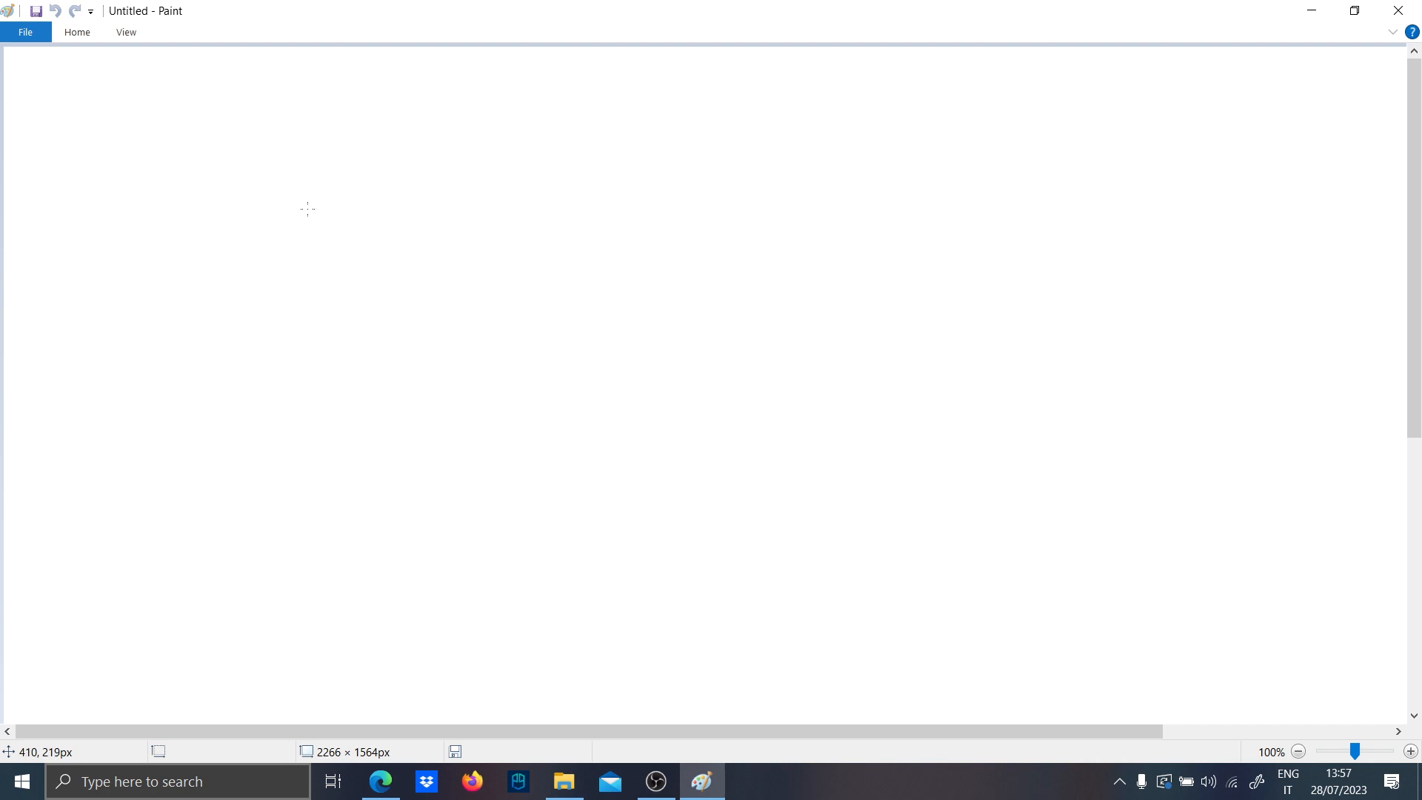
- Handwrite a level shift title near the upper edge of the canvas and underline it
{"action": "mouse_move", "coordinate": [55, 112]}
{"action": "left_mouse_down"}
{"action": "mouse_move", "coordinate": [74, 144]}
{"action": "mouse_move", "coordinate": [136, 152]}
{"action": "mouse_move", "coordinate": [143, 169]}
{"action": "left_mouse_up"}
{"action": "mouse_move", "coordinate": [161, 143]}
{"action": "left_mouse_down"}
{"action": "mouse_move", "coordinate": [175, 176]}
{"action": "mouse_move", "coordinate": [223, 157]}
{"action": "mouse_move", "coordinate": [214, 208]}
{"action": "left_mouse_up"}
{"action": "left_click_drag", "start_coordinate": [40, 192], "coordinate": [286, 197]}
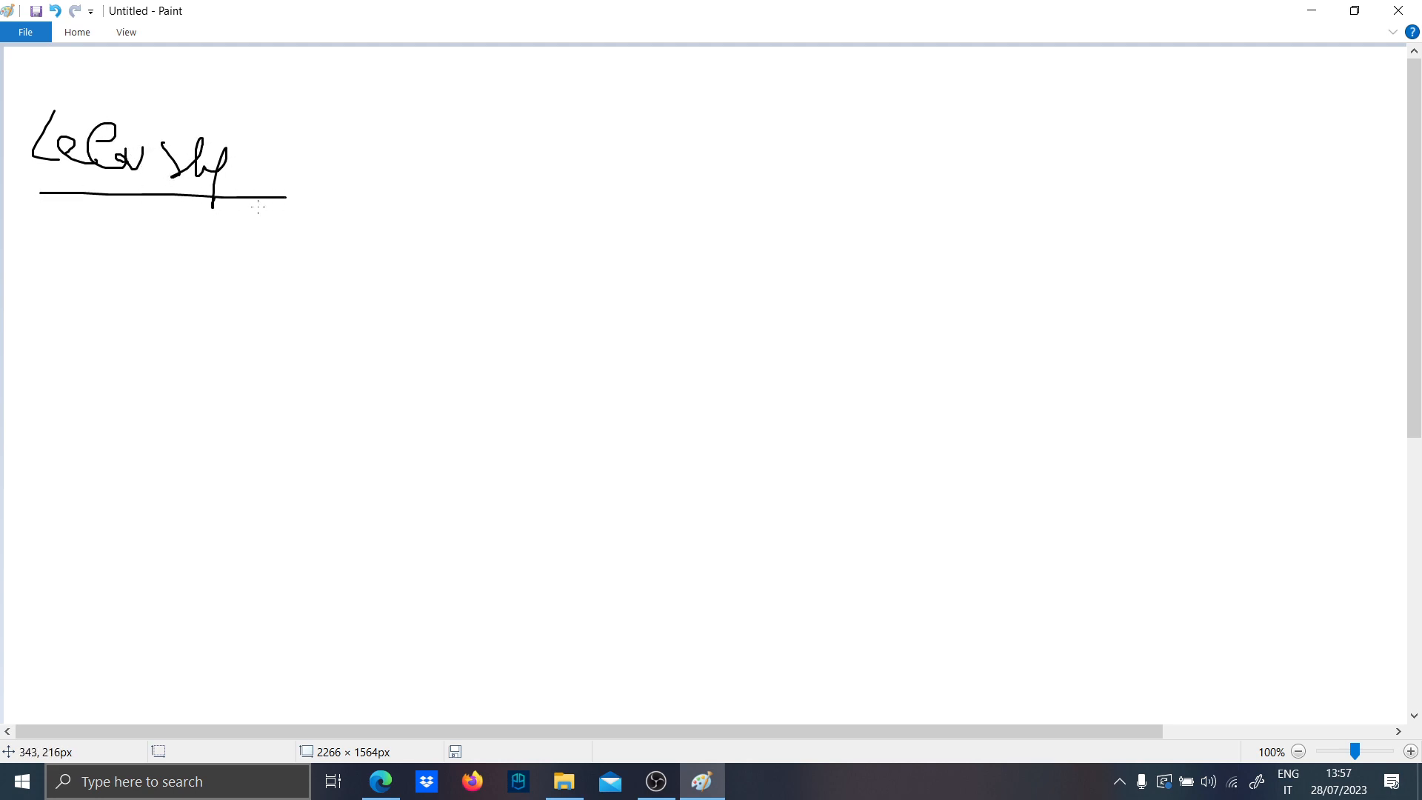
- Add the text heading "1) INVERTING CONFIGURATION" below the handwritten title
{"action": "left_click", "coordinate": [77, 33]}
{"action": "left_click", "coordinate": [251, 64]}
{"action": "left_click_drag", "start_coordinate": [54, 274], "coordinate": [598, 412]}
{"action": "type", "text": "1"}
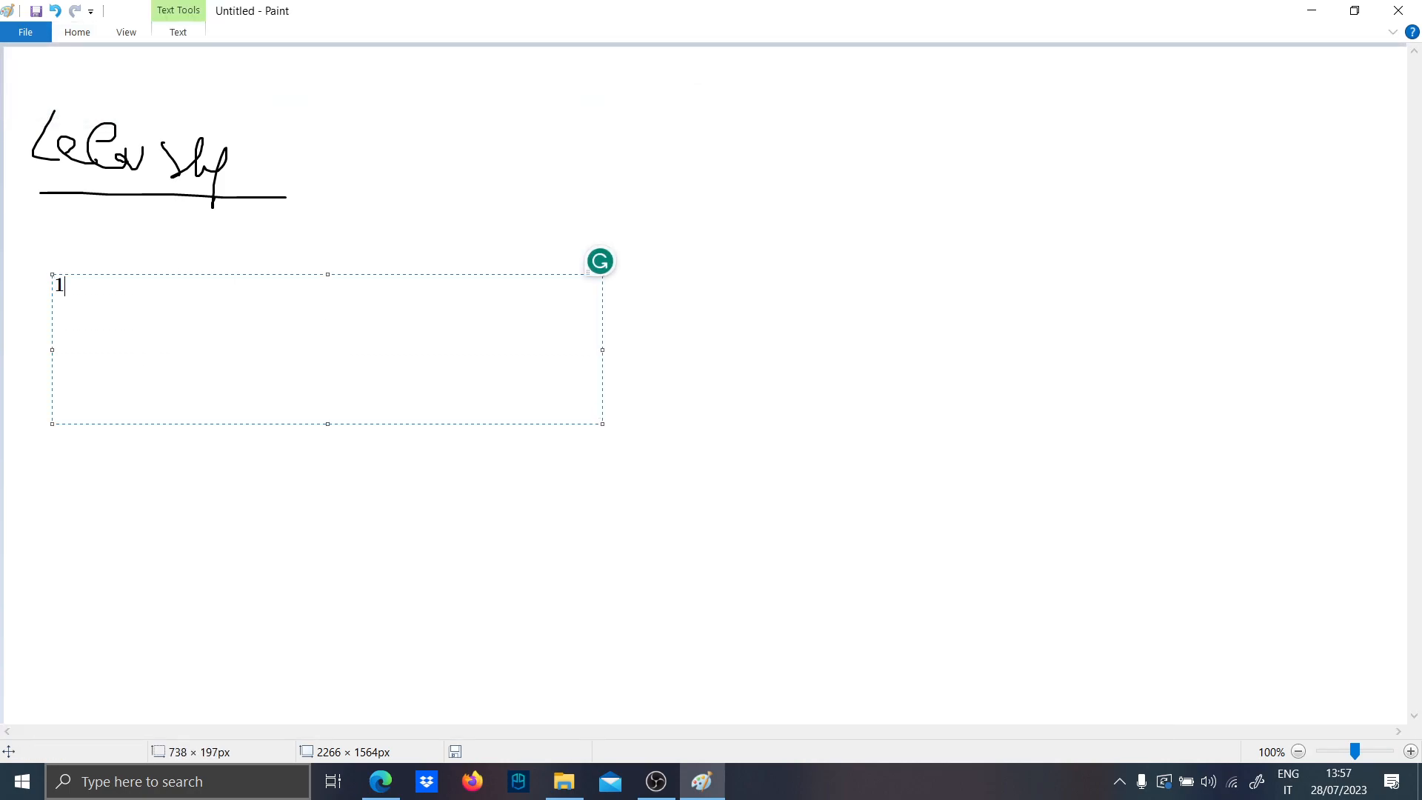
{"action": "type", "text": "9"}
{"action": "key", "text": "Caps_Lock"}
{"action": "type", "text": "N"}
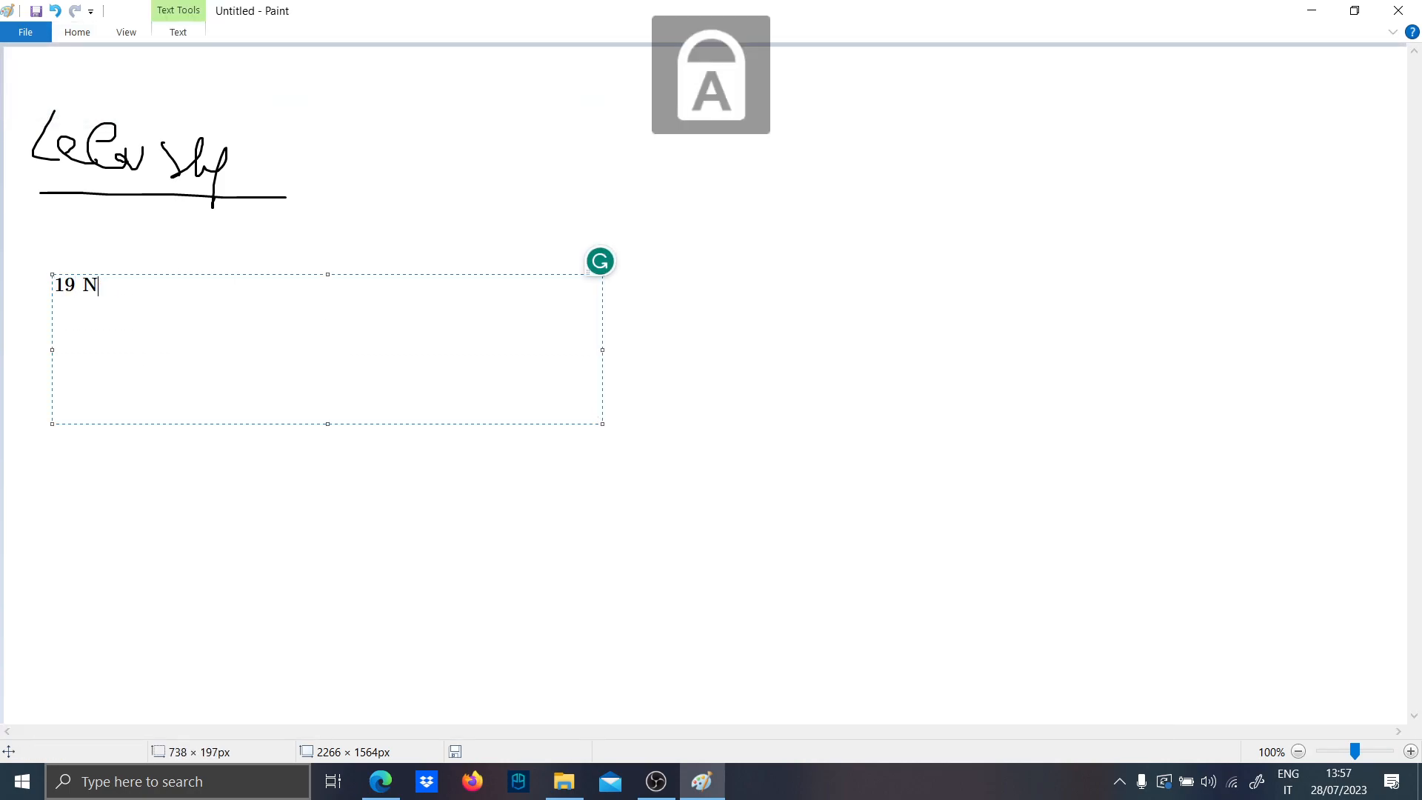
{"action": "key", "text": "BackSpace"}
{"action": "key", "text": "BackSpace"}
{"action": "key", "text": "BackSpace"}
{"action": "type", "text": ") INVERTING CI"}
{"action": "key", "text": "BackSpace"}
{"action": "type", "text": "ONFIGURATIO"}
{"action": "key", "text": "Caps_Lock"}
{"action": "type", "text": "N"}
{"action": "left_click", "coordinate": [229, 181]}
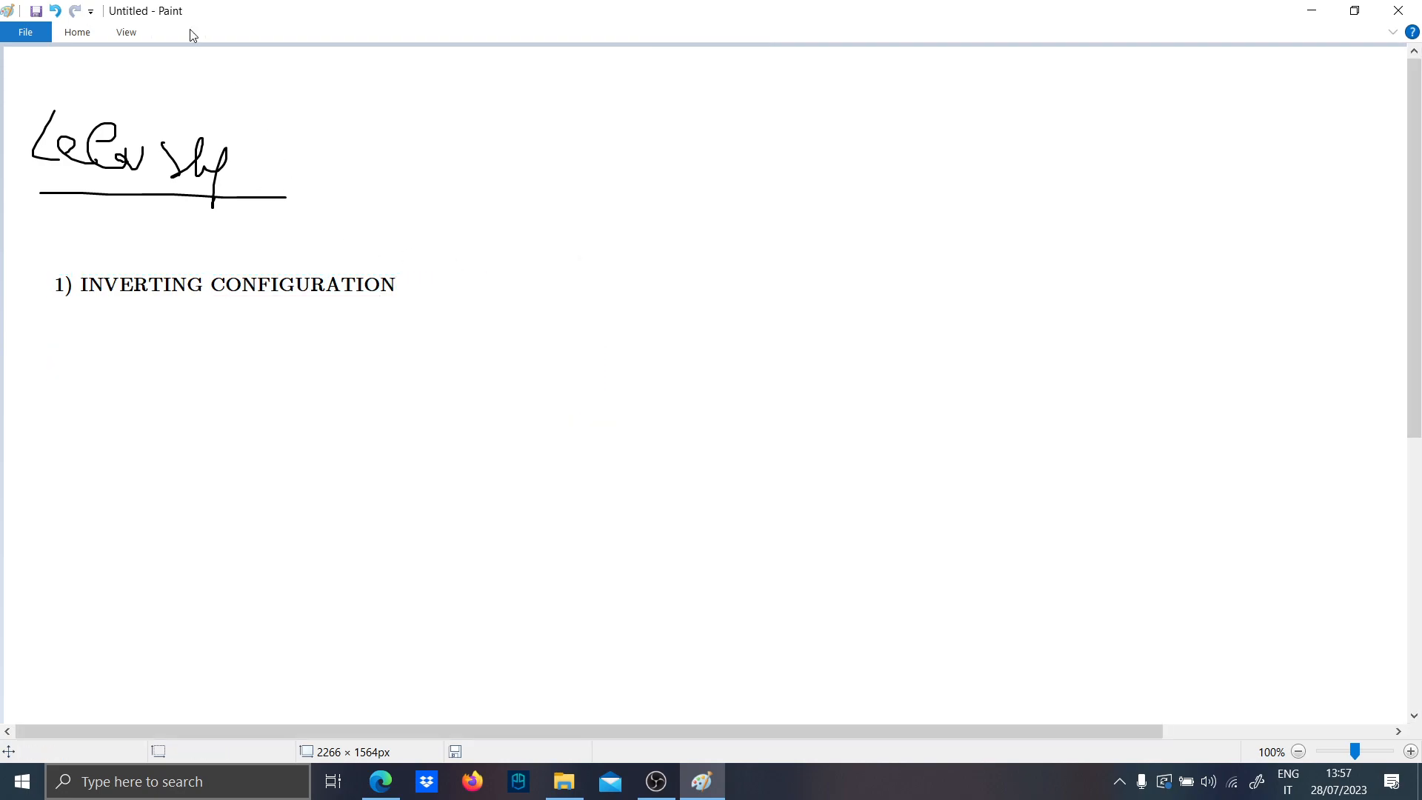
- Handwrite the labels NPN and N-MOS side by side under the heading, separated by a vertical line
{"action": "left_click", "coordinate": [91, 32]}
{"action": "left_click", "coordinate": [286, 67]}
{"action": "mouse_move", "coordinate": [109, 376]}
{"action": "left_mouse_down"}
{"action": "mouse_move", "coordinate": [112, 338]}
{"action": "mouse_move", "coordinate": [142, 366]}
{"action": "left_mouse_up"}
{"action": "left_click_drag", "start_coordinate": [306, 327], "coordinate": [303, 444]}
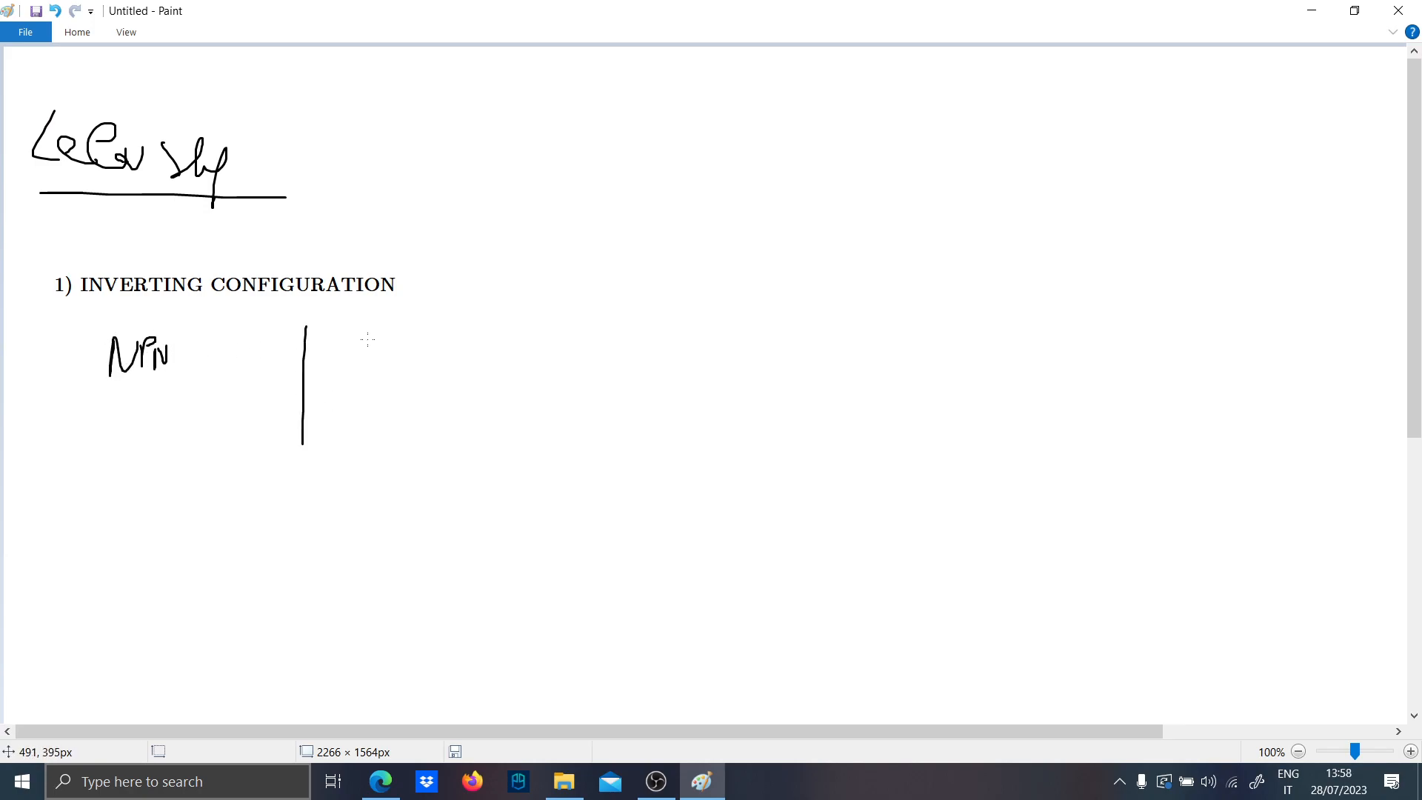
{"action": "left_click_drag", "start_coordinate": [351, 363], "coordinate": [372, 334]}
{"action": "left_click_drag", "start_coordinate": [383, 351], "coordinate": [399, 351]}
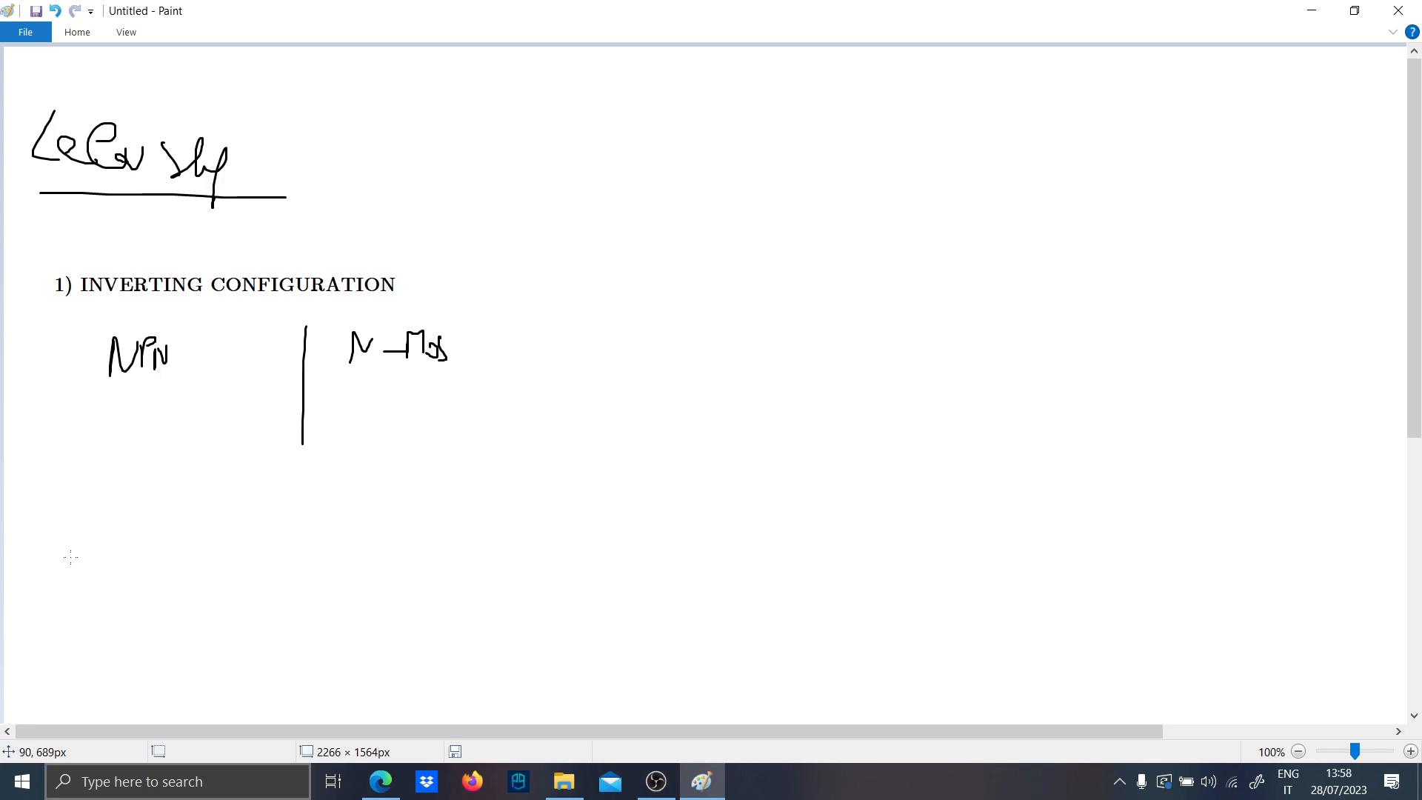
- Sketch the NPN inverter with base source and resistor, pull-up Rp to VH and output node, plus its input and inverted output square waves
{"action": "mouse_move", "coordinate": [110, 524]}
{"action": "left_mouse_down"}
{"action": "mouse_move", "coordinate": [113, 587]}
{"action": "mouse_move", "coordinate": [174, 513]}
{"action": "mouse_move", "coordinate": [180, 601]}
{"action": "left_mouse_up"}
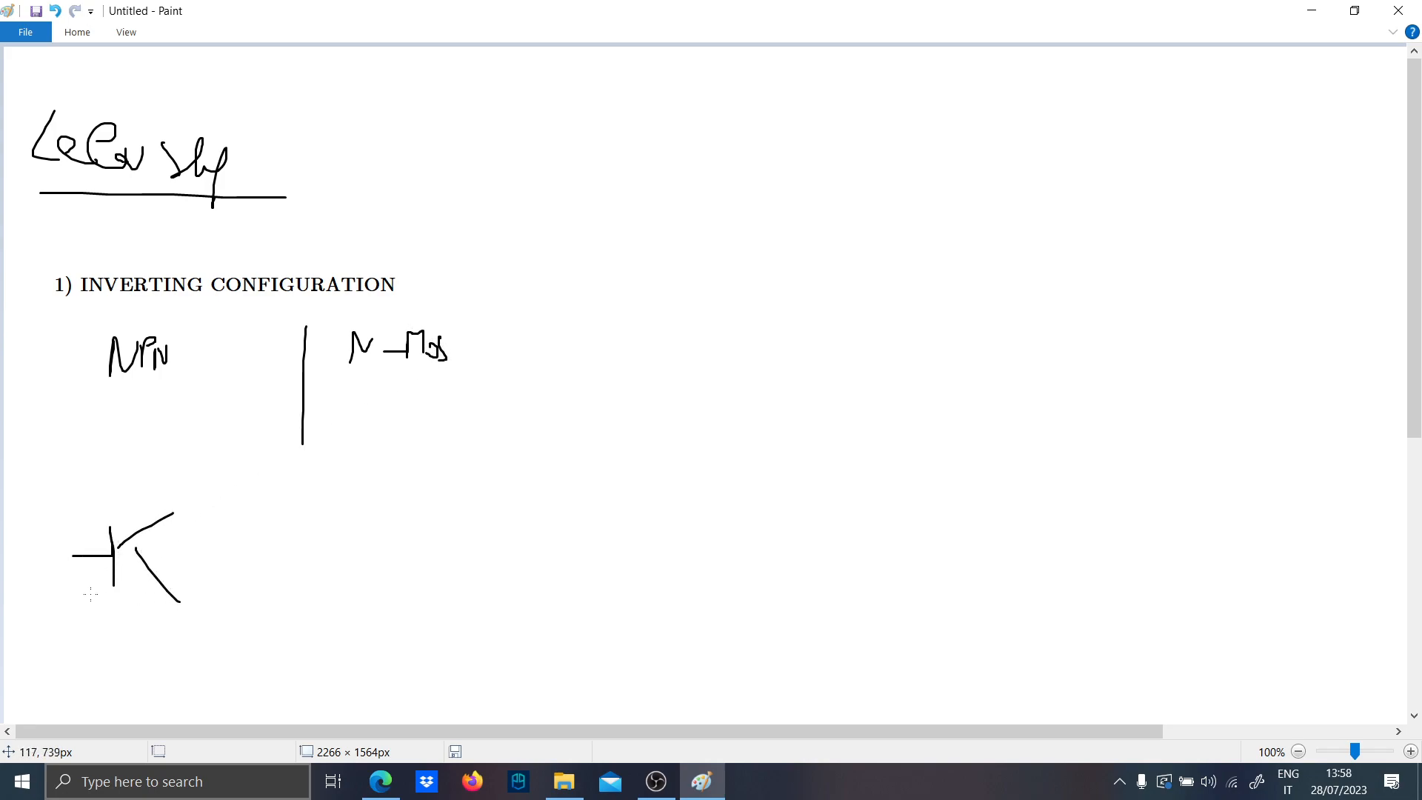
{"action": "mouse_move", "coordinate": [16, 607]}
{"action": "left_mouse_down"}
{"action": "mouse_move", "coordinate": [49, 587]}
{"action": "mouse_move", "coordinate": [18, 582]}
{"action": "left_mouse_up"}
{"action": "left_click_drag", "start_coordinate": [27, 602], "coordinate": [101, 565]}
{"action": "left_click_drag", "start_coordinate": [180, 600], "coordinate": [172, 591]}
{"action": "mouse_move", "coordinate": [178, 507]}
{"action": "left_mouse_down"}
{"action": "mouse_move", "coordinate": [186, 460]}
{"action": "mouse_move", "coordinate": [217, 471]}
{"action": "left_mouse_up"}
{"action": "left_click_drag", "start_coordinate": [105, 407], "coordinate": [182, 407]}
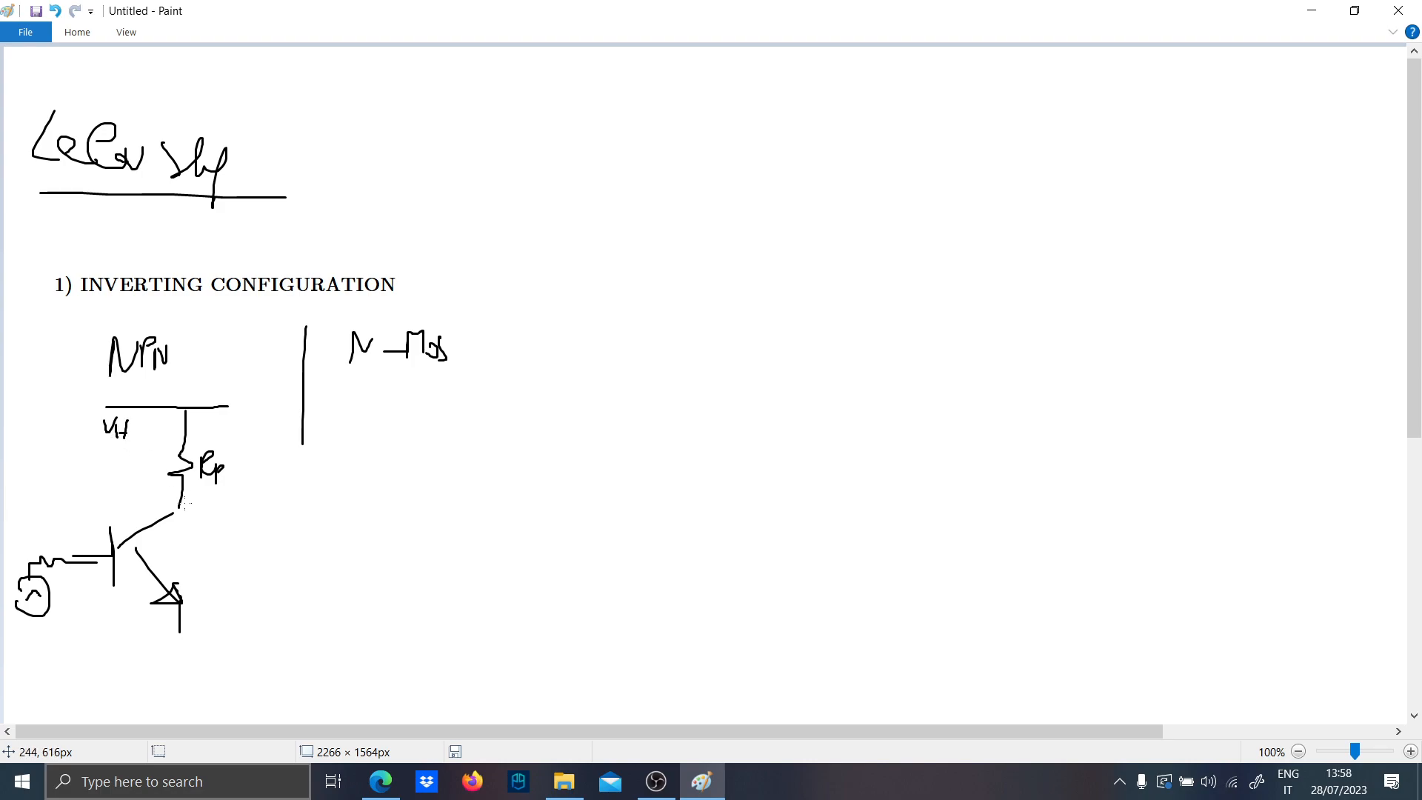
{"action": "left_click_drag", "start_coordinate": [182, 498], "coordinate": [258, 500]}
{"action": "left_click_drag", "start_coordinate": [68, 663], "coordinate": [117, 642]}
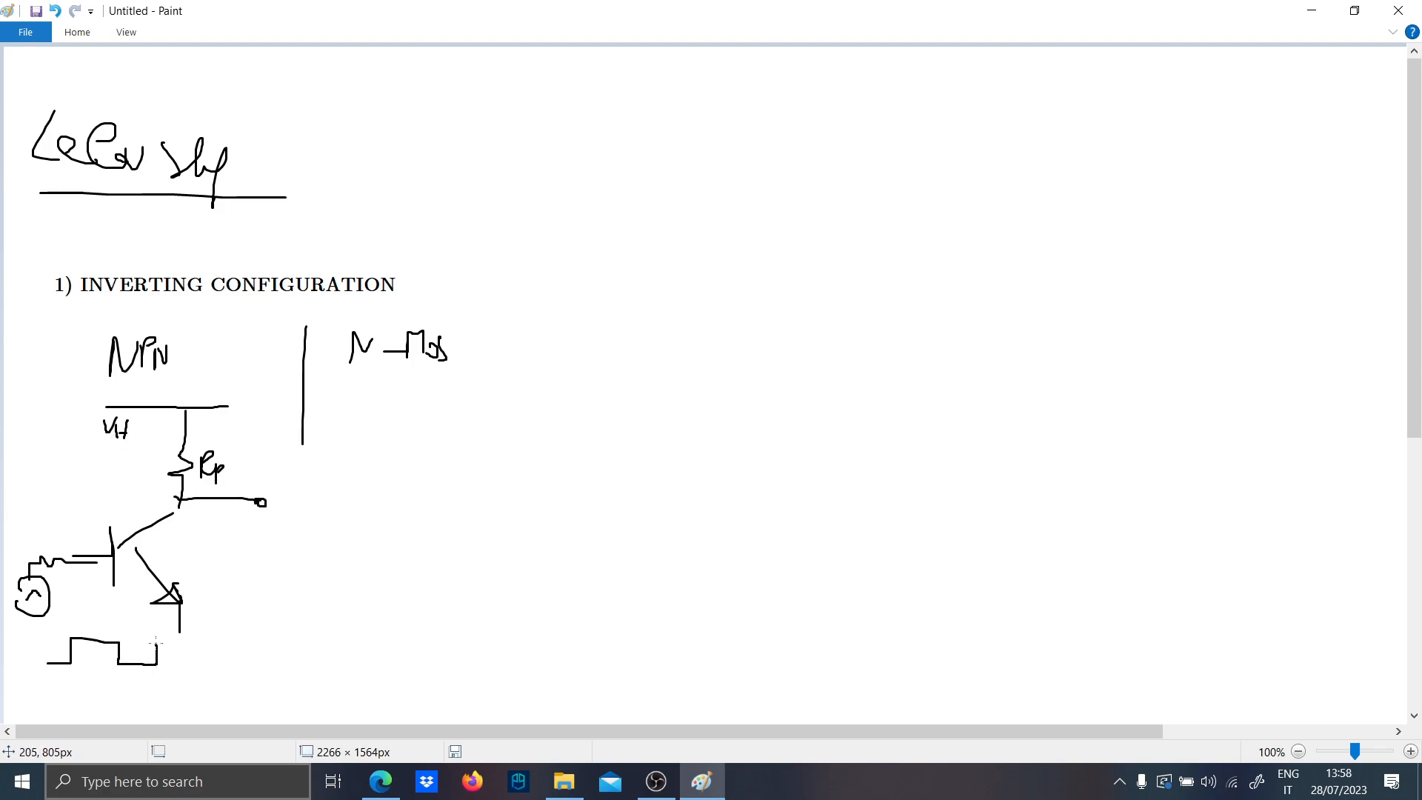
{"action": "mouse_move", "coordinate": [206, 517]}
{"action": "left_mouse_down"}
{"action": "mouse_move", "coordinate": [247, 567]}
{"action": "mouse_move", "coordinate": [299, 523]}
{"action": "mouse_move", "coordinate": [393, 604]}
{"action": "left_mouse_up"}
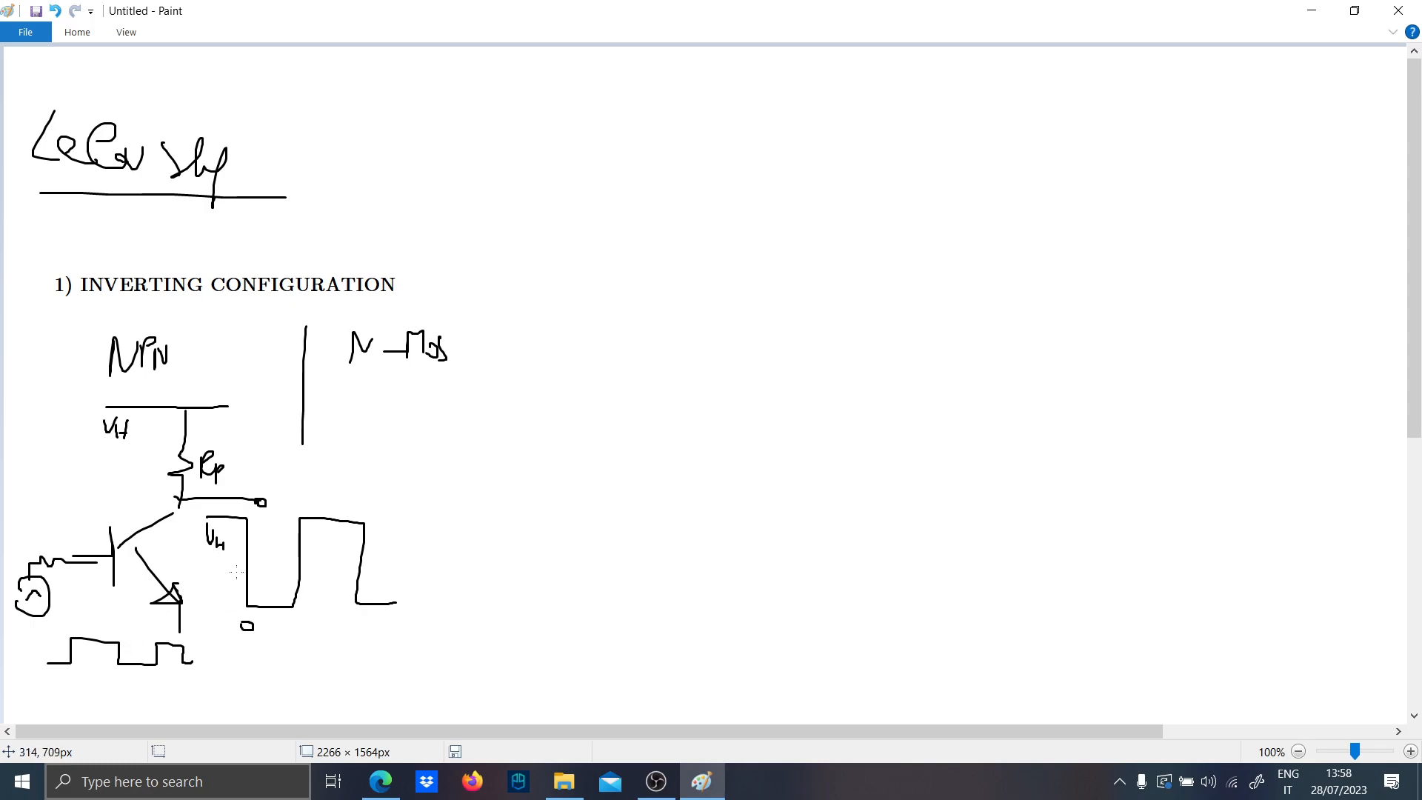
- Circle the N-MOS label in red and sketch a red MOSFET symbol beside the NPN circuit
{"action": "left_click", "coordinate": [78, 33]}
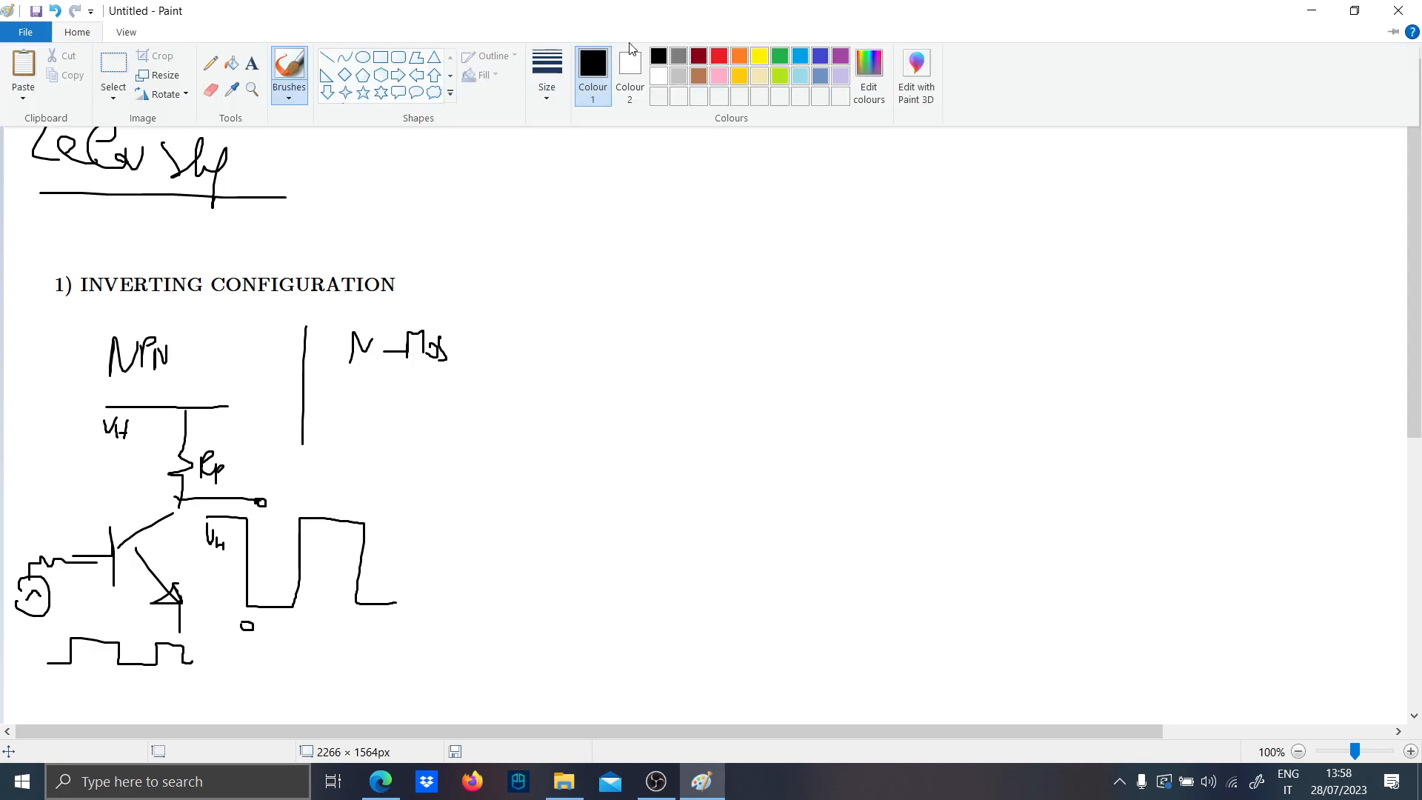
{"action": "left_click", "coordinate": [445, 404]}
{"action": "mouse_move", "coordinate": [426, 378]}
{"action": "left_mouse_down"}
{"action": "mouse_move", "coordinate": [394, 311]}
{"action": "mouse_move", "coordinate": [384, 383]}
{"action": "left_mouse_up"}
{"action": "mouse_move", "coordinate": [587, 455]}
{"action": "left_mouse_down"}
{"action": "mouse_move", "coordinate": [656, 454]}
{"action": "mouse_move", "coordinate": [644, 485]}
{"action": "left_mouse_up"}
{"action": "mouse_move", "coordinate": [680, 414]}
{"action": "left_mouse_down"}
{"action": "mouse_move", "coordinate": [676, 470]}
{"action": "mouse_move", "coordinate": [696, 497]}
{"action": "mouse_move", "coordinate": [700, 371]}
{"action": "left_mouse_up"}
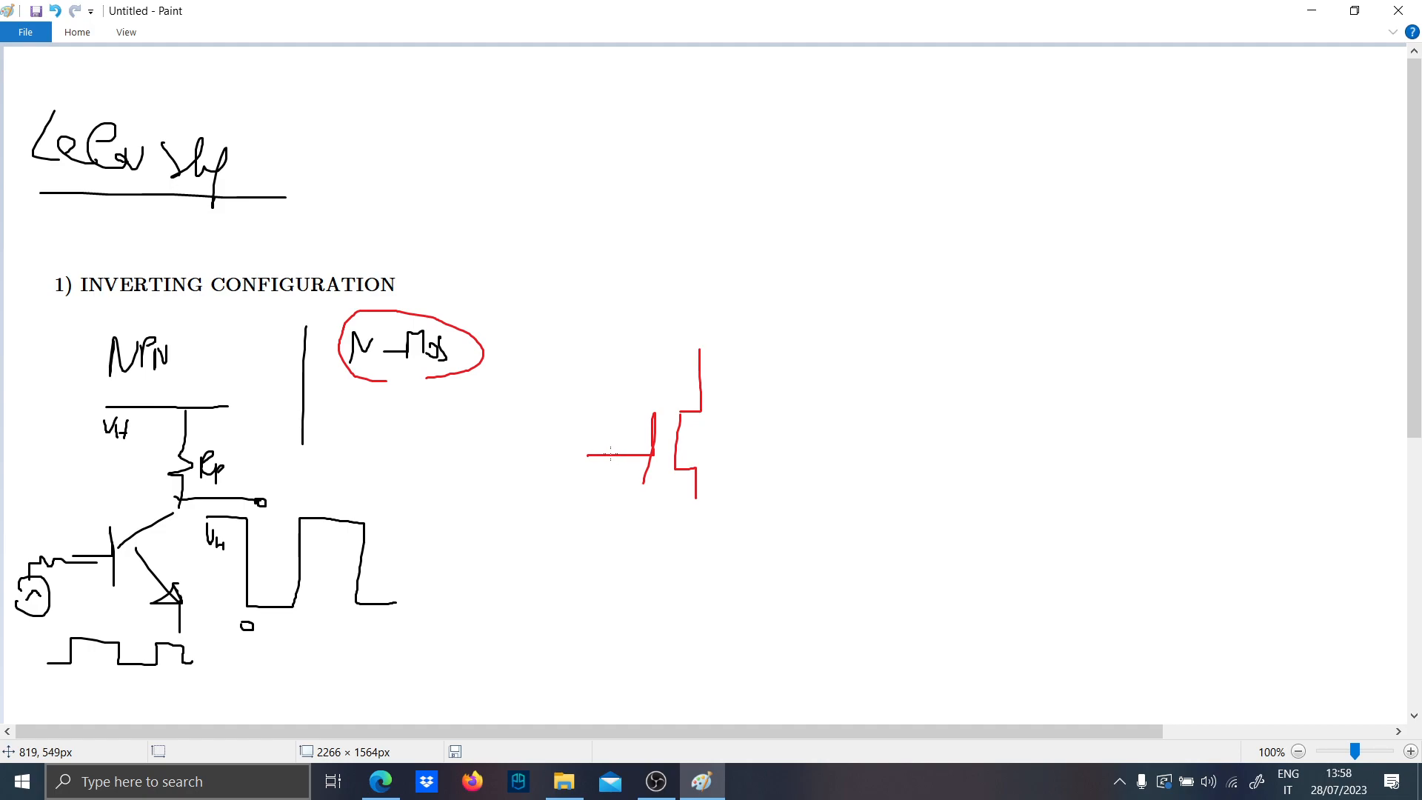
- Add a circled QG note, a gate signal source and a gate capacitor labelled Cgs to the MOSFET sketch
{"action": "mouse_move", "coordinate": [752, 360]}
{"action": "left_mouse_down"}
{"action": "mouse_move", "coordinate": [791, 337]}
{"action": "mouse_move", "coordinate": [758, 348]}
{"action": "mouse_move", "coordinate": [828, 356]}
{"action": "mouse_move", "coordinate": [854, 342]}
{"action": "mouse_move", "coordinate": [730, 346]}
{"action": "mouse_move", "coordinate": [819, 387]}
{"action": "left_mouse_up"}
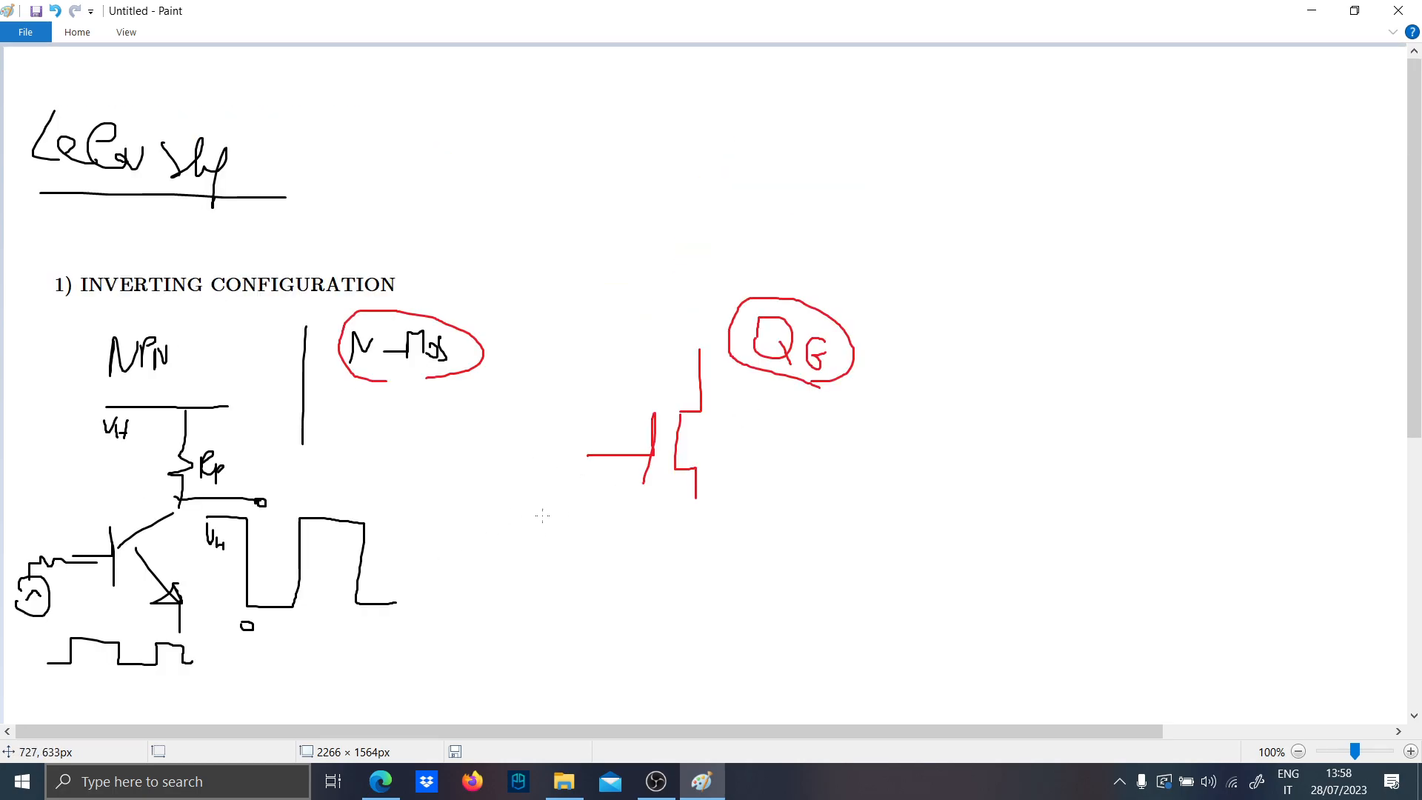
{"action": "mouse_move", "coordinate": [487, 557]}
{"action": "left_mouse_down"}
{"action": "mouse_move", "coordinate": [460, 523]}
{"action": "mouse_move", "coordinate": [499, 532]}
{"action": "mouse_move", "coordinate": [630, 508]}
{"action": "mouse_move", "coordinate": [608, 556]}
{"action": "mouse_move", "coordinate": [641, 565]}
{"action": "mouse_move", "coordinate": [628, 588]}
{"action": "mouse_move", "coordinate": [667, 590]}
{"action": "left_mouse_up"}
{"action": "left_click_drag", "start_coordinate": [682, 569], "coordinate": [674, 587]}
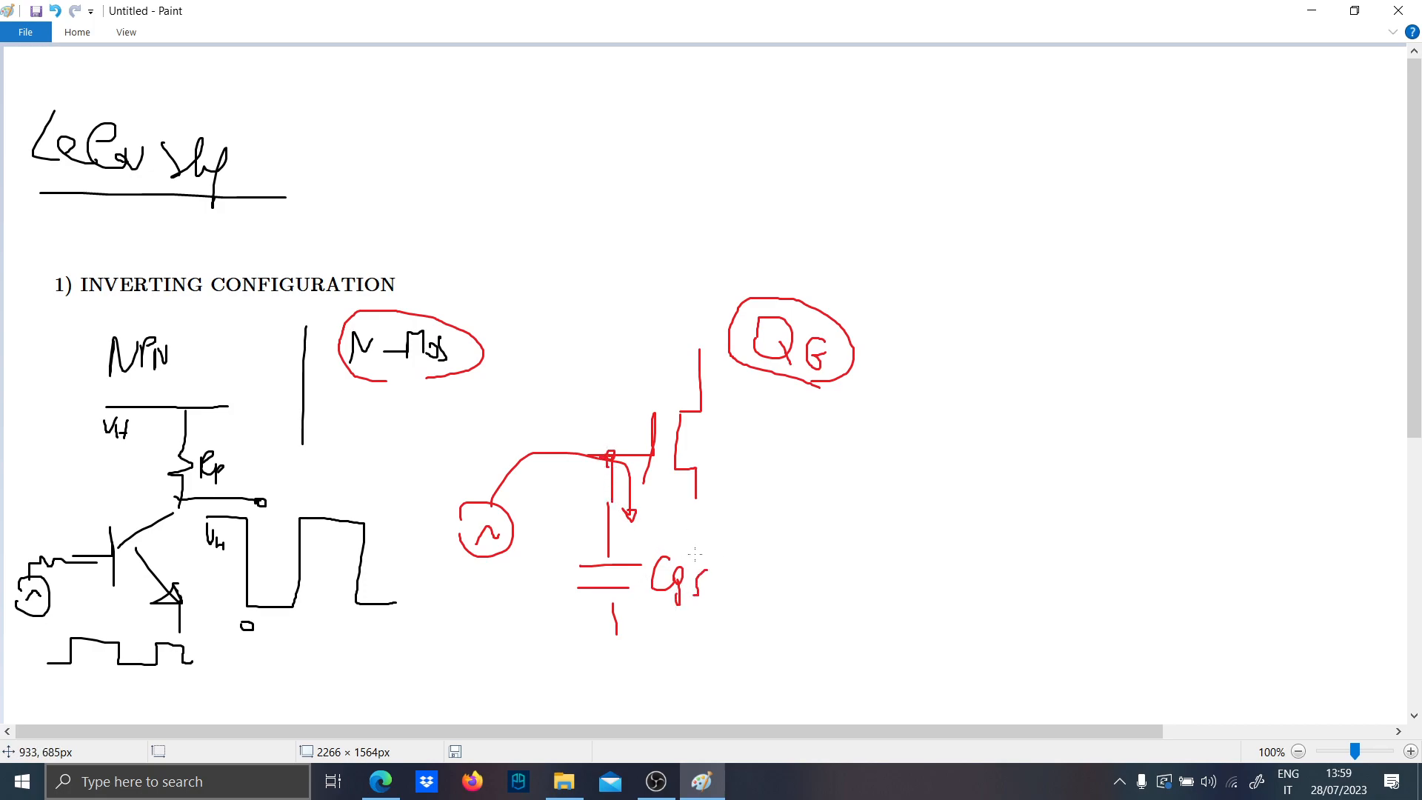
- Open LTspice and create a new blank schematic
{"action": "left_click", "coordinate": [257, 788]}
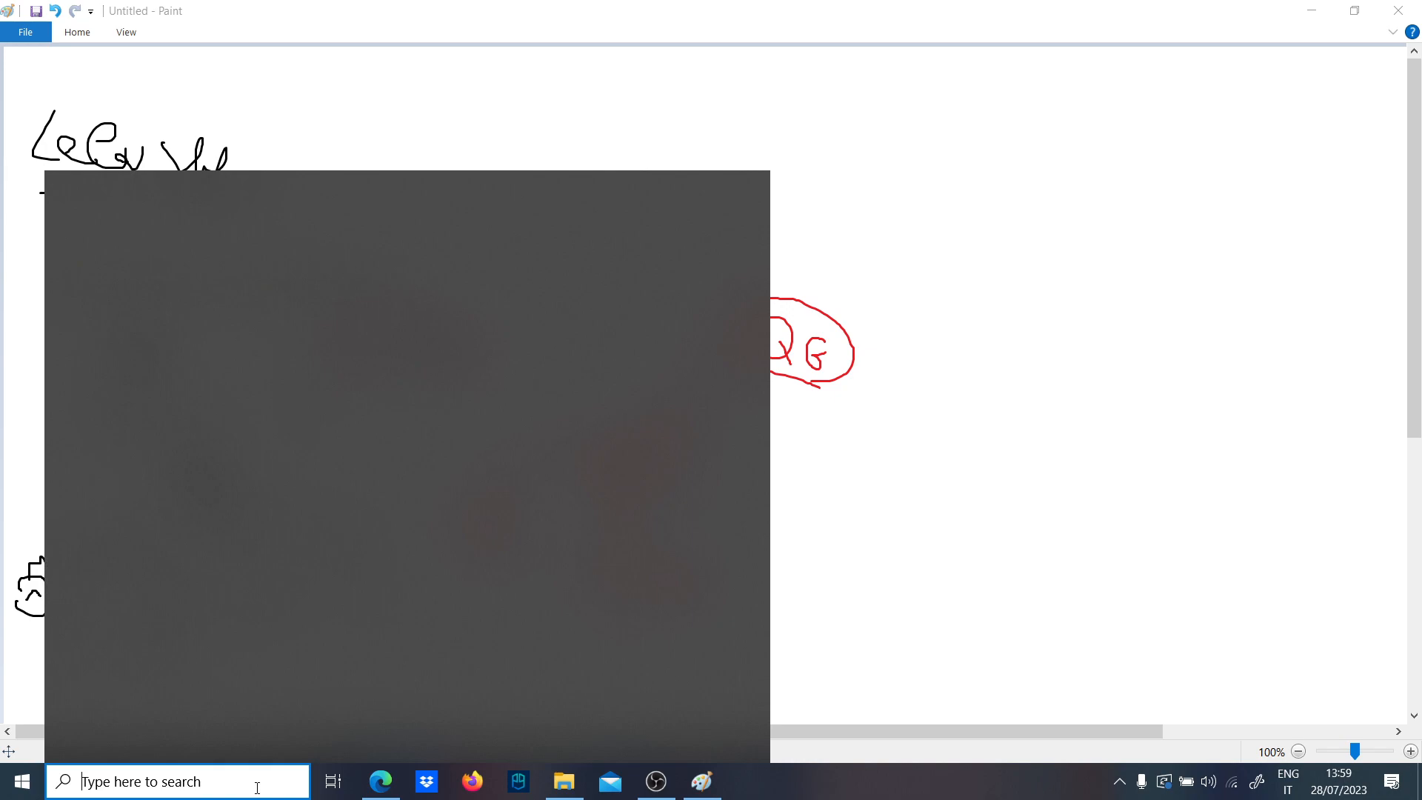
{"action": "type", "text": "lt"}
{"action": "key", "text": "Return"}
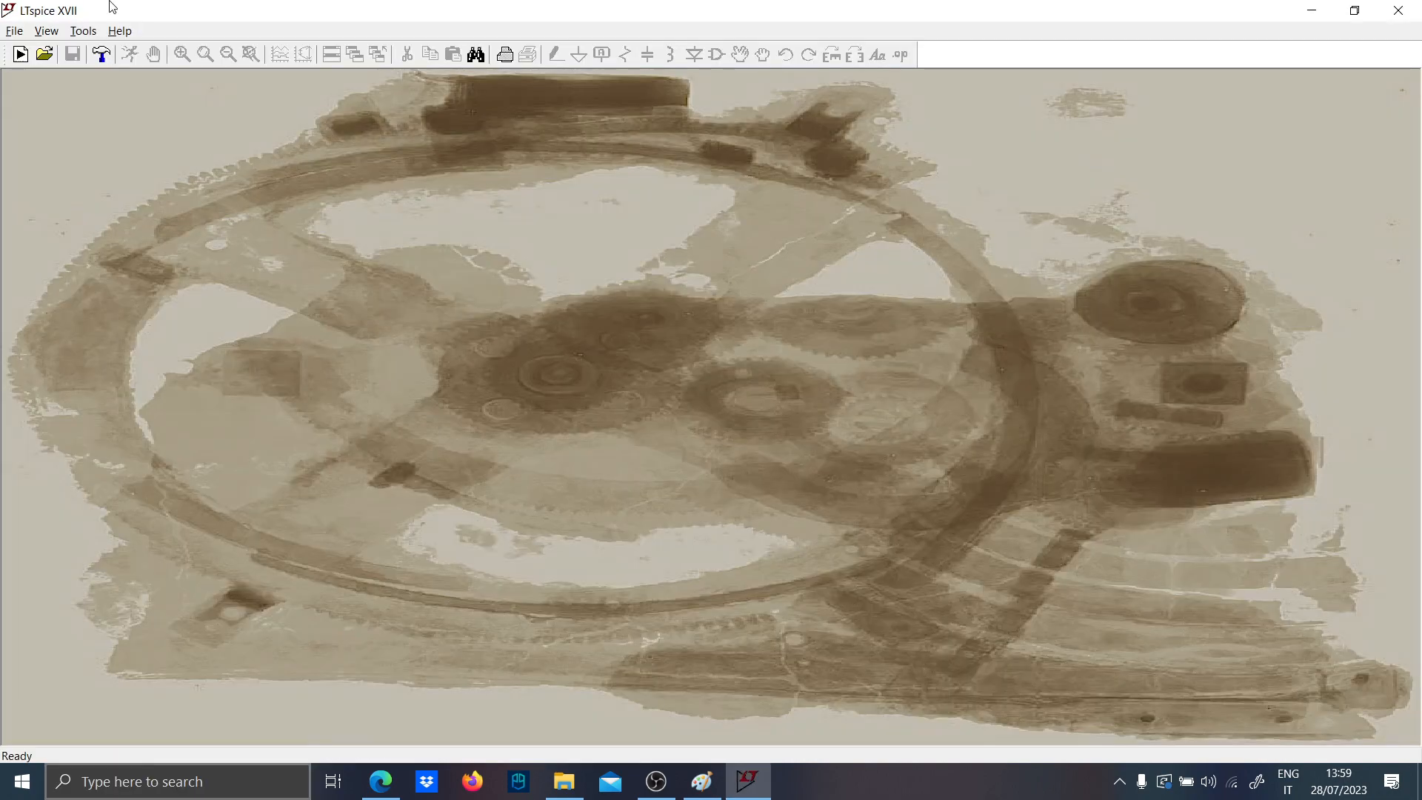
{"action": "key", "text": "ctrl+n"}
- Place an NPN transistor and a voltage source to its lower left on the schematic
{"action": "key", "text": "F2"}
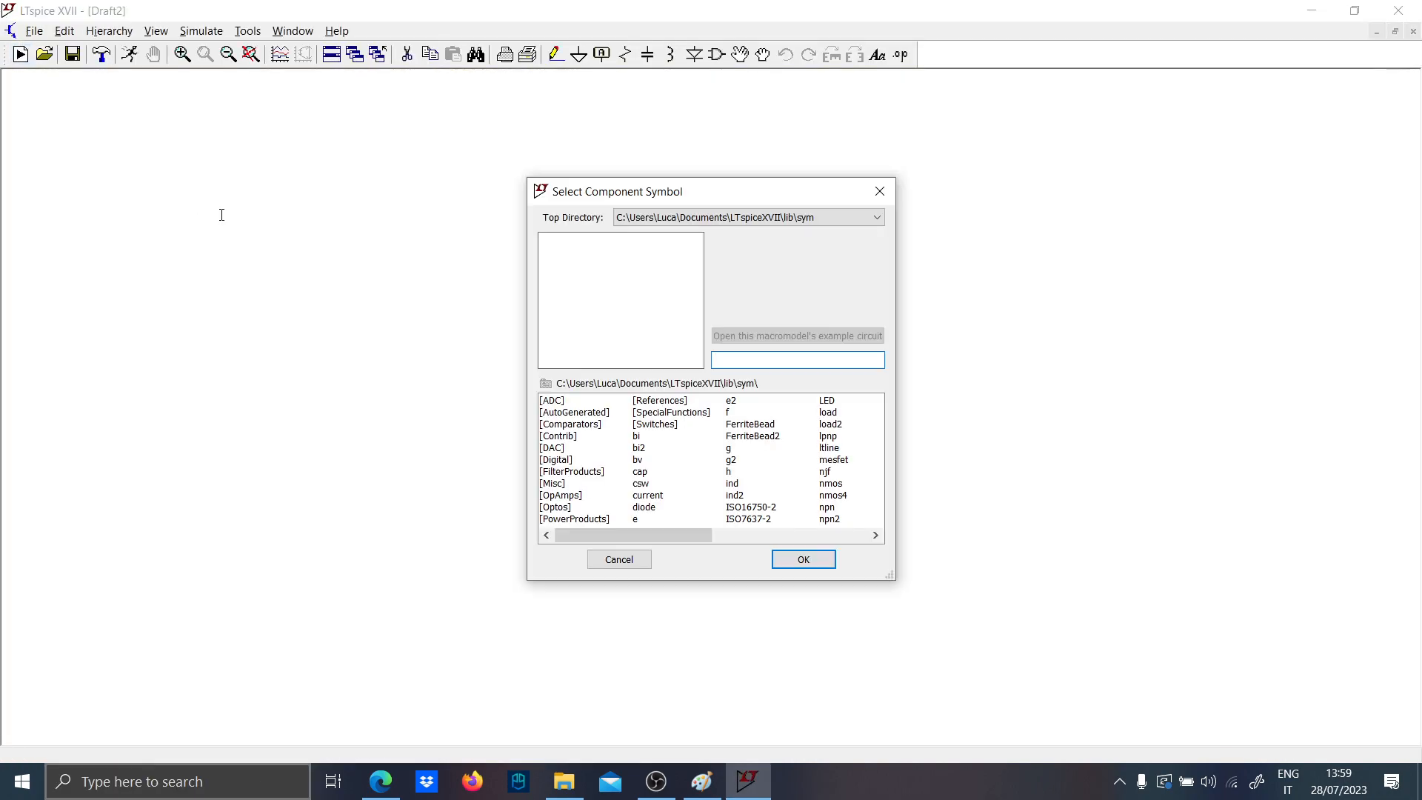
{"action": "type", "text": "npn"}
{"action": "key", "text": "Return"}
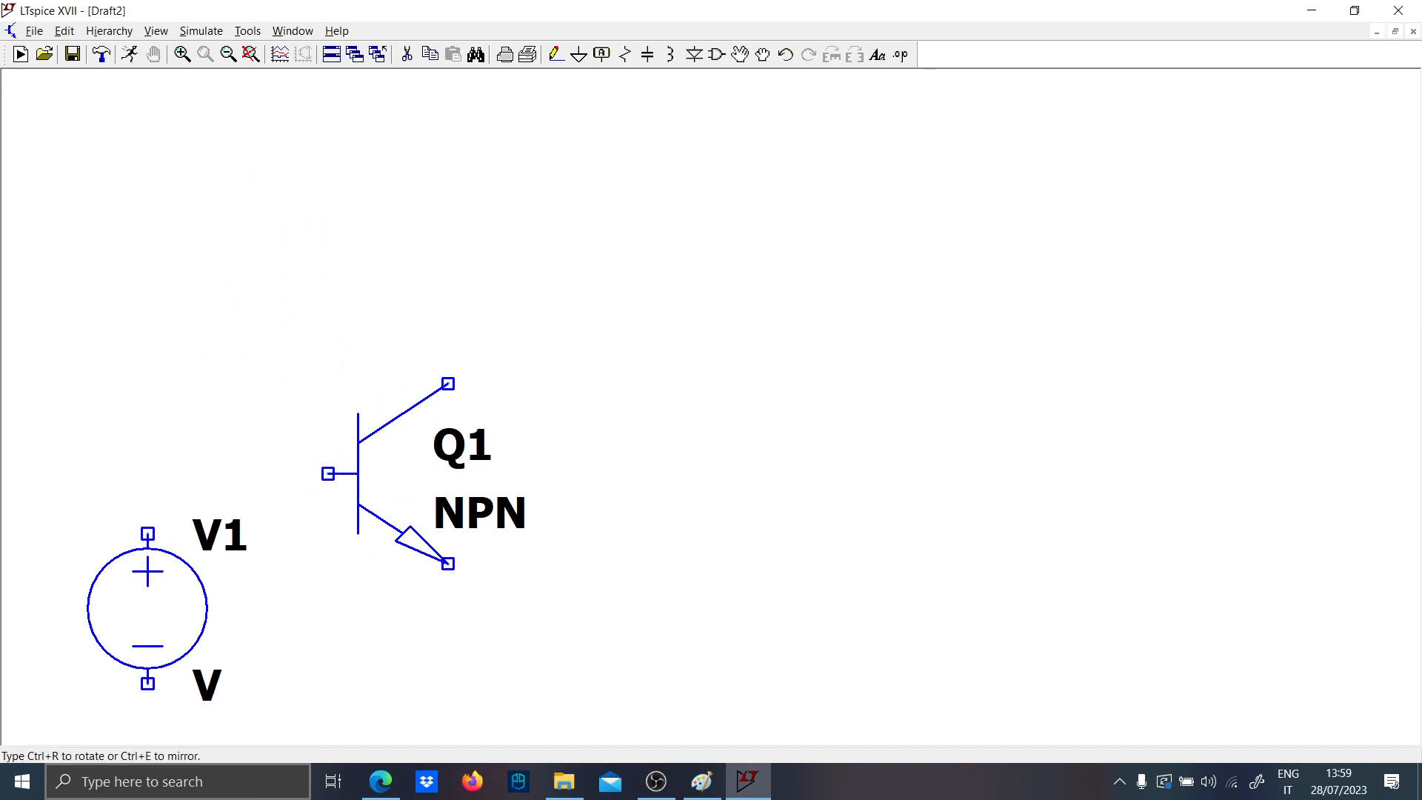
{"action": "left_click", "coordinate": [89, 639]}
{"action": "key", "text": "Escape"}
{"action": "scroll", "coordinate": [164, 654], "scroll_direction": "down", "scroll_amount": 1}
{"action": "left_click_drag", "start_coordinate": [167, 654], "coordinate": [251, 606]}
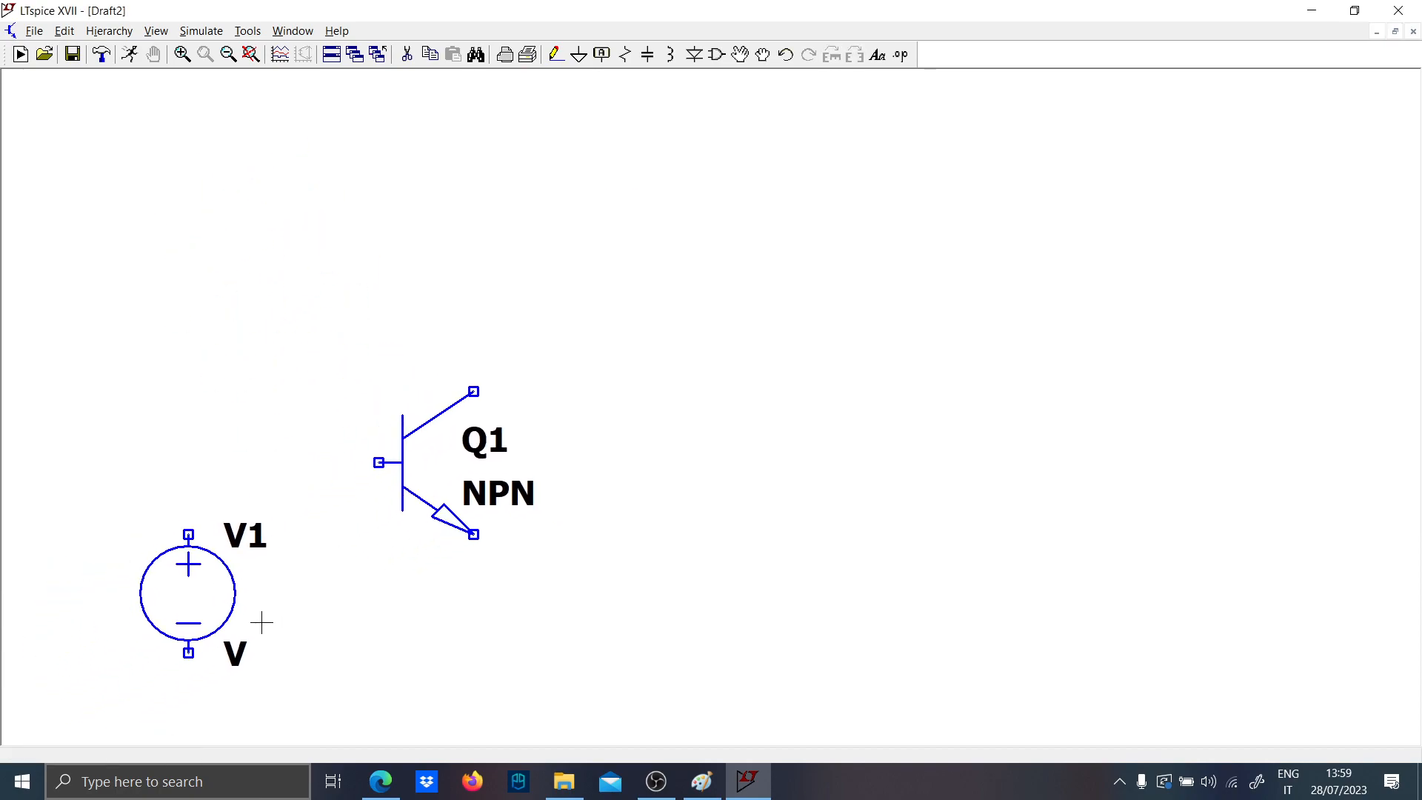
- Add the SPICE directives .param D=0.5 and .param Fs=1k above the circuit
{"action": "key", "text": "s"}
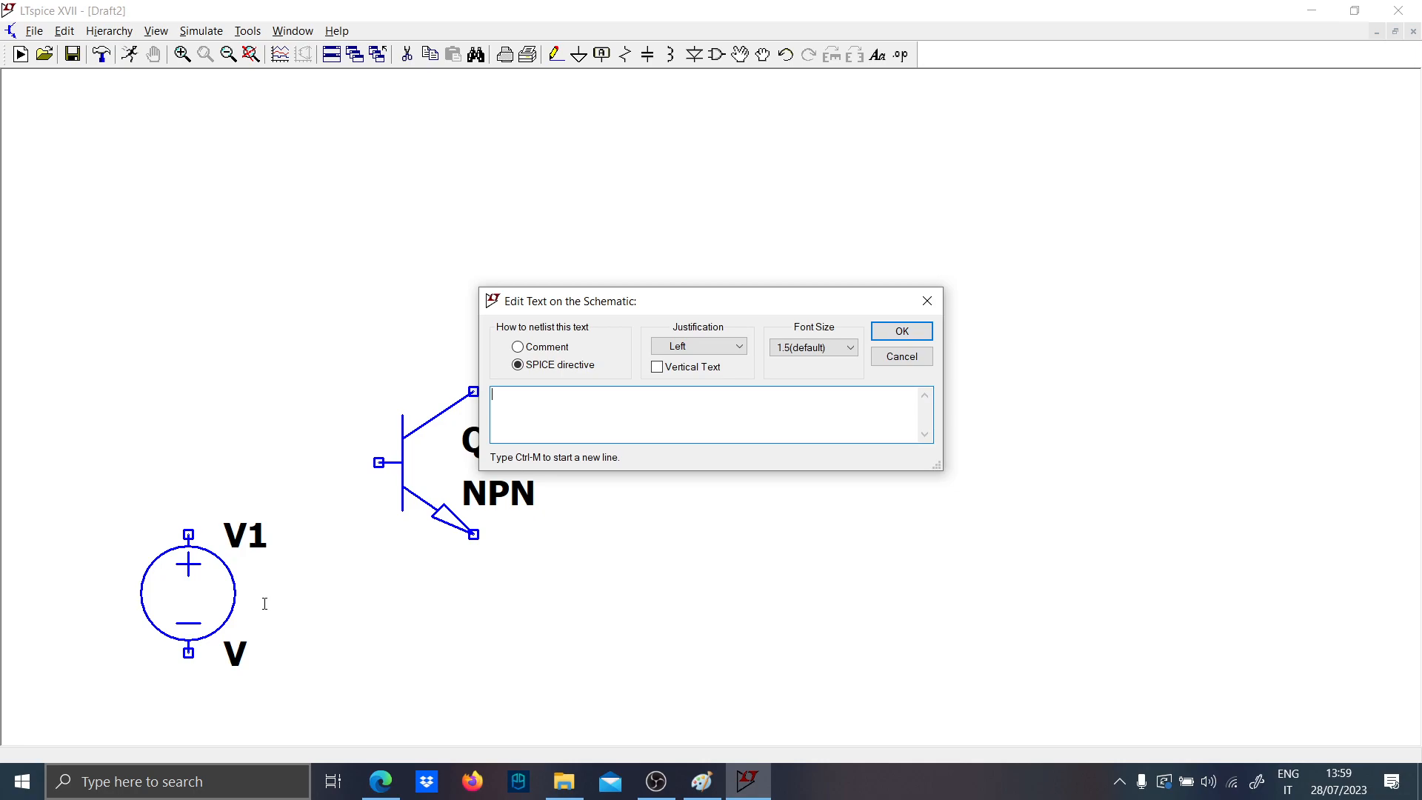
{"action": "type", "text": ".param D"}
{"action": "type", "text": "=0.5 "}
{"action": "type", "text": ".param"}
{"action": "key", "text": "Caps_Lock"}
{"action": "type", "text": "F"}
{"action": "key", "text": "Caps_Lock"}
{"action": "type", "text": "s=1k"}
{"action": "key", "text": "Return"}
{"action": "left_click", "coordinate": [606, 236]}
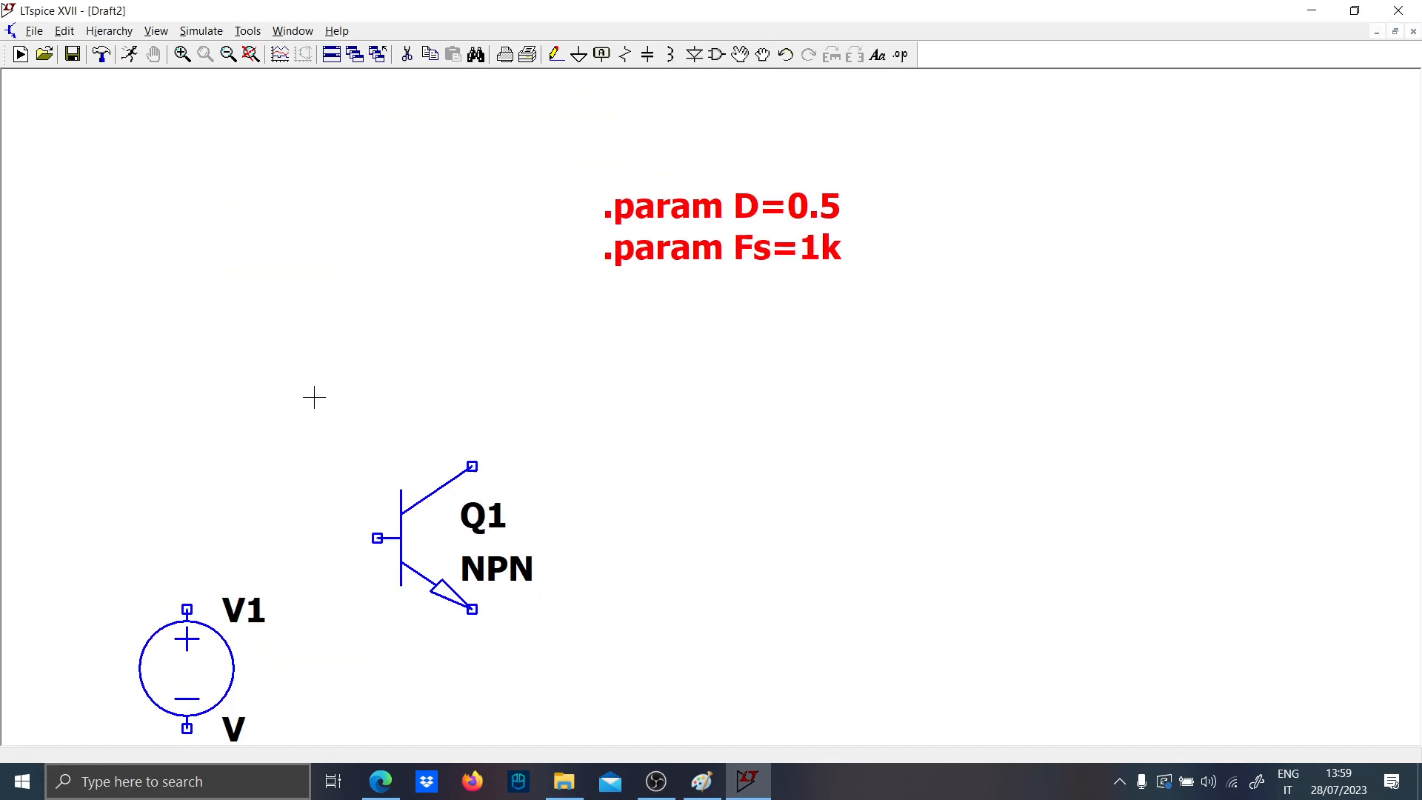
- Configure the voltage source as a PULSE with initial value 0, on value 1, and 10n rise and fall times
{"action": "right_click", "coordinate": [200, 586]}
{"action": "left_click", "coordinate": [815, 416]}
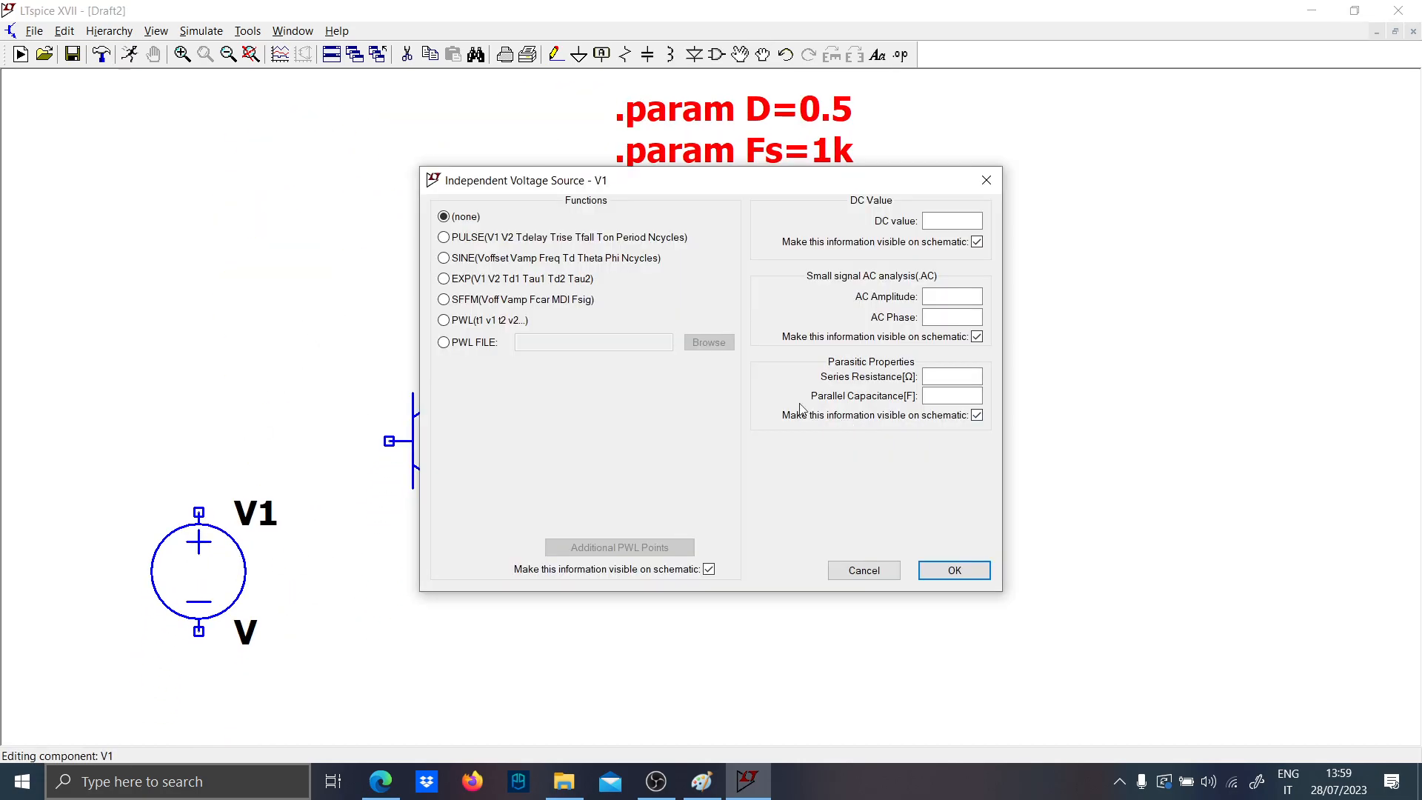
{"action": "left_click", "coordinate": [471, 240]}
{"action": "left_click", "coordinate": [655, 383]}
{"action": "type", "text": "0"}
{"action": "left_click", "coordinate": [657, 403]}
{"action": "type", "text": "1"}
{"action": "left_click", "coordinate": [675, 440]}
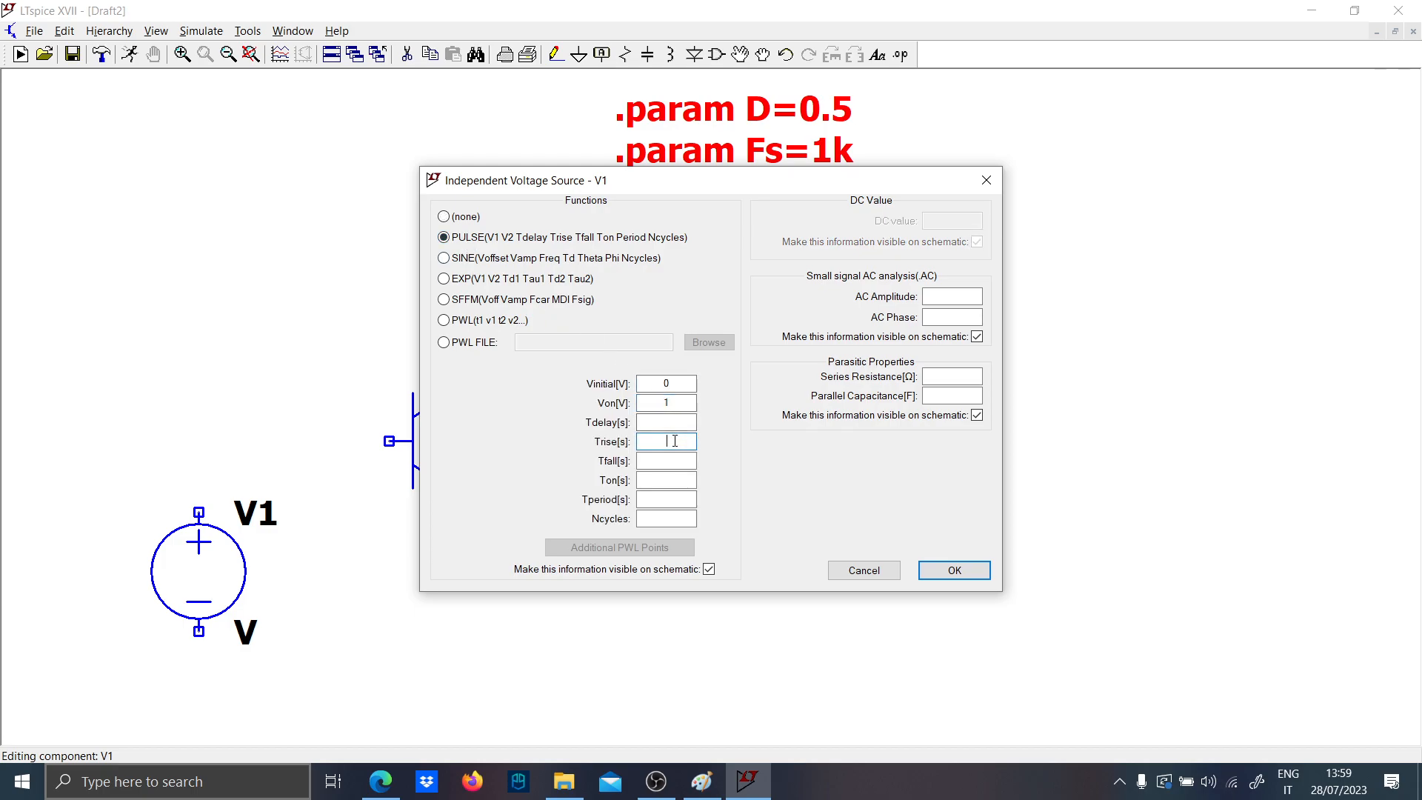
{"action": "type", "text": "10n"}
{"action": "left_click", "coordinate": [674, 459]}
- Set the pulse source's on time to {D/Fs} and its period to {1/Fs}
{"action": "key", "text": "Tab"}
{"action": "type", "text": "{D"}
{"action": "key", "text": "Caps_Lock"}
{"action": "type", "text": "/Fs"}
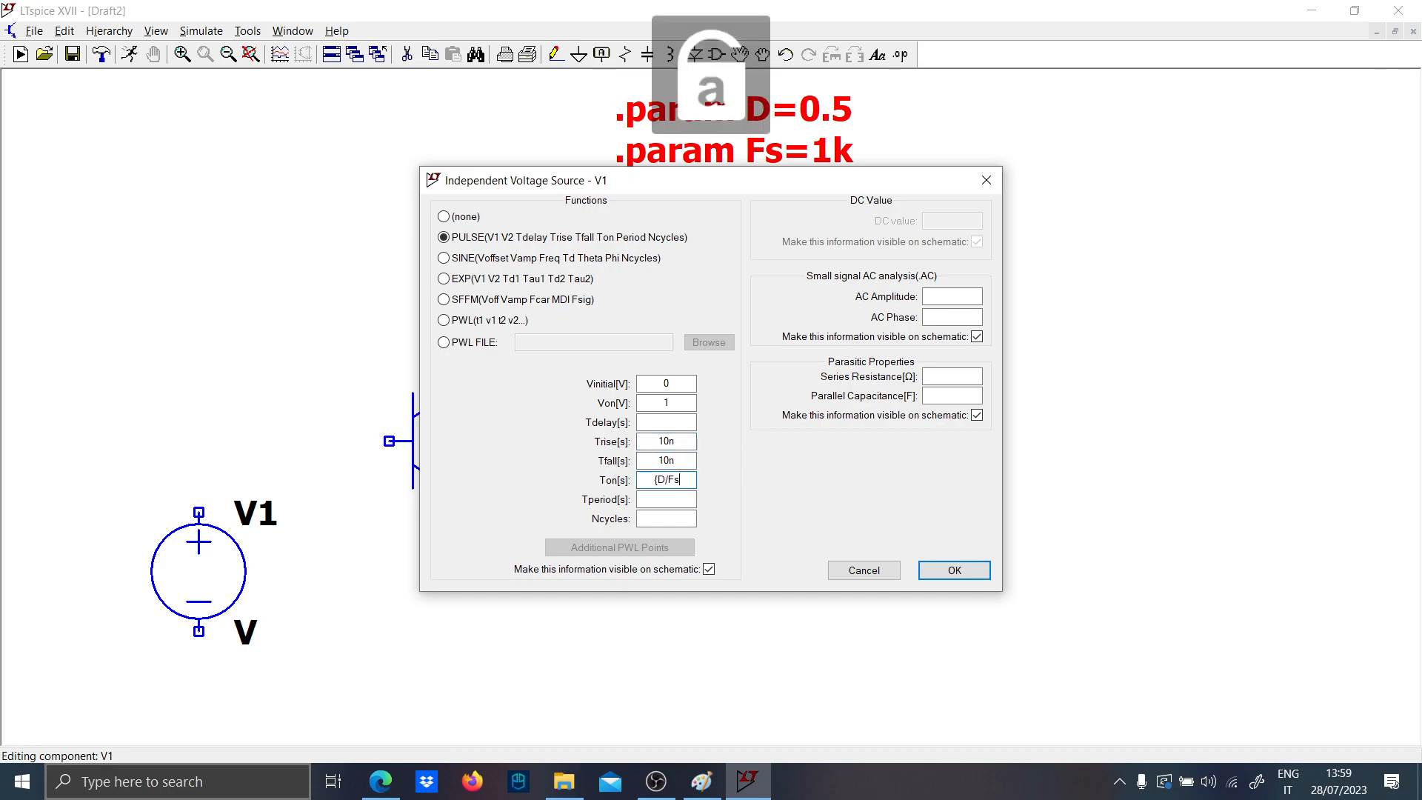
{"action": "type", "text": "}"}
{"action": "left_click", "coordinate": [689, 497]}
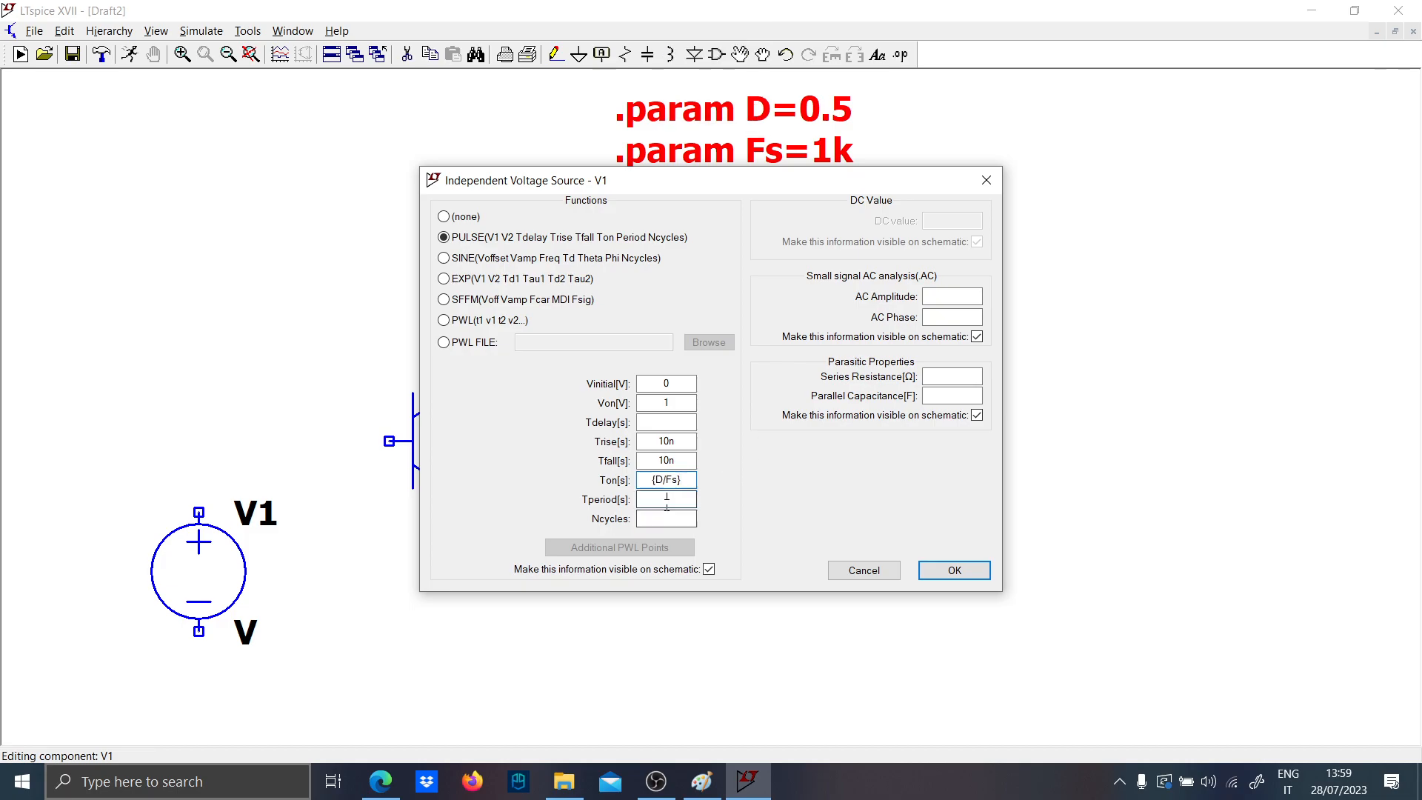
{"action": "type", "text": "{1/"}
{"action": "key", "text": "Caps_Lock"}
{"action": "type", "text": "F"}
{"action": "key", "text": "Caps_Lock"}
{"action": "type", "text": "s}"}
{"action": "key", "text": "Return"}
- Wire the pulse source's negative terminal downward and connect it to a ground symbol
{"action": "key", "text": "F3"}
{"action": "left_click", "coordinate": [199, 631]}
{"action": "left_click", "coordinate": [199, 677]}
{"action": "key", "text": "g"}
{"action": "left_click", "coordinate": [199, 678]}
- Wire the pulse source's positive terminal to the transistor's base
{"action": "key", "text": "F3"}
{"action": "left_click", "coordinate": [198, 512]}
{"action": "left_click", "coordinate": [199, 440]}
{"action": "left_click", "coordinate": [389, 440]}
{"action": "key", "text": "Escape"}
- Insert a horizontal resistor in series with the transistor's base and set its value to 1k
{"action": "key", "text": "r"}
{"action": "key", "text": "ctrl+r"}
{"action": "left_click", "coordinate": [343, 442]}
{"action": "key", "text": "Escape"}
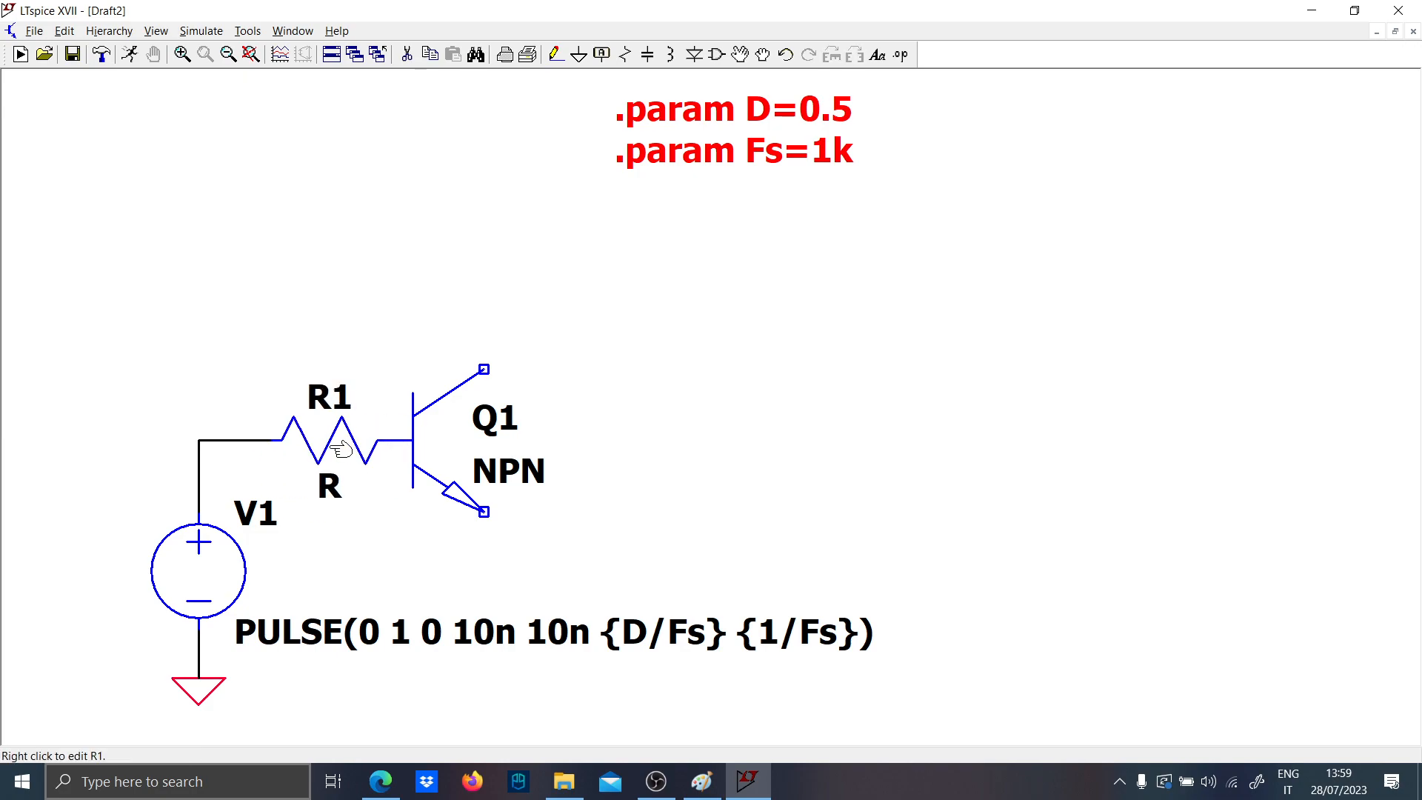
{"action": "right_click", "coordinate": [353, 487]}
{"action": "type", "text": "1k"}
{"action": "key", "text": "Return"}
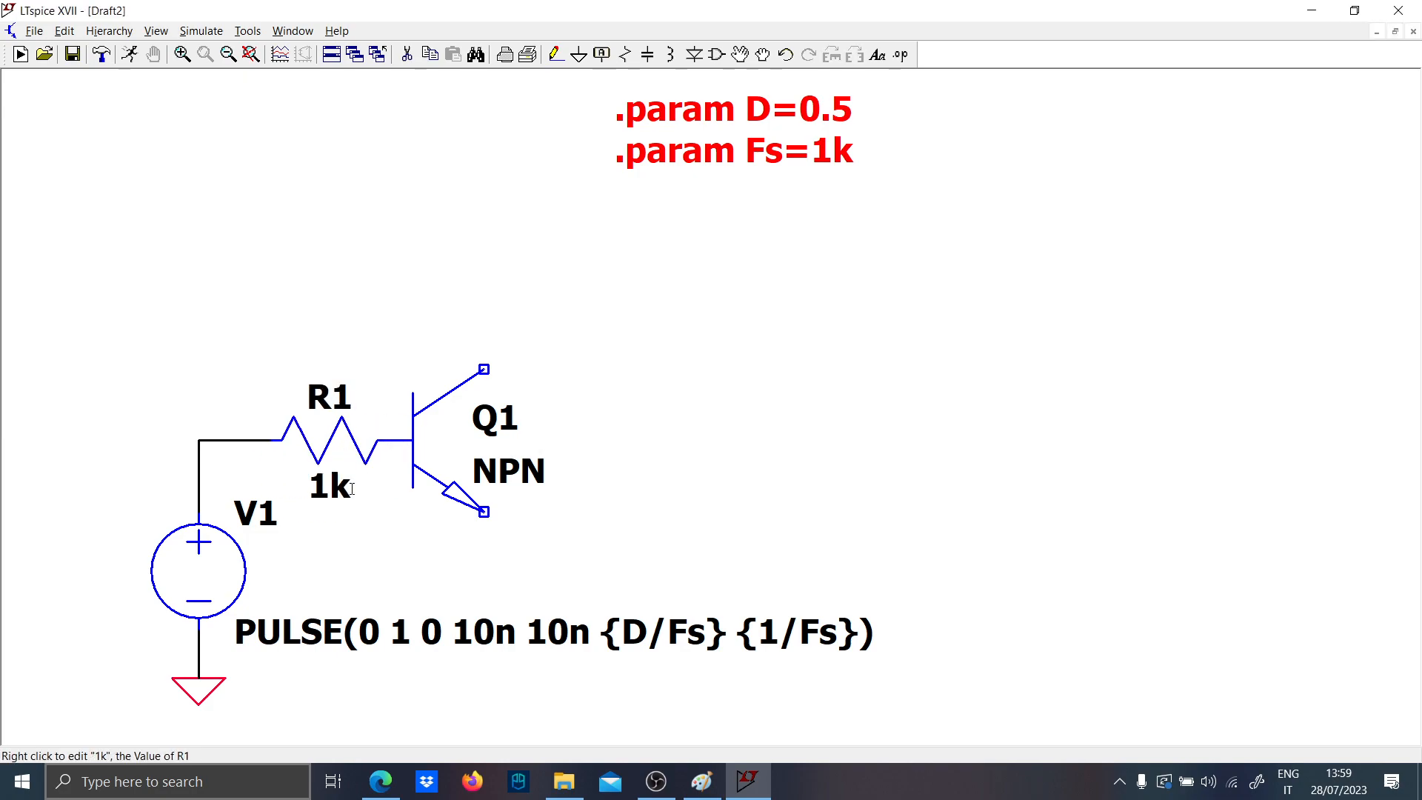
- Assign the 2N2222 model to the NPN transistor
{"action": "right_click", "coordinate": [455, 491]}
{"action": "left_click", "coordinate": [773, 351]}
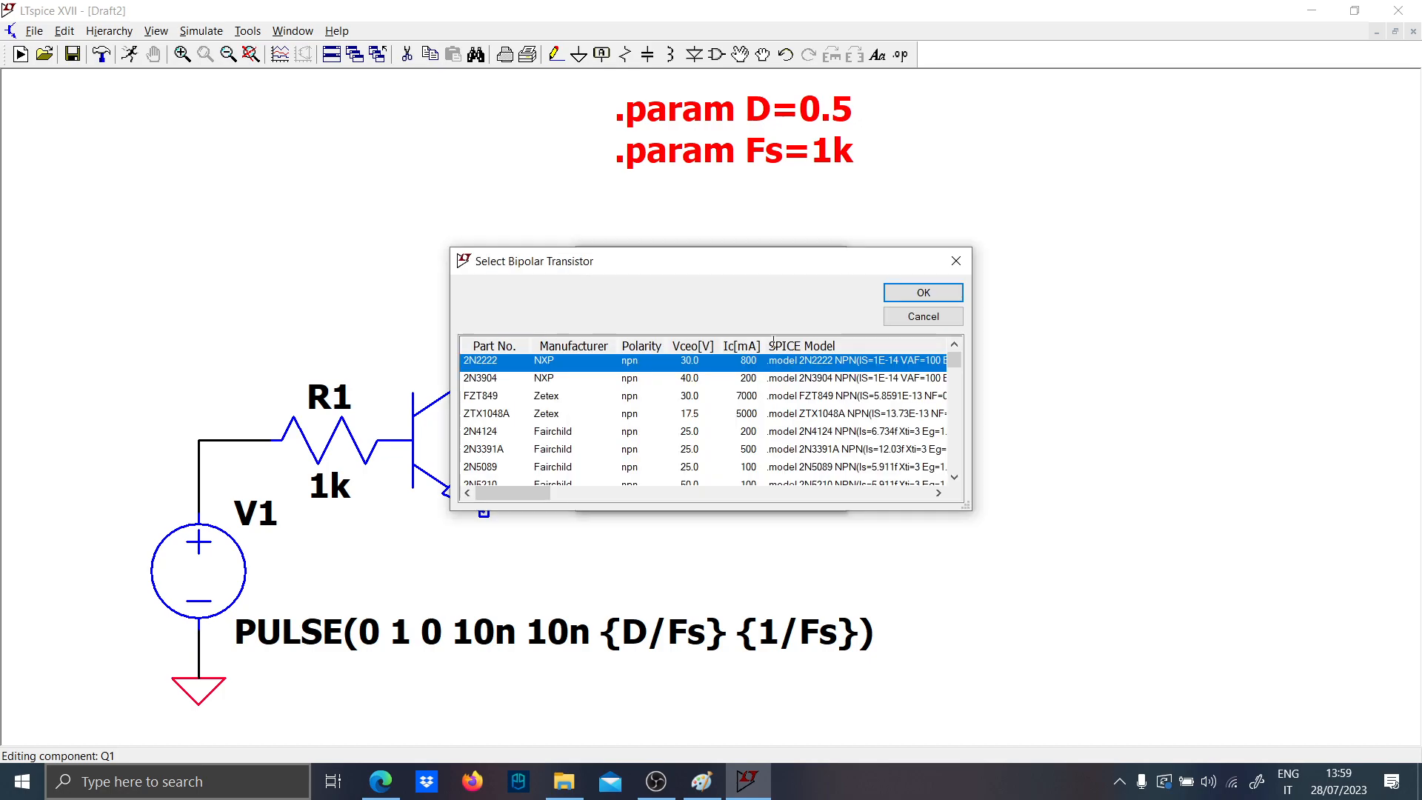
{"action": "left_click", "coordinate": [924, 293]}
- Wire the transistor's emitter downward to a ground symbol
{"action": "key", "text": "F3"}
{"action": "left_click", "coordinate": [484, 512]}
{"action": "left_click", "coordinate": [484, 583]}
{"action": "key", "text": "g"}
{"action": "left_click", "coordinate": [485, 583]}
{"action": "key", "text": "Escape"}
- Draw a vertical wire up from the transistor's collector and insert a resistor in it
{"action": "key", "text": "F3"}
{"action": "left_click", "coordinate": [485, 369]}
{"action": "left_click", "coordinate": [484, 178]}
{"action": "key", "text": "Escape"}
{"action": "key", "text": "r"}
{"action": "left_click", "coordinate": [484, 286]}
{"action": "key", "text": "Escape"}
- Rename the collector resistor Rpul1 and set its value to 4.7k
{"action": "right_click", "coordinate": [534, 261]}
{"action": "key", "text": "Caps_Lock"}
{"action": "type", "text": "R"}
{"action": "key", "text": "Caps_Lock"}
{"action": "type", "text": "pul1"}
{"action": "key", "text": "Return"}
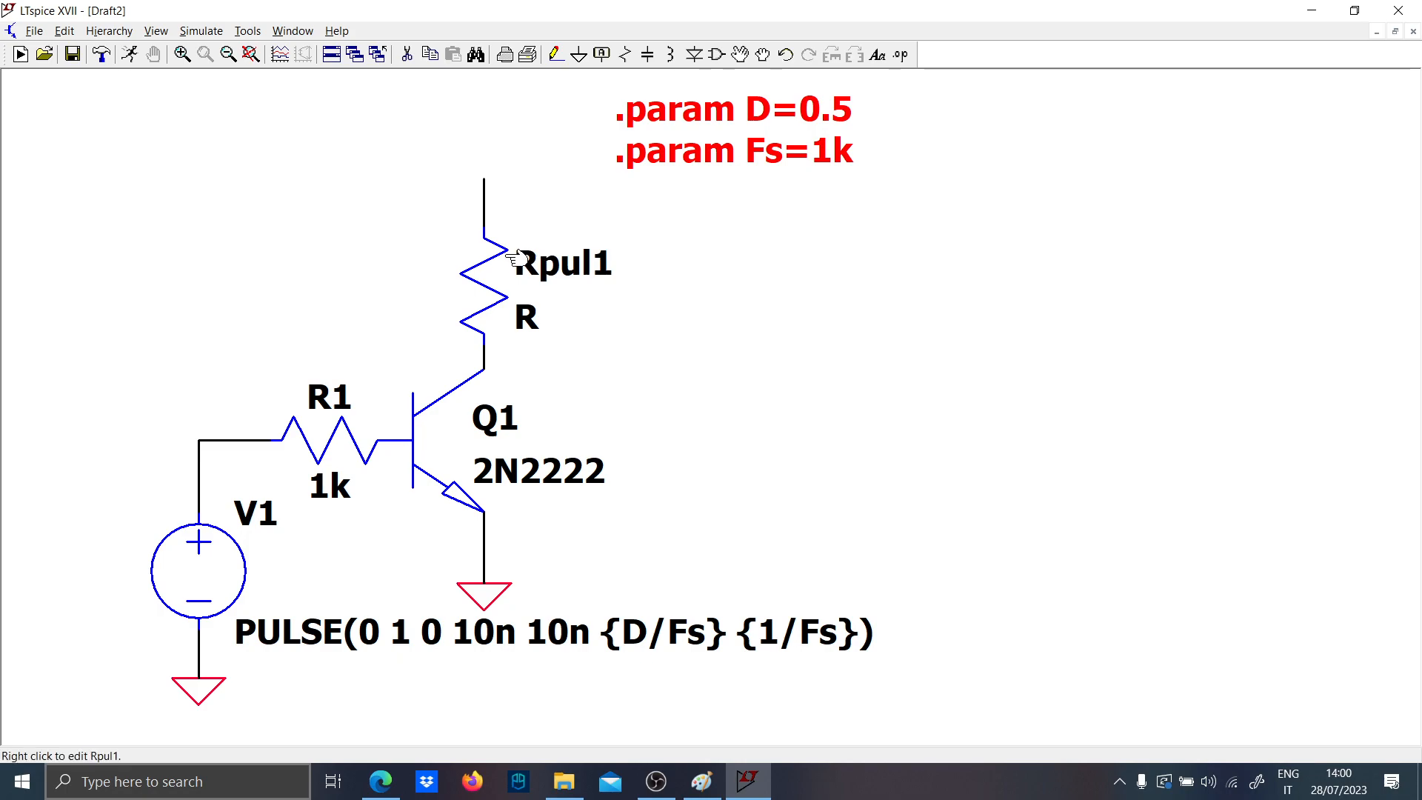
{"action": "right_click", "coordinate": [531, 317]}
{"action": "type", "text": "4.7k"}
{"action": "key", "text": "Return"}
- Wire the upper end of Rpul1 across and down to a ground symbol above the pulse source
{"action": "key", "text": "F3"}
{"action": "left_click", "coordinate": [485, 178]}
{"action": "left_click", "coordinate": [222, 154]}
{"action": "left_click", "coordinate": [198, 321]}
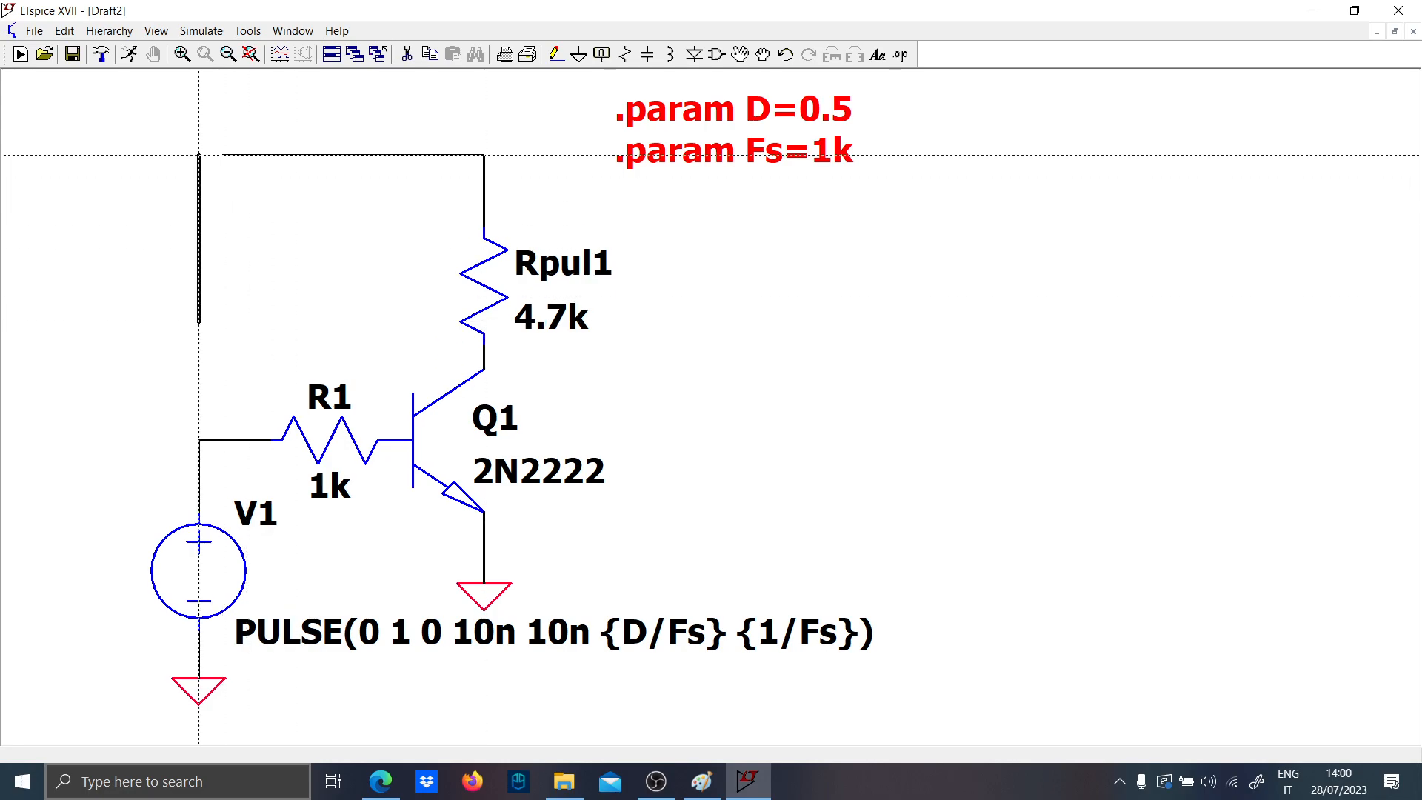
{"action": "key", "text": "g"}
{"action": "left_click", "coordinate": [199, 321]}
- Insert a voltage source in the grounded supply wire and set its value to 5
{"action": "key", "text": "v"}
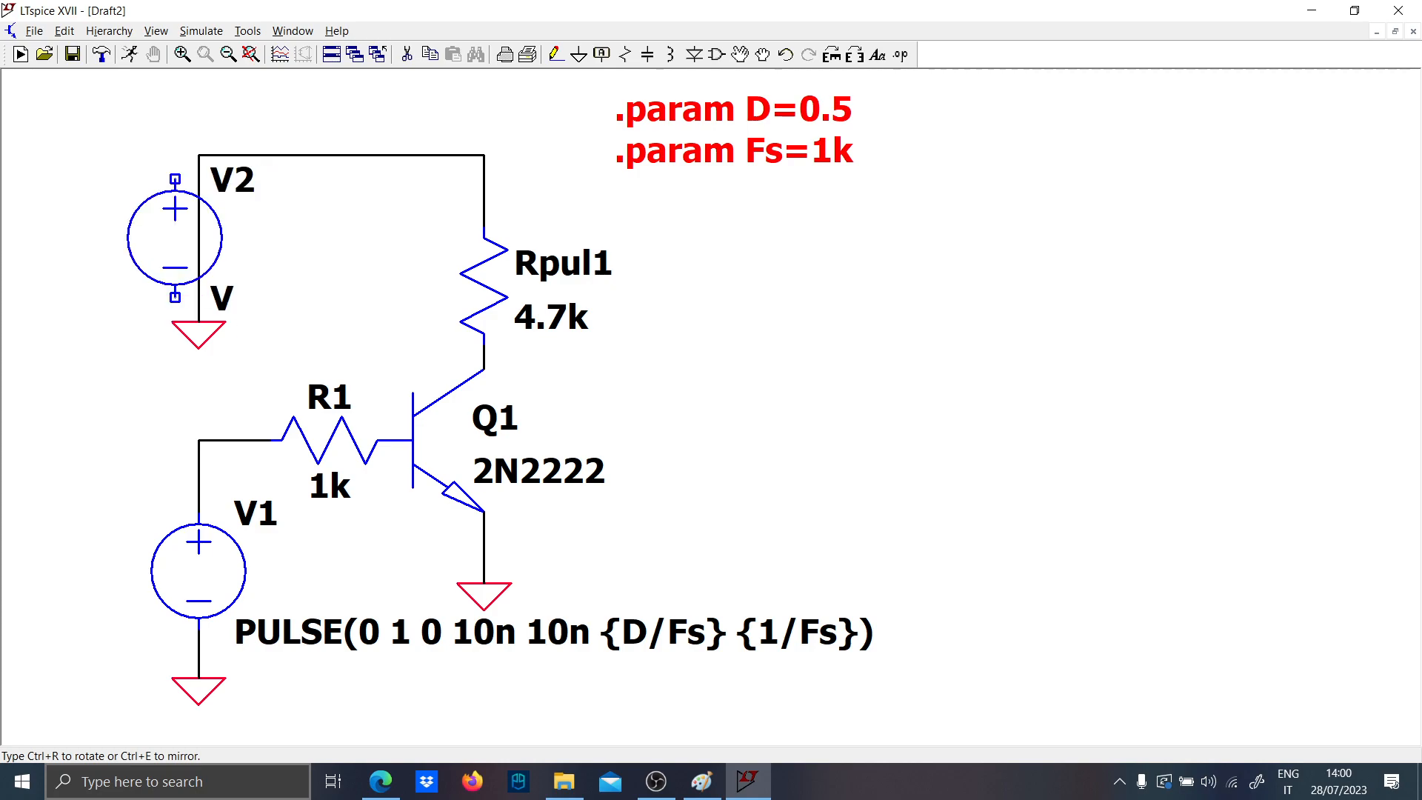
{"action": "left_click", "coordinate": [199, 238]}
{"action": "key", "text": "Escape"}
{"action": "right_click", "coordinate": [250, 306]}
{"action": "type", "text": "5"}
{"action": "key", "text": "Return"}
- Draw an output wire from the collector node and label its end Out1
{"action": "left_click", "coordinate": [484, 345]}
{"action": "left_click", "coordinate": [651, 368]}
{"action": "key", "text": "Escape"}
{"action": "key", "text": "F4"}
{"action": "type", "text": "Out"}
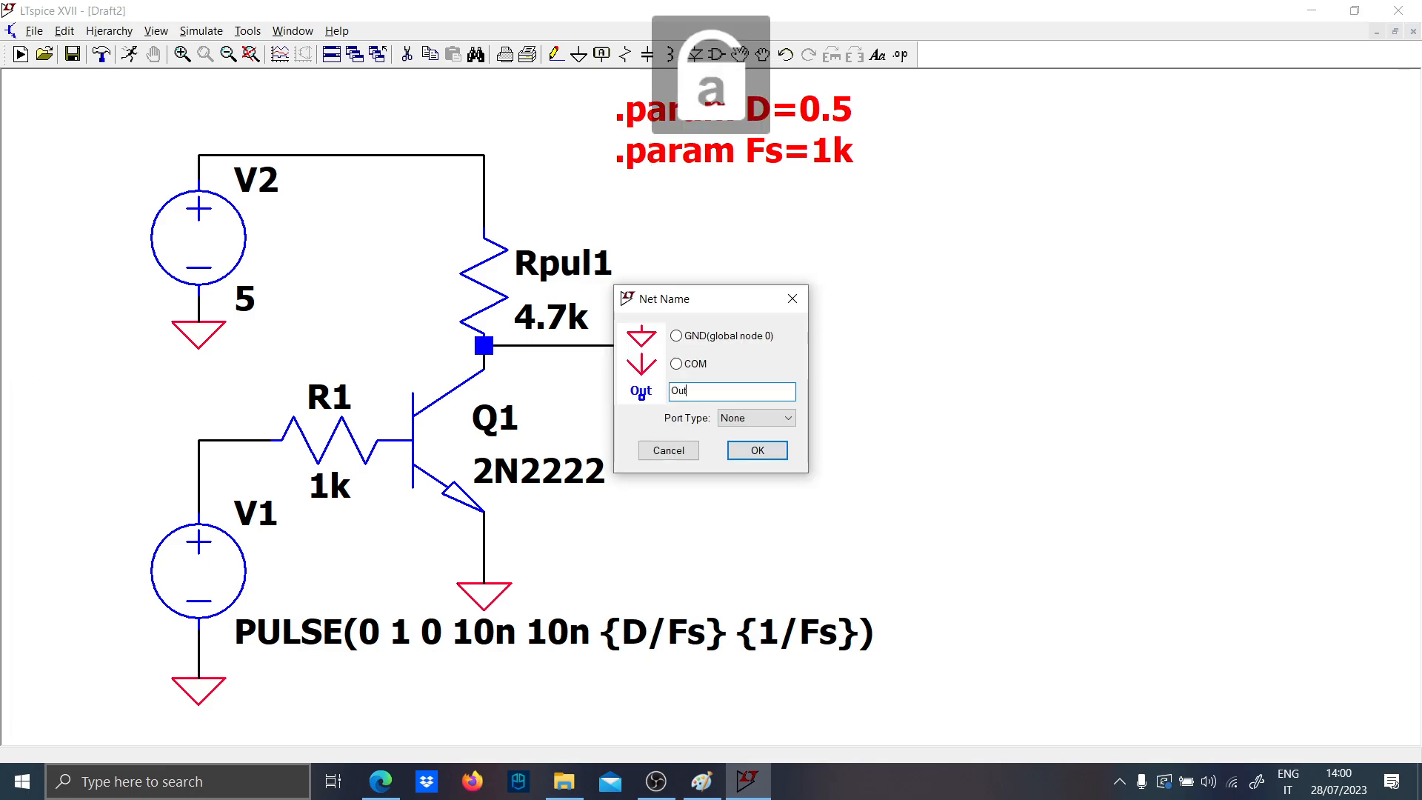
{"action": "key", "text": "Return"}
{"action": "left_click", "coordinate": [651, 345]}
{"action": "right_click", "coordinate": [682, 355]}
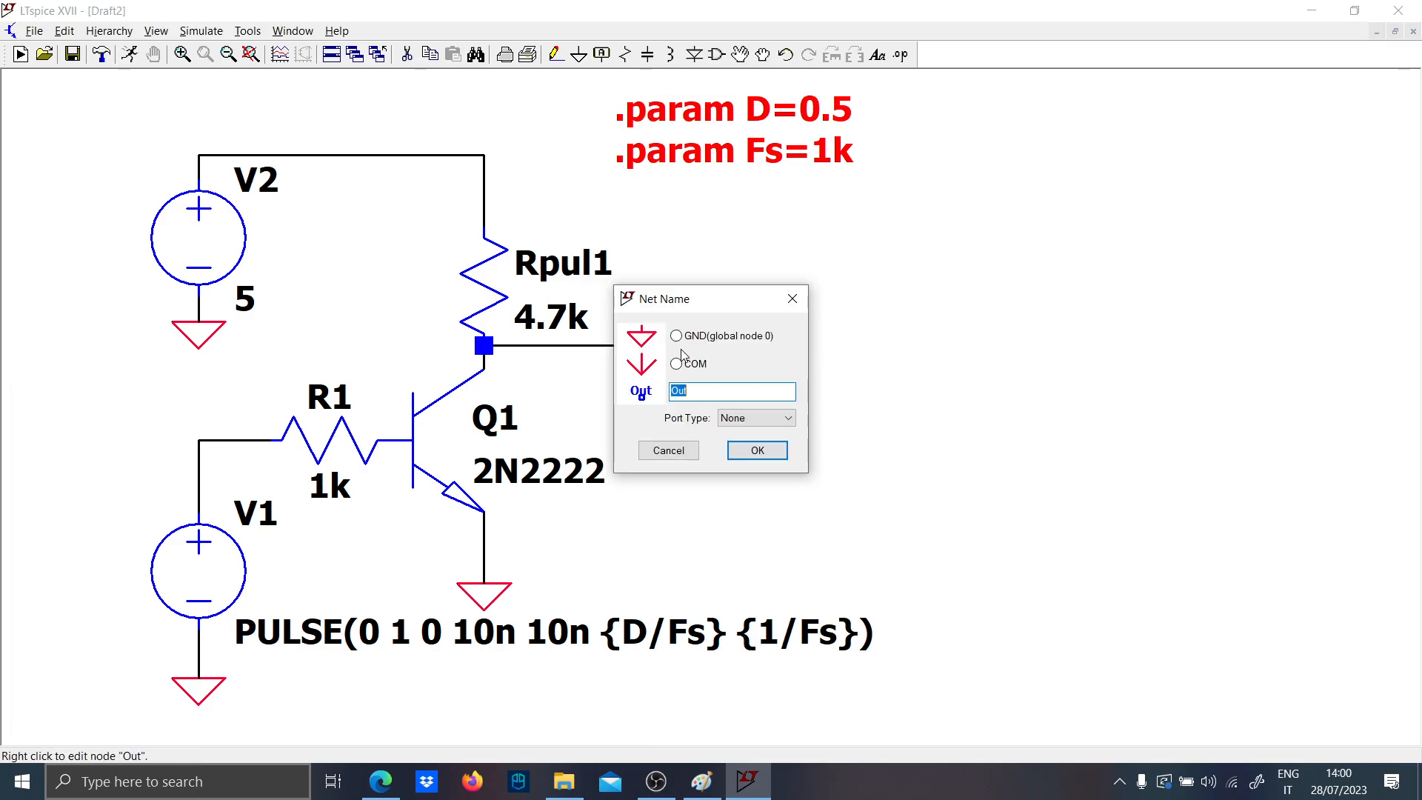
{"action": "type", "text": "1"}
{"action": "key", "text": "Return"}
- Shift Rpul1 upward and straighten the output wire so it runs horizontally from the collector node to Out1
{"action": "scroll", "coordinate": [711, 378], "scroll_direction": "down", "scroll_amount": 1}
{"action": "scroll", "coordinate": [413, 372], "scroll_direction": "down", "scroll_amount": 2}
{"action": "scroll", "coordinate": [426, 379], "scroll_direction": "up", "scroll_amount": 1}
{"action": "key", "text": "F8"}
{"action": "left_click", "coordinate": [345, 325]}
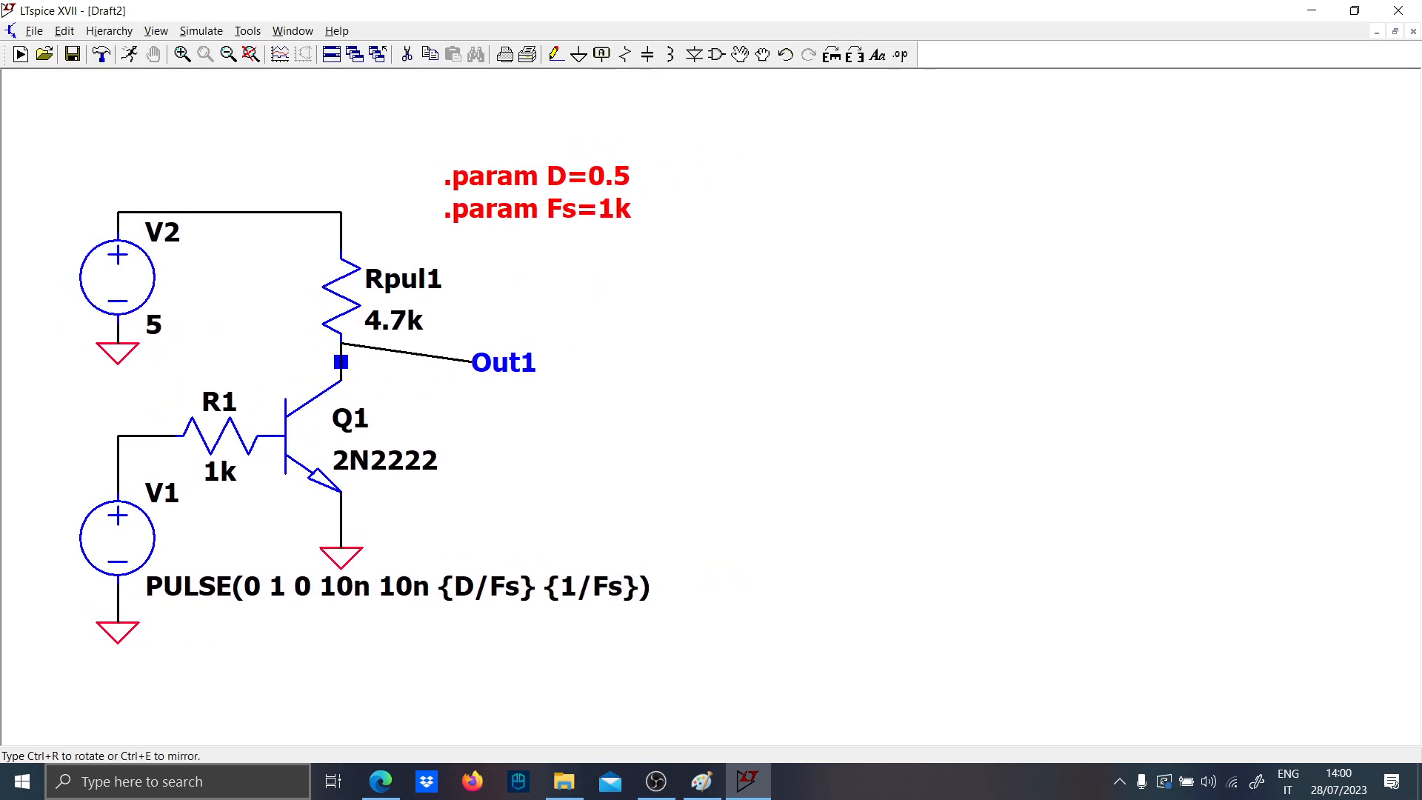
{"action": "left_click", "coordinate": [345, 296]}
{"action": "left_click", "coordinate": [346, 328]}
{"action": "left_click", "coordinate": [346, 361]}
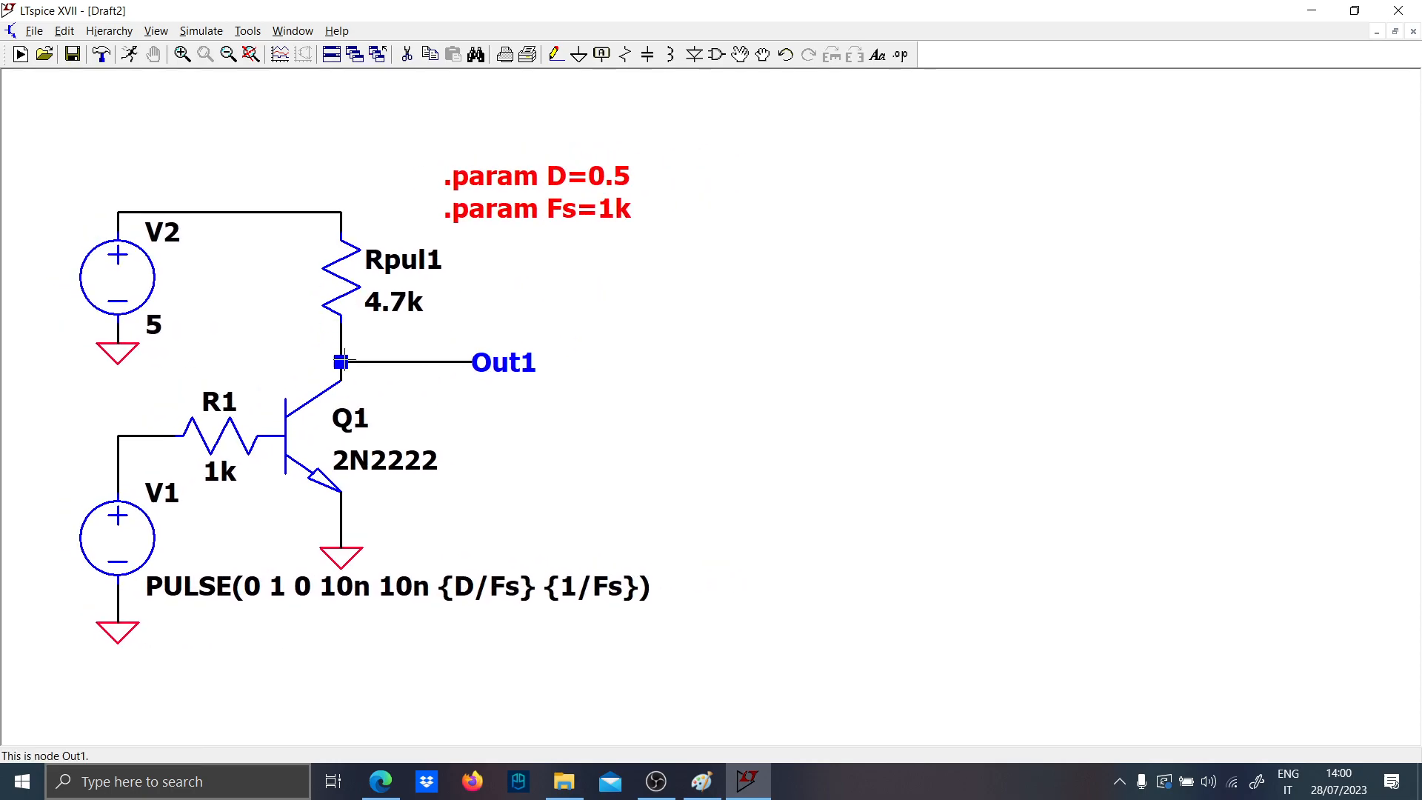
- Duplicate the entire NPN level shifter circuit, without the parameter directives, and place the copy beside the original
{"action": "key", "text": "Escape"}
{"action": "scroll", "coordinate": [298, 385], "scroll_direction": "down", "scroll_amount": 1}
{"action": "key", "text": "F6"}
{"action": "left_click_drag", "start_coordinate": [89, 225], "coordinate": [687, 653]}
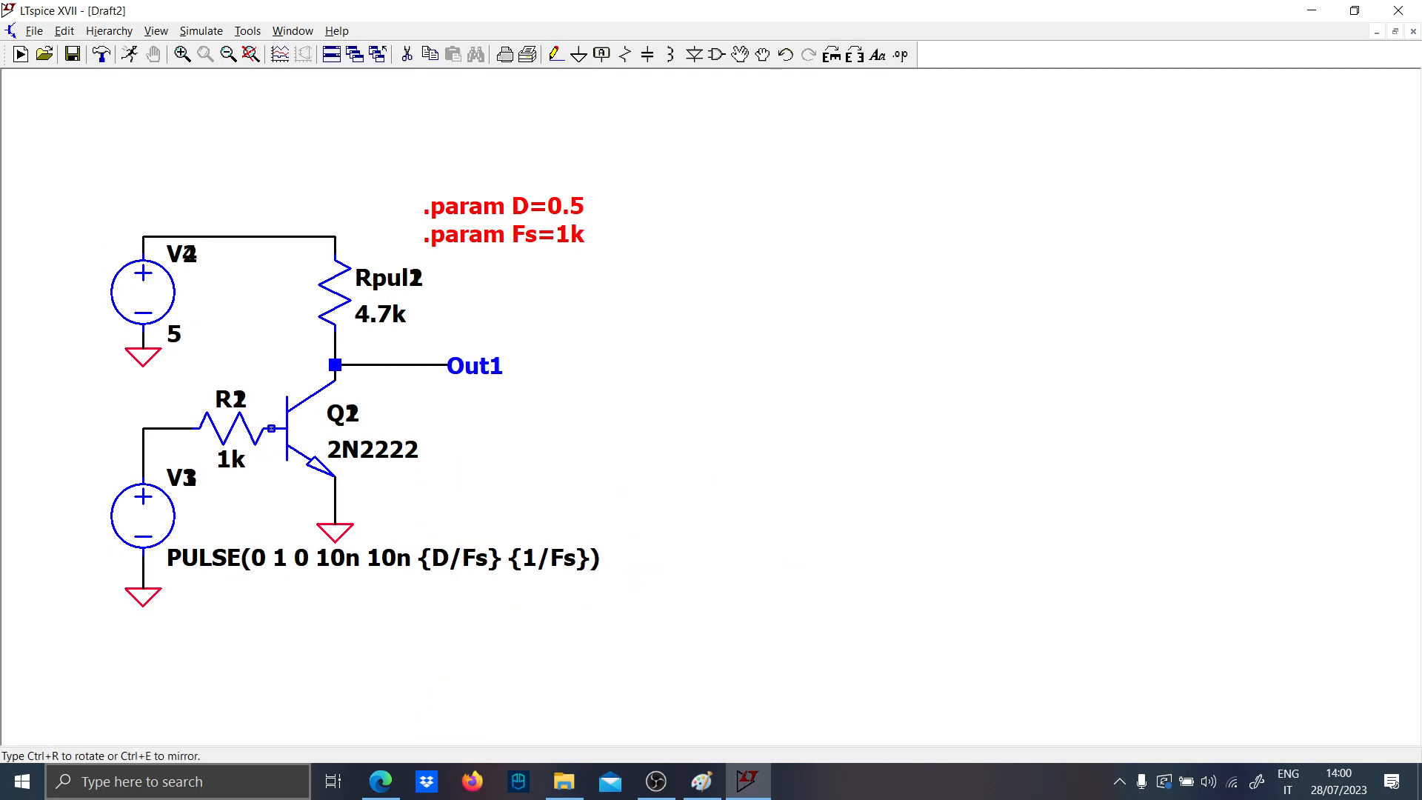
{"action": "left_click", "coordinate": [899, 461]}
{"action": "key", "text": "Escape"}
- Replace the NPN transistor in the copied circuit with an nmos component between Rpul2 and the ground wire
{"action": "key", "text": "F5"}
{"action": "left_click", "coordinate": [877, 444]}
{"action": "key", "text": "Escape"}
{"action": "key", "text": "F2"}
{"action": "type", "text": "nmos"}
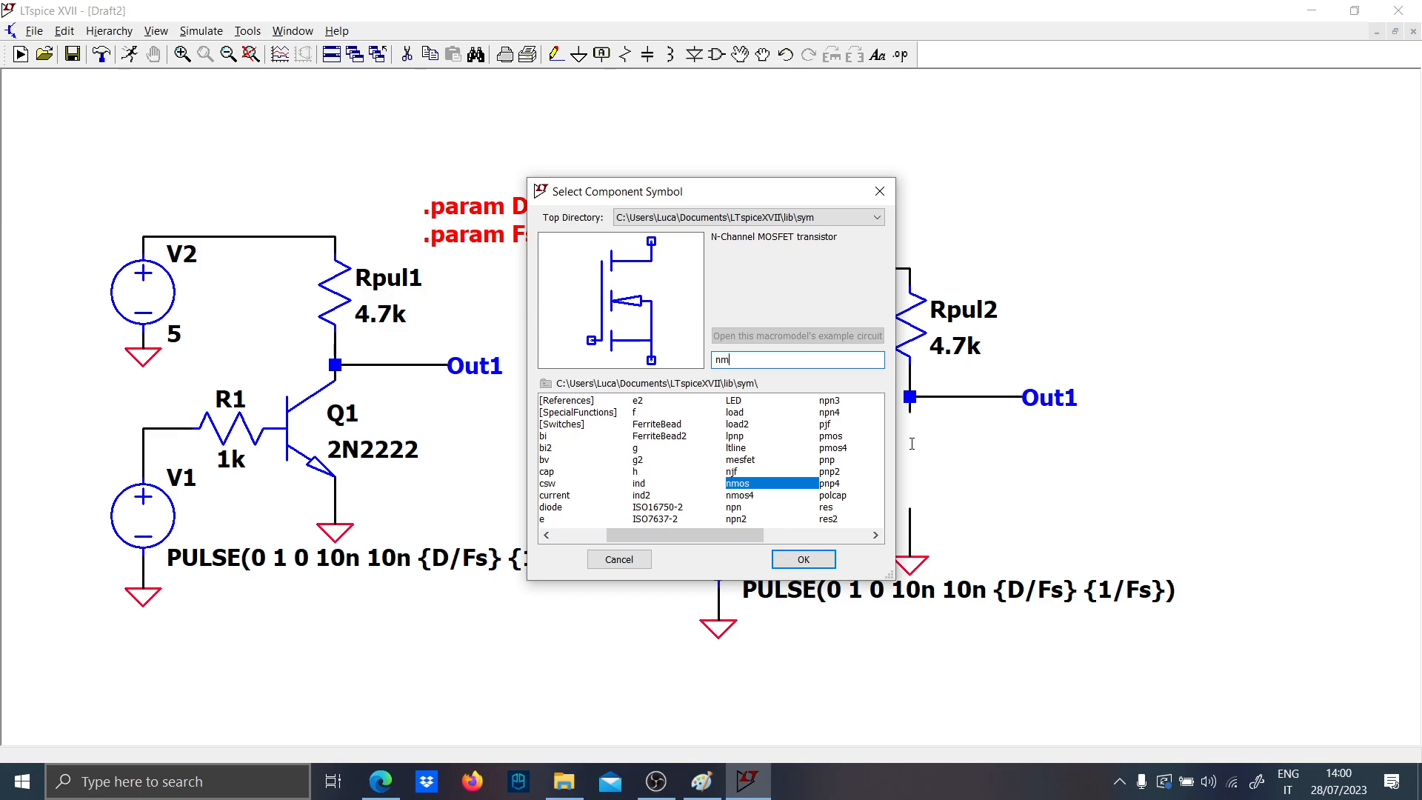
{"action": "key", "text": "Return"}
{"action": "left_click", "coordinate": [897, 460]}
- Wire the gate of M1 to the free end of resistor R2
{"action": "key", "text": "F3"}
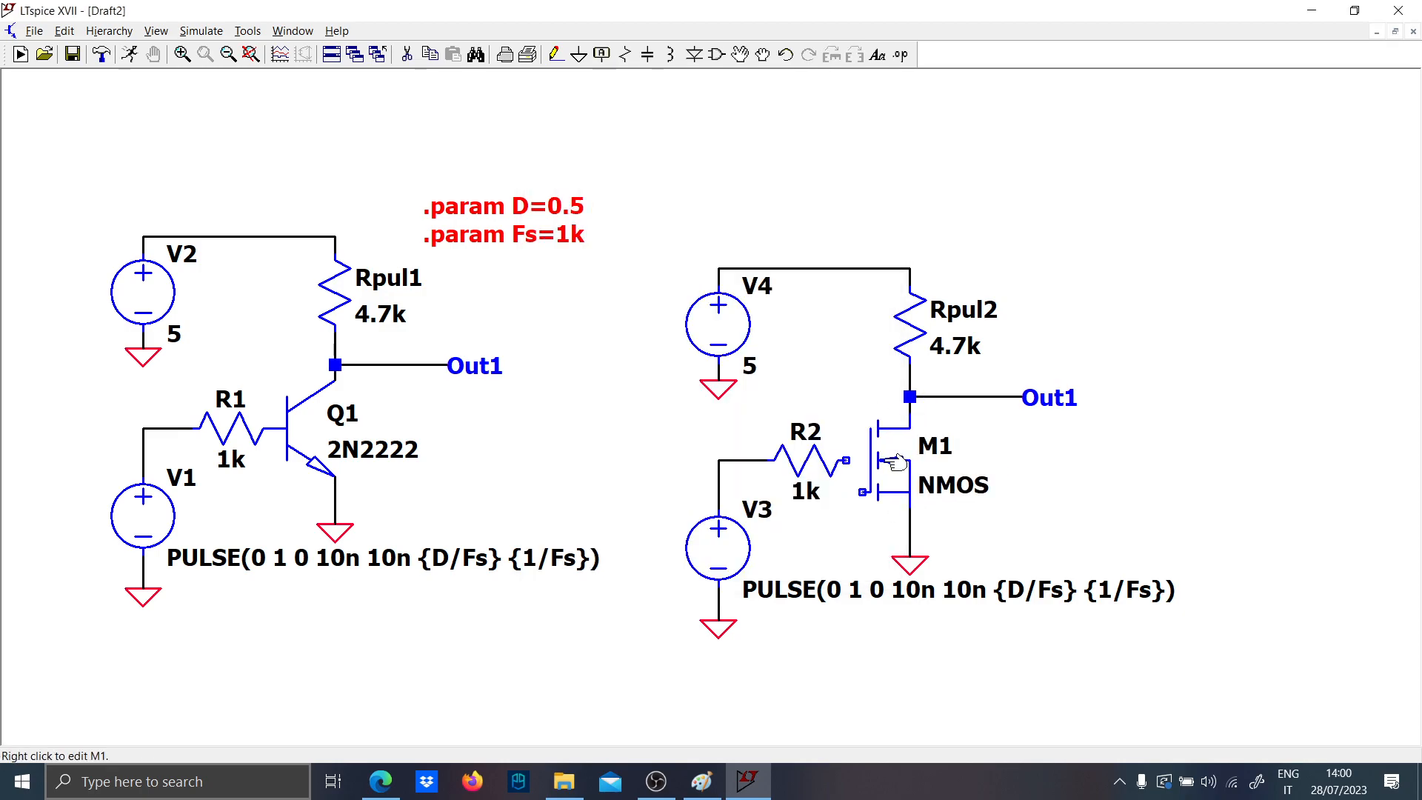
{"action": "left_click", "coordinate": [862, 492]}
{"action": "left_click", "coordinate": [846, 460]}
{"action": "key", "text": "Escape"}
- Rename the output label of the NMOS circuit to Out2
{"action": "right_click", "coordinate": [1042, 409]}
{"action": "left_click", "coordinate": [724, 391]}
{"action": "key", "text": "BackSpace"}
{"action": "type", "text": "2"}
{"action": "key", "text": "Return"}
- Assign the Si7336ADP MOSFET model to M1
{"action": "right_click", "coordinate": [889, 448]}
{"action": "left_click", "coordinate": [752, 343]}
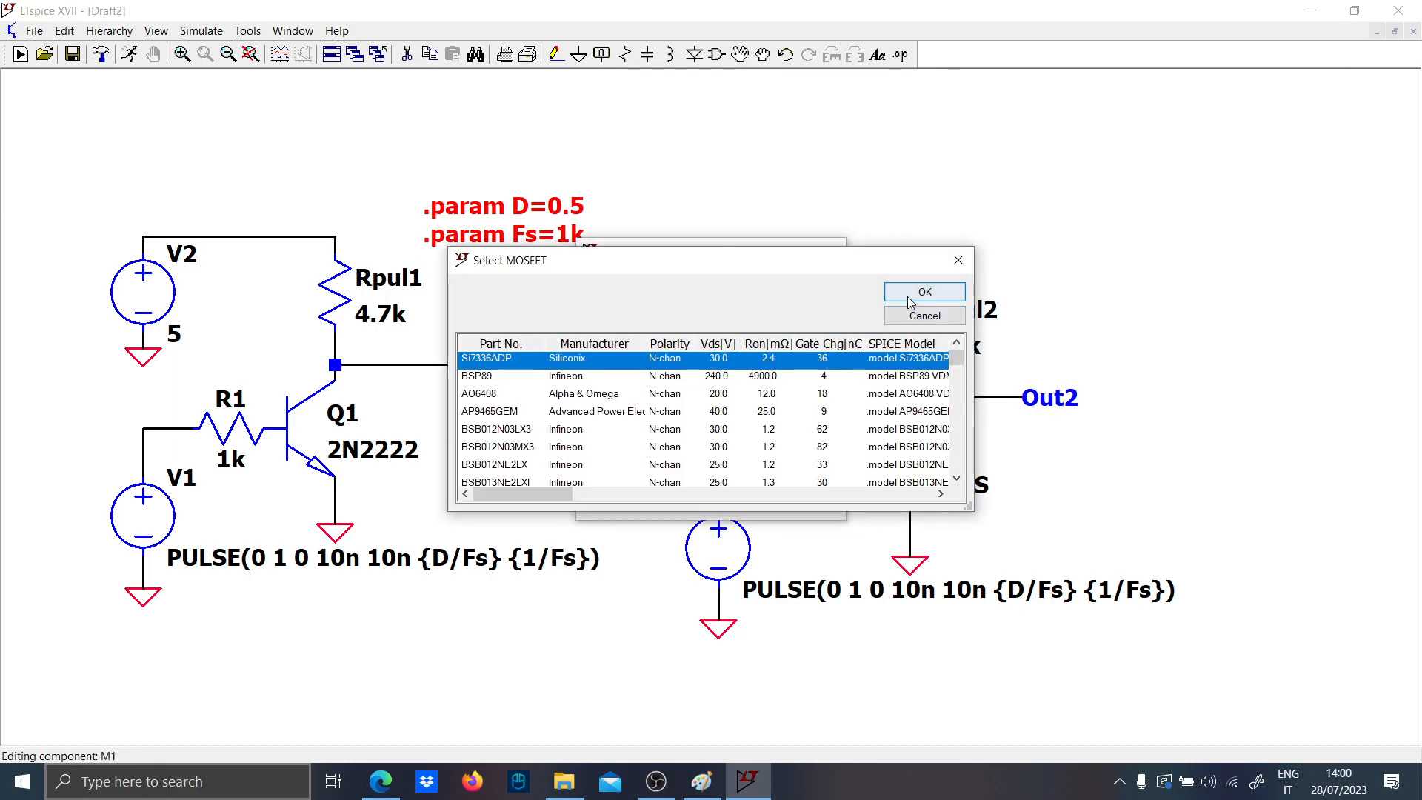
{"action": "key", "text": "Return"}
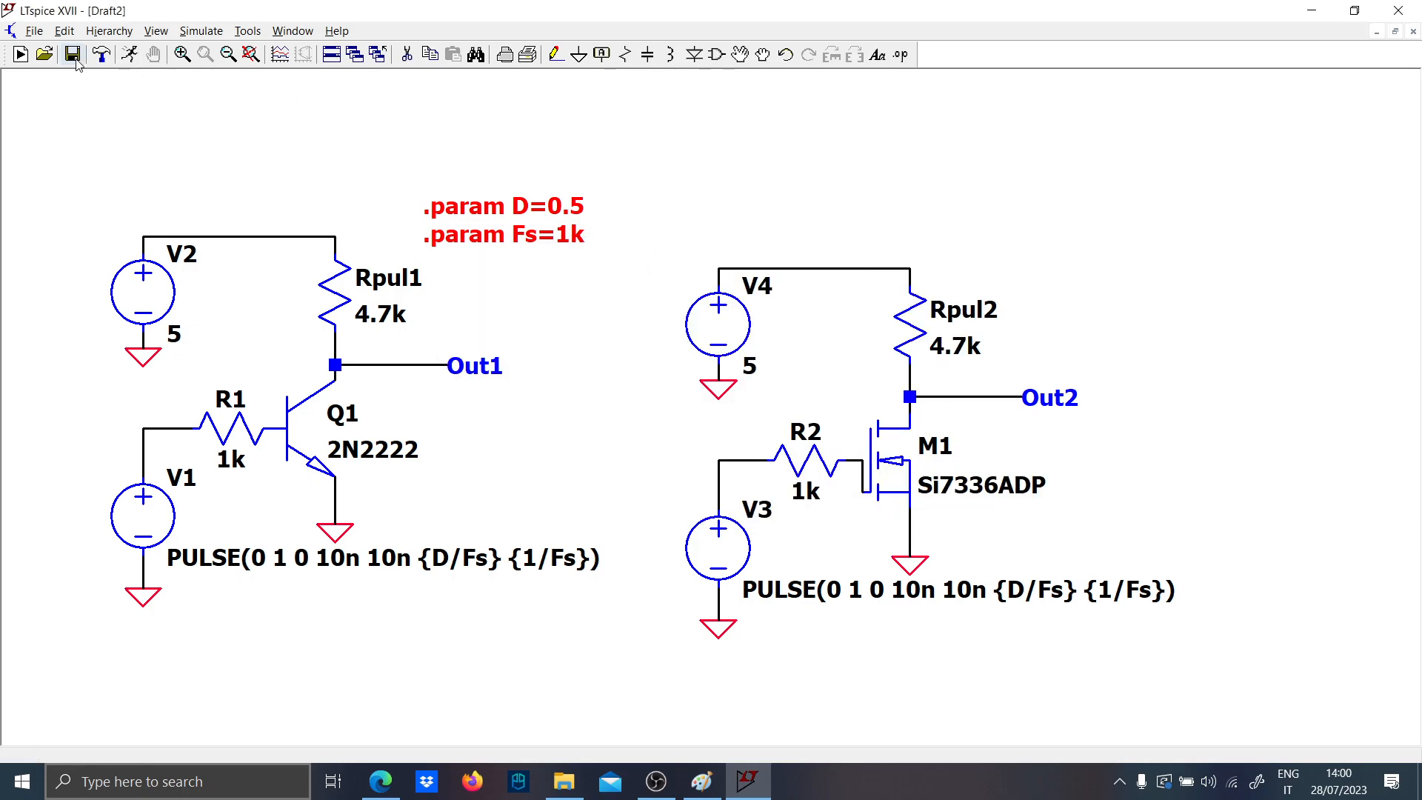
- Run a transient simulation with a stop time of 10m
{"action": "left_click", "coordinate": [129, 55]}
{"action": "type", "text": "10m"}
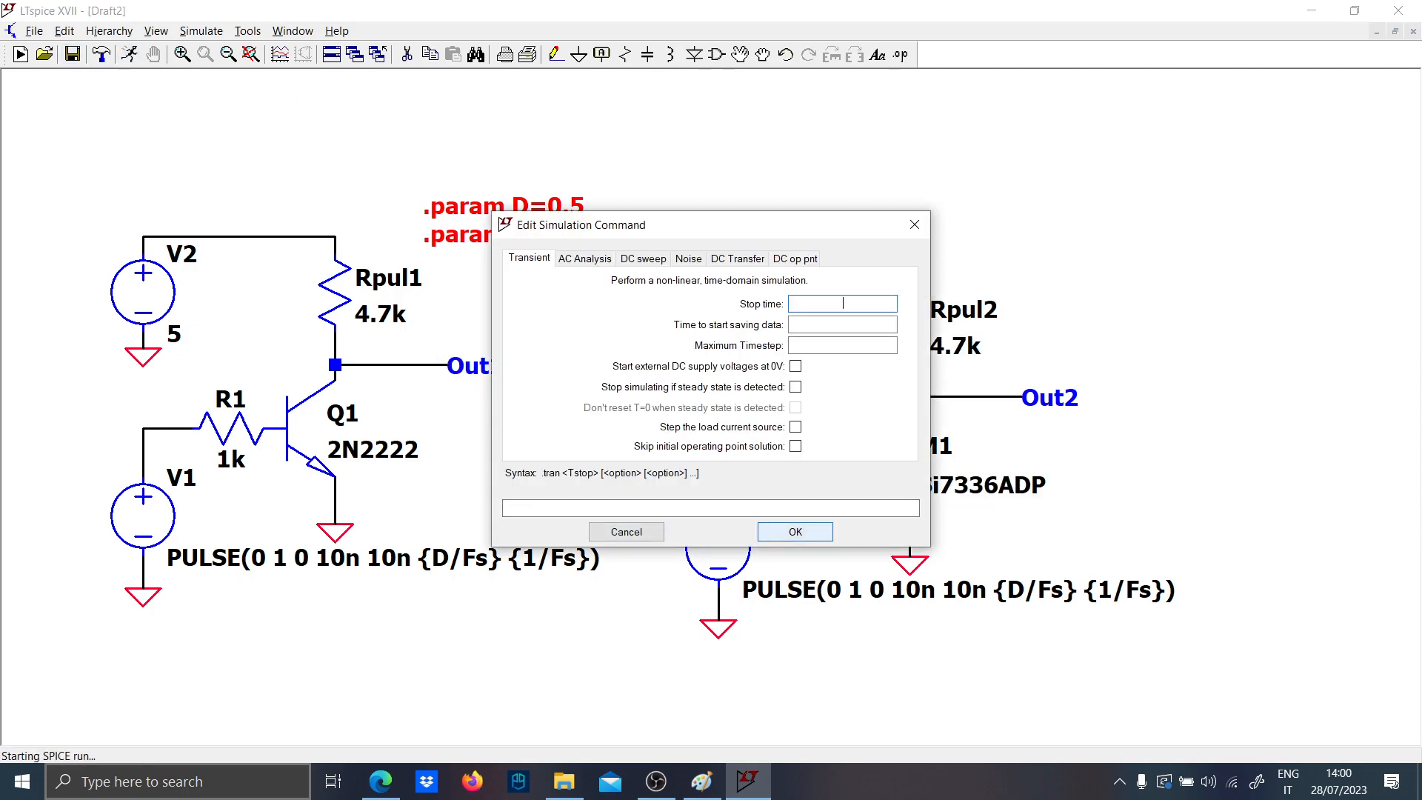
{"action": "left_click", "coordinate": [827, 526]}
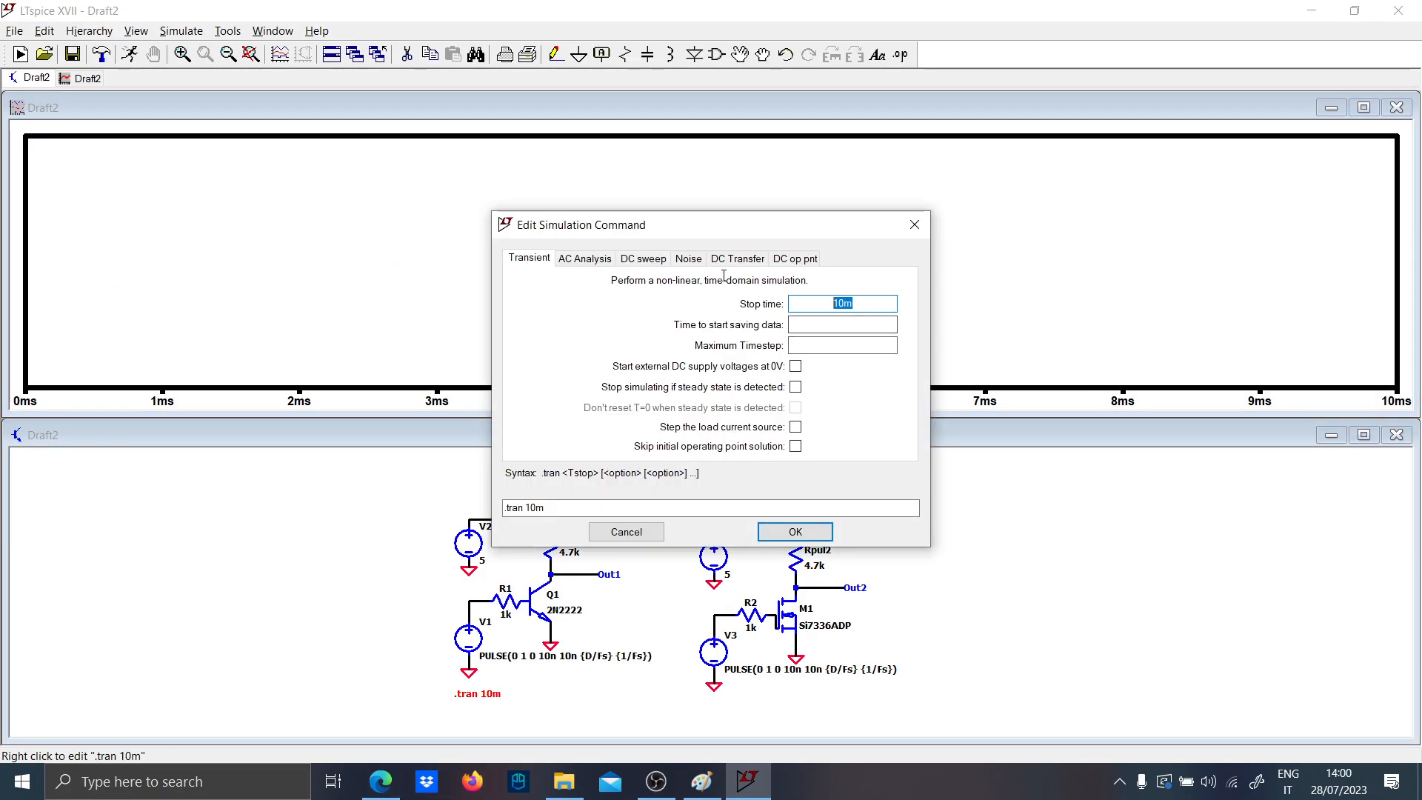
- Change the transient stop time to {2/Fs} and rerun the simulation
{"action": "type", "text": "/"}
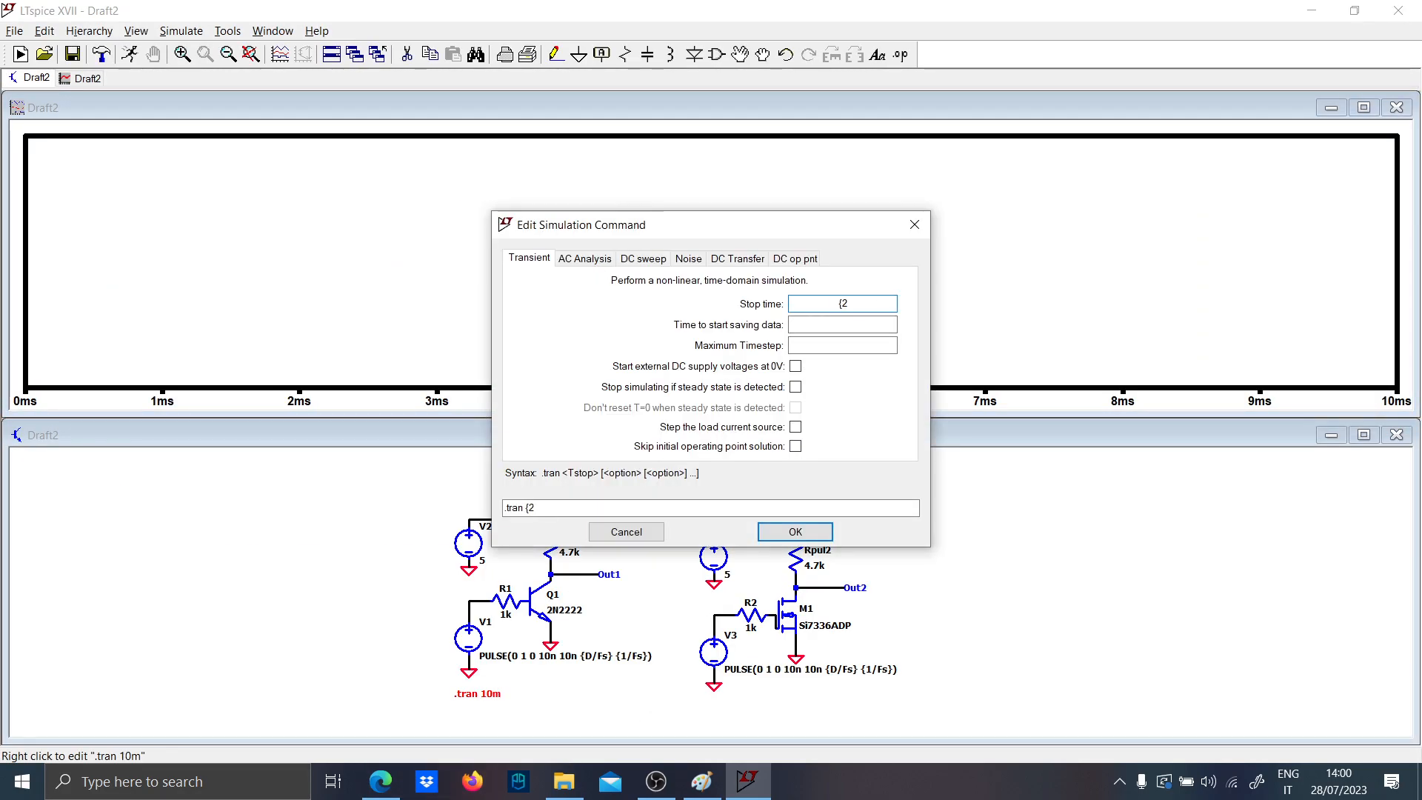
{"action": "key", "text": "Caps_Lock"}
{"action": "type", "text": "F"}
{"action": "key", "text": "Caps_Lock"}
{"action": "type", "text": "s}"}
{"action": "key", "text": "Return"}
{"action": "left_click", "coordinate": [130, 54]}
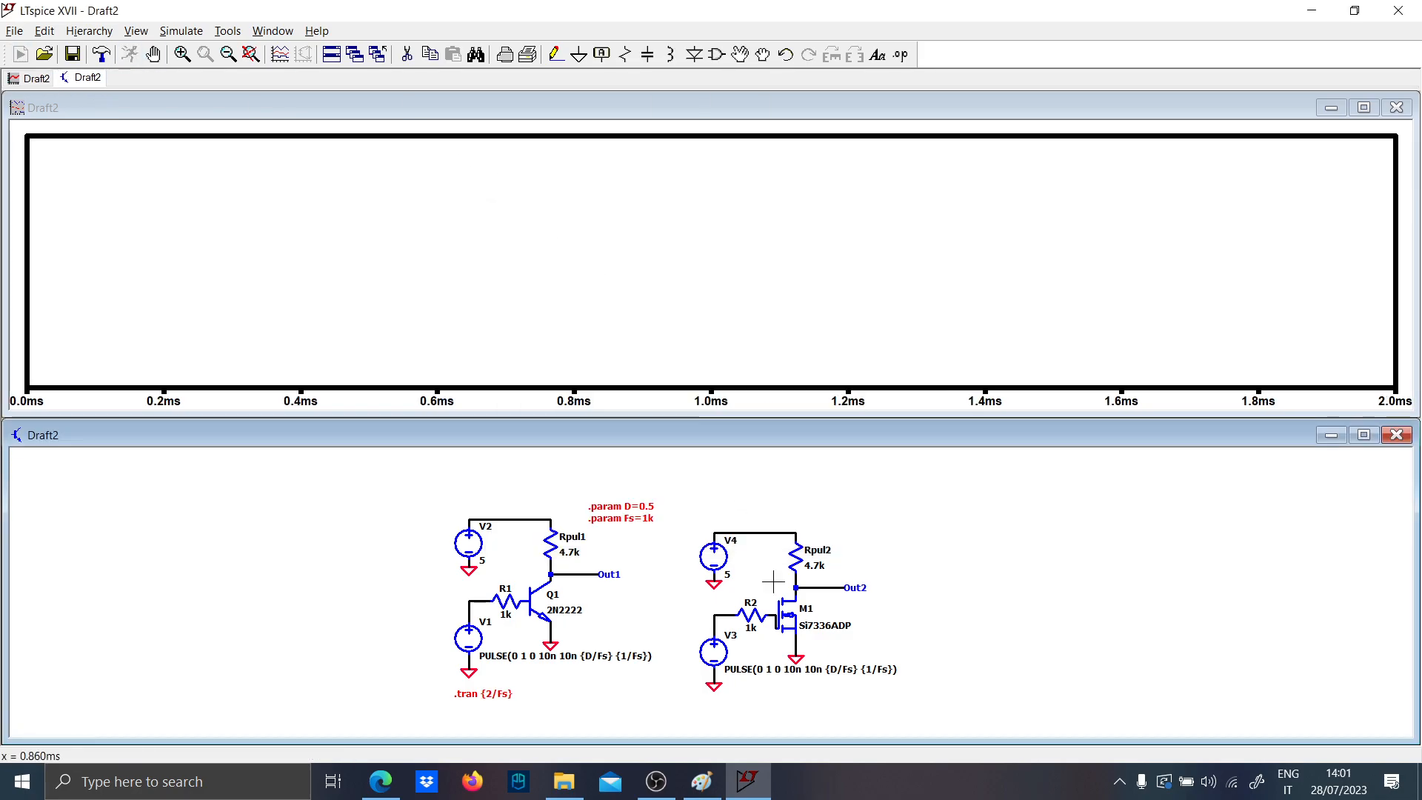
- Plot the Out1 voltage and the V1 input voltage, and tile the schematic and waveform windows side by side
{"action": "left_click", "coordinate": [577, 575]}
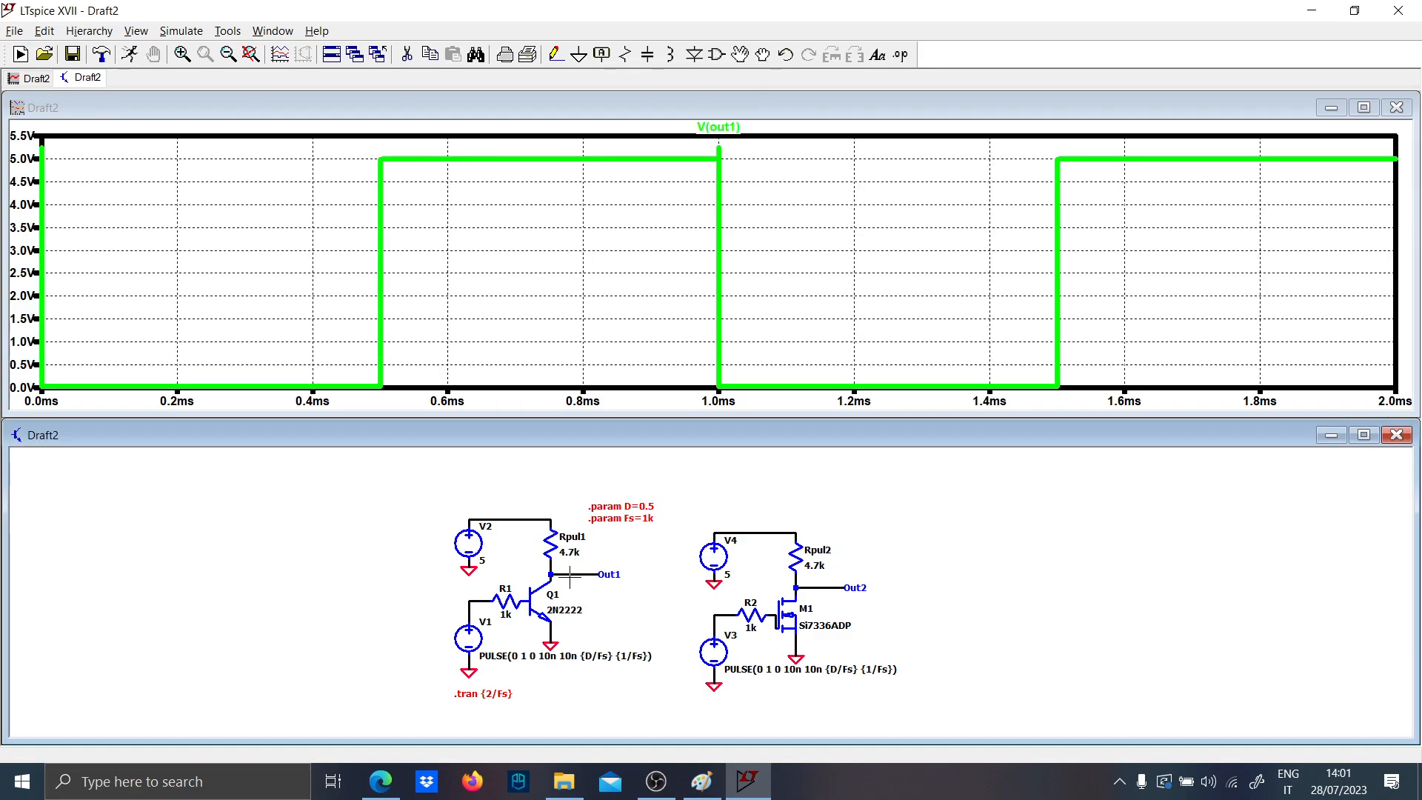
{"action": "left_click", "coordinate": [470, 603]}
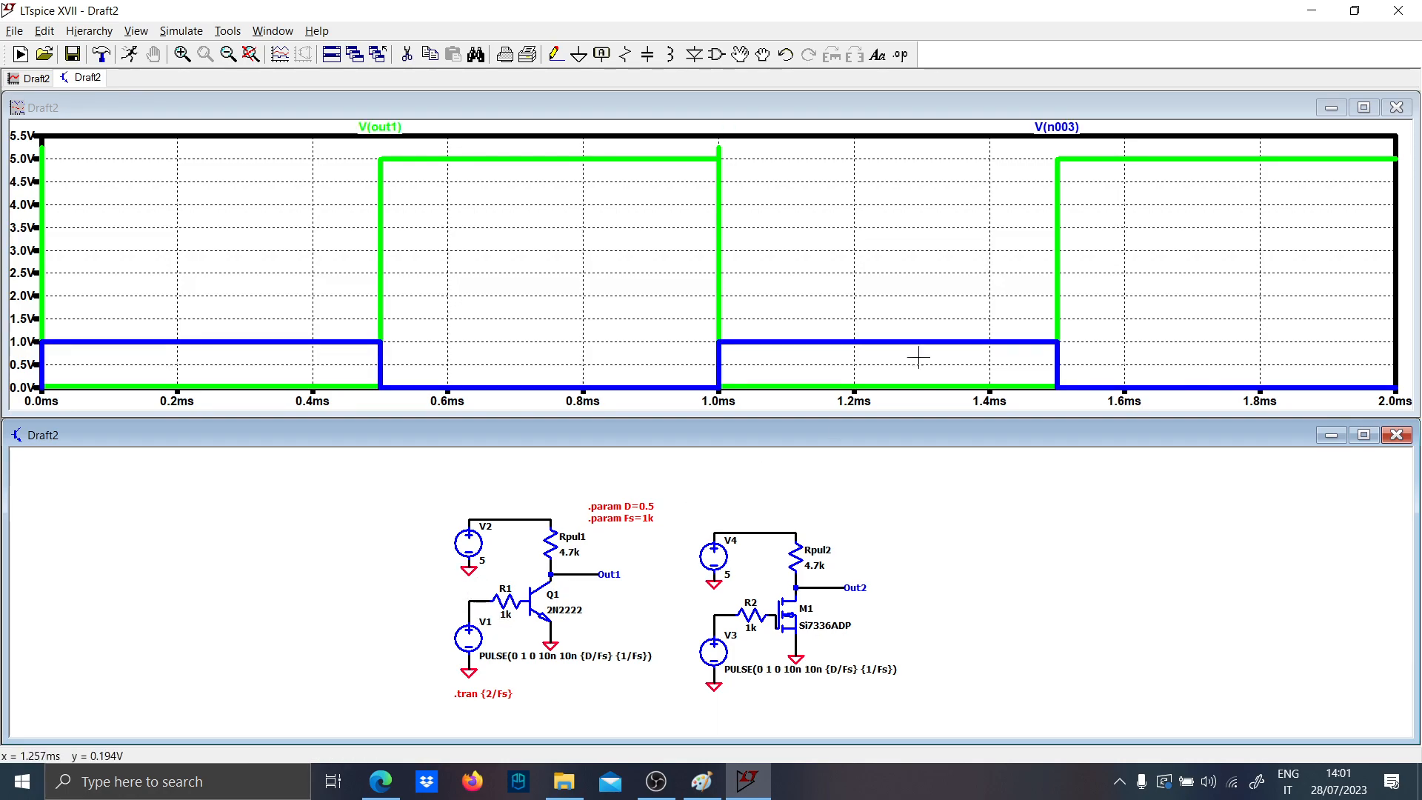
{"action": "right_click", "coordinate": [1017, 59]}
{"action": "left_click", "coordinate": [1096, 90]}
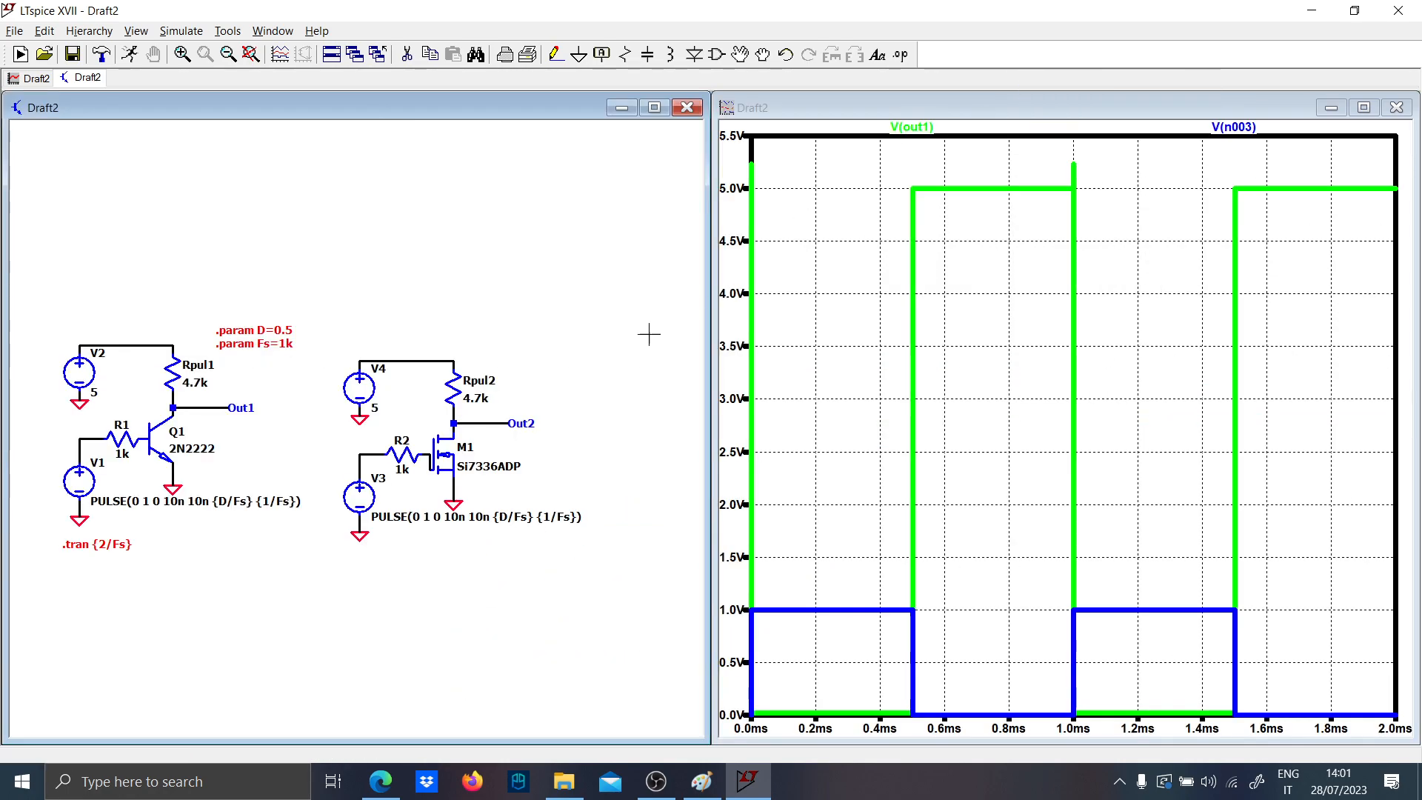
{"action": "key", "text": "space"}
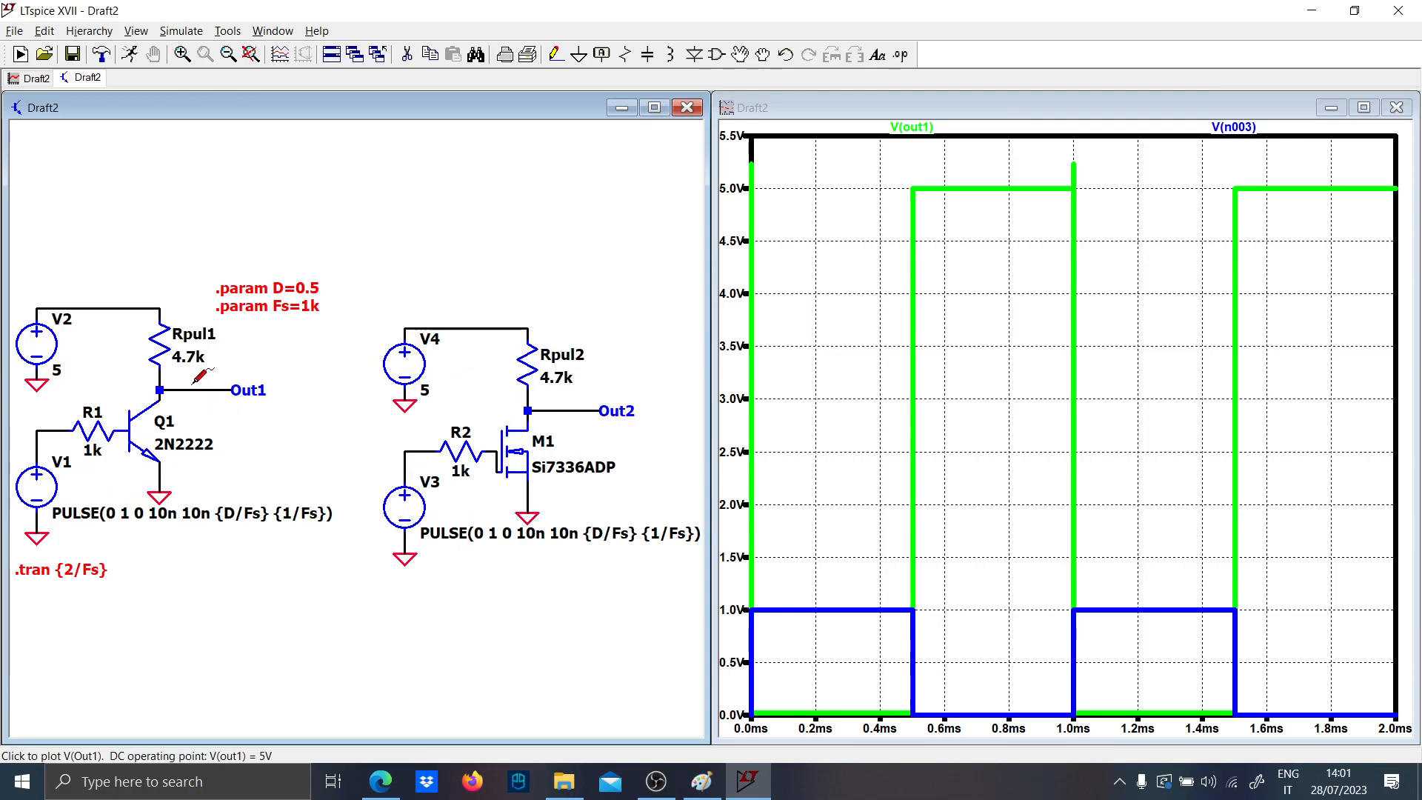
- Add a second plot pane and plot the V3 input voltage and the Out2 voltage in it
{"action": "right_click", "coordinate": [977, 259]}
{"action": "left_click", "coordinate": [1056, 353]}
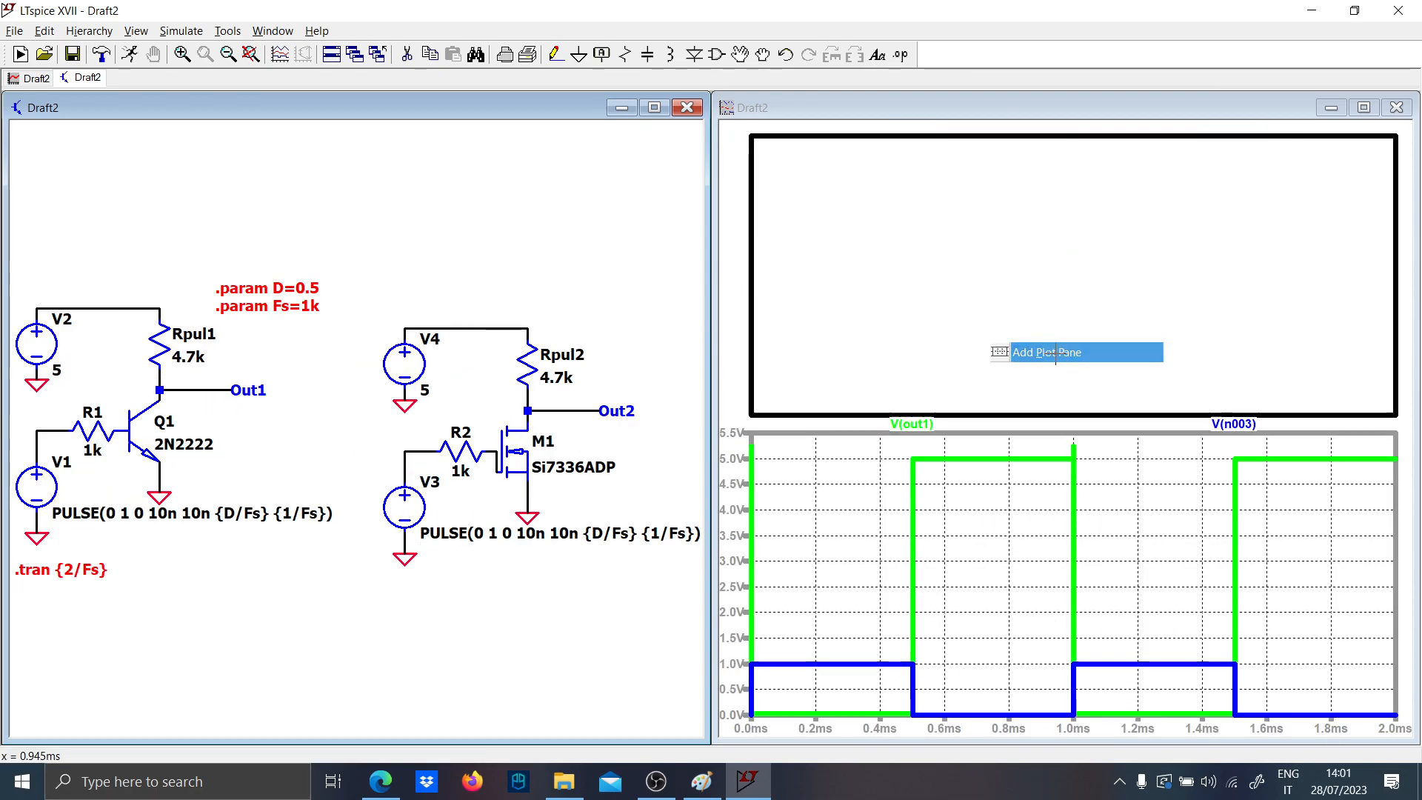
{"action": "left_click", "coordinate": [416, 448]}
{"action": "left_click", "coordinate": [583, 409]}
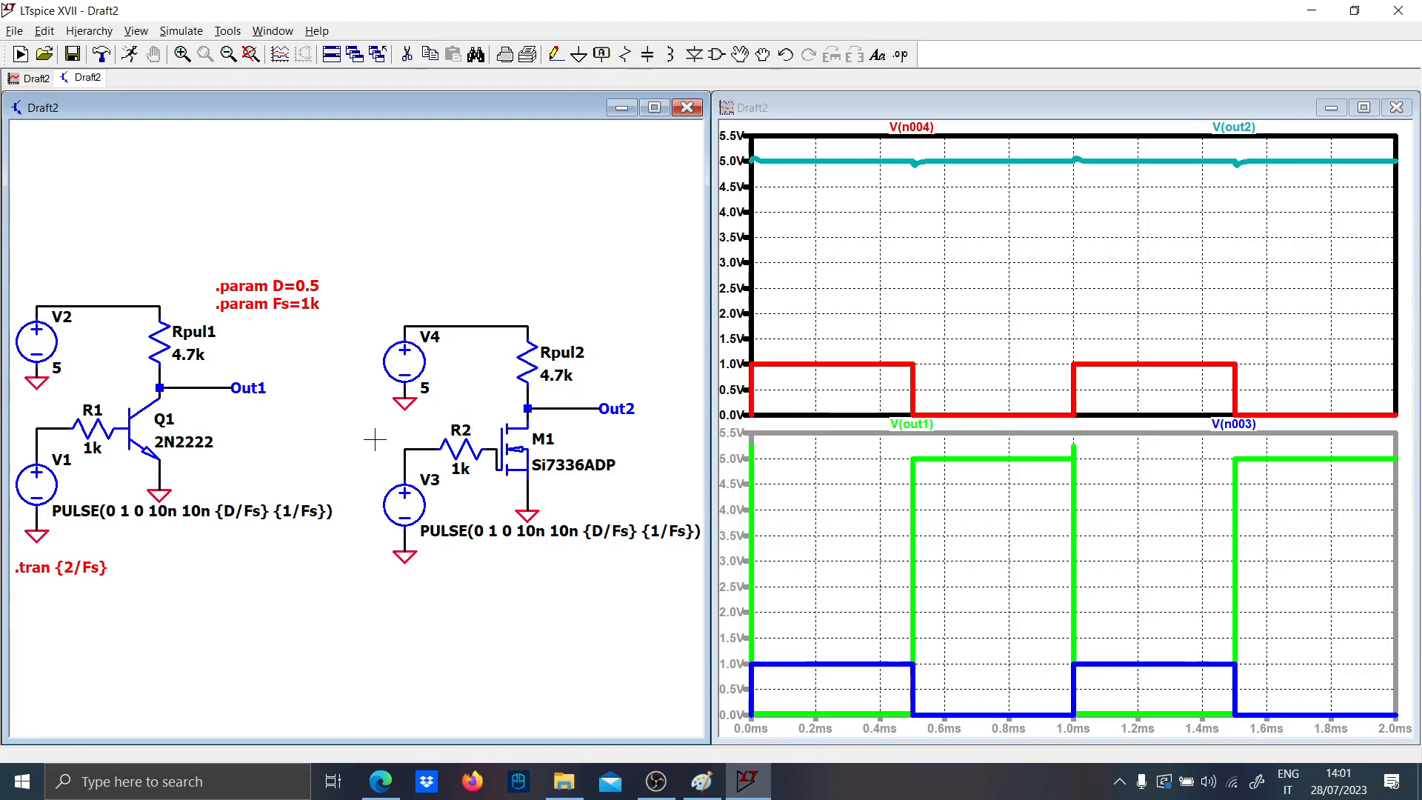
- Place the comment "NMOS IS A VOLTAGE CONTROLLED SWITCH" above the NMOS circuit
{"action": "key", "text": "t"}
{"action": "key", "text": "Caps_Lock"}
{"action": "type", "text": "NMOS "}
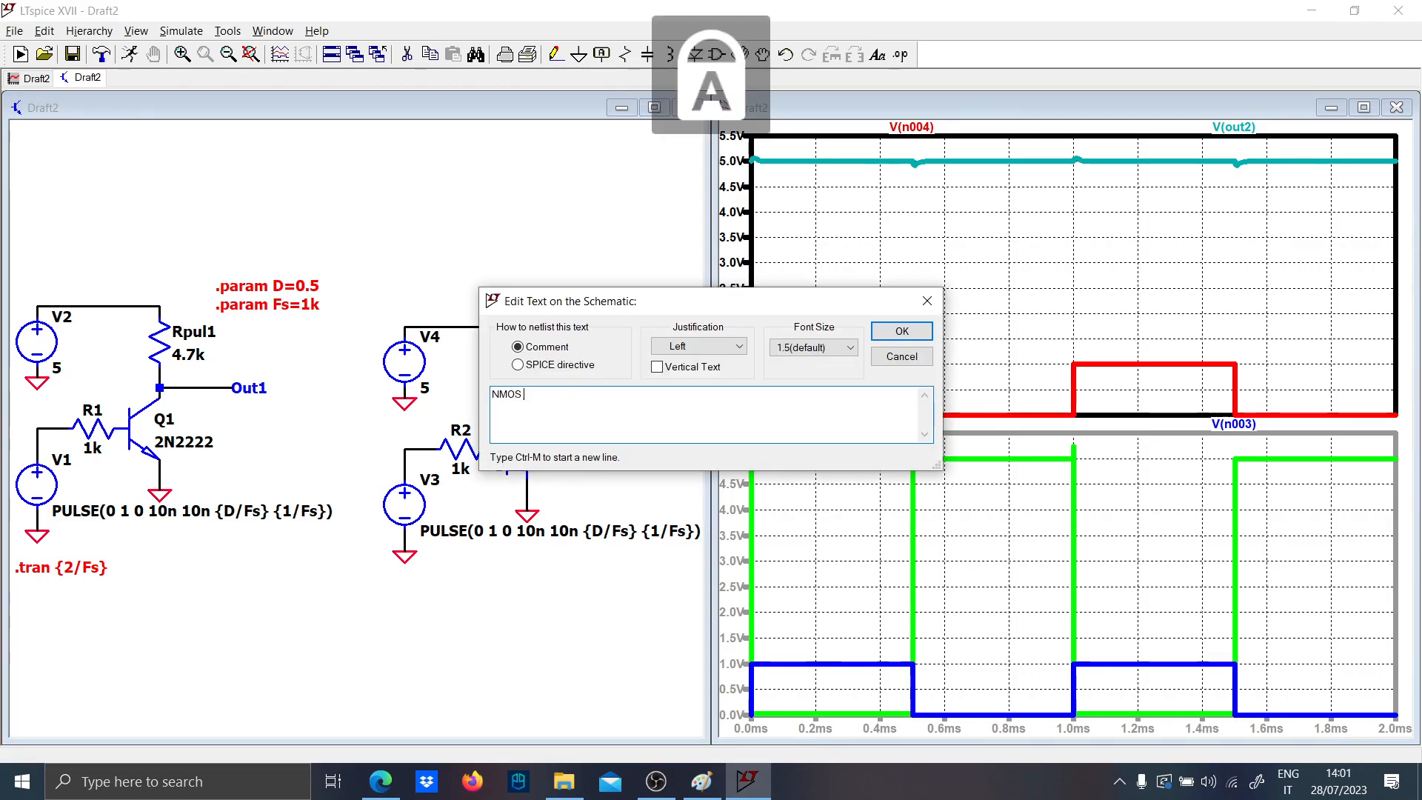
{"action": "type", "text": "IS A VOLTAGE CONTROLLED SWITCH"}
{"action": "key", "text": "Caps_Lock"}
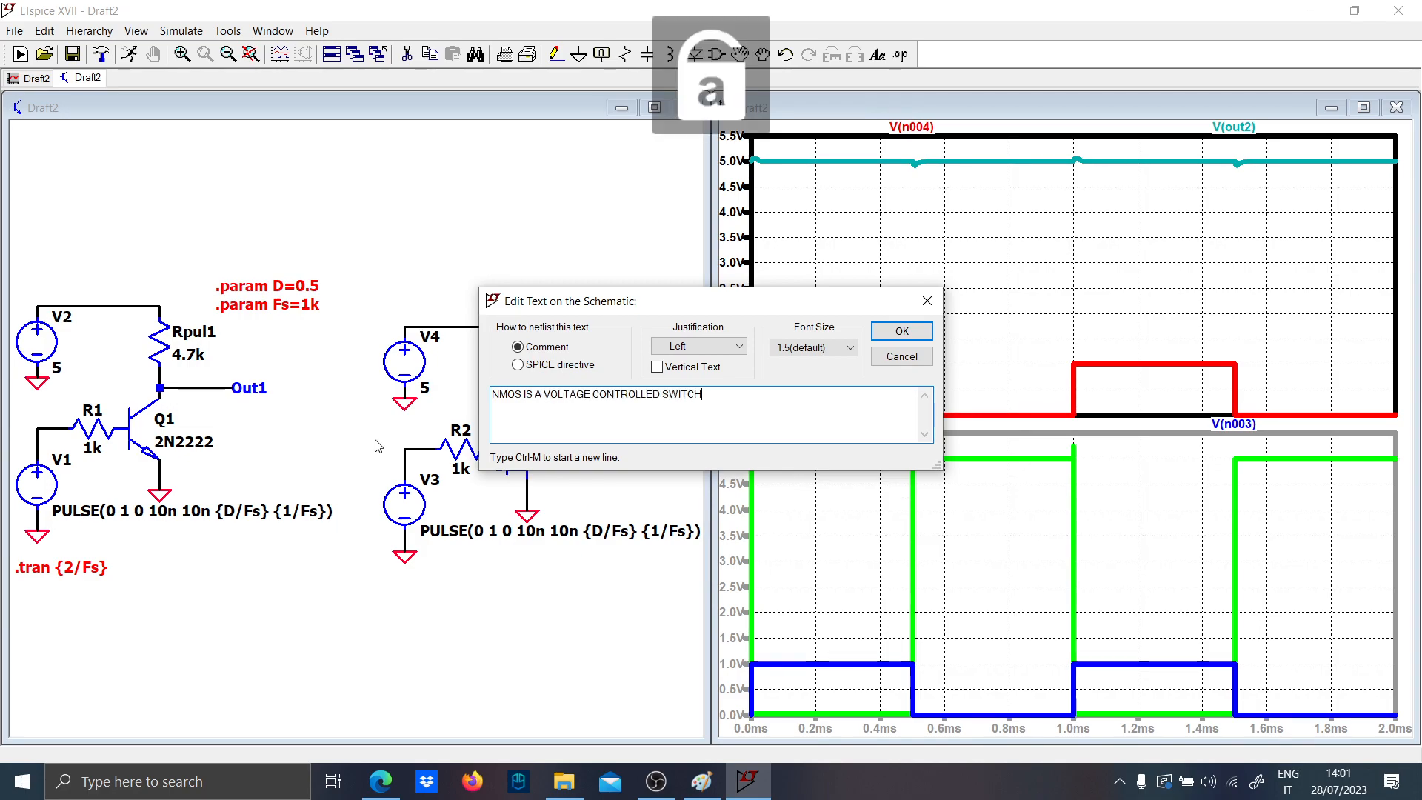
{"action": "key", "text": "Return"}
{"action": "left_click", "coordinate": [345, 251]}
- Add the comment "Vin>Vth , or OFF" at font size 5.0 directly below the NMOS switch comment
{"action": "key", "text": "Caps_Lock"}
{"action": "type", "text": "V"}
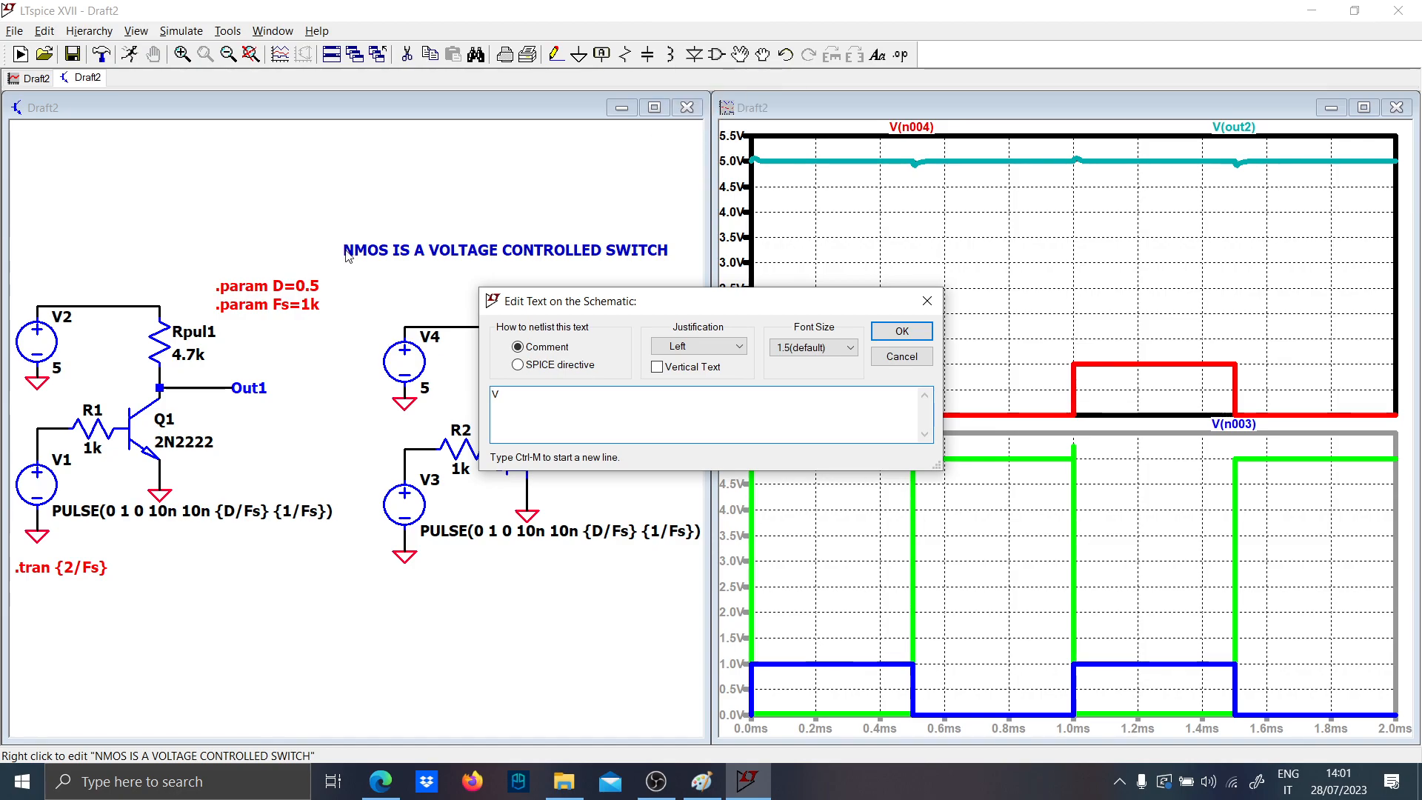
{"action": "type", "text": "in>"}
{"action": "key", "text": "Caps_Lock"}
{"action": "type", "text": "V"}
{"action": "key", "text": "Caps_Lock"}
{"action": "type", "text": "th , or"}
{"action": "key", "text": "Caps_Lock"}
{"action": "type", "text": "OFF"}
{"action": "key", "text": "Caps_Lock"}
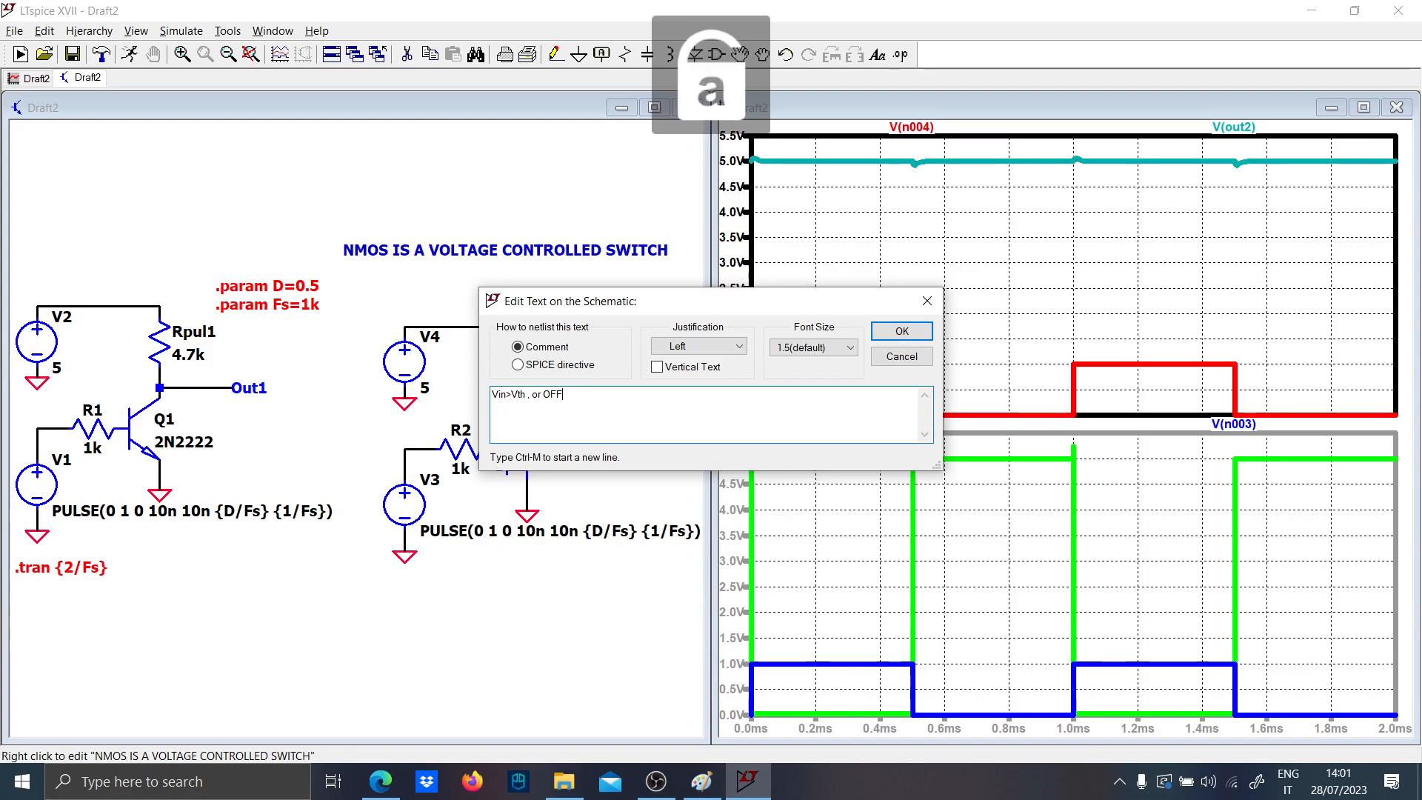
{"action": "left_click", "coordinate": [813, 348]}
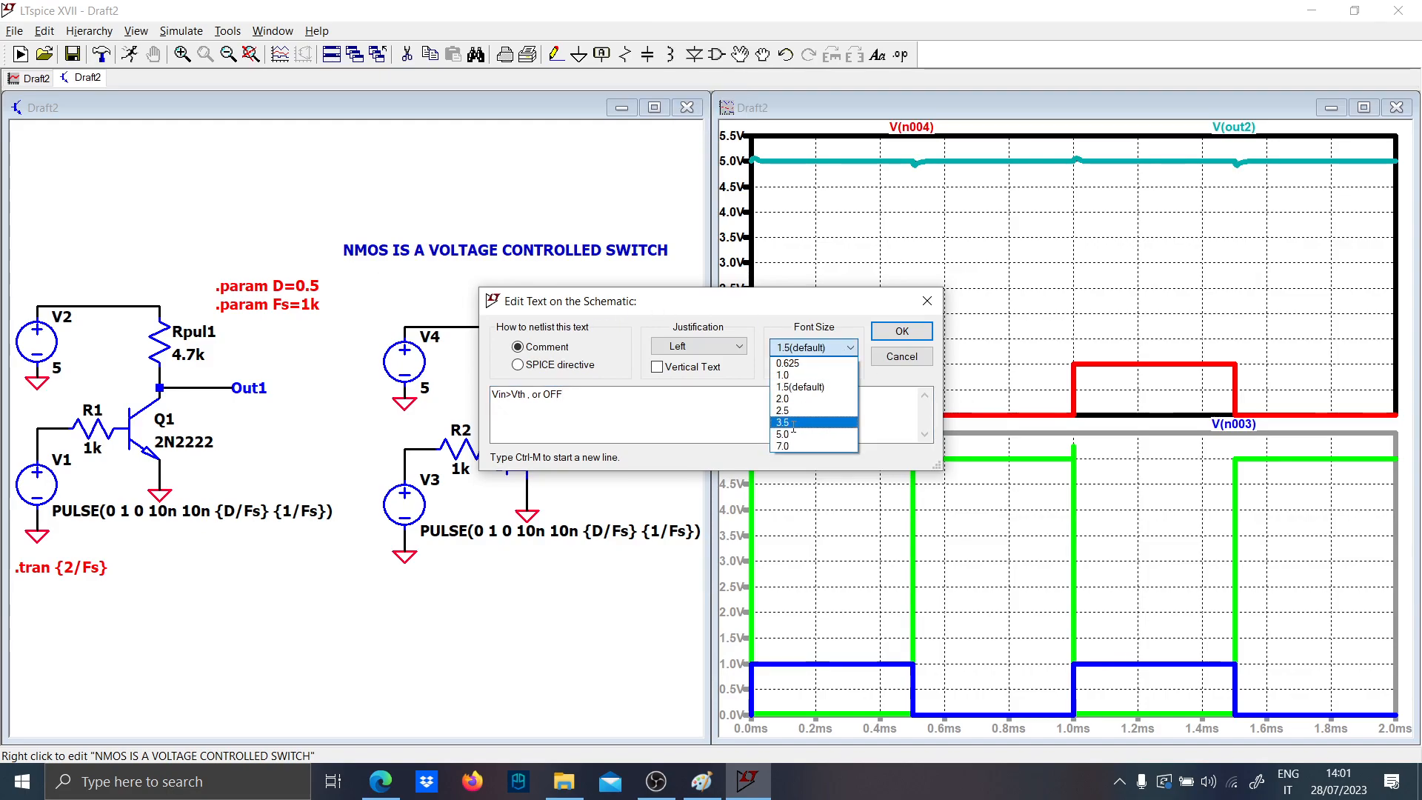
{"action": "left_click", "coordinate": [809, 386]}
{"action": "left_click", "coordinate": [902, 331]}
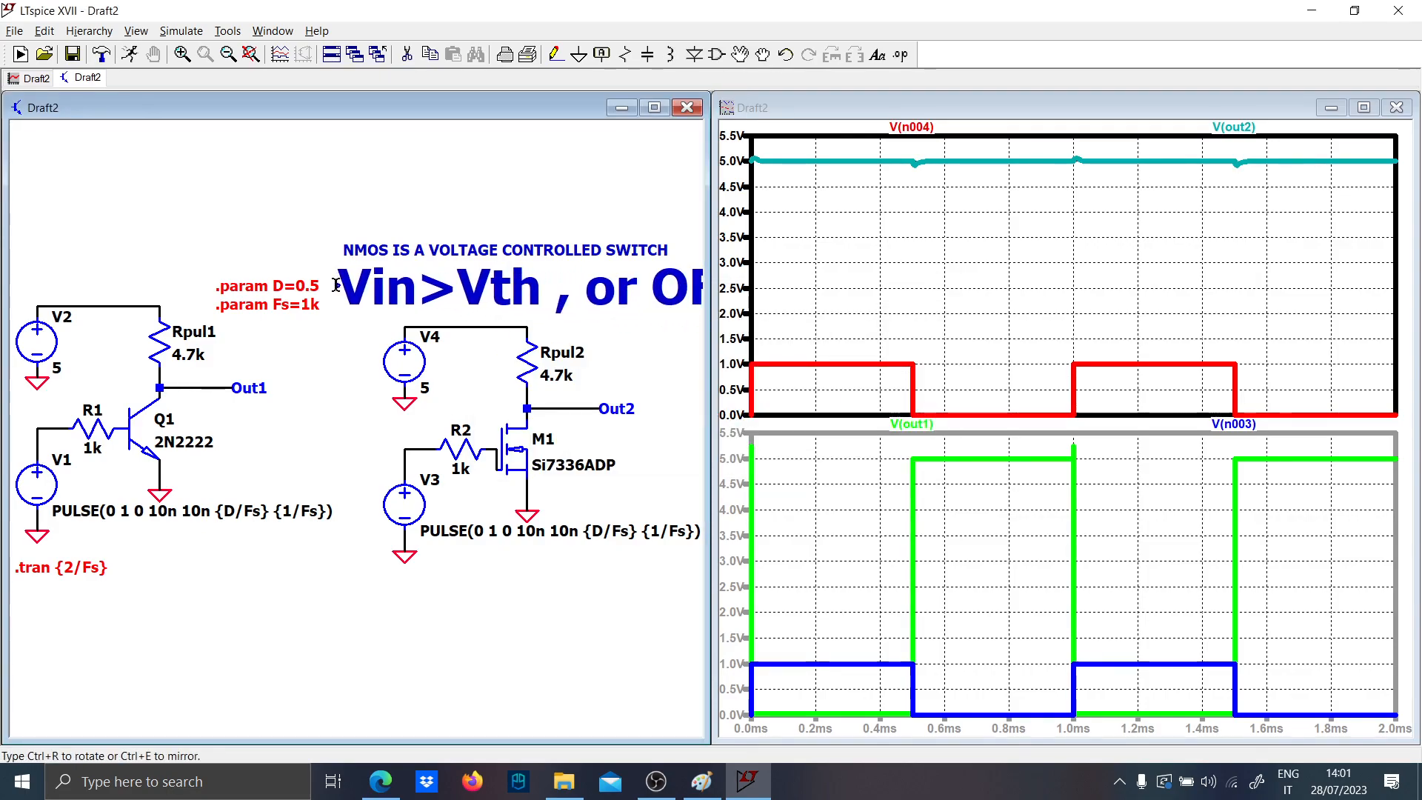
{"action": "left_click", "coordinate": [331, 285]}
- Reduce the font size of the "Vin>Vth , or OFF" comment to 3.5 and centre it over the NMOS circuit
{"action": "right_click", "coordinate": [519, 289]}
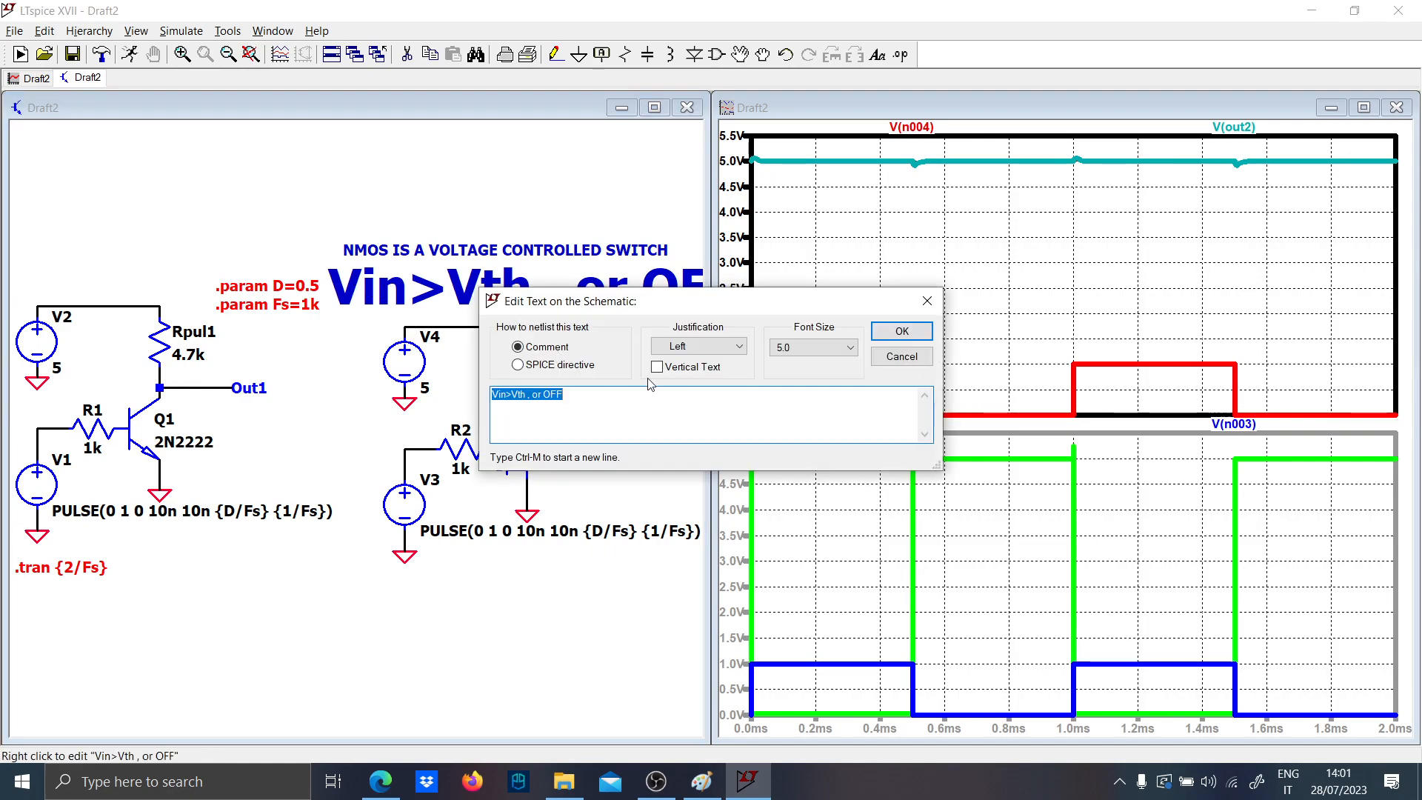
{"action": "left_click", "coordinate": [813, 347]}
{"action": "left_click", "coordinate": [809, 416]}
{"action": "left_click", "coordinate": [901, 331]}
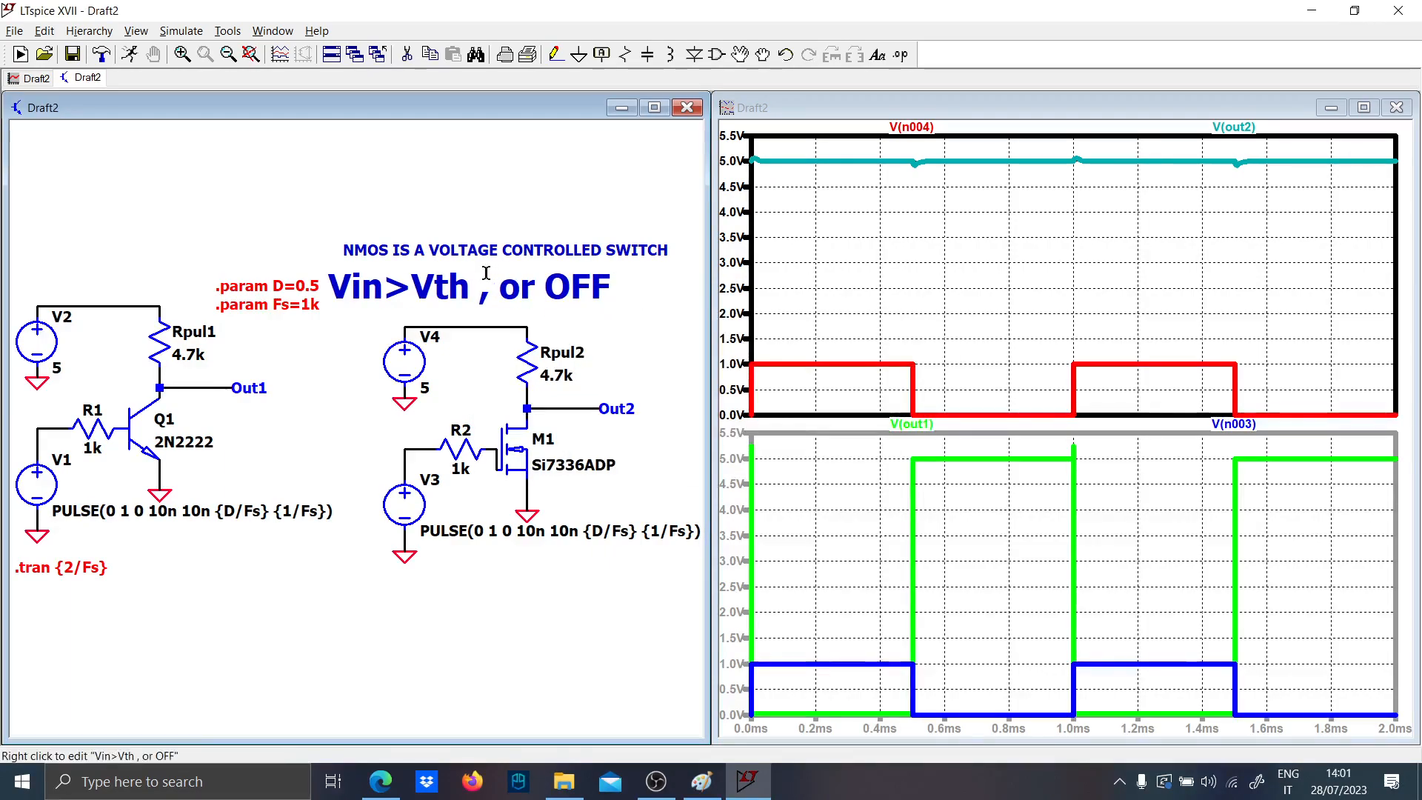
{"action": "left_click_drag", "start_coordinate": [488, 273], "coordinate": [534, 274]}
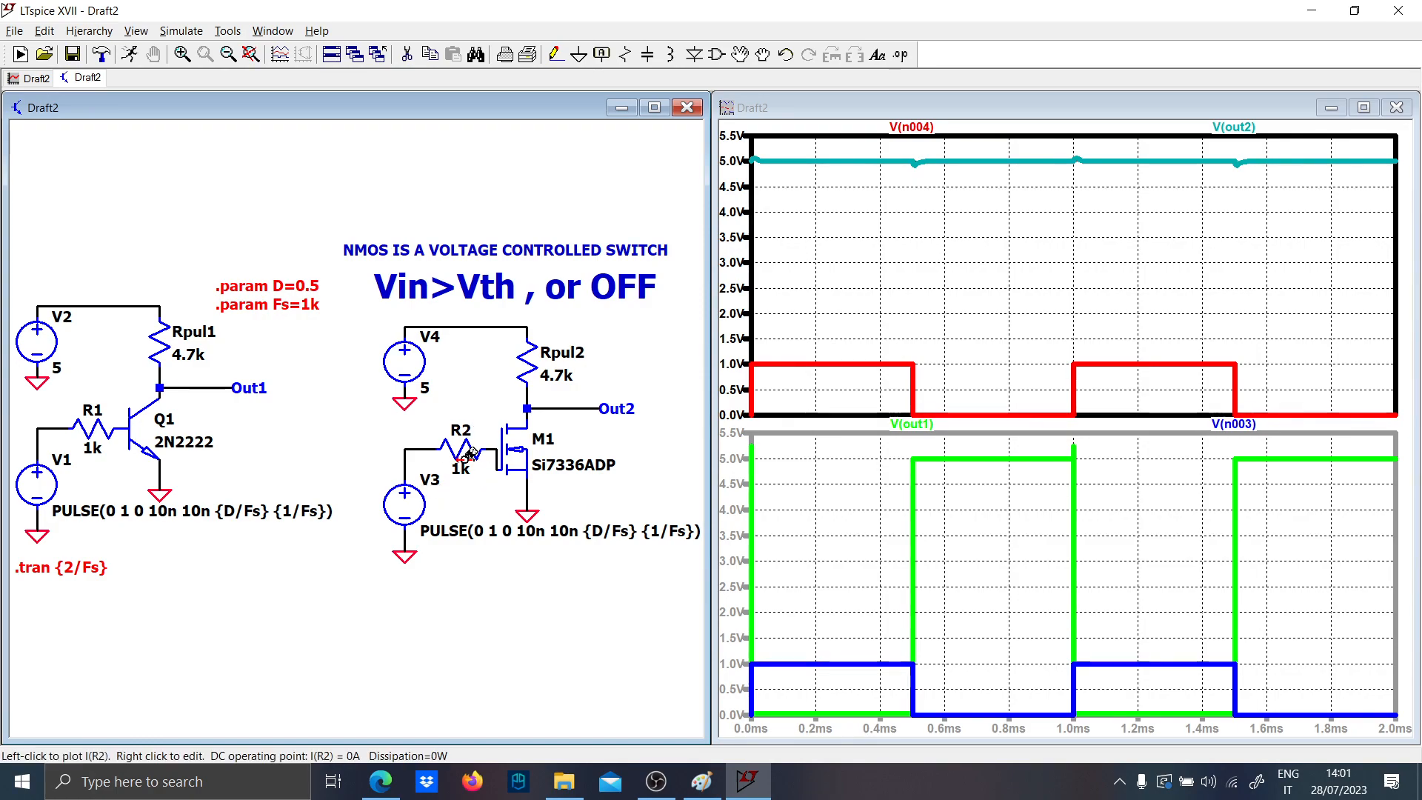
- Set the pulse high level of source V1 to 2 V
{"action": "right_click", "coordinate": [137, 509]}
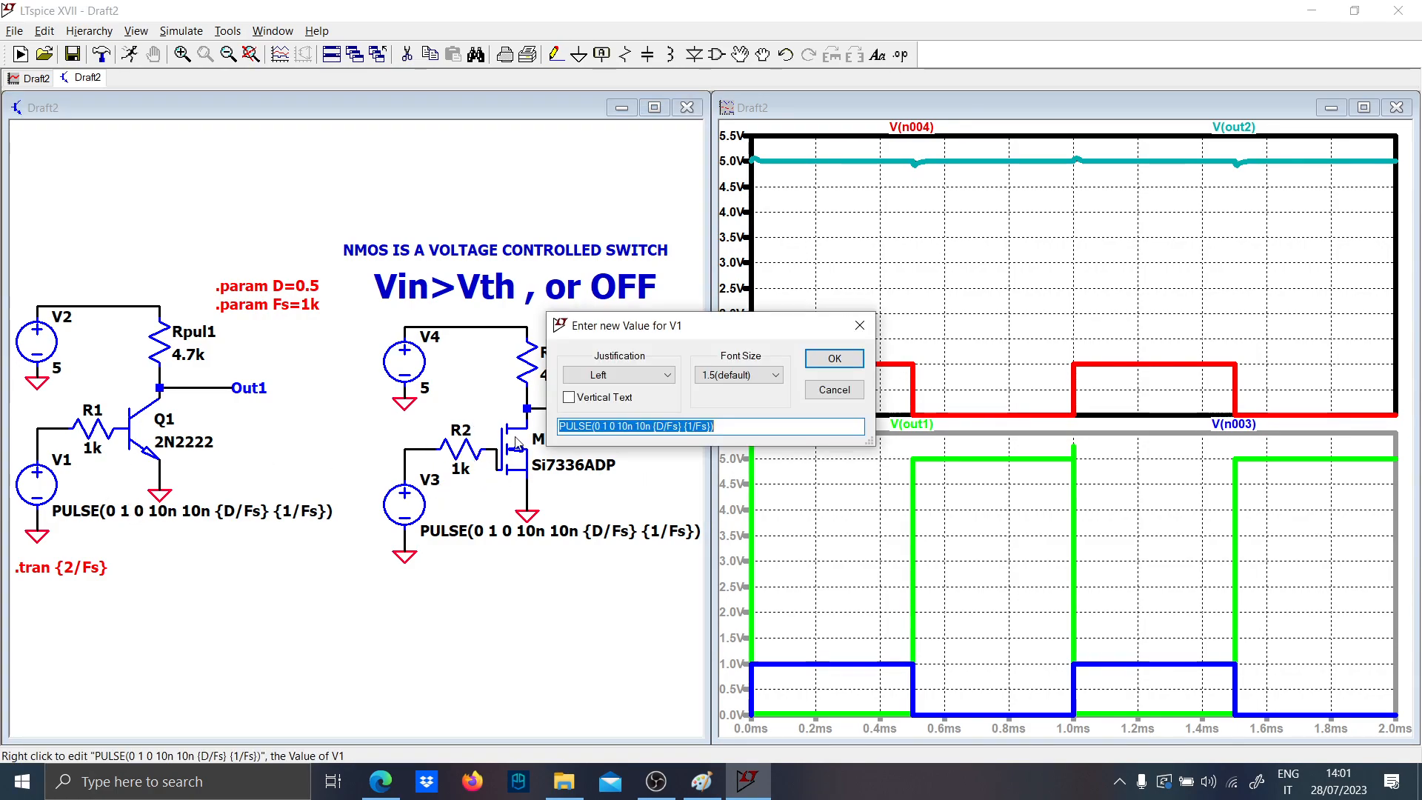
{"action": "left_click", "coordinate": [604, 428]}
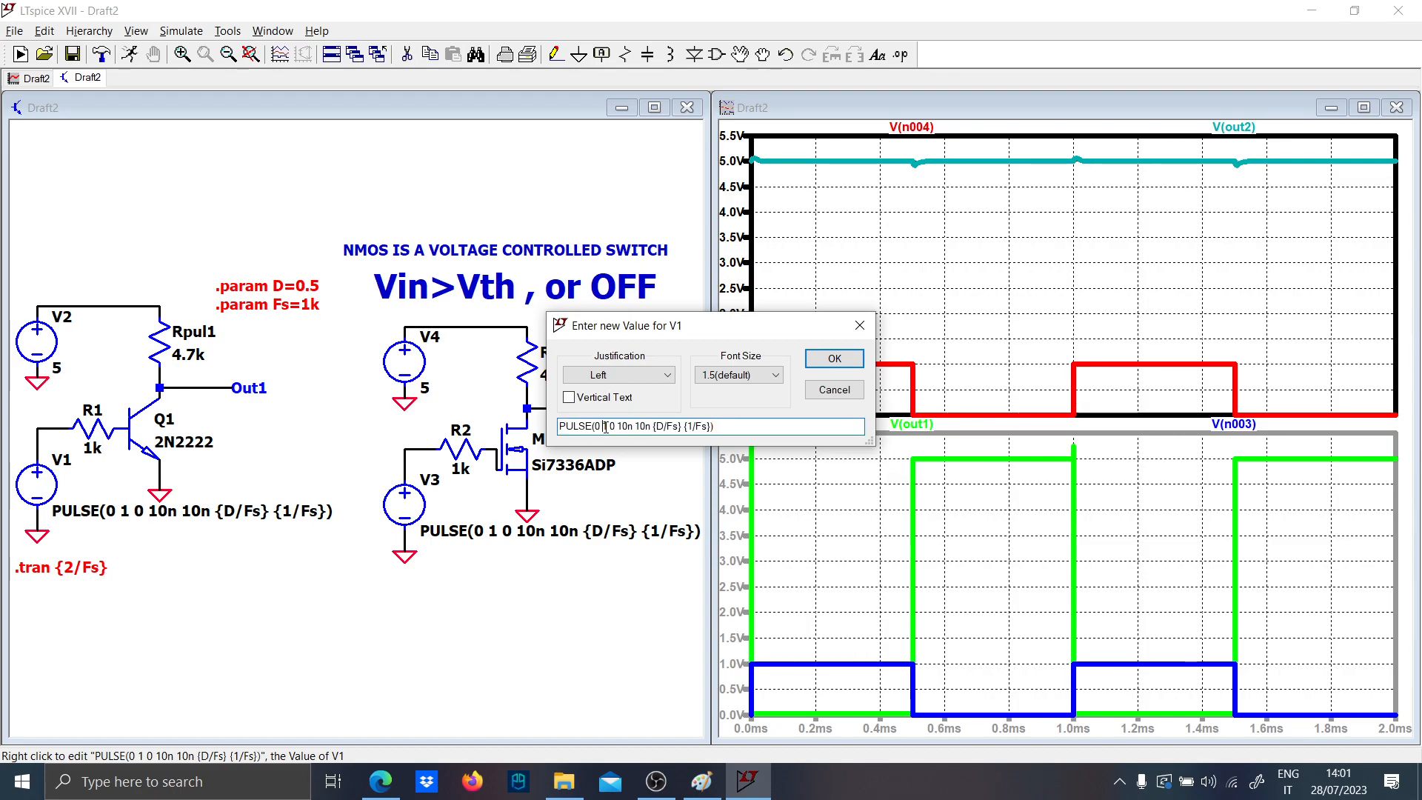
{"action": "key", "text": "BackSpace"}
{"action": "type", "text": "2"}
{"action": "key", "text": "Return"}
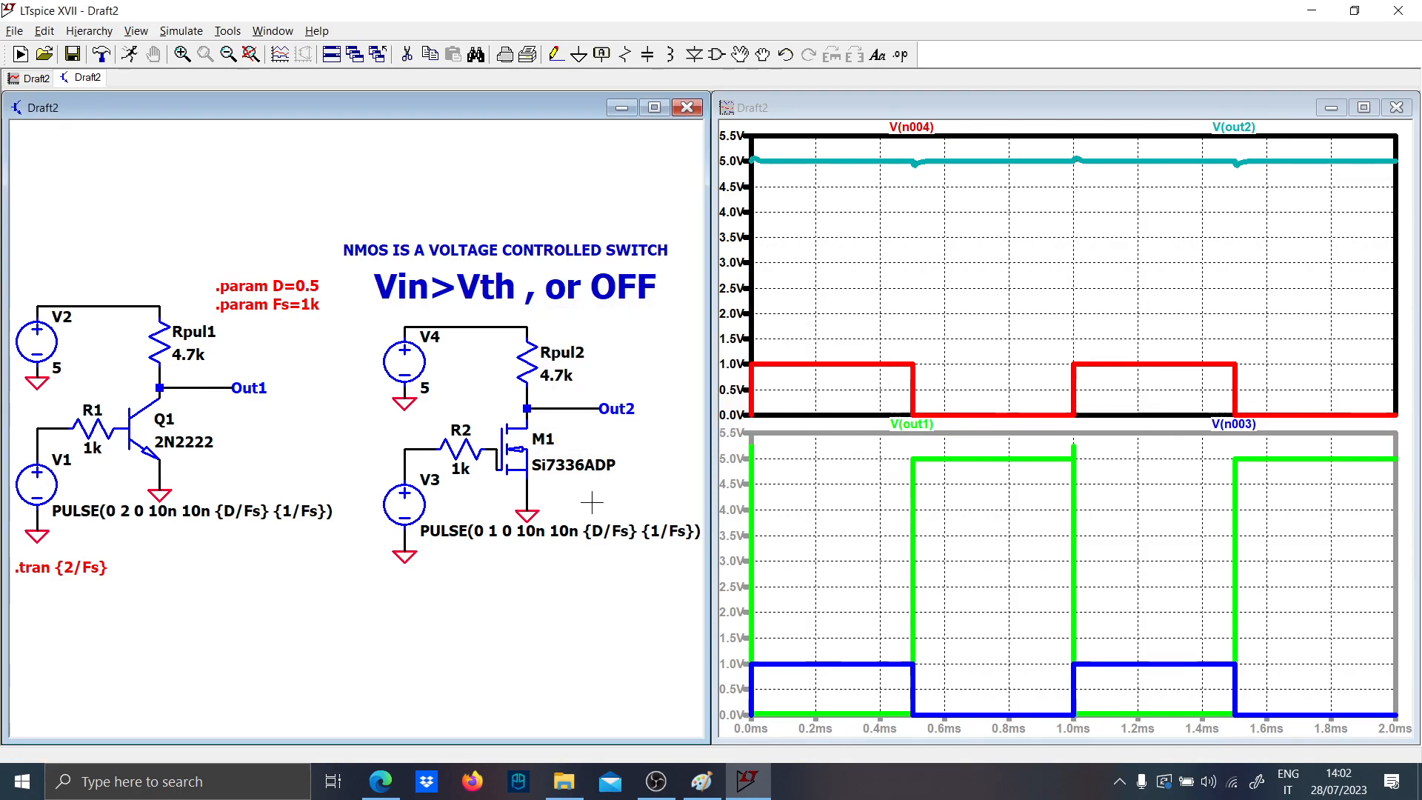
- Set the pulse high level of source V3 to 2 V and rerun the simulation
{"action": "right_click", "coordinate": [505, 531]}
{"action": "left_click", "coordinate": [600, 426]}
{"action": "key", "text": "BackSpace"}
{"action": "type", "text": "2"}
{"action": "key", "text": "Return"}
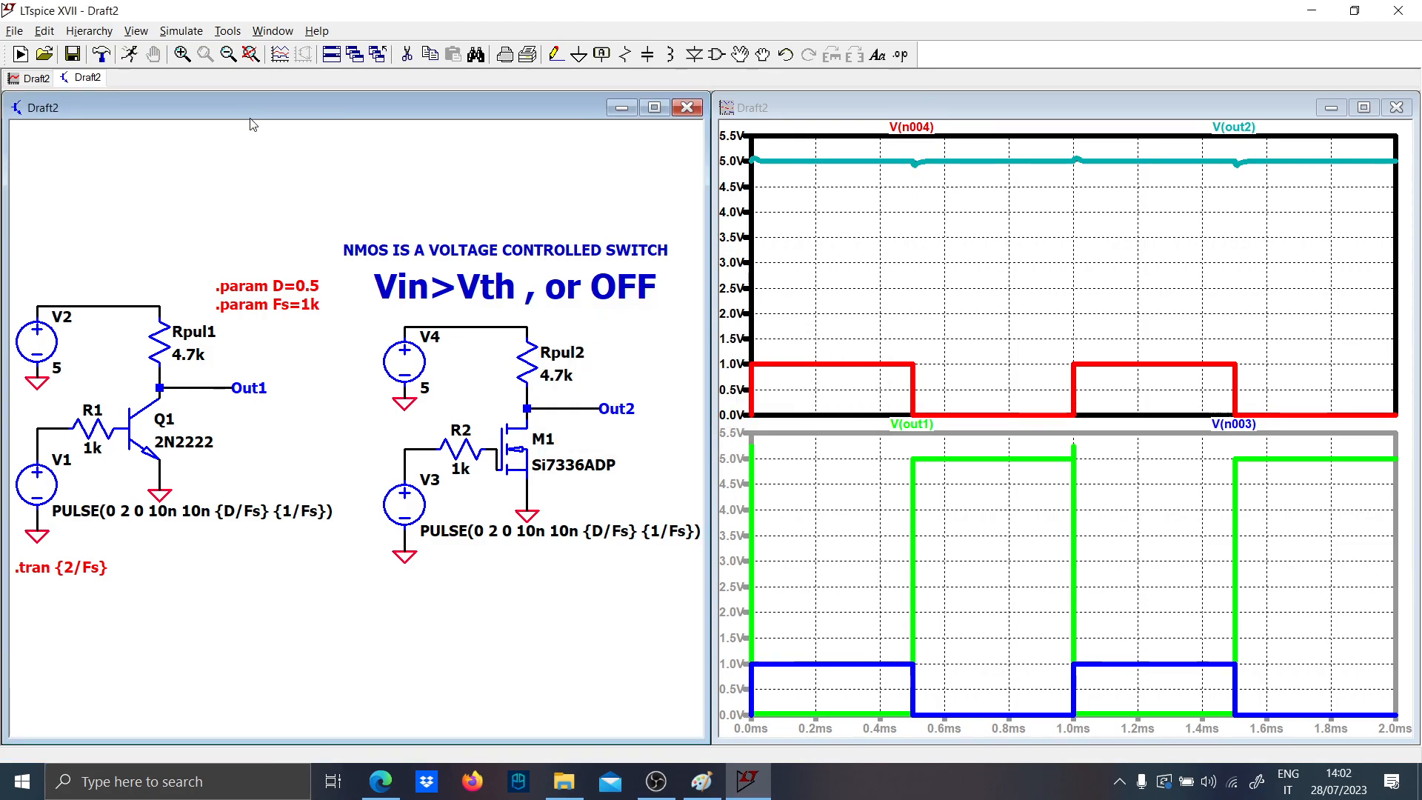
{"action": "left_click", "coordinate": [132, 53]}
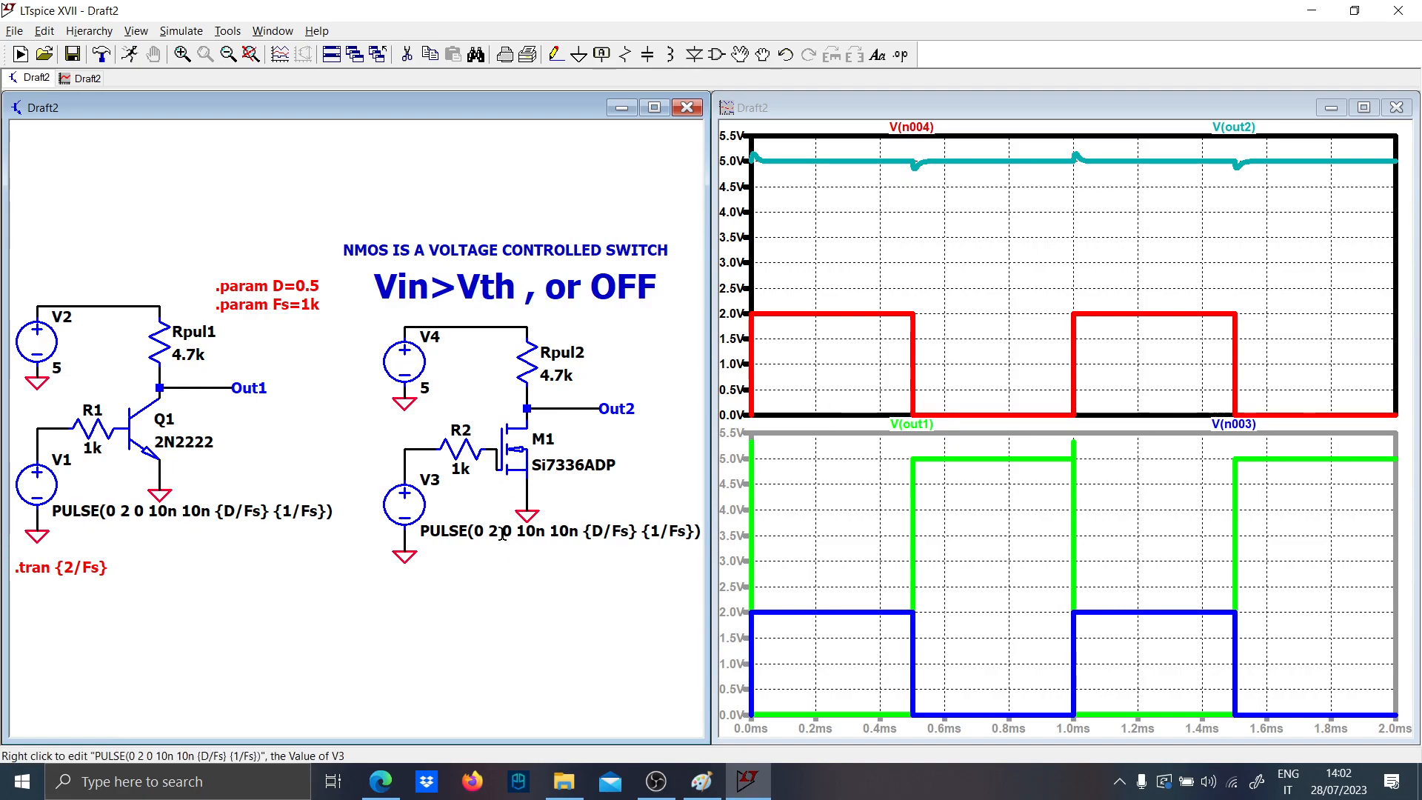
- Raise the pulse high level of source V3 to 3 V and rerun the simulation
{"action": "right_click", "coordinate": [501, 511]}
{"action": "left_click", "coordinate": [607, 426]}
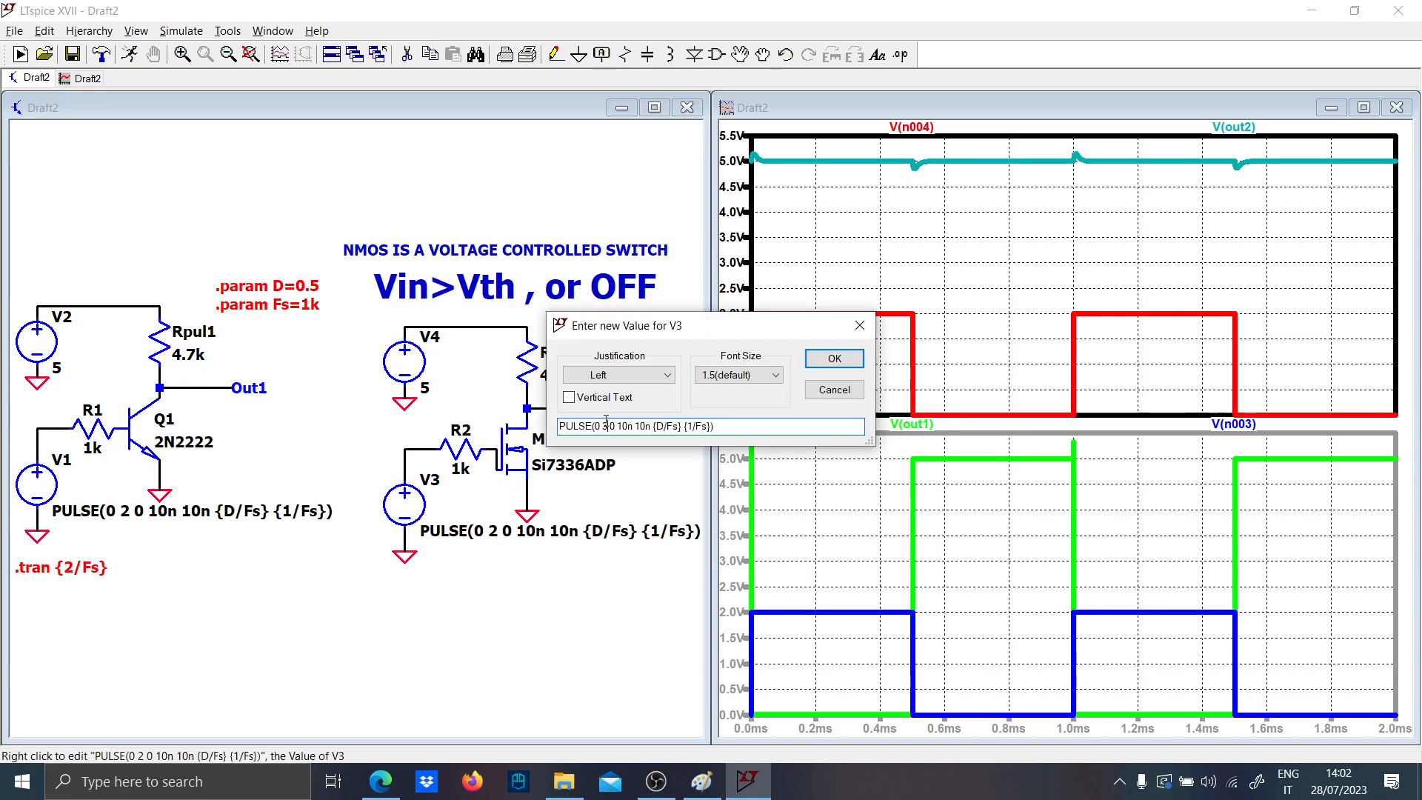
{"action": "type", "text": "3"}
{"action": "key", "text": "Return"}
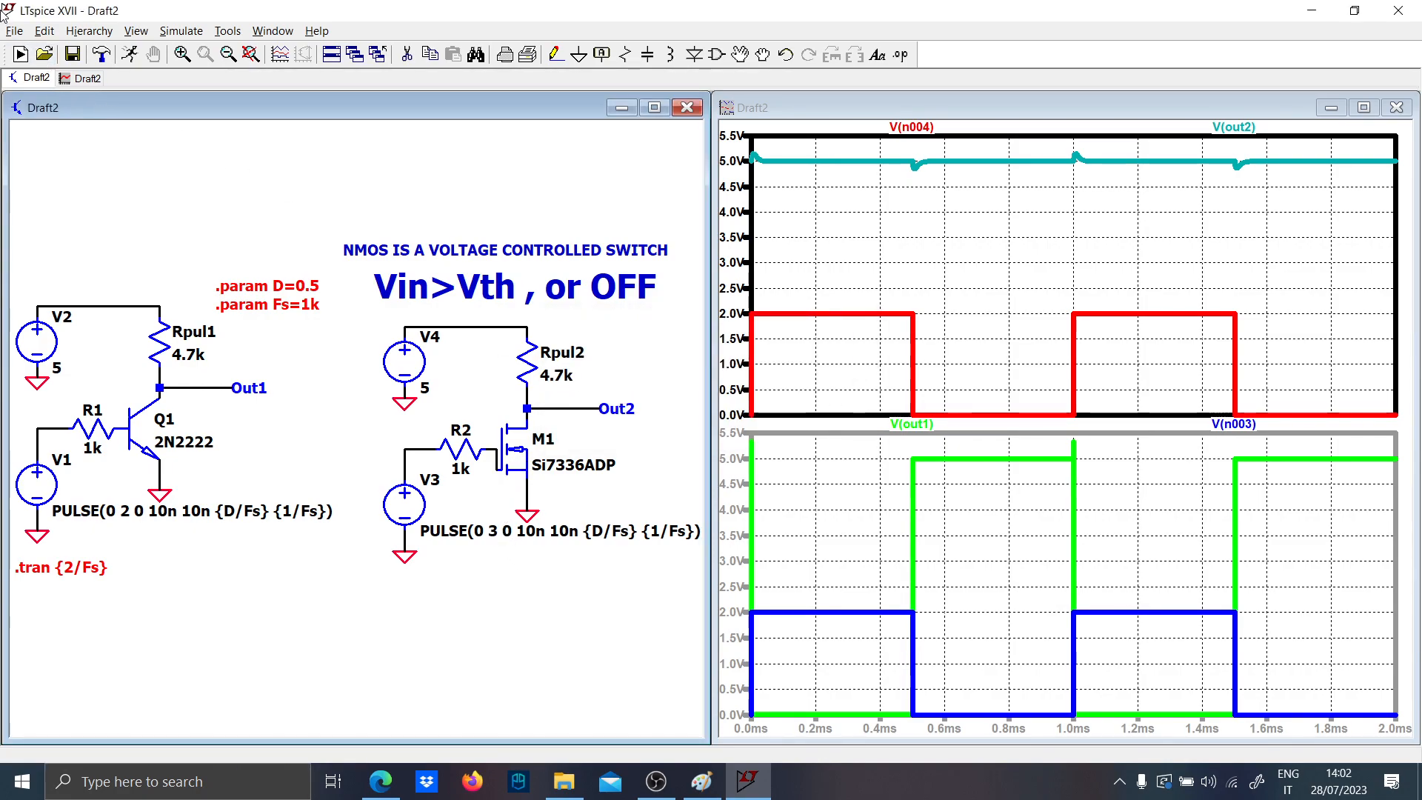
{"action": "left_click", "coordinate": [131, 56]}
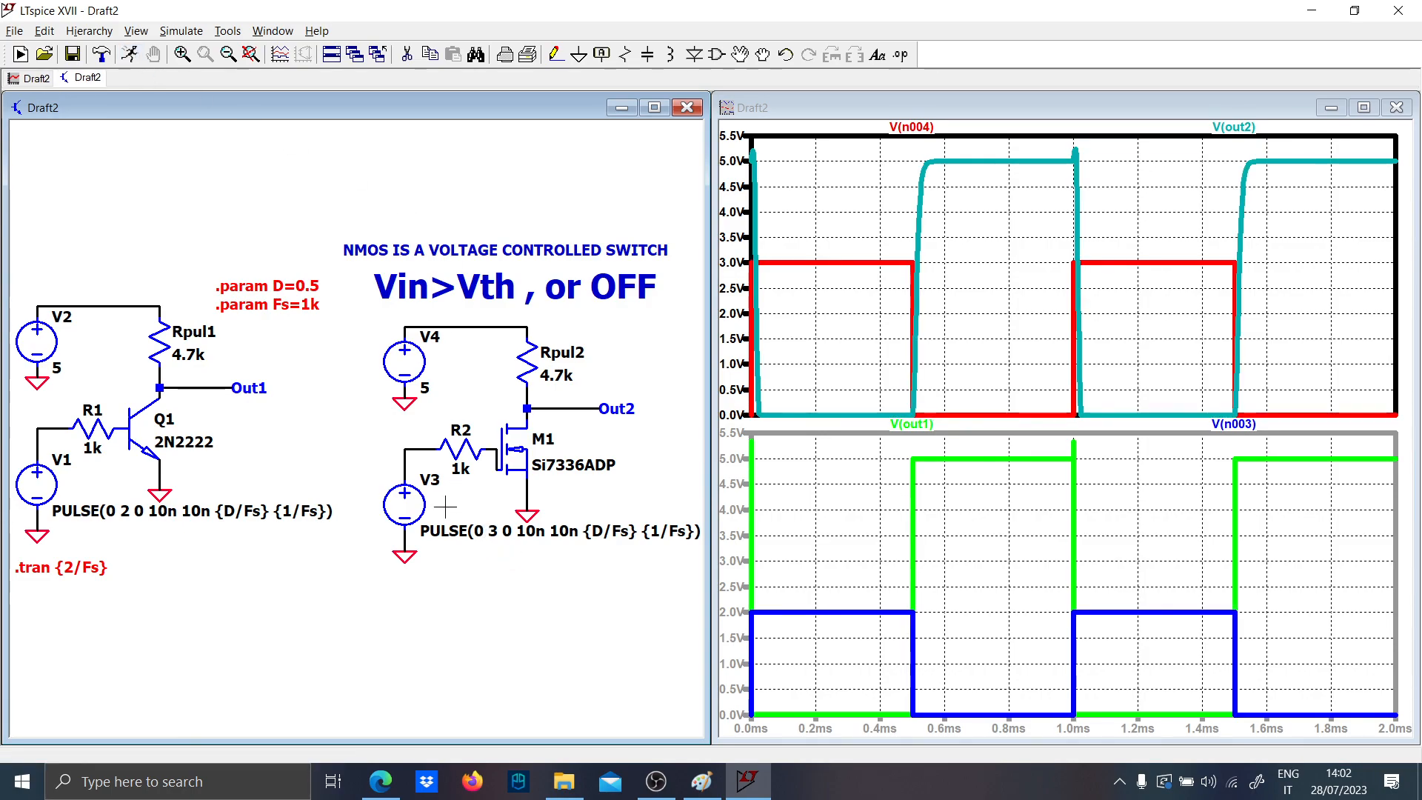
- Examine the threshold voltage Vto in the SPICE model of the Si7336ADP used for M1
{"action": "right_click", "coordinate": [499, 492]}
{"action": "left_click", "coordinate": [830, 343]}
{"action": "left_click_drag", "start_coordinate": [547, 489], "coordinate": [659, 503]}
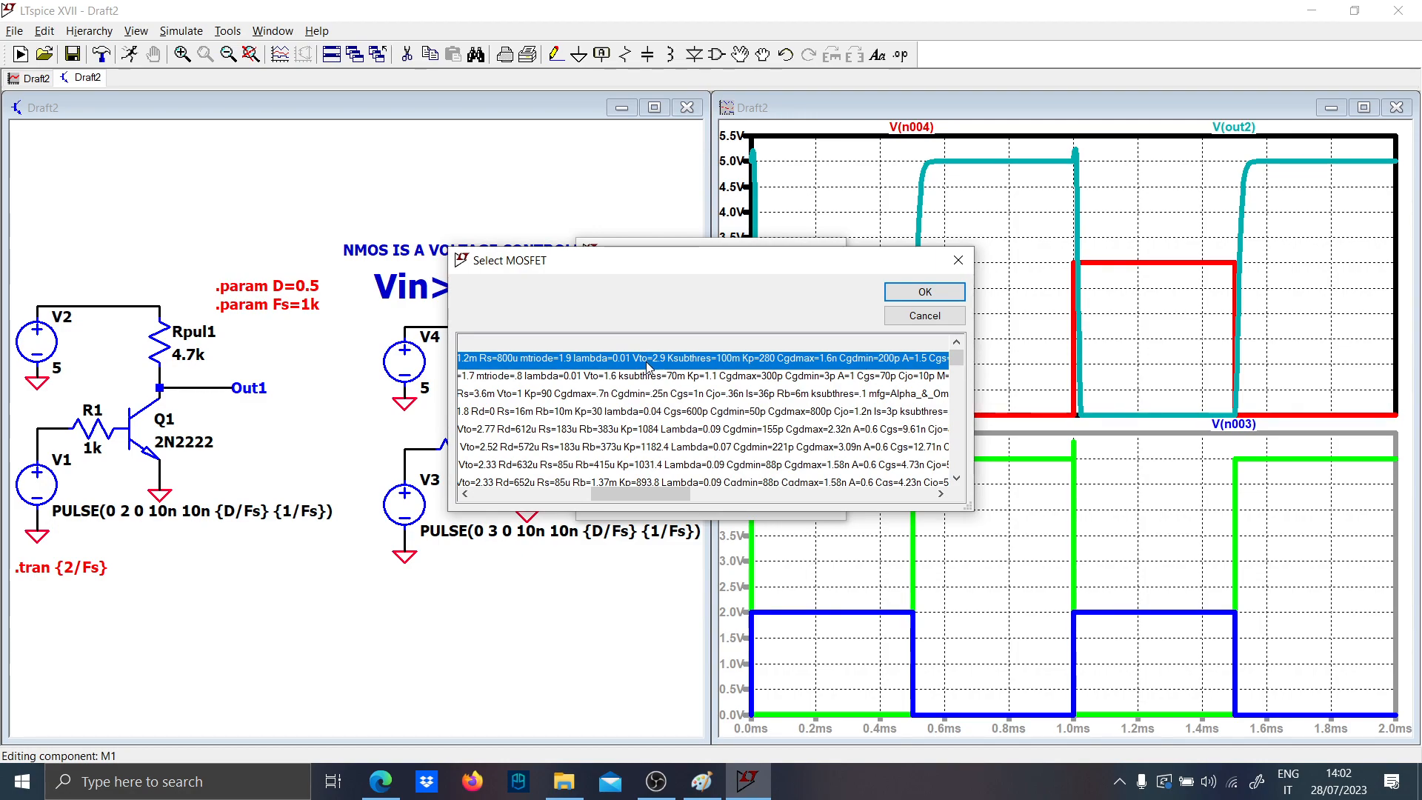
{"action": "left_click", "coordinate": [925, 291]}
{"action": "left_click", "coordinate": [857, 197]}
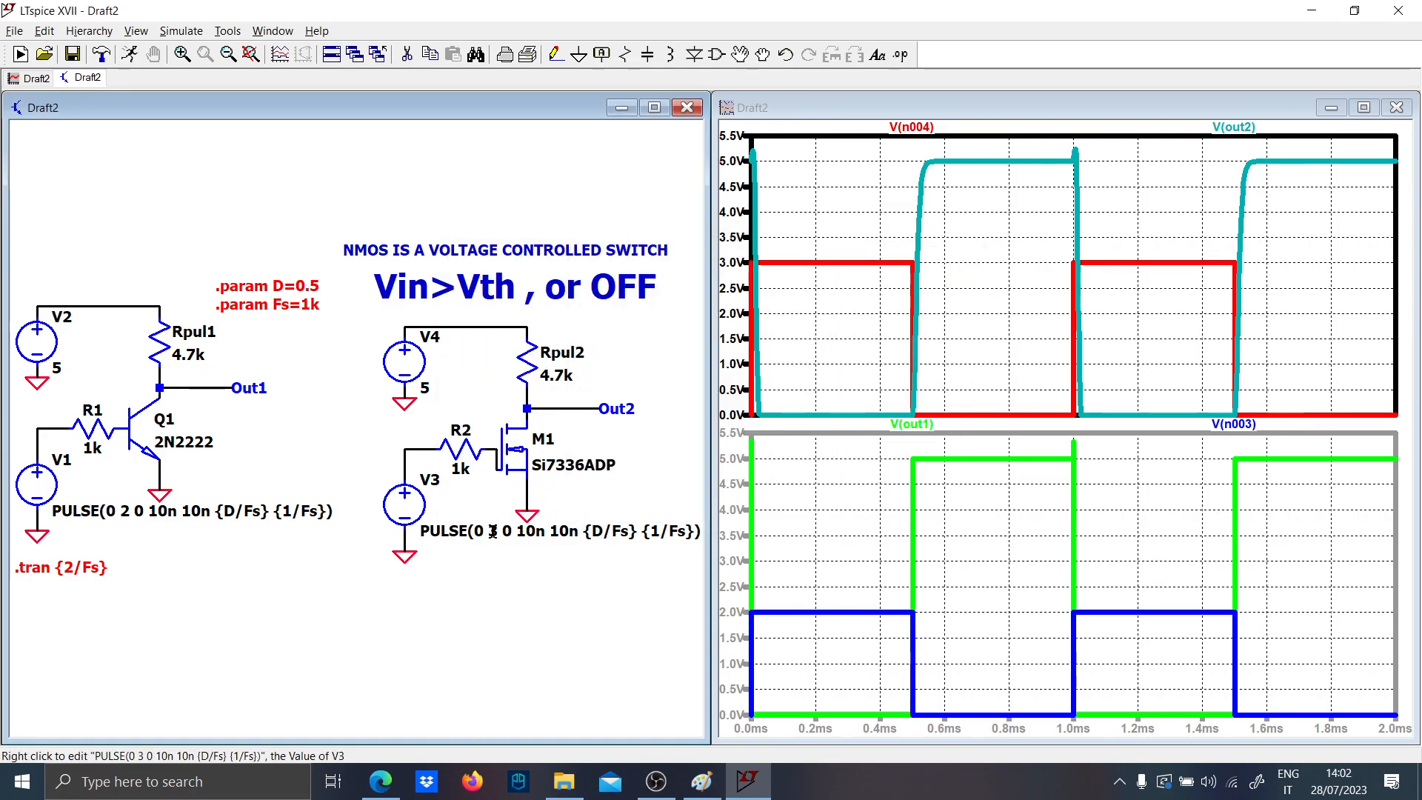
- Set the pulse high level of source V3 to 2.8 V
{"action": "right_click", "coordinate": [493, 532]}
{"action": "left_click", "coordinate": [607, 426]}
{"action": "key", "text": "BackSpace"}
{"action": "type", "text": "2.8"}
{"action": "key", "text": "Return"}
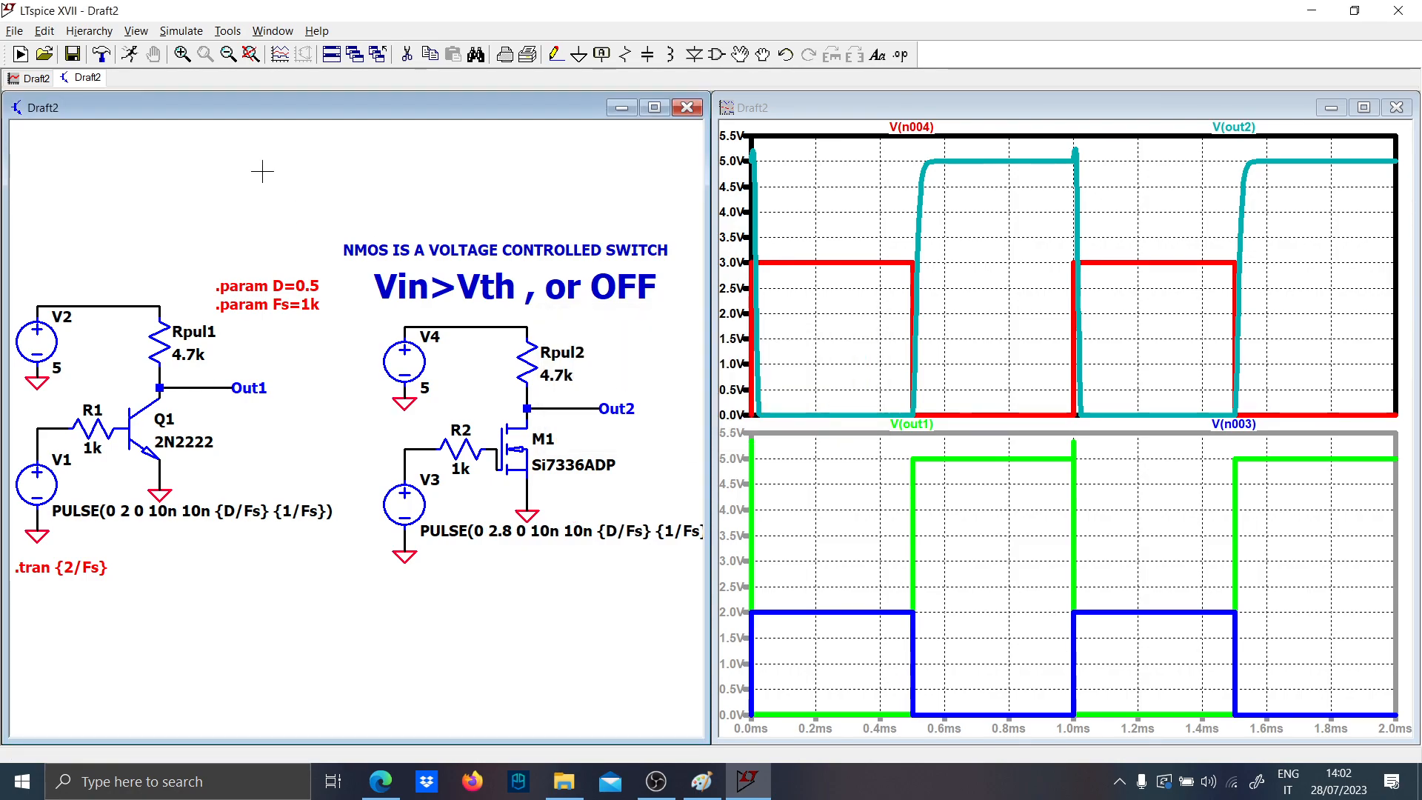
- Run the simulation, set the pulse high level of source V3 to 2.5 V and simulate again
{"action": "left_click", "coordinate": [131, 55]}
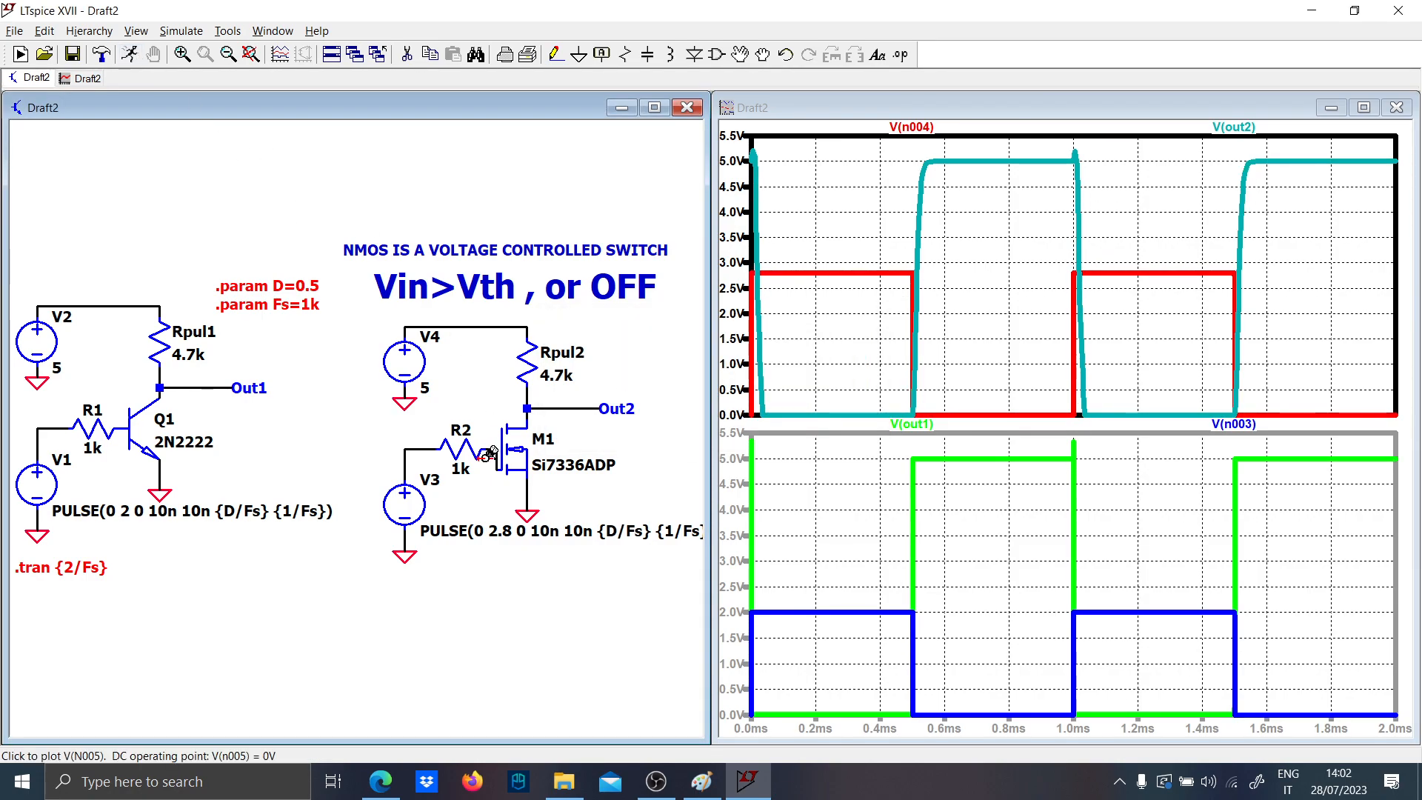
{"action": "right_click", "coordinate": [502, 533]}
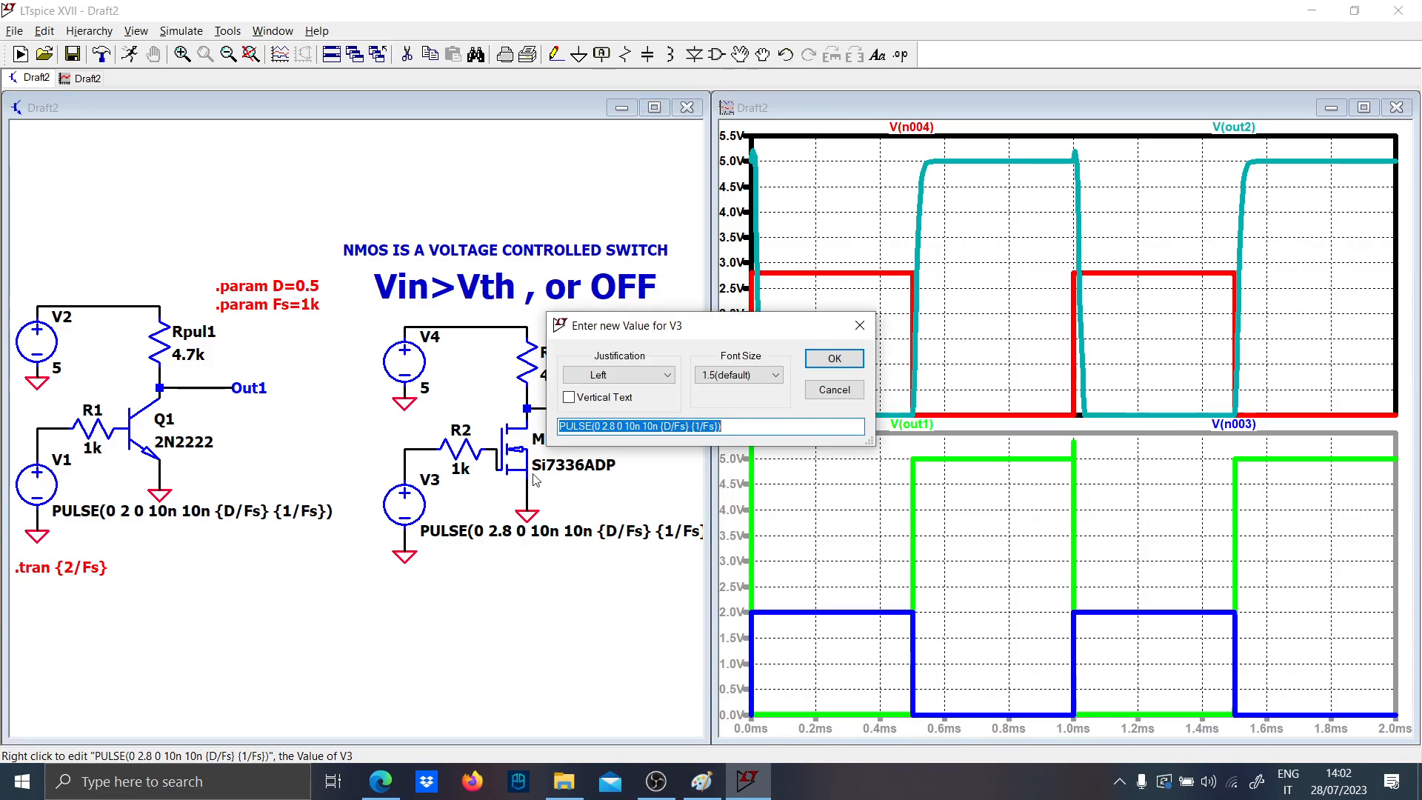
{"action": "left_click", "coordinate": [620, 425]}
{"action": "key", "text": "BackSpace"}
{"action": "type", "text": "5"}
{"action": "key", "text": "Return"}
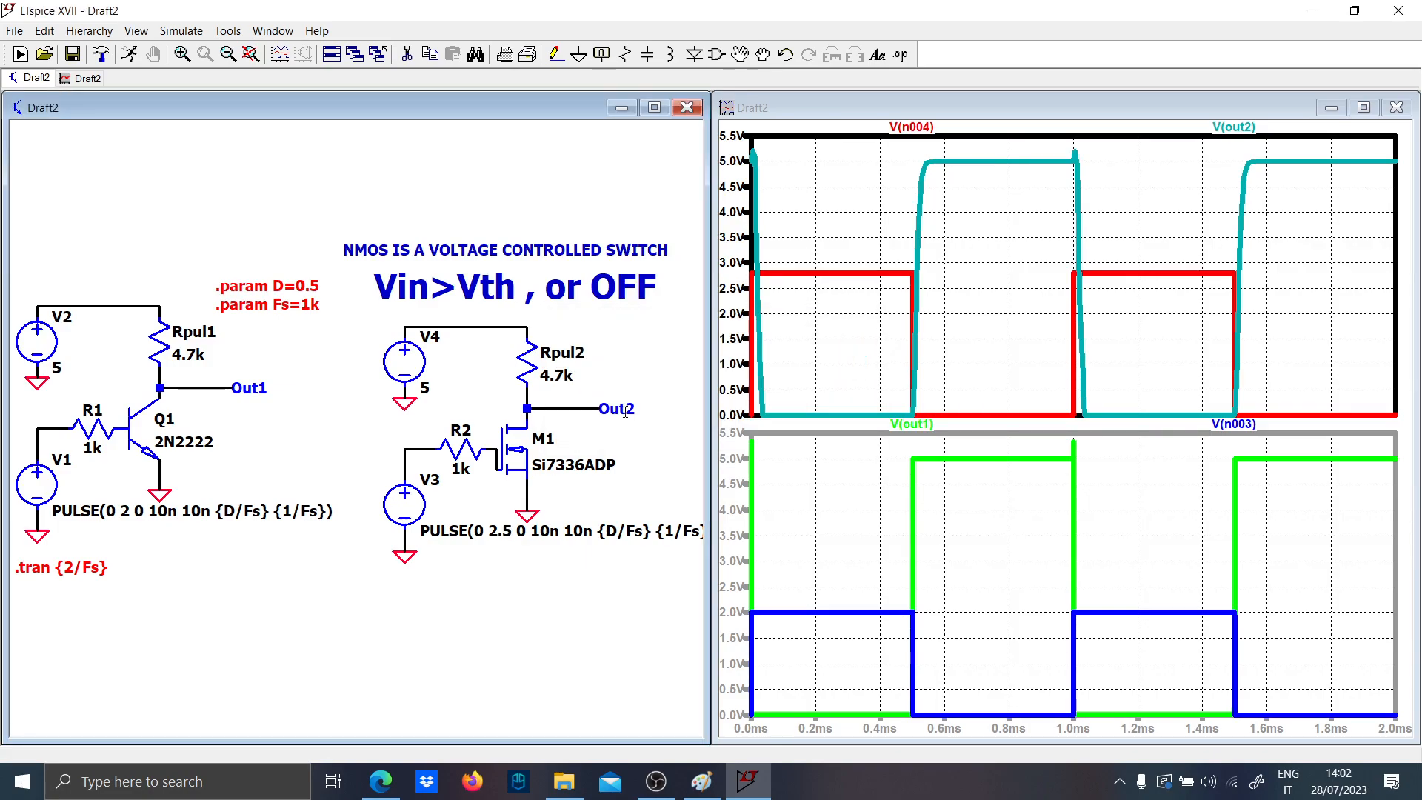
{"action": "left_click", "coordinate": [131, 55]}
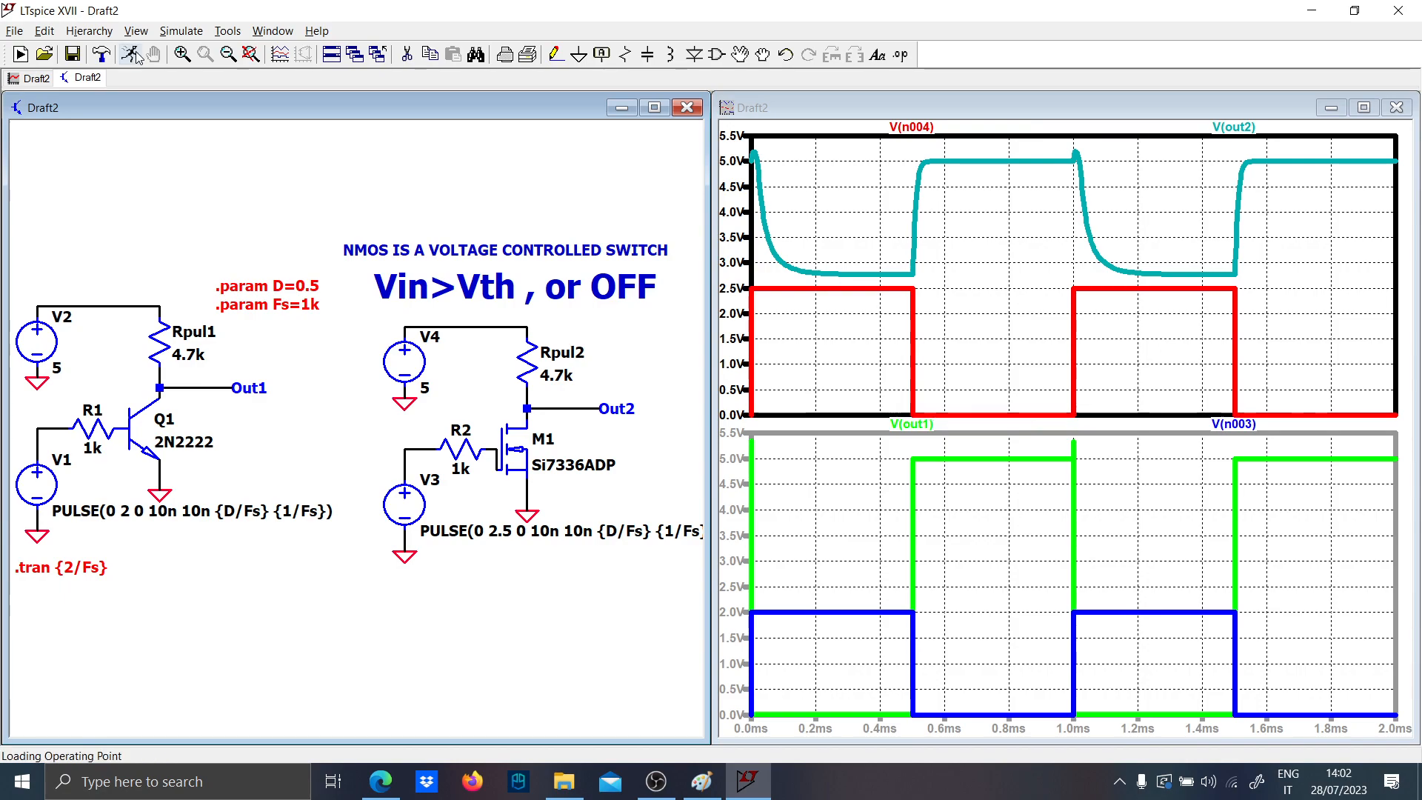
- Set the pulse high level of source V3 back to 3 V and rerun the simulation
{"action": "right_click", "coordinate": [502, 534]}
{"action": "left_click_drag", "start_coordinate": [614, 425], "coordinate": [607, 425]}
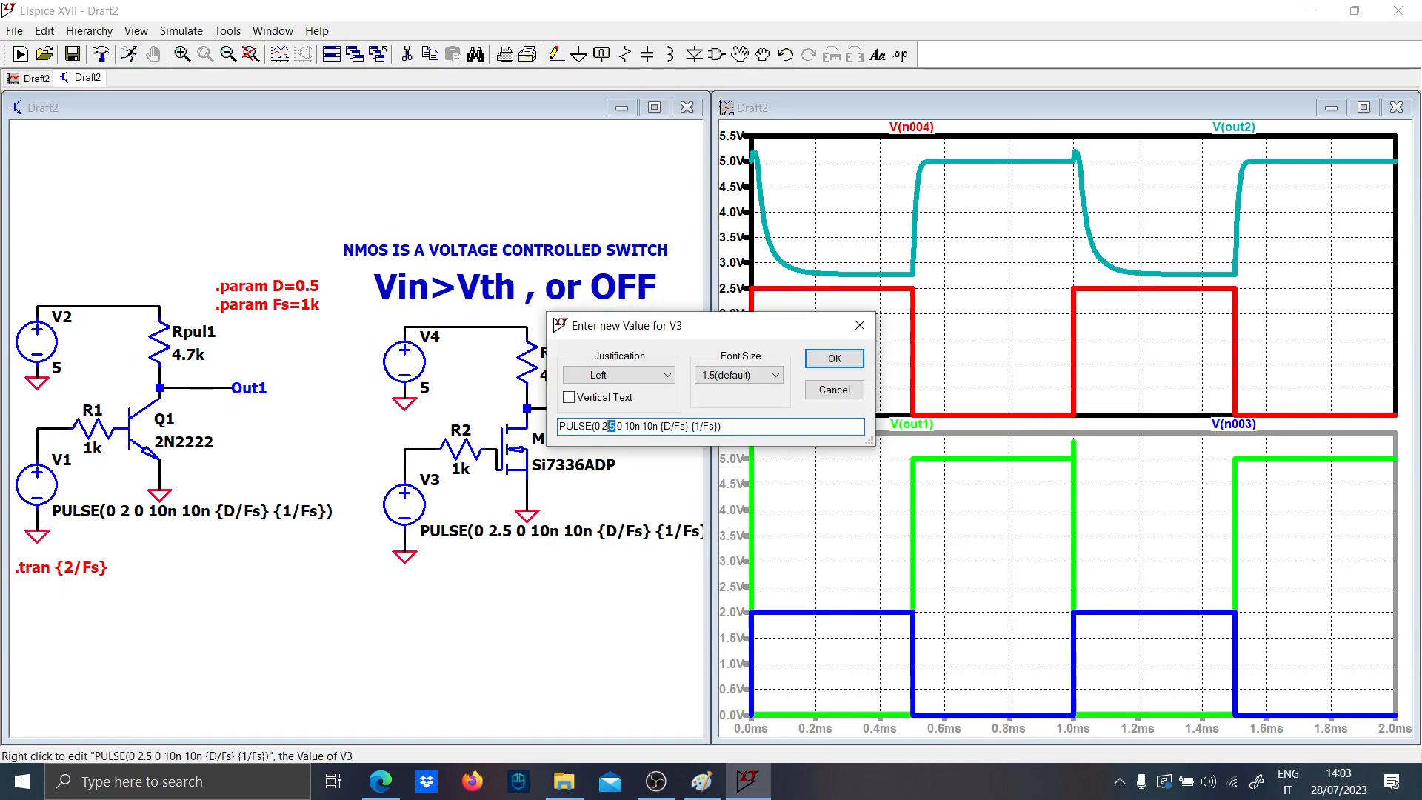
{"action": "type", "text": "3"}
{"action": "key", "text": "Return"}
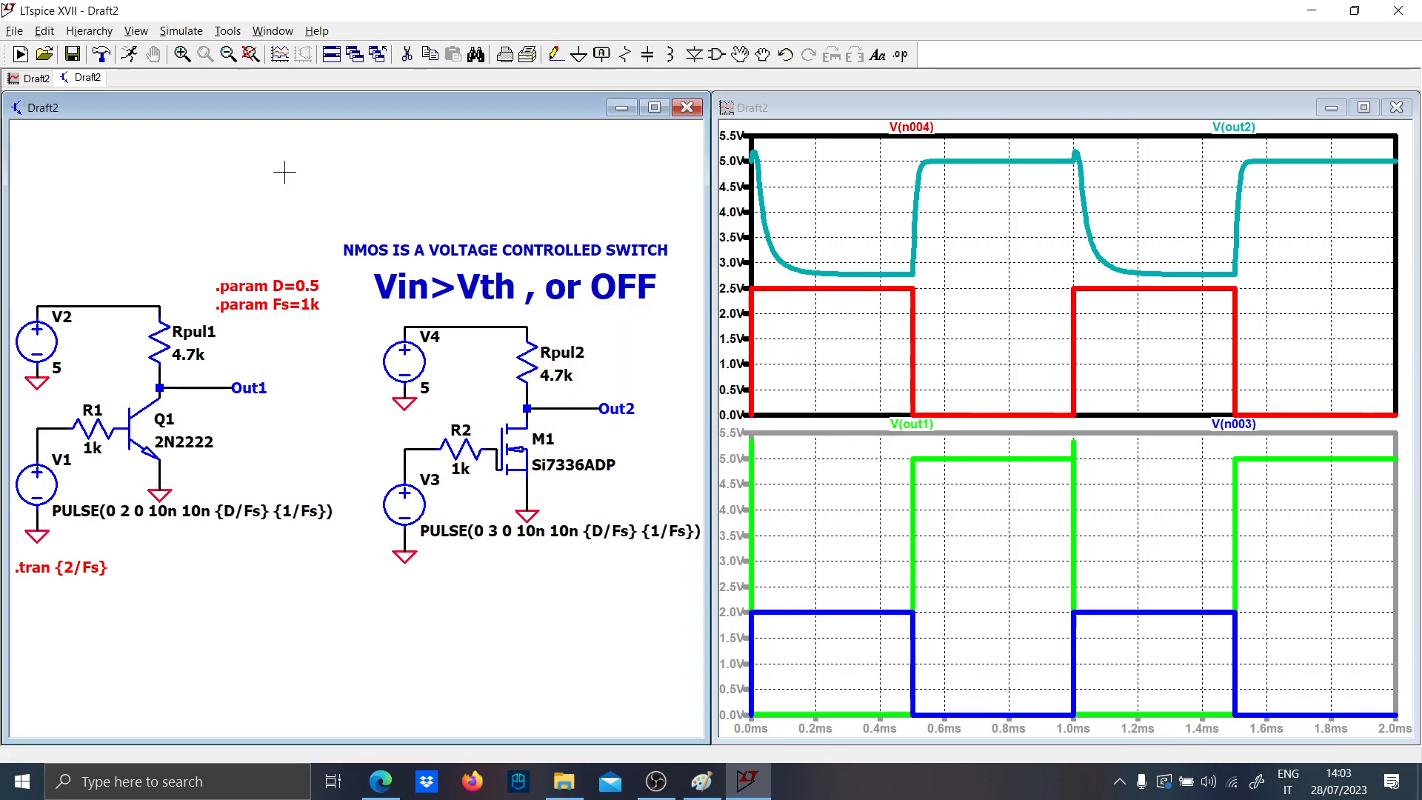
{"action": "left_click", "coordinate": [125, 55]}
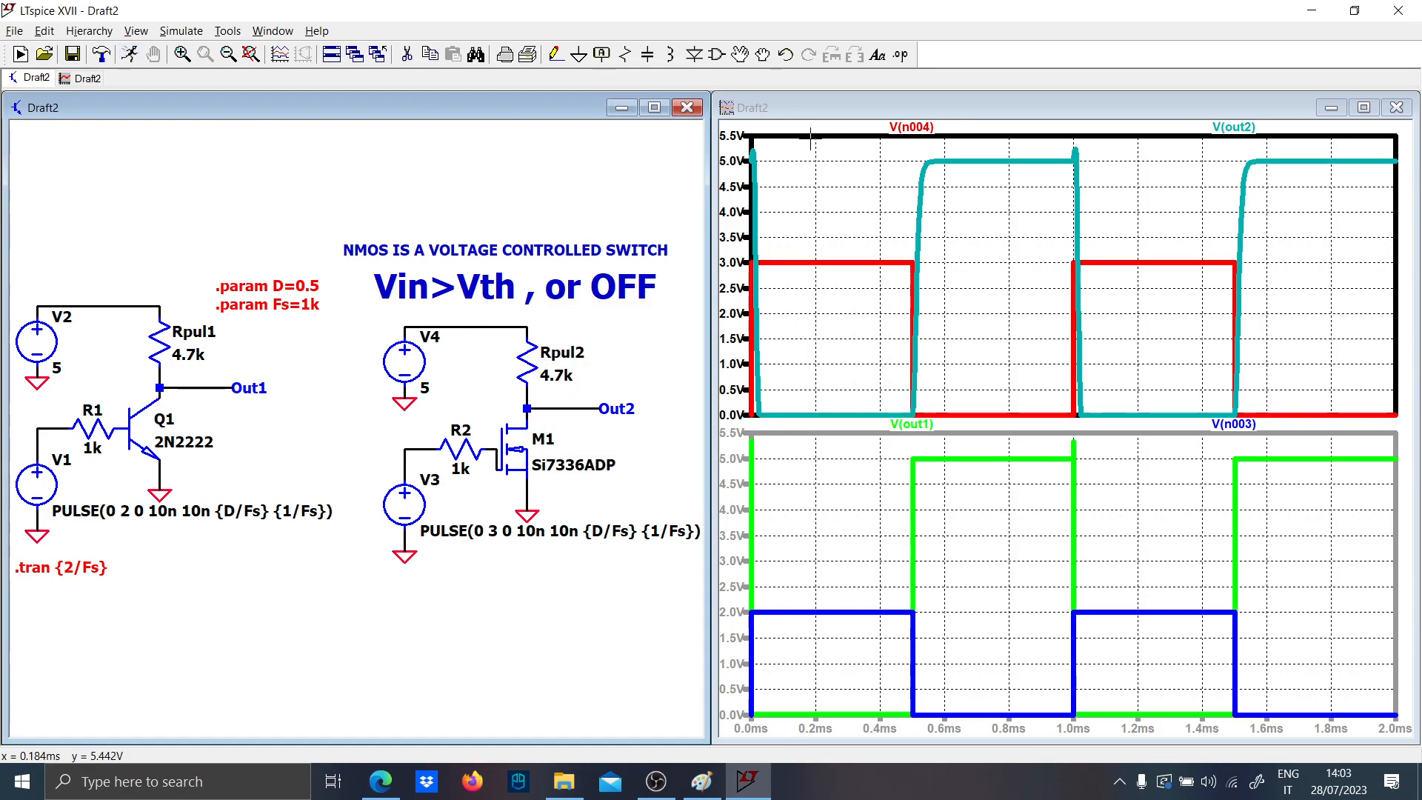
- Examine the rising edge of V(out2) in the waveforms between about 450 and 600 µs
{"action": "scroll", "coordinate": [314, 559], "scroll_direction": "down", "scroll_amount": 2}
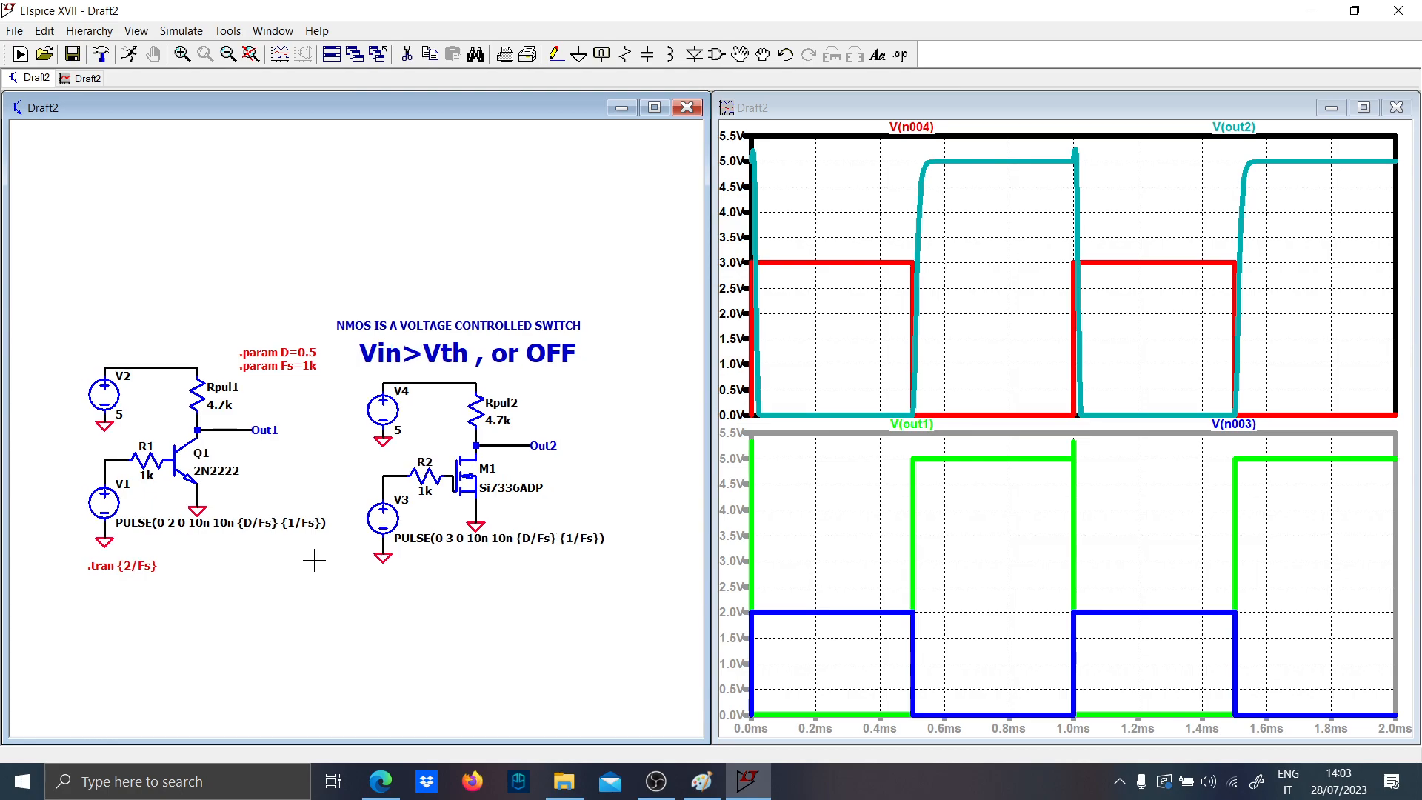
{"action": "left_click_drag", "start_coordinate": [944, 416], "coordinate": [897, 147]}
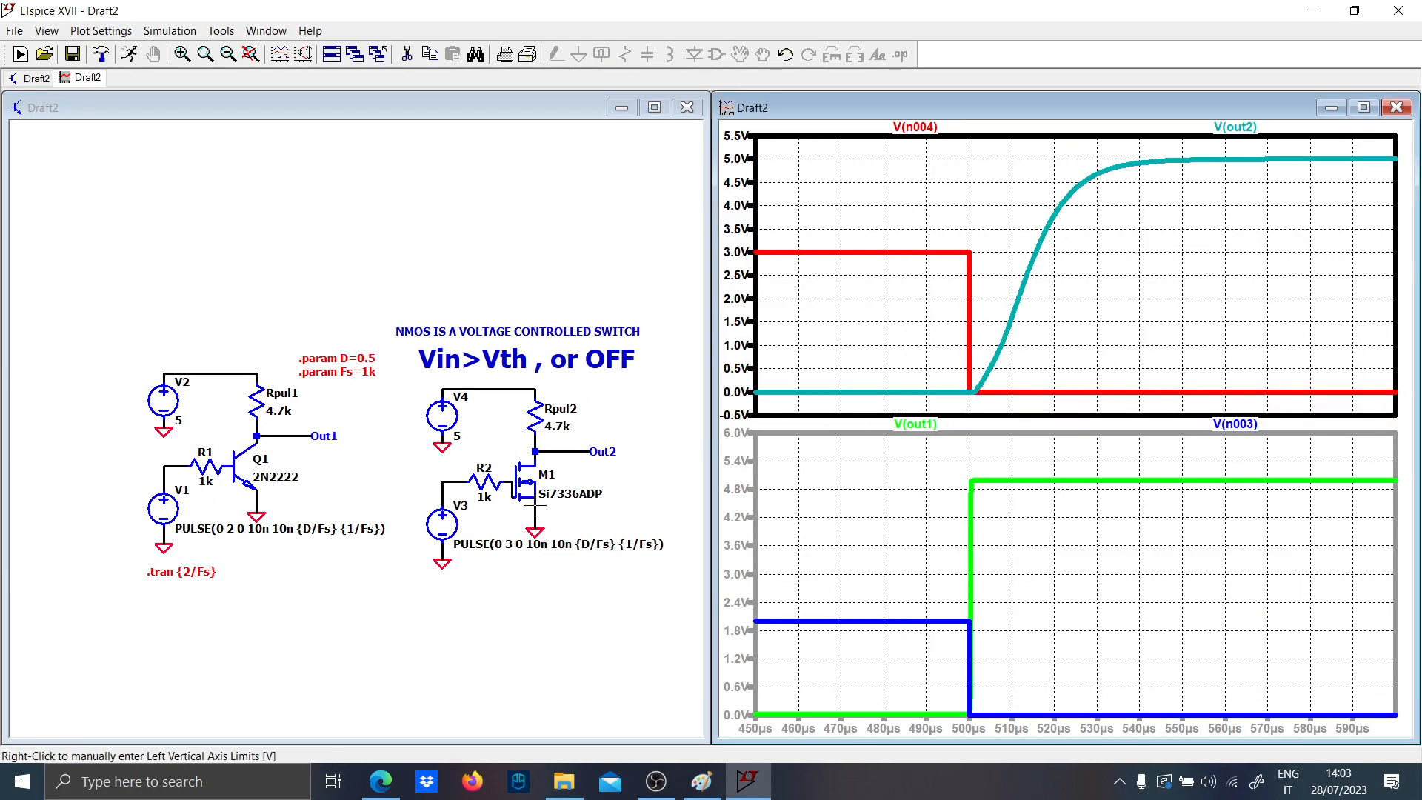
{"action": "scroll", "coordinate": [533, 506], "scroll_direction": "up", "scroll_amount": 2}
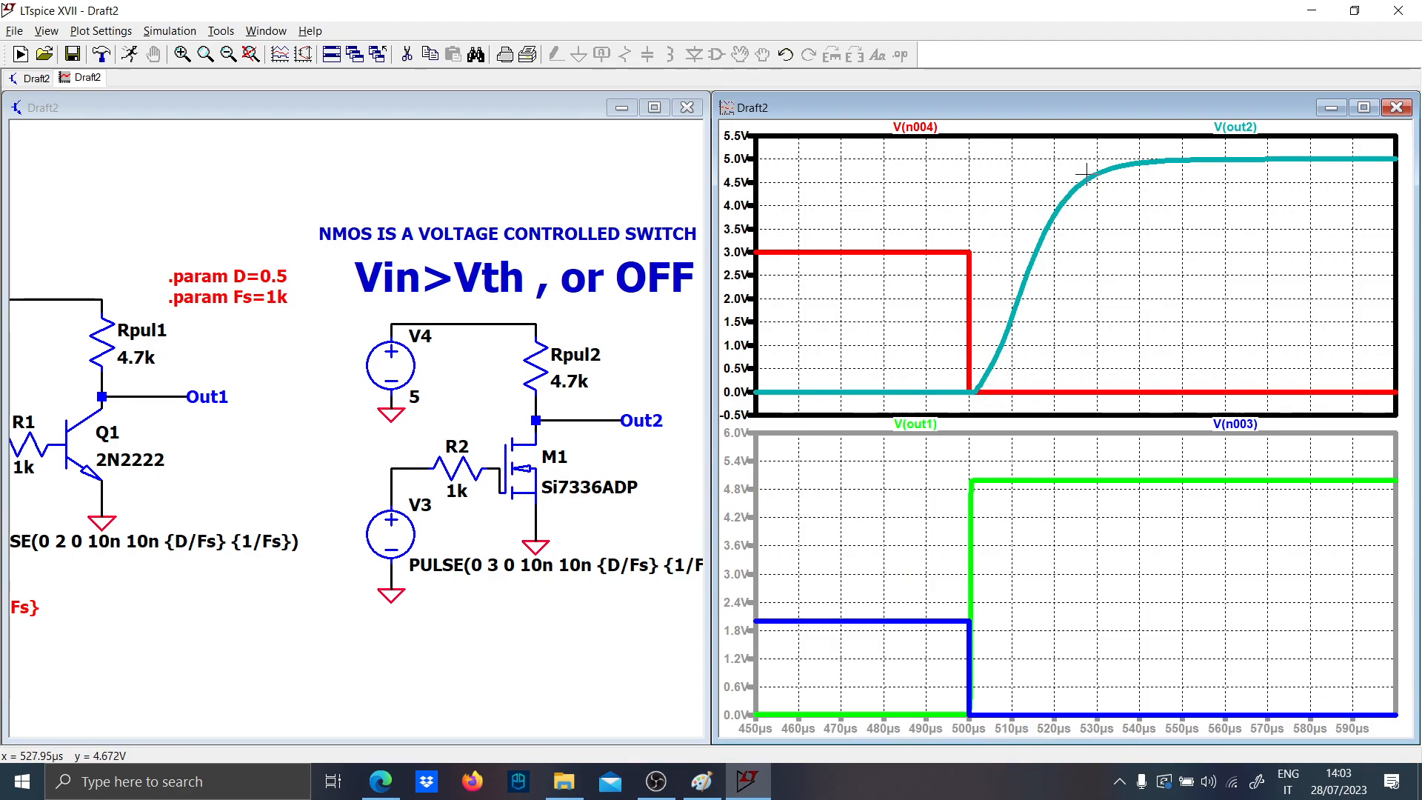
- Replace MOSFET M1 with the Infineon BSP89 and rerun the simulation
{"action": "right_click", "coordinate": [502, 471]}
{"action": "left_click", "coordinate": [526, 466]}
{"action": "right_click", "coordinate": [526, 467]}
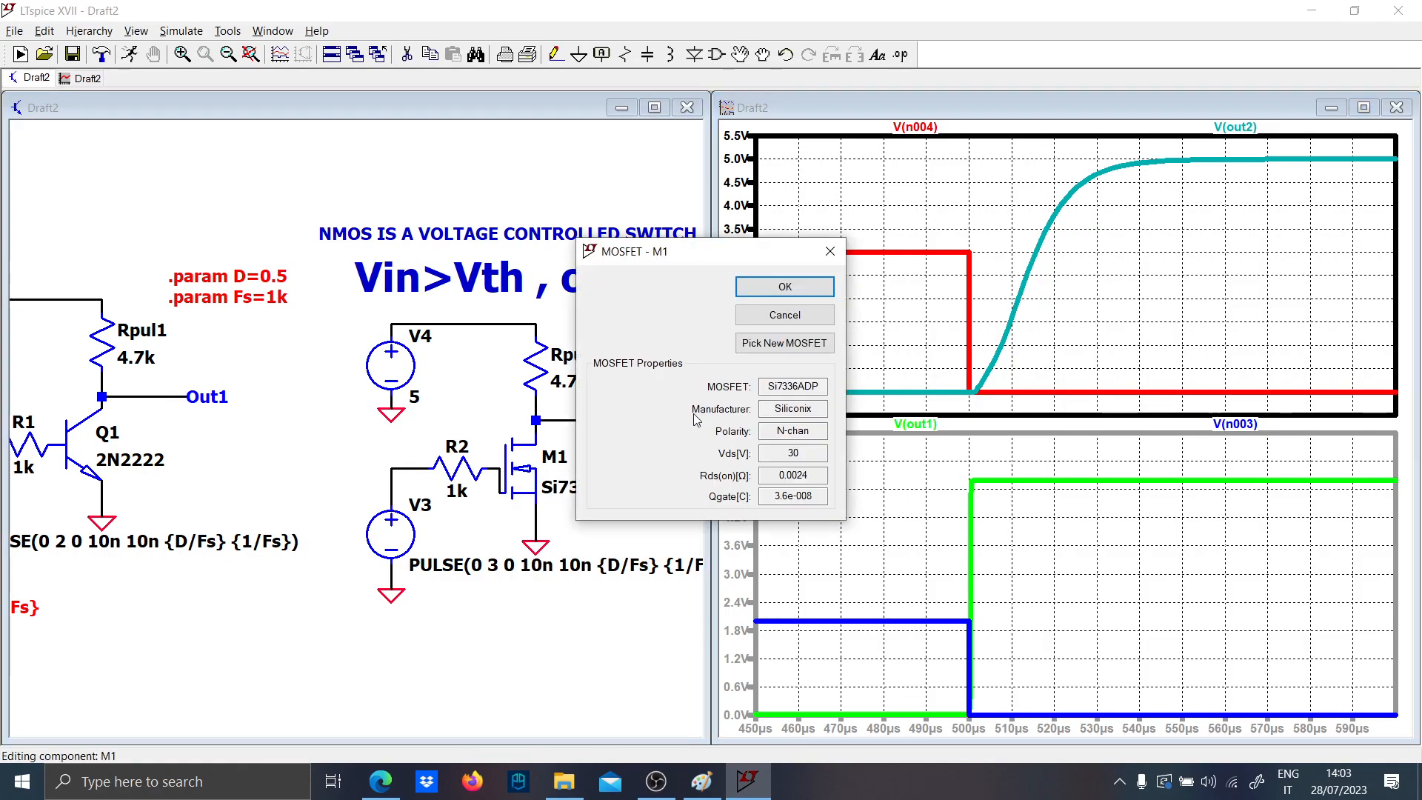
{"action": "left_click", "coordinate": [772, 342]}
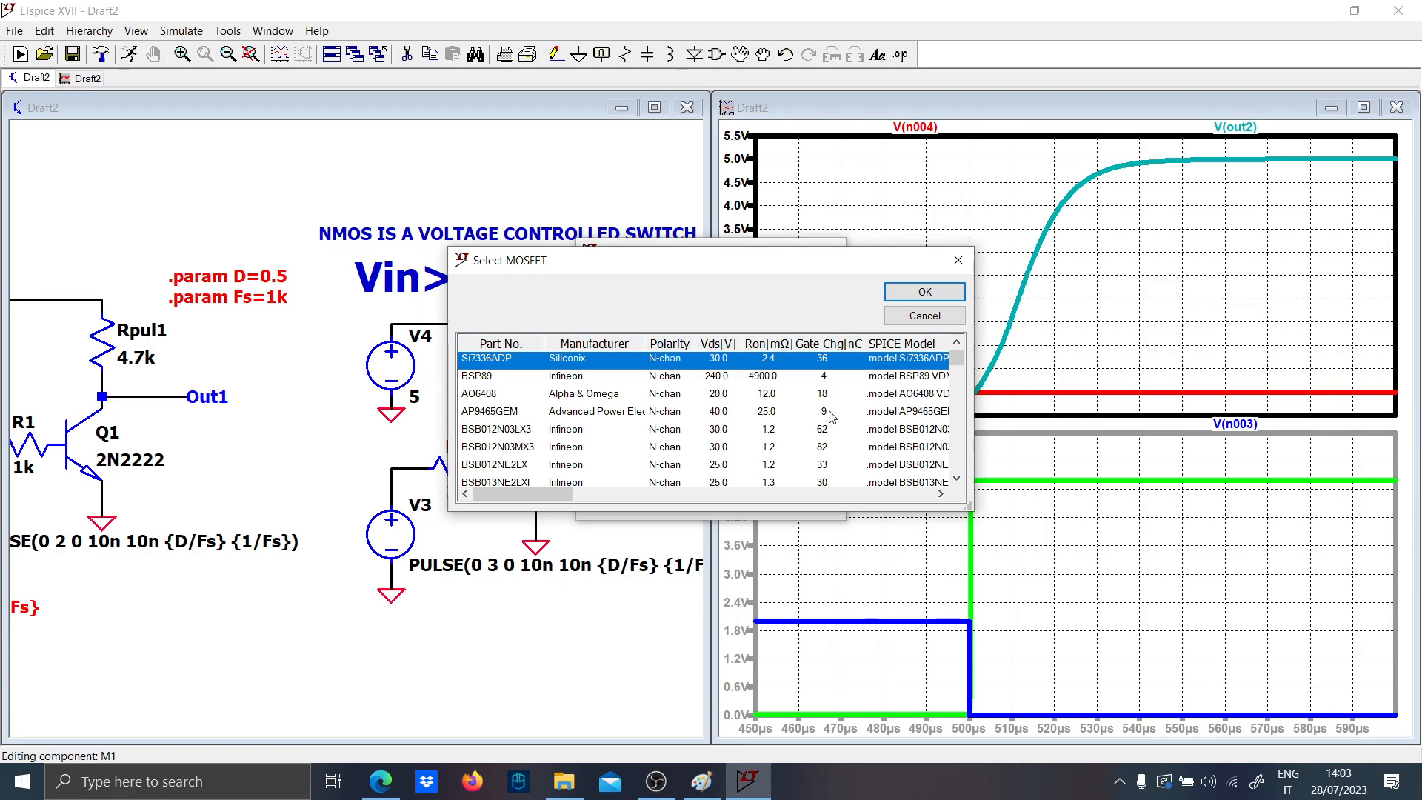
{"action": "double_click", "coordinate": [826, 382]}
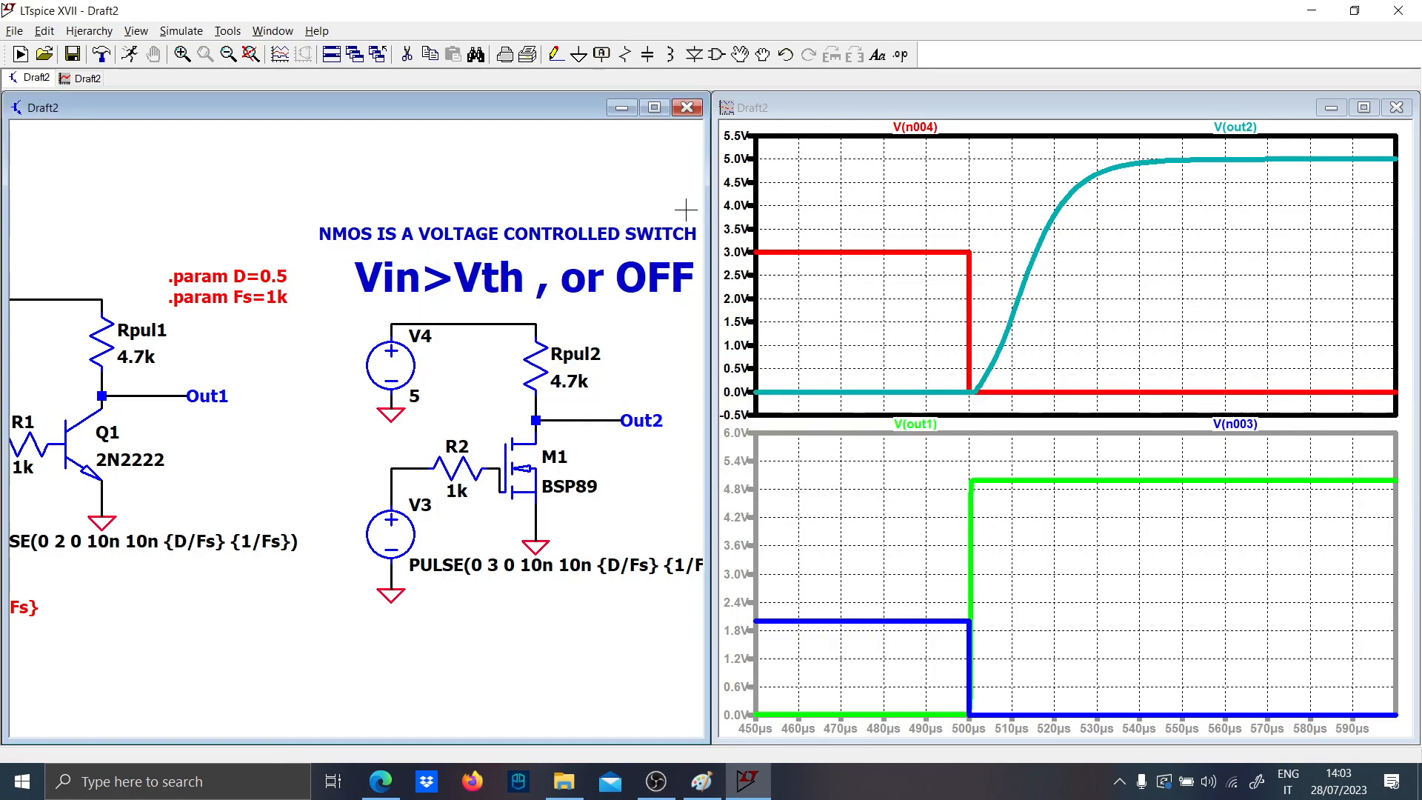
{"action": "left_click", "coordinate": [122, 57]}
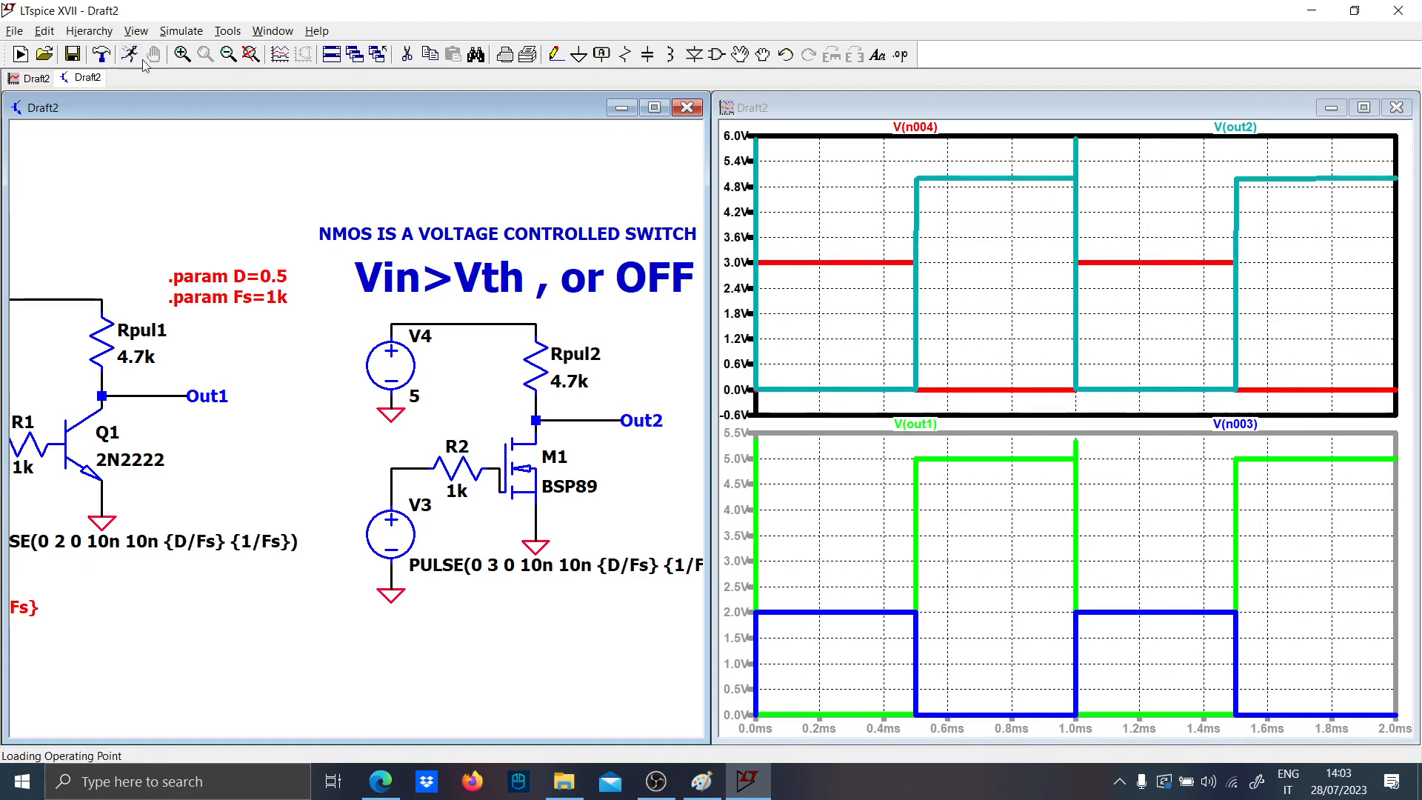
- Examine the V(out2) switching edge of the BSP89 circuit between about 494 and 510 µs
{"action": "left_click", "coordinate": [935, 399]}
{"action": "left_click_drag", "start_coordinate": [935, 398], "coordinate": [890, 141]}
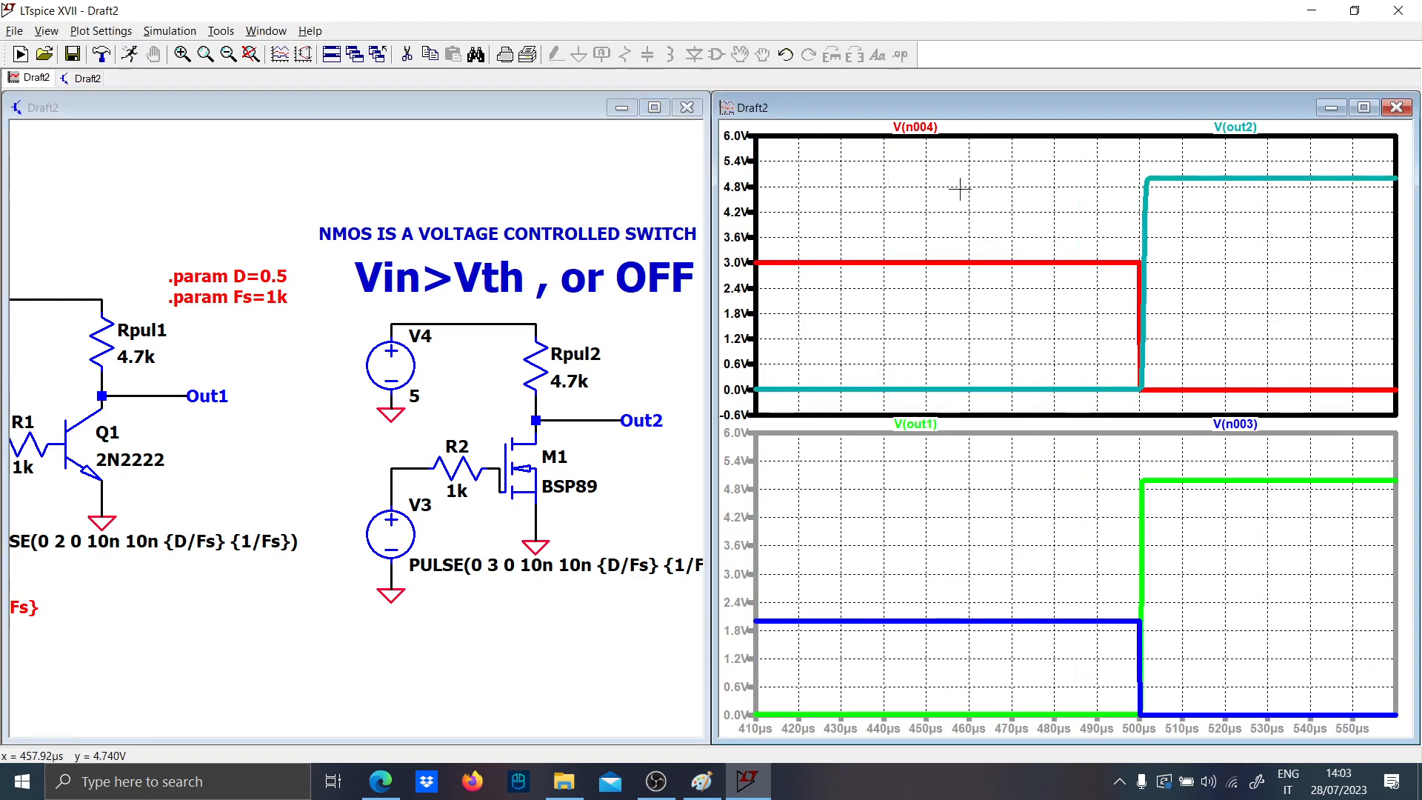
{"action": "left_click_drag", "start_coordinate": [1180, 393], "coordinate": [1114, 149]}
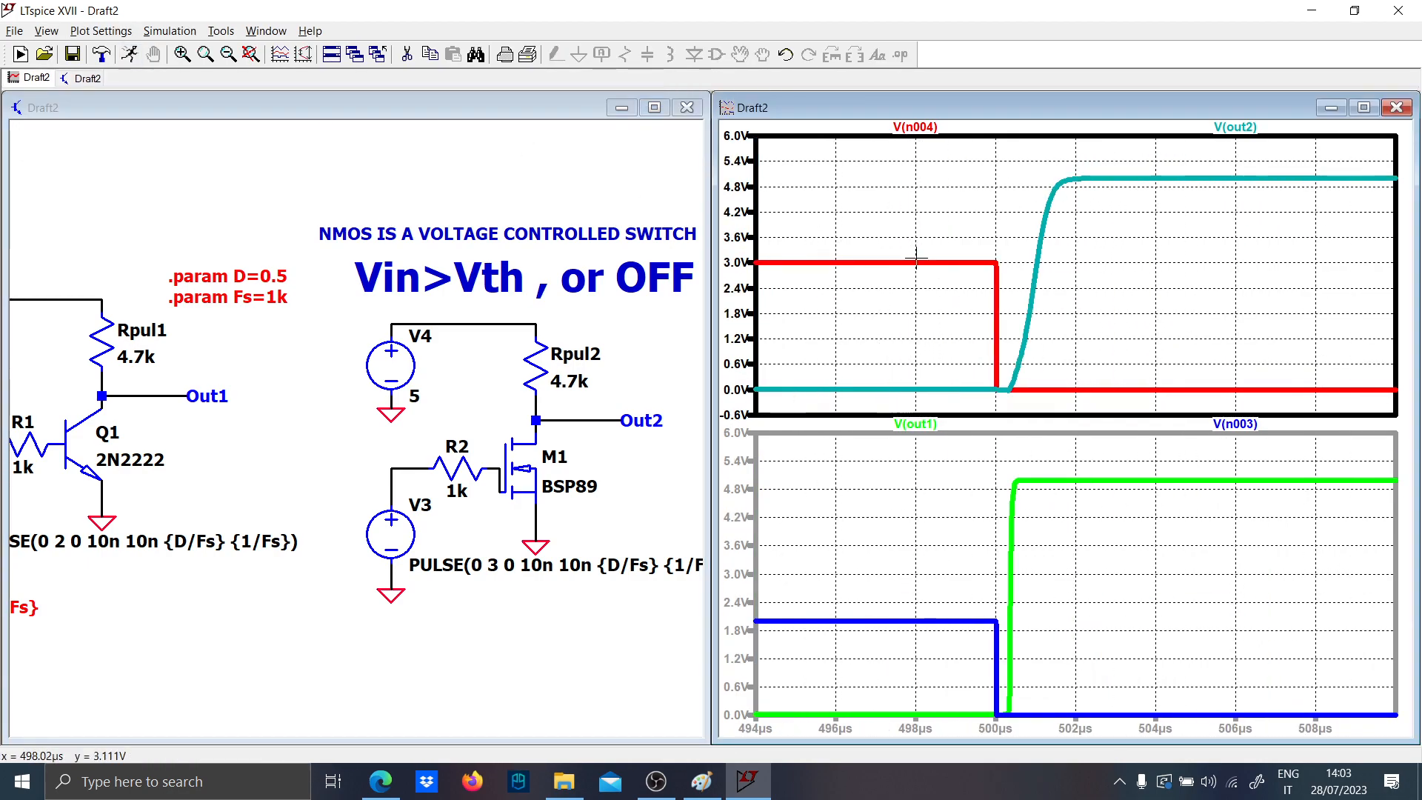
- Duplicate the complete NMOS stage with its two sources and resistors, placing the copy beside the original
{"action": "scroll", "coordinate": [672, 478], "scroll_direction": "down", "scroll_amount": 2}
{"action": "left_click", "coordinate": [672, 478]}
{"action": "left_click_drag", "start_coordinate": [672, 478], "coordinate": [546, 478]}
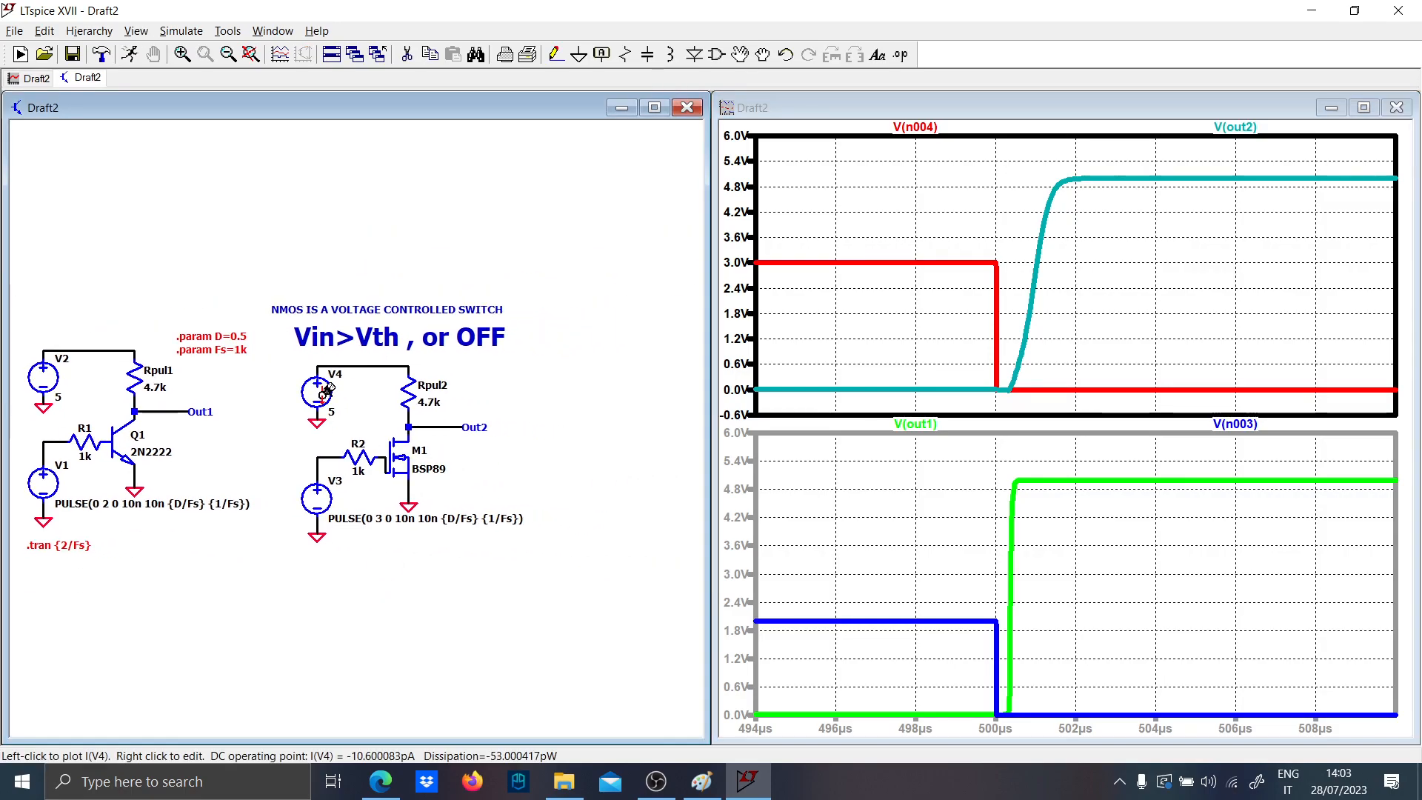
{"action": "left_click_drag", "start_coordinate": [300, 353], "coordinate": [570, 557]}
{"action": "key", "text": "Escape"}
{"action": "left_click_drag", "start_coordinate": [573, 434], "coordinate": [450, 422]}
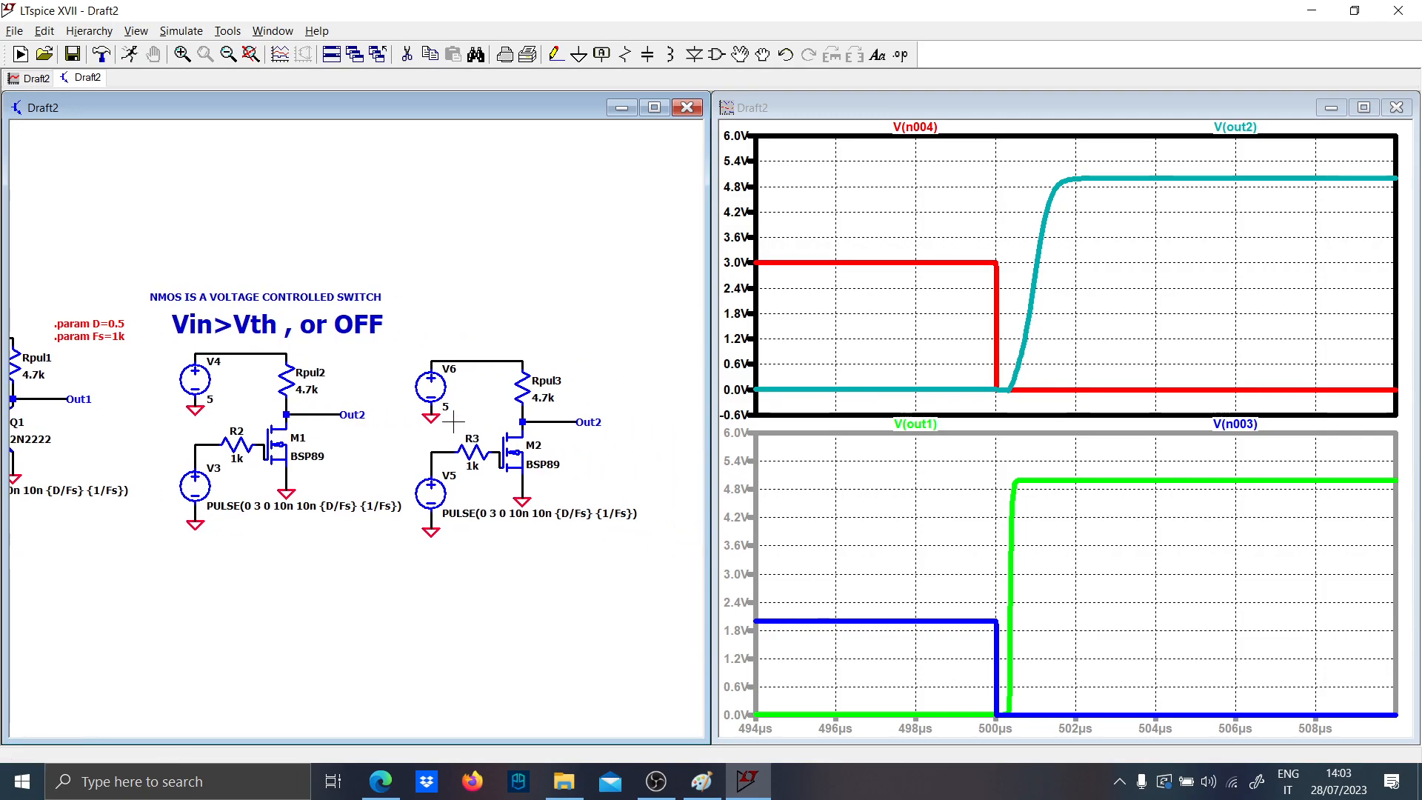
- Rename the output net label of the copied NMOS stage to Out3
{"action": "right_click", "coordinate": [606, 422]}
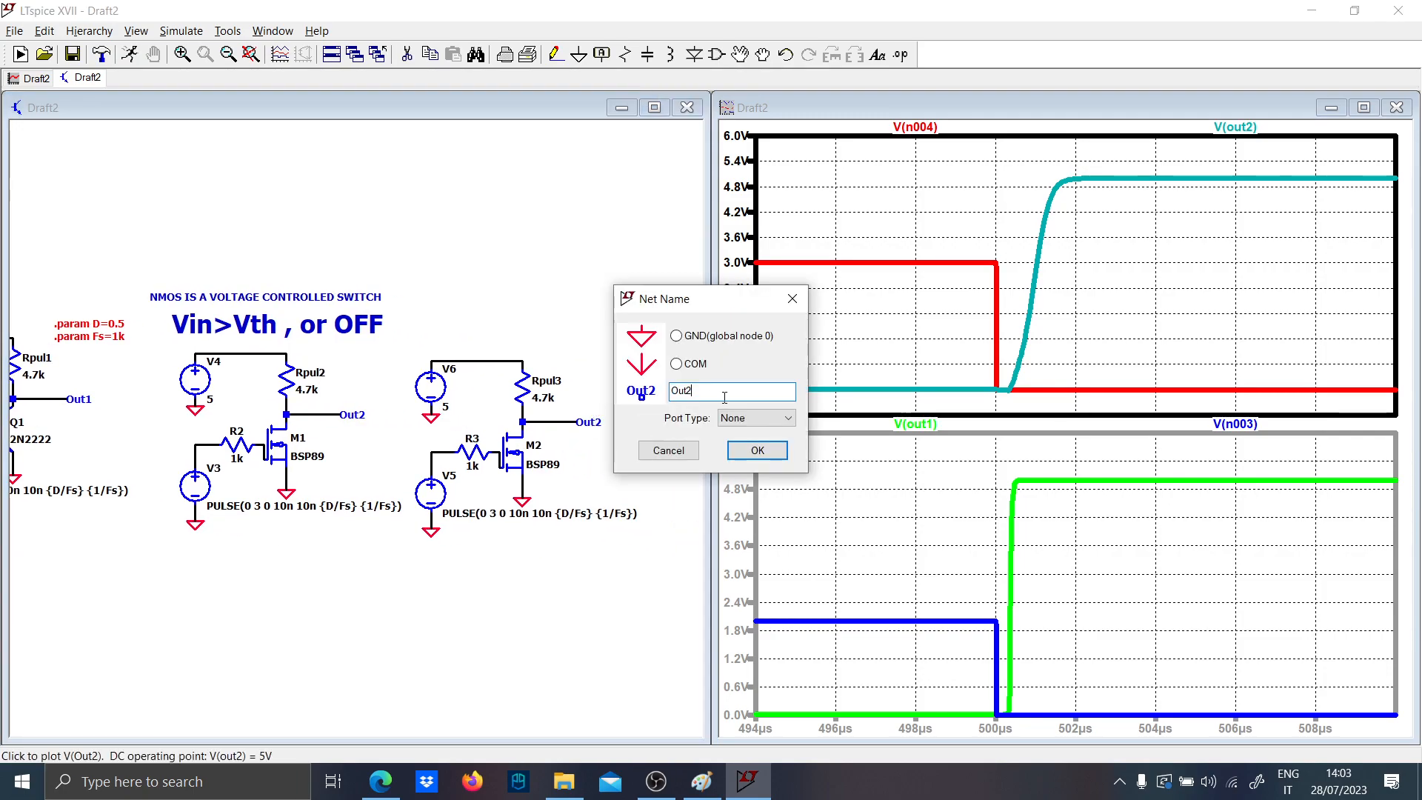
{"action": "key", "text": "BackSpace"}
{"action": "type", "text": "3"}
{"action": "key", "text": "Return"}
- Change MOSFET M2 in the copied stage to the Siliconix Si7336ADP
{"action": "scroll", "coordinate": [626, 394], "scroll_direction": "up", "scroll_amount": 1}
{"action": "right_click", "coordinate": [509, 460]}
{"action": "left_click", "coordinate": [784, 343]}
{"action": "left_click", "coordinate": [761, 359]}
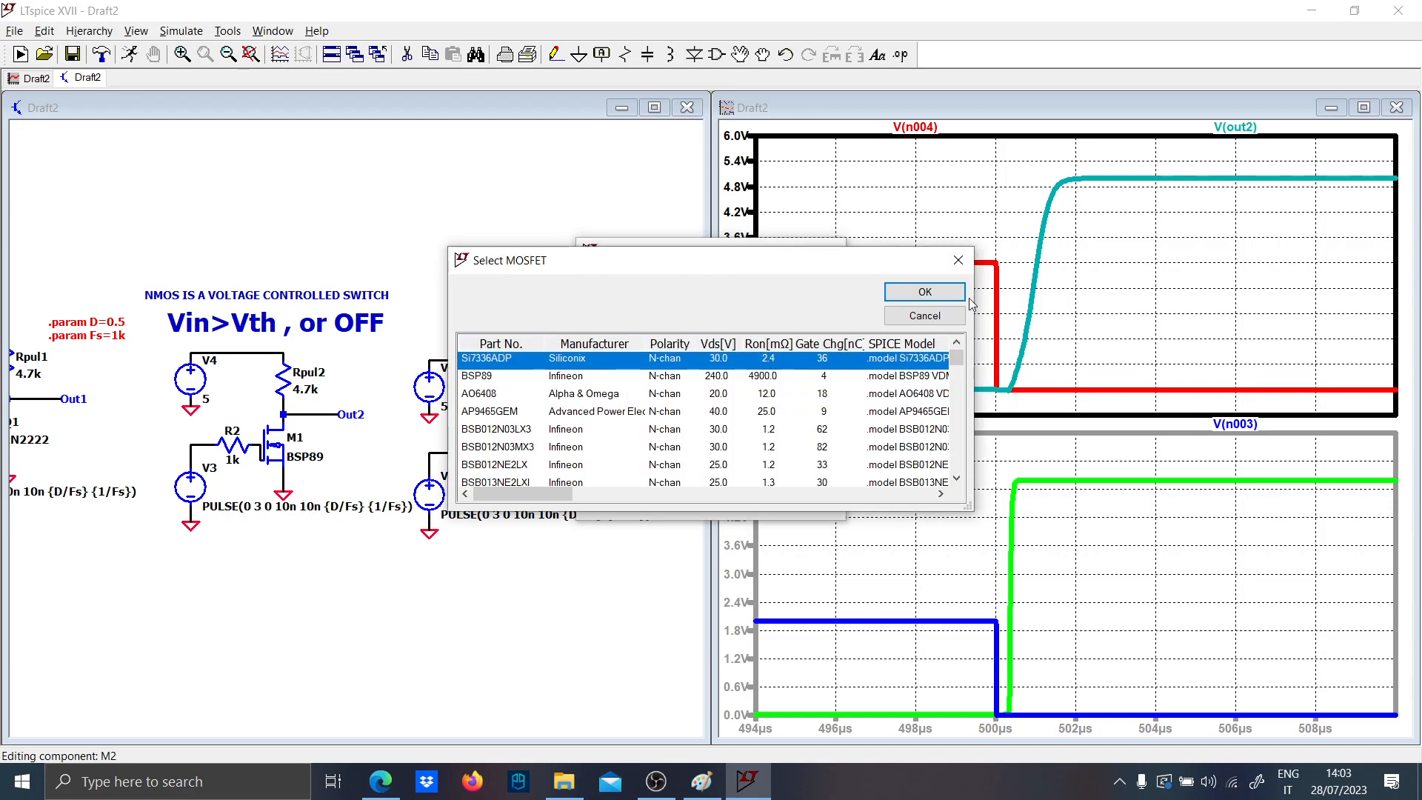
{"action": "left_click", "coordinate": [928, 297]}
- Rerun the simulation, plot V(out3) alongside V(out2) and focus on the switching edge near 500 µs
{"action": "left_click", "coordinate": [130, 56]}
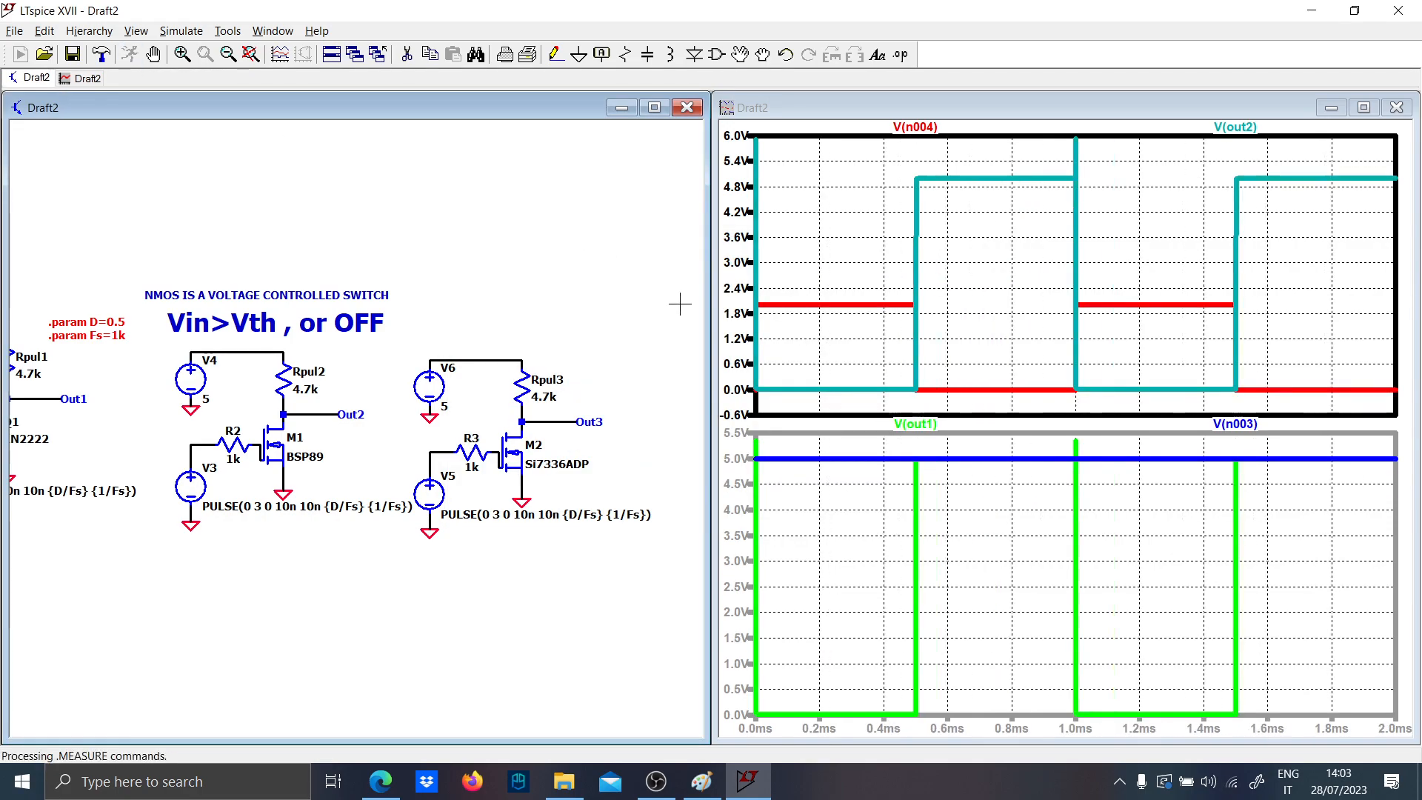
{"action": "left_click", "coordinate": [558, 424]}
{"action": "mouse_move", "coordinate": [949, 399]}
{"action": "left_mouse_down"}
{"action": "mouse_move", "coordinate": [938, 248]}
{"action": "mouse_move", "coordinate": [887, 153]}
{"action": "left_mouse_up"}
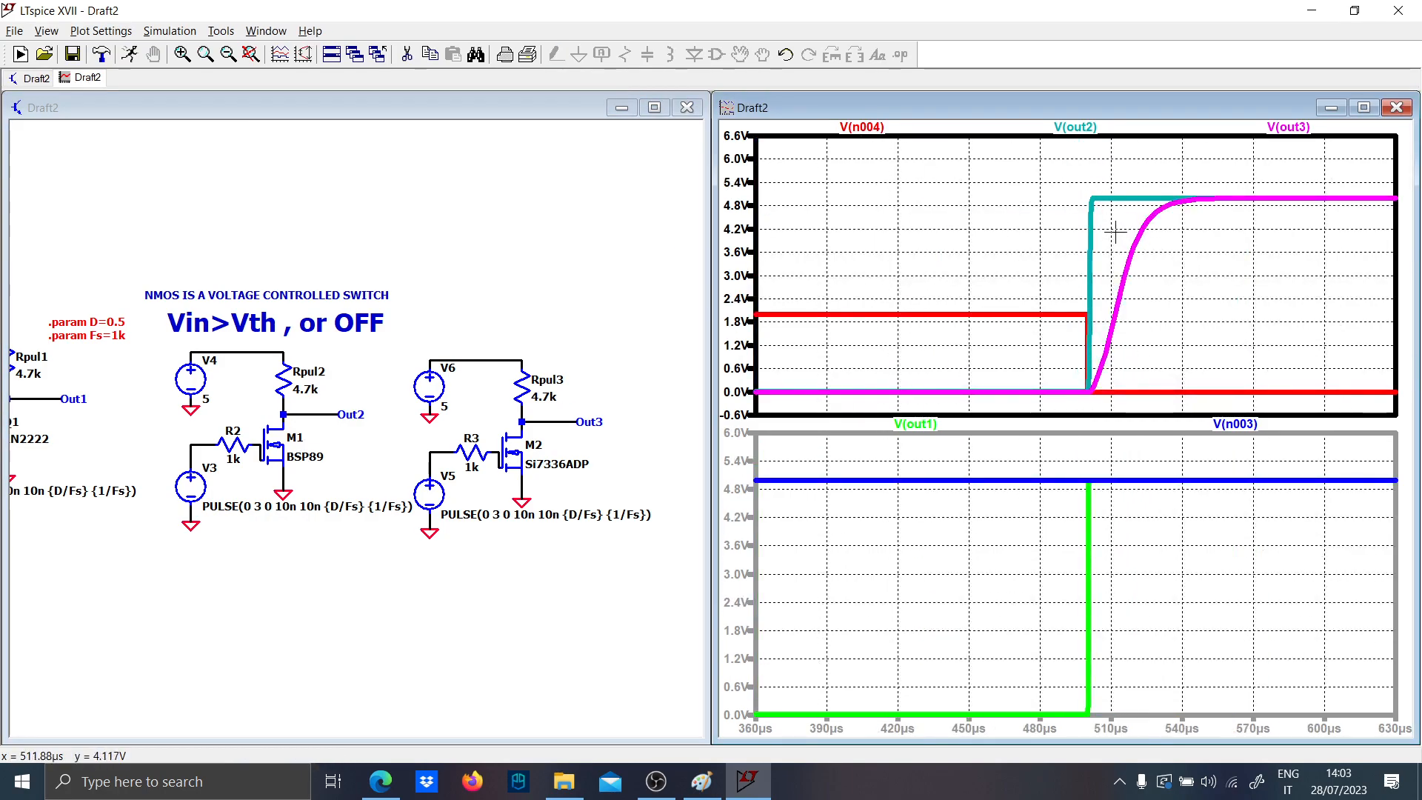
- Add a plot pane above the existing ones, plot the current through R2 in it and focus on the spike near 500 µs
{"action": "scroll", "coordinate": [272, 446], "scroll_direction": "up", "scroll_amount": 3}
{"action": "right_click", "coordinate": [939, 274]}
{"action": "left_click", "coordinate": [993, 364]}
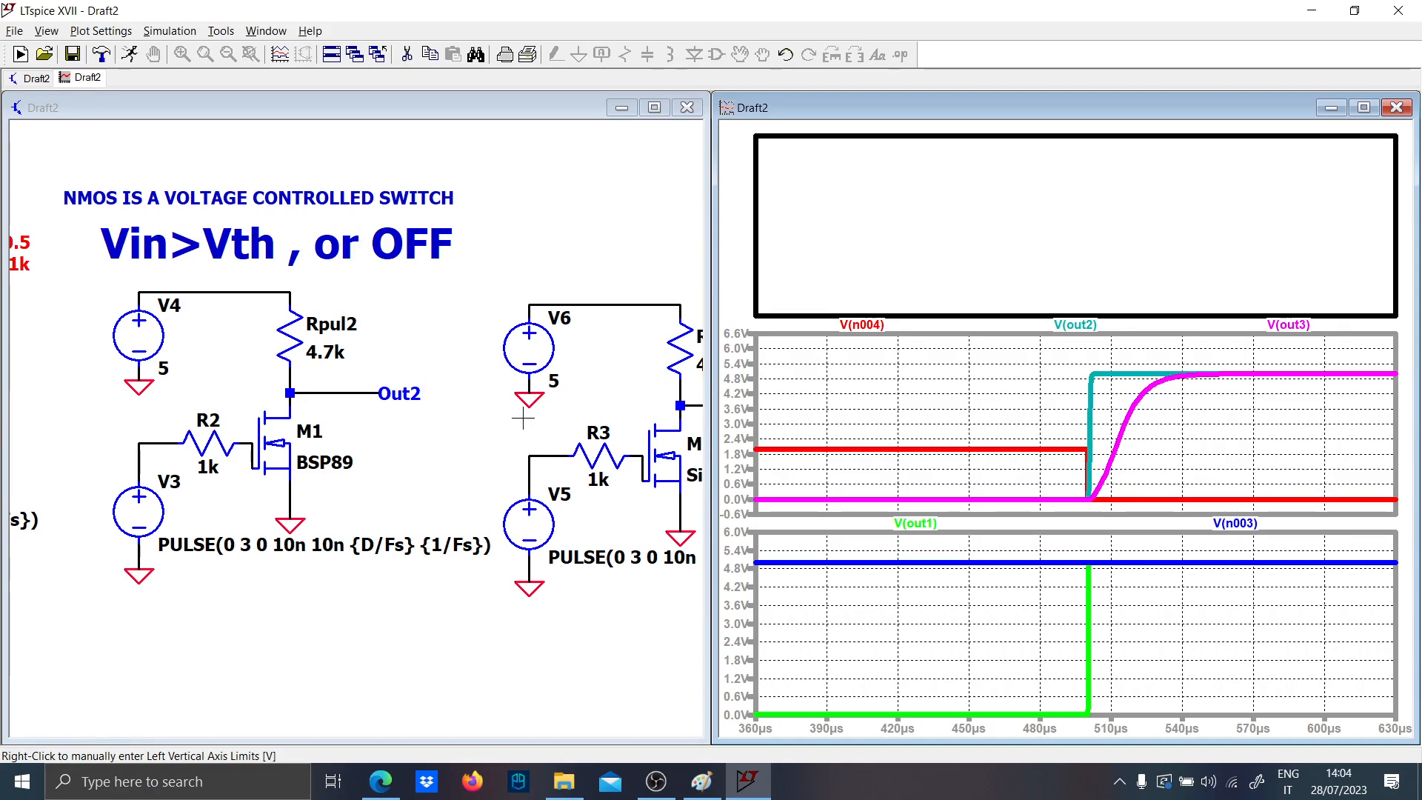
{"action": "left_click", "coordinate": [383, 461]}
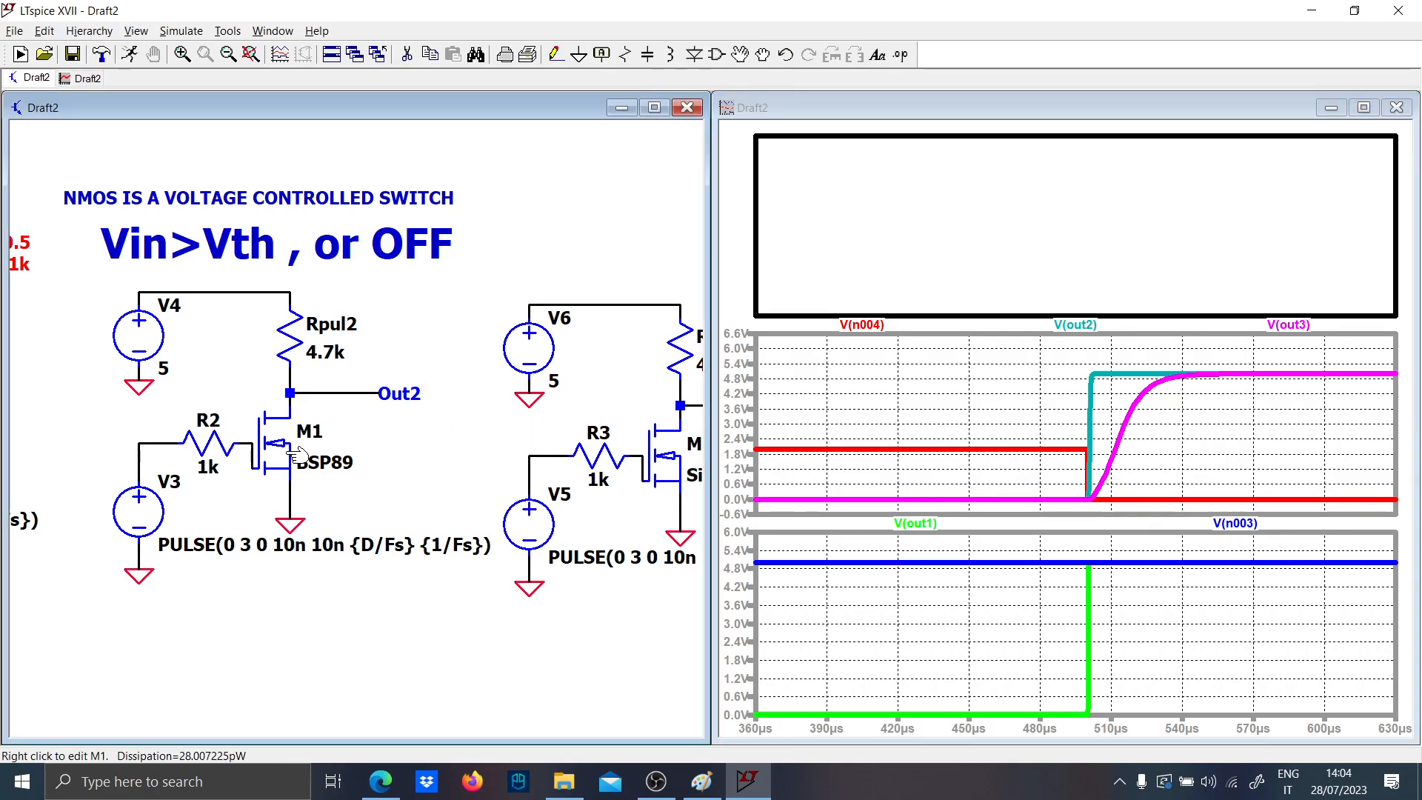
{"action": "left_click", "coordinate": [215, 438]}
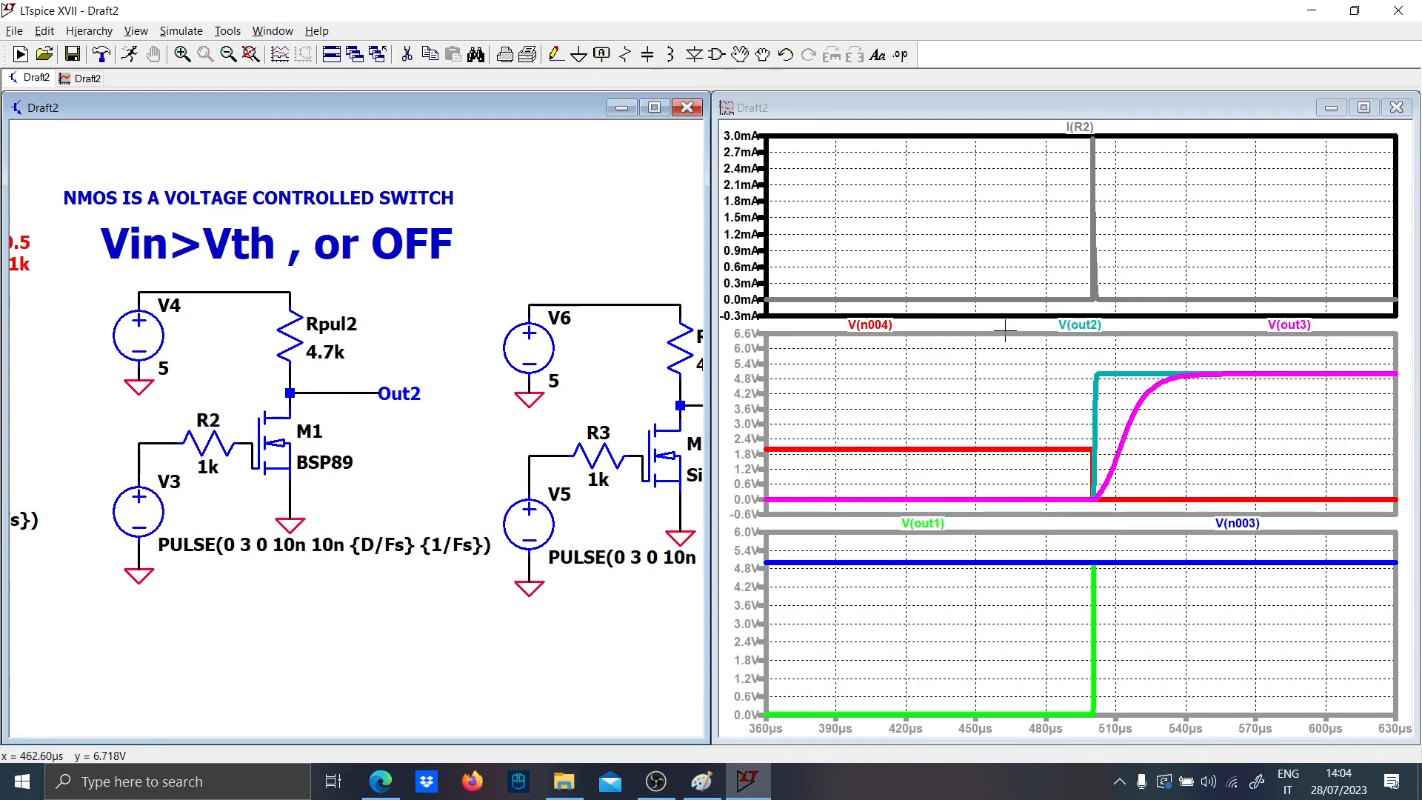
{"action": "left_click", "coordinate": [1111, 297]}
{"action": "left_click_drag", "start_coordinate": [1080, 121], "coordinate": [1070, 122]}
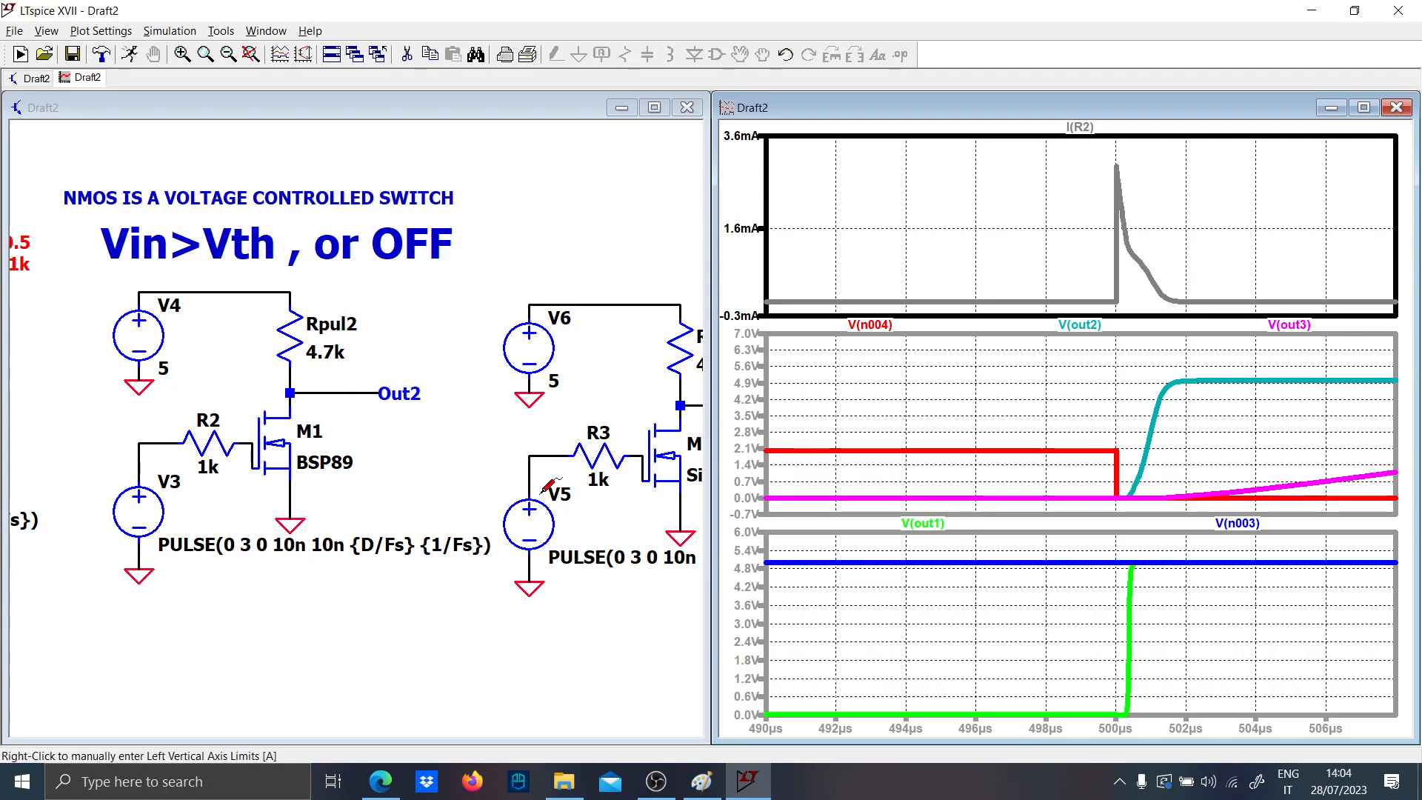
- Plot the current through R3 together with I(R2) and show both between 490 and 560 µs
{"action": "left_click", "coordinate": [481, 475]}
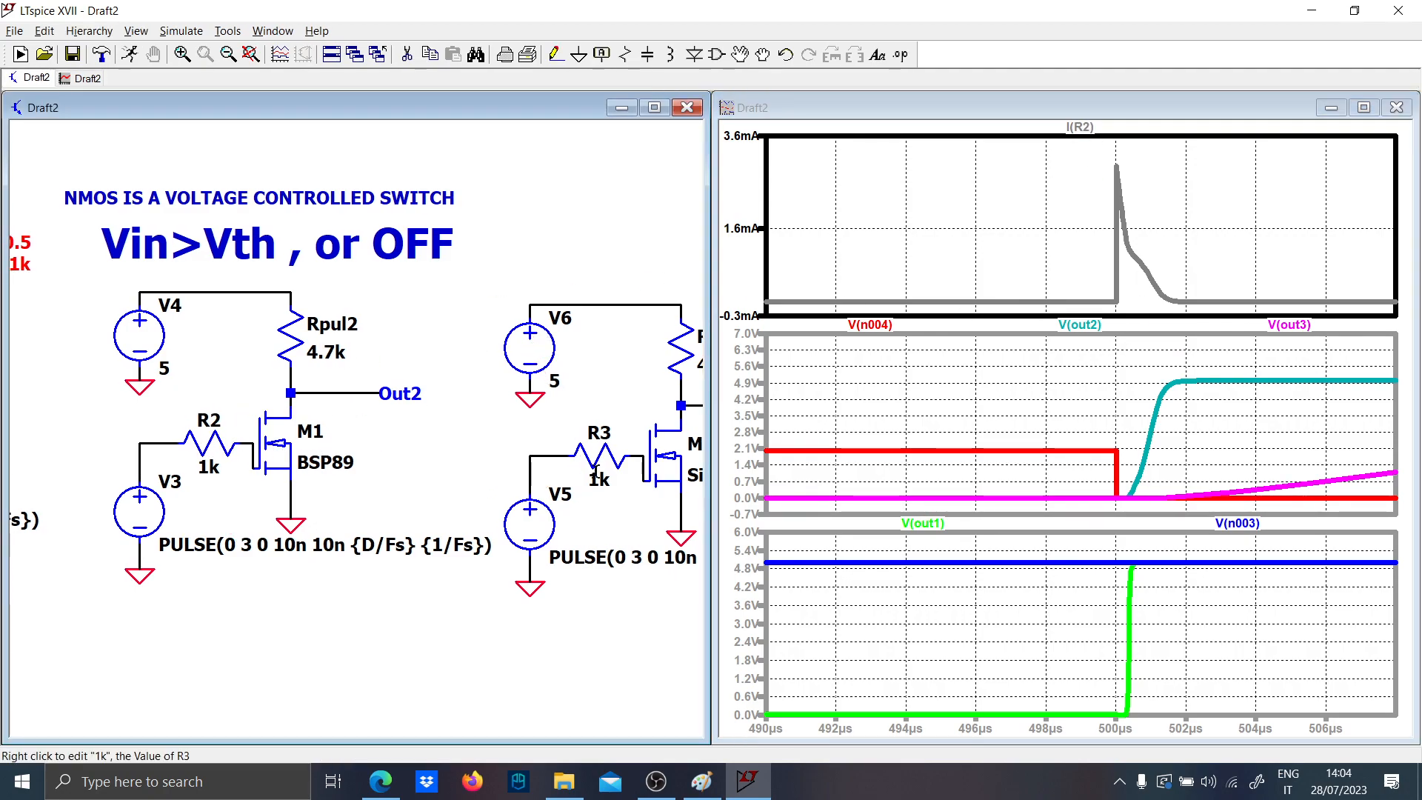
{"action": "left_click", "coordinate": [598, 455]}
{"action": "right_click", "coordinate": [1107, 236]}
{"action": "left_click", "coordinate": [1120, 242]}
{"action": "left_click_drag", "start_coordinate": [962, 246], "coordinate": [904, 127]}
{"action": "left_click_drag", "start_coordinate": [1014, 152], "coordinate": [1253, 298]}
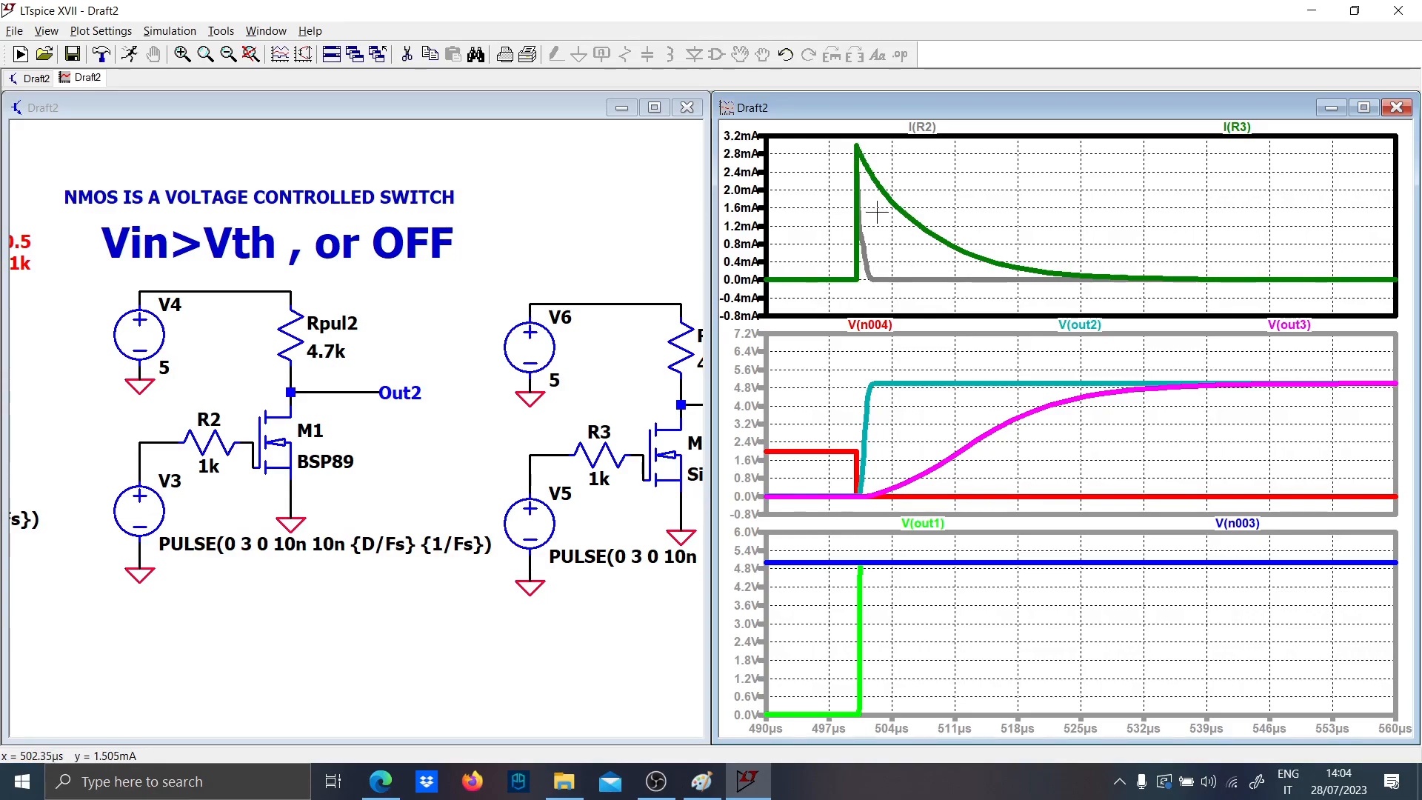
- Switch to Paint, handwrite Q = ∫ I(t) dt from 0 to t in red, and draw a pair of graph axes beneath it
{"action": "left_click", "coordinate": [702, 782]}
{"action": "scroll", "coordinate": [368, 476], "scroll_direction": "down", "scroll_amount": 5}
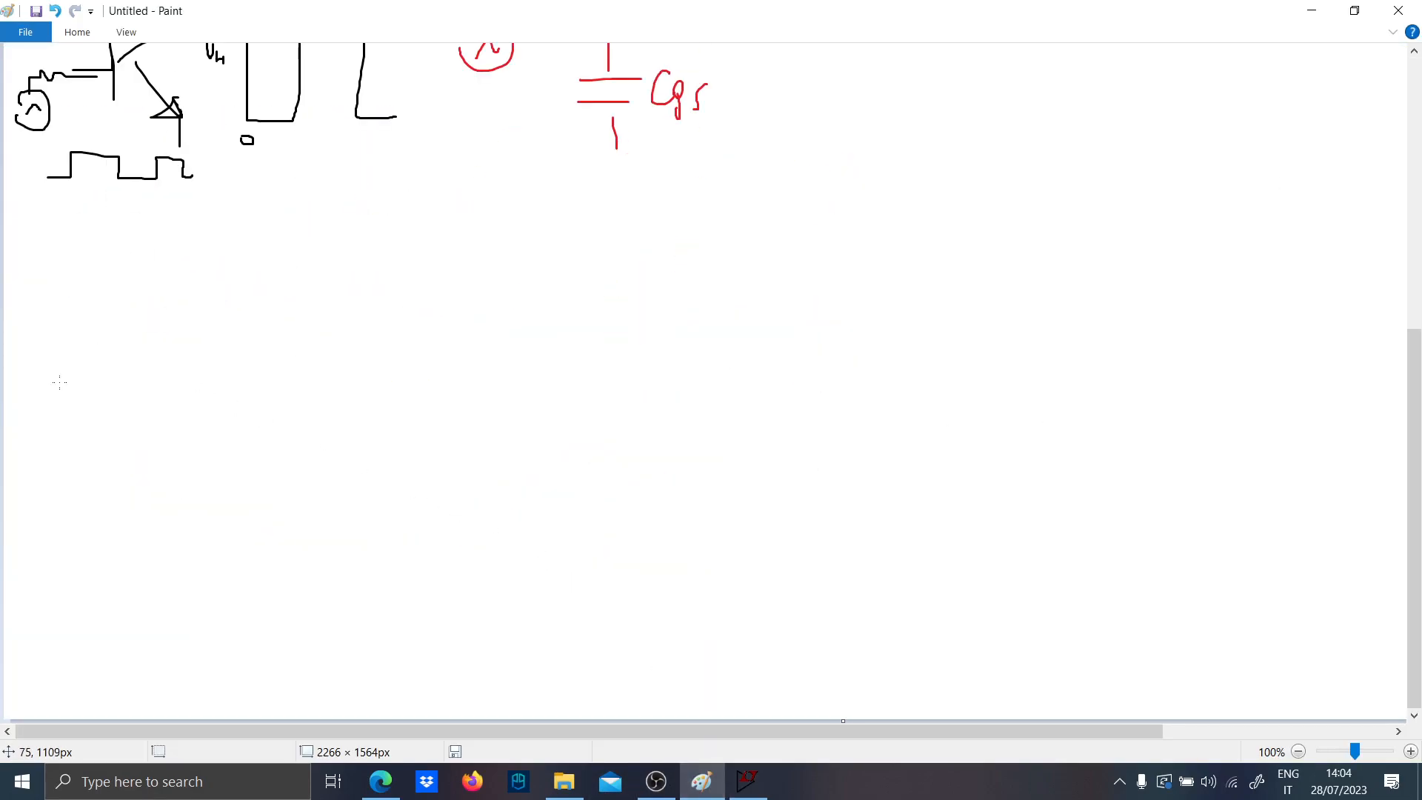
{"action": "left_click_drag", "start_coordinate": [94, 348], "coordinate": [111, 341]}
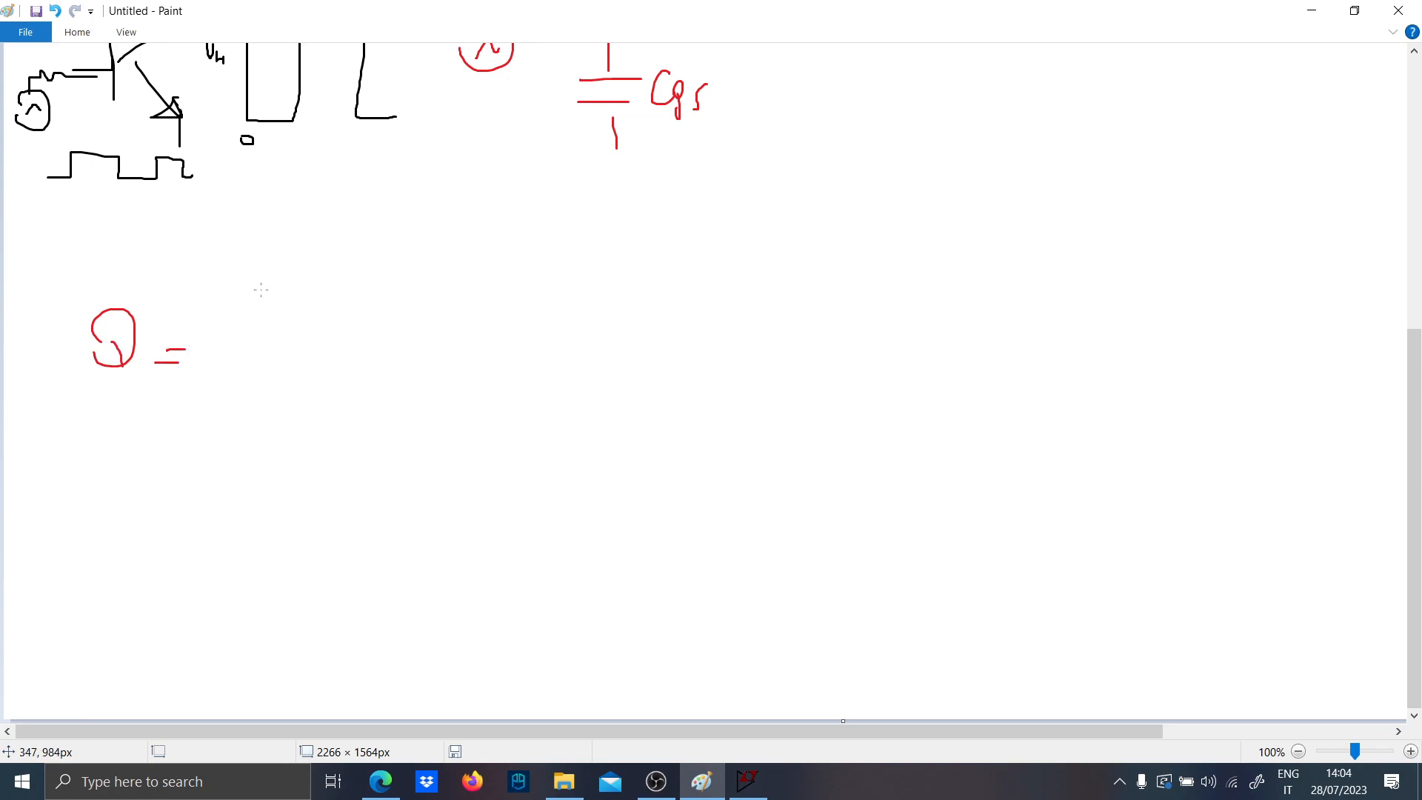
{"action": "left_click_drag", "start_coordinate": [276, 242], "coordinate": [214, 432]}
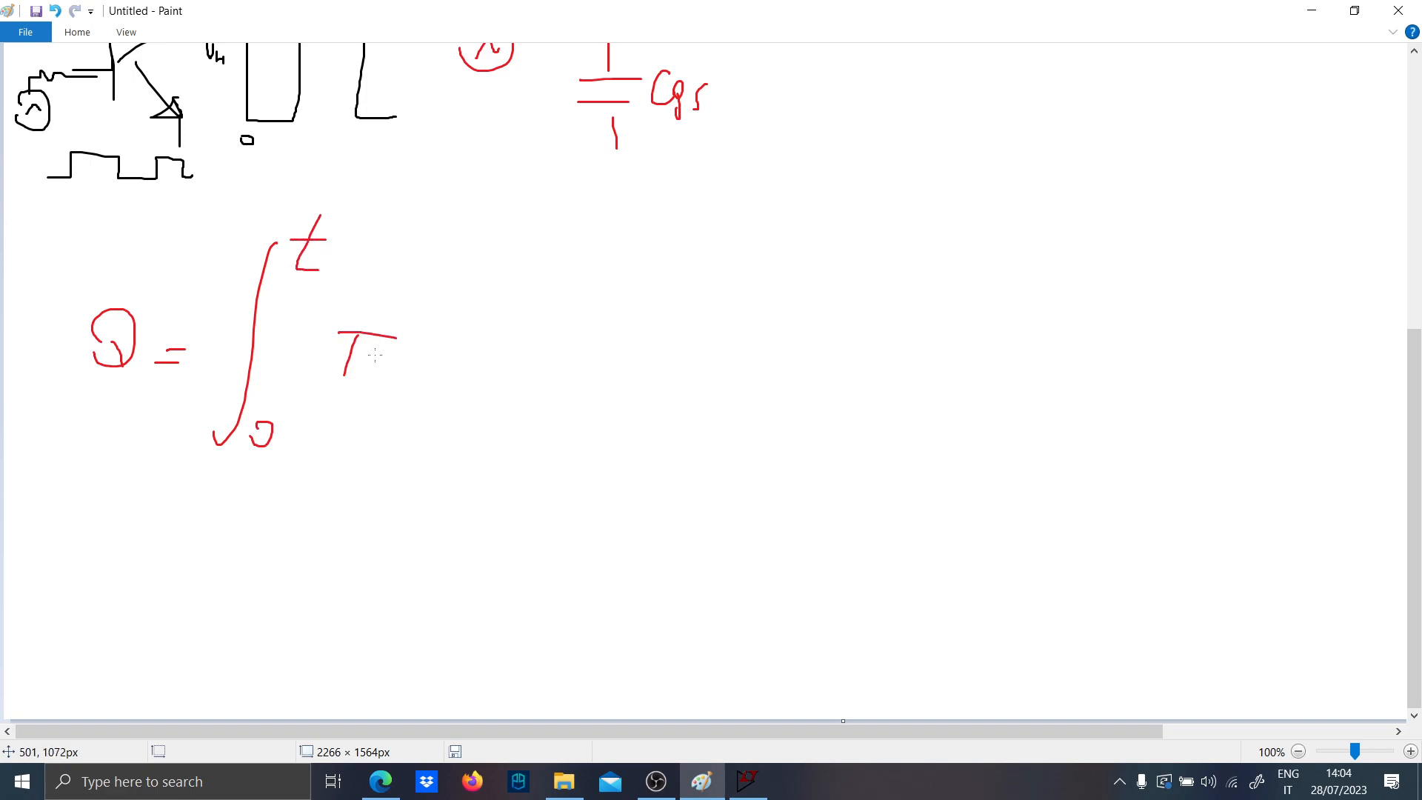
{"action": "left_click_drag", "start_coordinate": [518, 365], "coordinate": [543, 366]}
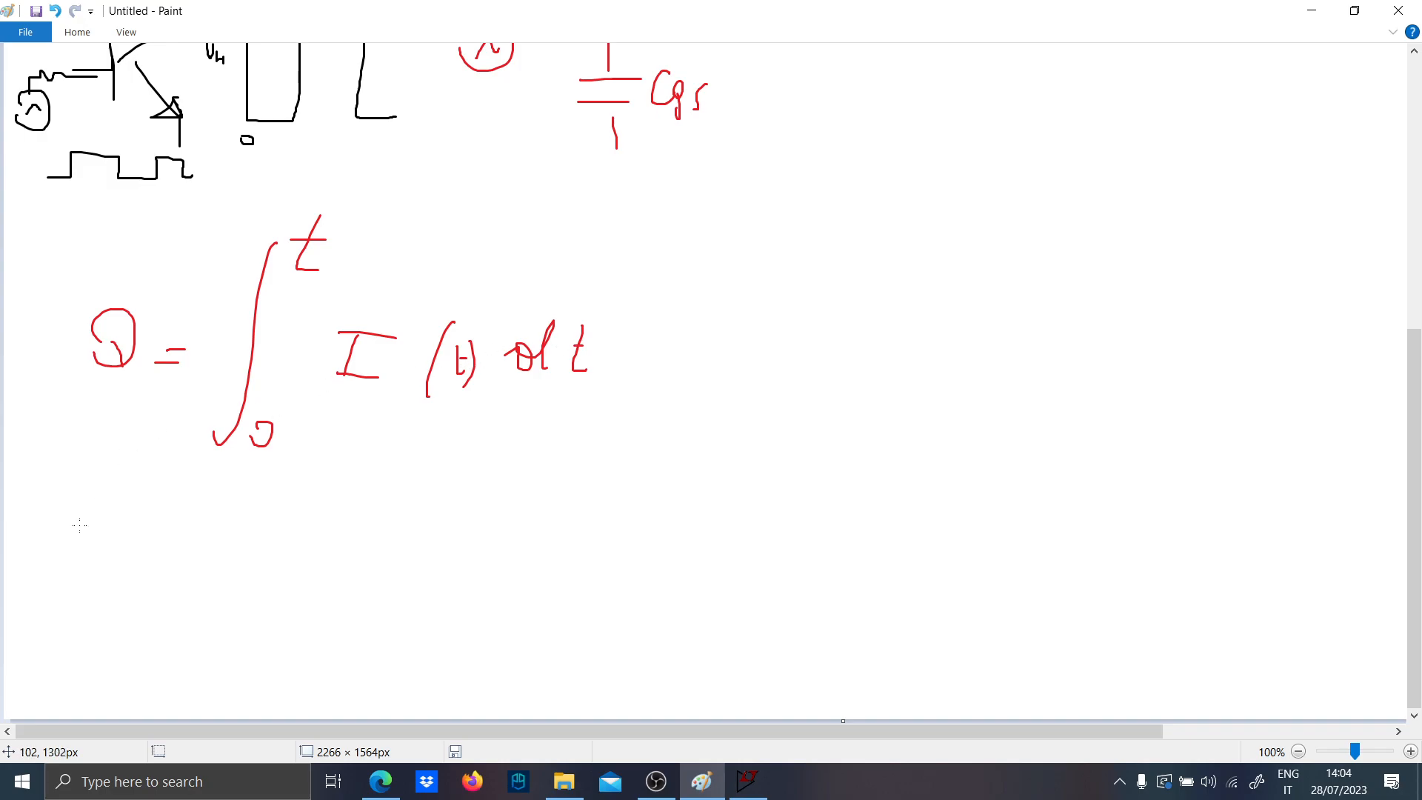
{"action": "mouse_move", "coordinate": [158, 506]}
{"action": "left_mouse_down"}
{"action": "mouse_move", "coordinate": [289, 673]}
{"action": "mouse_move", "coordinate": [824, 661]}
{"action": "left_mouse_up"}
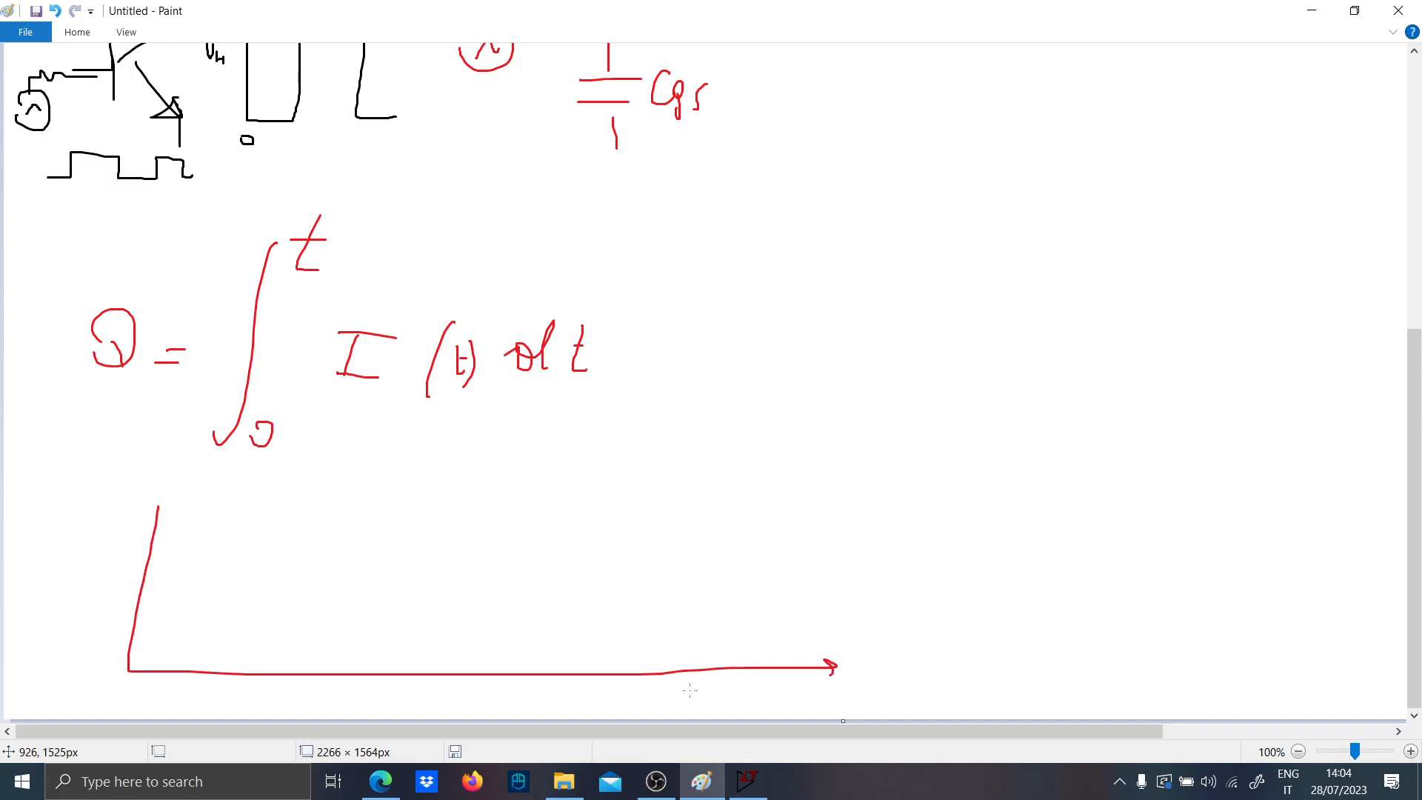
- Switch to LTspice and capture the three waveform panes as a screenshot with the Snipping Tool
{"action": "left_click", "coordinate": [748, 781]}
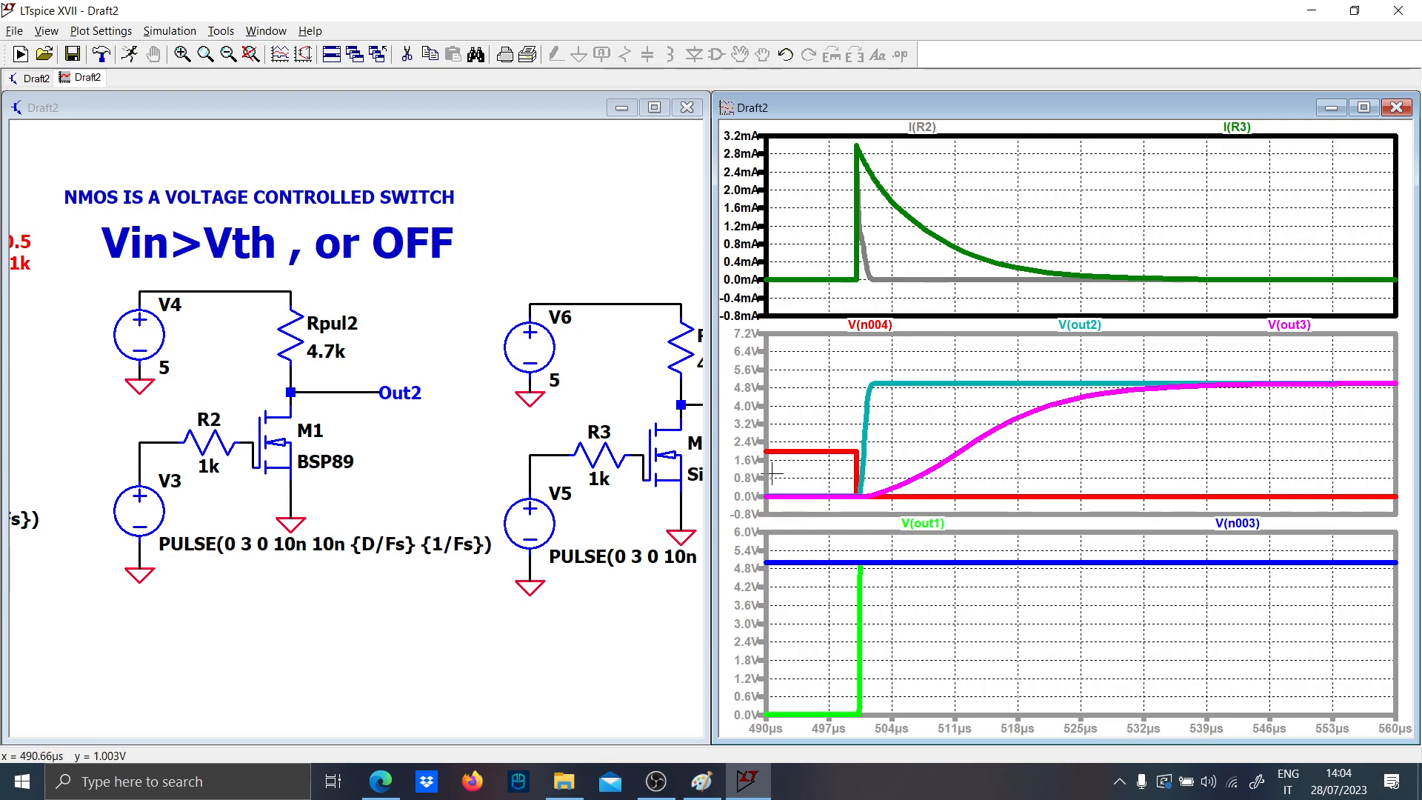
{"action": "left_click", "coordinate": [275, 782]}
{"action": "type", "text": "cut"}
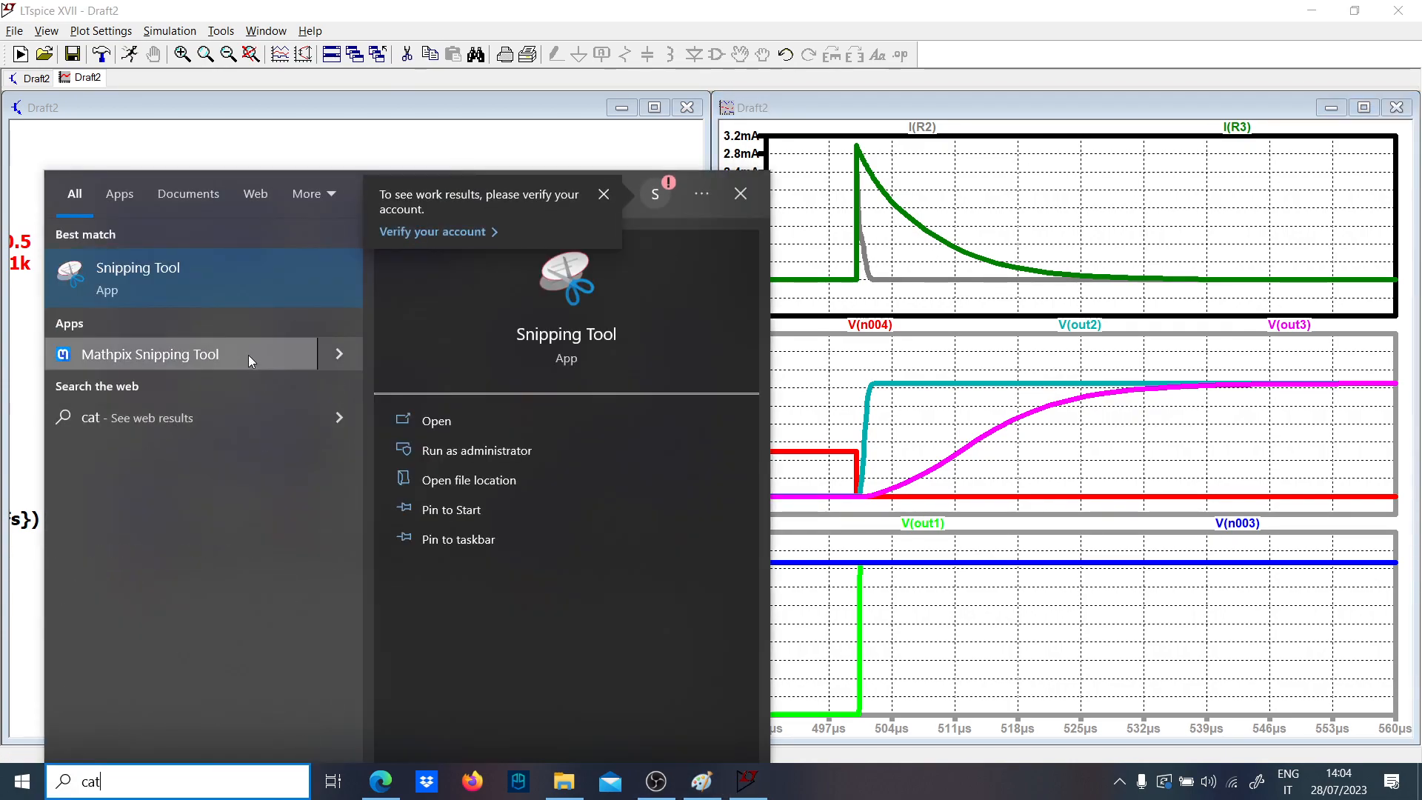
{"action": "key", "text": "Return"}
{"action": "left_click", "coordinate": [1226, 419]}
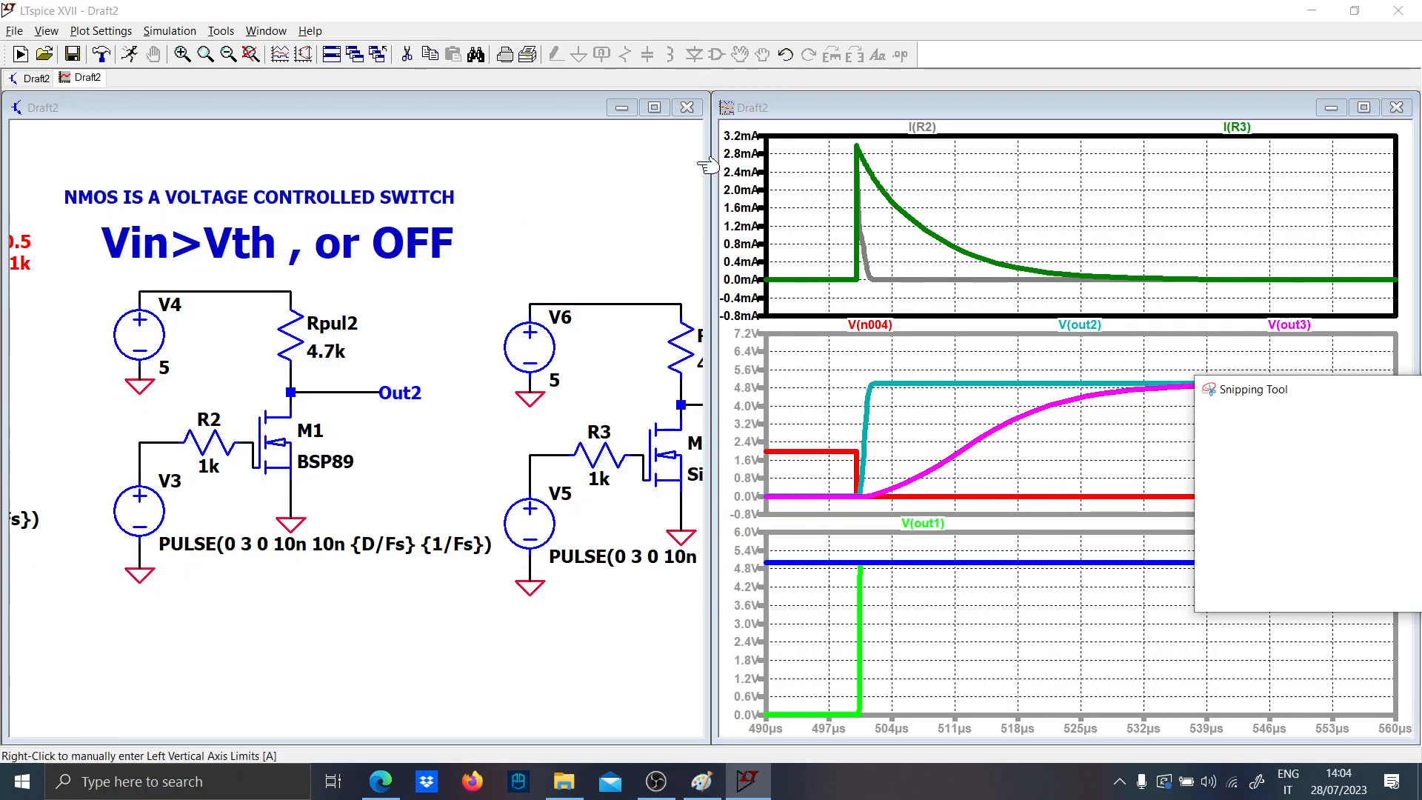
{"action": "left_click", "coordinate": [1226, 420]}
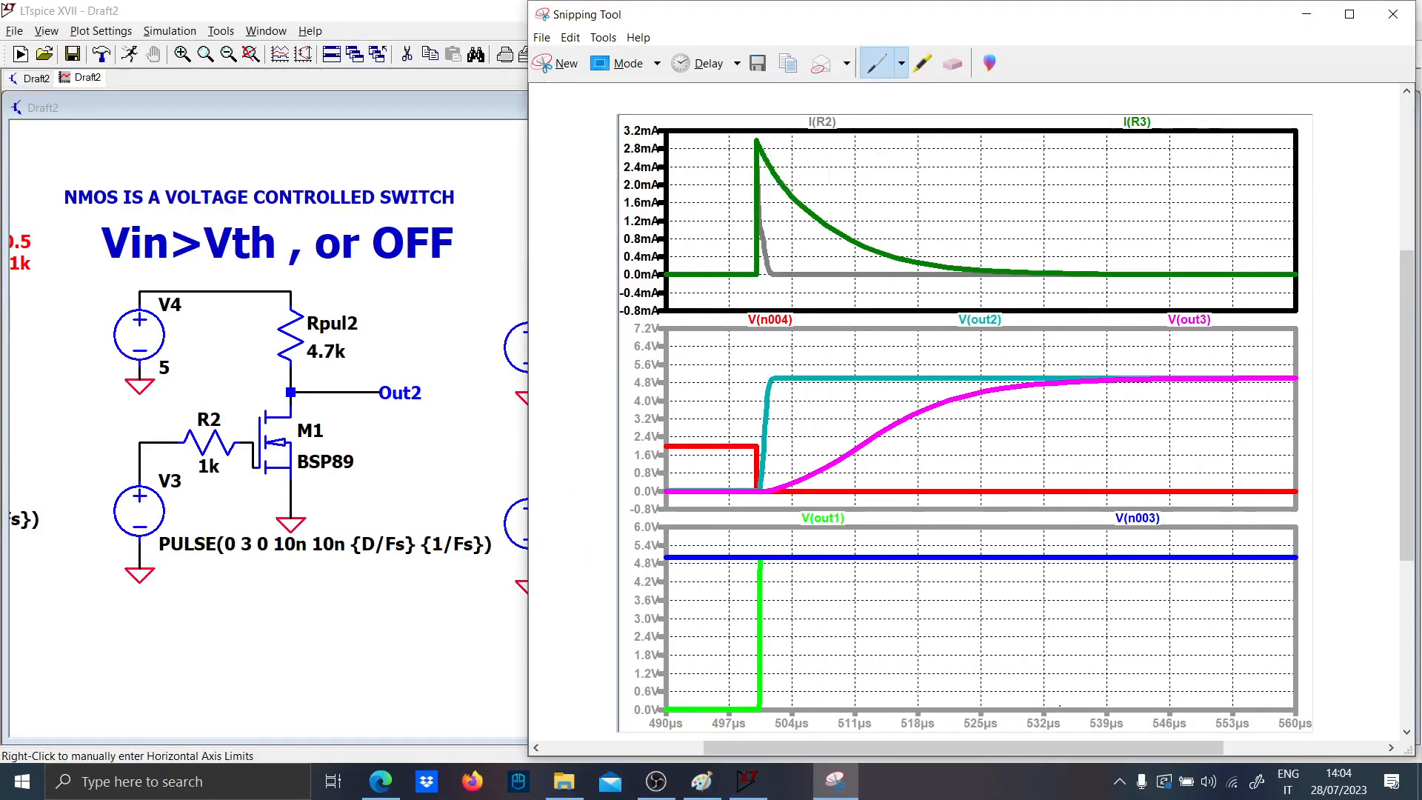
- Switch to Paint, paste the waveform capture and place it over the empty area beside the charge integral
{"action": "left_click", "coordinate": [702, 782]}
{"action": "key", "text": "ctrl+v"}
{"action": "mouse_move", "coordinate": [506, 407]}
{"action": "left_mouse_down"}
{"action": "mouse_move", "coordinate": [1012, 442]}
{"action": "mouse_move", "coordinate": [1089, 432]}
{"action": "mouse_move", "coordinate": [1004, 422]}
{"action": "mouse_move", "coordinate": [1016, 428]}
{"action": "left_mouse_up"}
- Shade the area between the I(R3) and I(R2) curves in red with the brush on the pasted capture
{"action": "left_click", "coordinate": [78, 41]}
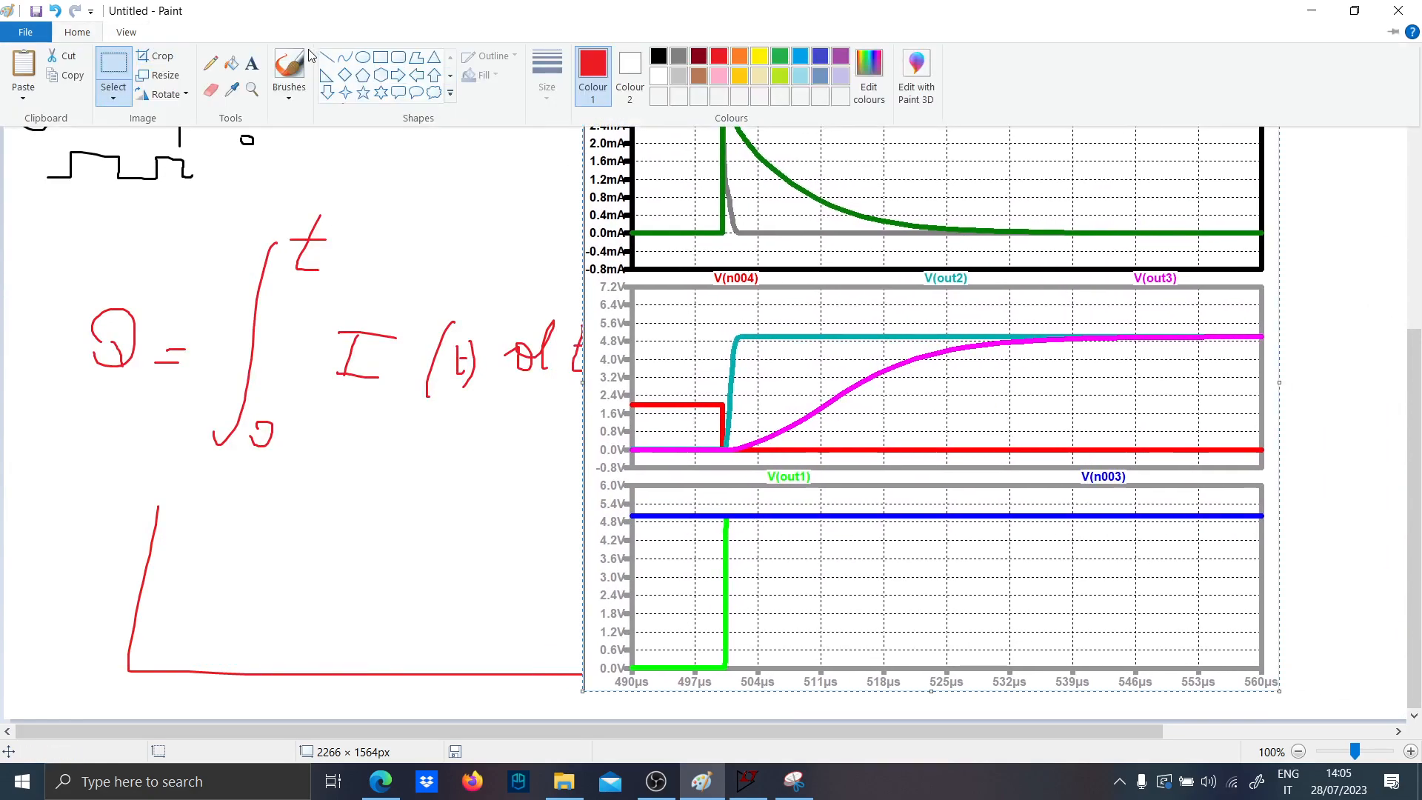
{"action": "left_click", "coordinate": [288, 63]}
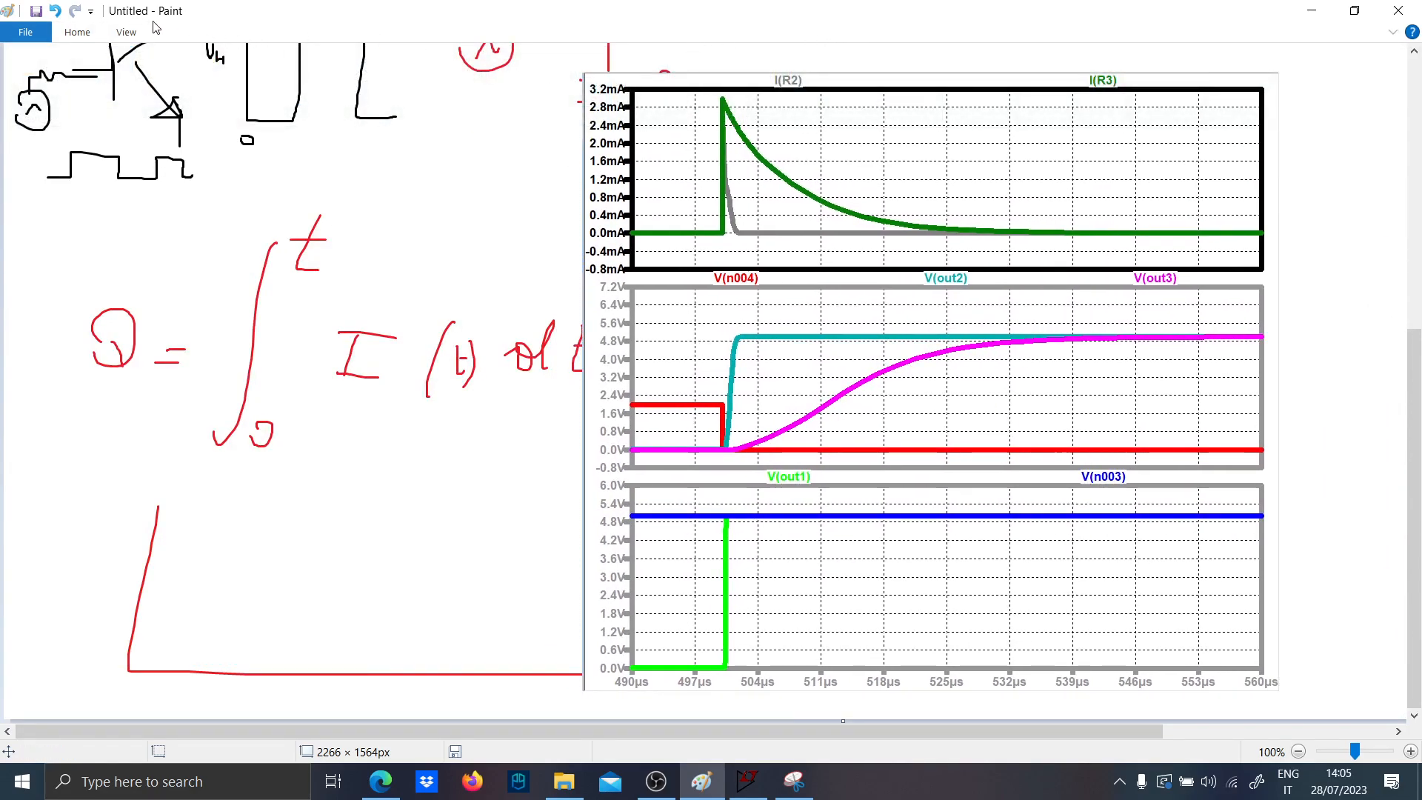
{"action": "left_click", "coordinate": [87, 33]}
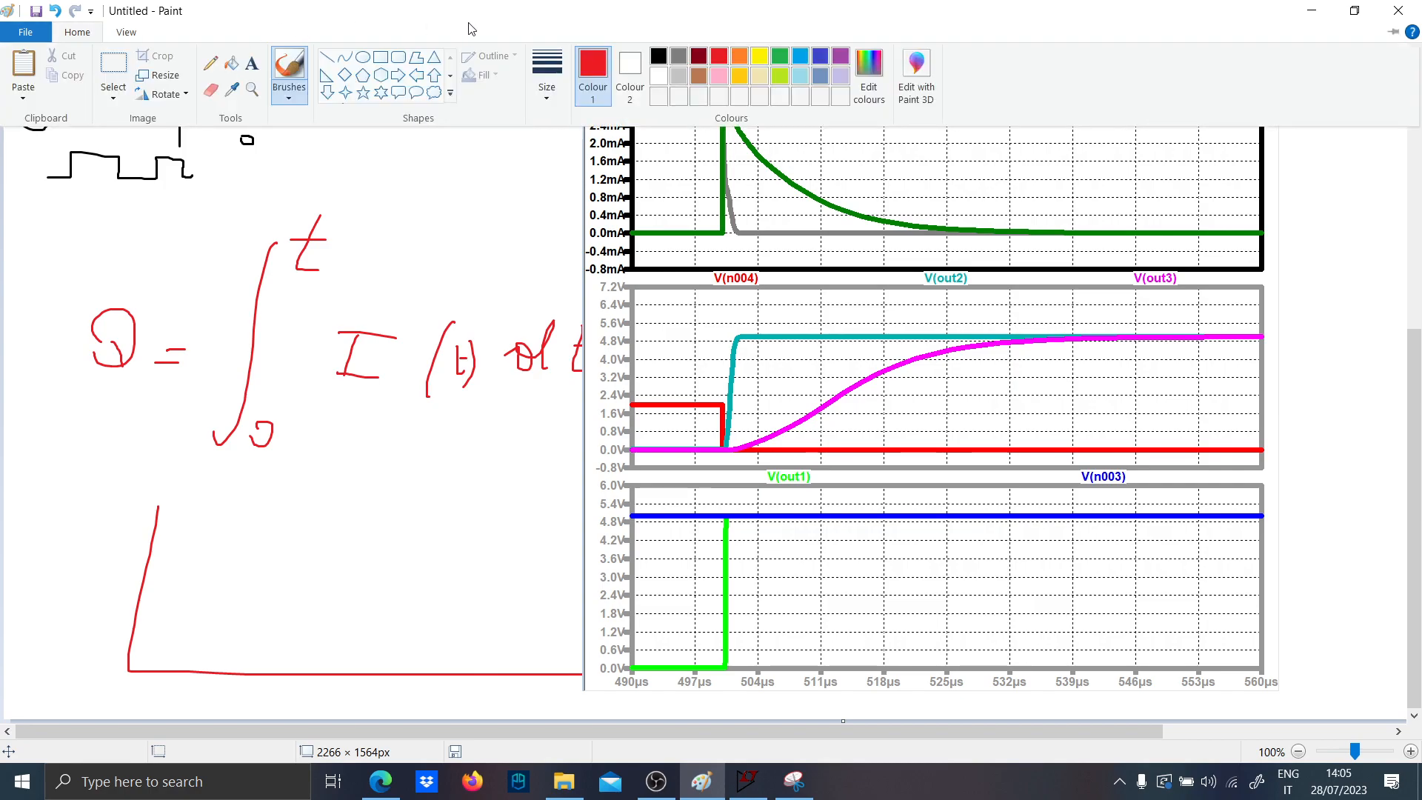
{"action": "left_click", "coordinate": [719, 57]}
{"action": "mouse_move", "coordinate": [738, 157]}
{"action": "left_mouse_down"}
{"action": "mouse_move", "coordinate": [784, 196]}
{"action": "mouse_move", "coordinate": [882, 223]}
{"action": "left_mouse_up"}
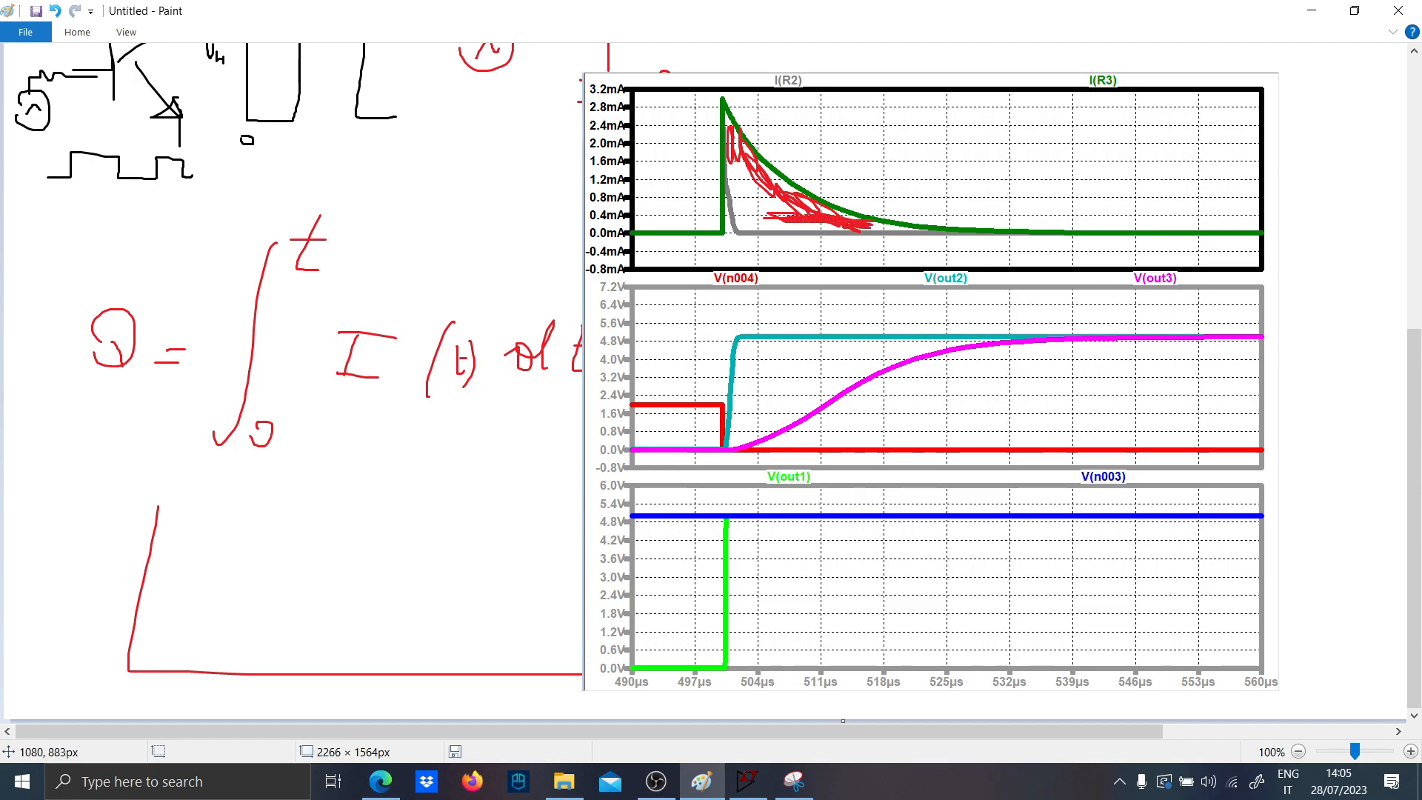
{"action": "mouse_move", "coordinate": [758, 220]}
{"action": "left_mouse_down"}
{"action": "mouse_move", "coordinate": [749, 205]}
{"action": "mouse_move", "coordinate": [774, 208]}
{"action": "mouse_move", "coordinate": [762, 180]}
{"action": "left_mouse_up"}
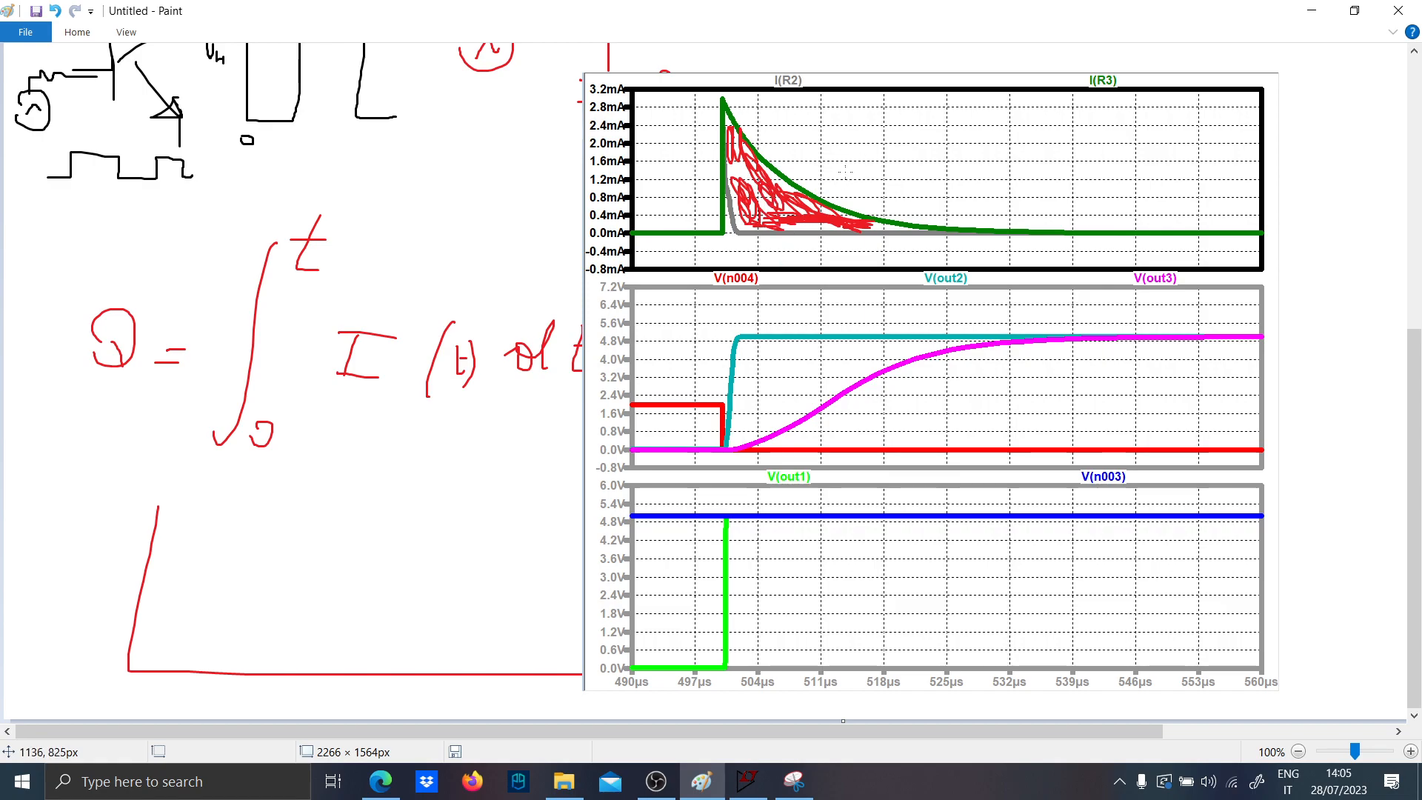
- Handwrite 0 and 0.5ms beneath the zero line of the current plot and 1/x above the decaying curve
{"action": "left_click_drag", "start_coordinate": [704, 252], "coordinate": [713, 255]}
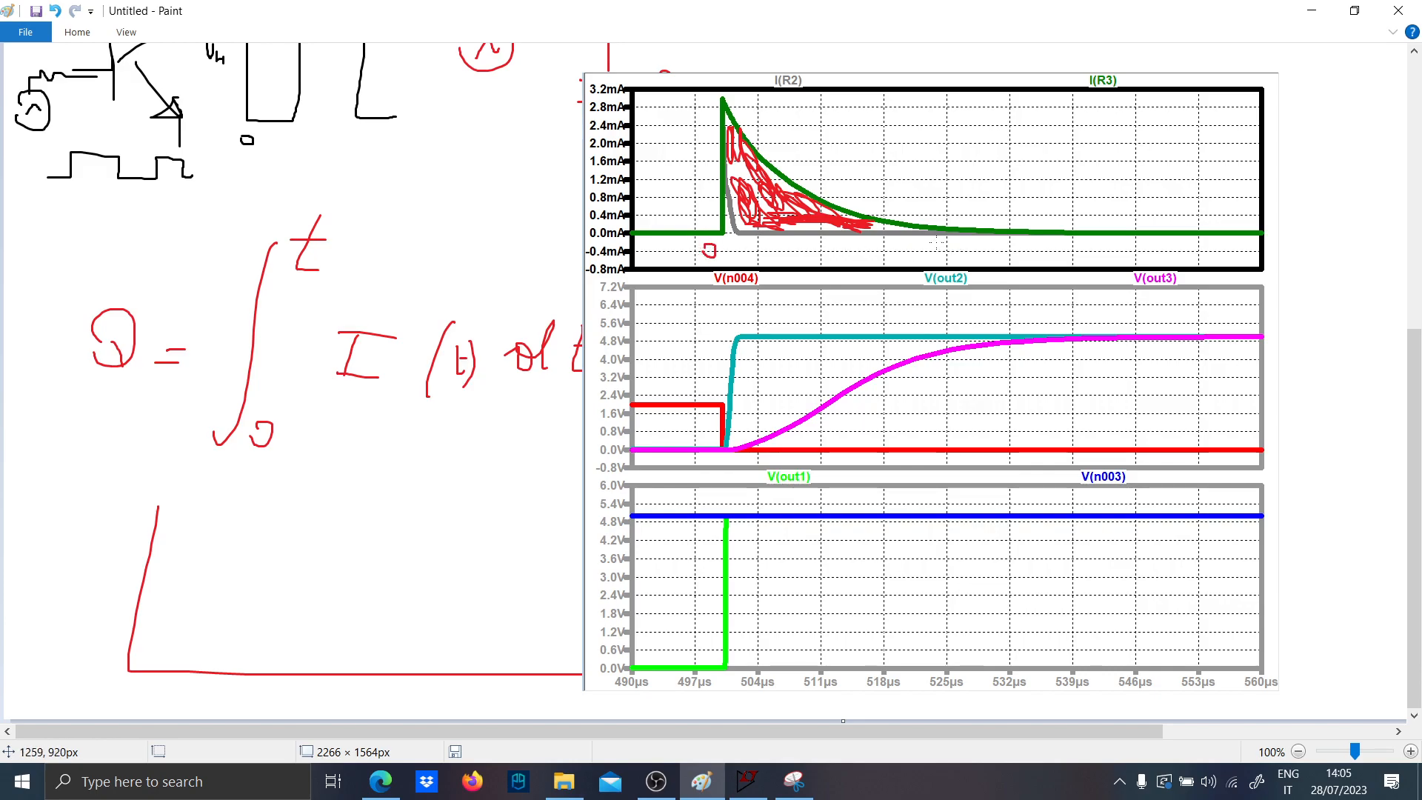
{"action": "left_click_drag", "start_coordinate": [932, 245], "coordinate": [957, 246]}
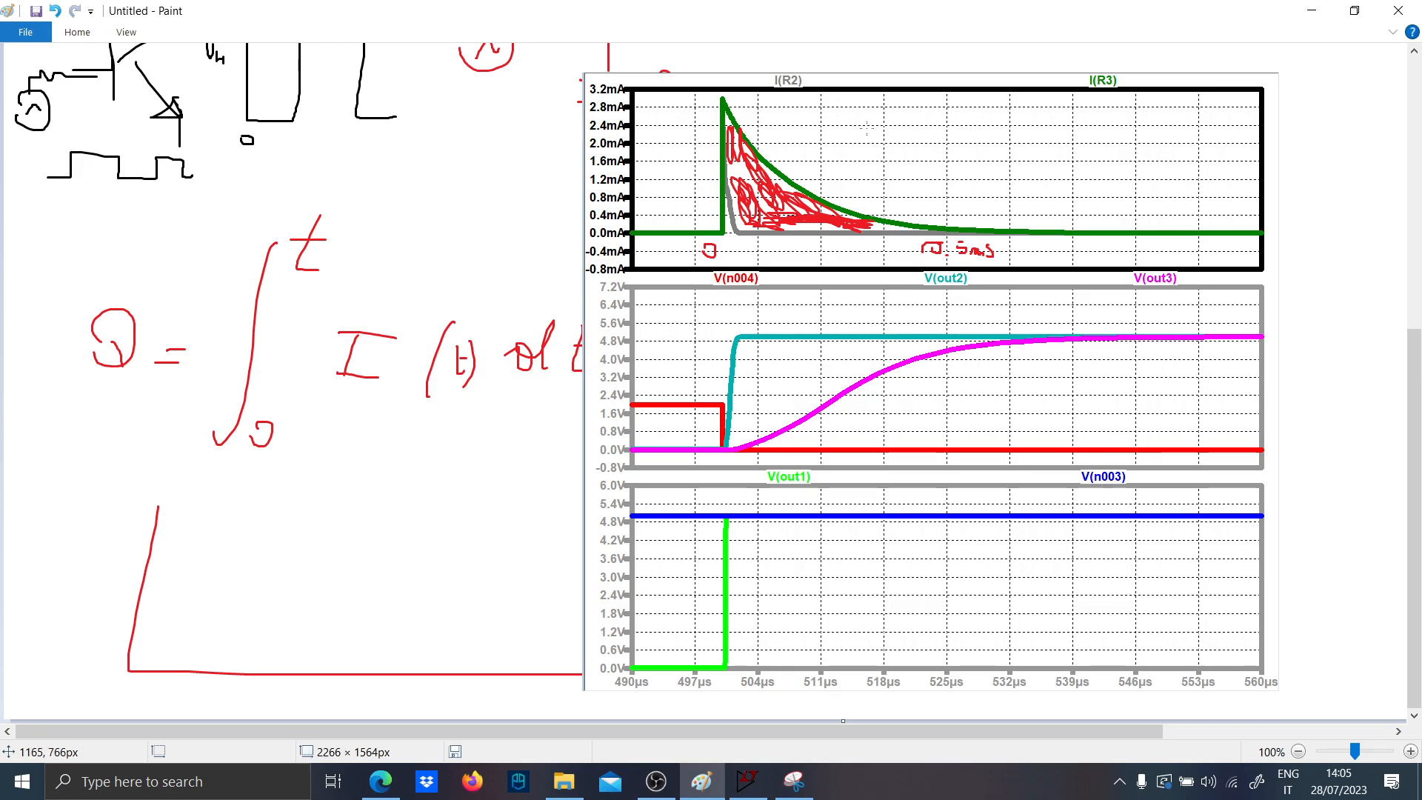
{"action": "left_click_drag", "start_coordinate": [877, 144], "coordinate": [917, 147]}
{"action": "left_click_drag", "start_coordinate": [906, 152], "coordinate": [885, 169]}
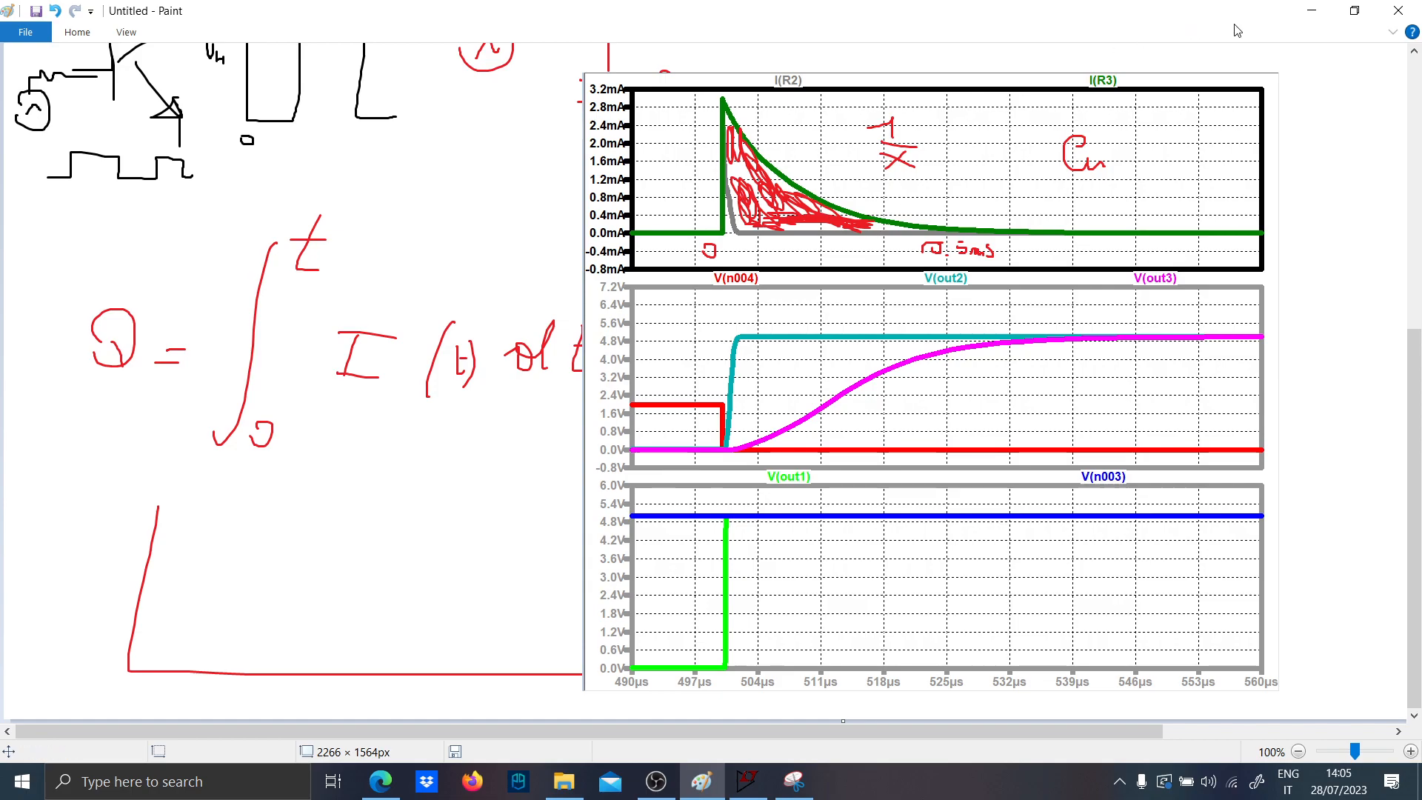
- Minimize Paint to return to LTspice and widen the waveform time range to 330–630 µs
{"action": "left_click", "coordinate": [1312, 11]}
{"action": "left_click", "coordinate": [450, 400]}
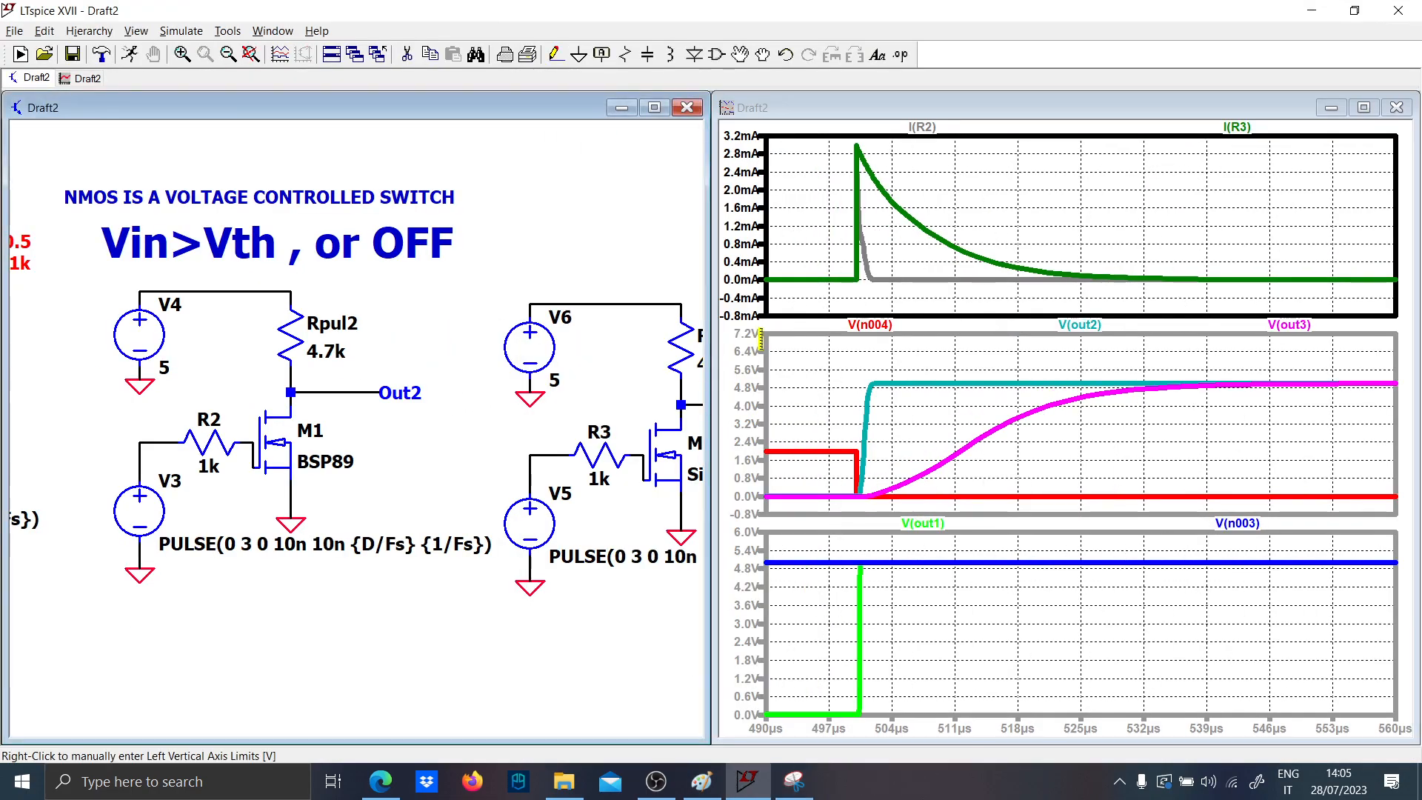
{"action": "scroll", "coordinate": [537, 349], "scroll_direction": "down", "scroll_amount": 1}
{"action": "scroll", "coordinate": [472, 341], "scroll_direction": "down", "scroll_amount": 1}
{"action": "left_click_drag", "start_coordinate": [474, 342], "coordinate": [407, 393]}
{"action": "scroll", "coordinate": [393, 330], "scroll_direction": "up", "scroll_amount": 2}
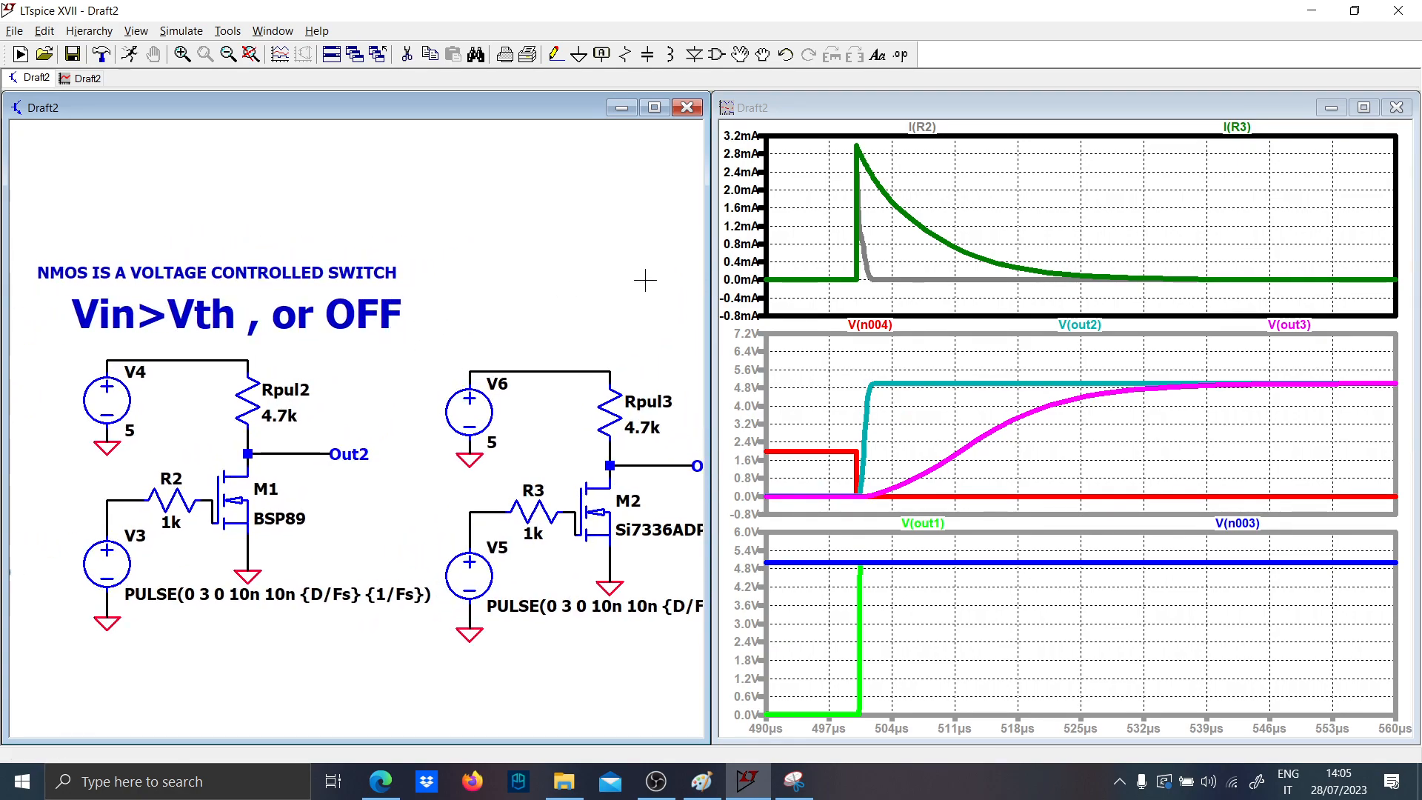
{"action": "right_click", "coordinate": [831, 305]}
{"action": "left_click", "coordinate": [859, 320]}
{"action": "left_click_drag", "start_coordinate": [954, 243], "coordinate": [880, 132]}
- Review the 2N2222, BSP89 and Si7336ADP level shifter circuits across the schematic
{"action": "left_click_drag", "start_coordinate": [352, 429], "coordinate": [474, 394]}
{"action": "scroll", "coordinate": [453, 479], "scroll_direction": "down", "scroll_amount": 1}
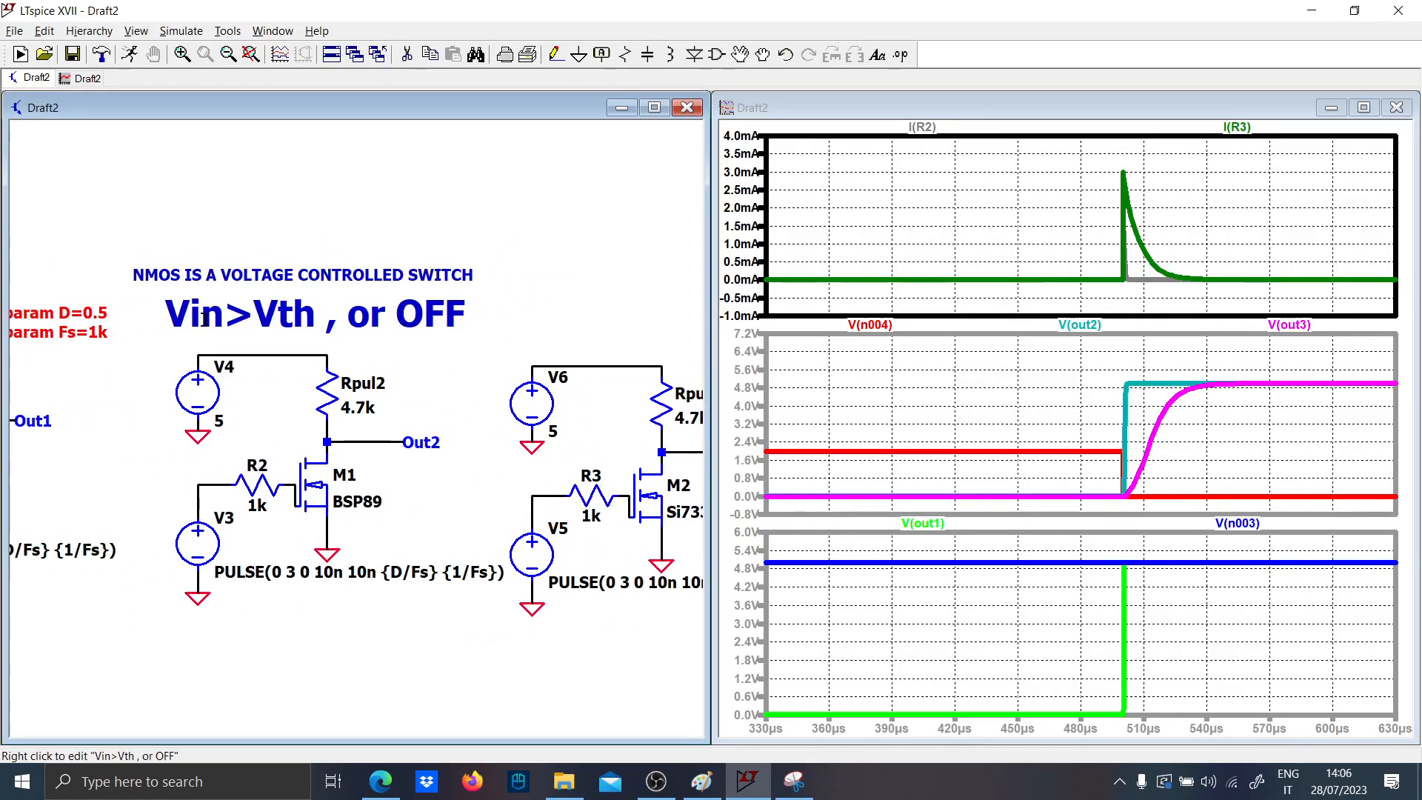
{"action": "left_click_drag", "start_coordinate": [469, 445], "coordinate": [340, 448]}
{"action": "left_click_drag", "start_coordinate": [308, 498], "coordinate": [430, 433]}
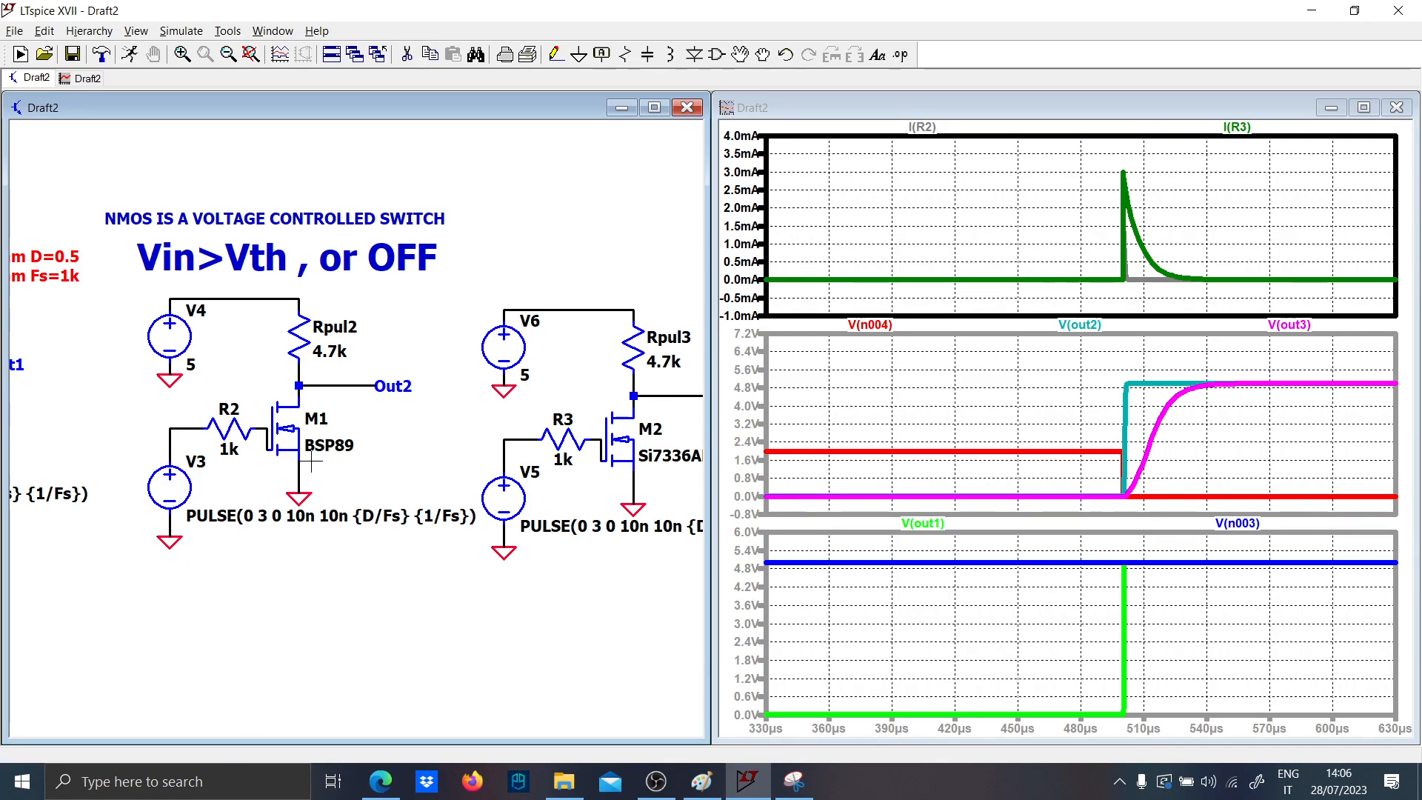
{"action": "left_click_drag", "start_coordinate": [448, 478], "coordinate": [579, 488]}
{"action": "left_click_drag", "start_coordinate": [238, 494], "coordinate": [379, 506]}
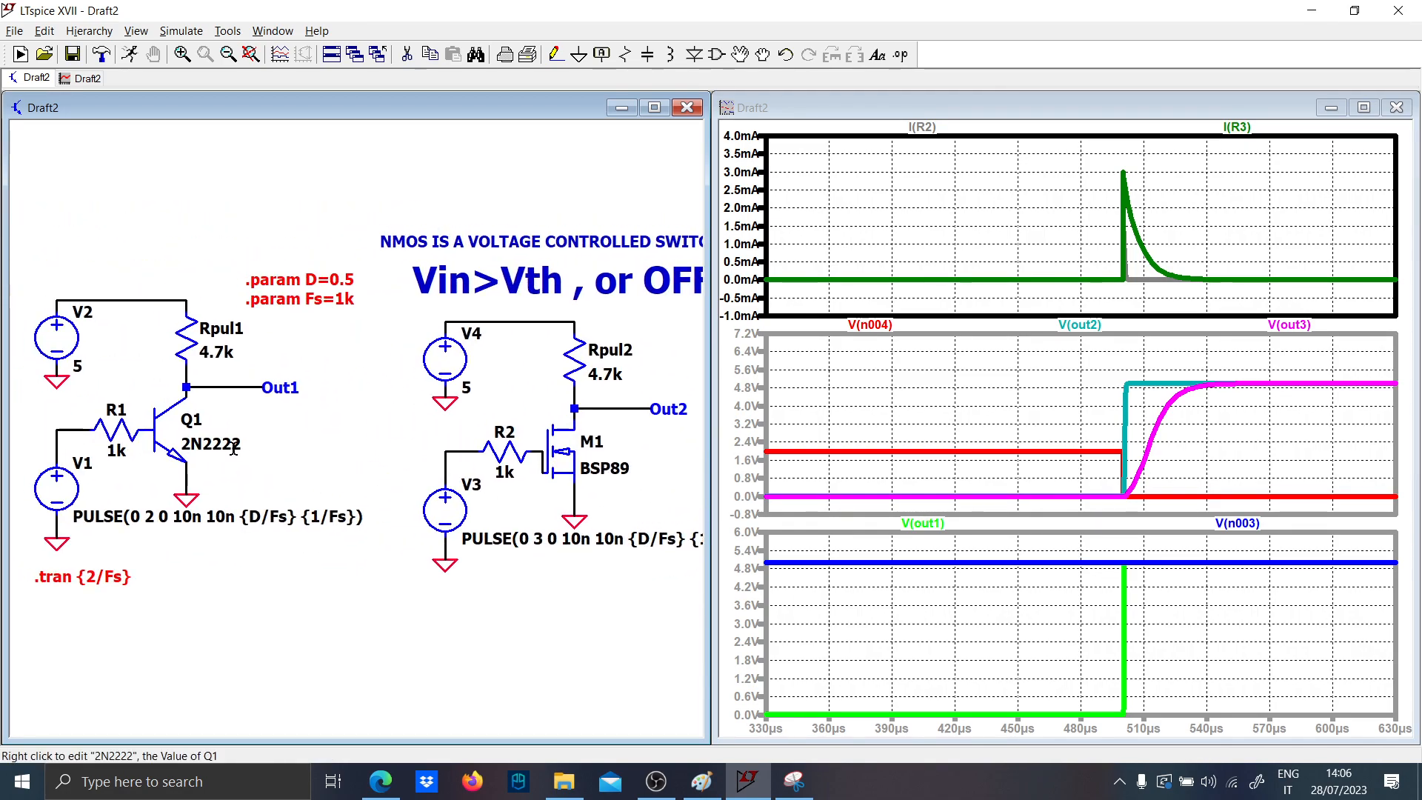
{"action": "left_click_drag", "start_coordinate": [629, 503], "coordinate": [448, 485]}
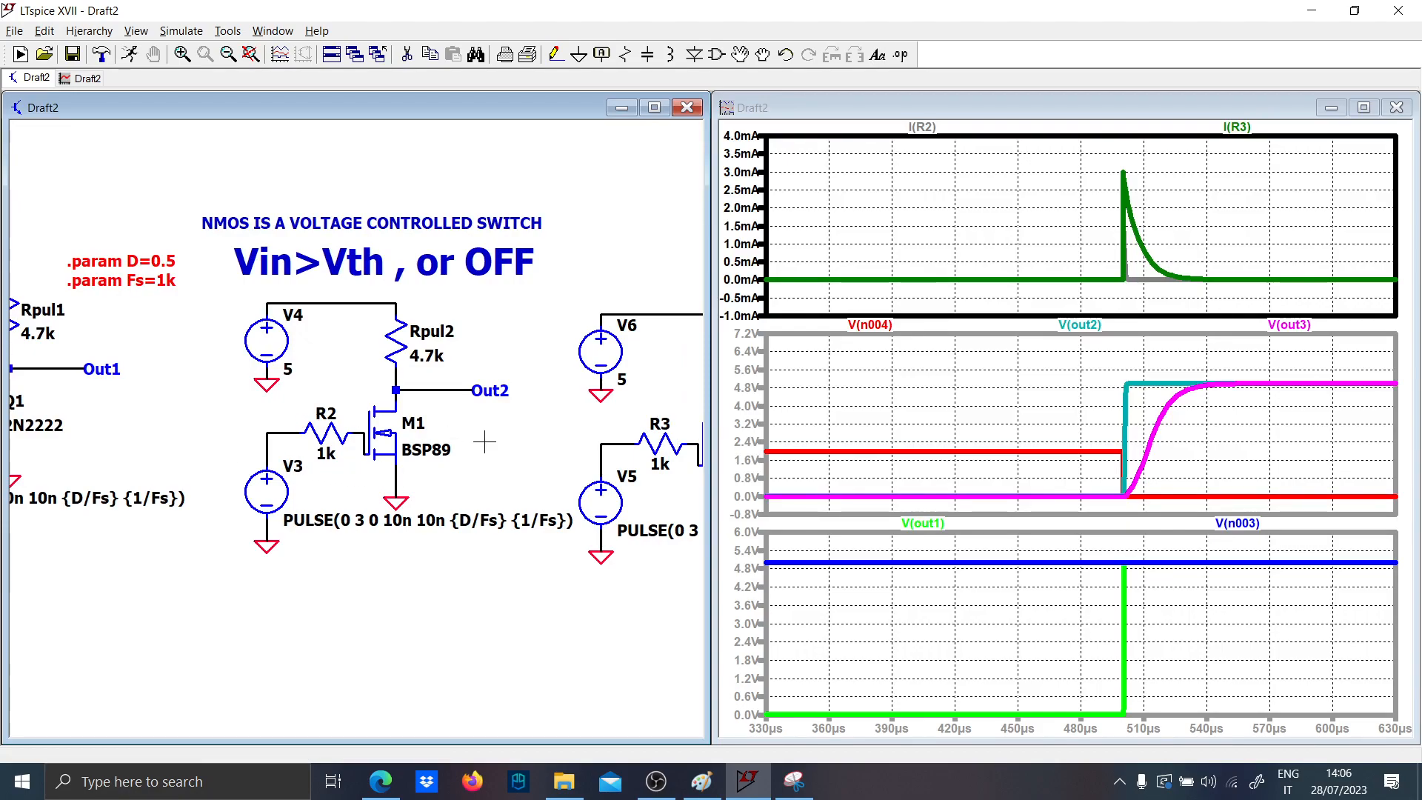
{"action": "left_click_drag", "start_coordinate": [510, 450], "coordinate": [370, 485]}
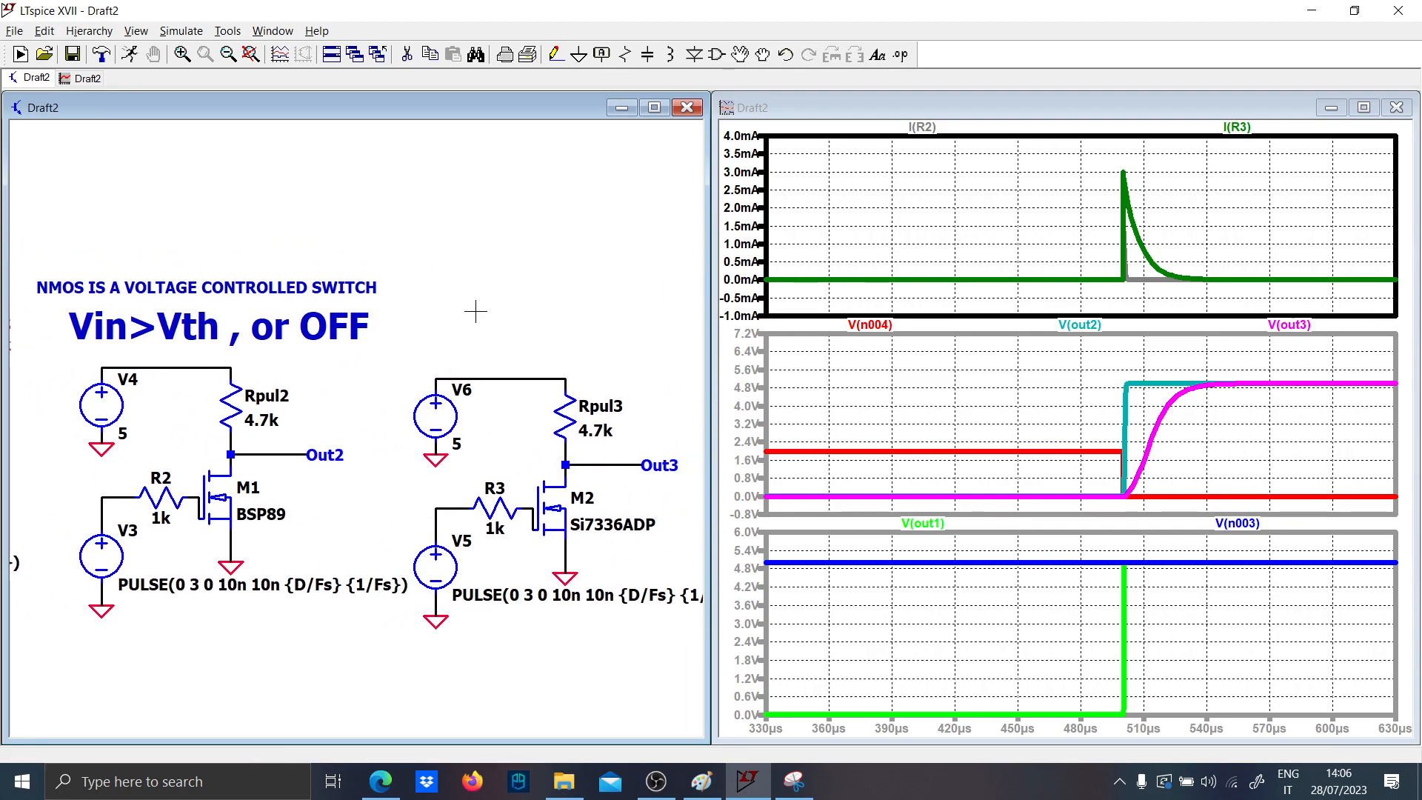
- Add the comment "It is dependent from the Gate Charge" just below the "Vin>Vth , or OFF" heading
{"action": "left_click_drag", "start_coordinate": [226, 390], "coordinate": [194, 431]}
{"action": "key", "text": "t"}
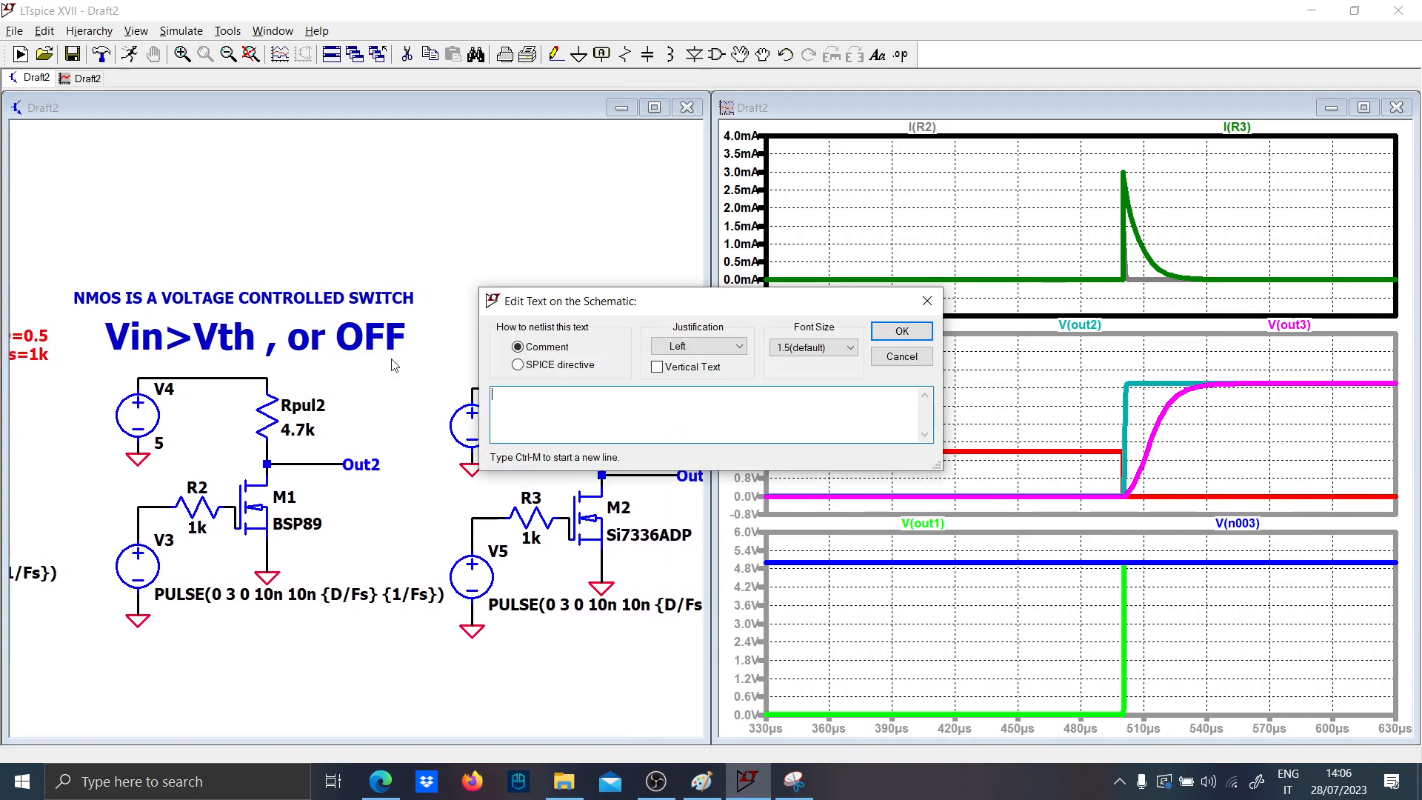
{"action": "key", "text": "Caps_Lock"}
{"action": "type", "text": "I"}
{"action": "key", "text": "Caps_Lock"}
{"action": "type", "text": "t is depende"}
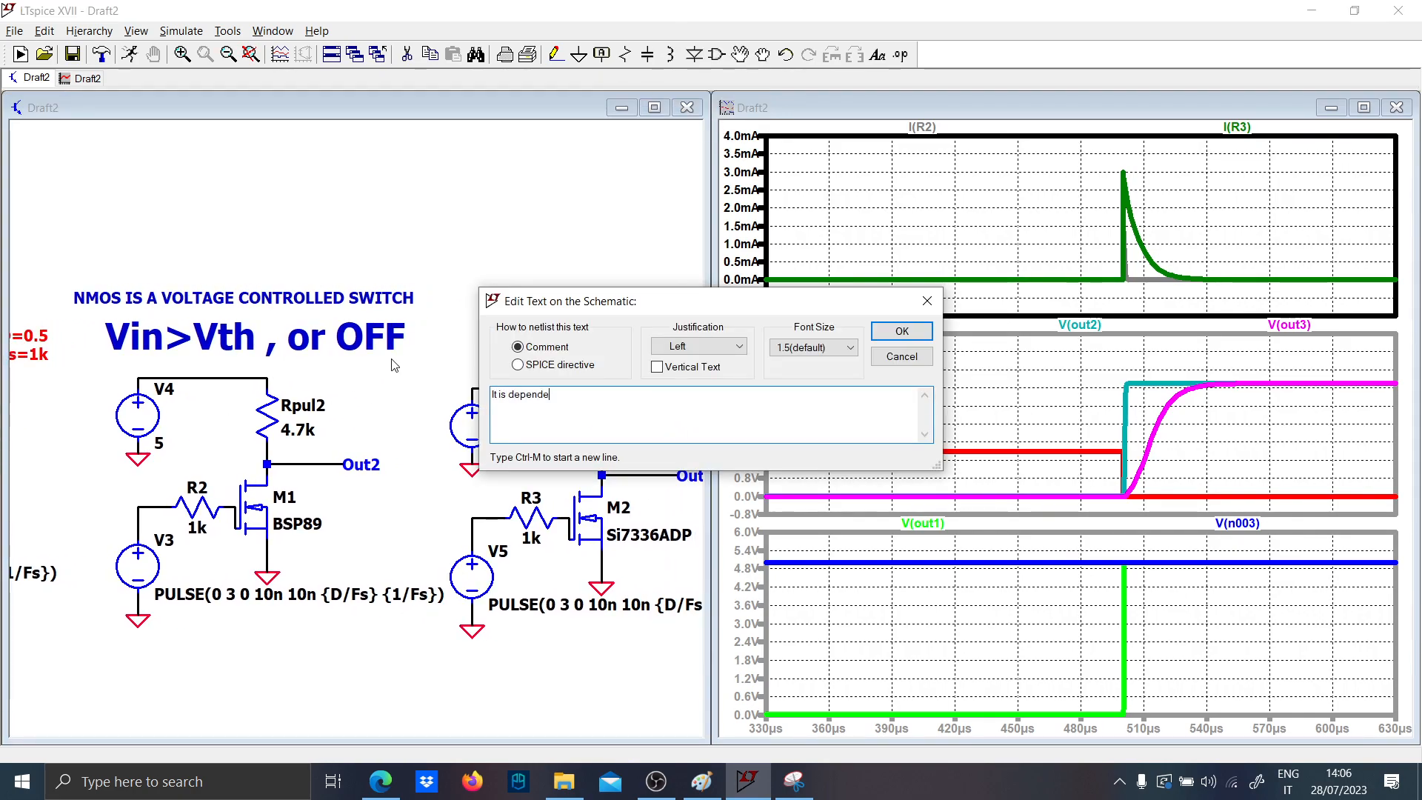
{"action": "type", "text": "nt from the"}
{"action": "key", "text": "Caps_Lock"}
{"action": "type", "text": "G"}
{"action": "key", "text": "Caps_Lock"}
{"action": "type", "text": "ate "}
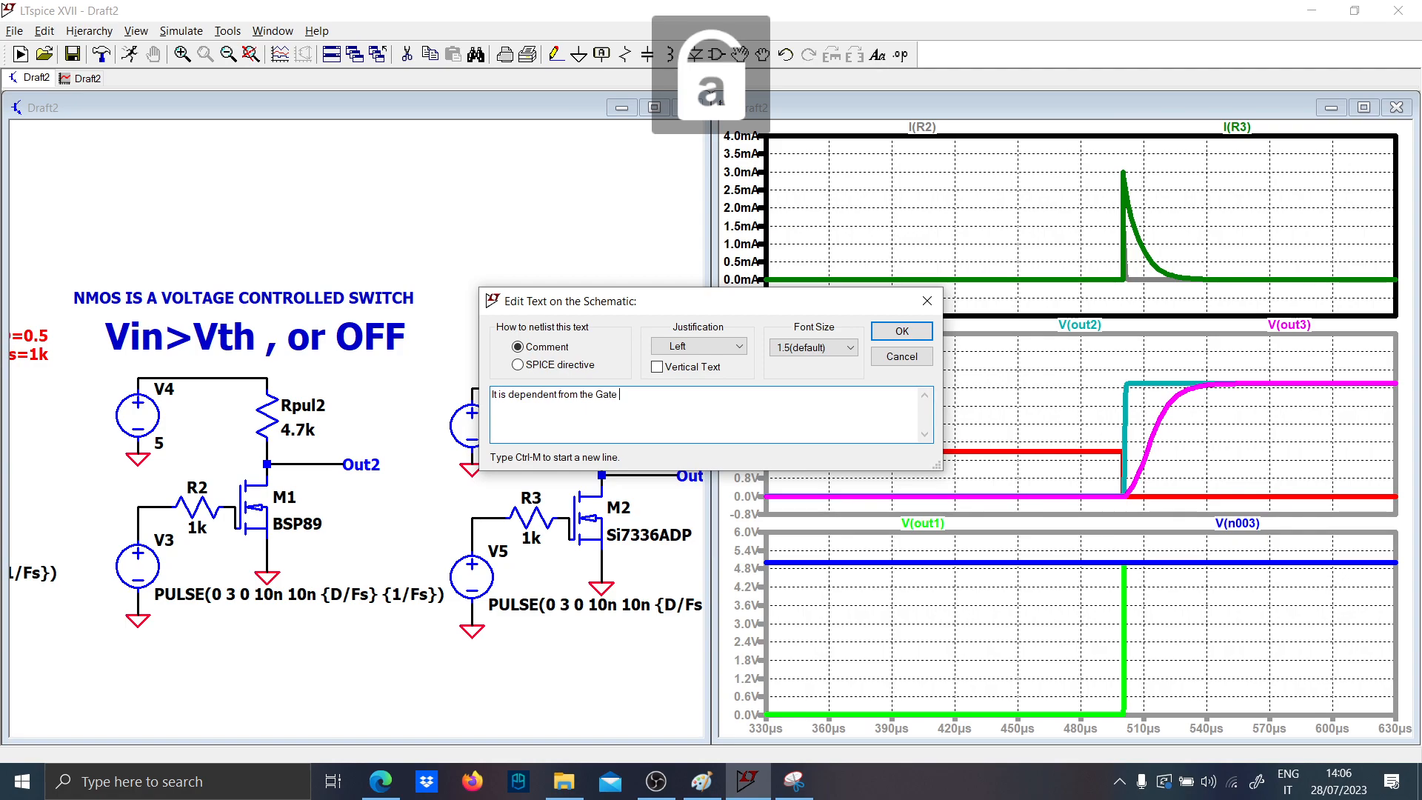
{"action": "type", "text": "Charge"}
{"action": "key", "text": "Return"}
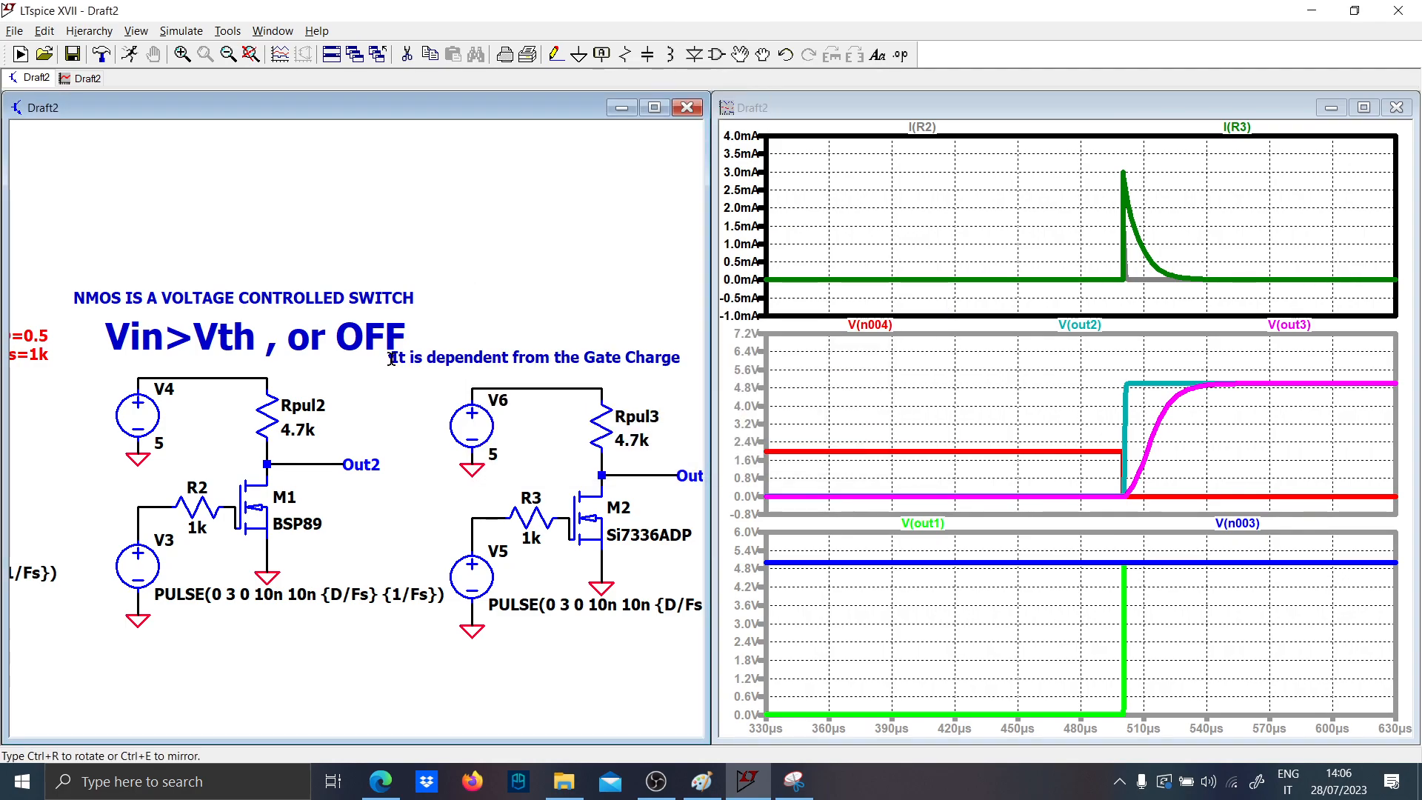
{"action": "left_click", "coordinate": [339, 363]}
- Add the comment "9nC" beside the BSP89 transistor M1
{"action": "scroll", "coordinate": [413, 466], "scroll_direction": "down", "scroll_amount": 1}
{"action": "scroll", "coordinate": [426, 463], "scroll_direction": "up", "scroll_amount": 3}
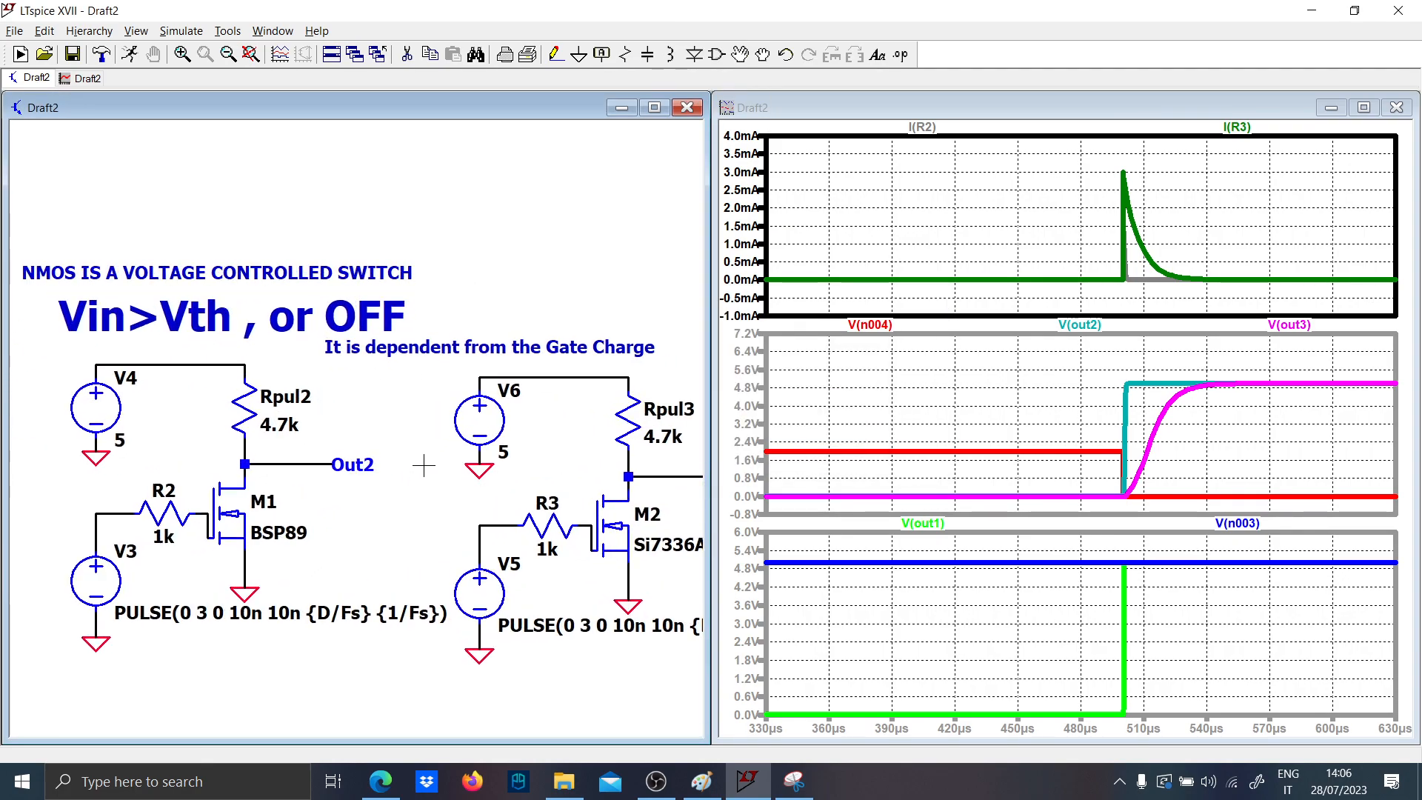
{"action": "type", "text": "t9n"}
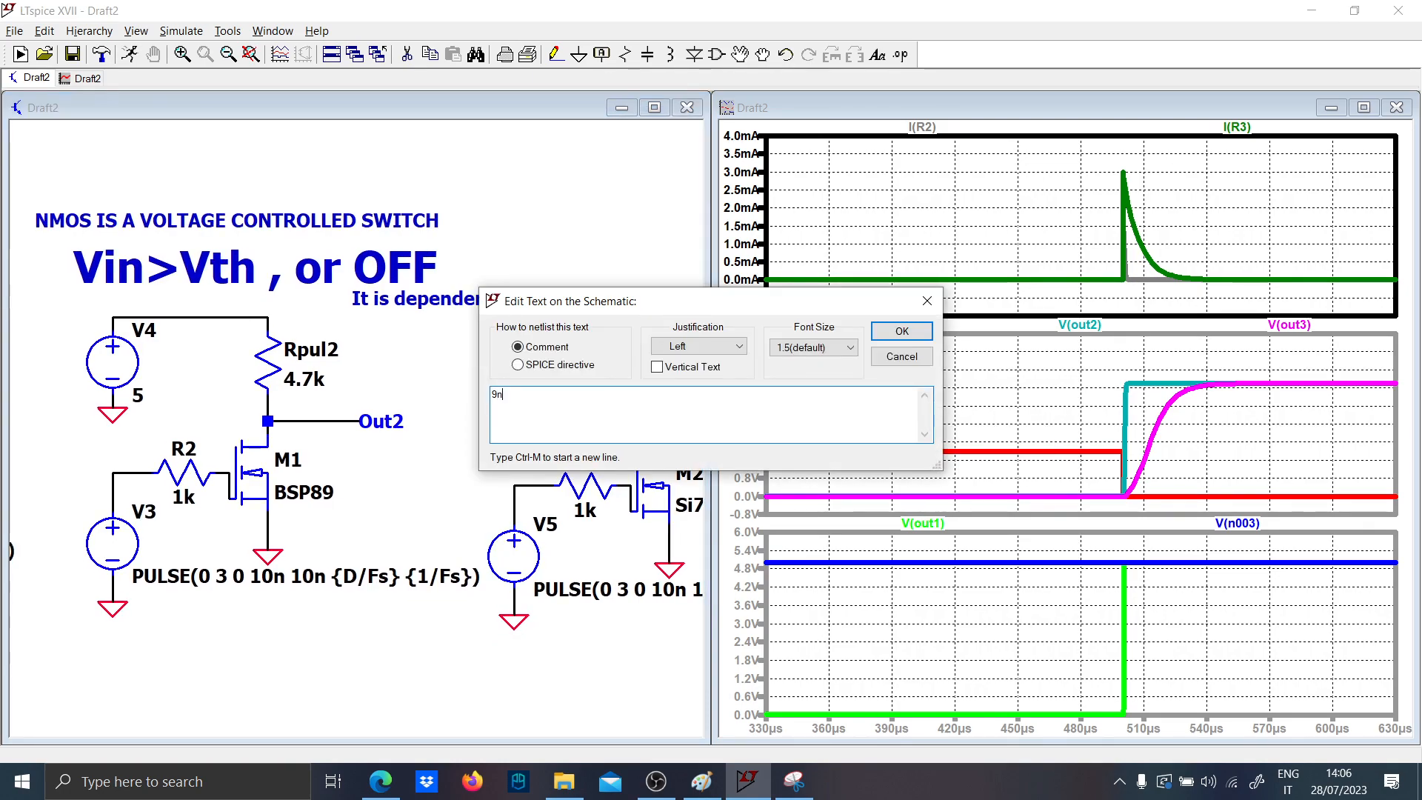
{"action": "key", "text": "Caps_Lock"}
{"action": "type", "text": "C"}
{"action": "key", "text": "Caps_Lock"}
{"action": "key", "text": "Return"}
{"action": "left_click", "coordinate": [335, 461]}
- Add the comment "36nC" beside the Si7336ADP transistor M2, above R3
{"action": "type", "text": "t"}
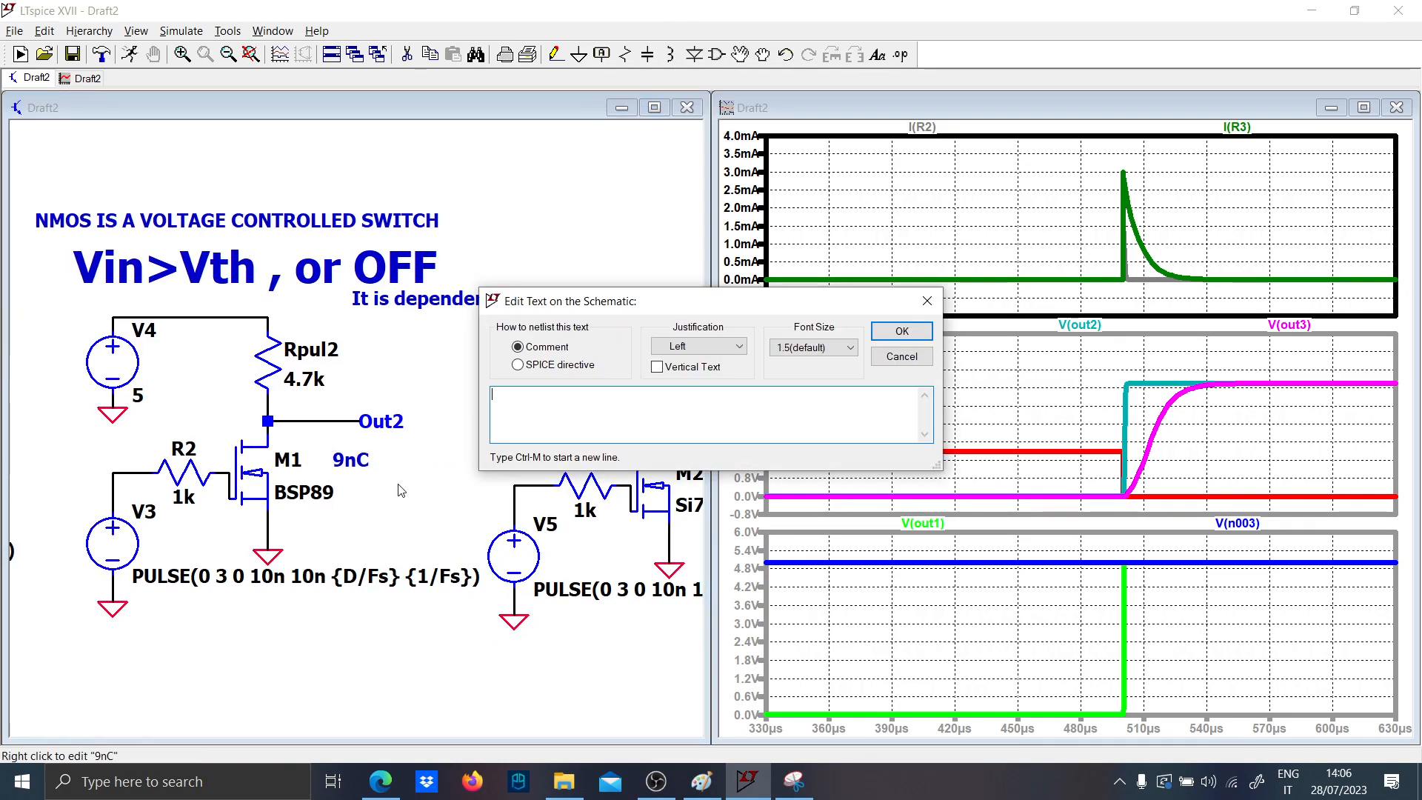
{"action": "type", "text": "36"}
{"action": "key", "text": "Caps_Lock"}
{"action": "type", "text": "N"}
{"action": "key", "text": "Caps_Lock"}
{"action": "key", "text": "Caps_Lock"}
{"action": "type", "text": "C"}
{"action": "key", "text": "BackSpace"}
{"action": "key", "text": "BackSpace"}
{"action": "key", "text": "Caps_Lock"}
{"action": "type", "text": "n"}
{"action": "key", "text": "Caps_Lock"}
{"action": "type", "text": "C"}
{"action": "key", "text": "Caps_Lock"}
{"action": "key", "text": "Return"}
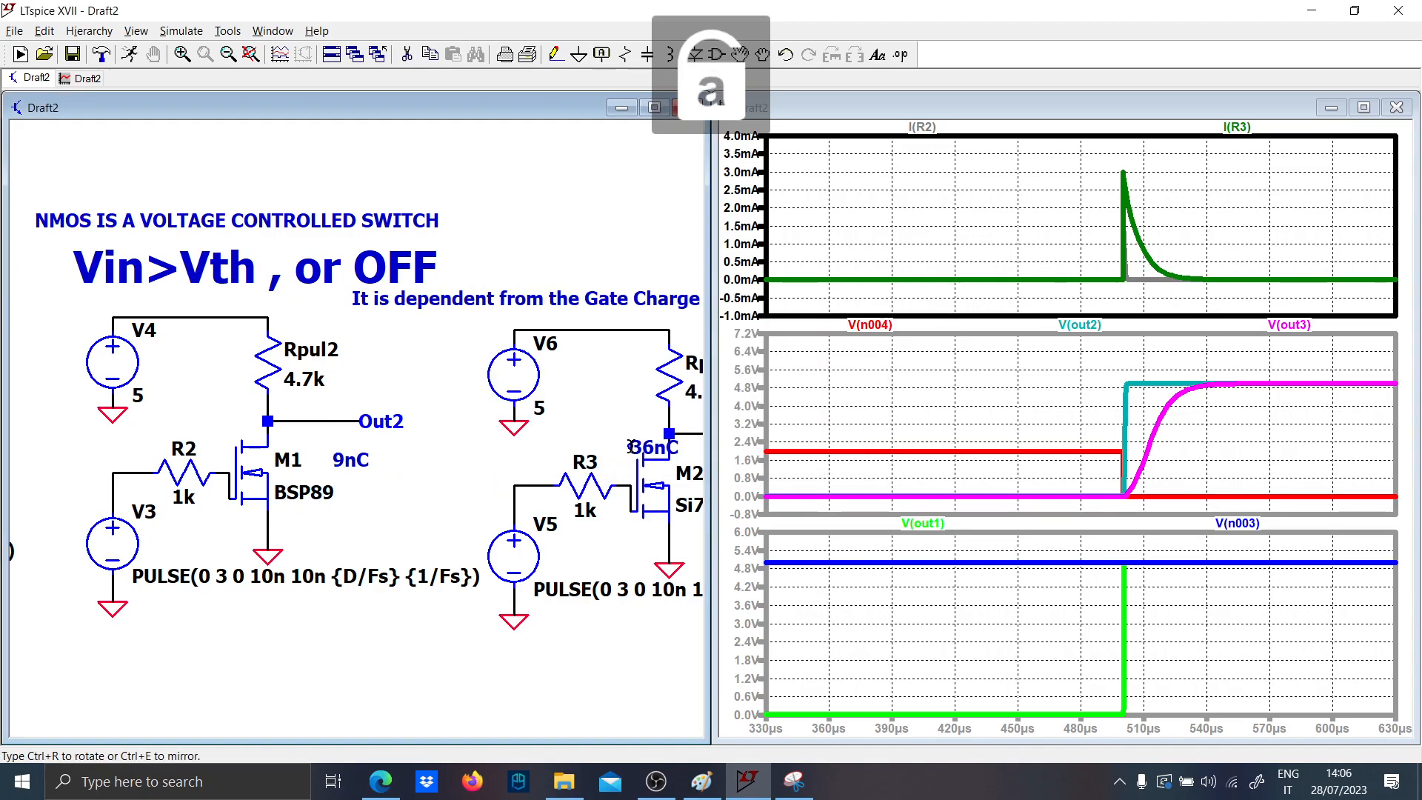
{"action": "left_click", "coordinate": [595, 426]}
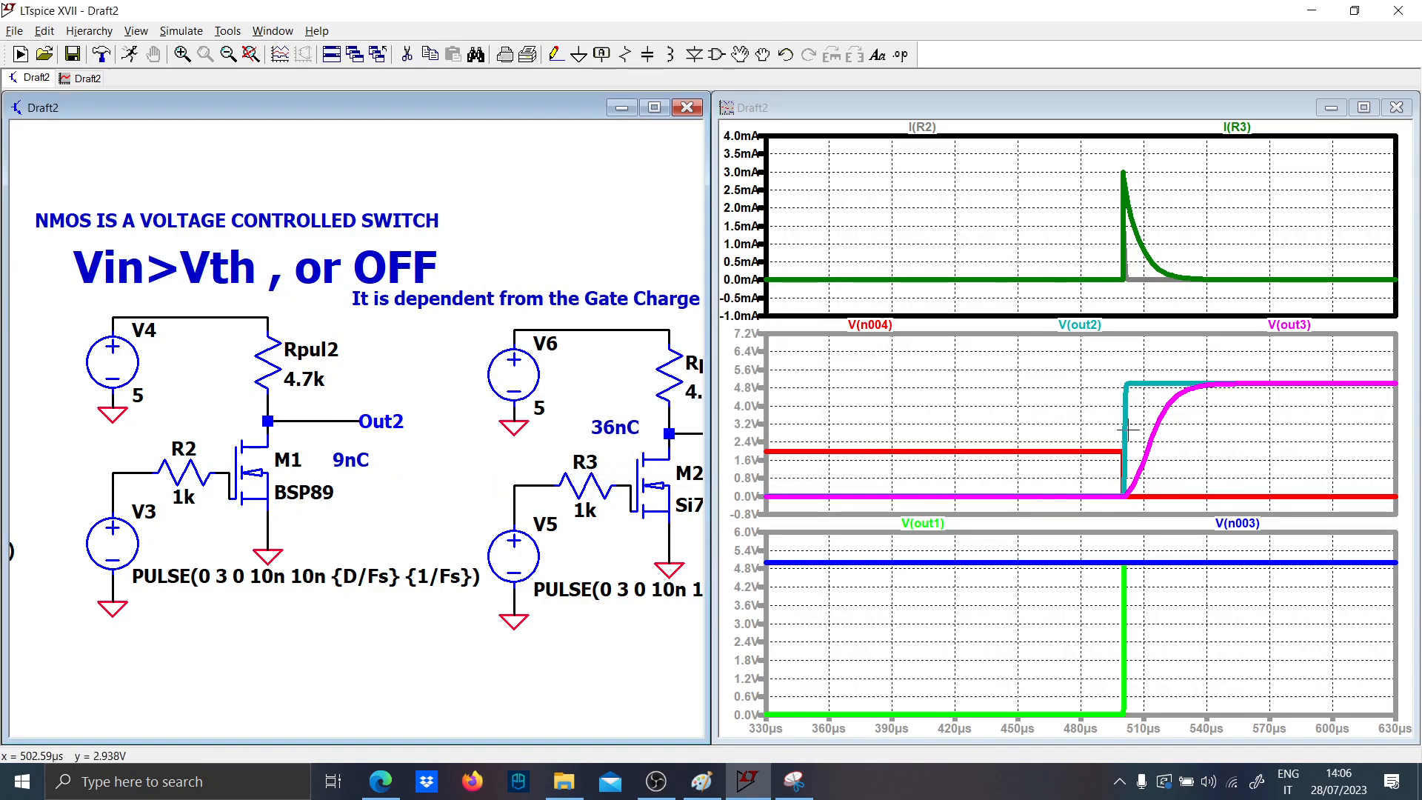
- Delete the plot pane containing the I(R2) and I(R3) currents
{"action": "right_click", "coordinate": [1010, 192]}
{"action": "left_click", "coordinate": [1084, 304]}
{"action": "scroll", "coordinate": [426, 450], "scroll_direction": "down", "scroll_amount": 4}
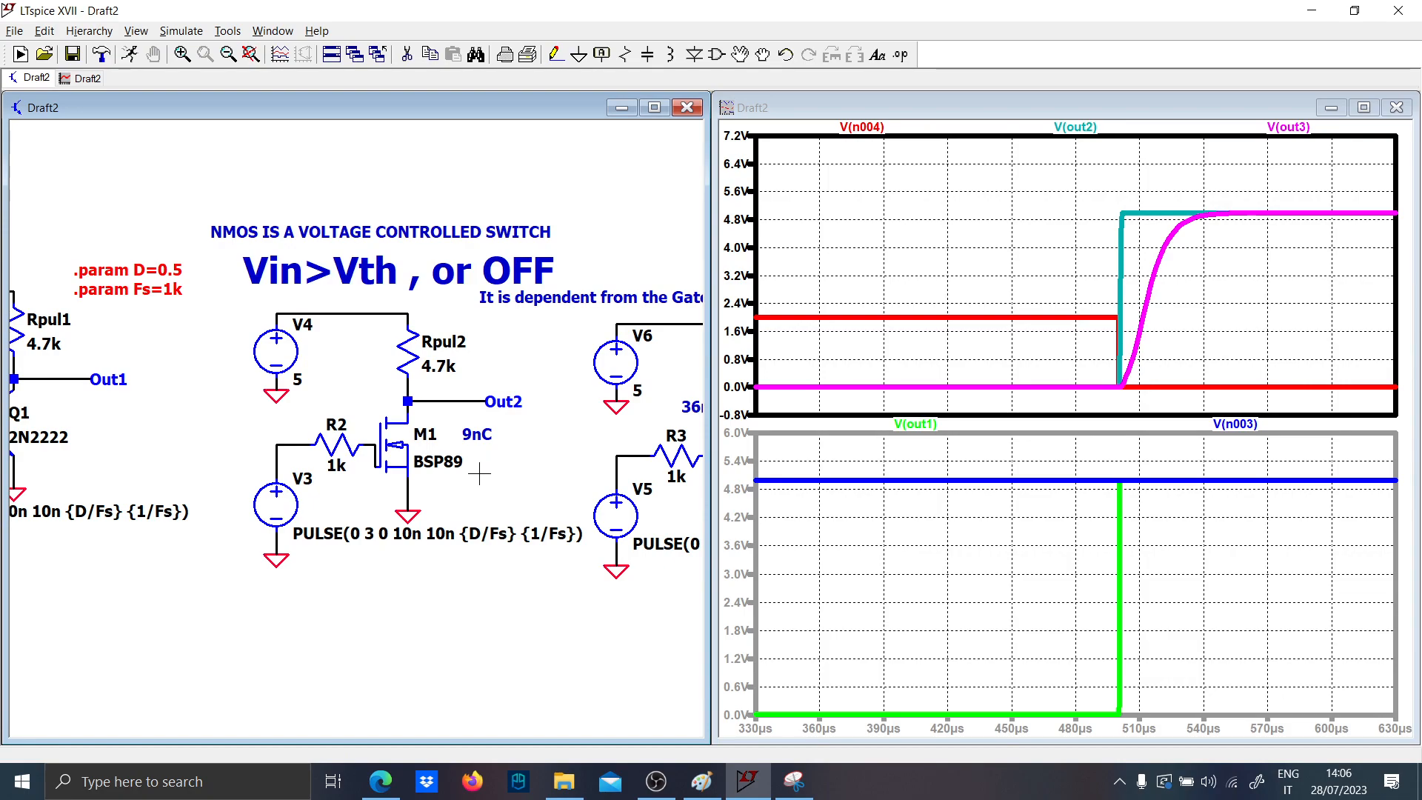
- Add the comment "NON INVERTING LEVEL SHIFTER?" beneath the NPN and first NMOS circuits
{"action": "scroll", "coordinate": [426, 451], "scroll_direction": "up", "scroll_amount": 3}
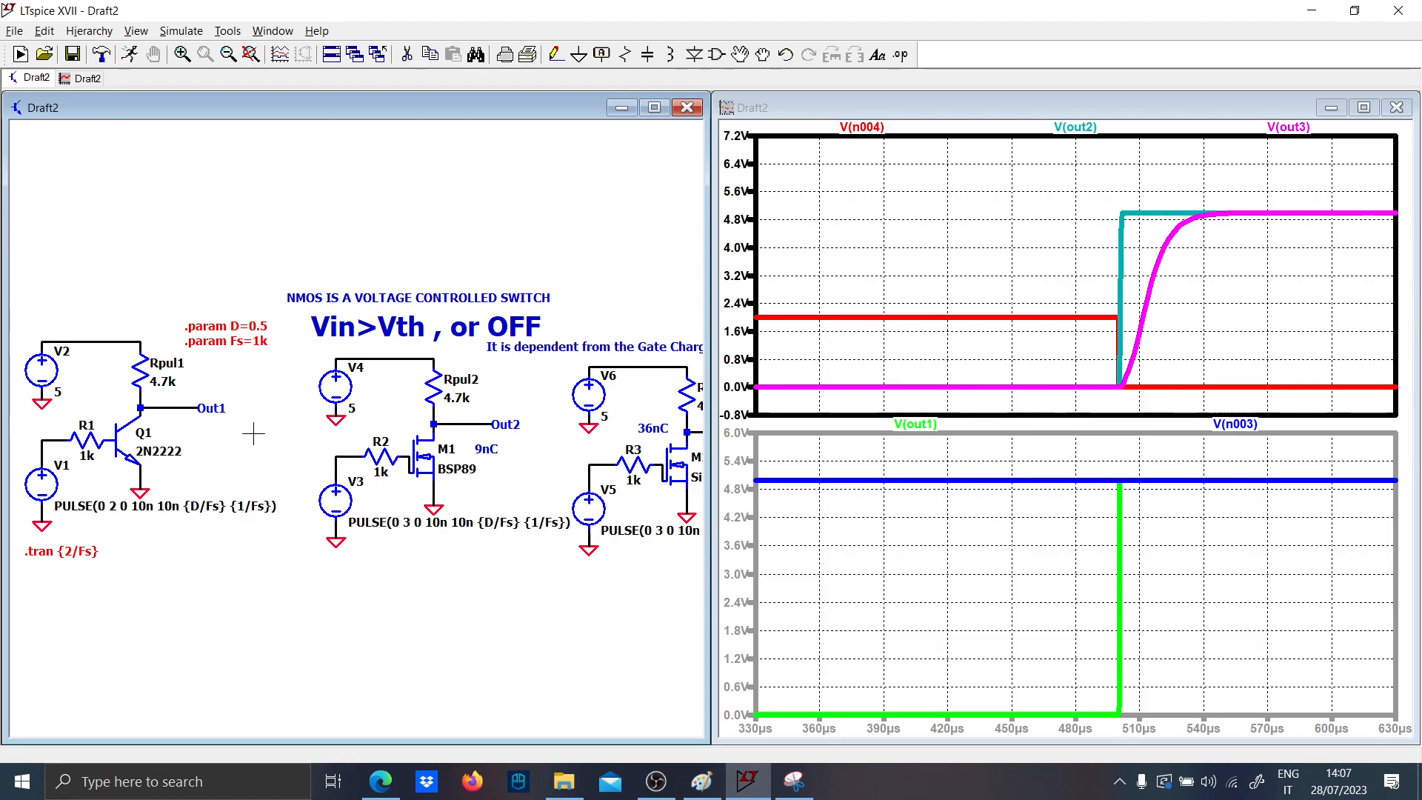
{"action": "key", "text": "t"}
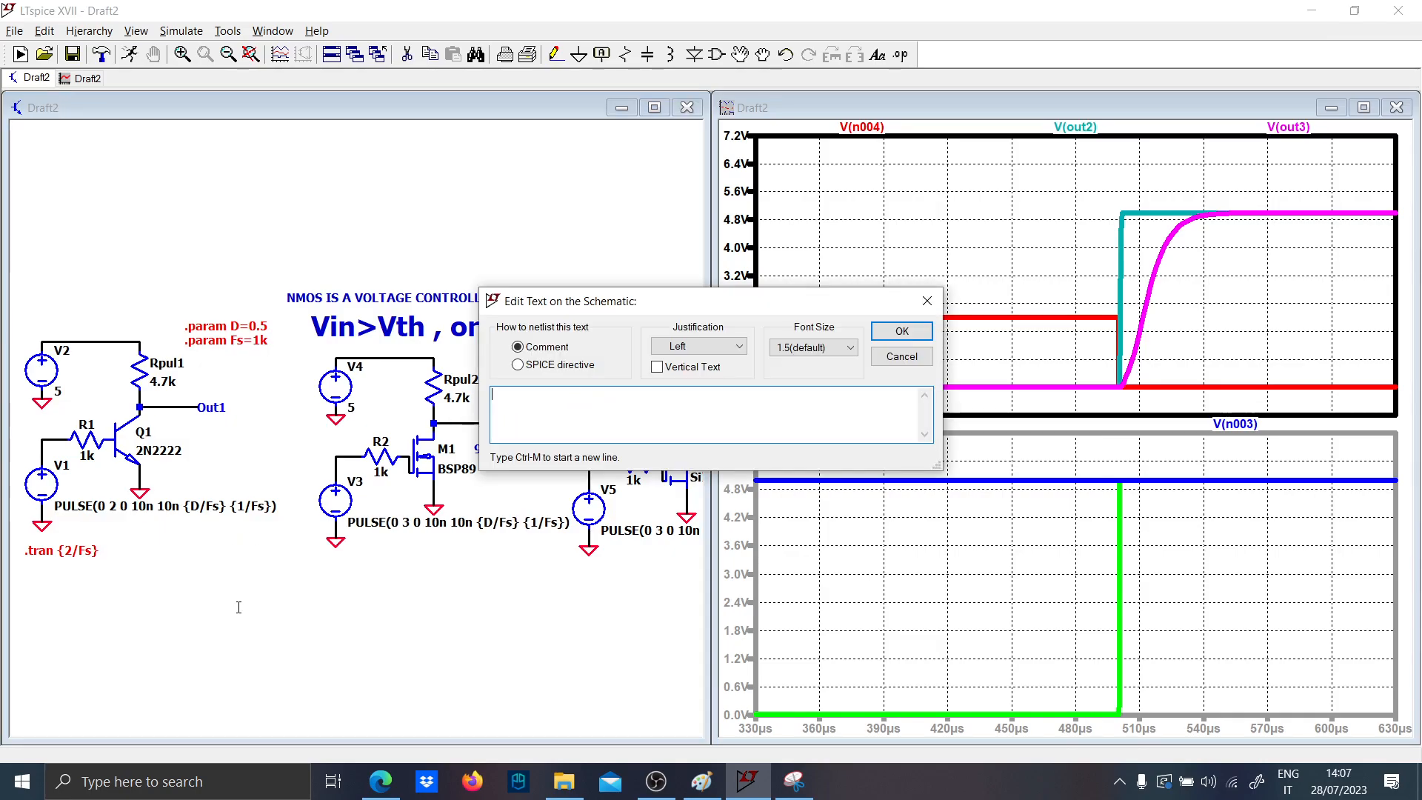
{"action": "key", "text": "Caps_Lock"}
{"action": "type", "text": "NON INVERTING LEVE"}
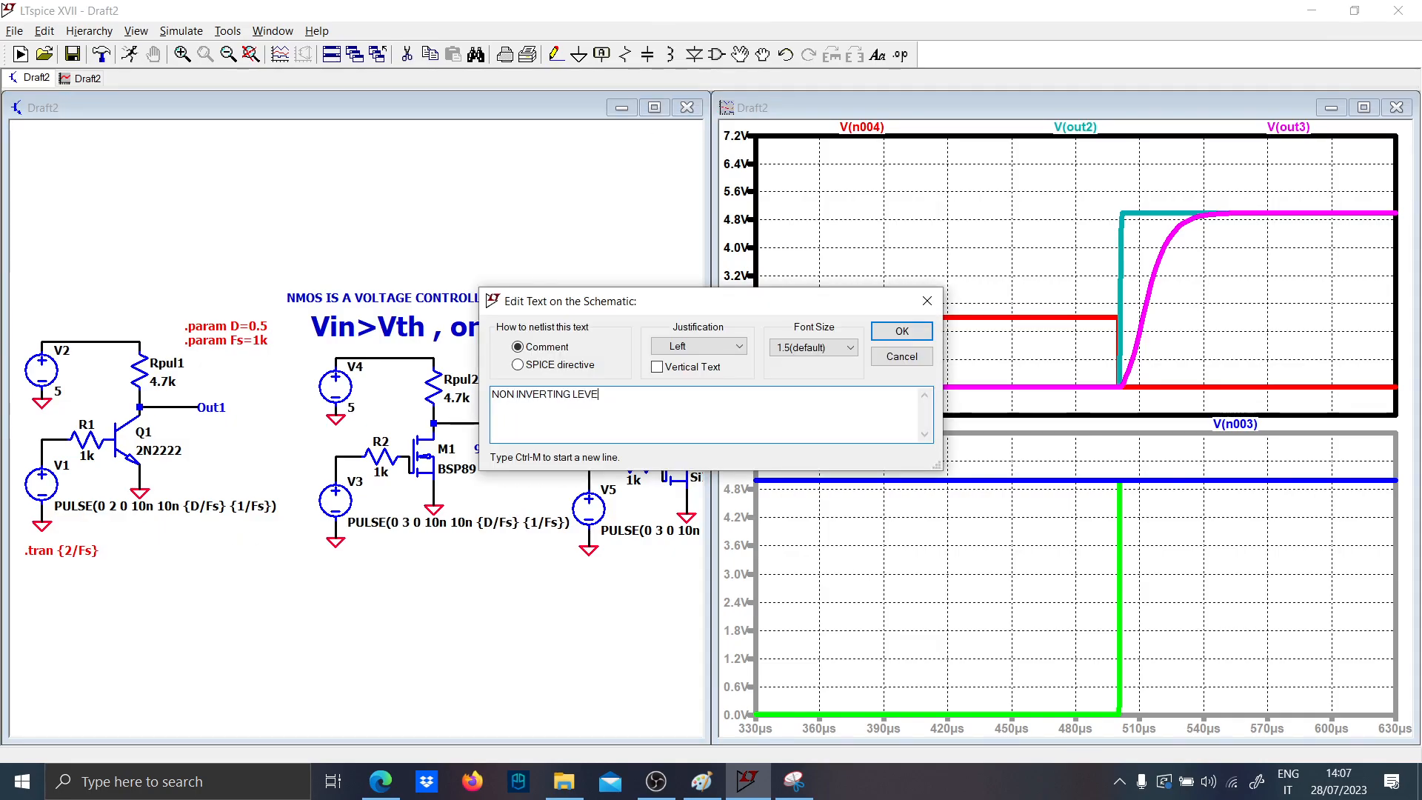
{"action": "type", "text": "L SHIFTER?"}
{"action": "key", "text": "Return"}
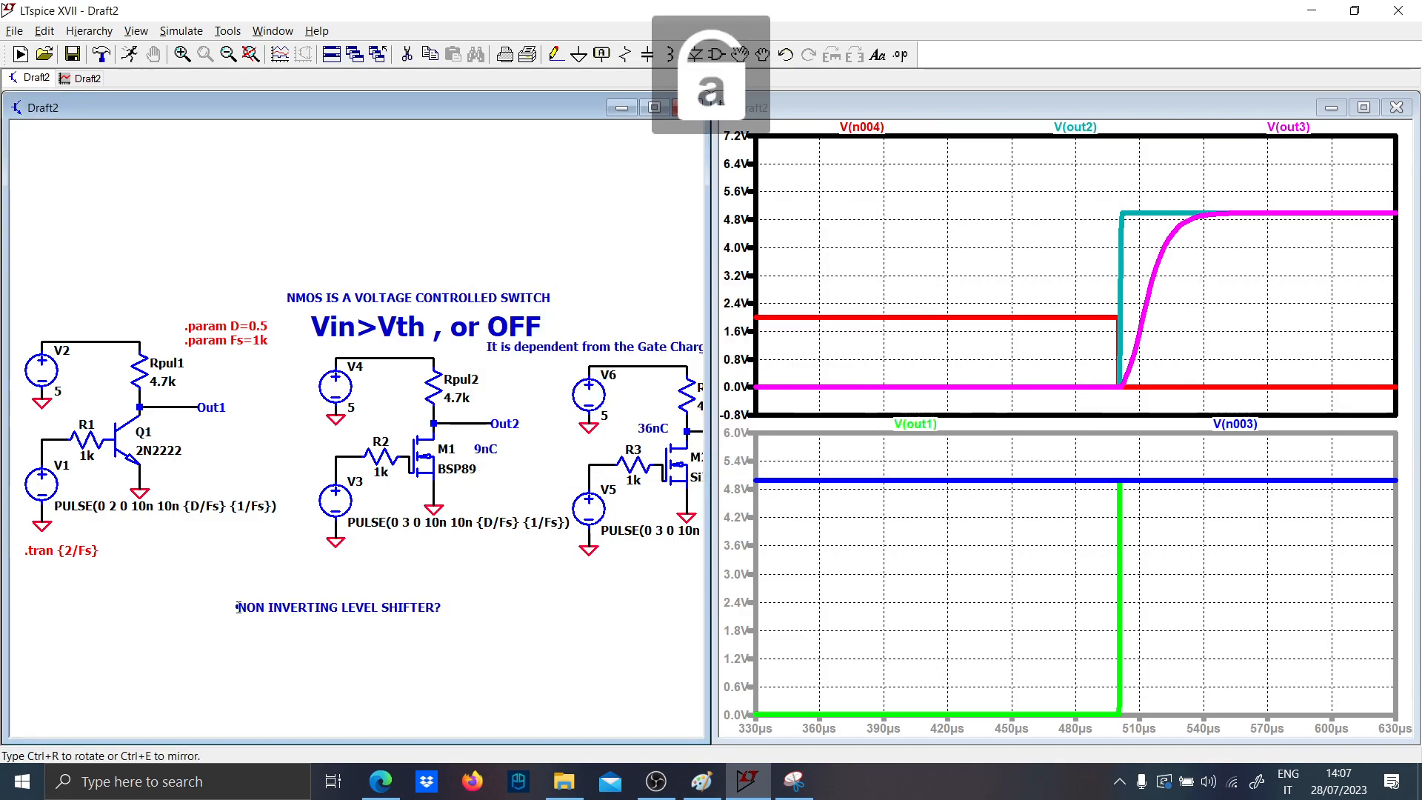
{"action": "left_click", "coordinate": [137, 586]}
- Enlarge the font size of the "NON INVERTING LEVEL SHIFTER?" comment and start the Move command
{"action": "right_click", "coordinate": [137, 586]}
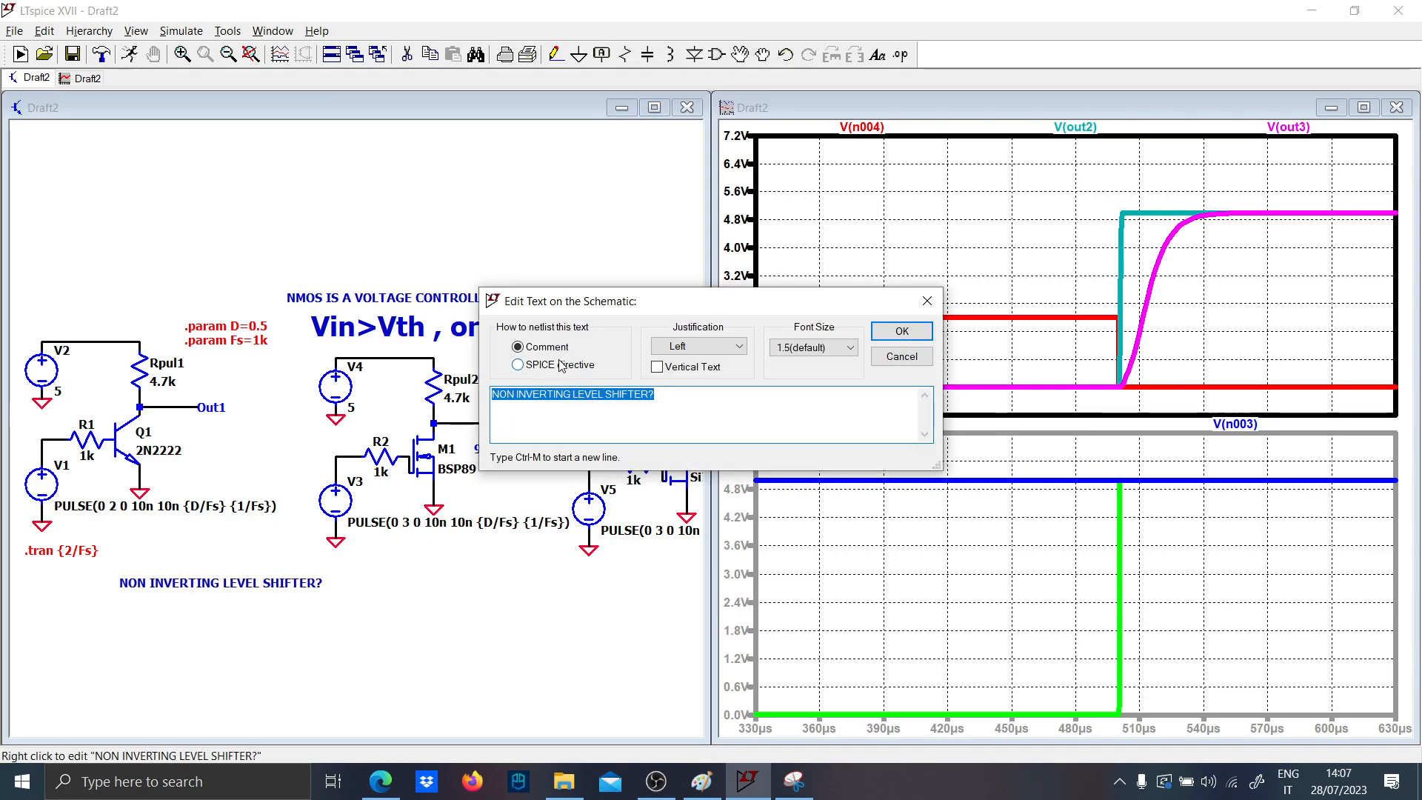
{"action": "left_click", "coordinate": [814, 348]}
{"action": "left_click", "coordinate": [811, 416]}
{"action": "left_click", "coordinate": [901, 331]}
{"action": "key", "text": "F7"}
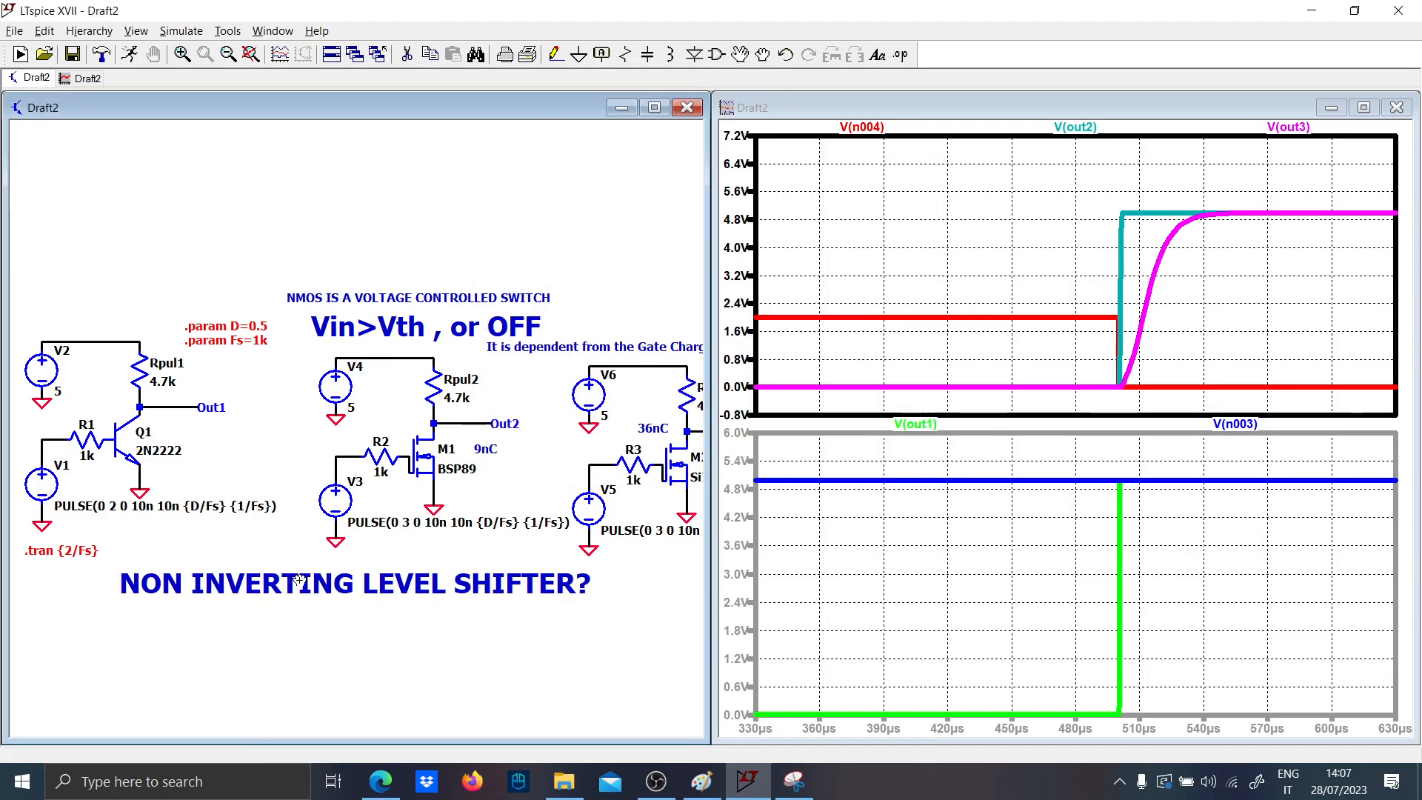
- Move the "NON INVERTING LEVEL SHIFTER?" comment slightly left so it sits beneath the NPN circuit
{"action": "left_click", "coordinate": [304, 584]}
{"action": "left_click", "coordinate": [210, 595]}
{"action": "key", "text": "Escape"}
{"action": "scroll", "coordinate": [233, 519], "scroll_direction": "down", "scroll_amount": 2}
{"action": "scroll", "coordinate": [234, 519], "scroll_direction": "up", "scroll_amount": 2}
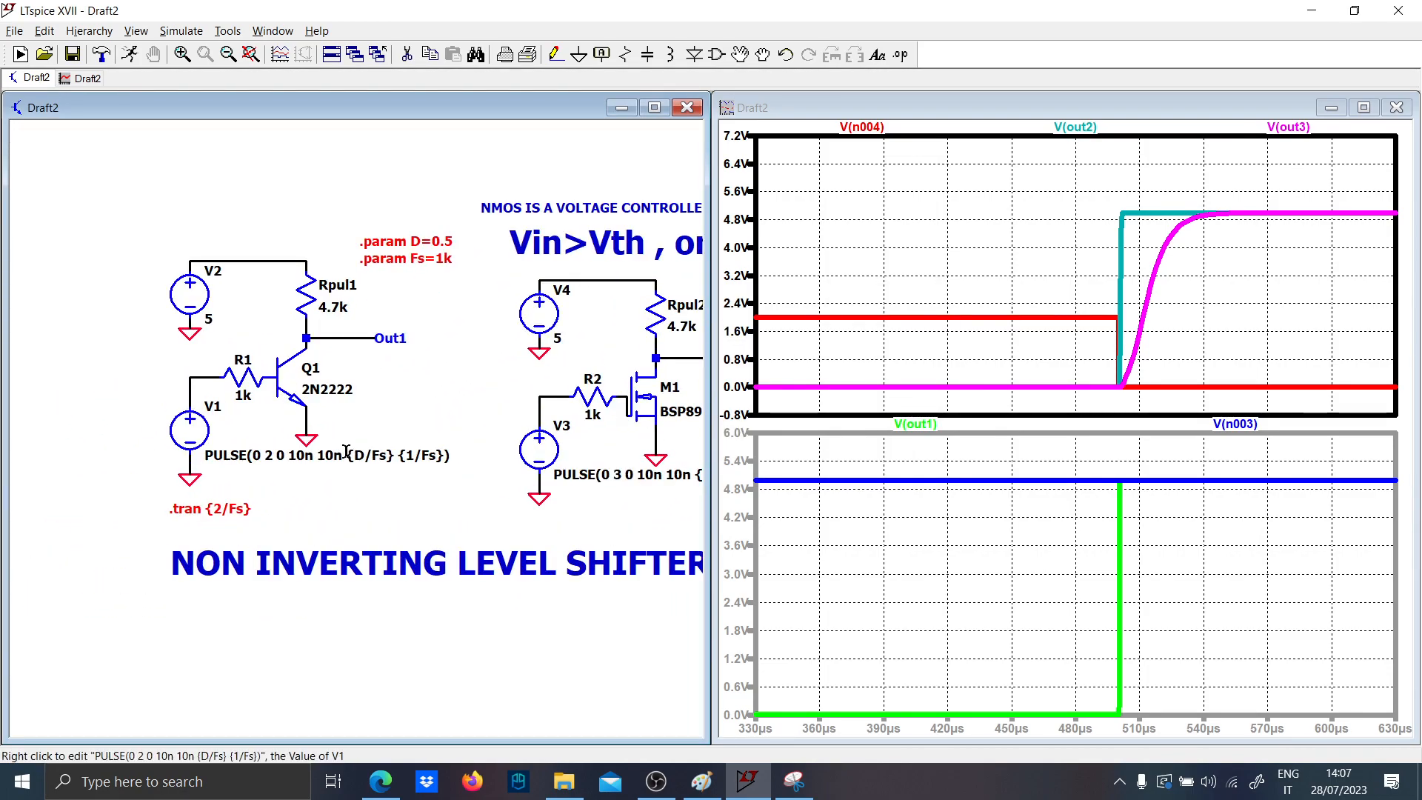
- Copy the NPN inverter with its two sources, resistors and grounds beneath the "NON INVERTING LEVEL SHIFTER?" comment
{"action": "left_click_drag", "start_coordinate": [351, 215], "coordinate": [114, 502]}
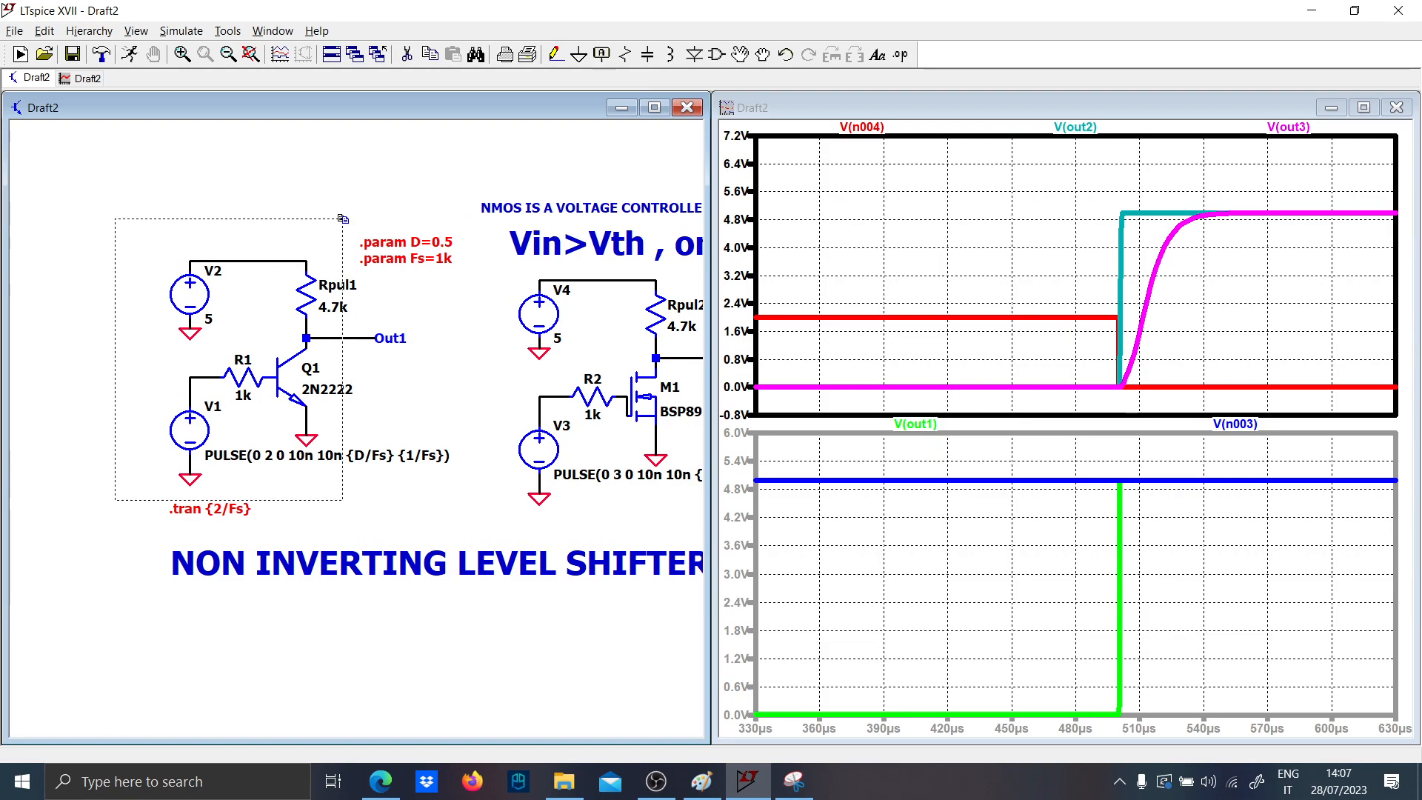
{"action": "left_click", "coordinate": [406, 679]}
{"action": "left_click_drag", "start_coordinate": [407, 679], "coordinate": [336, 458]}
- Extend Q2's collector node with a wire and copy its base resistor, grounded 2N2222 and pull-up resistor as a second stage
{"action": "key", "text": "F3"}
{"action": "left_click", "coordinate": [265, 466]}
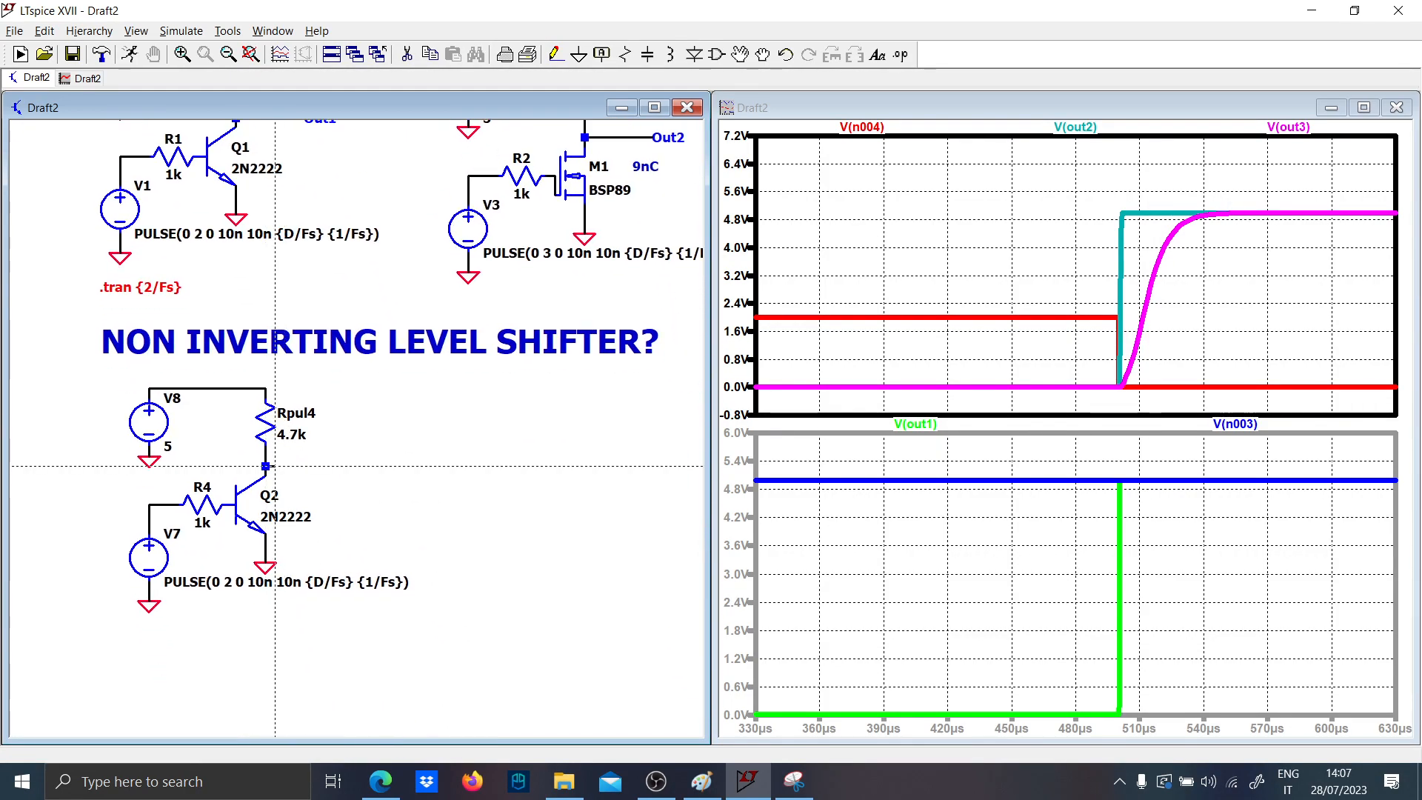
{"action": "left_click", "coordinate": [391, 466]}
{"action": "key", "text": "F6"}
{"action": "left_click_drag", "start_coordinate": [323, 575], "coordinate": [173, 367]}
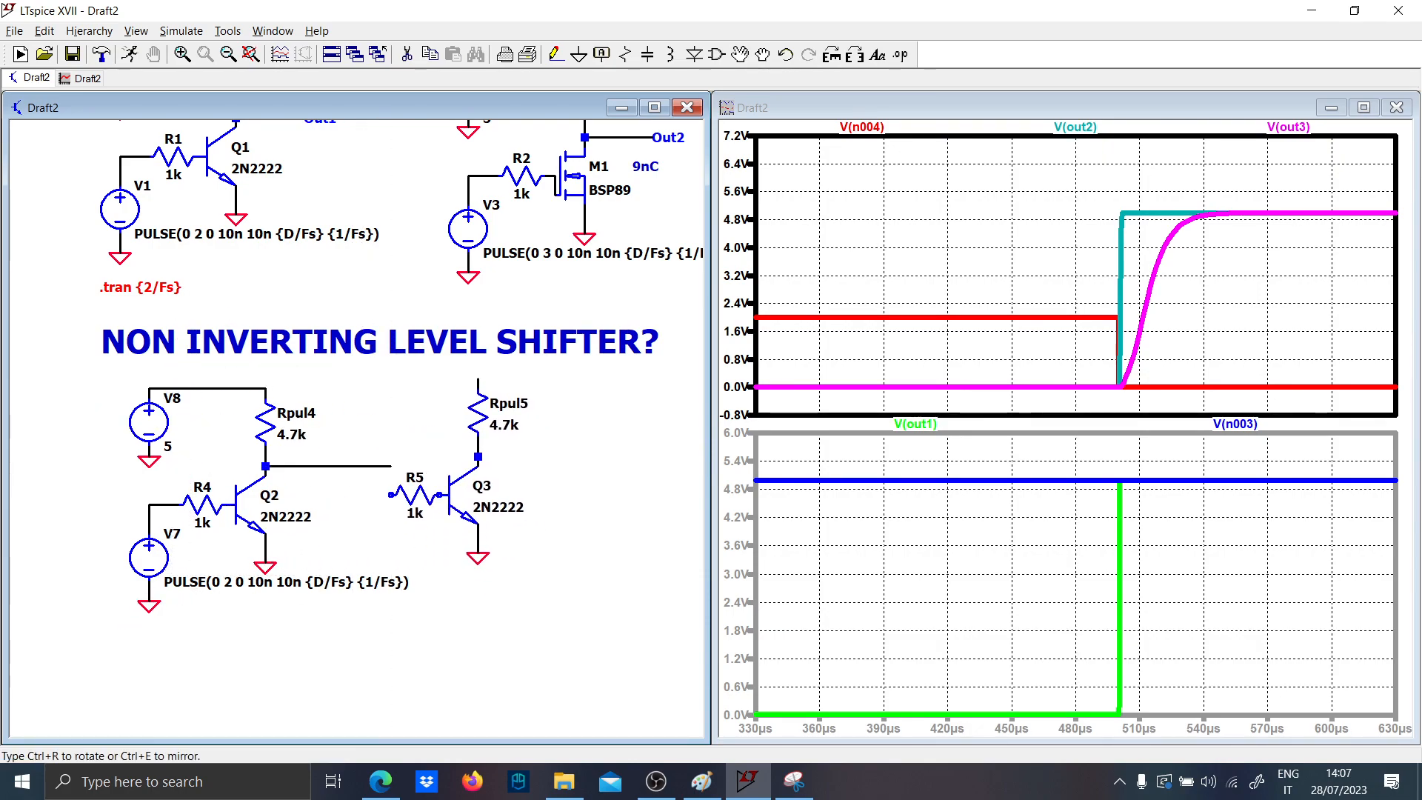
{"action": "left_click", "coordinate": [459, 427]}
- Align the second stage's base resistor with Q2's output wire and connect both pull-up resistors to the V8 supply rail
{"action": "key", "text": "F8"}
{"action": "left_click", "coordinate": [483, 372]}
{"action": "left_click", "coordinate": [474, 359]}
{"action": "left_click", "coordinate": [479, 376]}
{"action": "key", "text": "Escape"}
{"action": "key", "text": "F3"}
{"action": "left_click", "coordinate": [478, 379]}
{"action": "key", "text": "Escape"}
{"action": "left_click", "coordinate": [252, 386]}
{"action": "left_click", "coordinate": [253, 377]}
{"action": "key", "text": "F3"}
{"action": "left_click", "coordinate": [265, 379]}
{"action": "left_click", "coordinate": [478, 379]}
- Switch to Paint and sketch a boxed NOT label above a transistor inverter with its 1 and 0 logic levels, then return to LTspice
{"action": "left_click", "coordinate": [702, 782]}
{"action": "scroll", "coordinate": [435, 427], "scroll_direction": "up", "scroll_amount": 3}
{"action": "scroll", "coordinate": [435, 427], "scroll_direction": "down", "scroll_amount": 3}
{"action": "scroll", "coordinate": [293, 419], "scroll_direction": "down", "scroll_amount": 3, "text": "ctrl"}
{"action": "left_click_drag", "start_coordinate": [215, 201], "coordinate": [198, 422]}
{"action": "scroll", "coordinate": [190, 433], "scroll_direction": "up", "scroll_amount": 3, "text": "ctrl"}
{"action": "scroll", "coordinate": [189, 433], "scroll_direction": "down", "scroll_amount": 10}
{"action": "scroll", "coordinate": [190, 433], "scroll_direction": "down", "scroll_amount": 6}
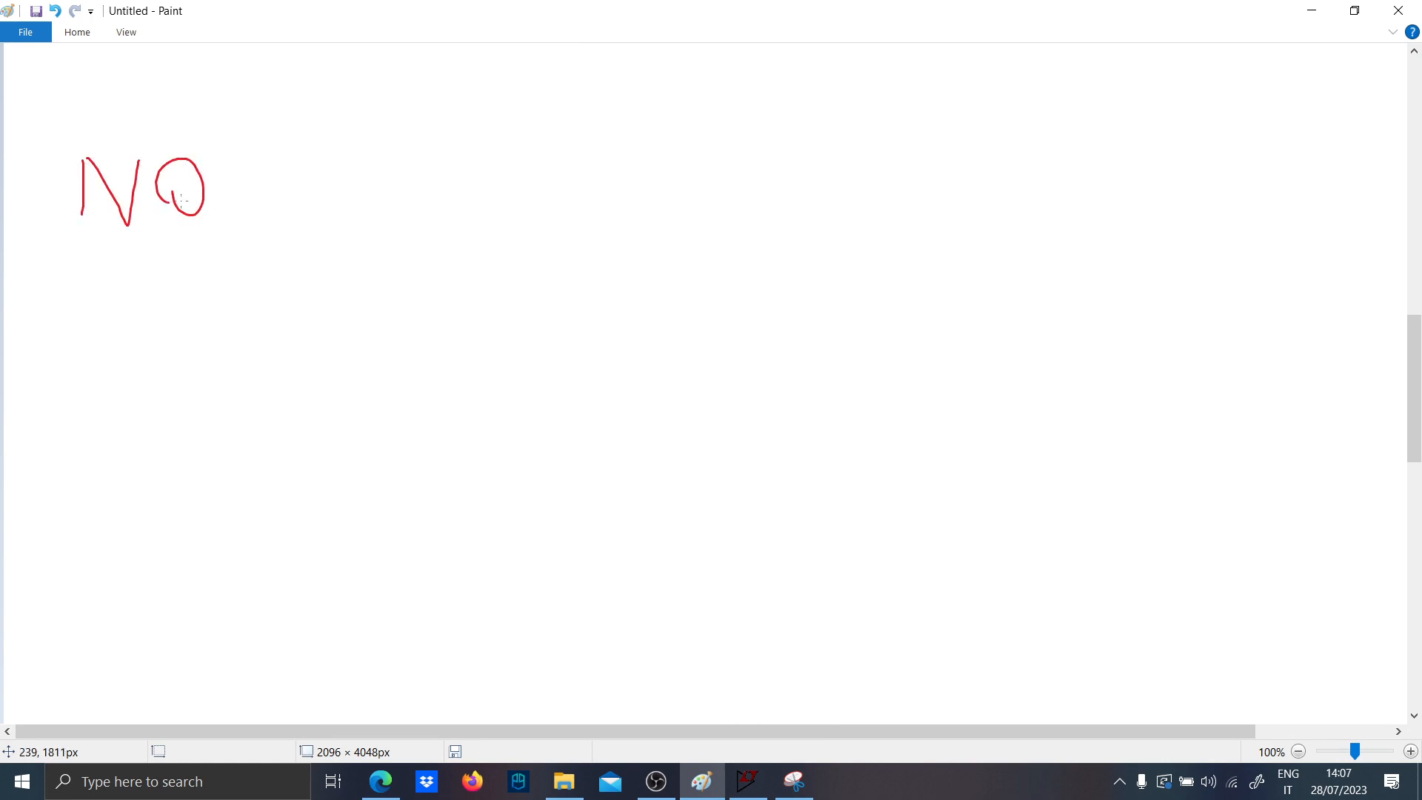
{"action": "mouse_move", "coordinate": [50, 220]}
{"action": "left_mouse_down"}
{"action": "mouse_move", "coordinate": [400, 131]}
{"action": "mouse_move", "coordinate": [4, 108]}
{"action": "left_mouse_up"}
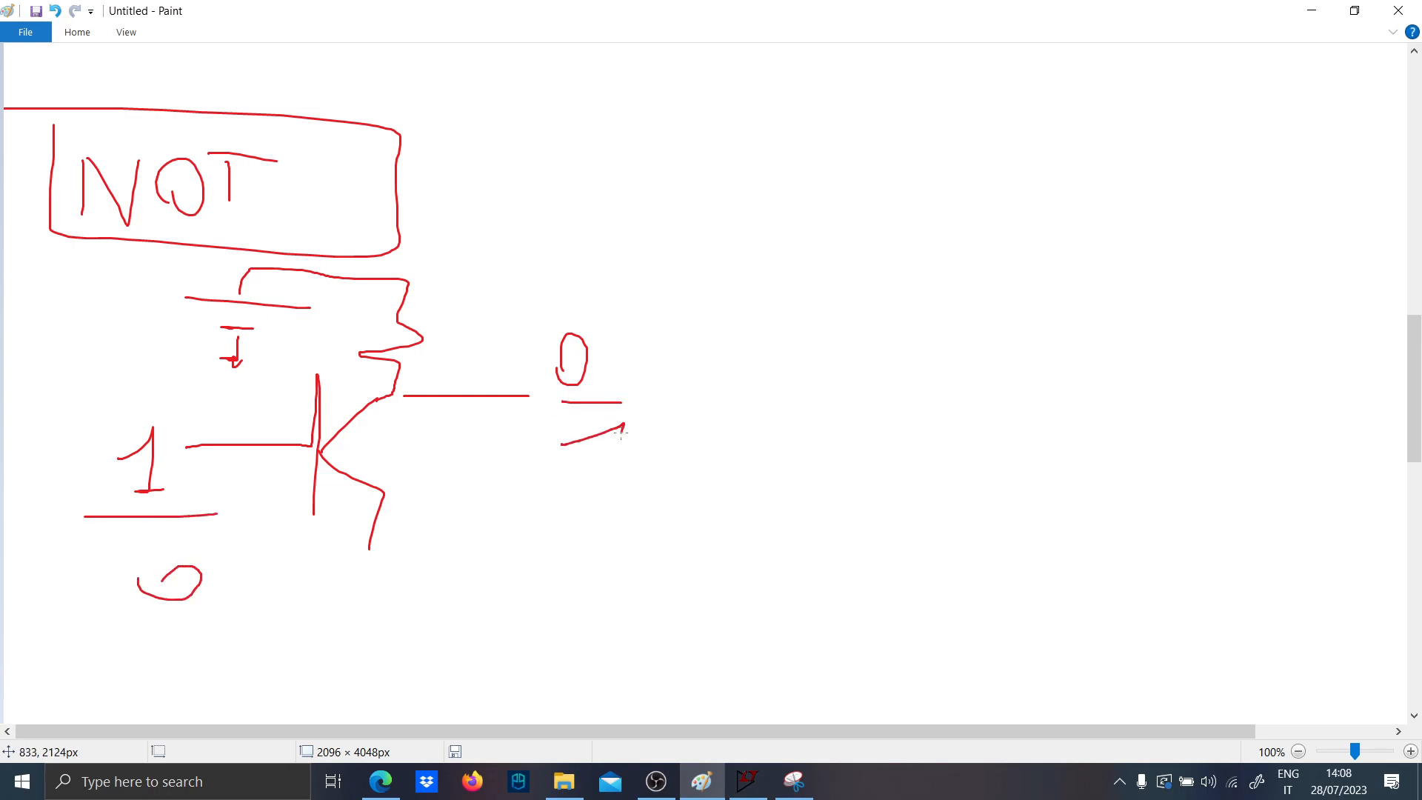
{"action": "left_click", "coordinate": [1312, 10]}
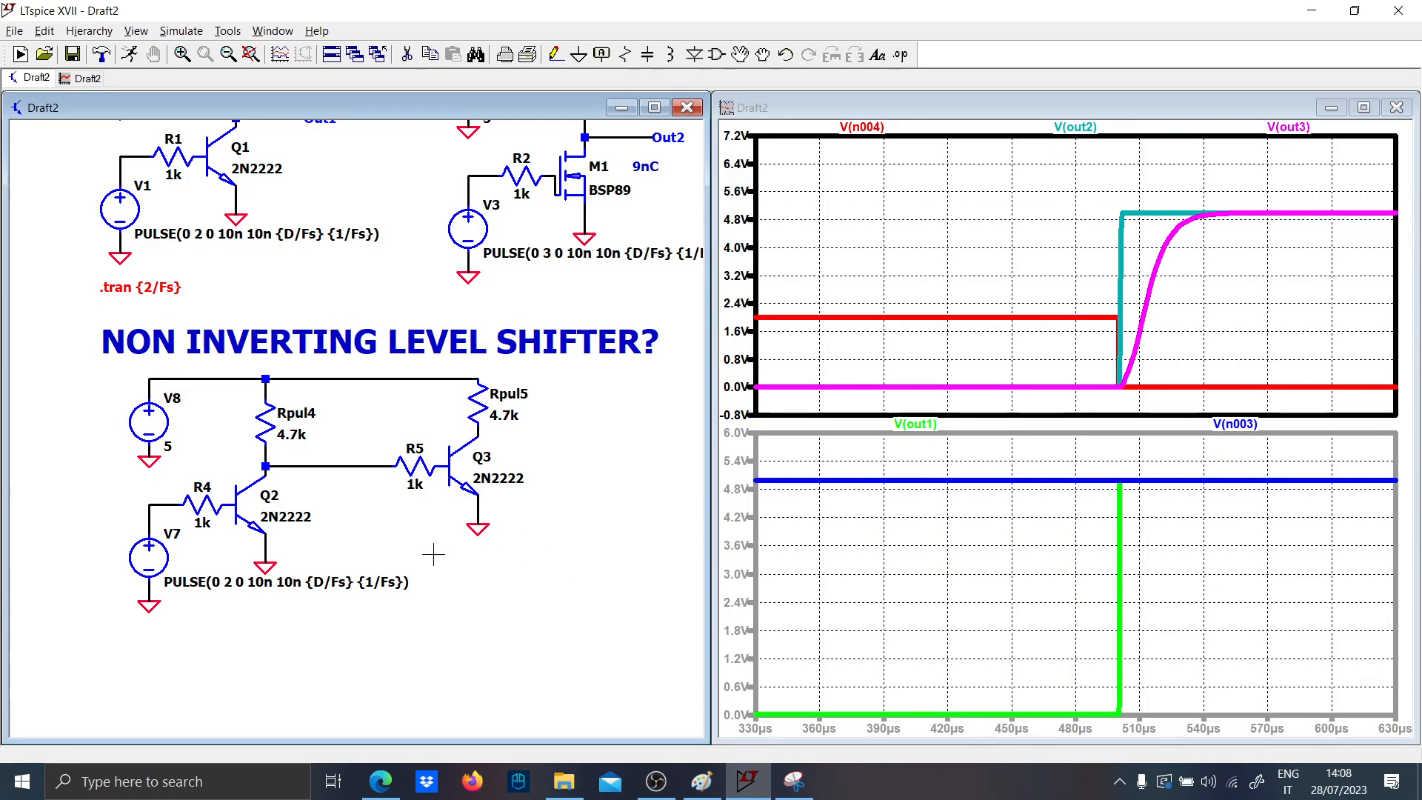
- Add a short output wire at Q3's collector
{"action": "key", "text": "F3"}
{"action": "left_click", "coordinate": [478, 426]}
{"action": "left_click", "coordinate": [519, 427]}
{"action": "key", "text": "Escape"}
{"action": "key", "text": "F4"}
{"action": "key", "text": "Caps_Lock"}
{"action": "key", "text": "Escape"}
- Rerun the simulation and add an empty plot pane to the waveform window
{"action": "left_click", "coordinate": [126, 56]}
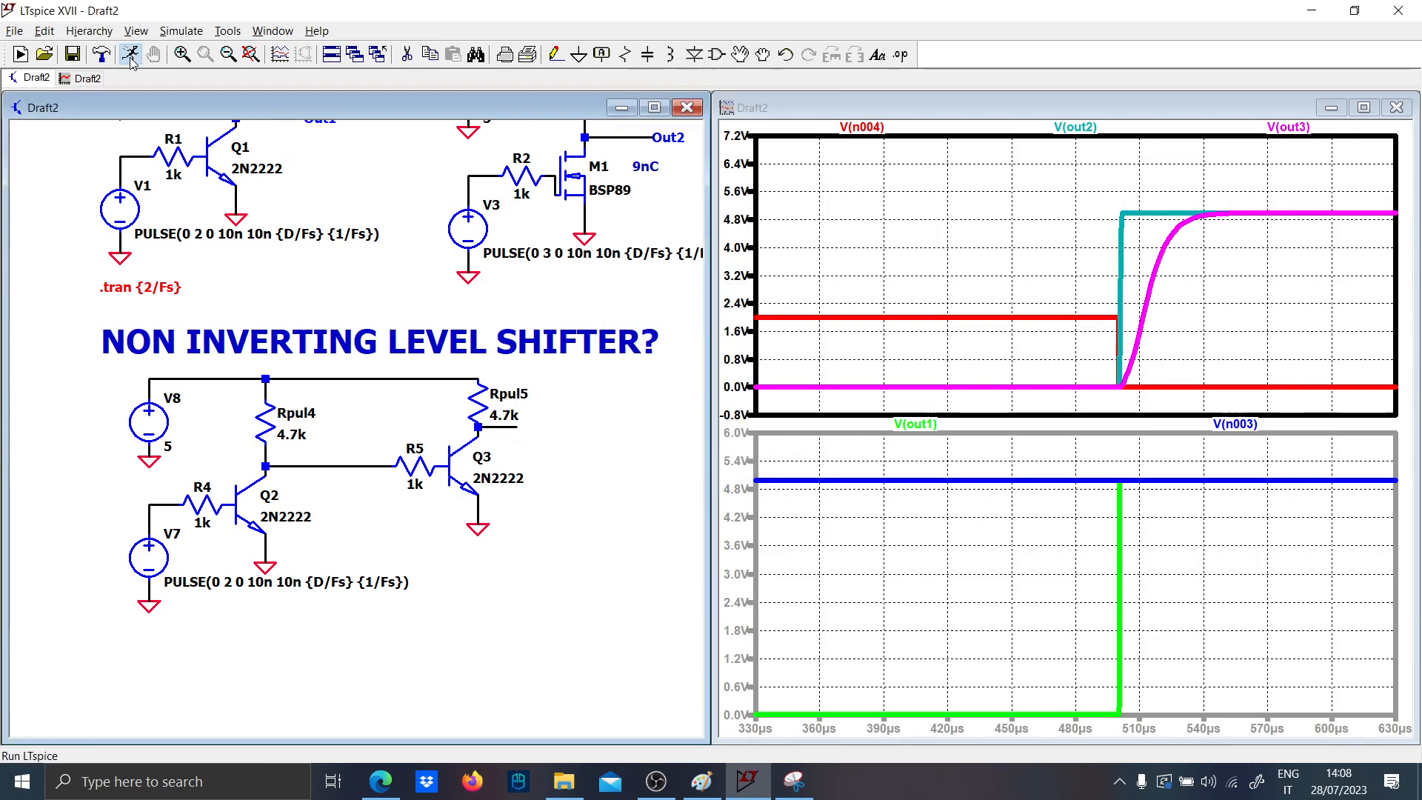
{"action": "right_click", "coordinate": [932, 334]}
{"action": "left_click", "coordinate": [978, 438]}
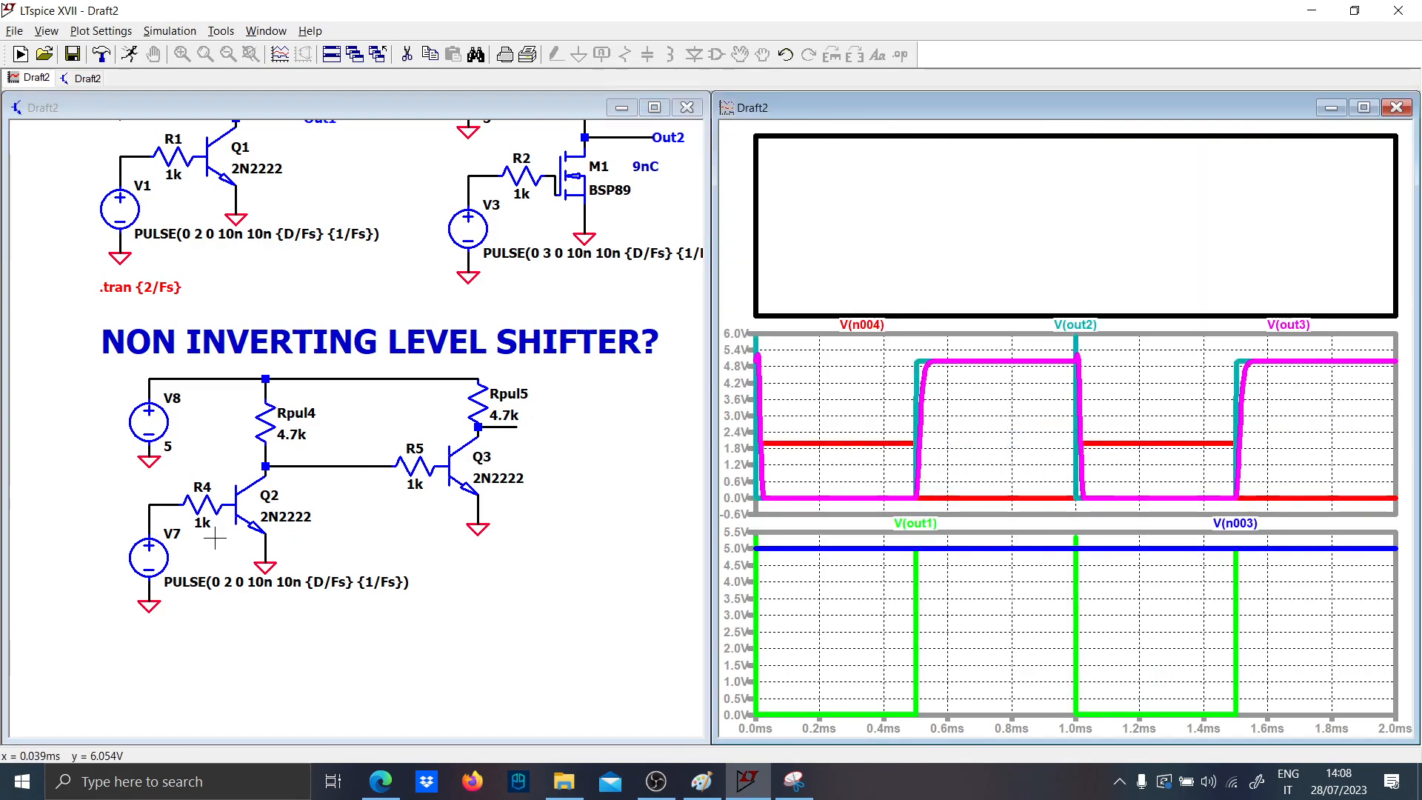
- Plot the two-transistor circuit's output voltage at Q3 together with its V7 input voltage in the new pane
{"action": "left_click", "coordinate": [158, 507]}
{"action": "left_click", "coordinate": [292, 466]}
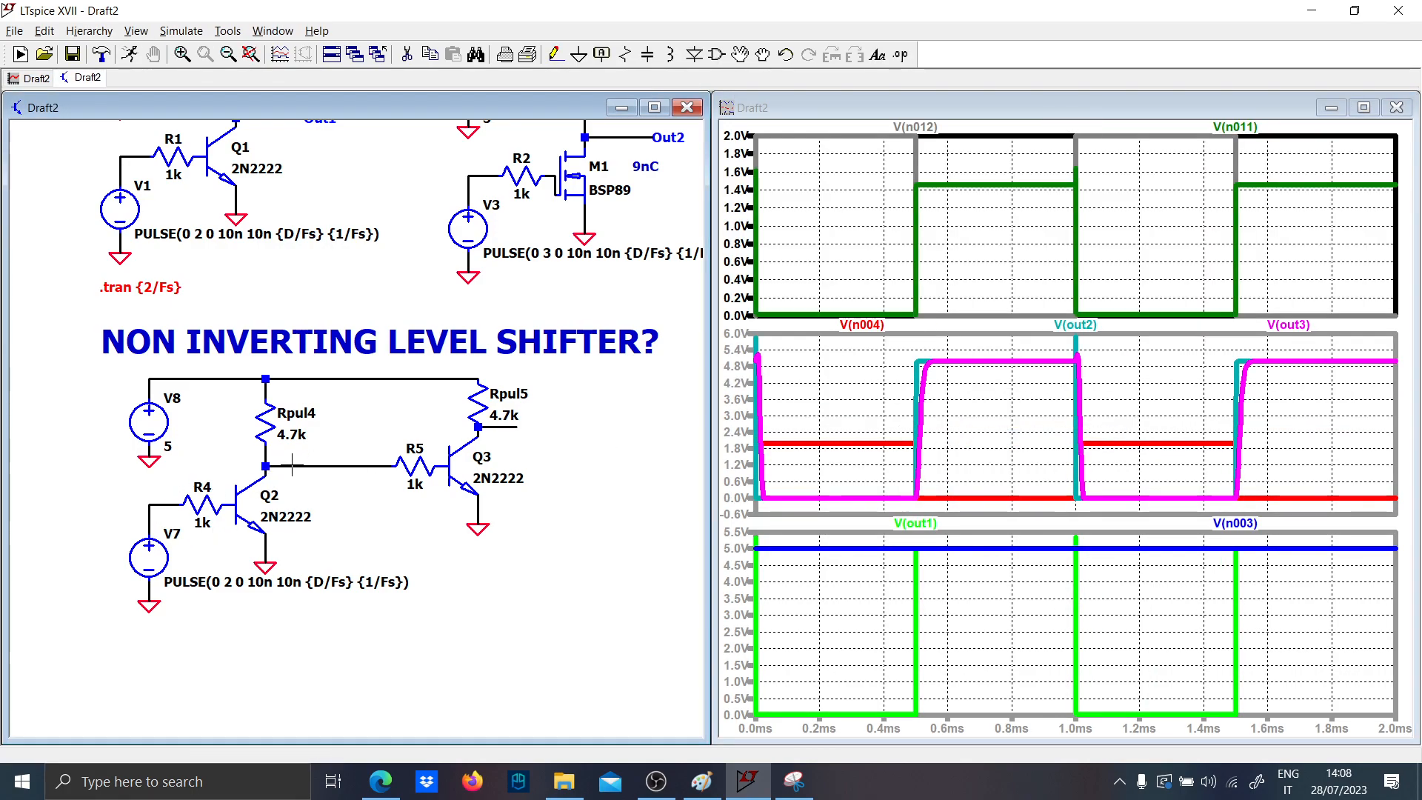
{"action": "left_click", "coordinate": [506, 428]}
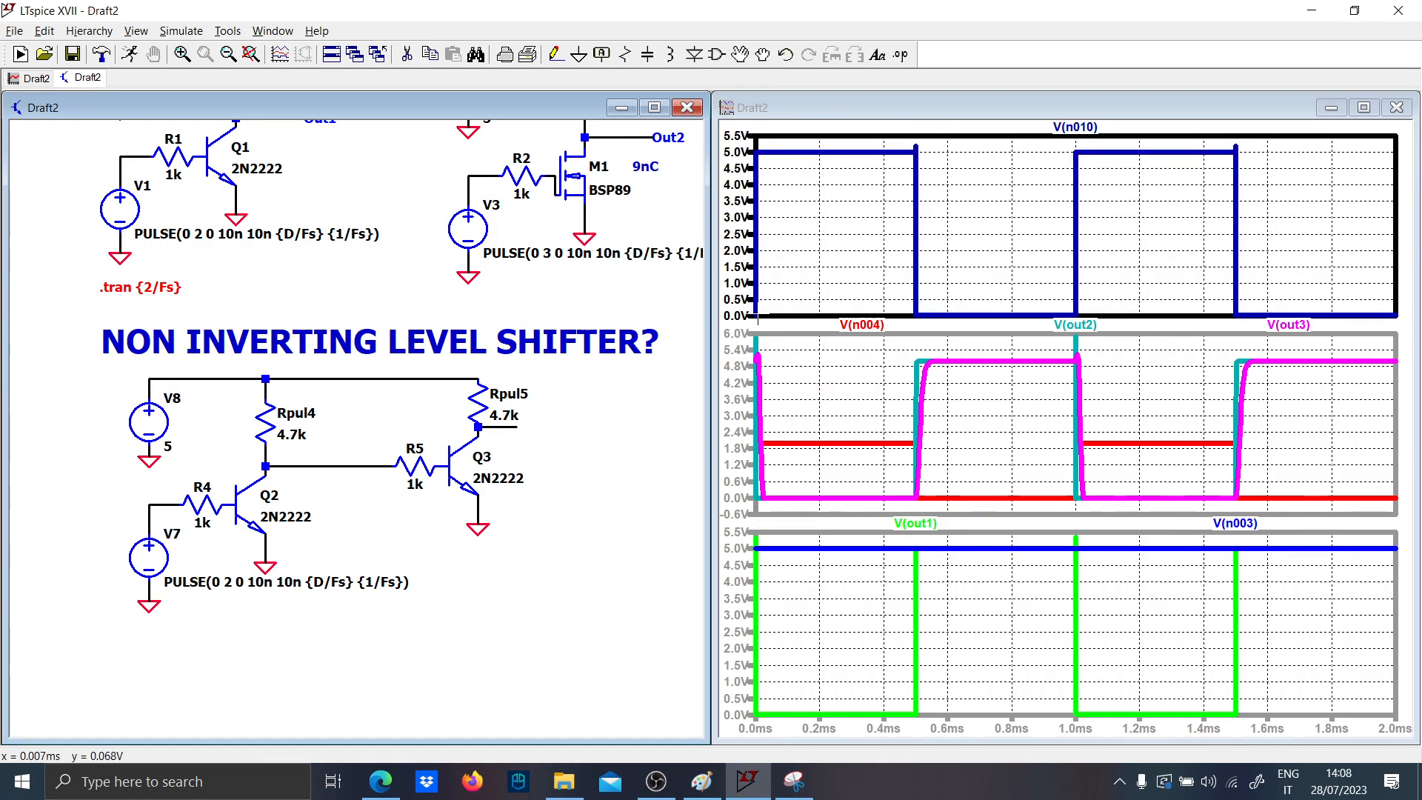
{"action": "left_click", "coordinate": [158, 507]}
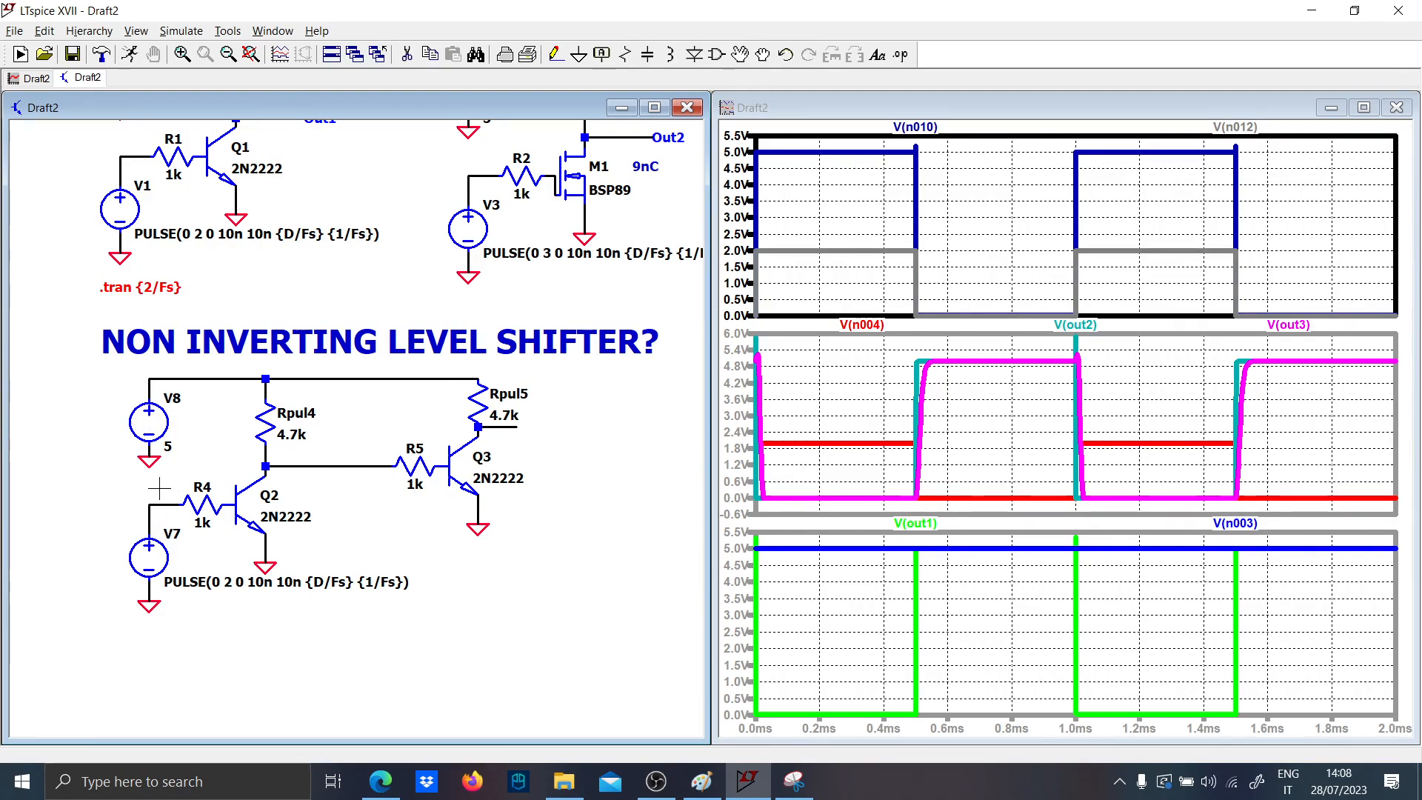
- Add the comment "COMMON GATE LEVEL SHIFTER" beside the two-transistor non-inverting circuit
{"action": "scroll", "coordinate": [305, 530], "scroll_direction": "down", "scroll_amount": 2}
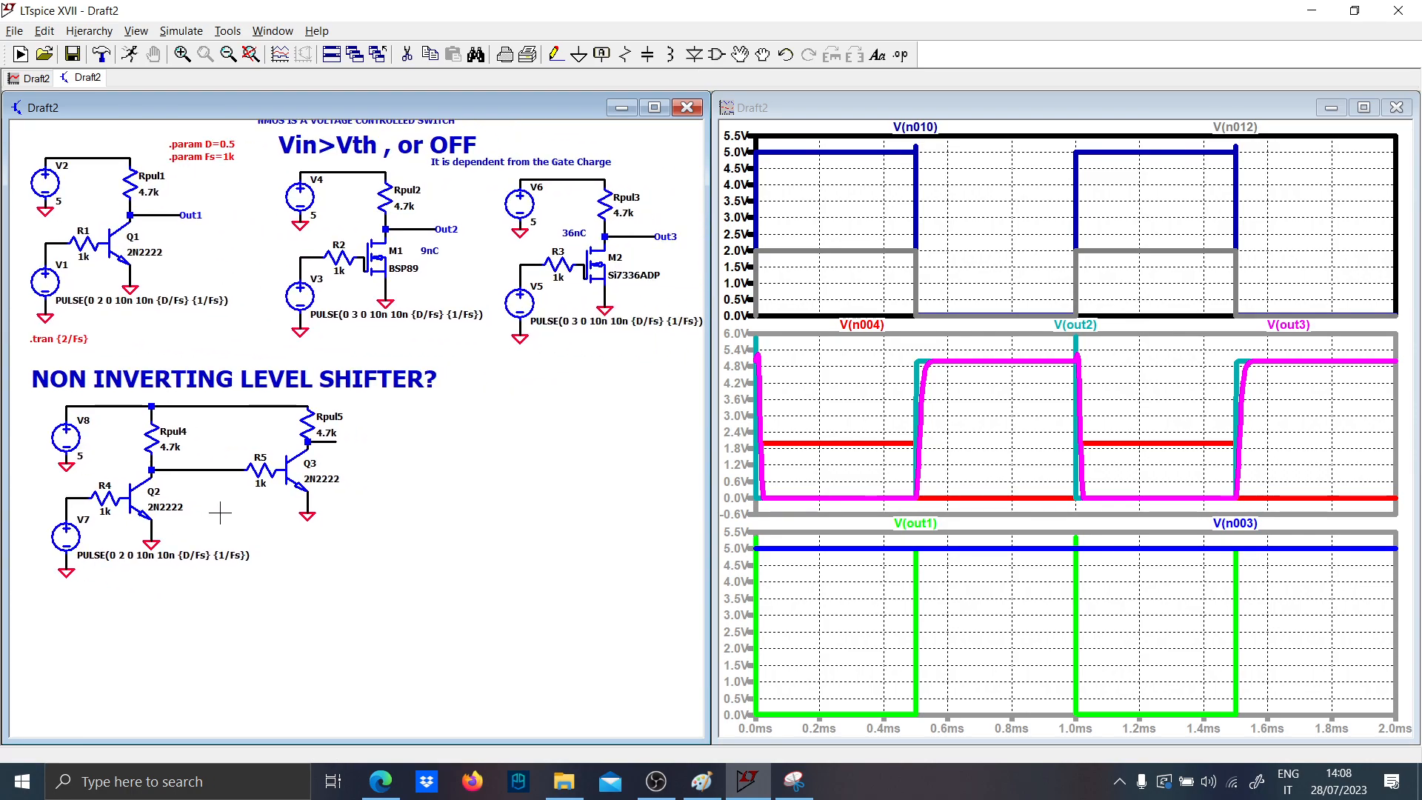
{"action": "left_click_drag", "start_coordinate": [220, 512], "coordinate": [227, 511]}
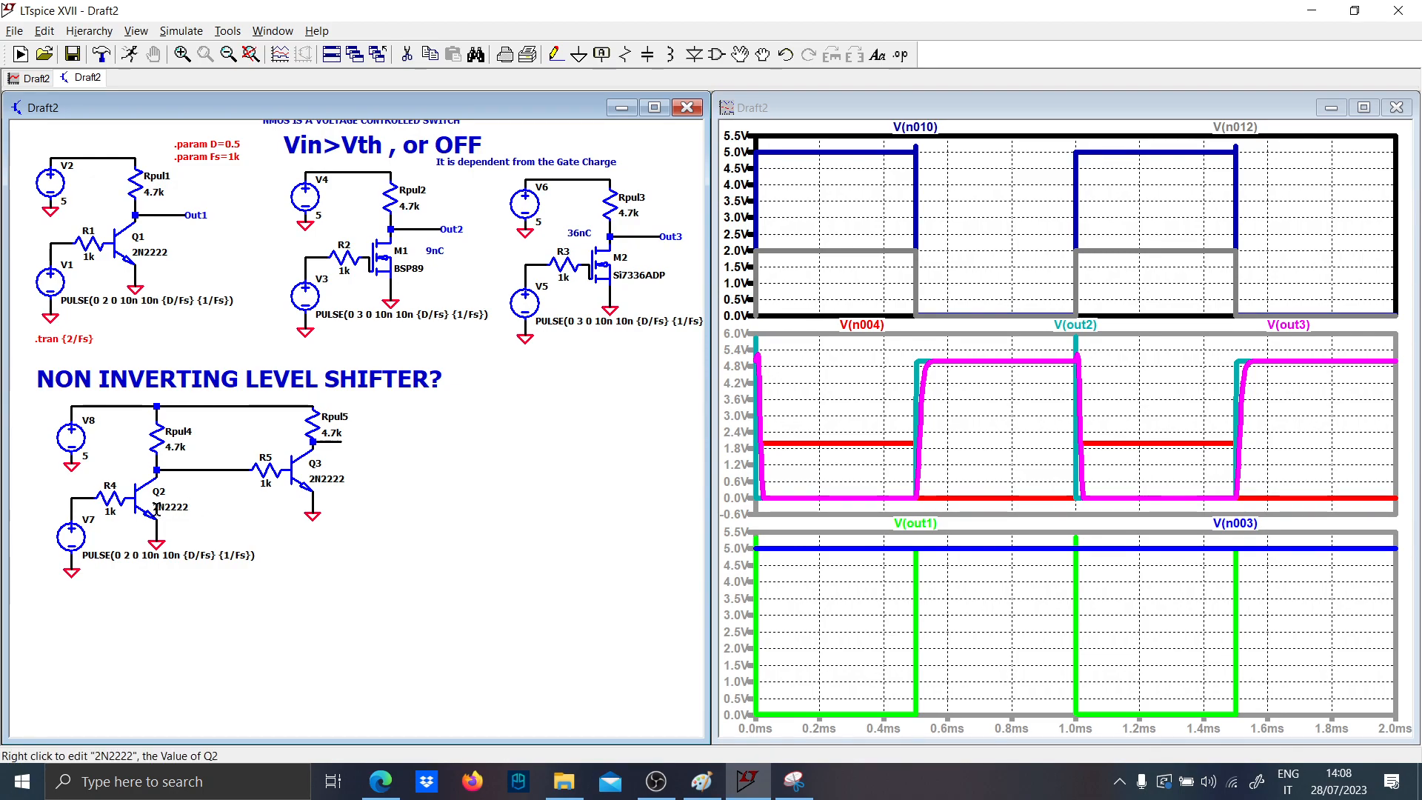
{"action": "scroll", "coordinate": [381, 503], "scroll_direction": "up", "scroll_amount": 1}
{"action": "left_click_drag", "start_coordinate": [382, 502], "coordinate": [404, 537]}
{"action": "scroll", "coordinate": [317, 483], "scroll_direction": "down", "scroll_amount": 1}
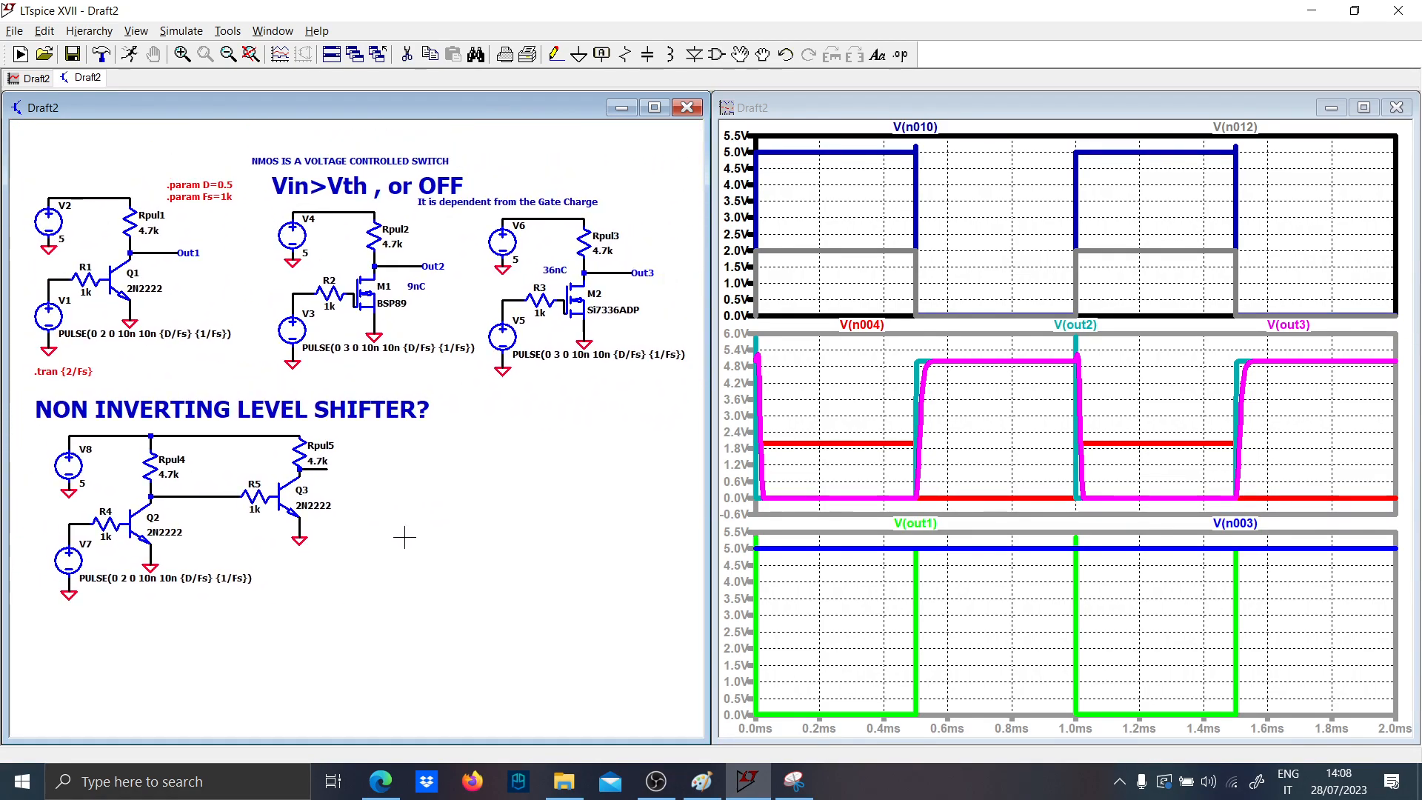
{"action": "type", "text": "t"}
{"action": "type", "text": "comm"}
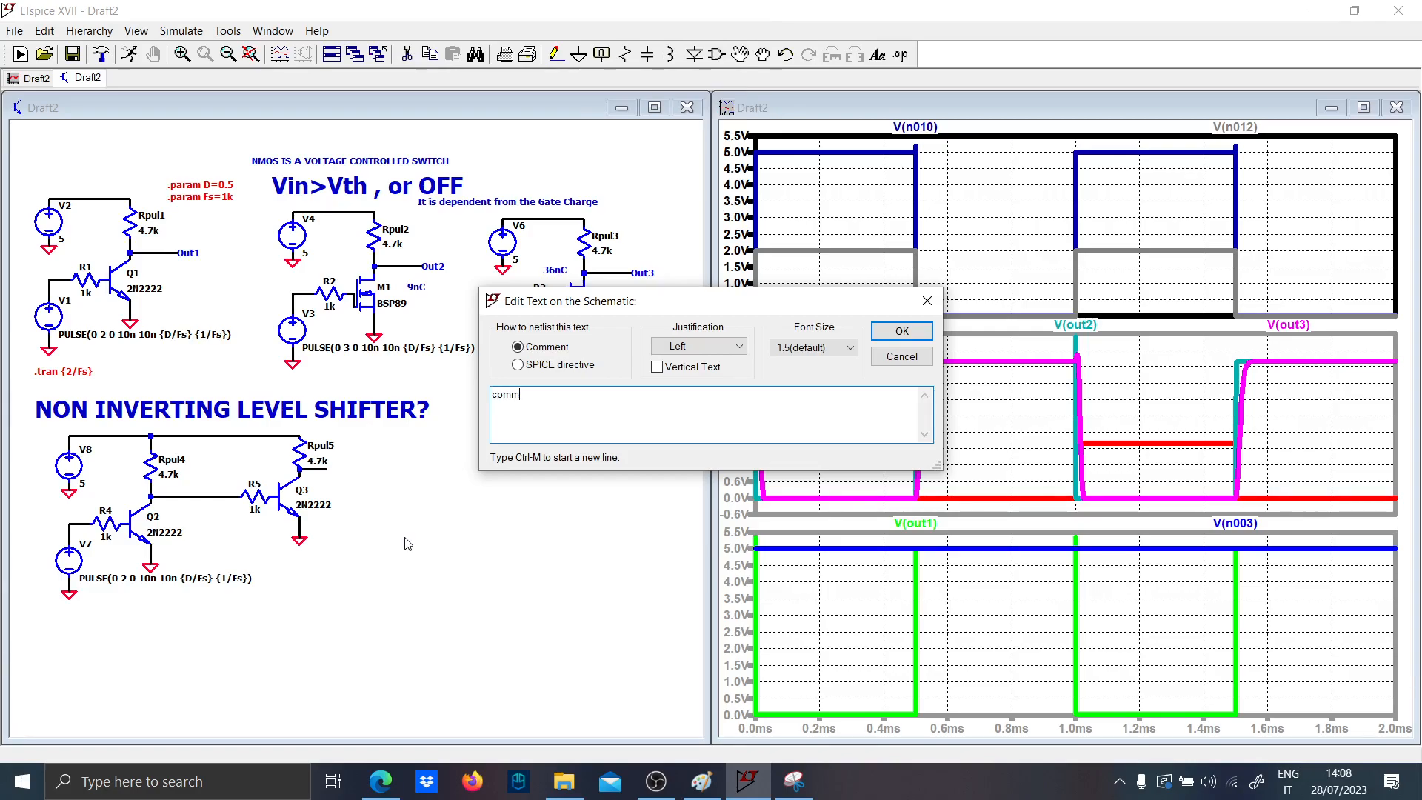
{"action": "key", "text": "Caps_Lock"}
{"action": "type", "text": "COMMONG"}
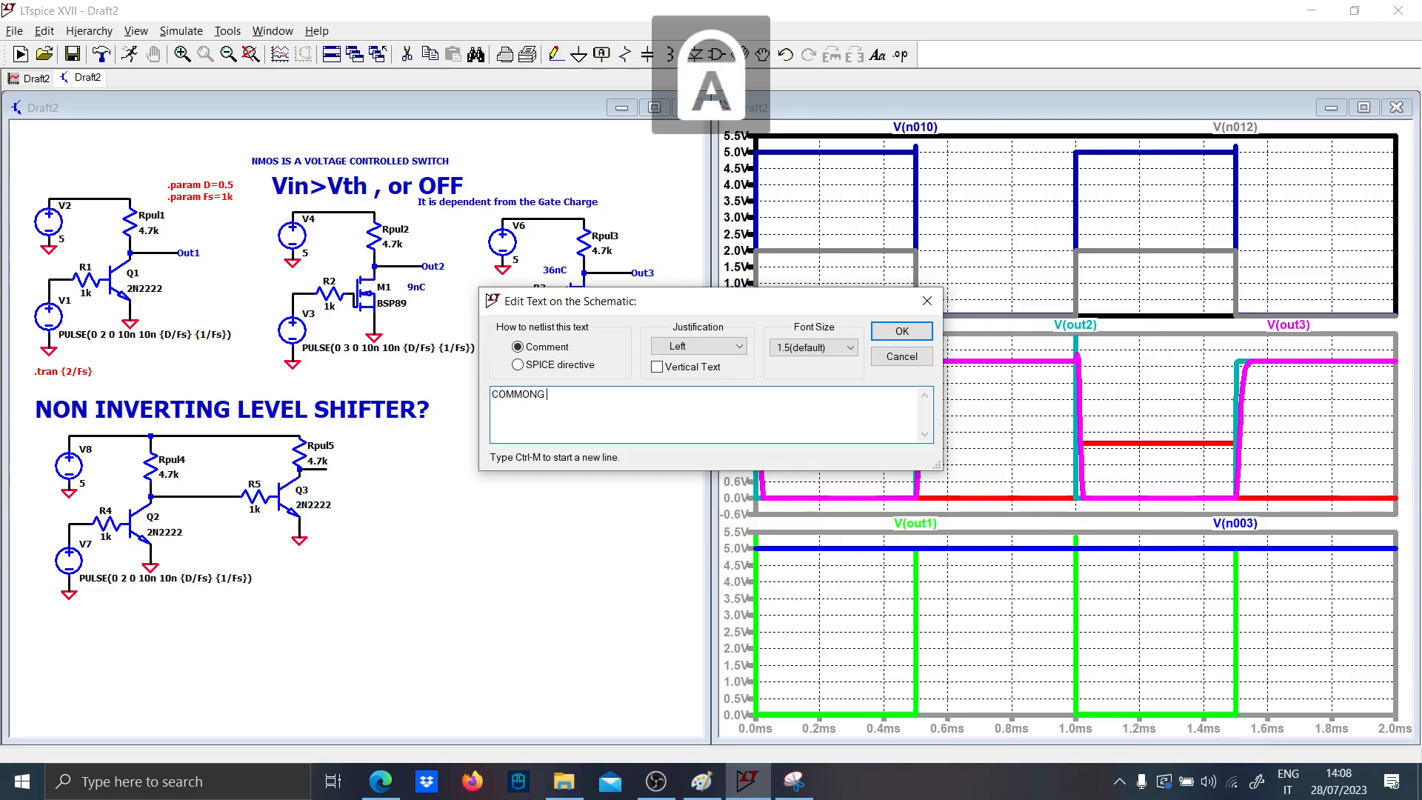
{"action": "type", "text": " GATE"}
{"action": "key", "text": "BackSpace"}
{"action": "key", "text": "BackSpace"}
{"action": "key", "text": "BackSpace"}
{"action": "key", "text": "BackSpace"}
{"action": "key", "text": "BackSpace"}
{"action": "key", "text": "BackSpace"}
{"action": "type", "text": "GATE LEVEL SH"}
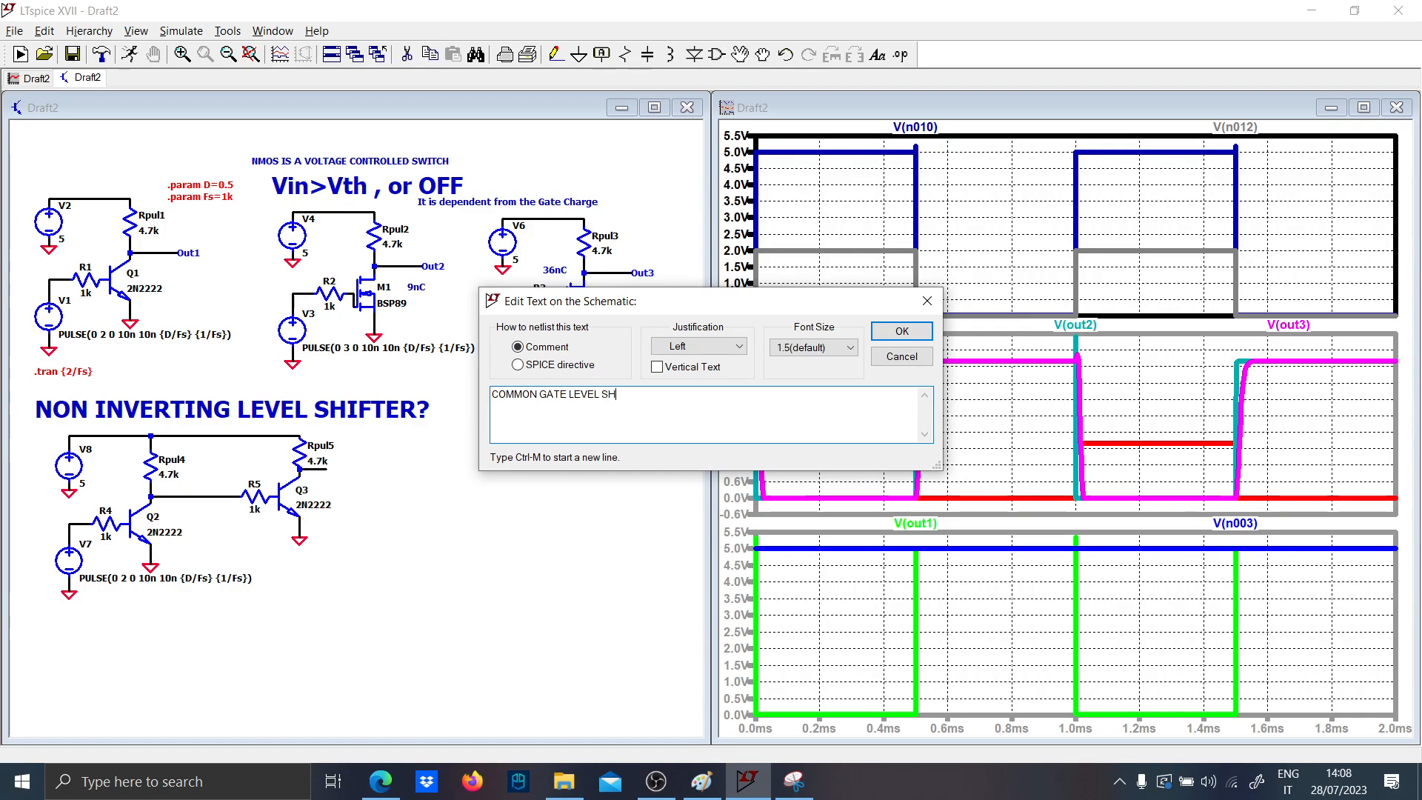
{"action": "type", "text": "IFTER"}
{"action": "key", "text": "Return"}
{"action": "left_click", "coordinate": [481, 445]}
- Enlarge the font size of the "COMMON GATE LEVEL SHIFTER" comment
{"action": "right_click", "coordinate": [481, 446]}
{"action": "left_click", "coordinate": [851, 347]}
{"action": "left_click", "coordinate": [807, 422]}
{"action": "left_click", "coordinate": [902, 331]}
- Place a rotated copy of the 2N2222 transistor Q2 beneath the "COMMON GATE LEVEL SHIFTER" comment
{"action": "scroll", "coordinate": [555, 447], "scroll_direction": "up", "scroll_amount": 1}
{"action": "scroll", "coordinate": [556, 447], "scroll_direction": "up", "scroll_amount": 1}
{"action": "left_click_drag", "start_coordinate": [566, 485], "coordinate": [356, 451]}
{"action": "mouse_move", "coordinate": [190, 466]}
{"action": "left_mouse_down"}
{"action": "mouse_move", "coordinate": [477, 467]}
{"action": "mouse_move", "coordinate": [464, 470]}
{"action": "left_mouse_up"}
{"action": "left_click_drag", "start_coordinate": [292, 477], "coordinate": [367, 425]}
{"action": "key", "text": "F6"}
{"action": "left_click", "coordinate": [169, 467]}
{"action": "key", "text": "ctrl+r"}
{"action": "left_click", "coordinate": [639, 505]}
{"action": "key", "text": "Escape"}
- Copy the grounded V7 pulse source next to the rotated transistor and wire it to the transistor's emitter
{"action": "scroll", "coordinate": [563, 507], "scroll_direction": "down", "scroll_amount": 1}
{"action": "left_click_drag", "start_coordinate": [563, 507], "coordinate": [430, 501]}
{"action": "scroll", "coordinate": [467, 509], "scroll_direction": "up", "scroll_amount": 1}
{"action": "left_click_drag", "start_coordinate": [526, 552], "coordinate": [350, 428]}
{"action": "left_click", "coordinate": [493, 429]}
{"action": "key", "text": "Escape"}
{"action": "scroll", "coordinate": [353, 476], "scroll_direction": "down", "scroll_amount": 1}
{"action": "left_click_drag", "start_coordinate": [368, 478], "coordinate": [499, 480]}
{"action": "key", "text": "F6"}
{"action": "left_click", "coordinate": [93, 489]}
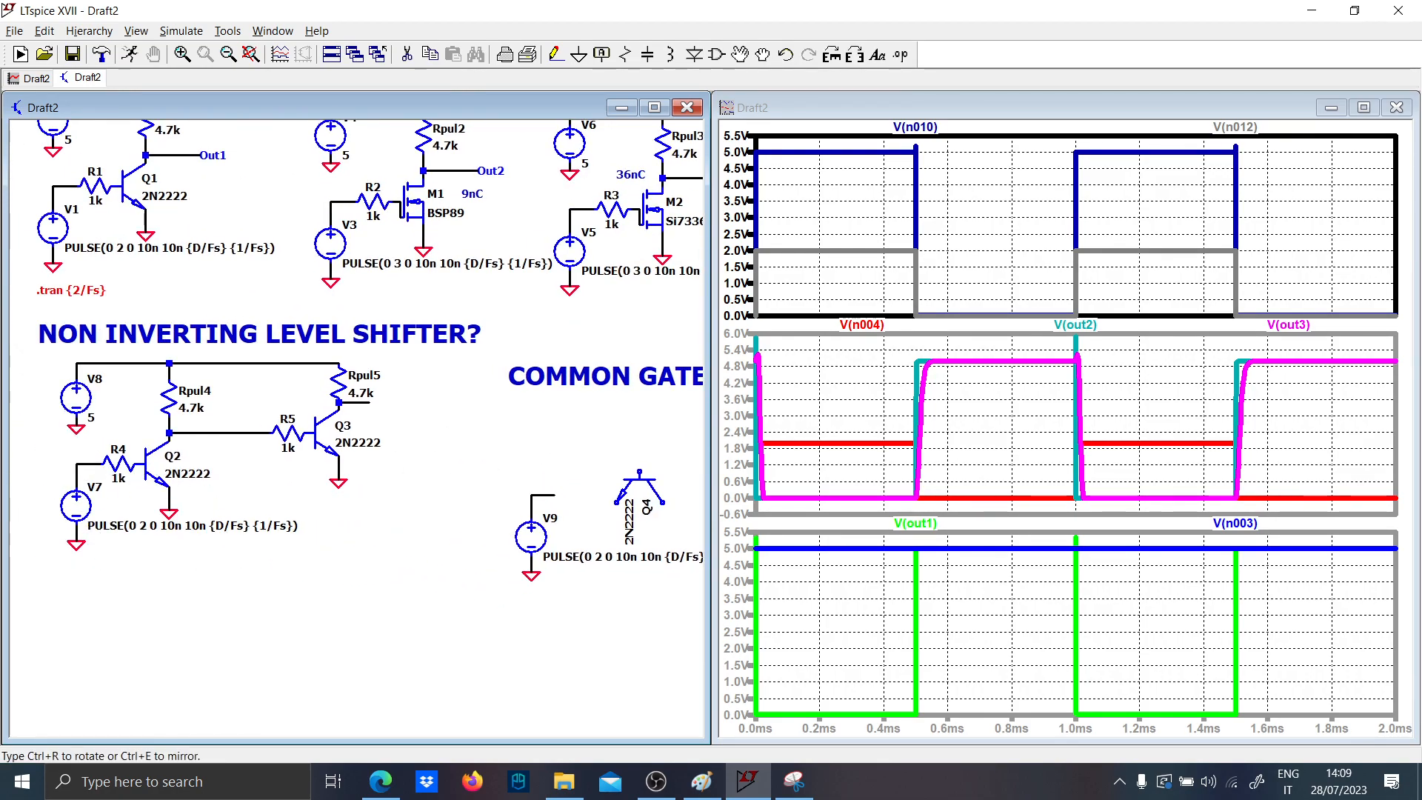
{"action": "left_click", "coordinate": [547, 510]}
{"action": "key", "text": "F3"}
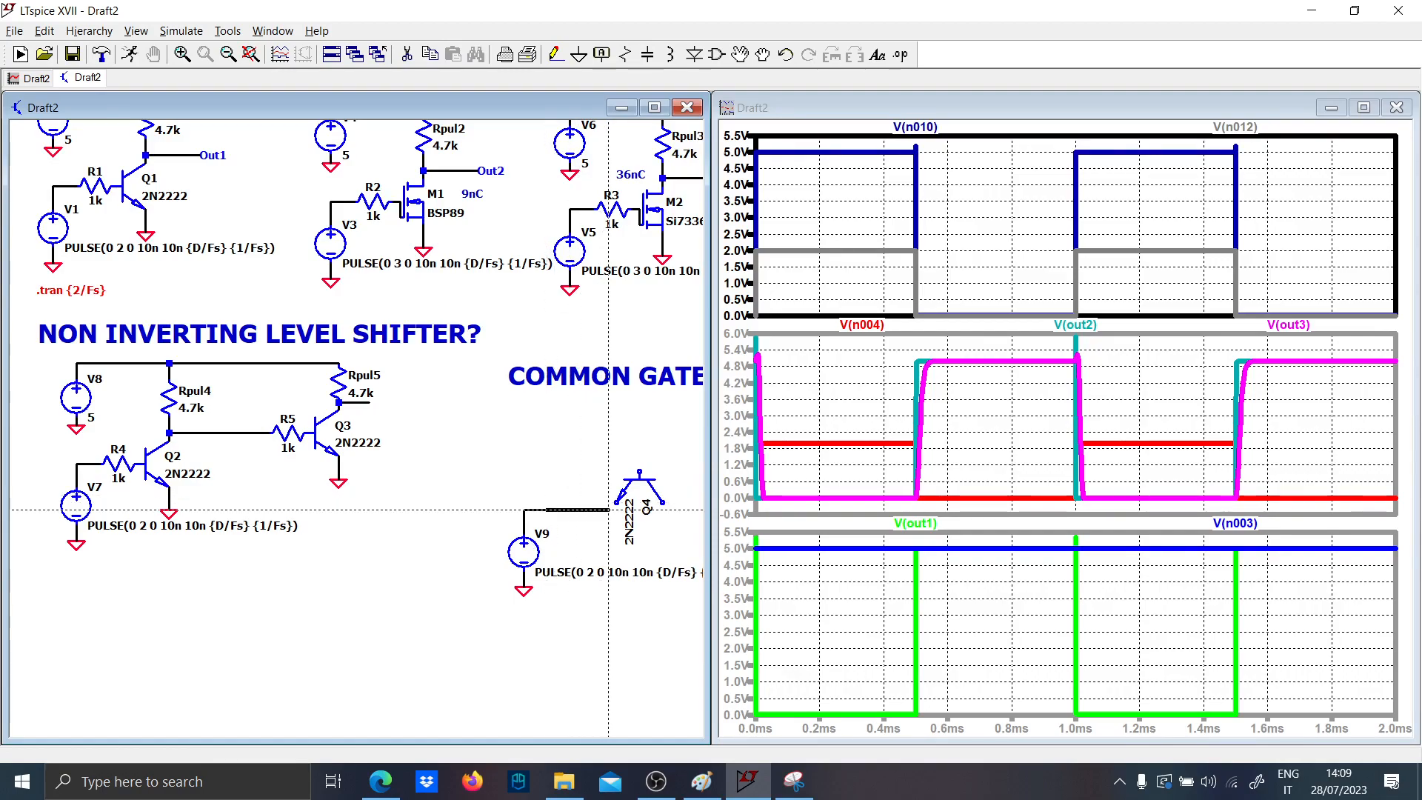
{"action": "left_click", "coordinate": [616, 510]}
{"action": "key", "text": "Escape"}
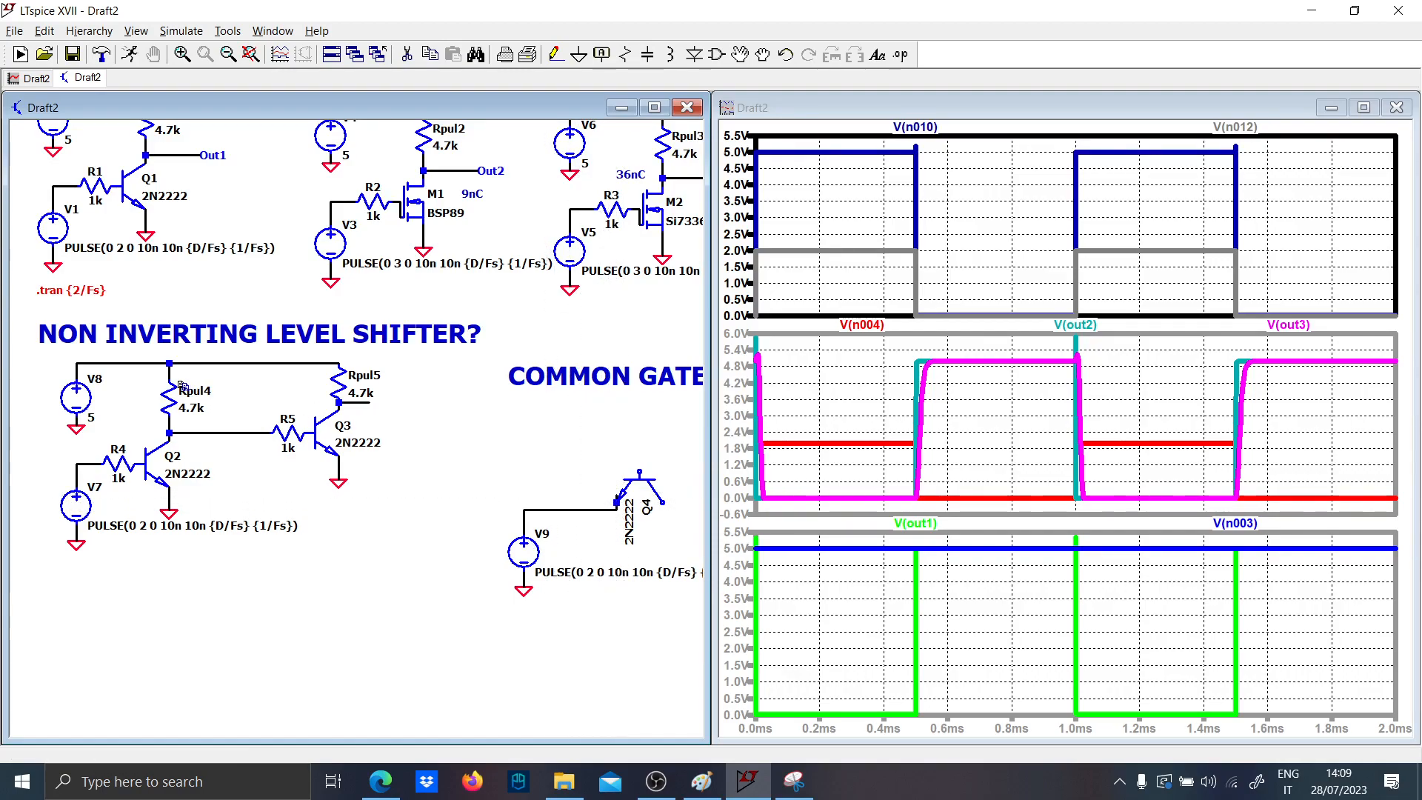
- Wire Q4's base up and across to a branch above the V9 source and terminate it with a ground
{"action": "key", "text": "F3"}
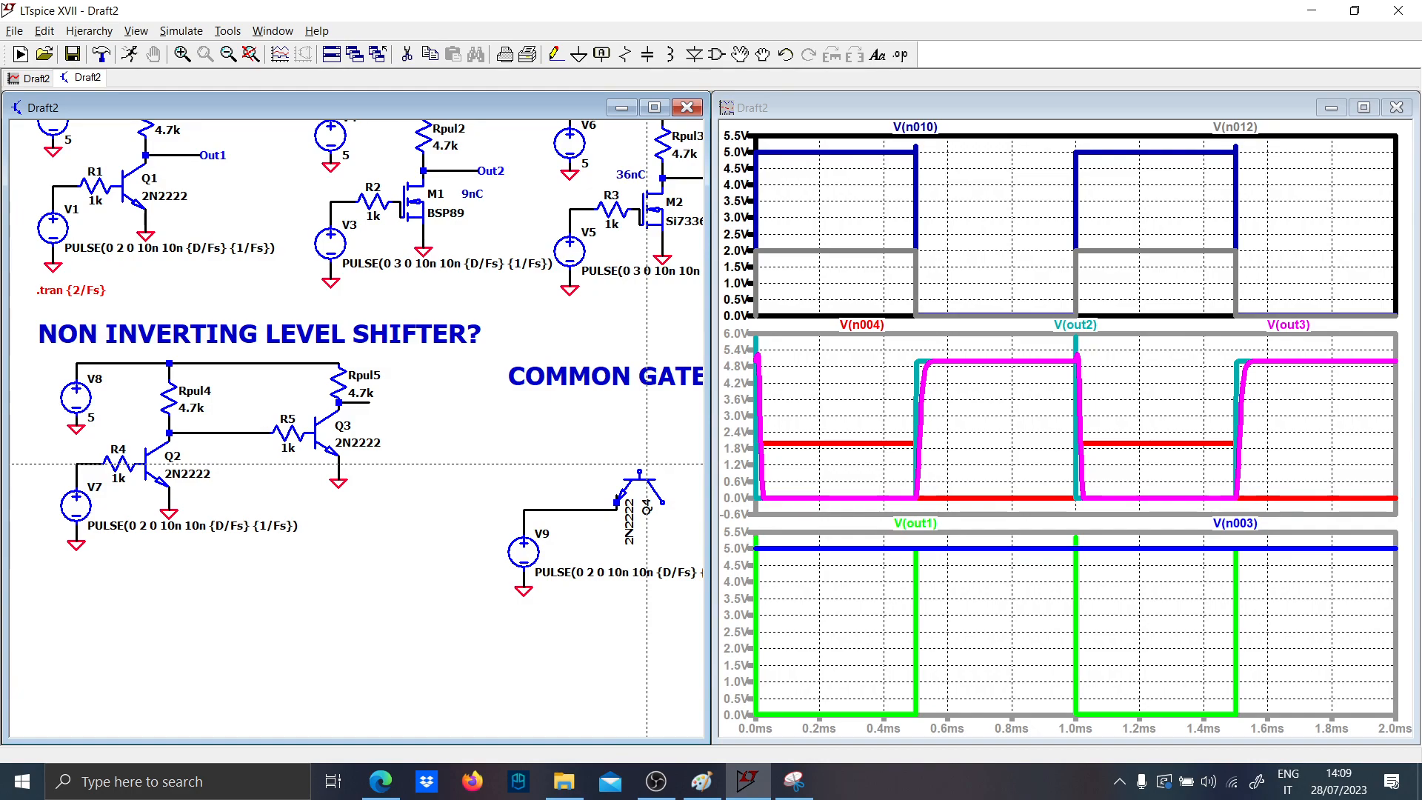
{"action": "left_click", "coordinate": [632, 480]}
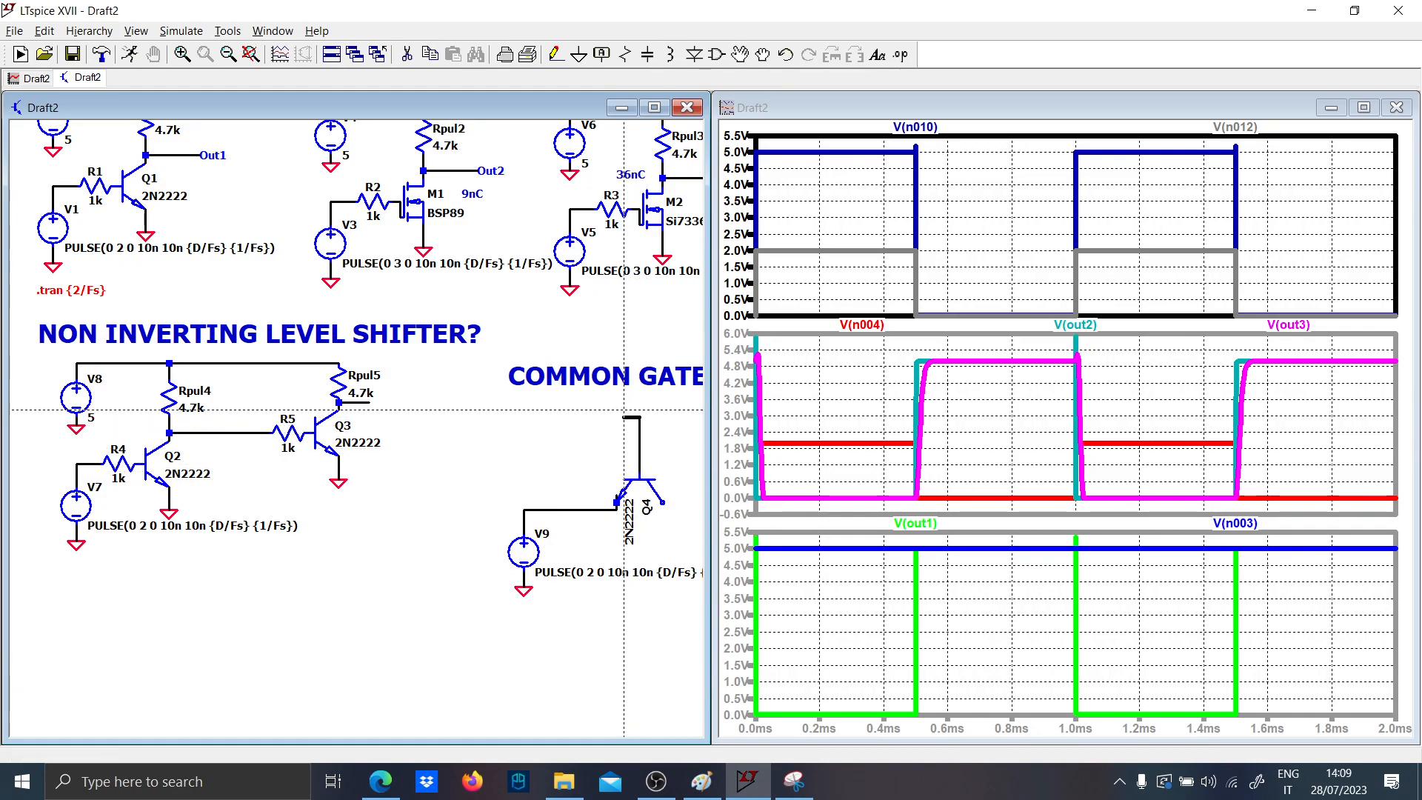
{"action": "left_click", "coordinate": [524, 448]}
{"action": "left_click", "coordinate": [523, 487]}
{"action": "key", "text": "g"}
{"action": "left_click", "coordinate": [524, 487]}
- Insert a voltage source in the grounded base branch and set its value to 2
{"action": "key", "text": "c"}
{"action": "key", "text": "v"}
{"action": "left_click", "coordinate": [524, 460]}
{"action": "key", "text": "Escape"}
{"action": "right_click", "coordinate": [539, 480]}
{"action": "type", "text": "2"}
{"action": "key", "text": "Return"}
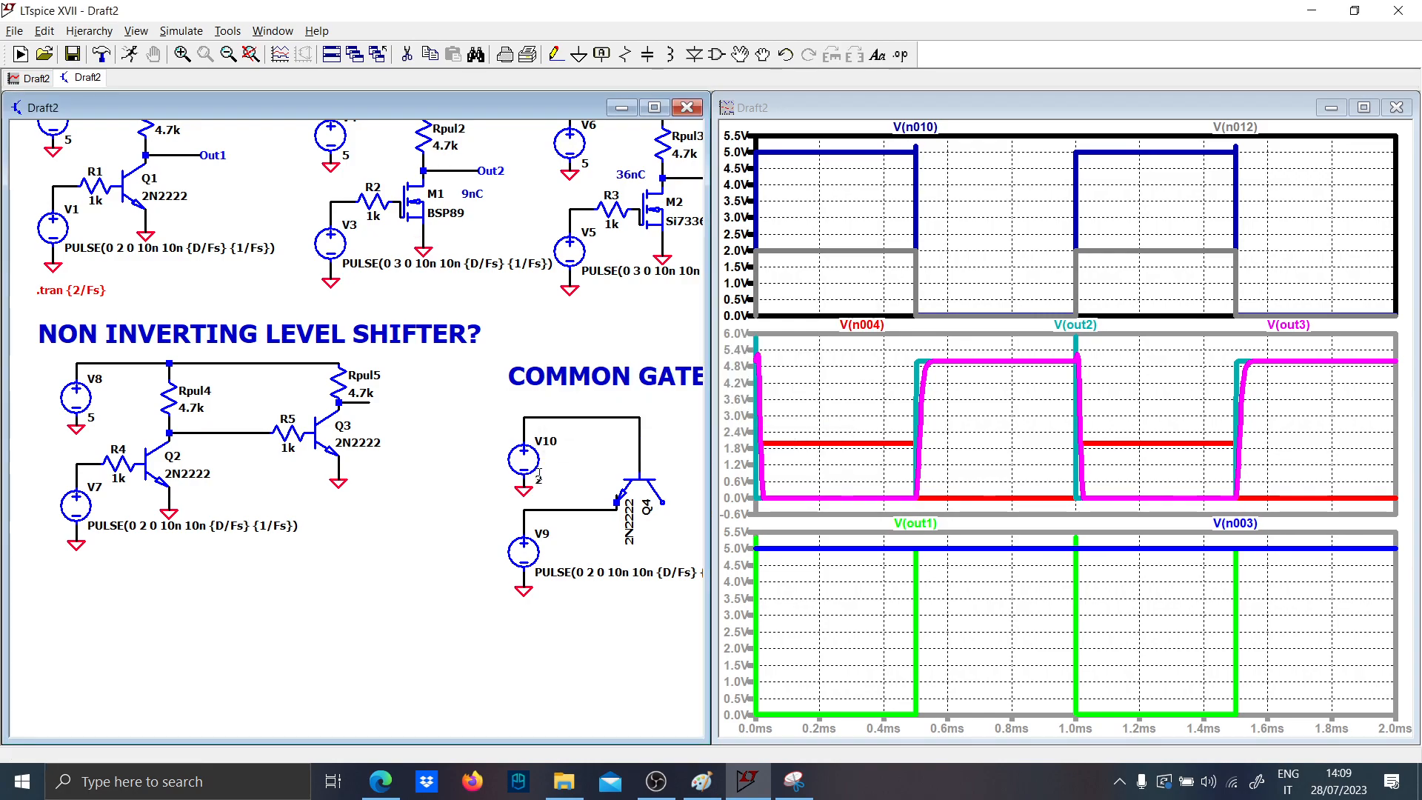
- Connect a 4.7k resistor between the base supply rail and the emitter input line of Q4
{"action": "scroll", "coordinate": [575, 469], "scroll_direction": "up", "scroll_amount": 2}
{"action": "left_click_drag", "start_coordinate": [575, 469], "coordinate": [278, 460]}
{"action": "key", "text": "F3"}
{"action": "left_click", "coordinate": [284, 525]}
{"action": "left_click", "coordinate": [284, 380]}
{"action": "key", "text": "r"}
{"action": "left_click", "coordinate": [300, 444]}
{"action": "key", "text": "Escape"}
{"action": "right_click", "coordinate": [307, 472]}
{"action": "type", "text": "4.7k"}
{"action": "key", "text": "Return"}
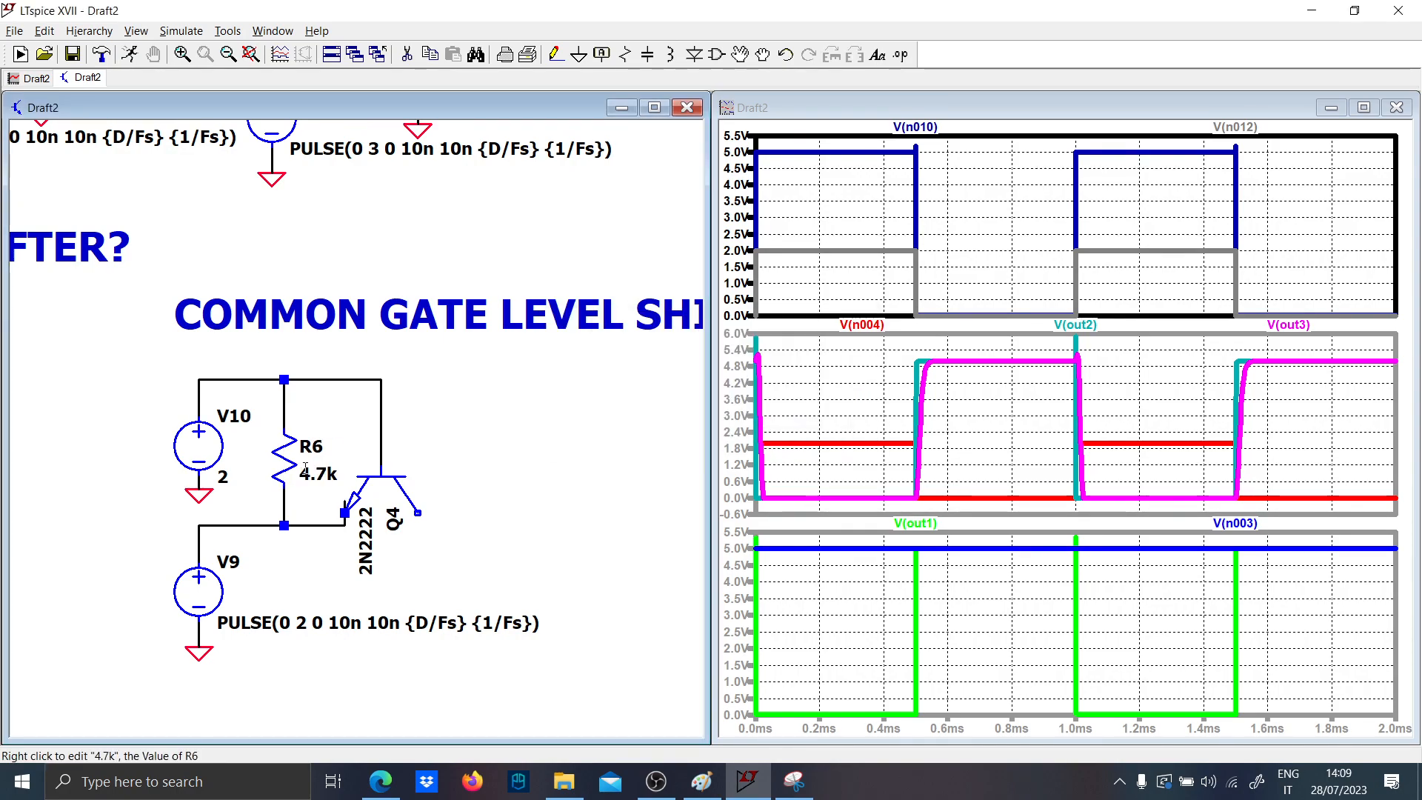
- Draw an output wire extending right from Q4's collector
{"action": "key", "text": "F3"}
{"action": "left_click", "coordinate": [418, 526]}
{"action": "left_click", "coordinate": [613, 533]}
{"action": "key", "text": "Escape"}
- Add a grounded voltage source set to 5 above the output wire and connect its positive terminal to the collector line
{"action": "key", "text": "v"}
{"action": "left_click", "coordinate": [623, 419]}
{"action": "key", "text": "Escape"}
{"action": "key", "text": "F3"}
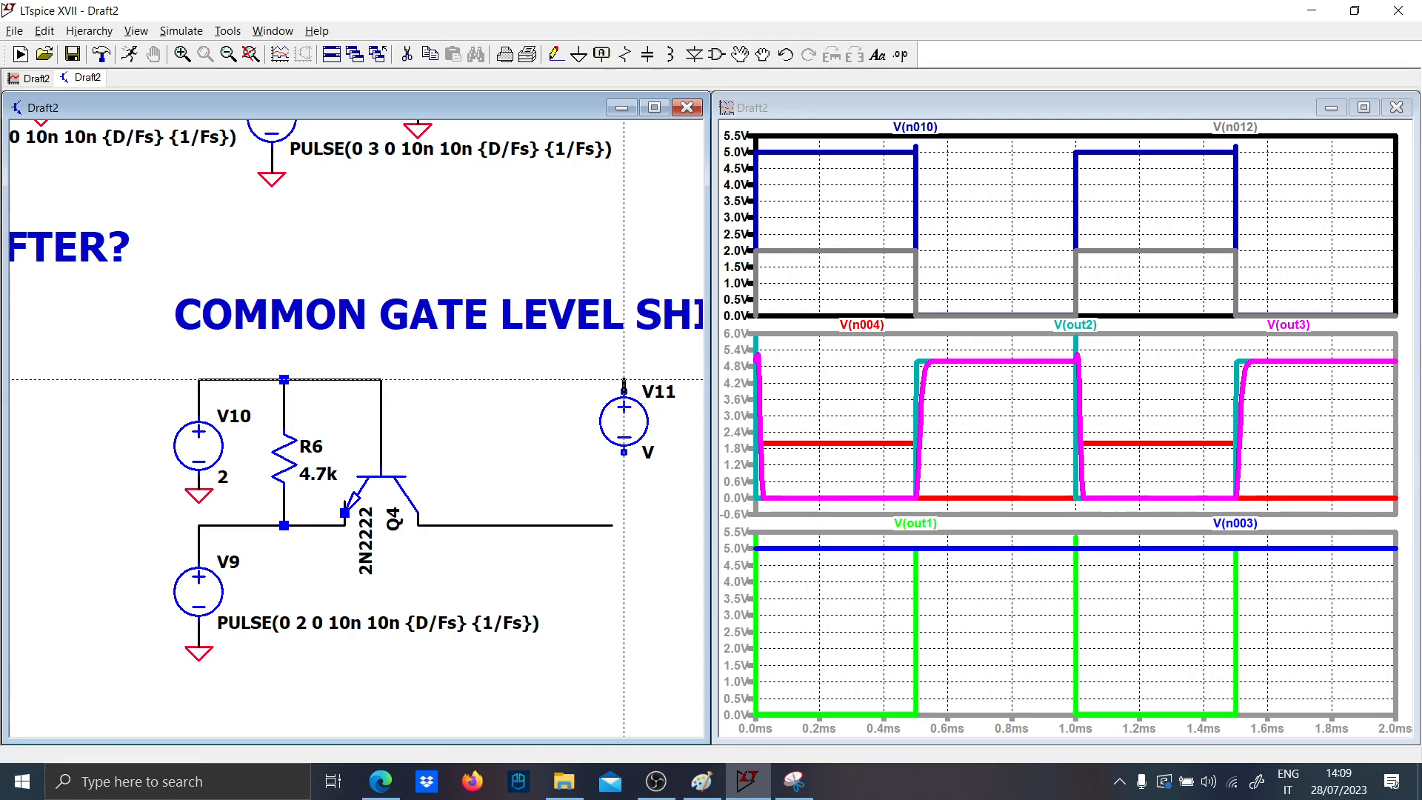
{"action": "left_click", "coordinate": [624, 379]}
{"action": "left_click", "coordinate": [515, 525]}
{"action": "key", "text": "g"}
{"action": "left_click", "coordinate": [624, 451]}
{"action": "key", "text": "Escape"}
{"action": "right_click", "coordinate": [648, 453]}
{"action": "type", "text": "5"}
{"action": "key", "text": "Return"}
- Insert a 4.7k pull-up resistor in the wire between the 5 V source and Q4's collector line
{"action": "key", "text": "r"}
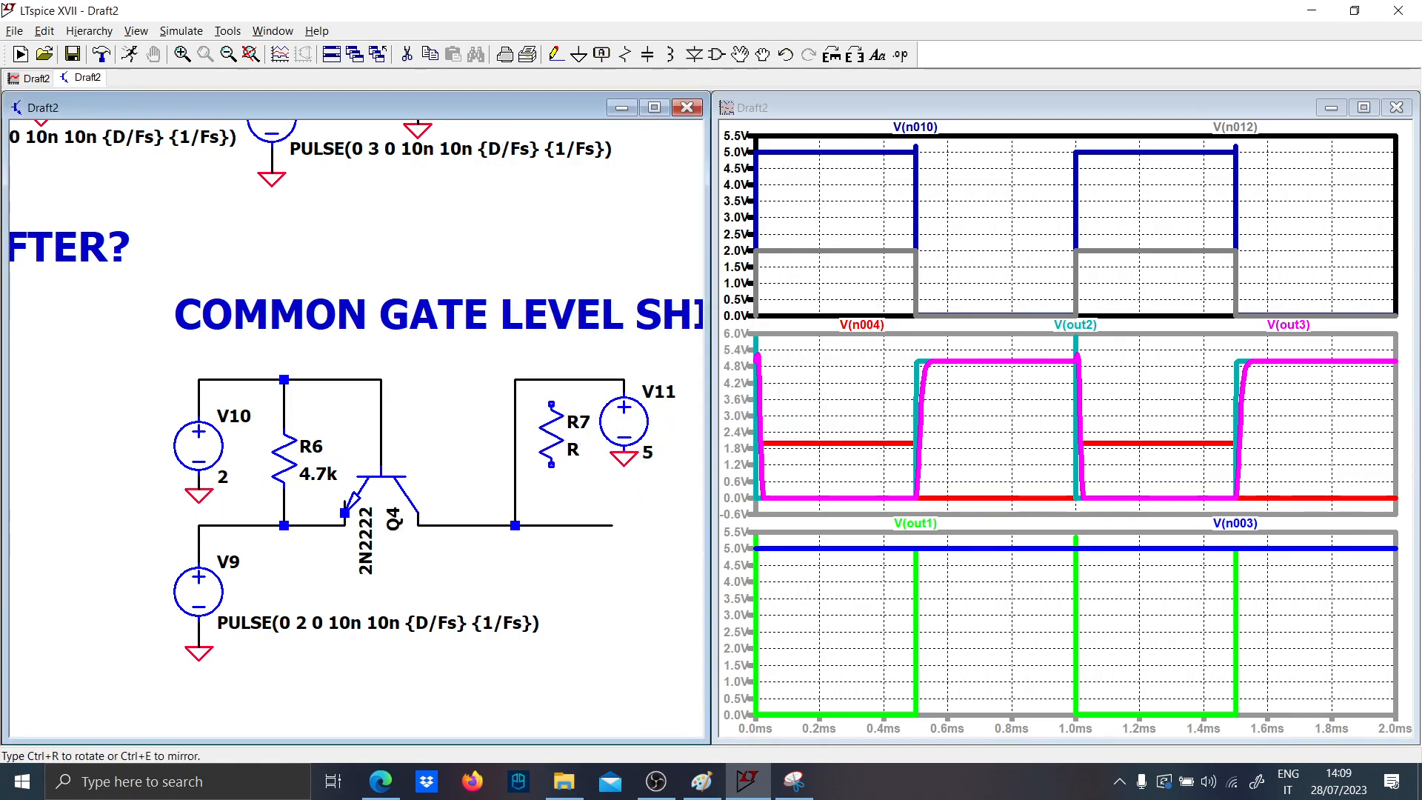
{"action": "left_click", "coordinate": [515, 417]}
{"action": "key", "text": "Escape"}
{"action": "left_click_drag", "start_coordinate": [554, 459], "coordinate": [542, 466]}
{"action": "right_click", "coordinate": [538, 475]}
{"action": "type", "text": "4.7k"}
{"action": "key", "text": "Return"}
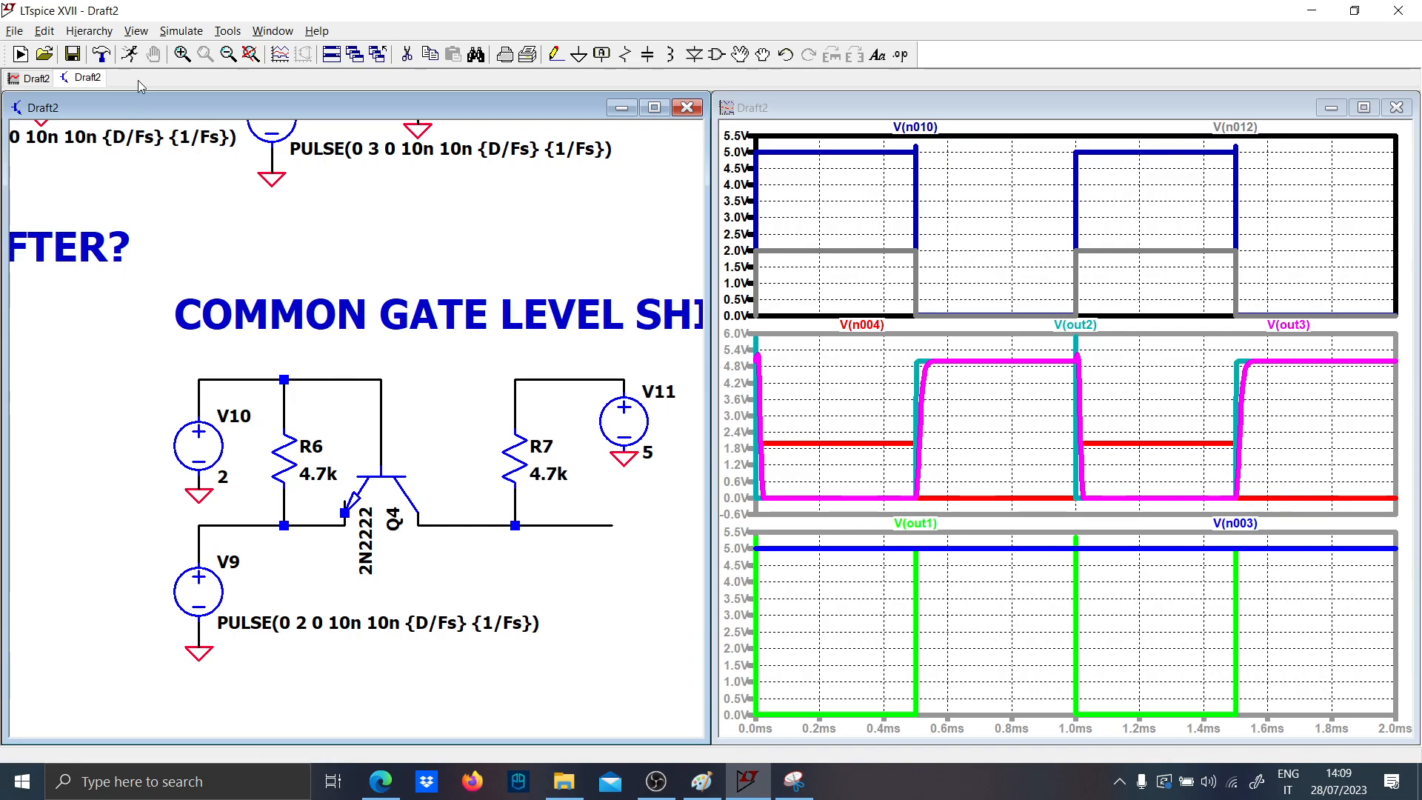
- Run the simulation and plot the output and input voltages of the common gate level shifter
{"action": "left_click", "coordinate": [130, 54]}
{"action": "left_click", "coordinate": [565, 525]}
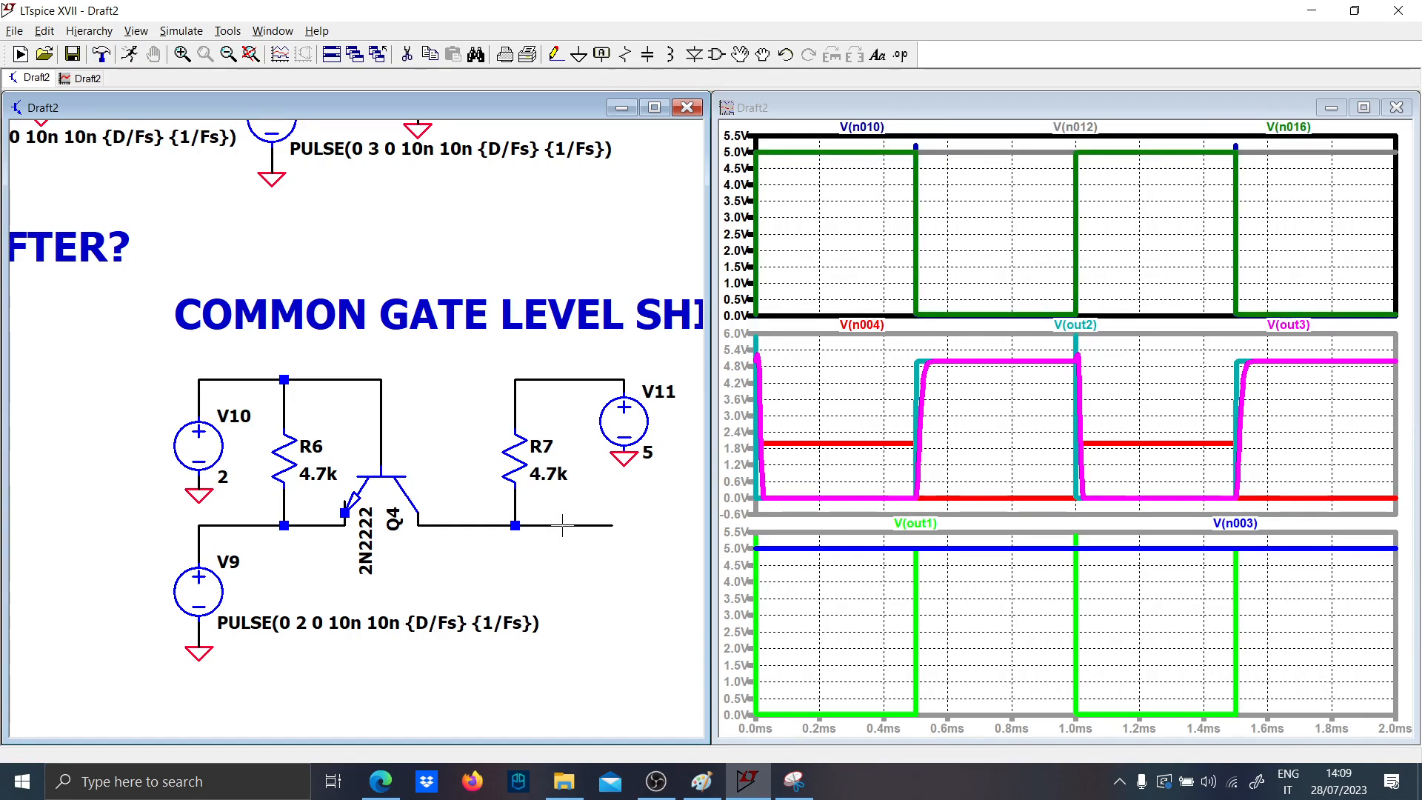
{"action": "left_click", "coordinate": [231, 527]}
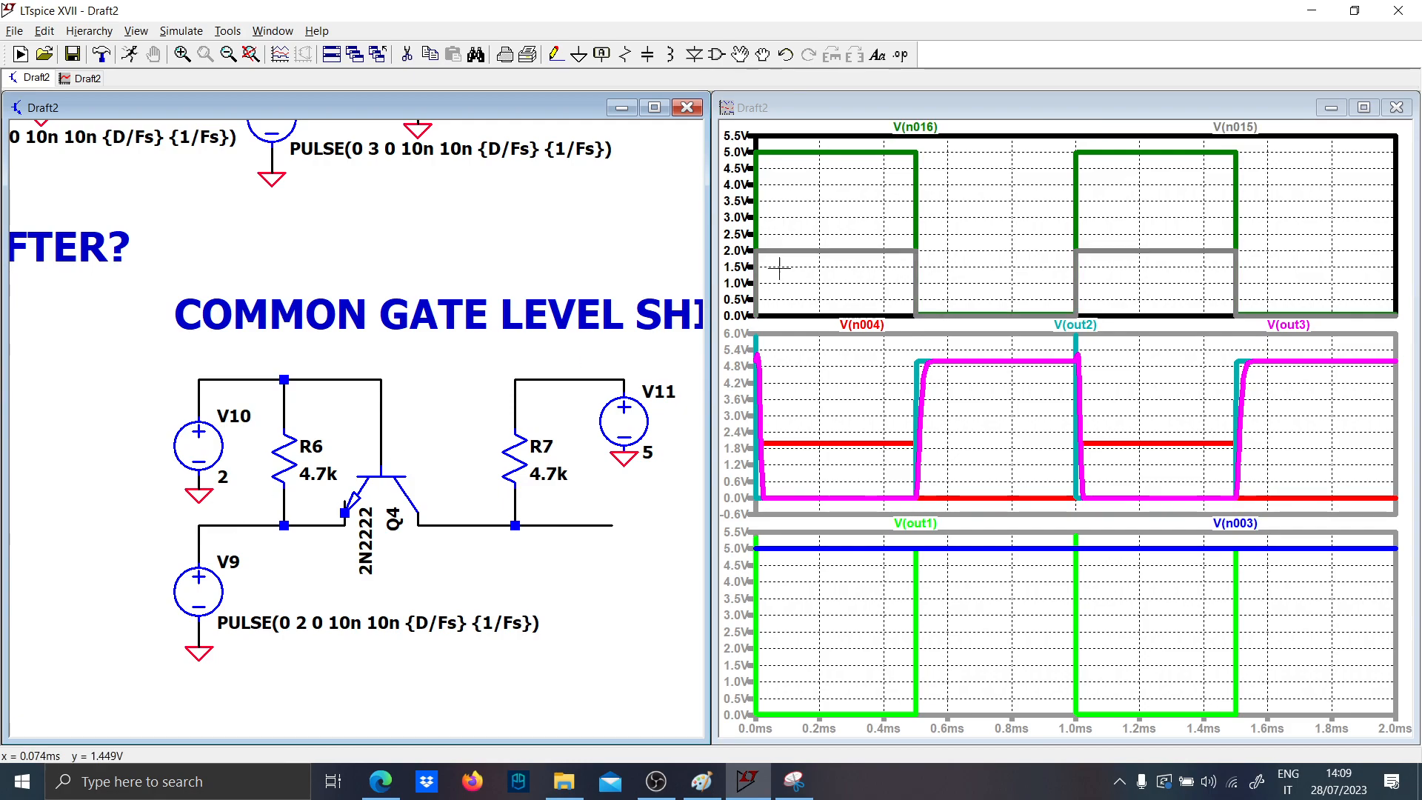
- Show only Q4's output voltage in the upper pane and add Q3's output voltage for comparison
{"action": "double_click", "coordinate": [573, 524]}
{"action": "left_click_drag", "start_coordinate": [100, 460], "coordinate": [444, 474]}
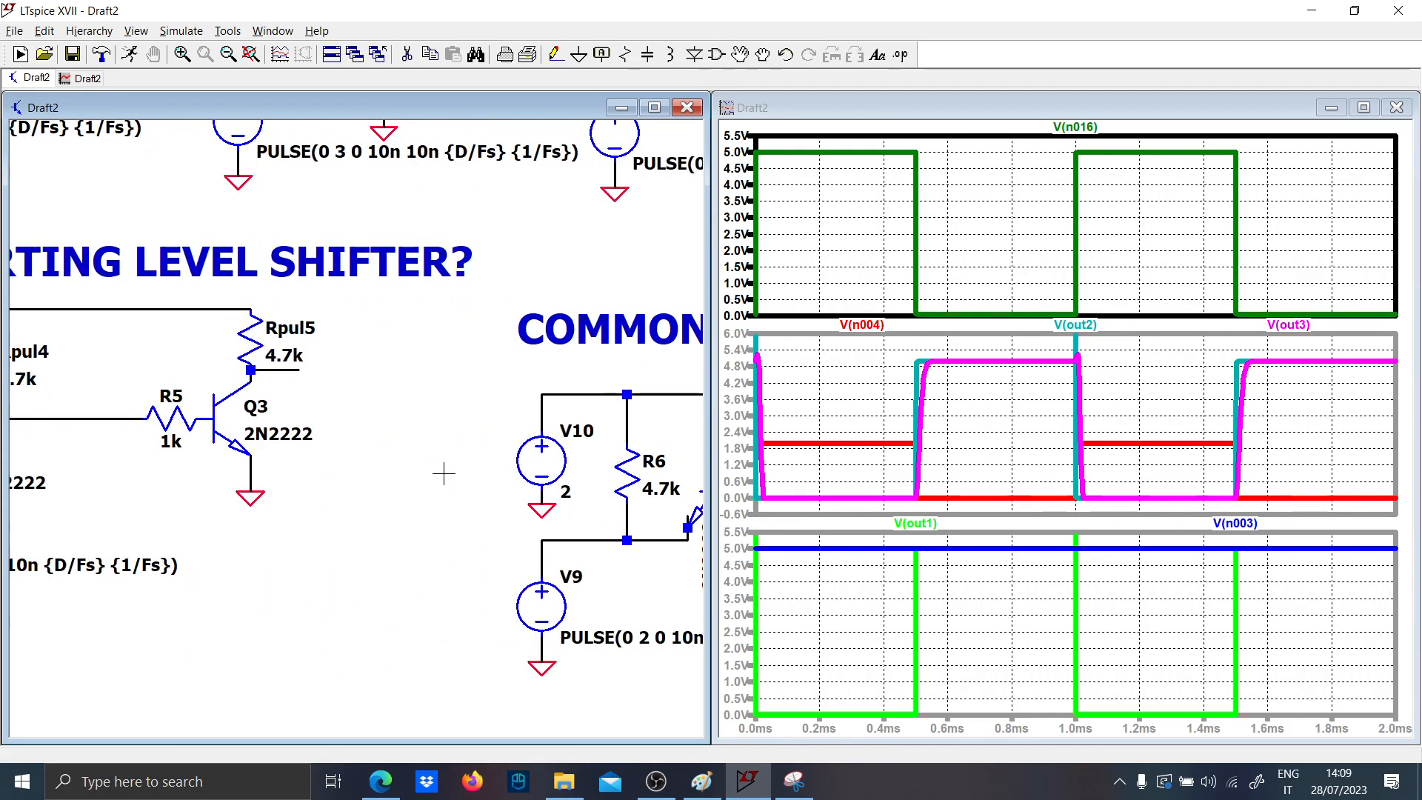
{"action": "left_click", "coordinate": [289, 372]}
- Set the Fs parameter to 10k and rerun the simulation
{"action": "scroll", "coordinate": [444, 475], "scroll_direction": "down", "scroll_amount": 3}
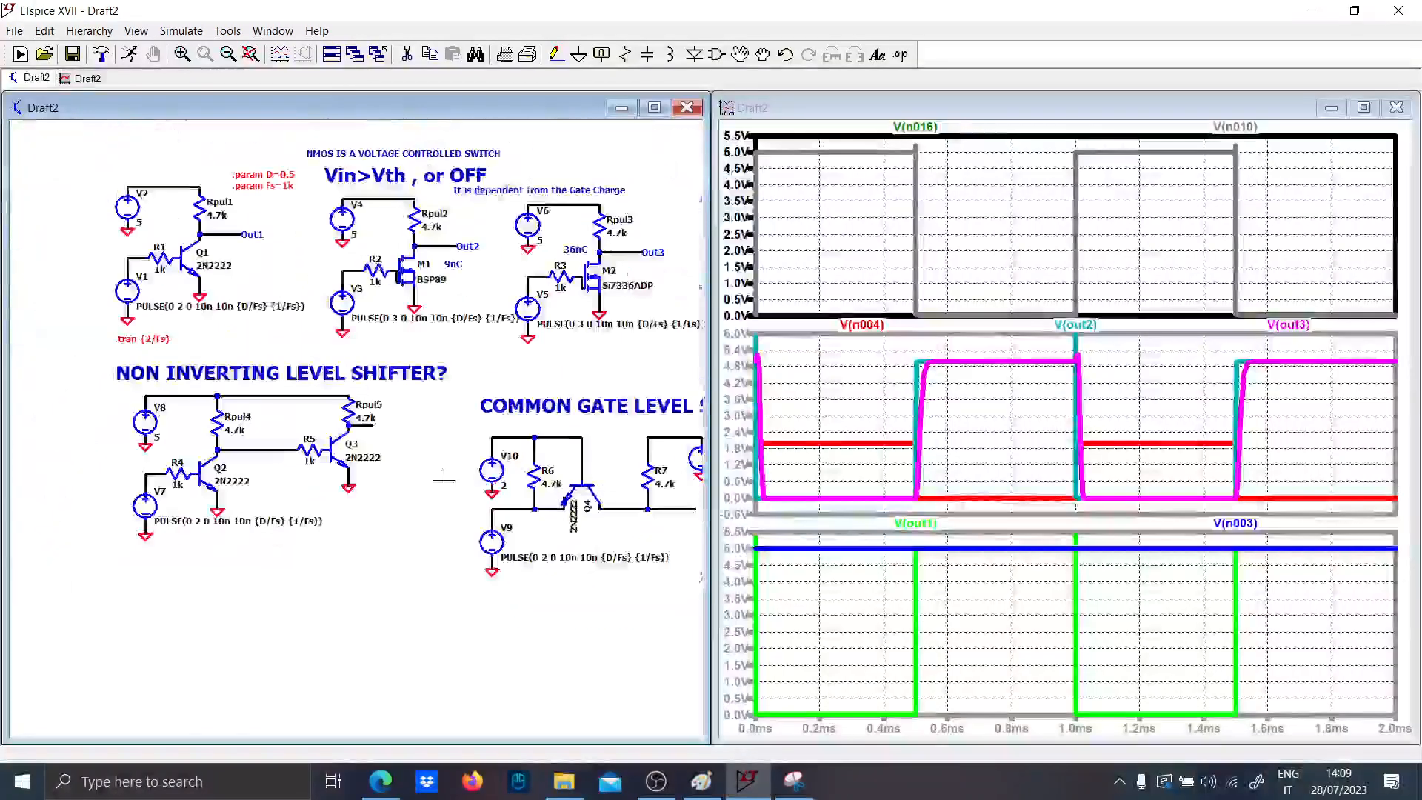
{"action": "scroll", "coordinate": [282, 211], "scroll_direction": "up", "scroll_amount": 2}
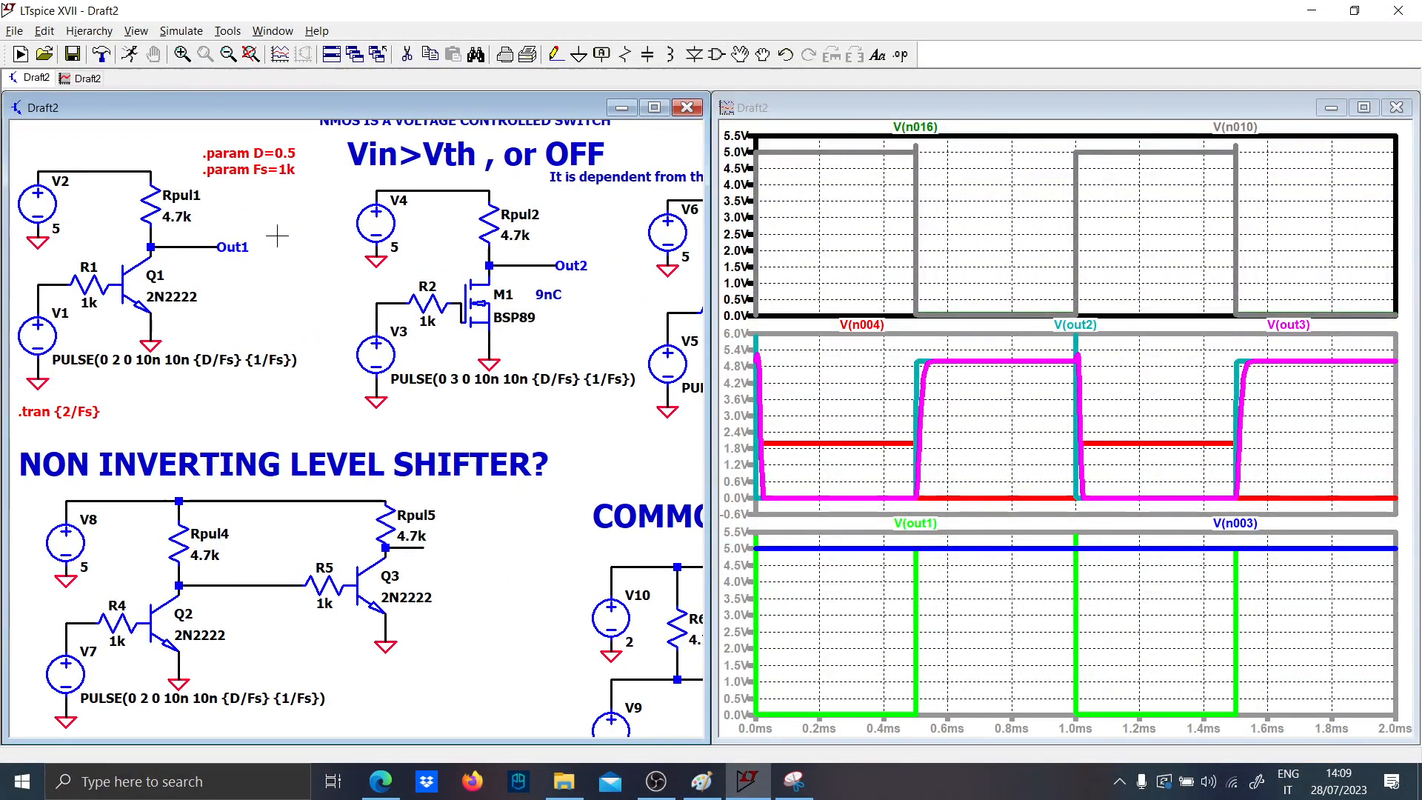
{"action": "scroll", "coordinate": [284, 253], "scroll_direction": "down", "scroll_amount": 2}
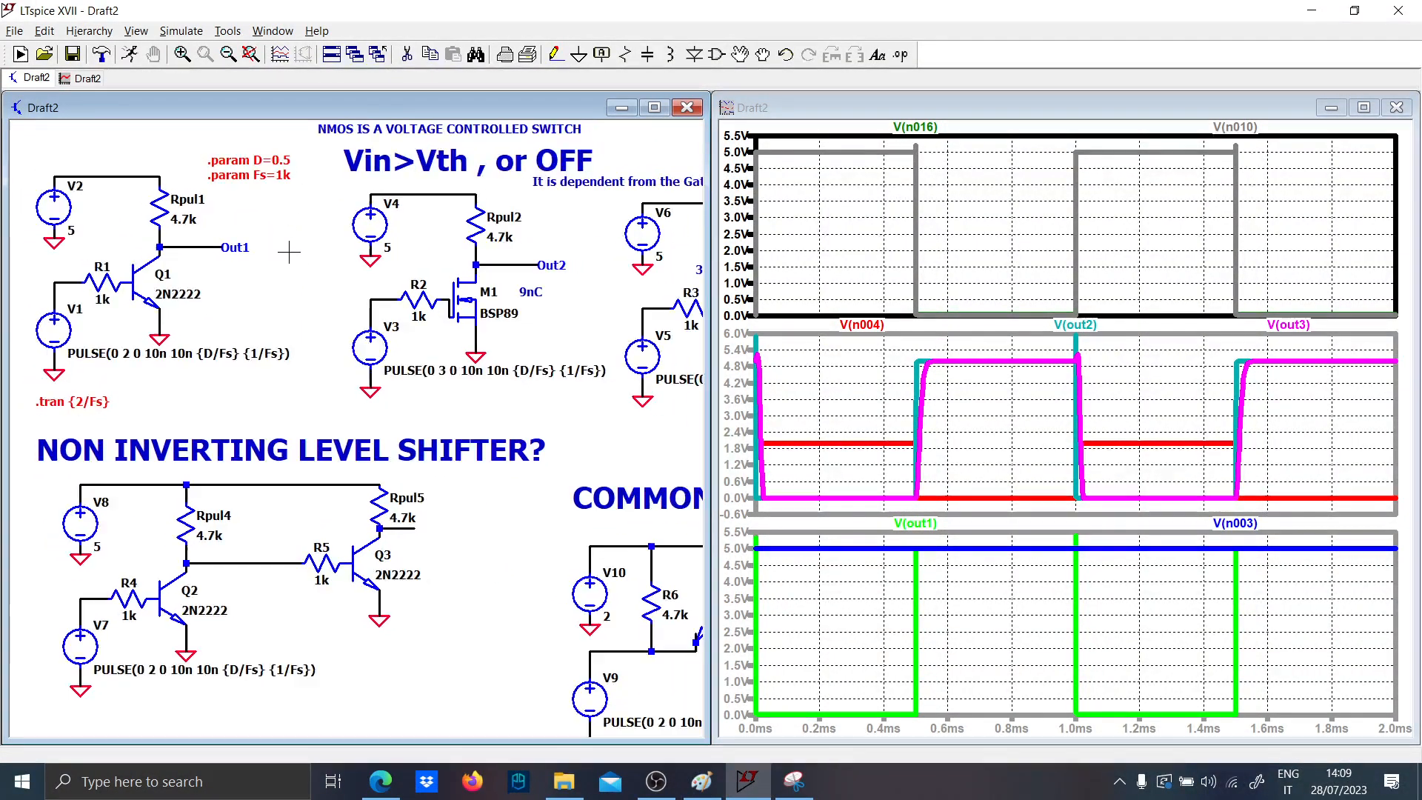
{"action": "right_click", "coordinate": [284, 179]}
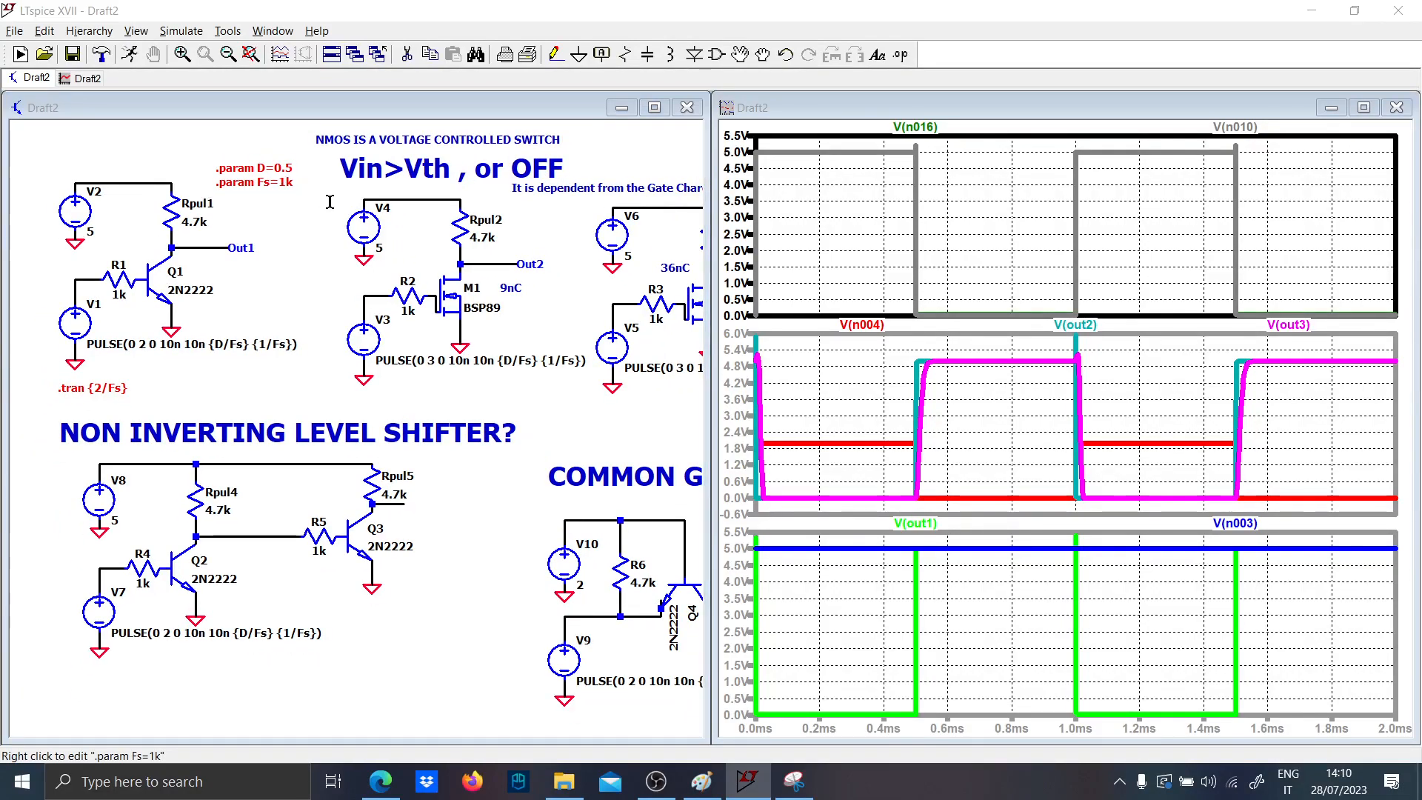
{"action": "key", "text": "BackSpace"}
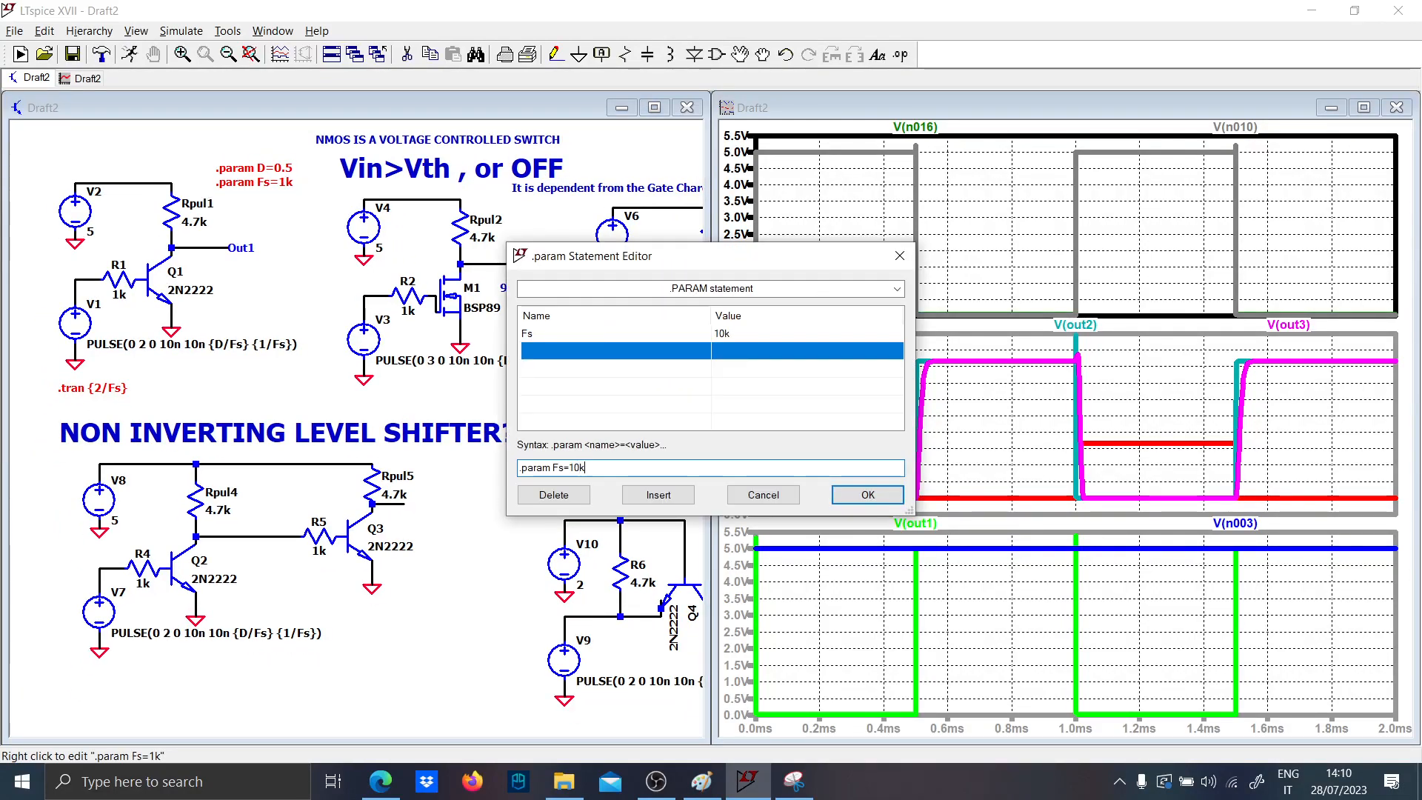
{"action": "type", "text": "0k"}
{"action": "key", "text": "Return"}
{"action": "left_click", "coordinate": [131, 57]}
- Rename M1's output net label to 9nc and M2's output net label to 36nC
{"action": "left_click_drag", "start_coordinate": [534, 412], "coordinate": [178, 362]}
{"action": "scroll", "coordinate": [333, 211], "scroll_direction": "up", "scroll_amount": 3}
{"action": "scroll", "coordinate": [399, 288], "scroll_direction": "down", "scroll_amount": 3}
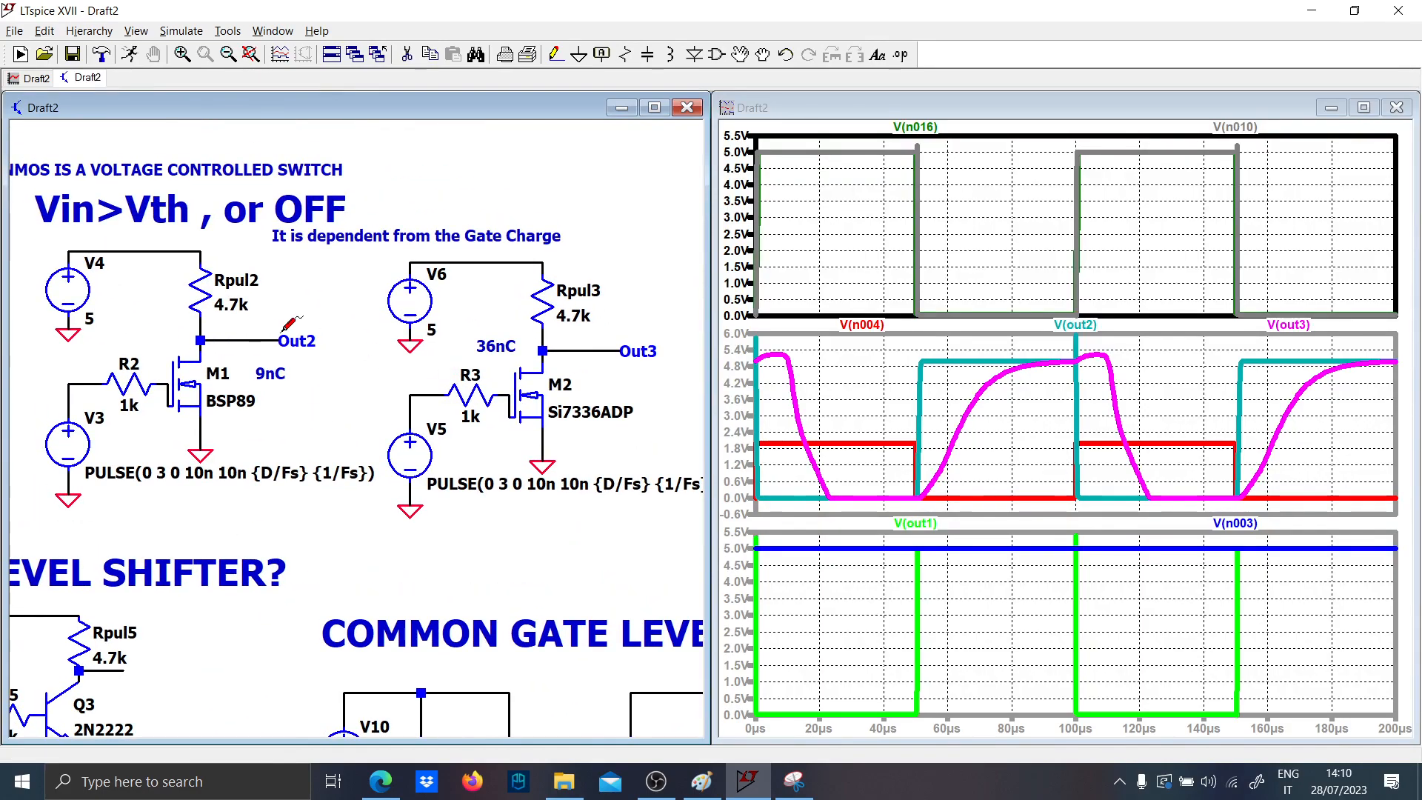
{"action": "right_click", "coordinate": [309, 342]}
{"action": "type", "text": "9"}
{"action": "key", "text": "Return"}
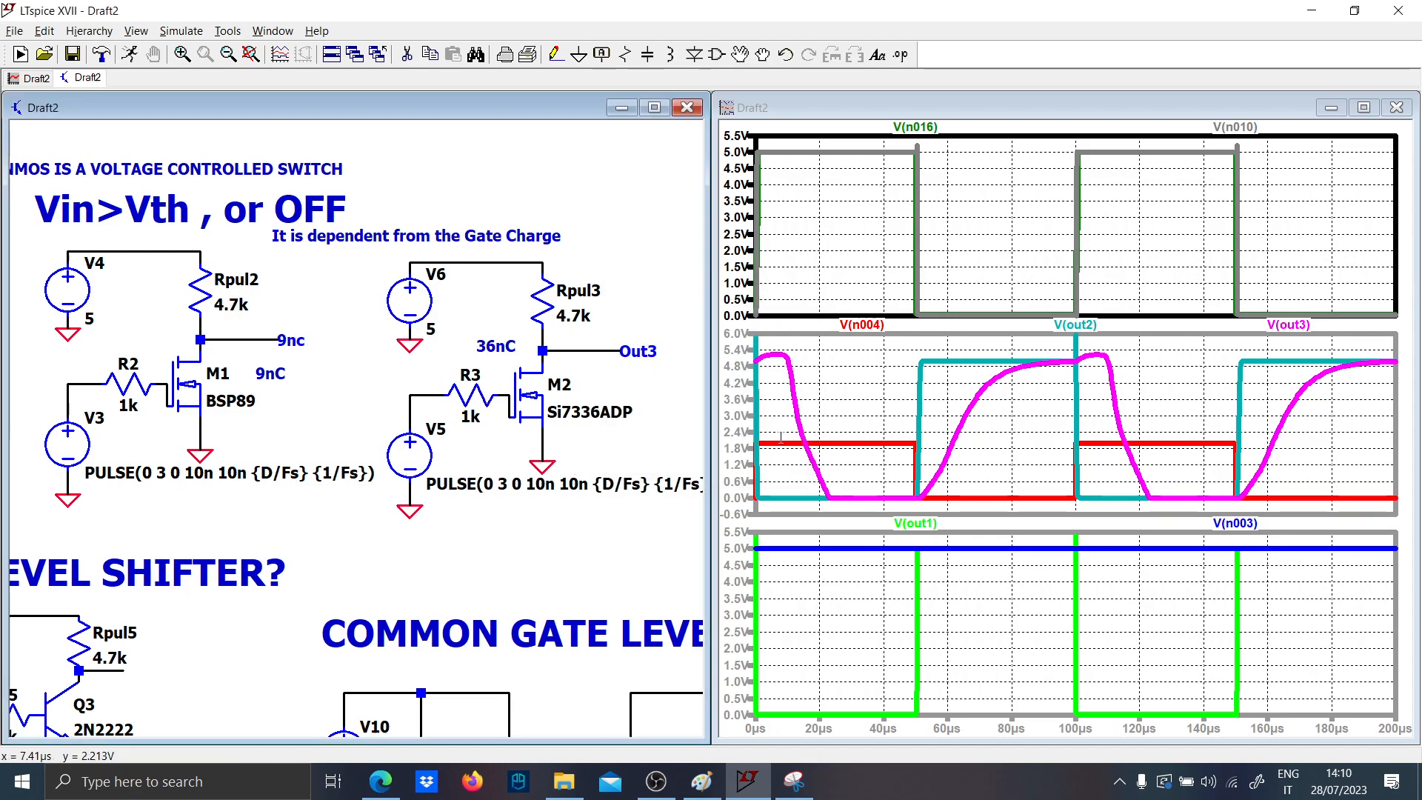
{"action": "right_click", "coordinate": [665, 343]}
{"action": "type", "text": "36nC"}
{"action": "key", "text": "Return"}
- Rerun the simulation and plot the 9nc and 36nC output voltages in the middle pane
{"action": "left_click", "coordinate": [130, 54]}
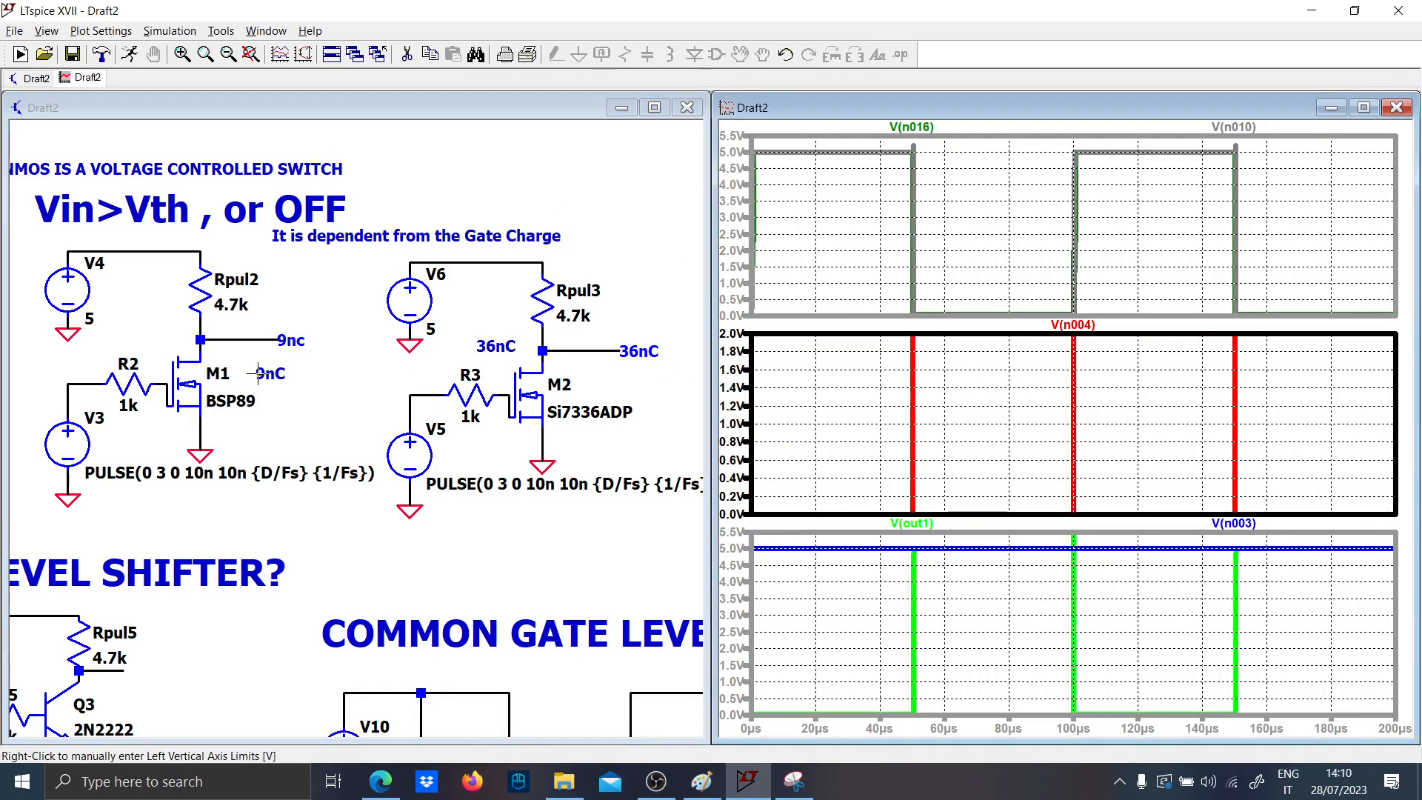
{"action": "left_click", "coordinate": [280, 343]}
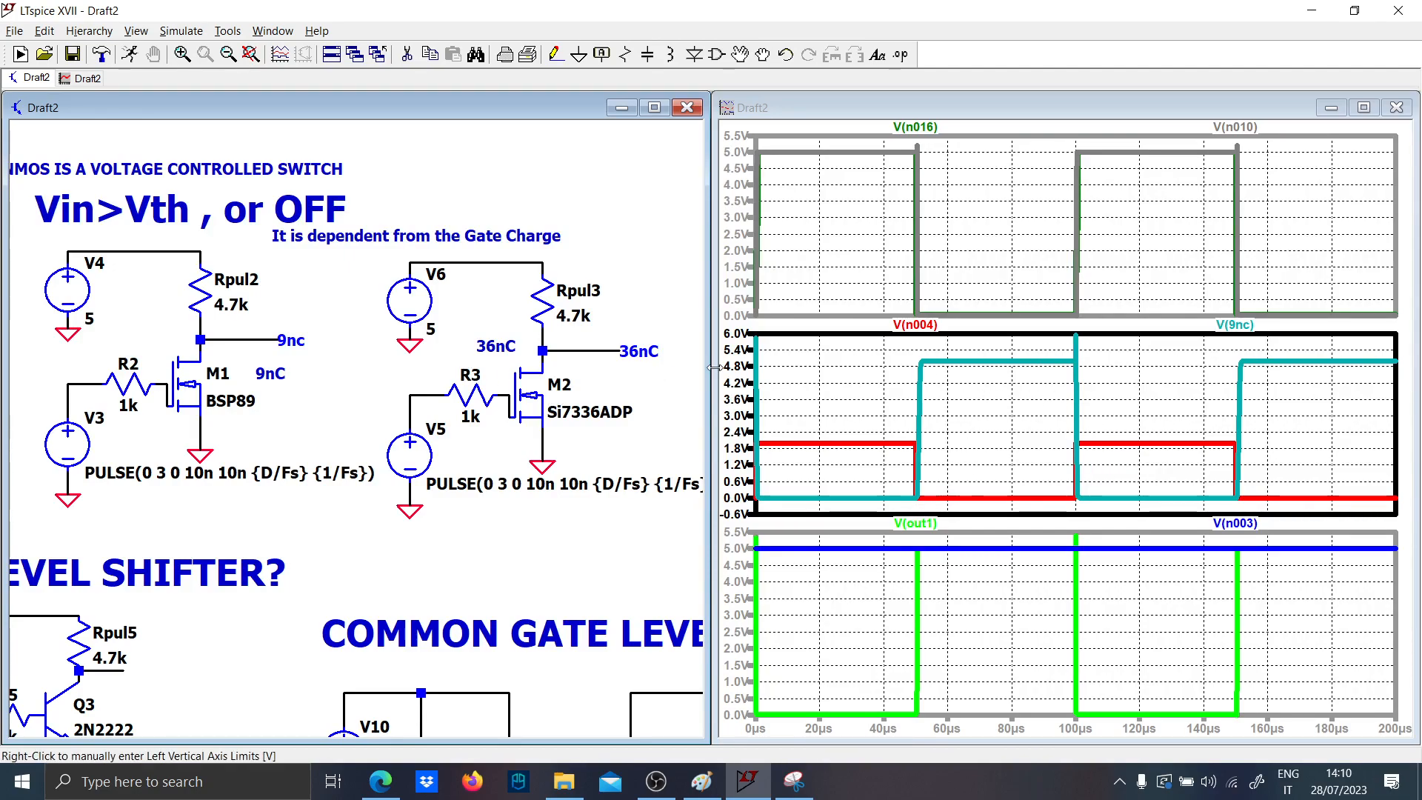
{"action": "left_click", "coordinate": [615, 344]}
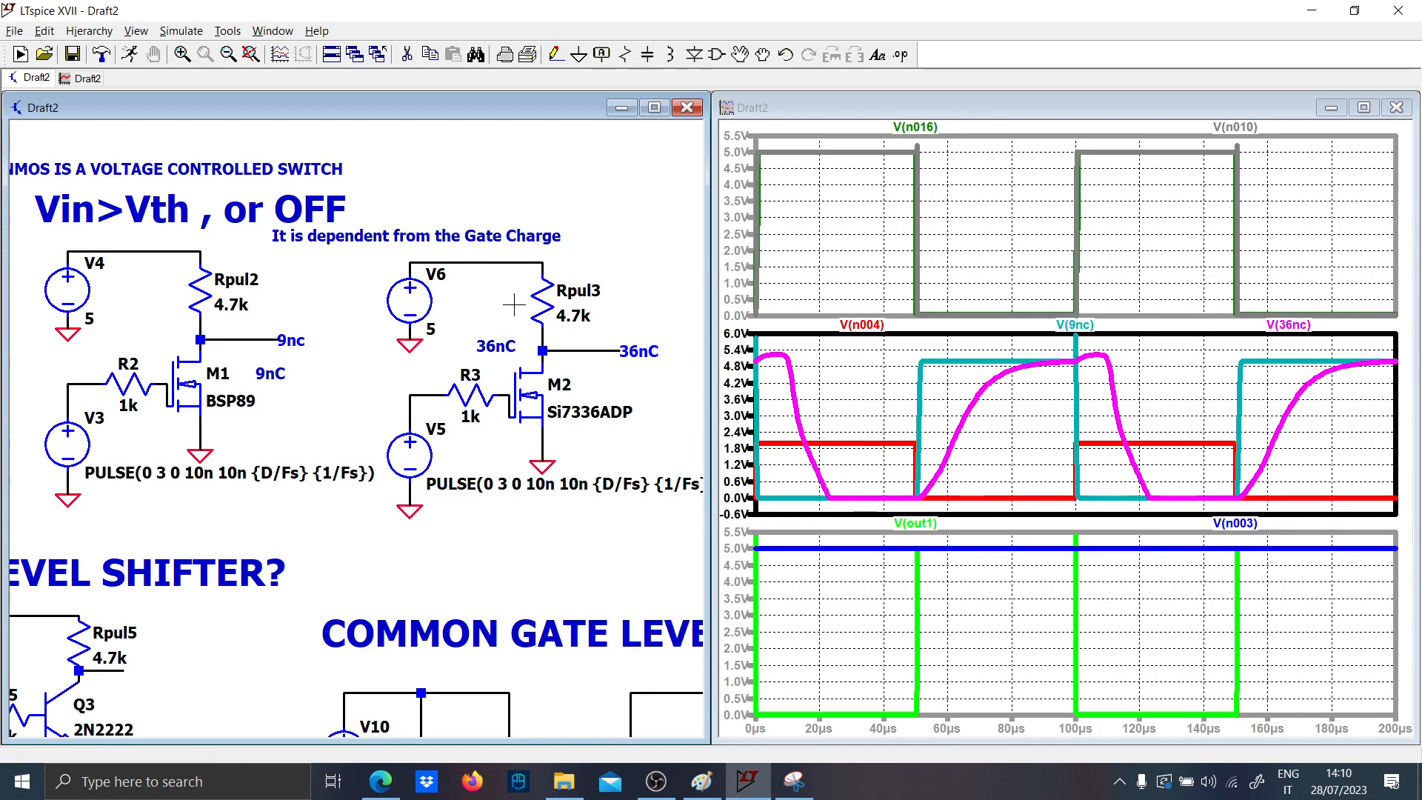
- Show only Q1's Out1 voltage in the lower pane and add V1's input voltage for comparison
{"action": "scroll", "coordinate": [321, 518], "scroll_direction": "down", "scroll_amount": 2}
{"action": "left_click_drag", "start_coordinate": [285, 511], "coordinate": [517, 561]}
{"action": "scroll", "coordinate": [346, 419], "scroll_direction": "up", "scroll_amount": 2}
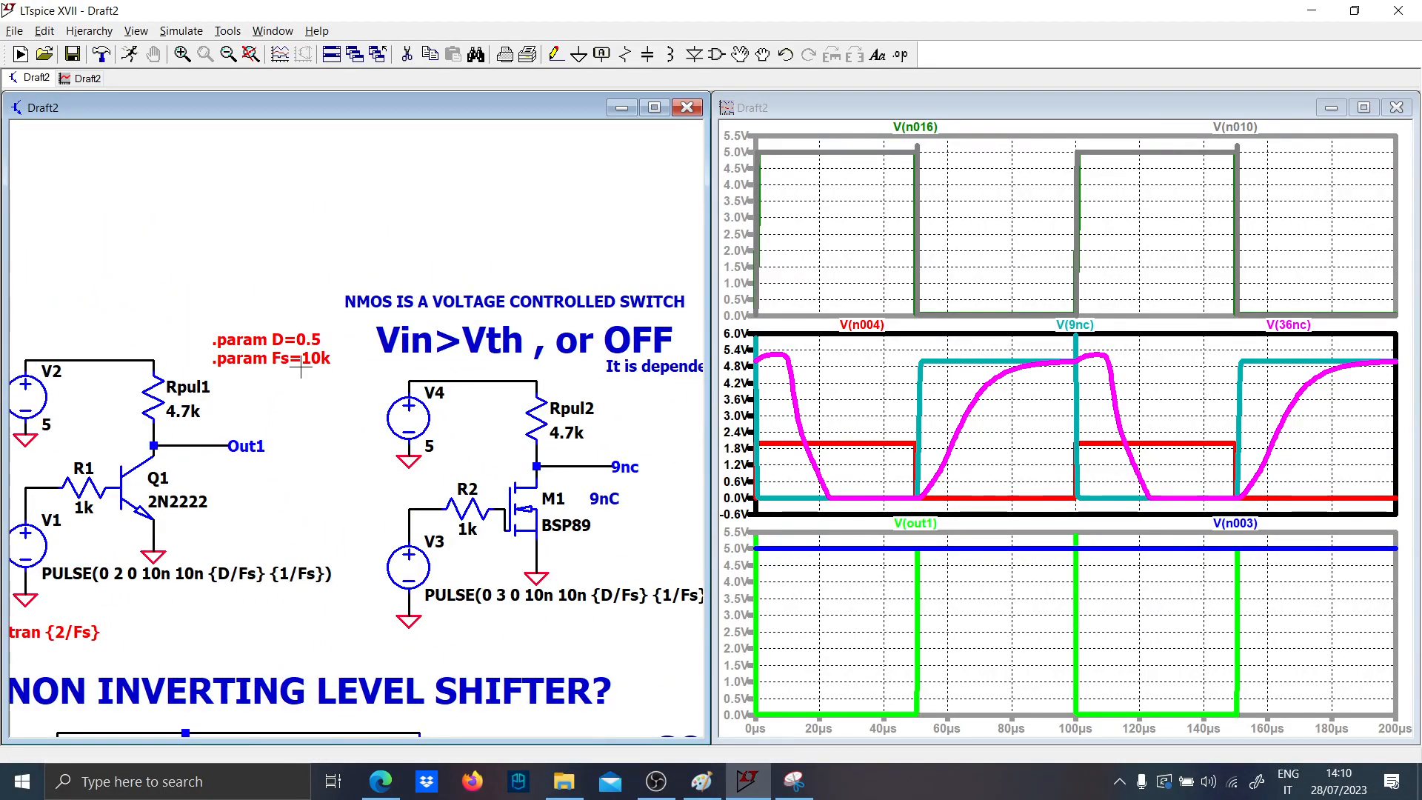
{"action": "left_click", "coordinate": [813, 600]}
{"action": "left_click_drag", "start_coordinate": [156, 497], "coordinate": [202, 433]}
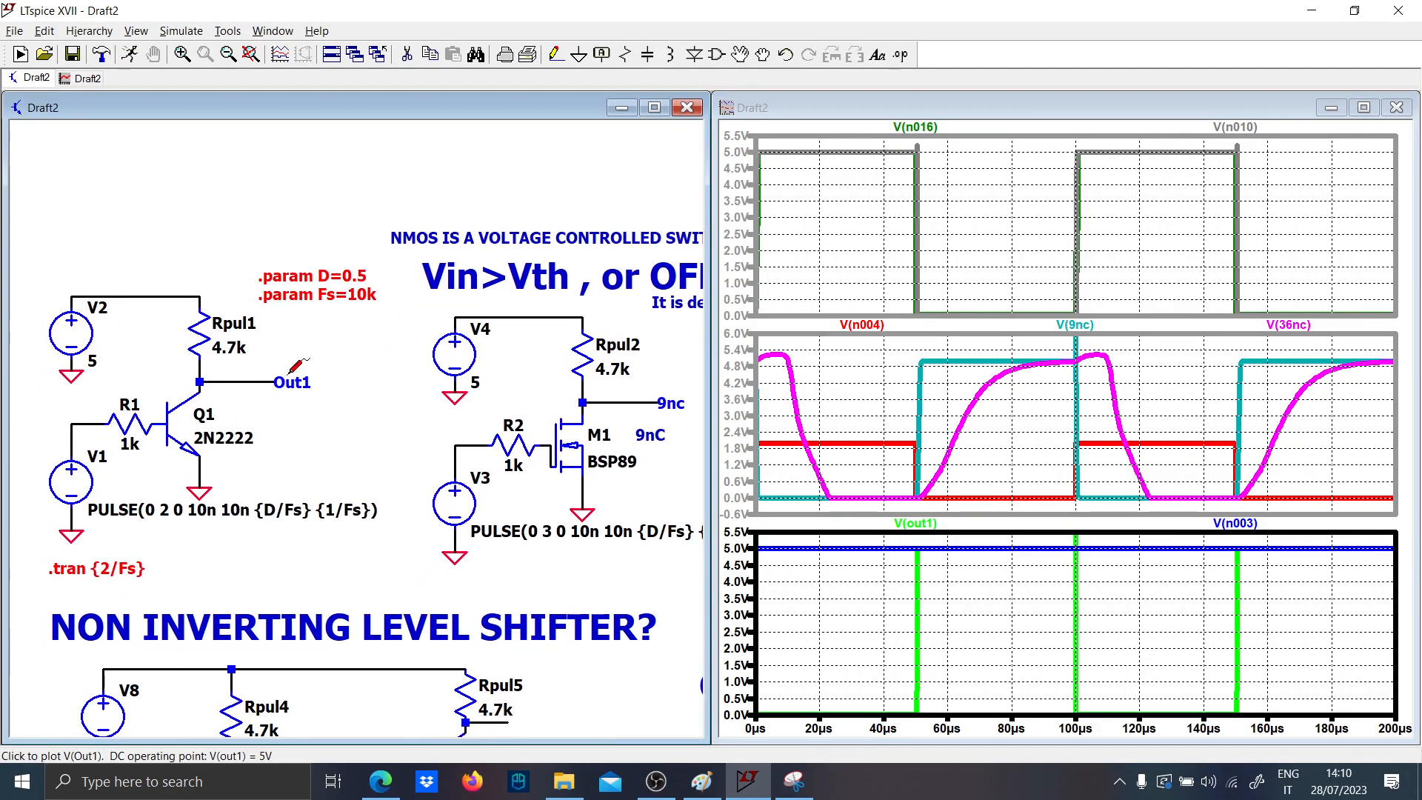
{"action": "left_click", "coordinate": [268, 380]}
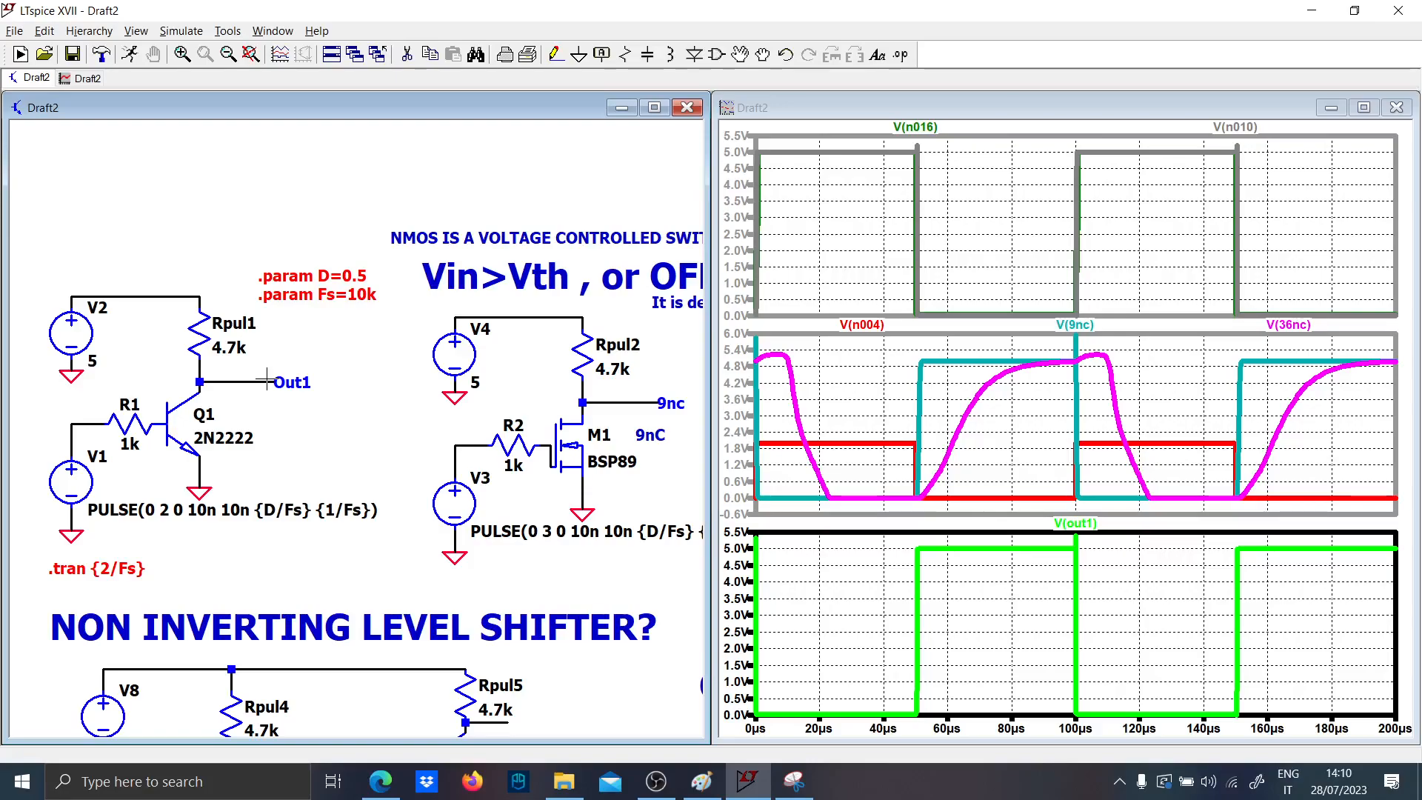
{"action": "left_click", "coordinate": [82, 424]}
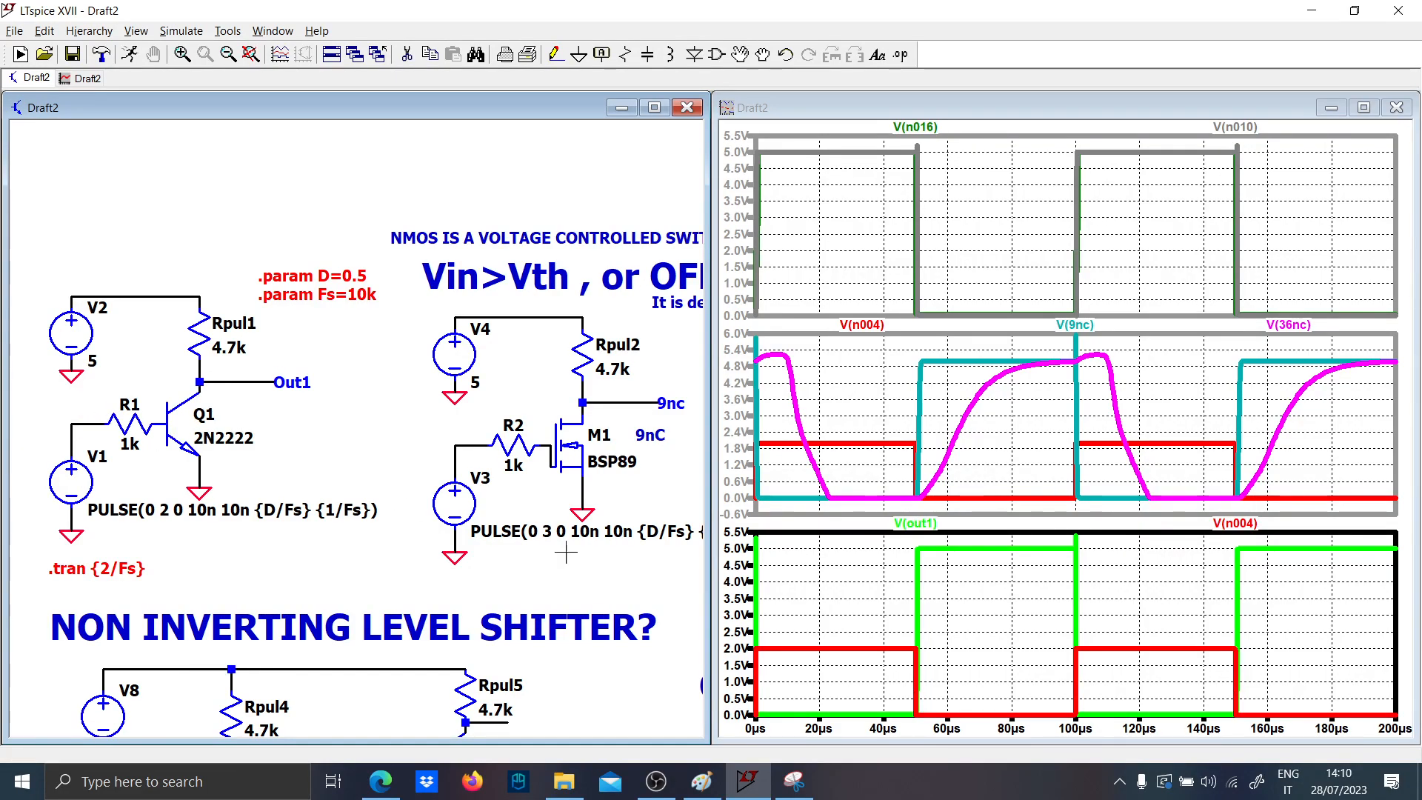
- Magnify Out1's switching edge near 50 µs in the lower pane and fit the full waveform again
{"action": "left_click_drag", "start_coordinate": [929, 726], "coordinate": [872, 536]}
{"action": "right_click", "coordinate": [1121, 322]}
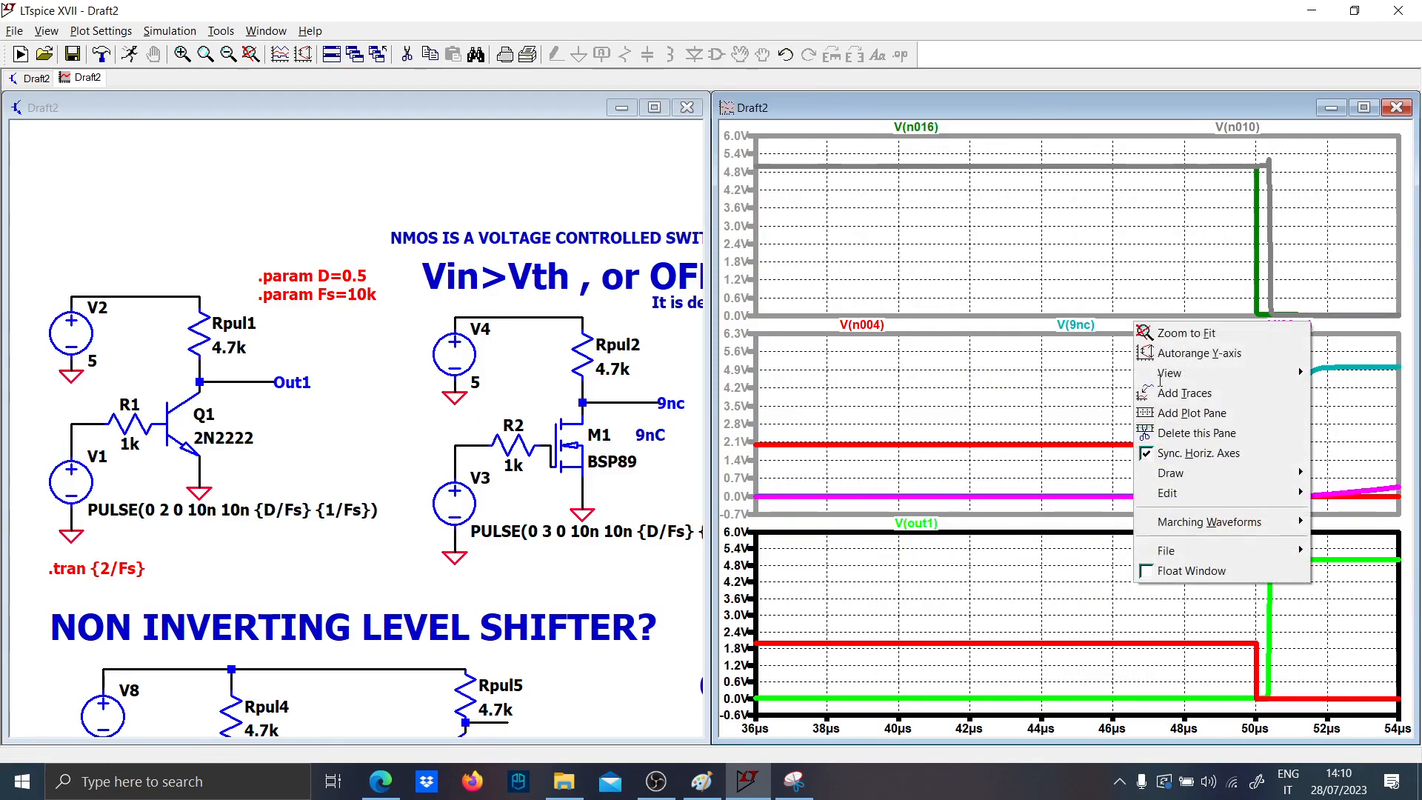
{"action": "left_click", "coordinate": [1131, 330]}
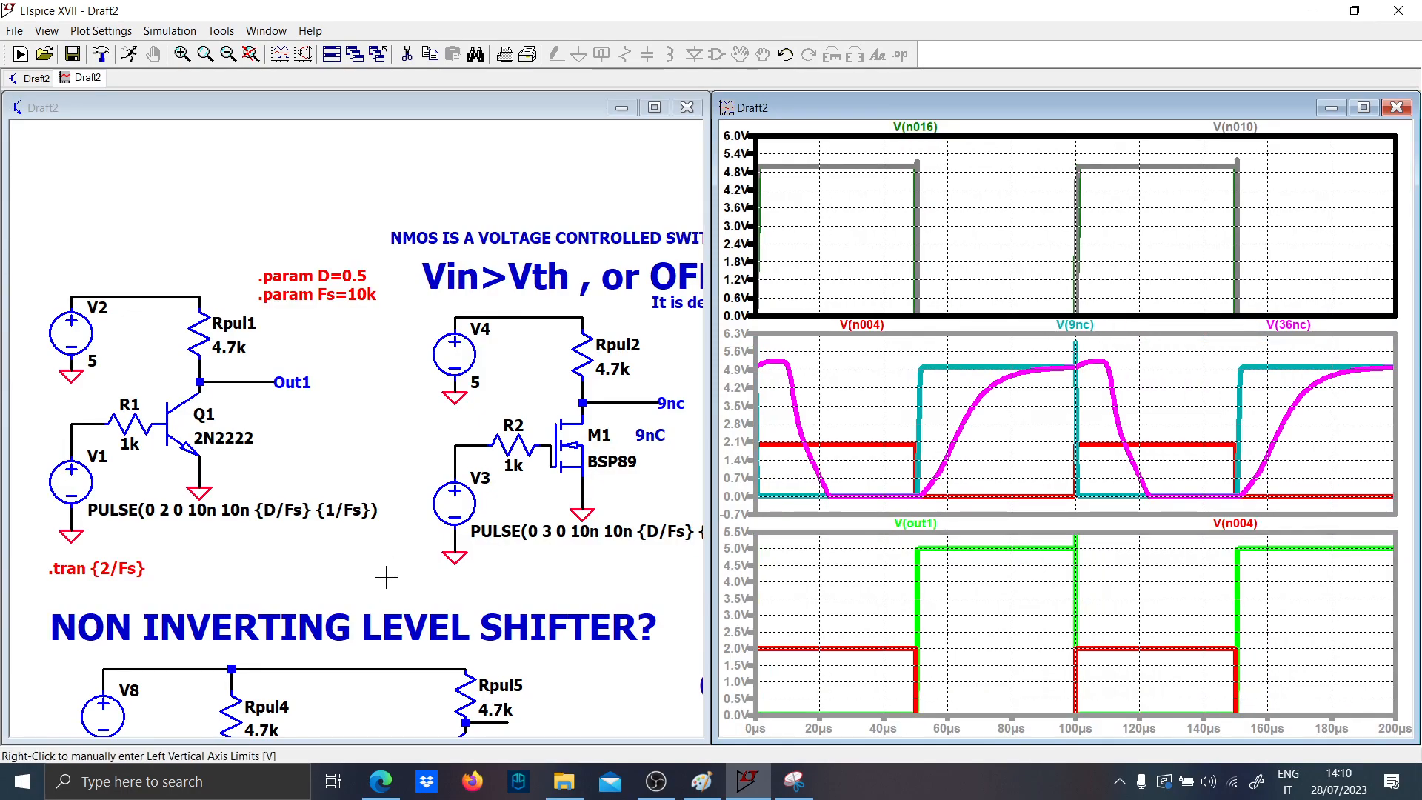
- Examine the falling edges of Q3's and Q4's outputs near 50 µs in the upper pane and restore the full time range
{"action": "left_click", "coordinate": [239, 614]}
{"action": "left_click_drag", "start_coordinate": [239, 613], "coordinate": [185, 326]}
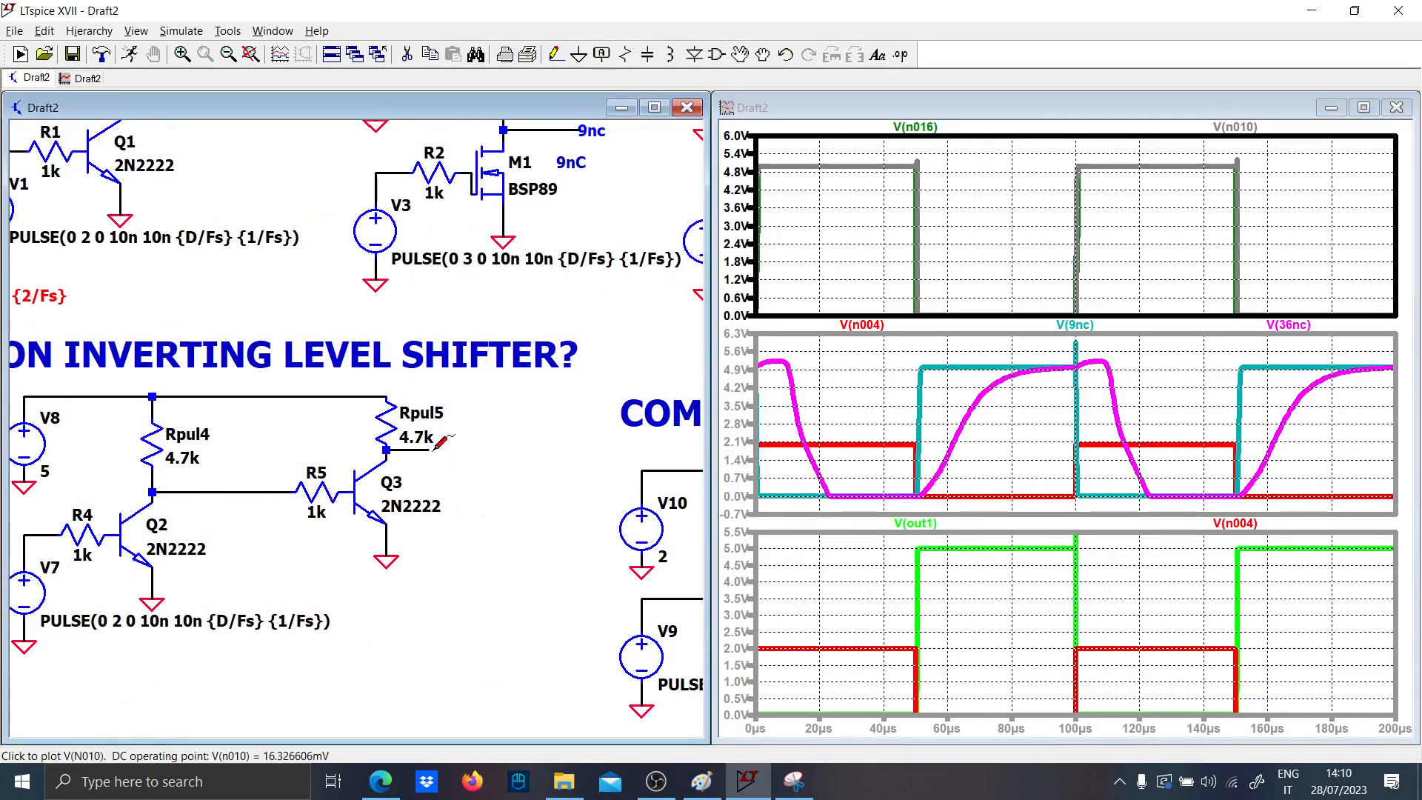
{"action": "left_click", "coordinate": [990, 234]}
{"action": "left_click_drag", "start_coordinate": [938, 319], "coordinate": [890, 150]}
{"action": "left_click_drag", "start_coordinate": [1069, 158], "coordinate": [1146, 305]}
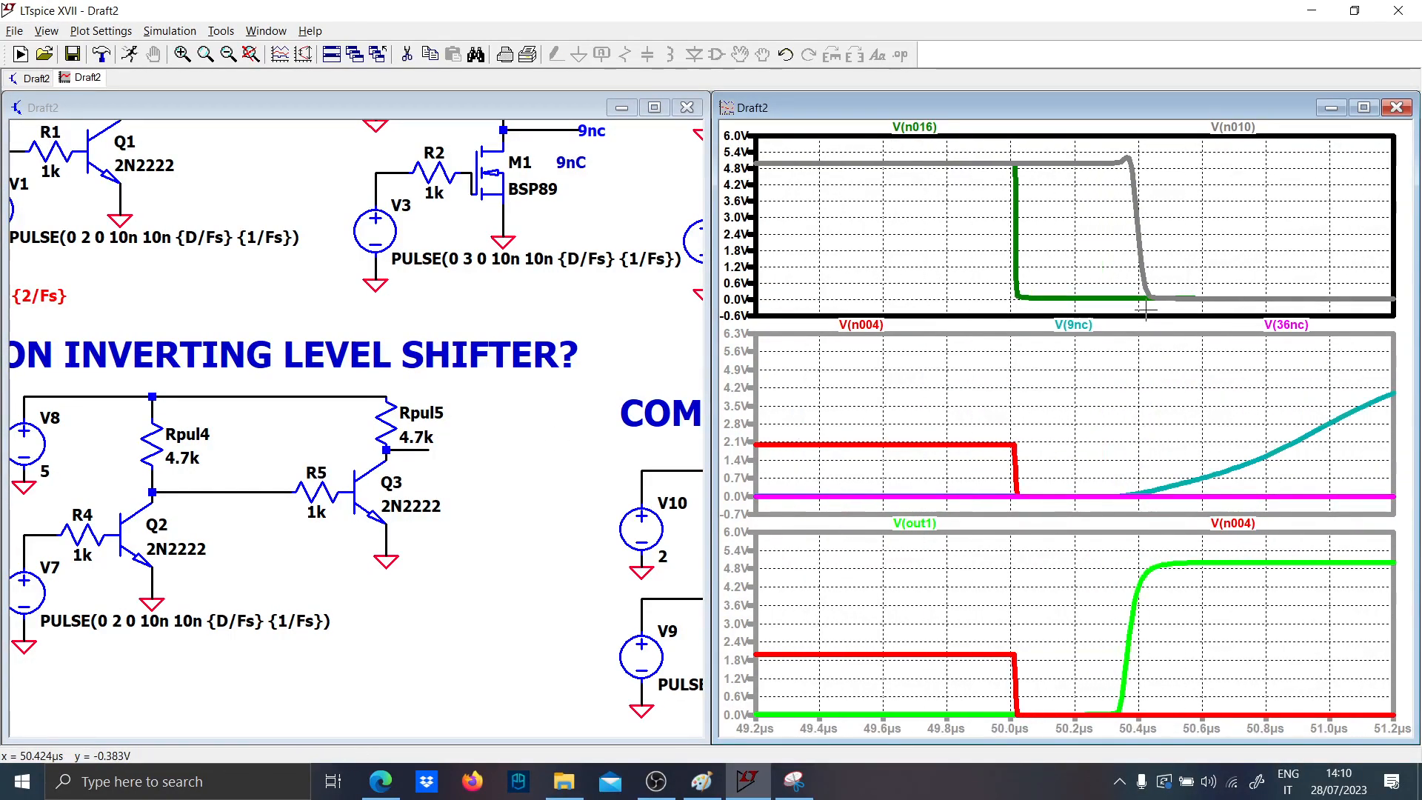
{"action": "right_click", "coordinate": [1075, 251]}
{"action": "left_click", "coordinate": [1112, 257]}
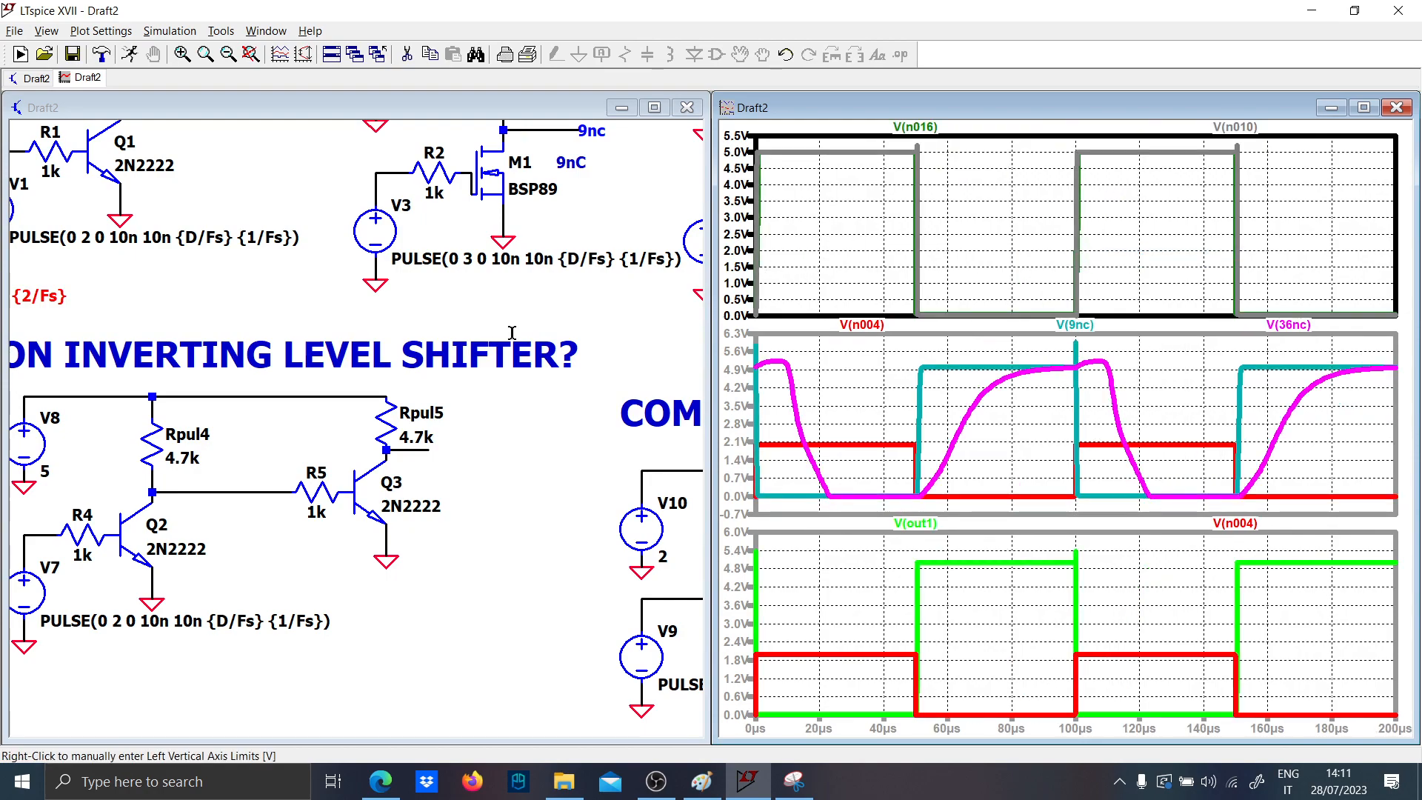
- Add V7's input voltage to the upper pane and magnify the rising edges of all its traces near 100 µs
{"action": "left_click_drag", "start_coordinate": [180, 570], "coordinate": [239, 564]}
{"action": "left_click", "coordinate": [86, 529]}
{"action": "mouse_move", "coordinate": [932, 315]}
{"action": "left_mouse_down"}
{"action": "mouse_move", "coordinate": [942, 128]}
{"action": "mouse_move", "coordinate": [975, 309]}
{"action": "left_mouse_up"}
{"action": "left_click_drag", "start_coordinate": [1110, 316], "coordinate": [1063, 167]}
{"action": "left_click_drag", "start_coordinate": [978, 307], "coordinate": [910, 132]}
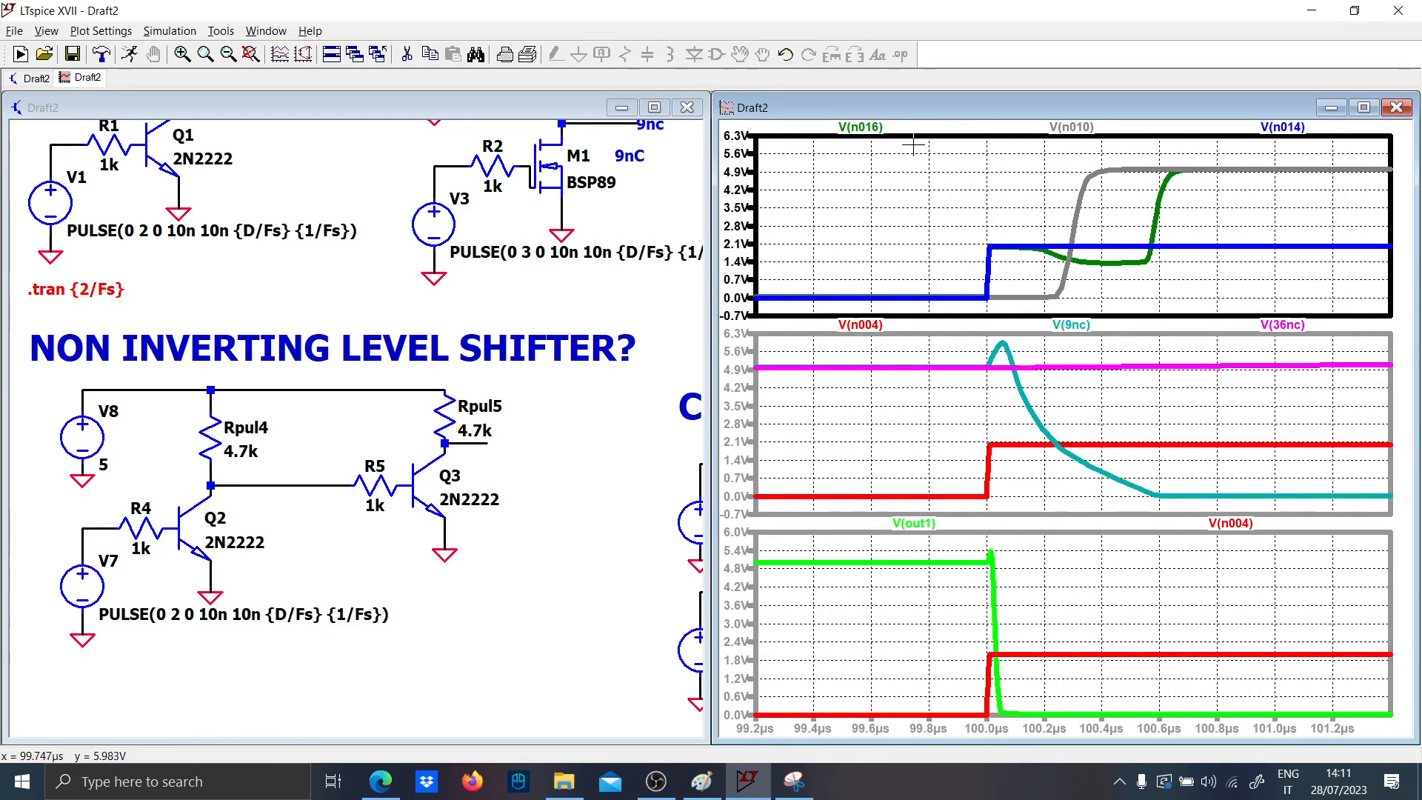
- Attach a net label CG to the output wire of the common gate level shifter
{"action": "left_click_drag", "start_coordinate": [498, 596], "coordinate": [157, 578]}
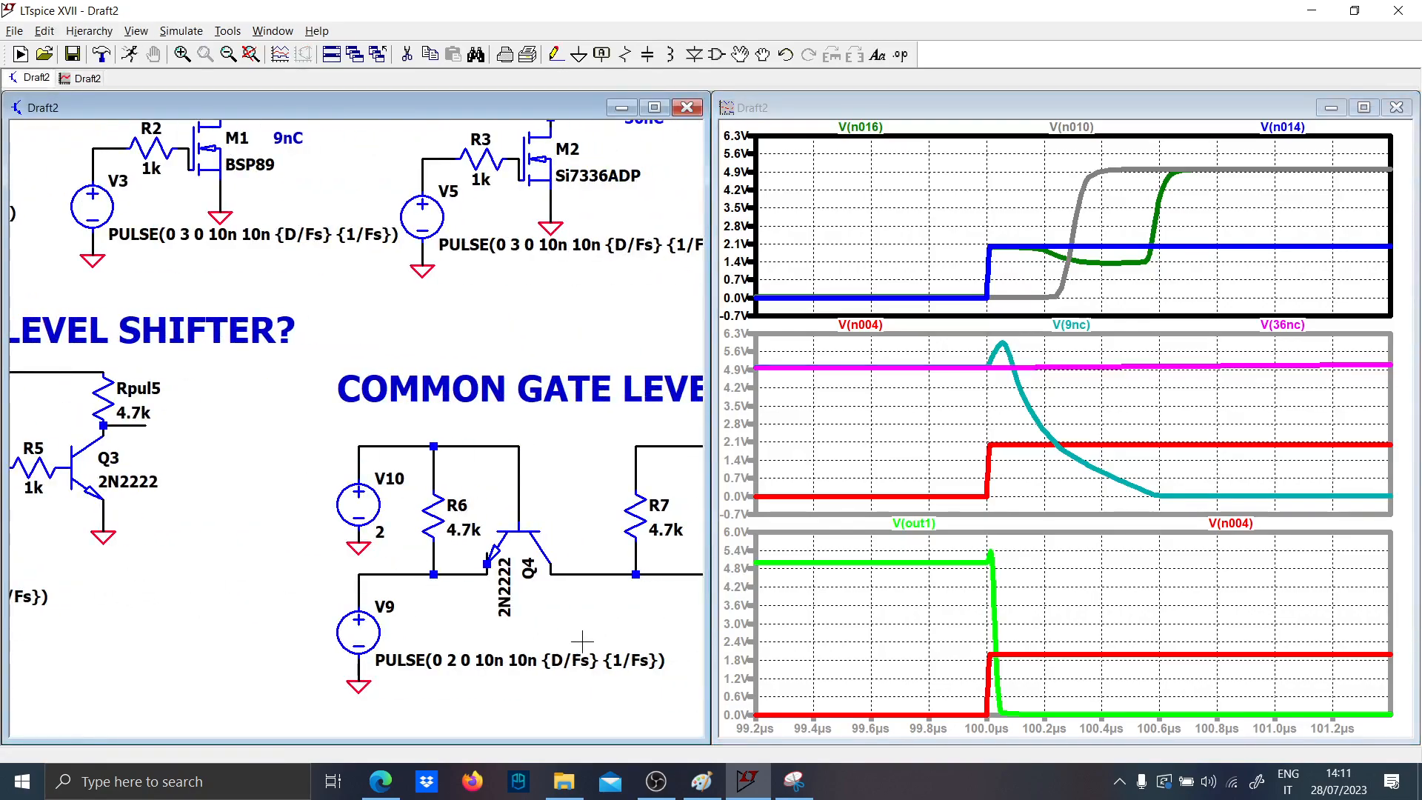
{"action": "left_click_drag", "start_coordinate": [582, 642], "coordinate": [334, 615]}
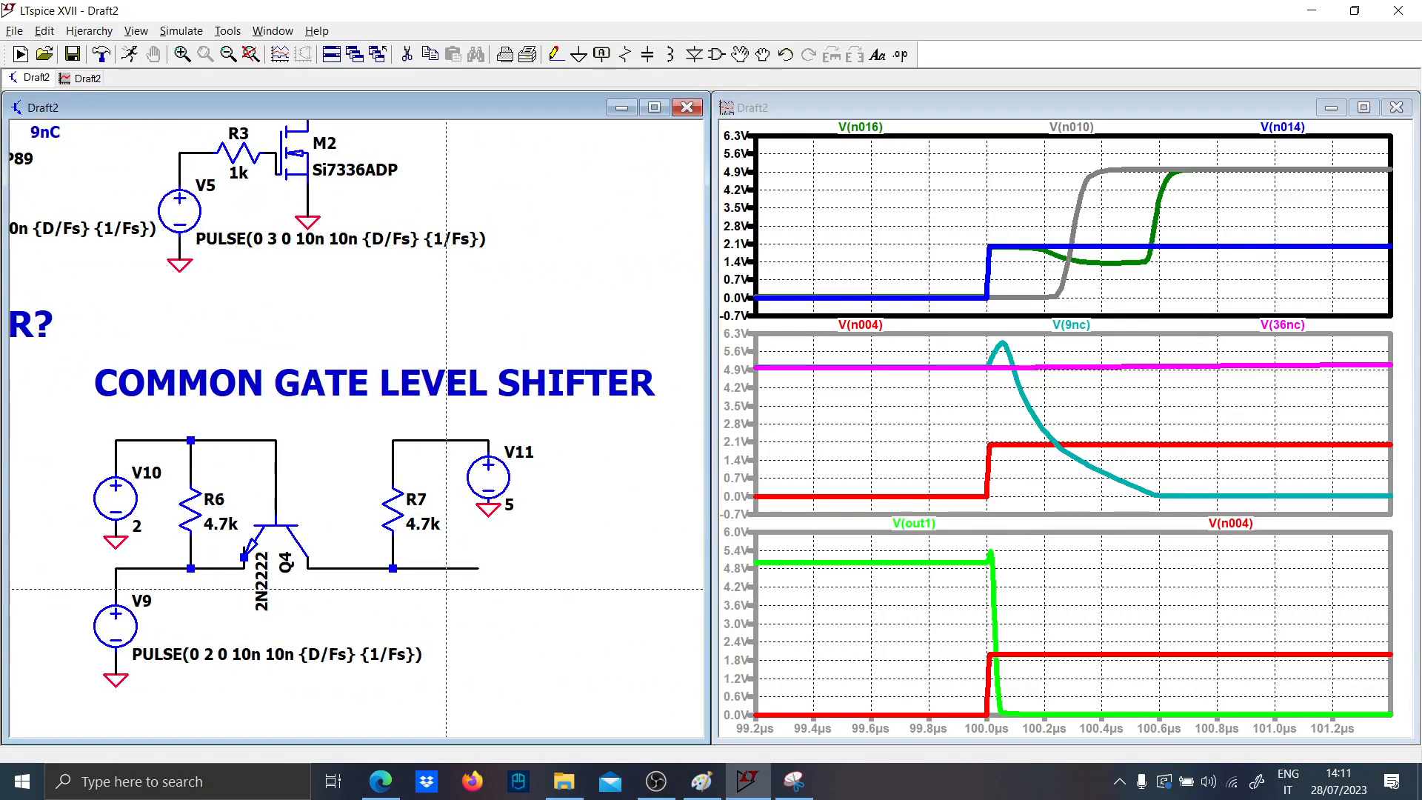
{"action": "key", "text": "F4"}
{"action": "type", "text": "CG"}
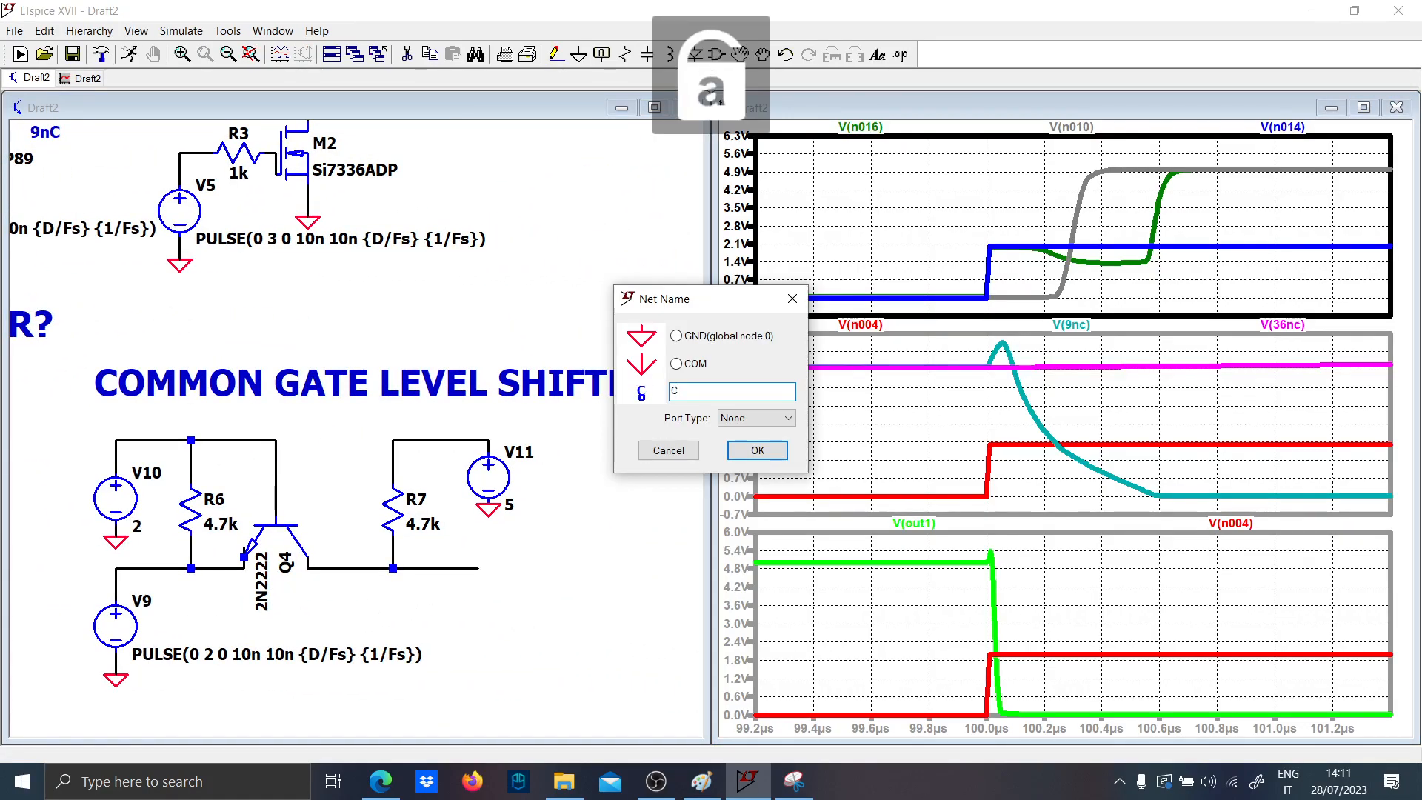
{"action": "key", "text": "Return"}
{"action": "left_click", "coordinate": [478, 568]}
- Attach a net label NI to Q3's output wire in the non-inverting level shifter
{"action": "scroll", "coordinate": [359, 550], "scroll_direction": "down", "scroll_amount": 2}
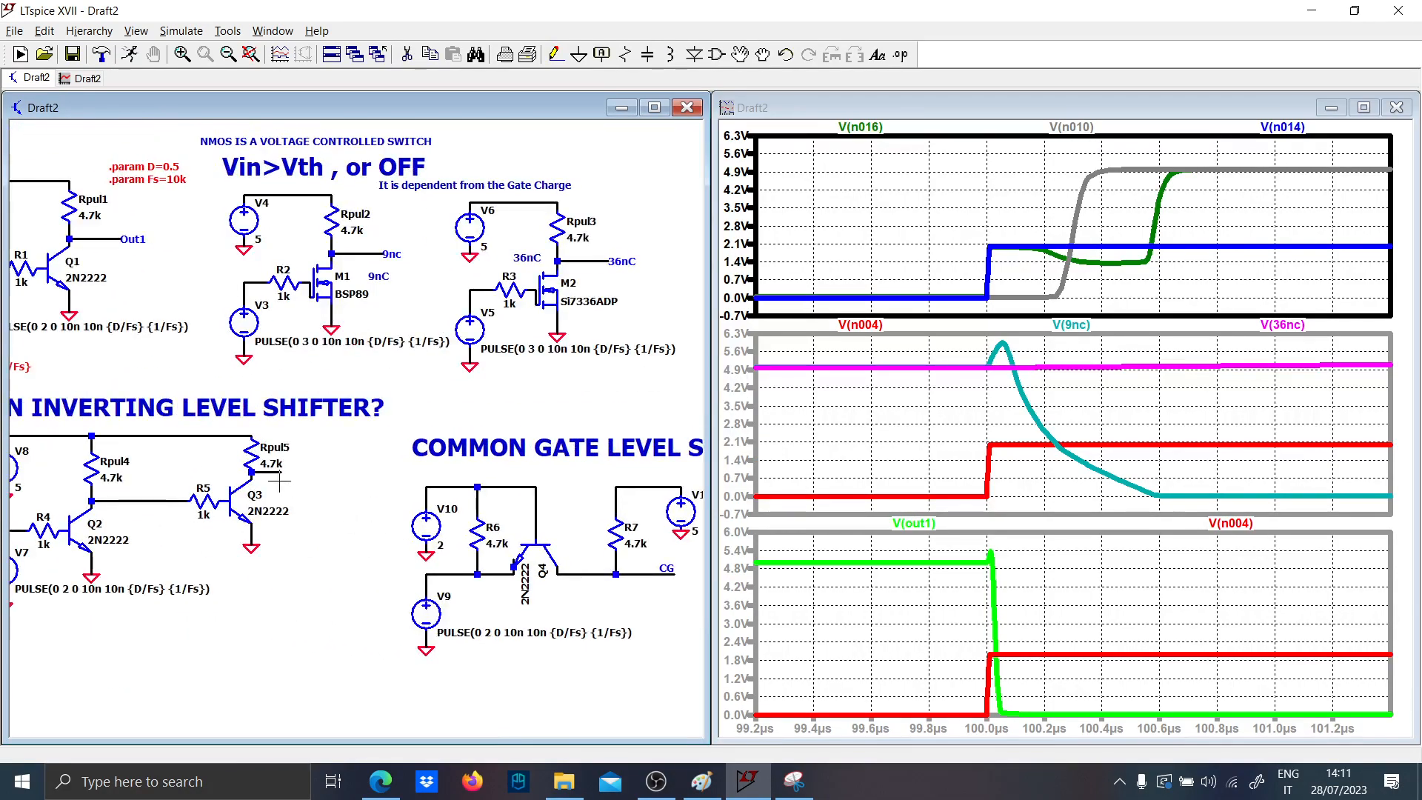
{"action": "key", "text": "F4"}
{"action": "type", "text": "N"}
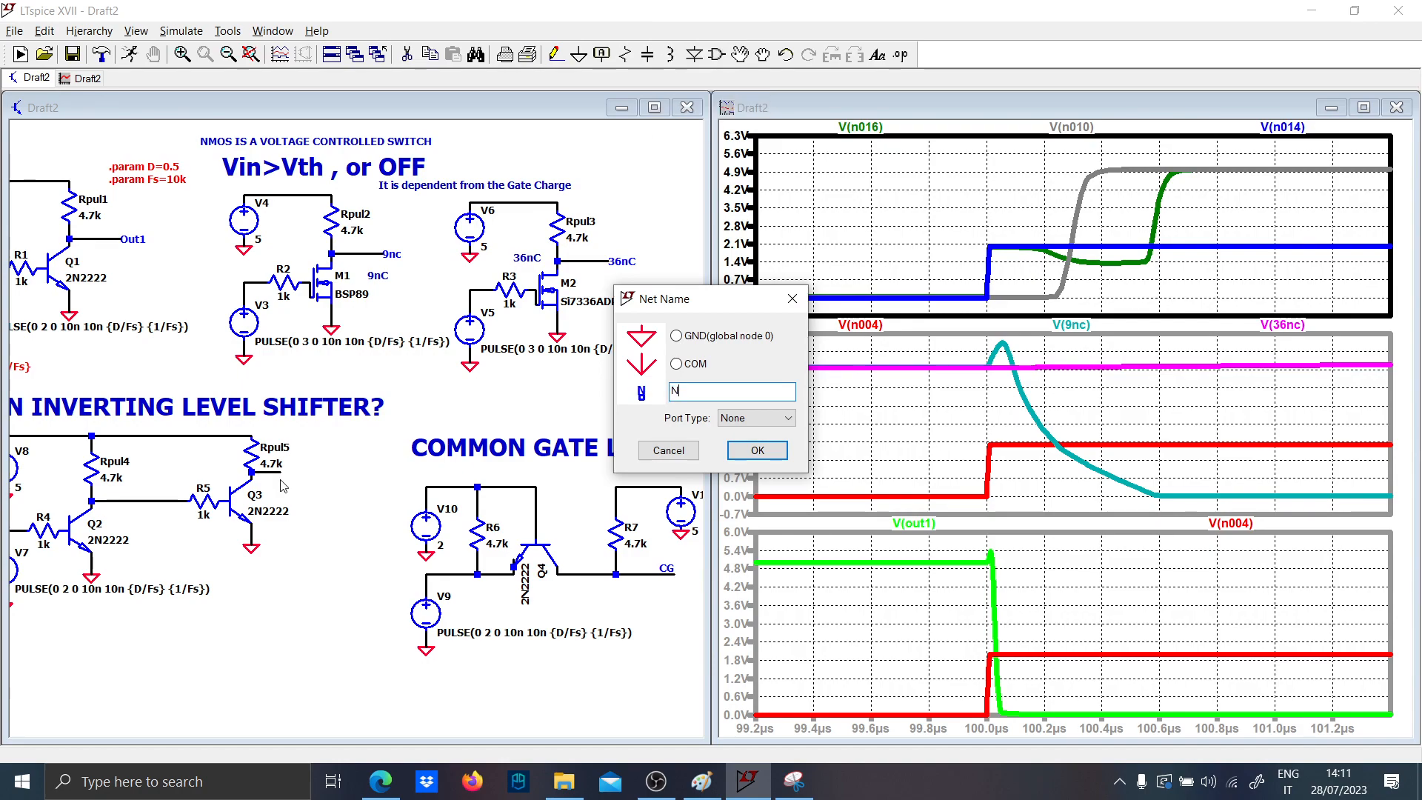
{"action": "type", "text": "a"}
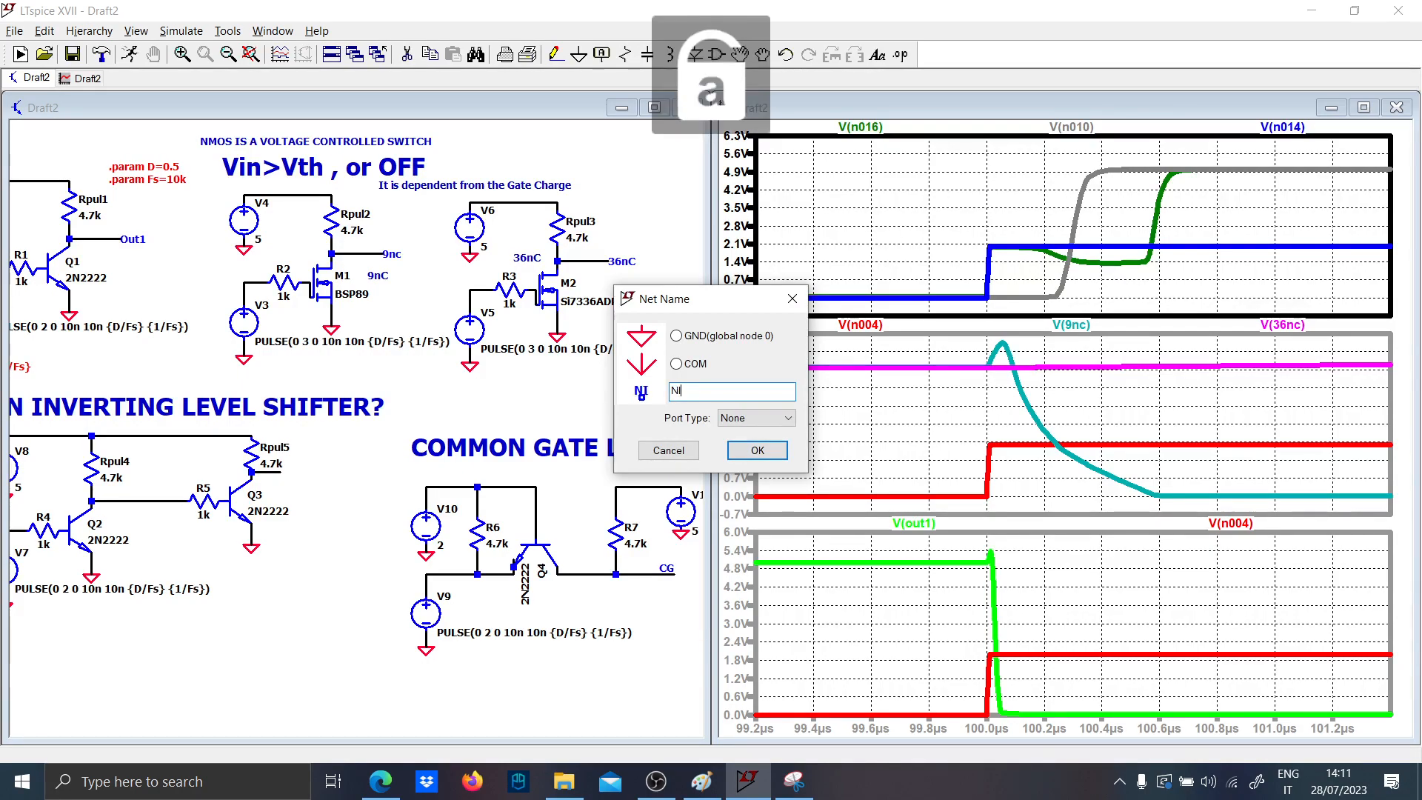
{"action": "key", "text": "Return"}
{"action": "left_click", "coordinate": [276, 472]}
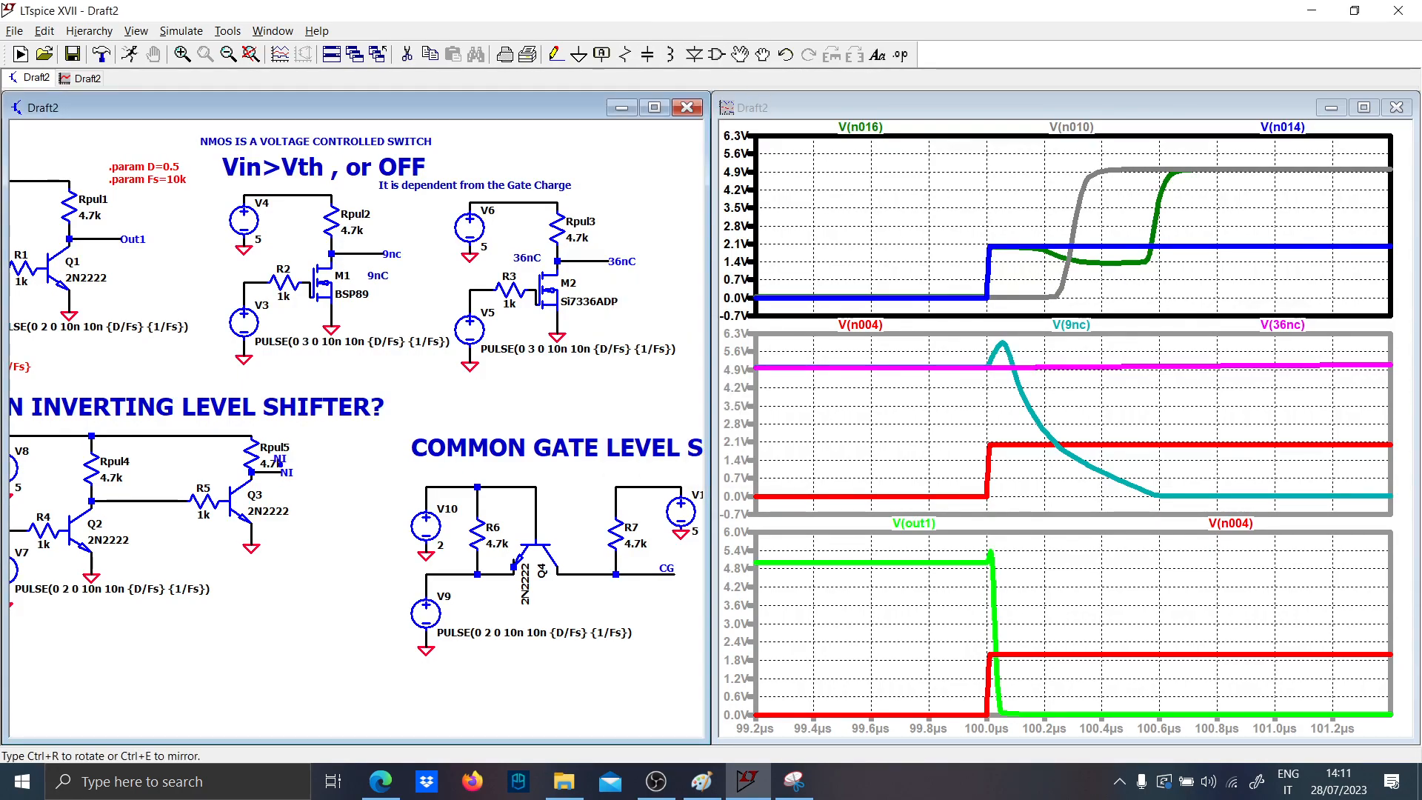
- Rerun the simulation and show only V7's input, the NI output and the CG output in the upper pane
{"action": "left_click", "coordinate": [136, 37]}
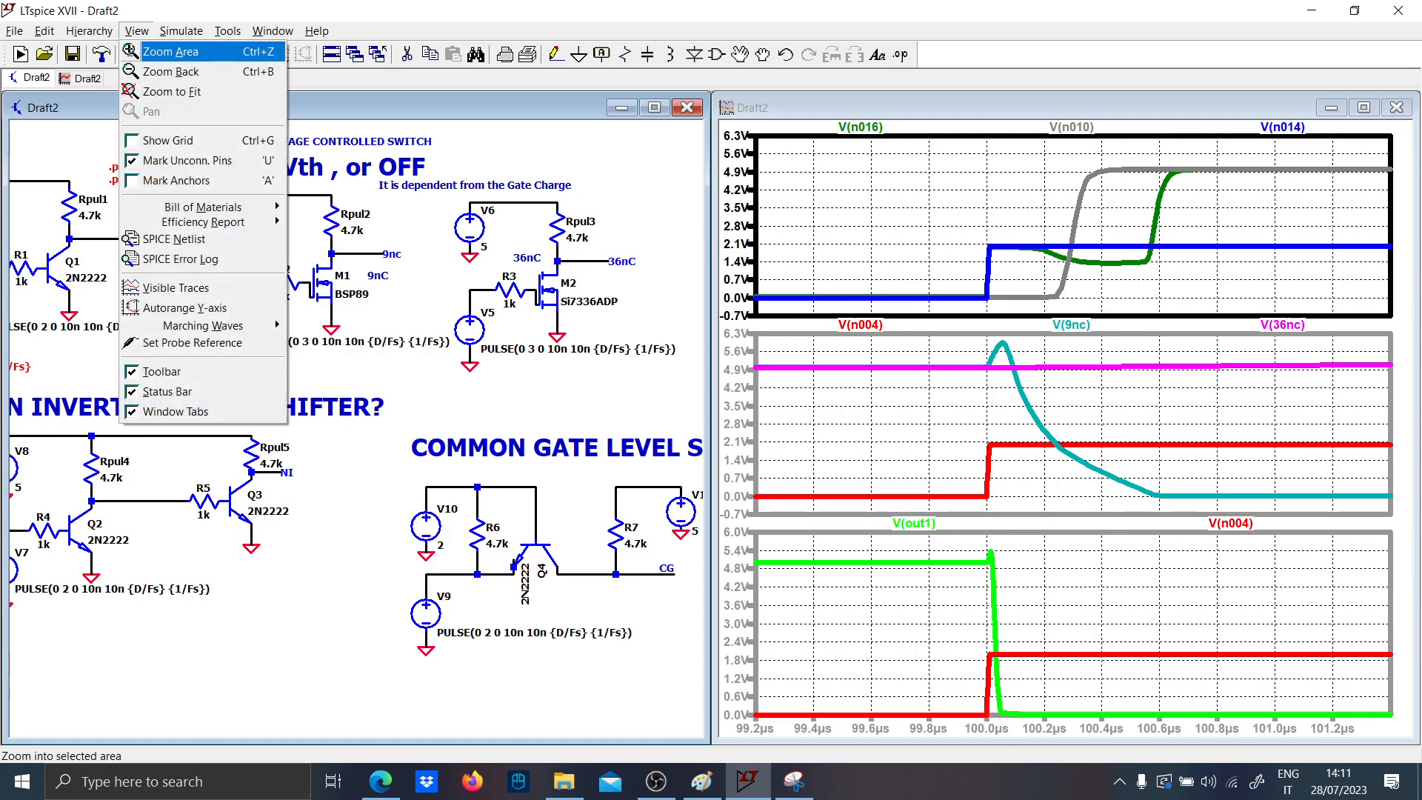
{"action": "left_click", "coordinate": [143, 13]}
{"action": "left_click", "coordinate": [129, 59]}
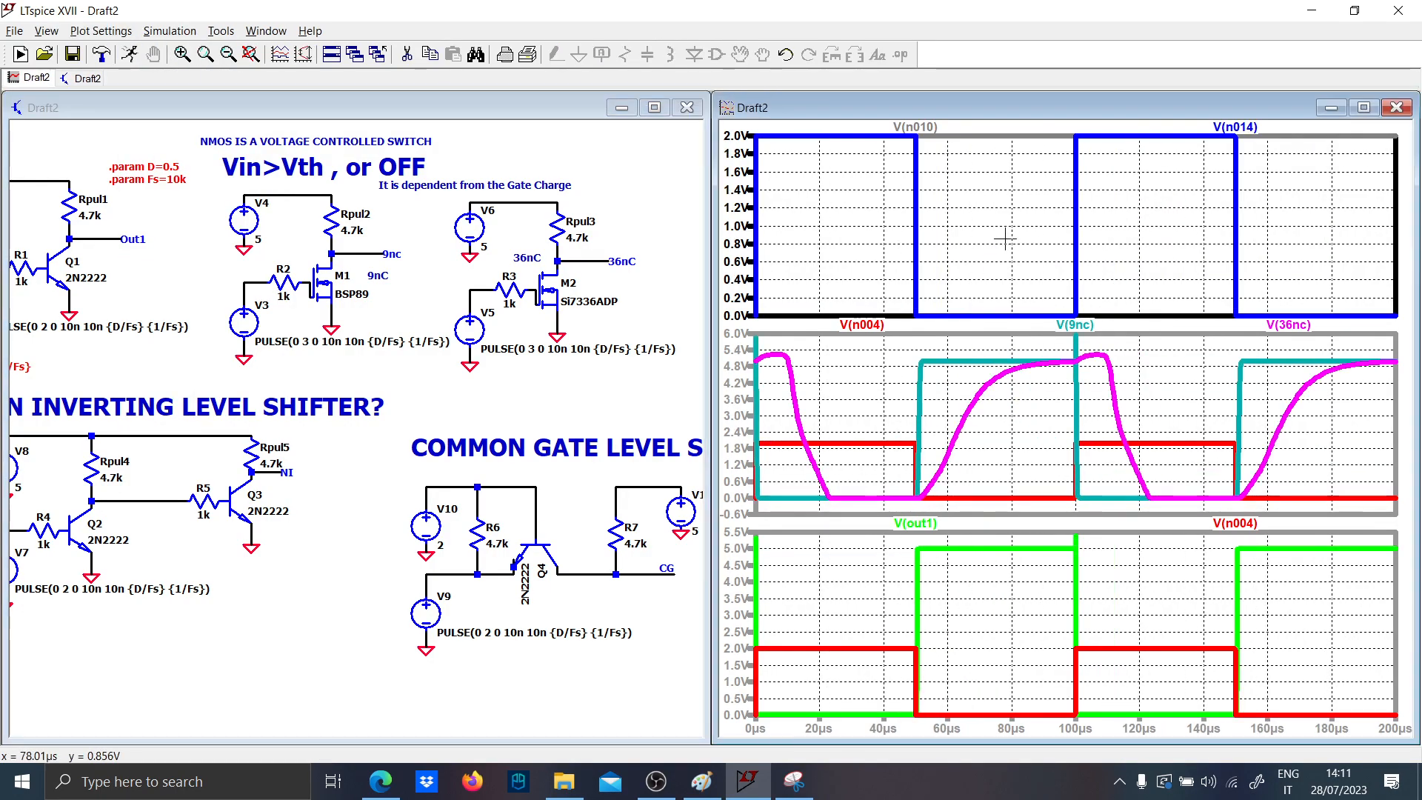
{"action": "left_click_drag", "start_coordinate": [294, 493], "coordinate": [441, 494]}
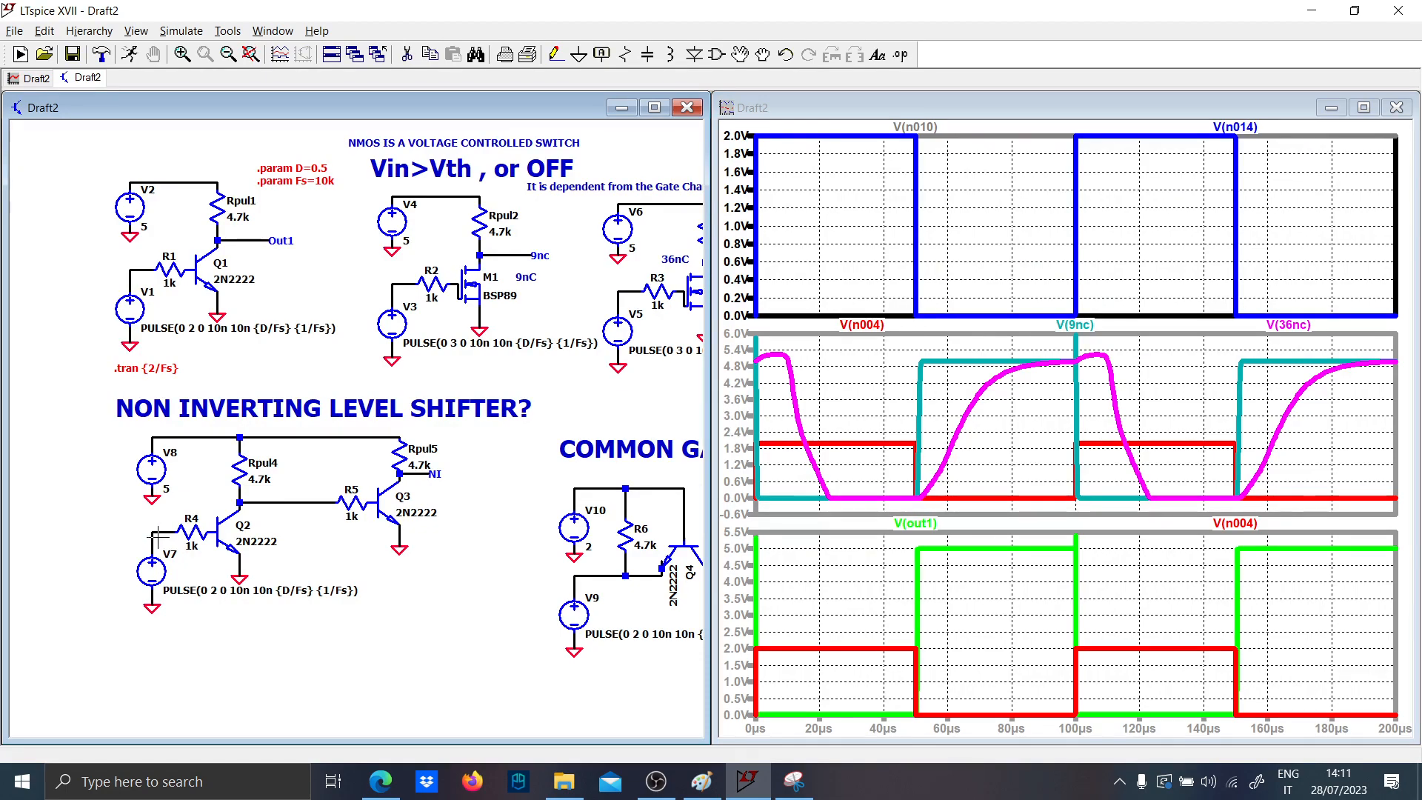
{"action": "left_click", "coordinate": [156, 532]}
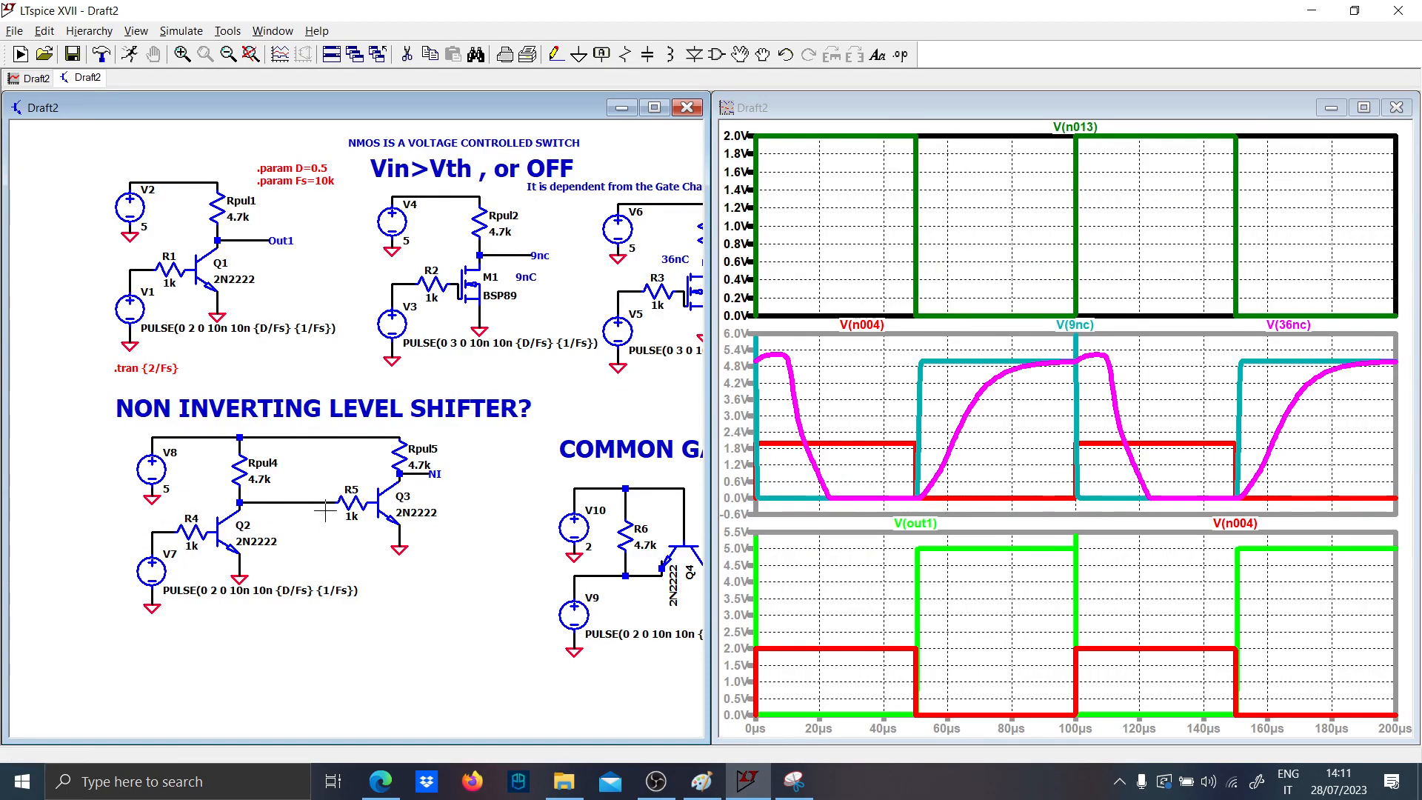
{"action": "left_click", "coordinate": [410, 468]}
{"action": "left_click_drag", "start_coordinate": [482, 509], "coordinate": [272, 497]}
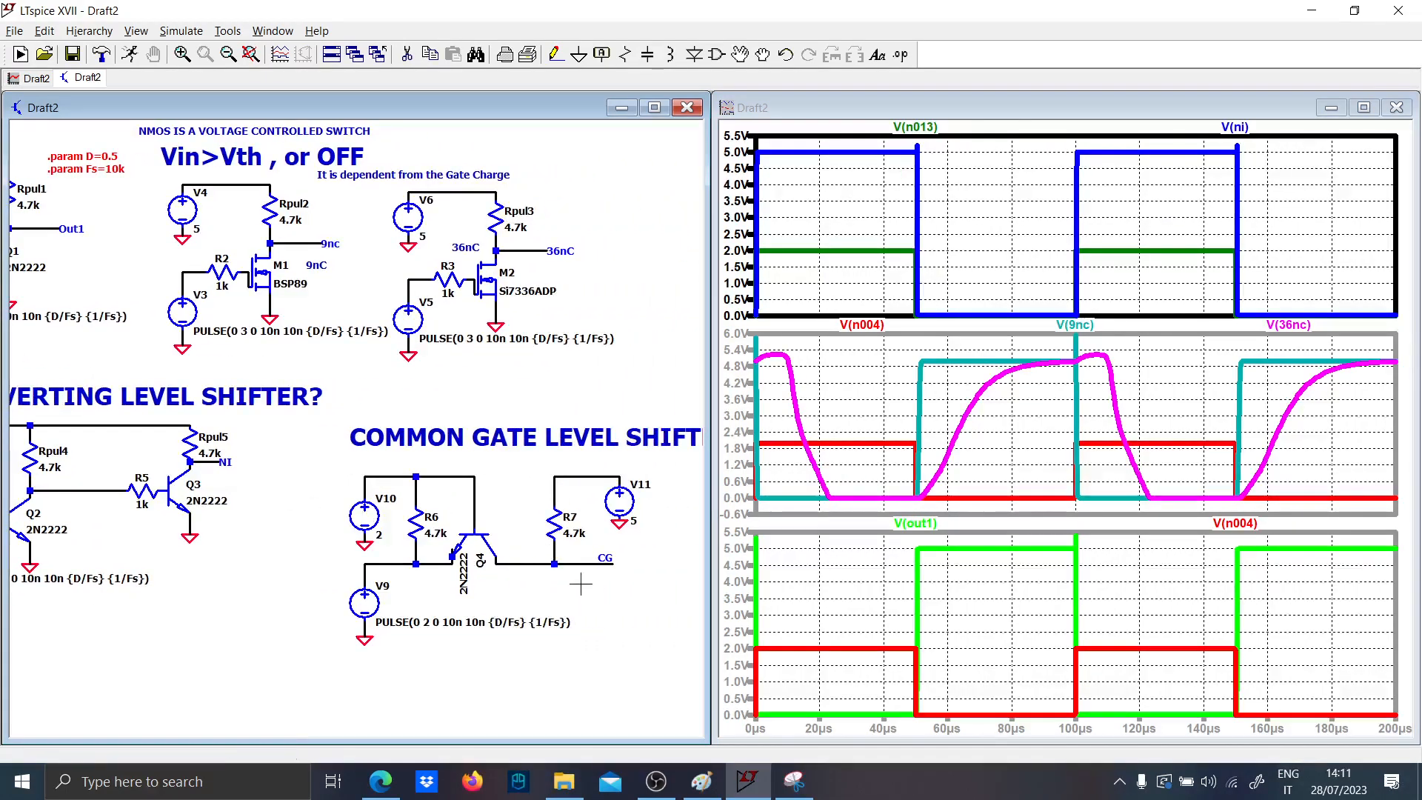
{"action": "left_click", "coordinate": [614, 563]}
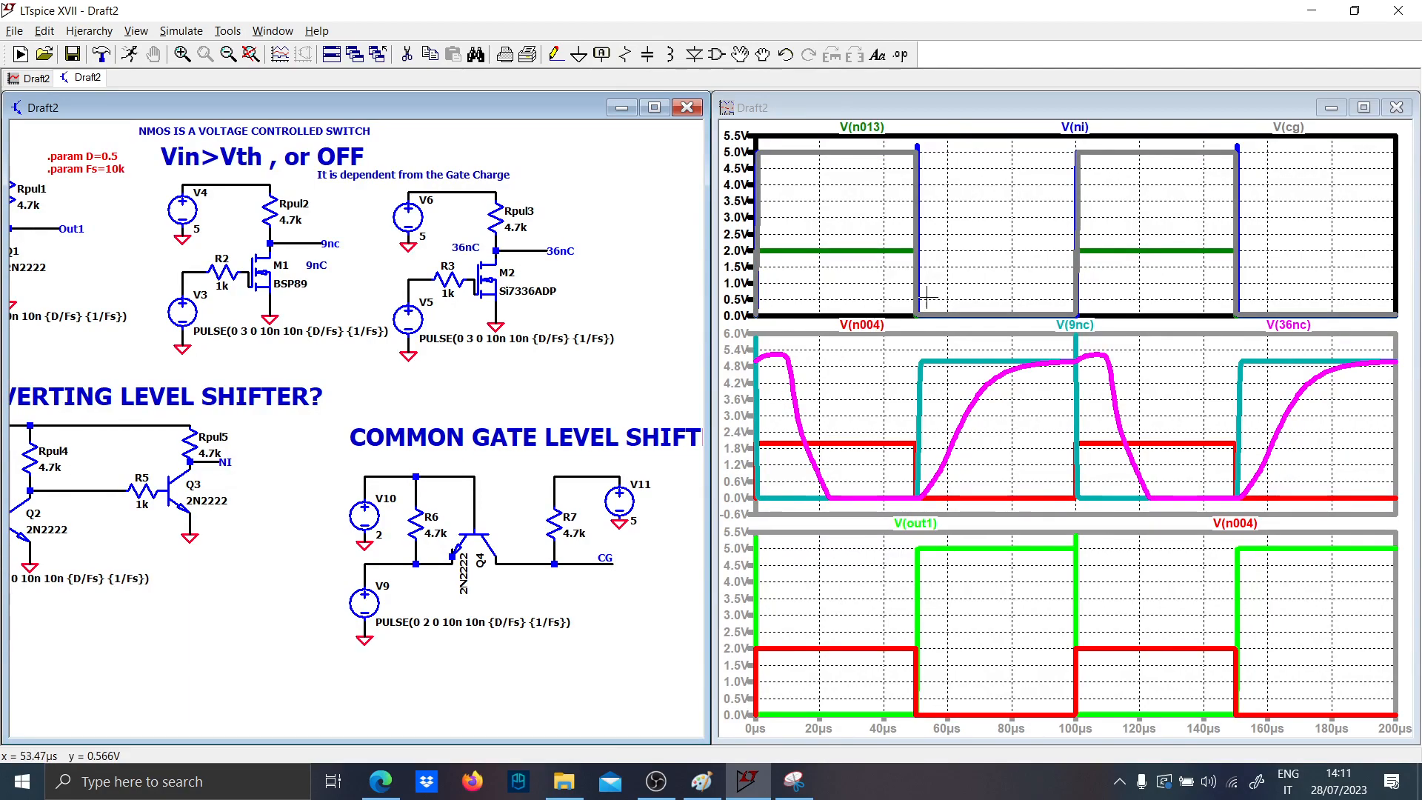
- Magnify the rising edges near 100 µs to compare the NI and CG outputs, and look closely at Q4's circuit
{"action": "left_click_drag", "start_coordinate": [1096, 311], "coordinate": [1062, 139]}
{"action": "left_click_drag", "start_coordinate": [1021, 318], "coordinate": [1099, 133]}
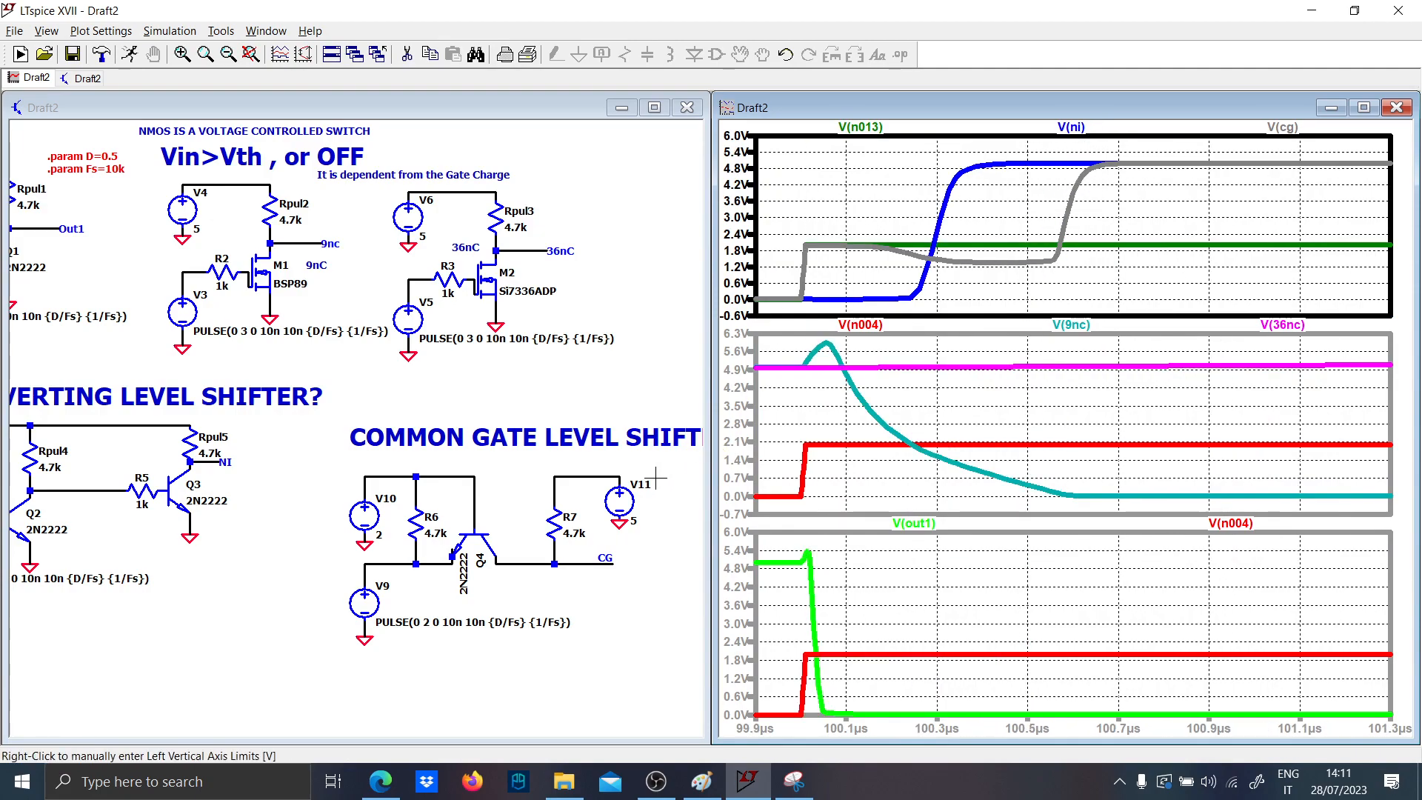
{"action": "scroll", "coordinate": [482, 544], "scroll_direction": "up", "scroll_amount": 3}
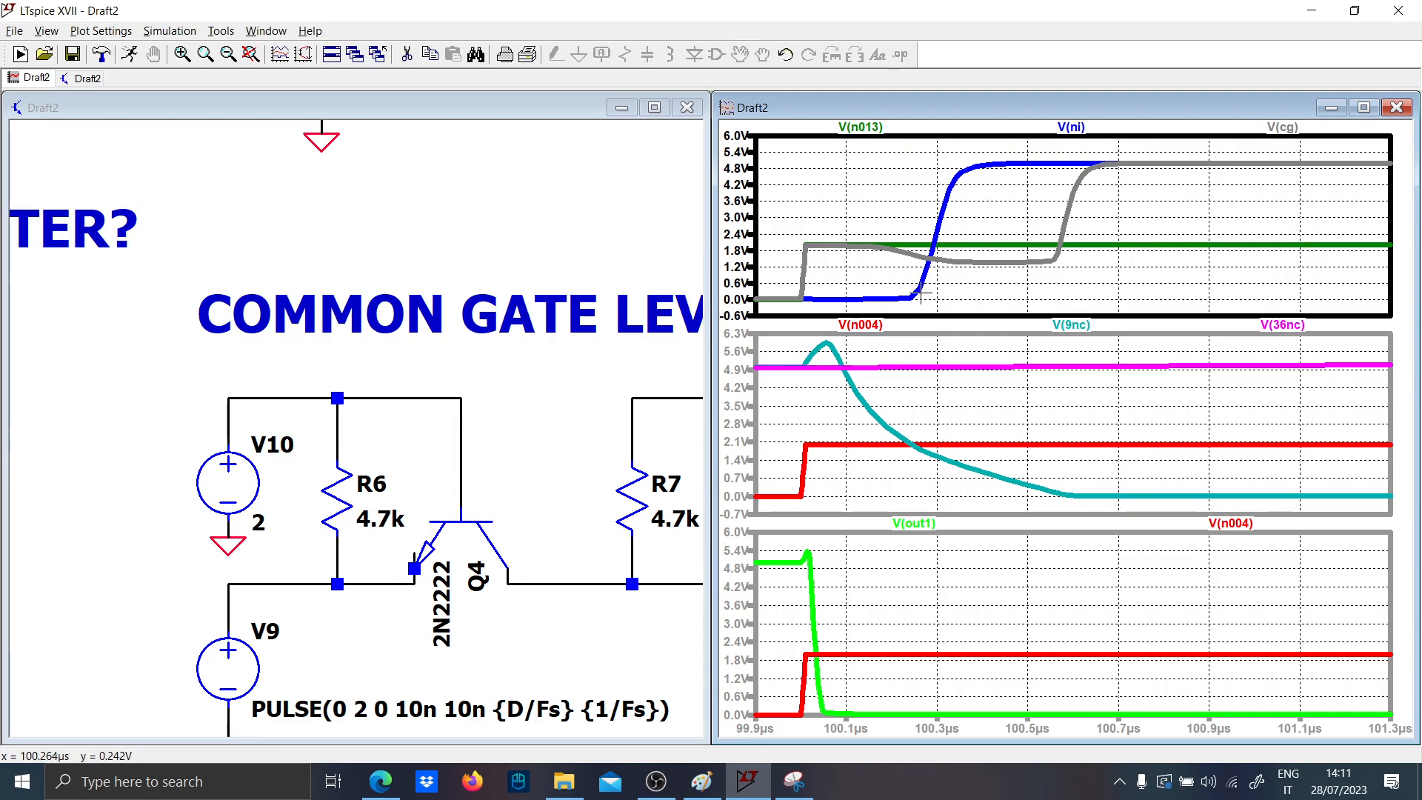
- Fit the waveform plots to the full time range and place the comment INVERTING LEVEL SHIFTER above the Q1 circuit
{"action": "right_click", "coordinate": [896, 208]}
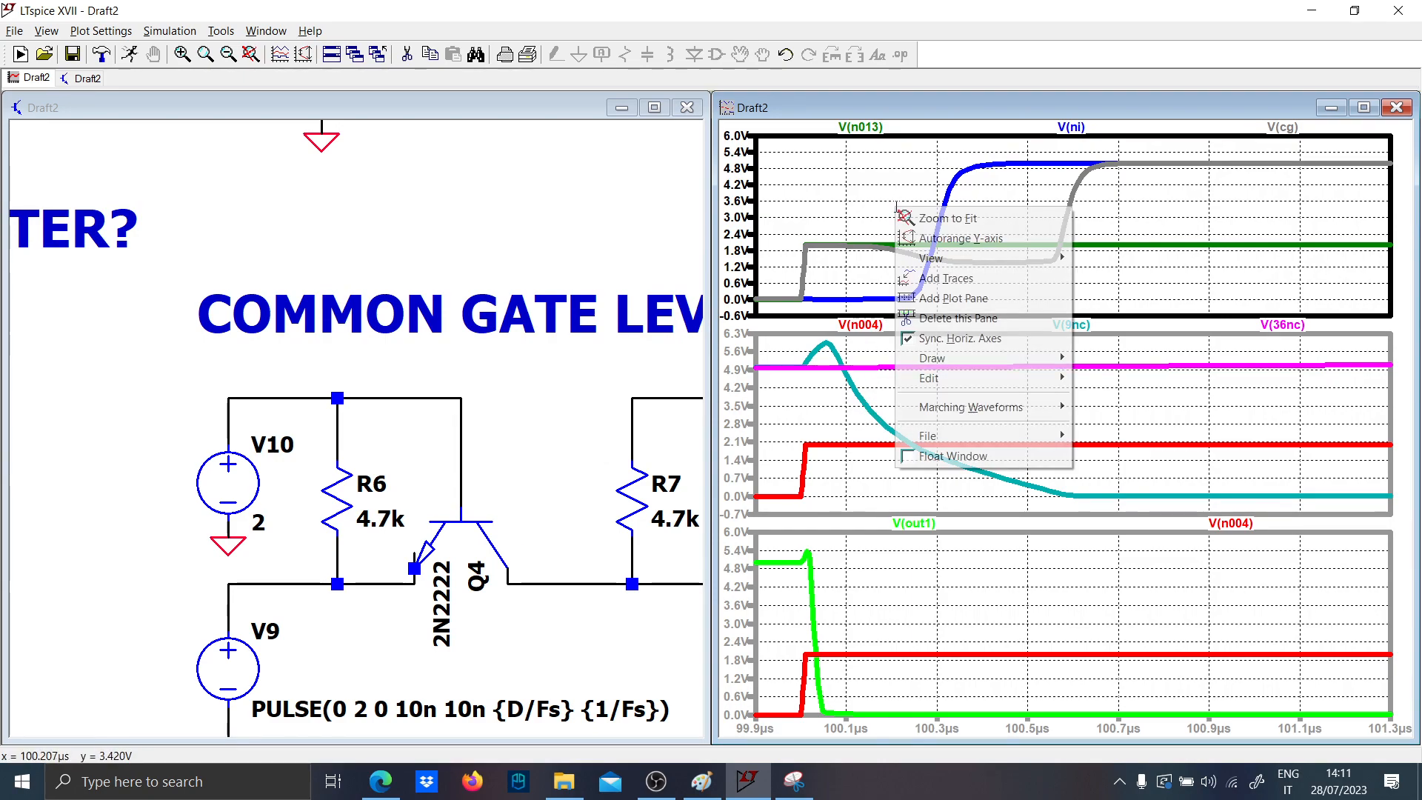
{"action": "left_click", "coordinate": [949, 218]}
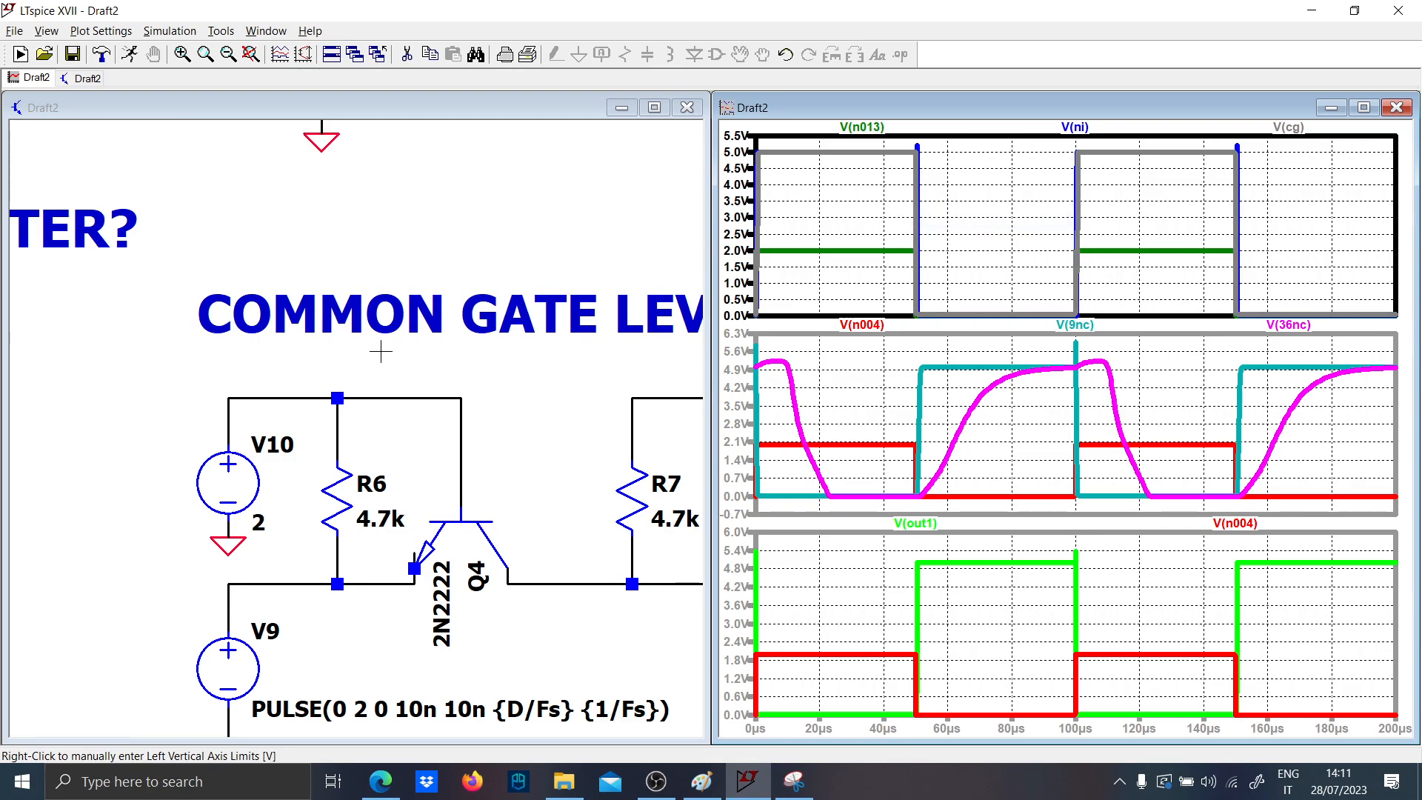
{"action": "scroll", "coordinate": [313, 375], "scroll_direction": "down", "scroll_amount": 1}
{"action": "scroll", "coordinate": [312, 375], "scroll_direction": "down", "scroll_amount": 1}
{"action": "left_click_drag", "start_coordinate": [252, 361], "coordinate": [609, 465]}
{"action": "left_click_drag", "start_coordinate": [417, 342], "coordinate": [523, 463]}
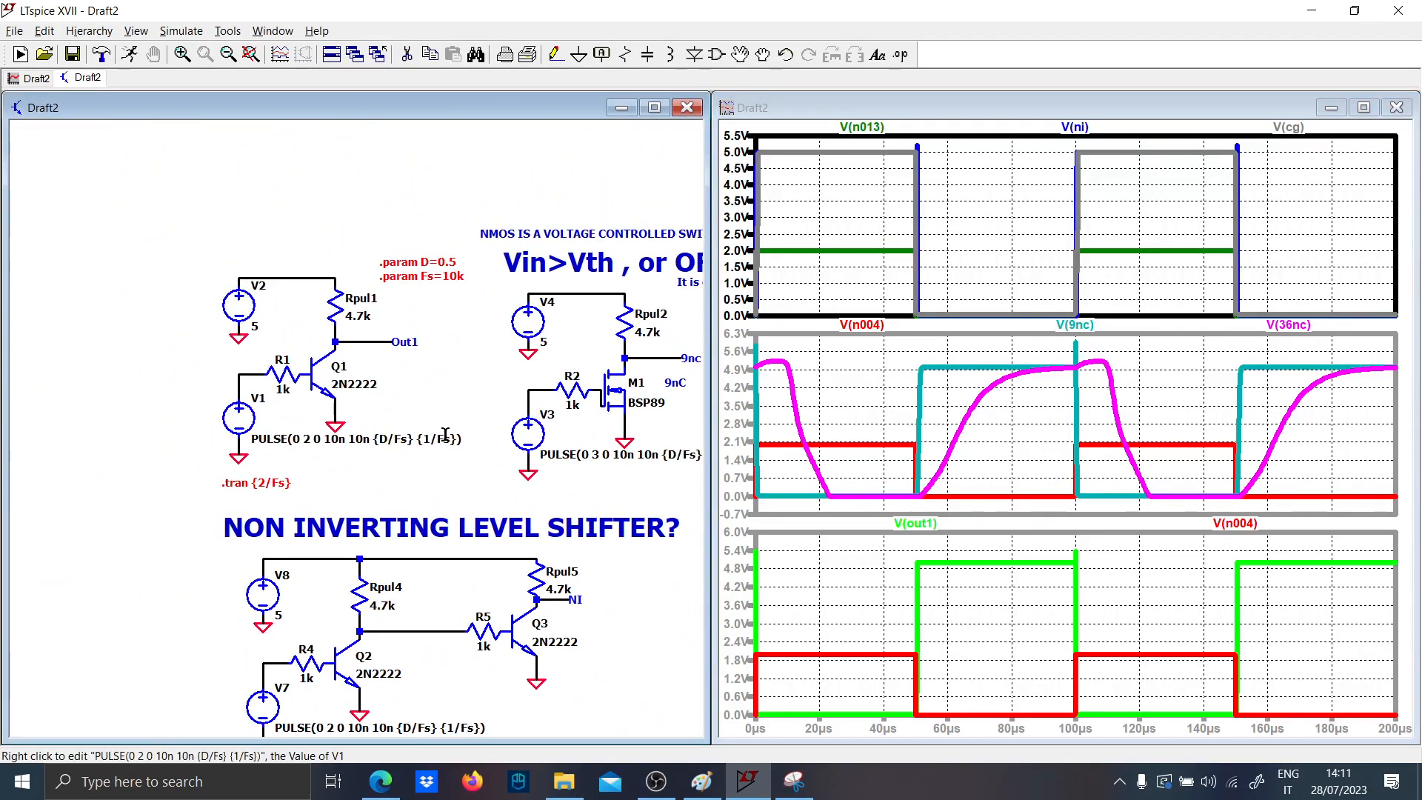
{"action": "key", "text": "t"}
{"action": "key", "text": "Caps_Lock"}
{"action": "type", "text": "INVERTING LEVEL SHIFTER"}
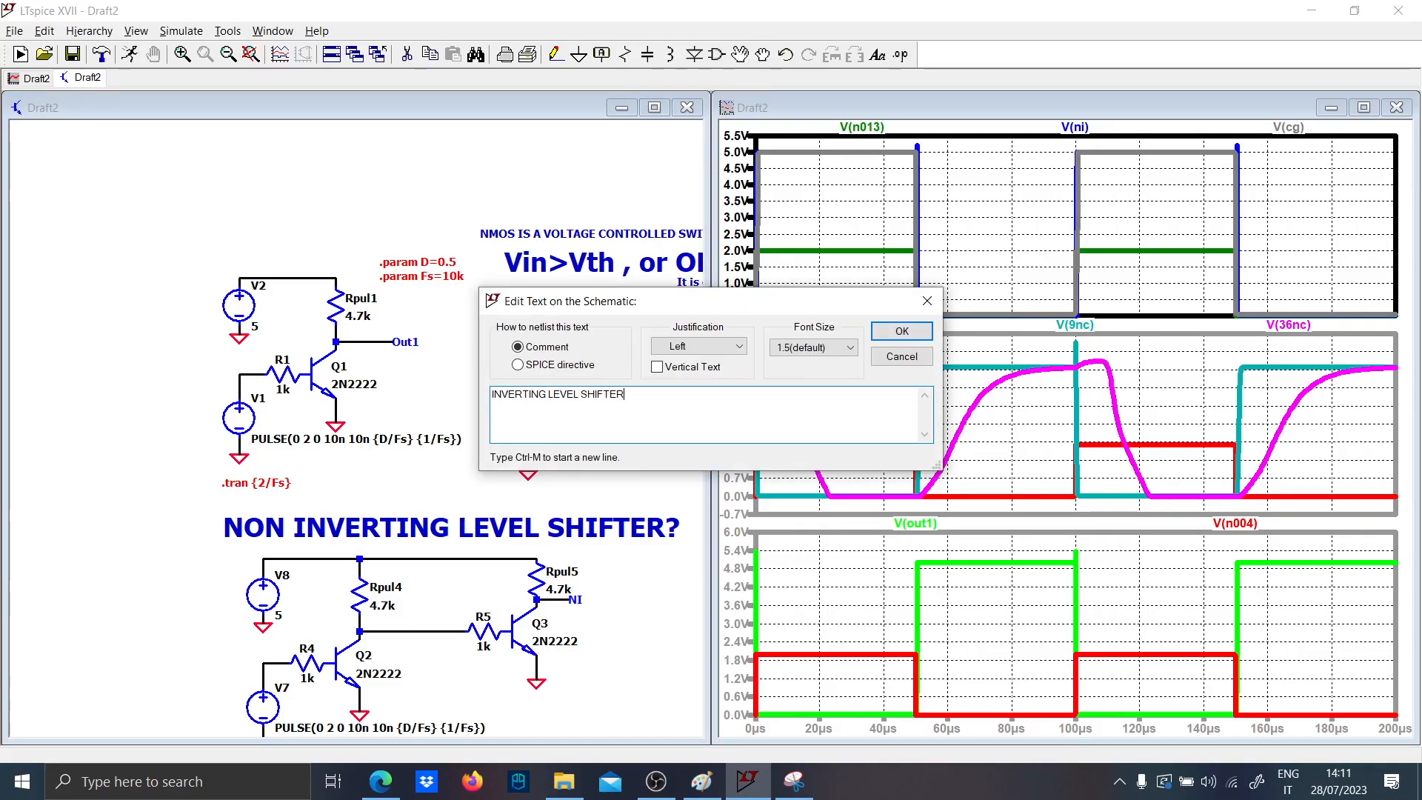
{"action": "key", "text": "Caps_Lock"}
{"action": "key", "text": "Return"}
{"action": "left_click", "coordinate": [227, 243]}
- Set pull-up resistor Rpul1 to 100k and rerun the simulation
{"action": "scroll", "coordinate": [360, 321], "scroll_direction": "up", "scroll_amount": 1}
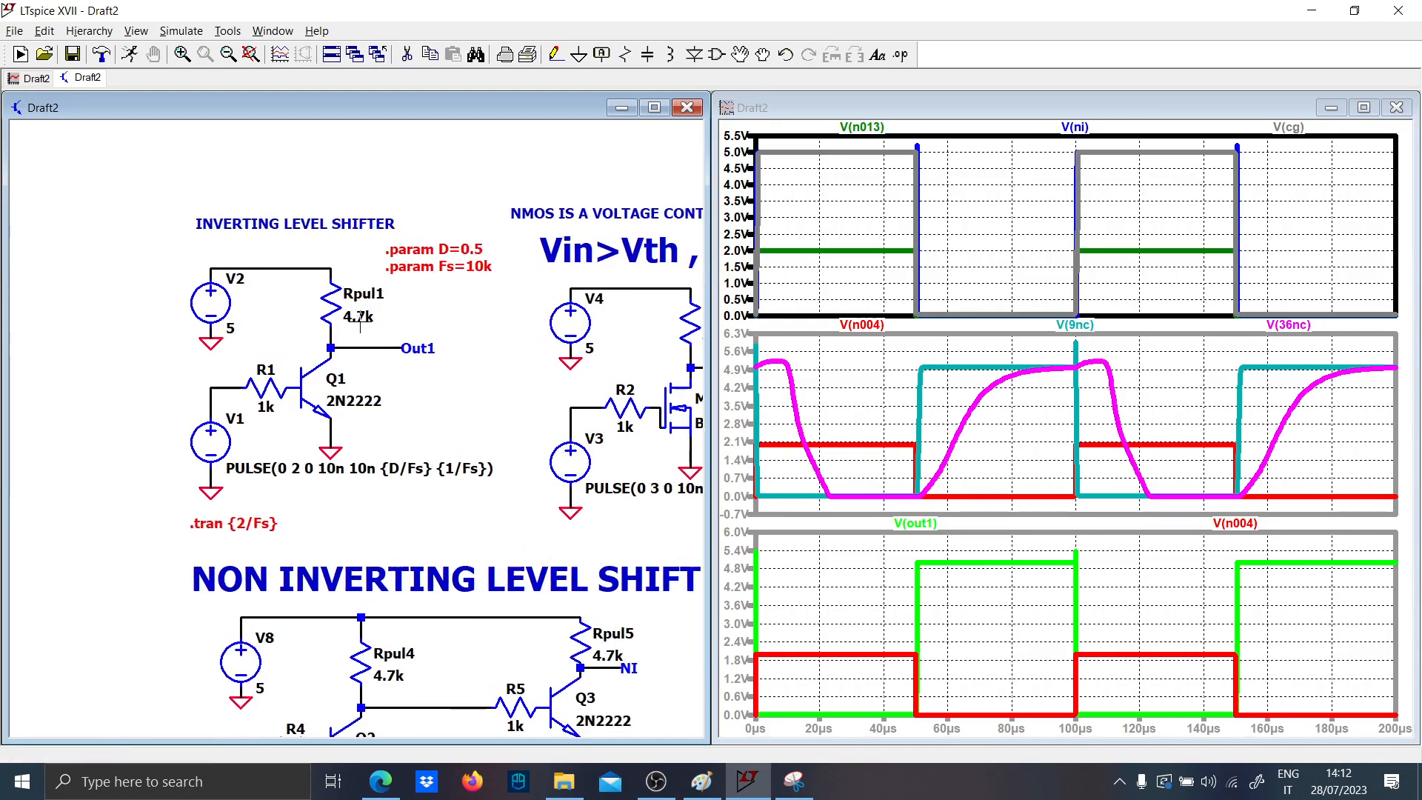
{"action": "right_click", "coordinate": [361, 319]}
{"action": "type", "text": "47"}
{"action": "key", "text": "BackSpace"}
{"action": "type", "text": "100k"}
{"action": "key", "text": "Return"}
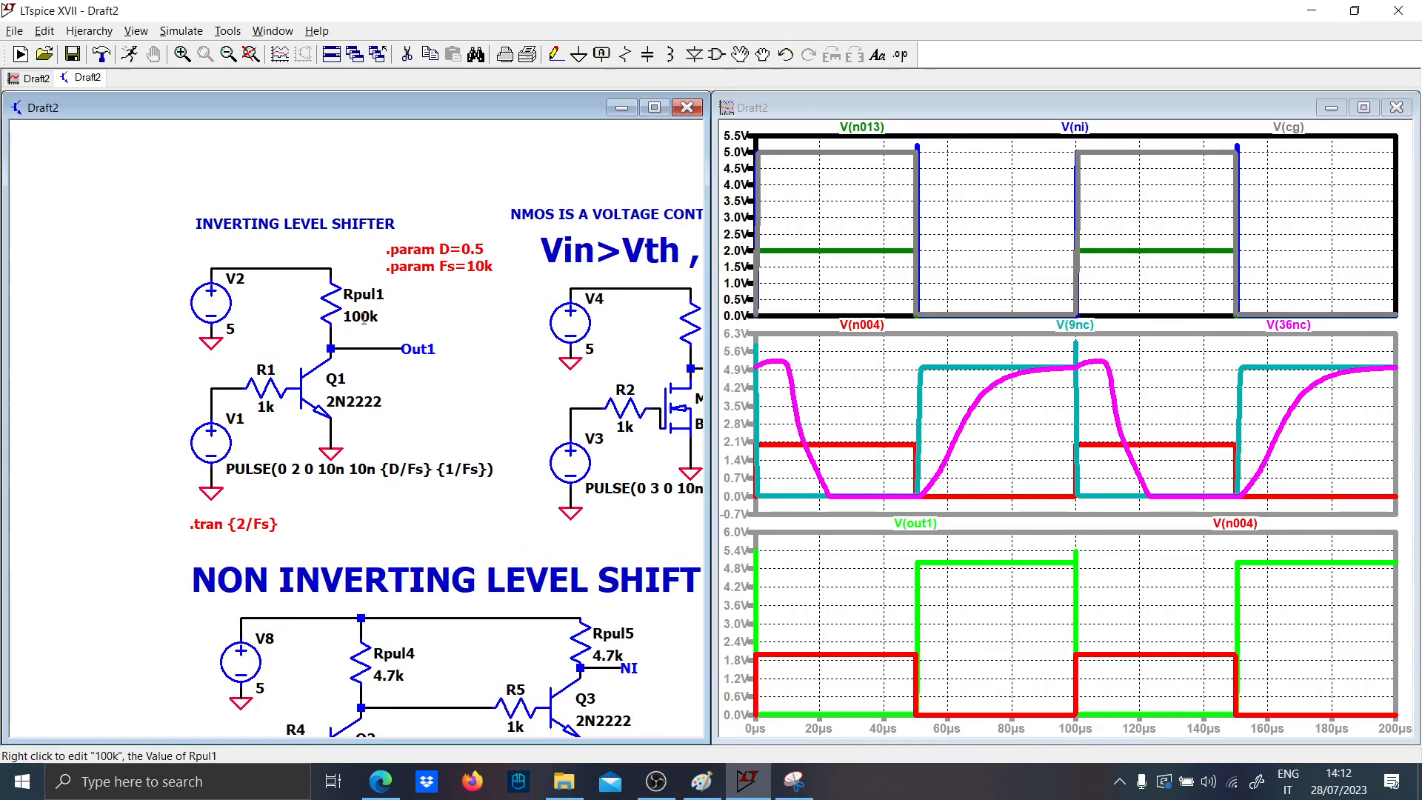
{"action": "left_click", "coordinate": [130, 54]}
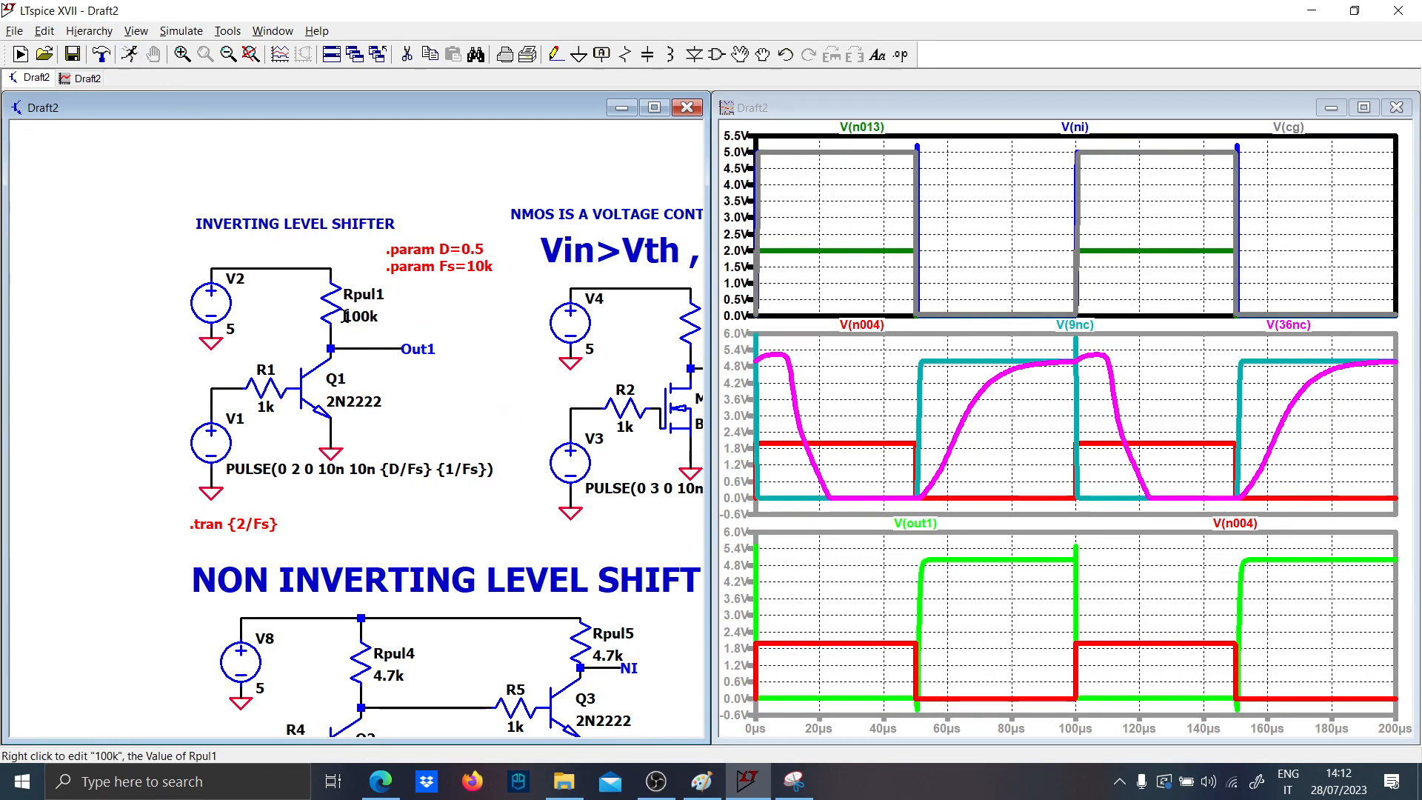
- Place the comment WEAK PULLUP (100KoHm, LESS DISSIPATION, SLOWER) above the inverting level shifter title
{"action": "type", "text": "t"}
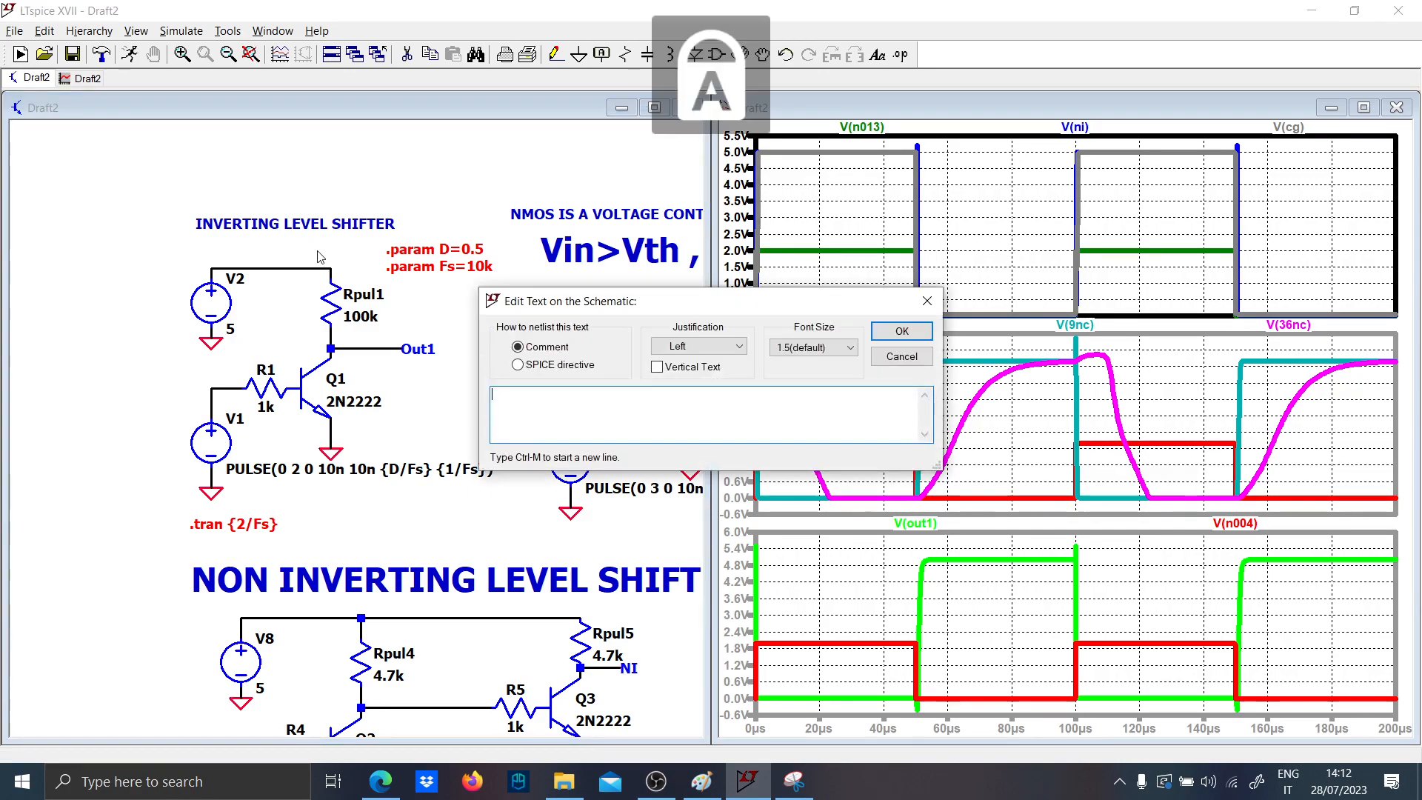
{"action": "type", "text": "WEAK PU"}
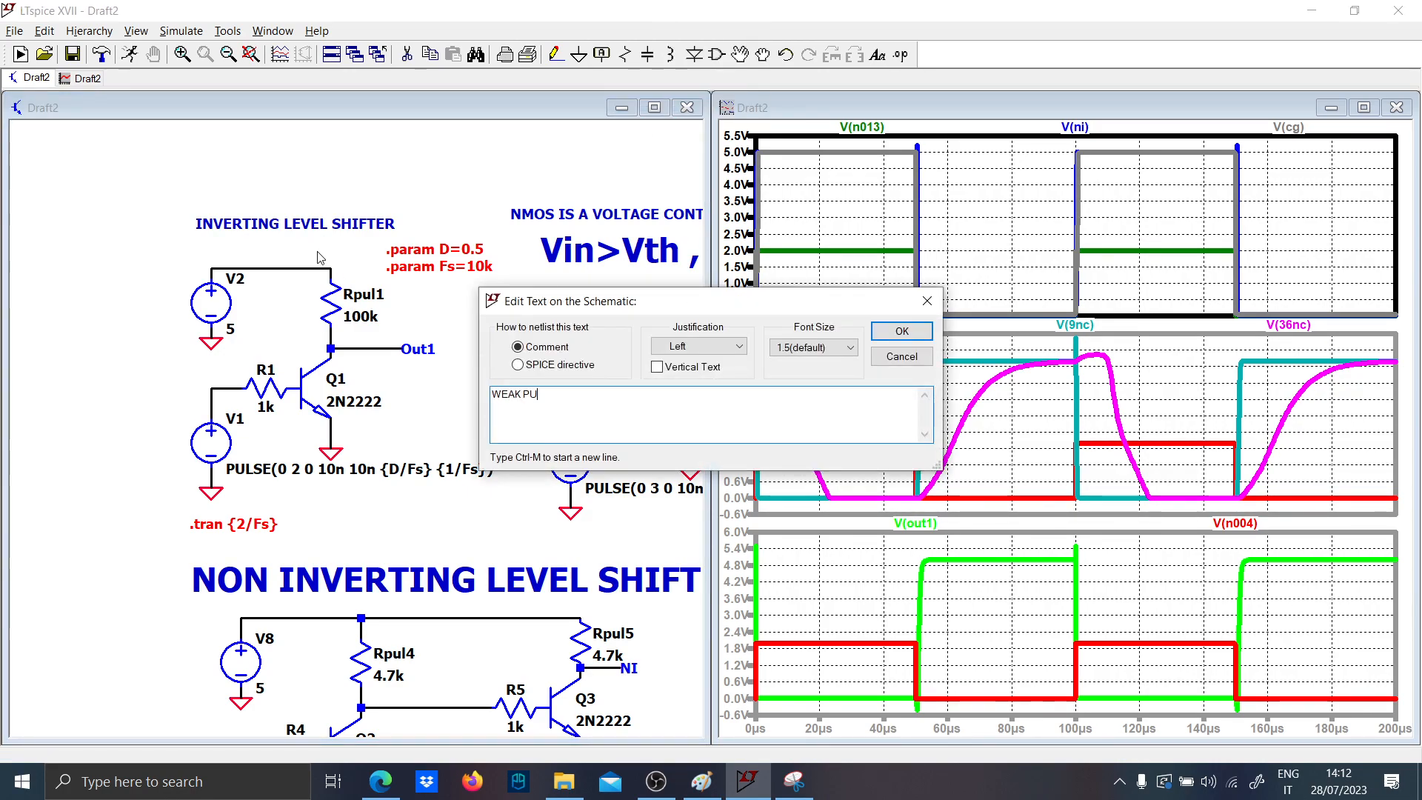
{"action": "type", "text": "LLUP (100K"}
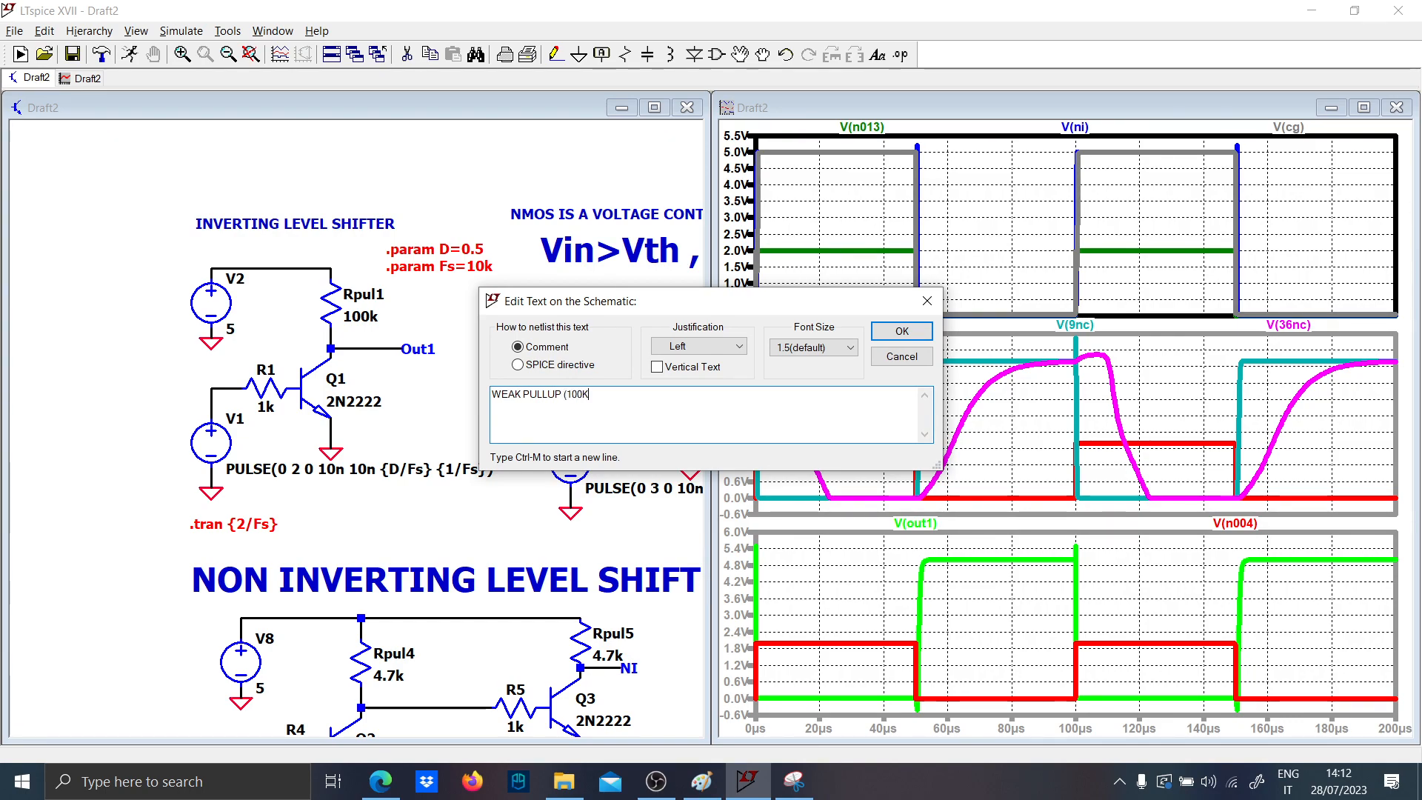
{"action": "key", "text": "Caps_Lock"}
{"action": "type", "text": "oHm,"}
{"action": "key", "text": "Caps_Lock"}
{"action": "type", "text": "LESS DISSIPA"}
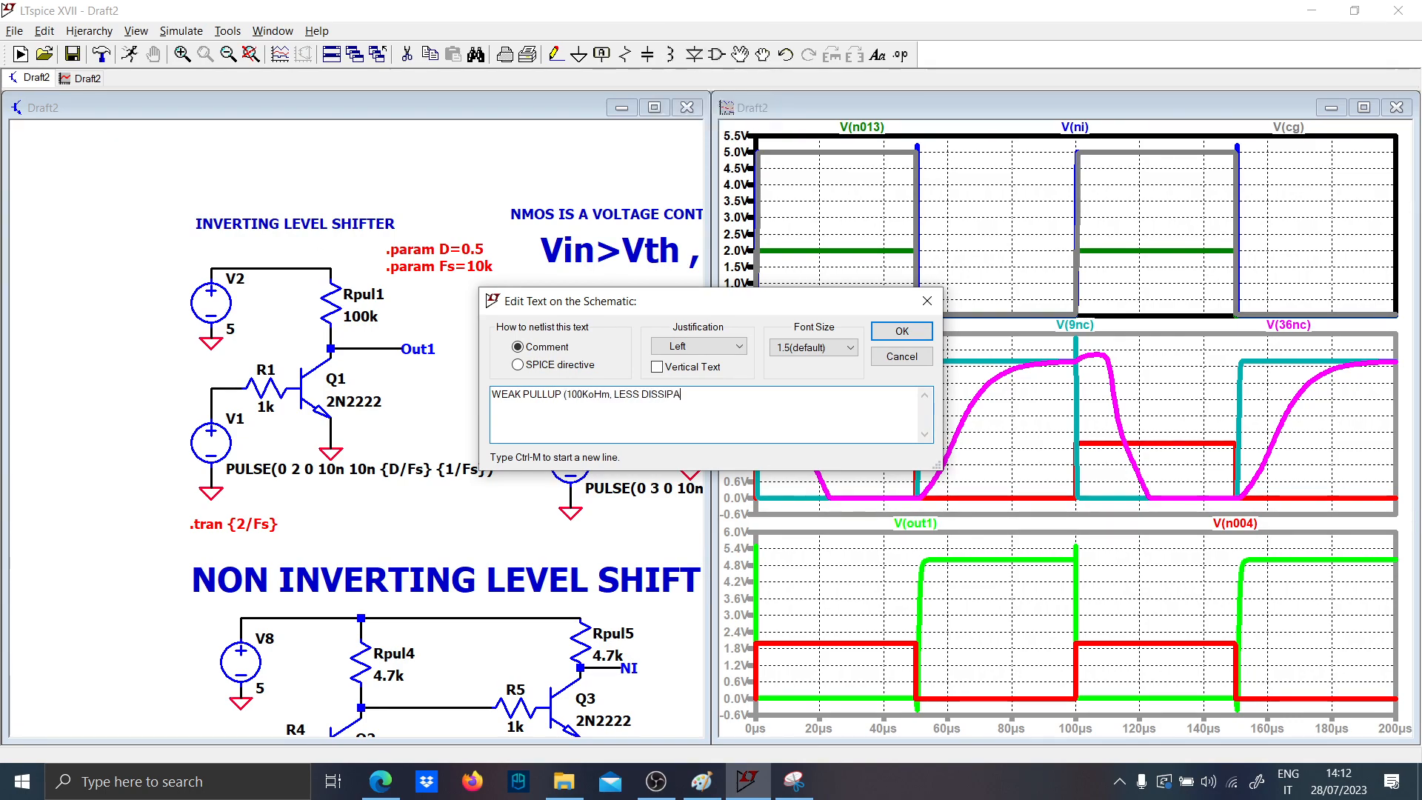
{"action": "type", "text": "TION, SLOWER"}
{"action": "key", "text": "Caps_Lock"}
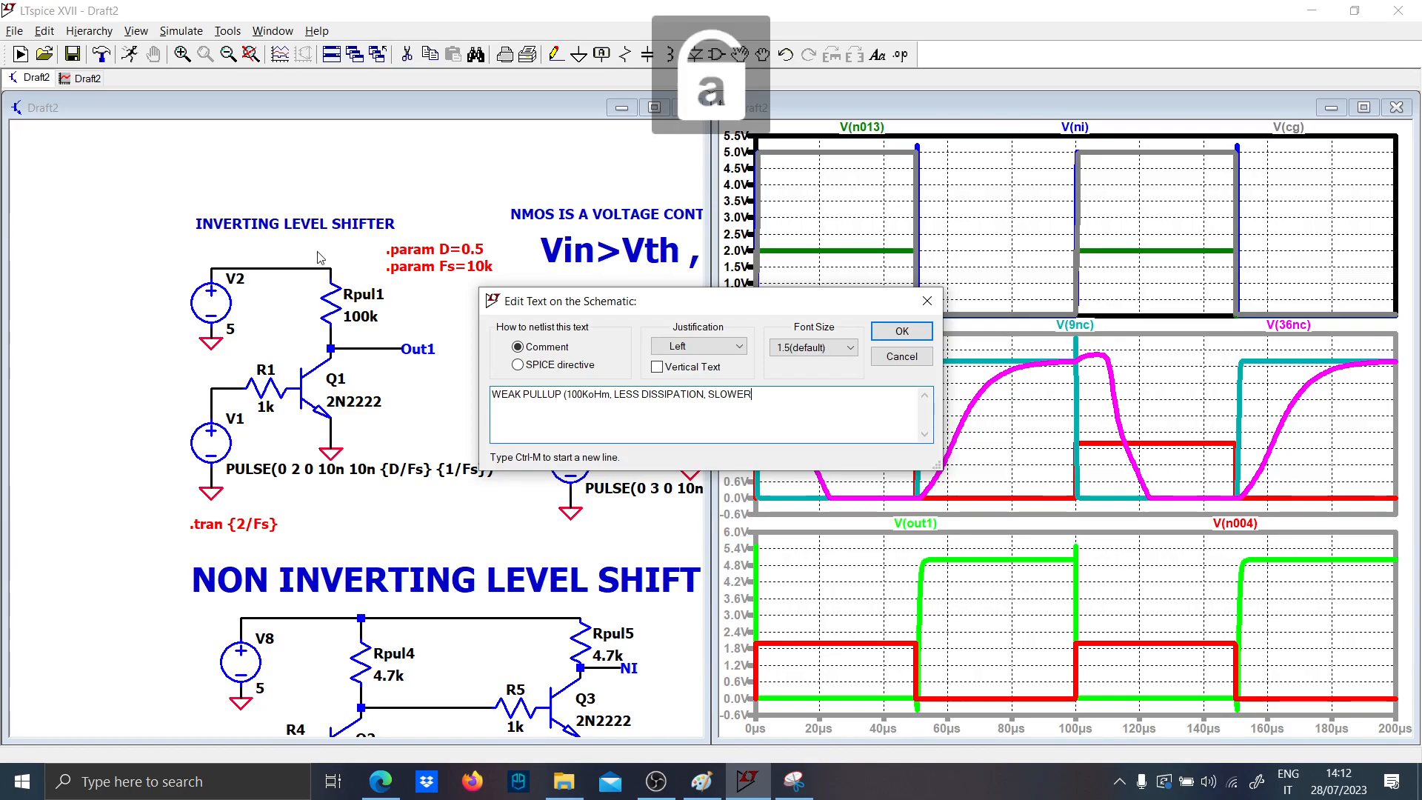
{"action": "type", "text": ")"}
{"action": "key", "text": "Return"}
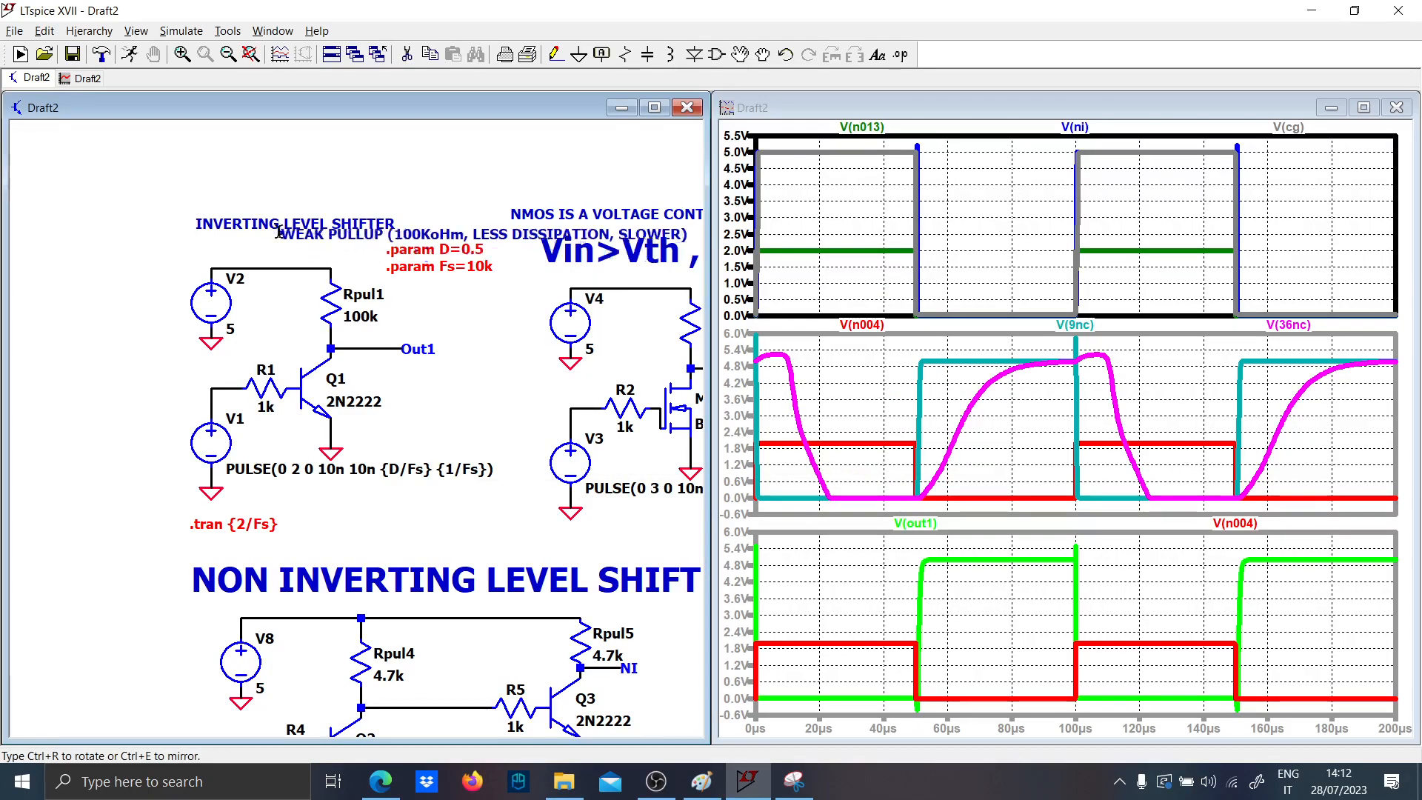
{"action": "left_click", "coordinate": [188, 170]}
- Place the comment STRONG PULLUP (4.7Kohm, MORE DISSIPATION, FASTER) just below the weak pull-up comment
{"action": "key", "text": "Caps_Lock"}
{"action": "type", "text": "ST"}
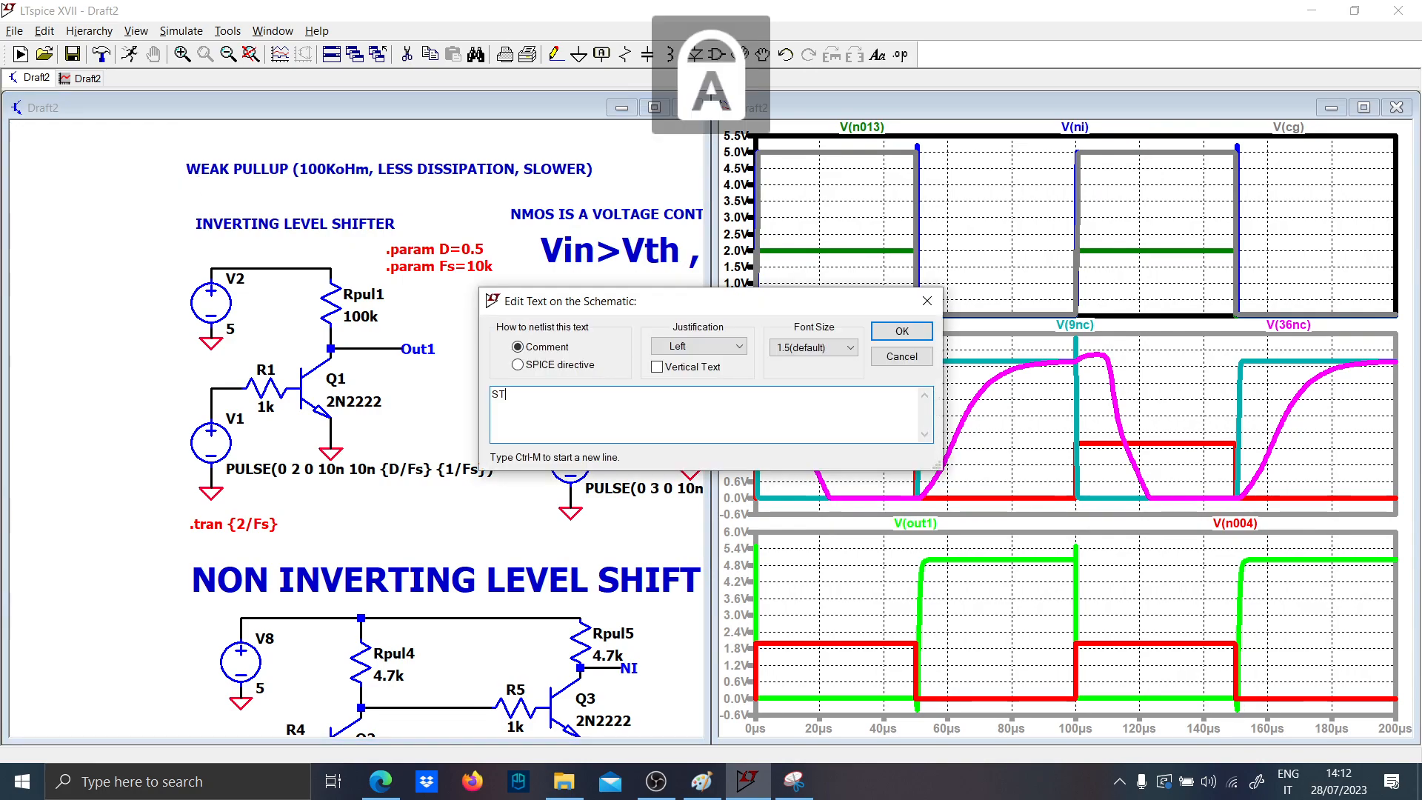
{"action": "type", "text": "RONG PULLUP ("}
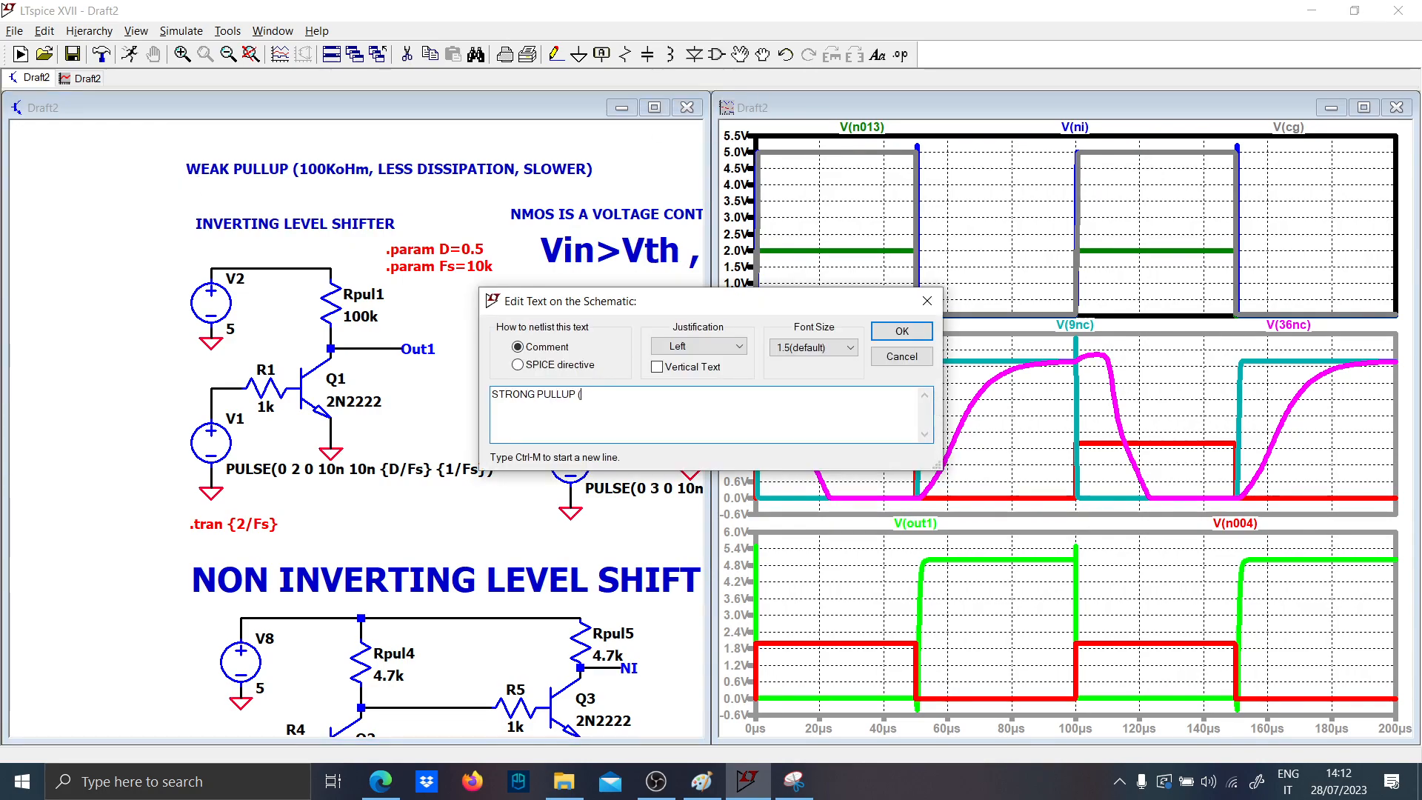
{"action": "type", "text": "4.7K"}
{"action": "key", "text": "Caps_Lock"}
{"action": "type", "text": "ohm,"}
{"action": "key", "text": "Caps_Lock"}
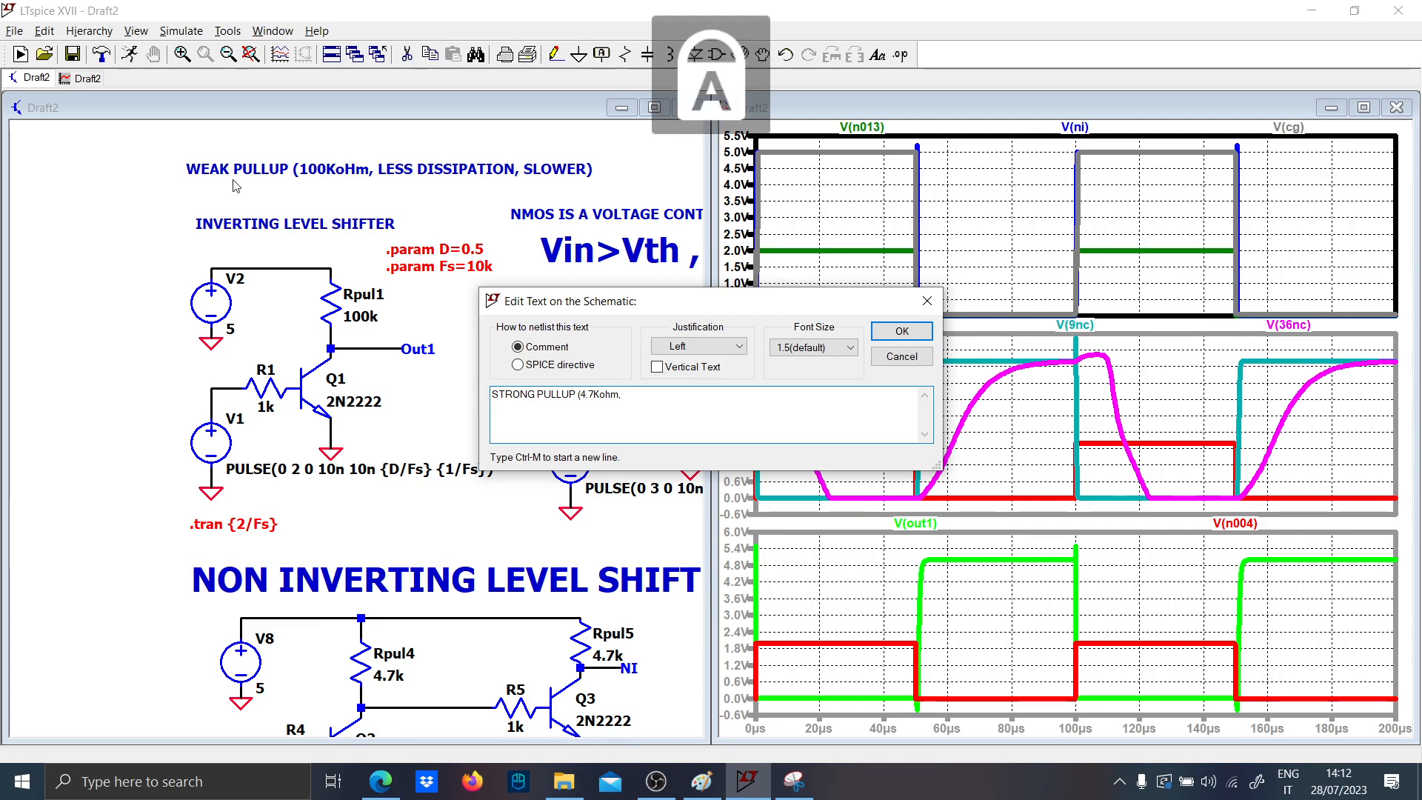
{"action": "type", "text": "MORE DISSIPATION, FASTER"}
{"action": "key", "text": "Caps_Lock"}
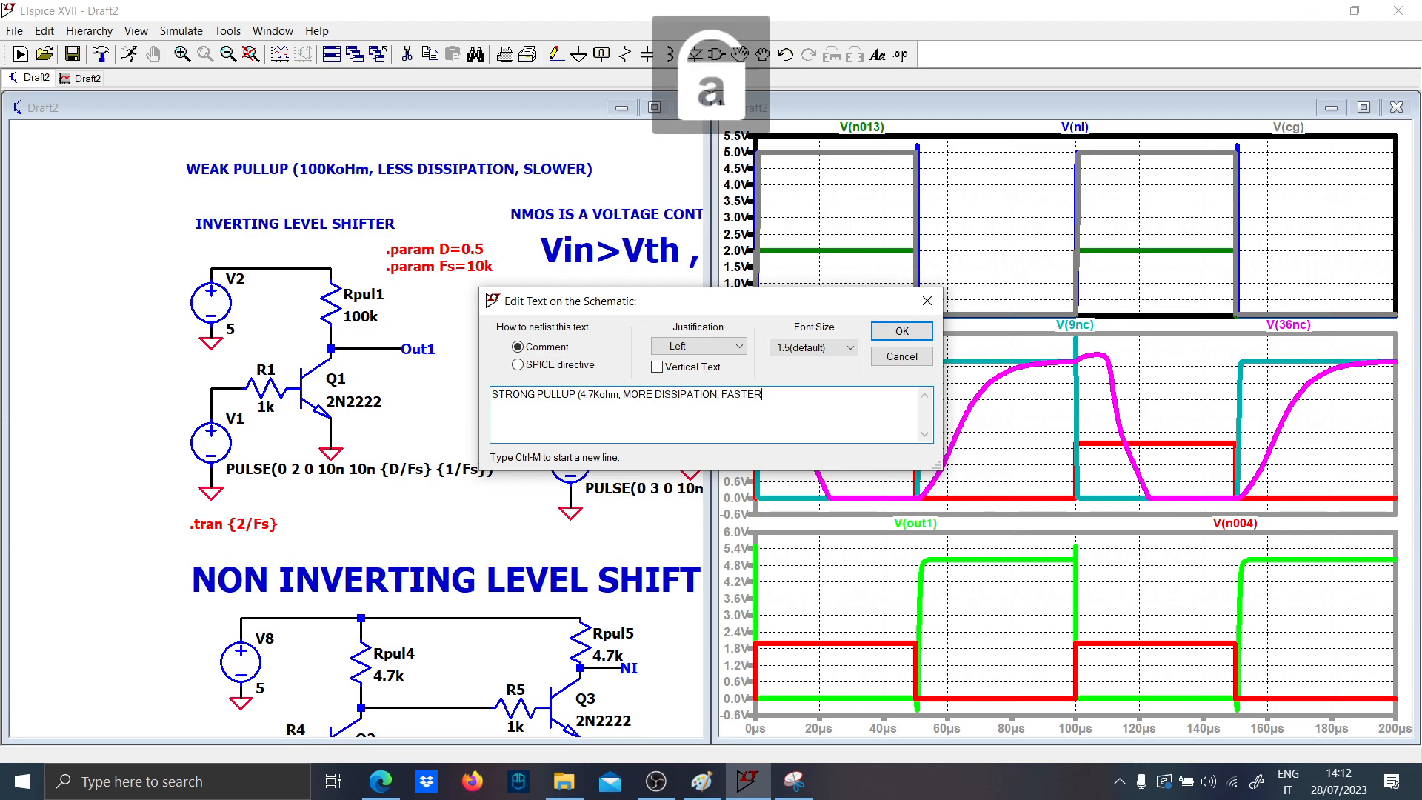
{"action": "type", "text": ")"}
{"action": "key", "text": "Return"}
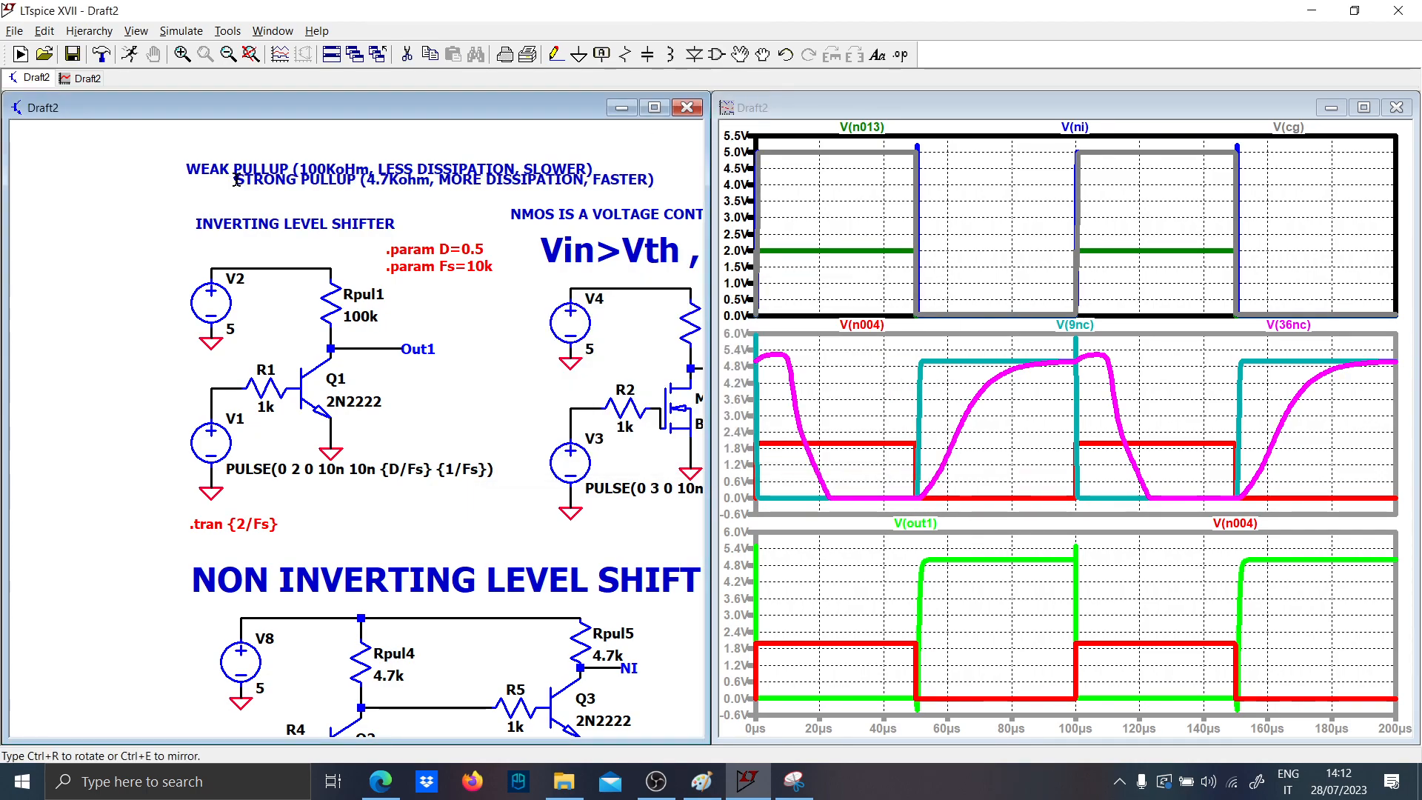
{"action": "left_click", "coordinate": [187, 191]}
- Set pull-up resistor Rpul1 to 4.7k and rerun the simulation
{"action": "left_click_drag", "start_coordinate": [429, 413], "coordinate": [316, 401]}
{"action": "right_click", "coordinate": [252, 310]}
{"action": "type", "text": "4.7k"}
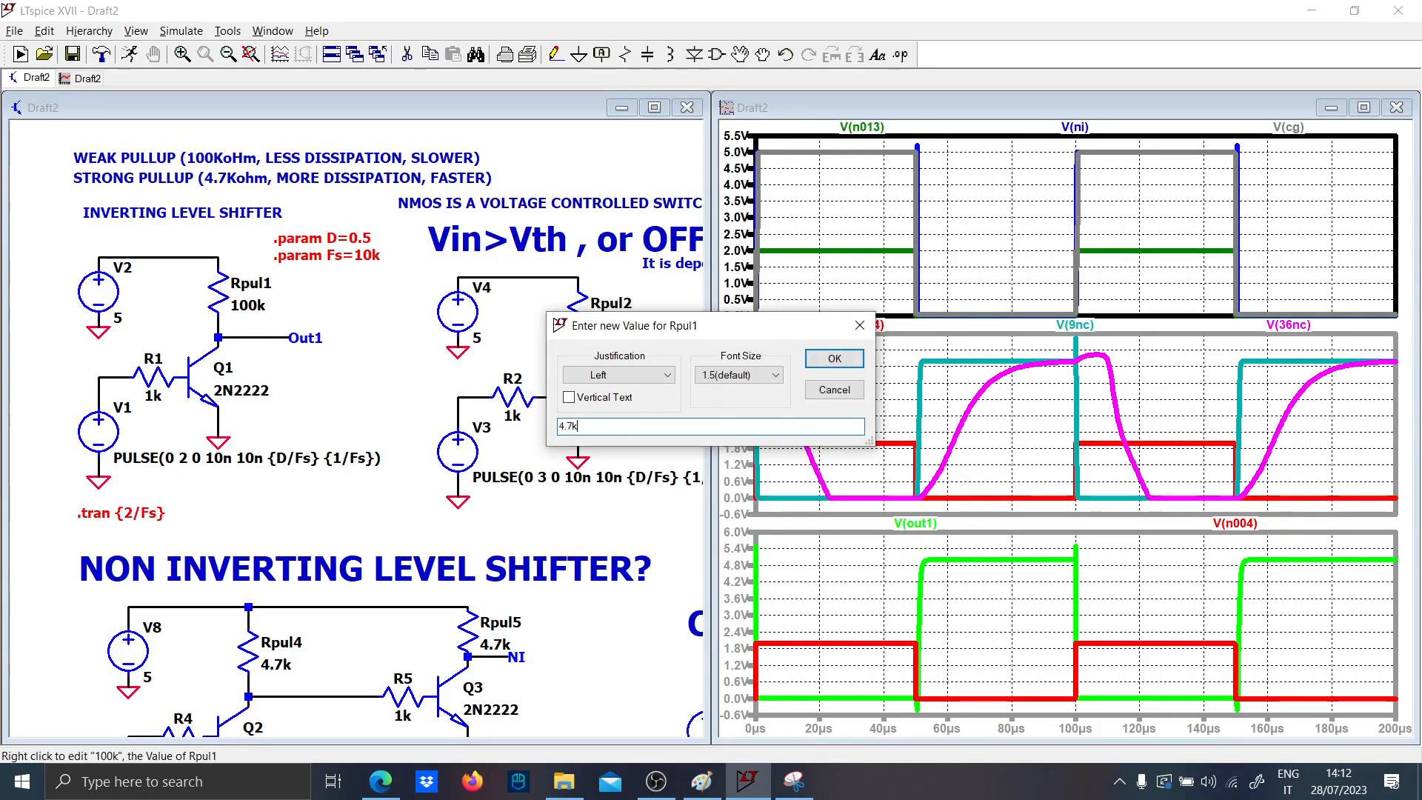
{"action": "key", "text": "Return"}
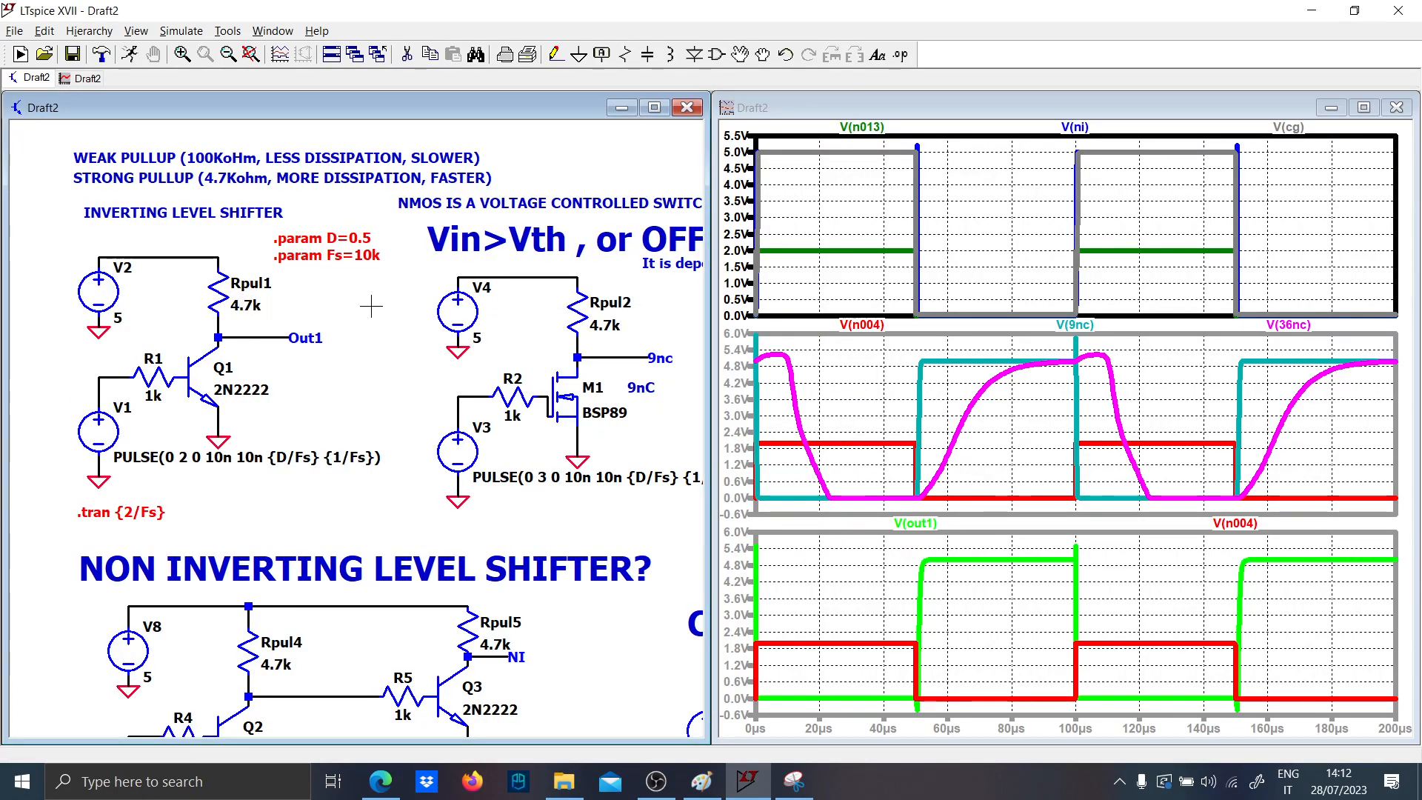
{"action": "left_click", "coordinate": [129, 55]}
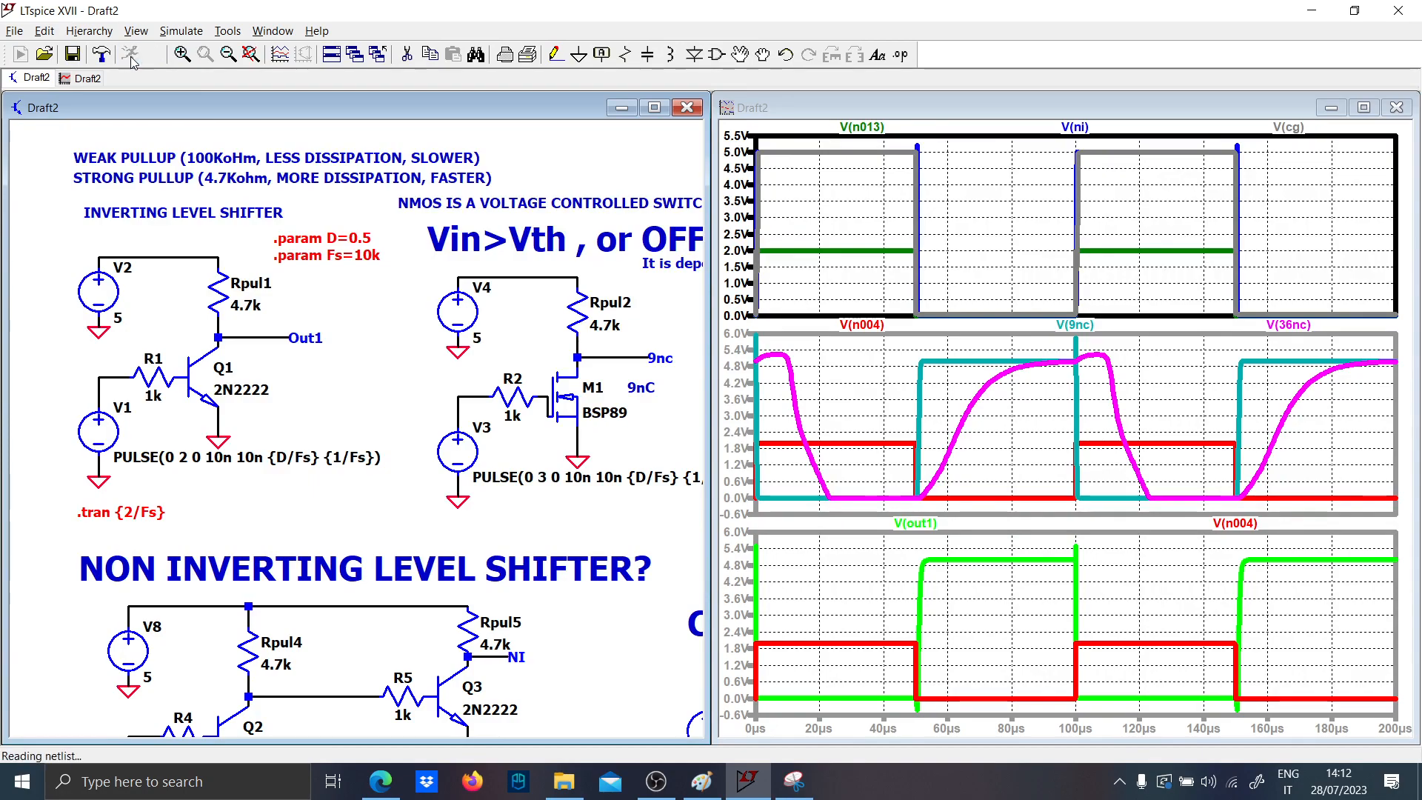
- Place the comment YOU CAN'T PUT 1 OHM AS A PULL UP above the M2 MOSFET circuit
{"action": "left_click_drag", "start_coordinate": [561, 460], "coordinate": [184, 460]}
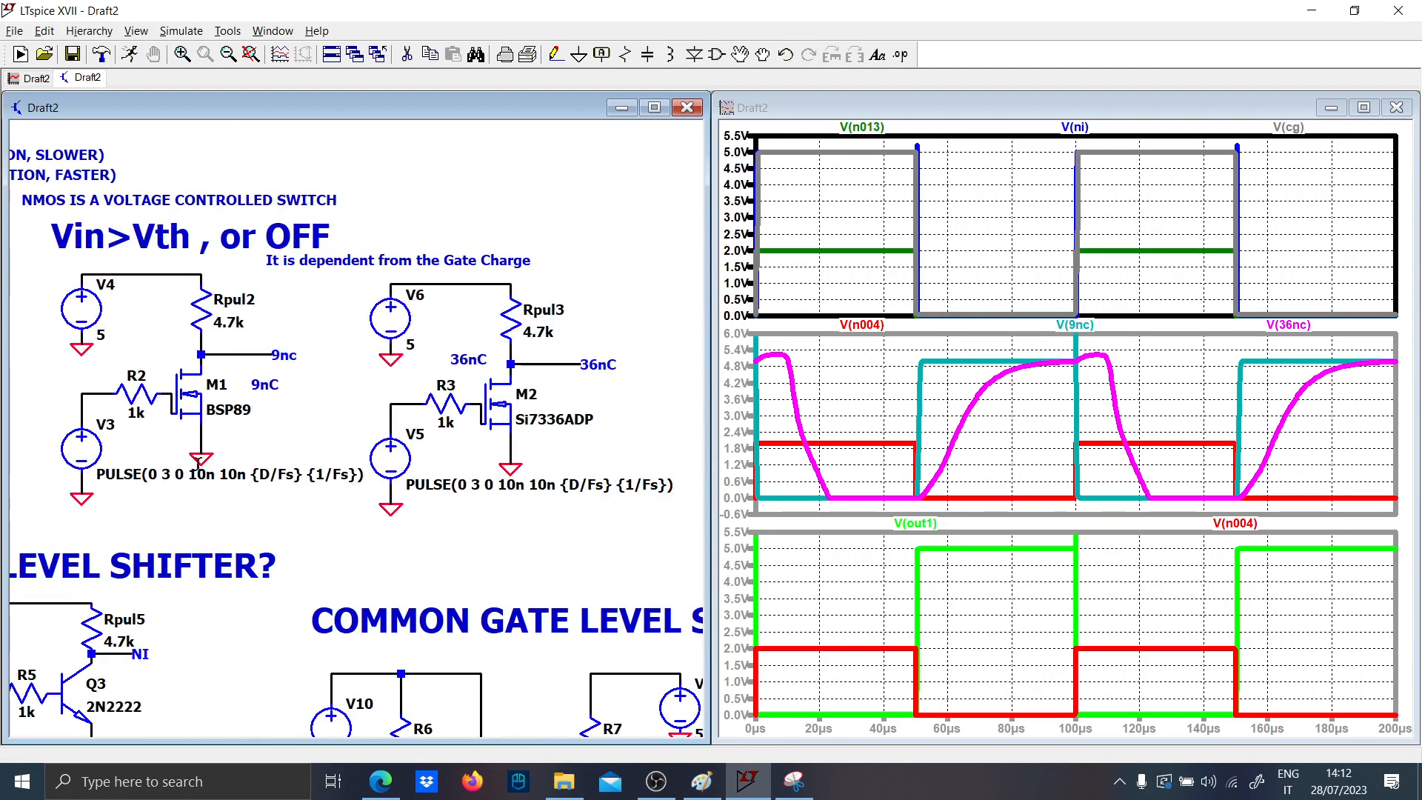
{"action": "scroll", "coordinate": [402, 420], "scroll_direction": "down", "scroll_amount": 2}
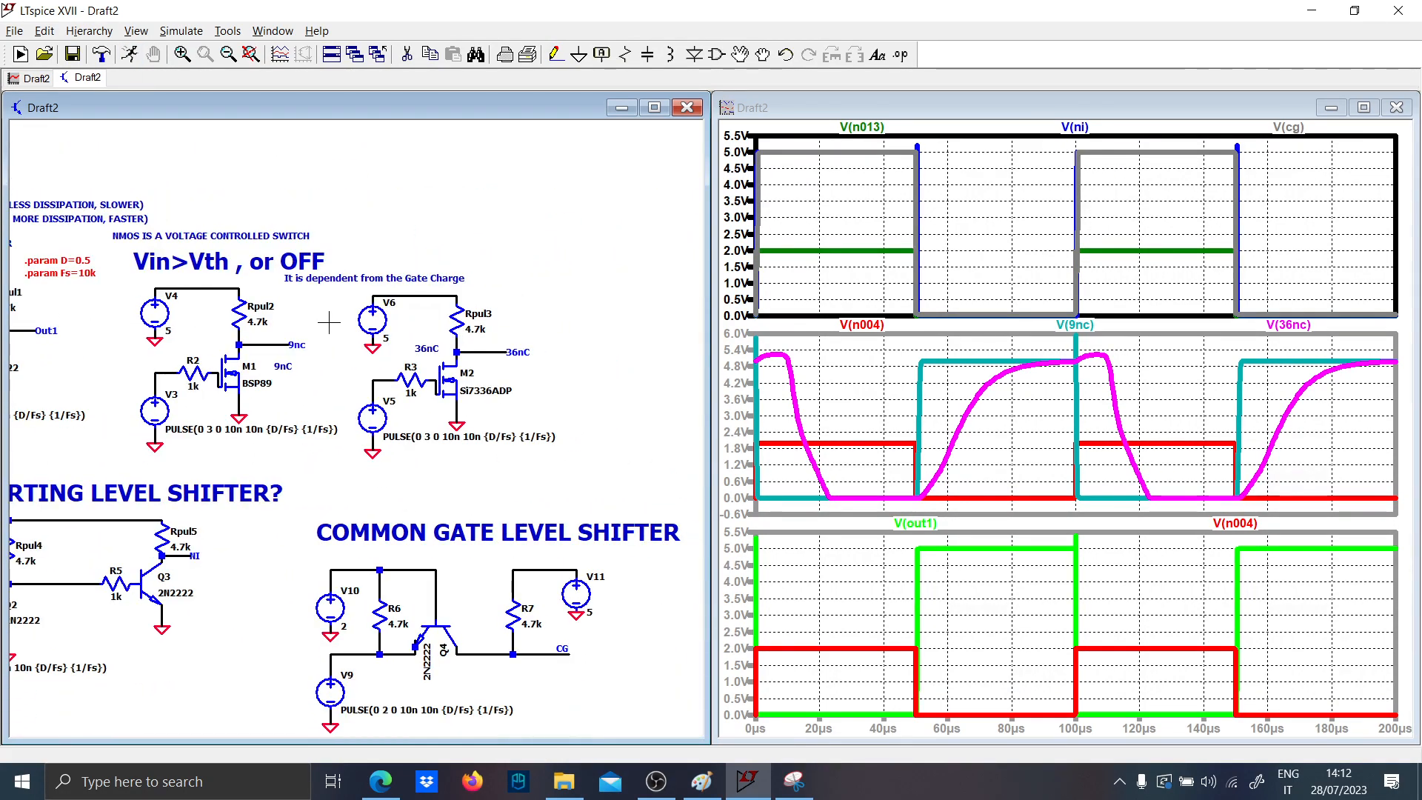
{"action": "key", "text": "t"}
{"action": "key", "text": "Caps_Lock"}
{"action": "type", "text": "YOU CAN'T PUT"}
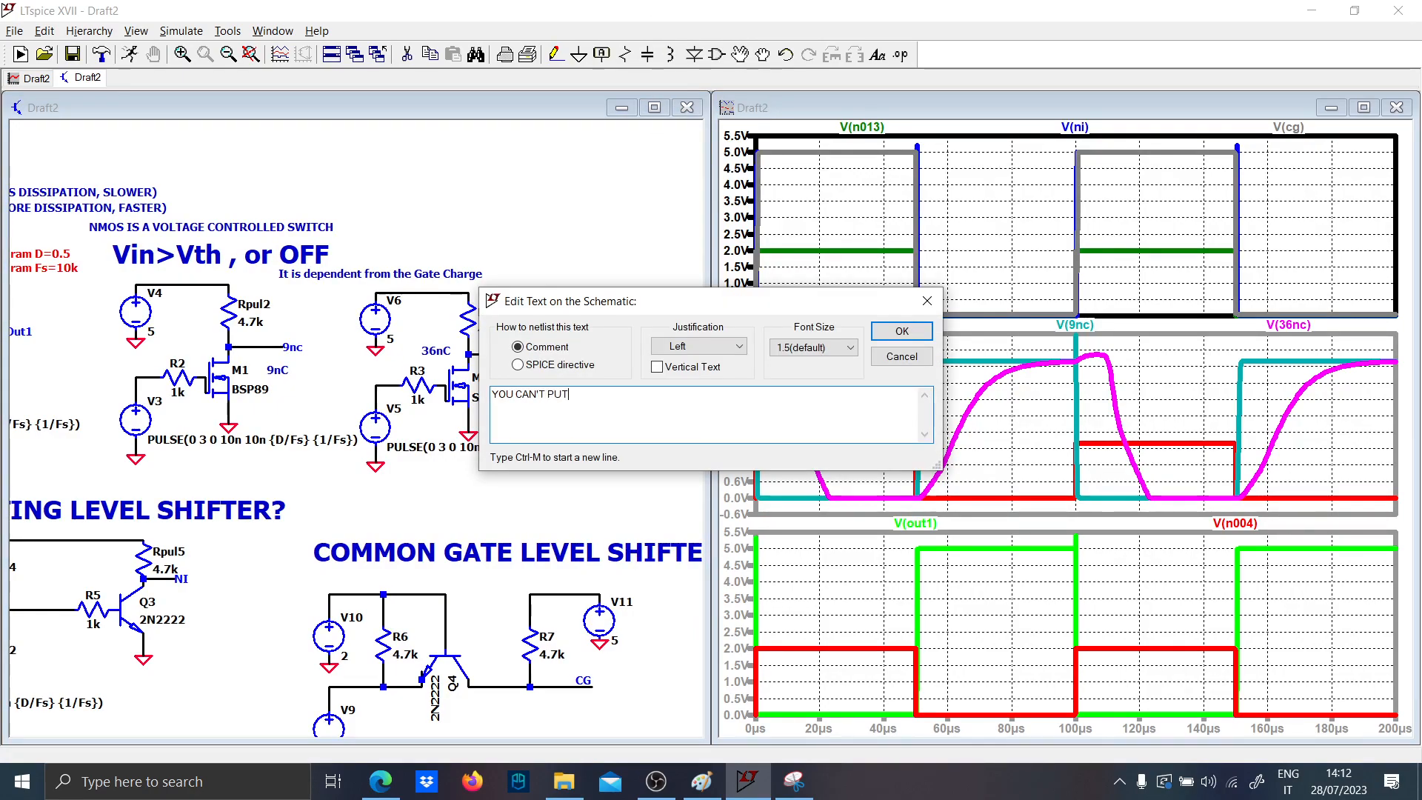
{"action": "type", "text": " 1 OHM AS A PULL UP"}
{"action": "key", "text": "Caps_Lock"}
{"action": "key", "text": "Return"}
{"action": "left_click", "coordinate": [412, 220]}
{"action": "scroll", "coordinate": [486, 238], "scroll_direction": "up", "scroll_amount": 4}
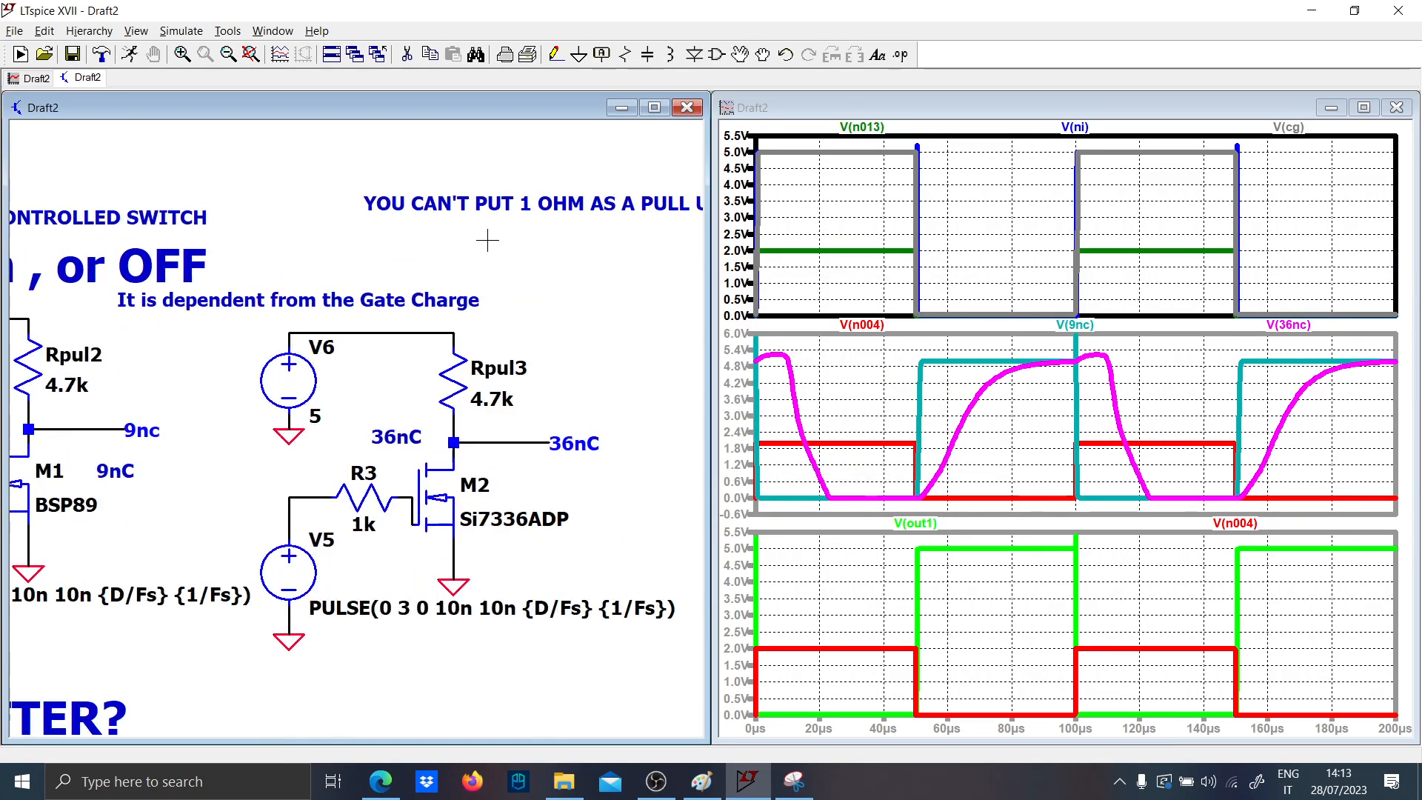
{"action": "left_click_drag", "start_coordinate": [247, 509], "coordinate": [417, 562]}
{"action": "left_click_drag", "start_coordinate": [420, 485], "coordinate": [422, 554]}
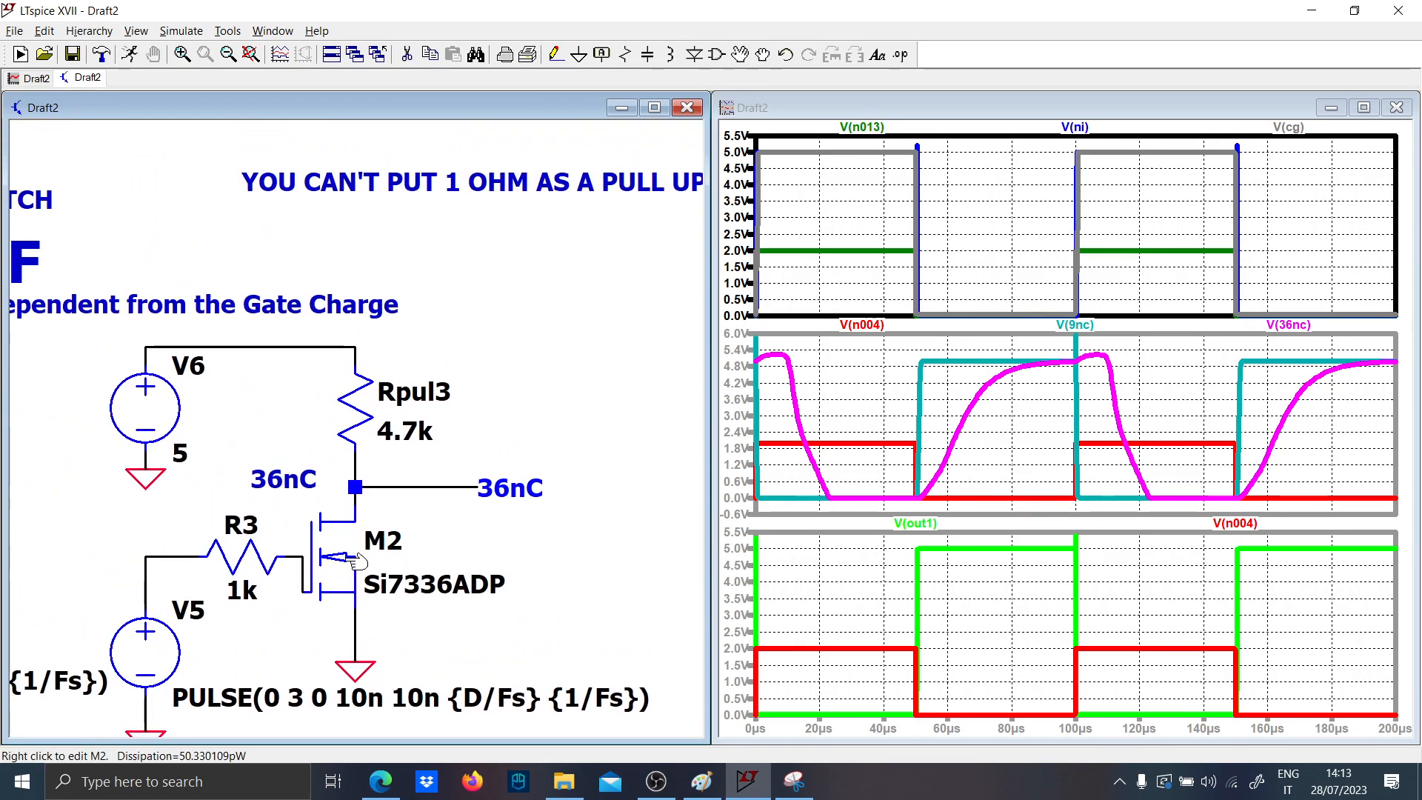
{"action": "scroll", "coordinate": [373, 549], "scroll_direction": "down", "scroll_amount": 1}
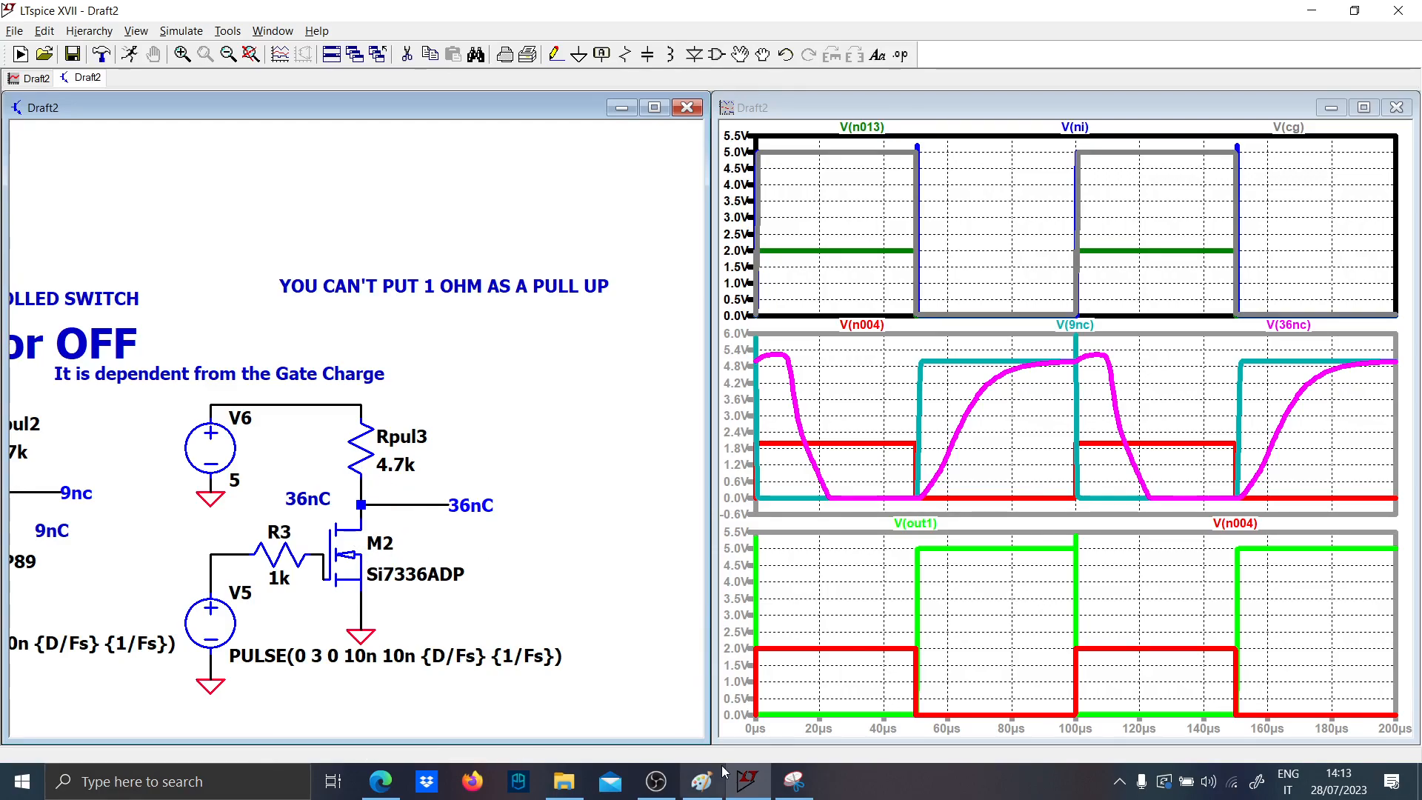
- Switch to Paint and sketch a MOSFET stage with a gate source and a pull-up resistor fed by a second source
{"action": "left_click", "coordinate": [656, 715]}
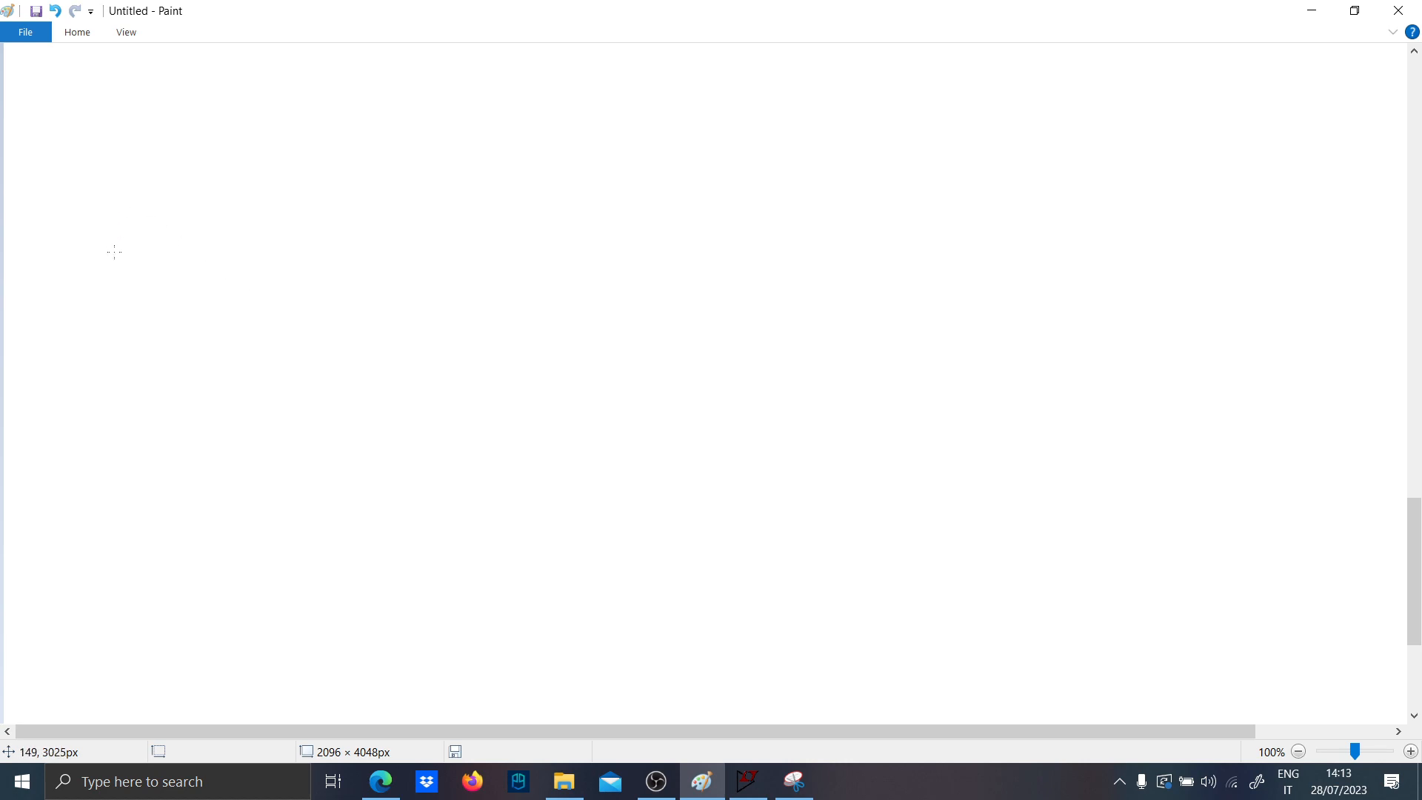
{"action": "mouse_move", "coordinate": [90, 272]}
{"action": "left_mouse_down"}
{"action": "mouse_move", "coordinate": [181, 270]}
{"action": "mouse_move", "coordinate": [494, 211]}
{"action": "left_mouse_up"}
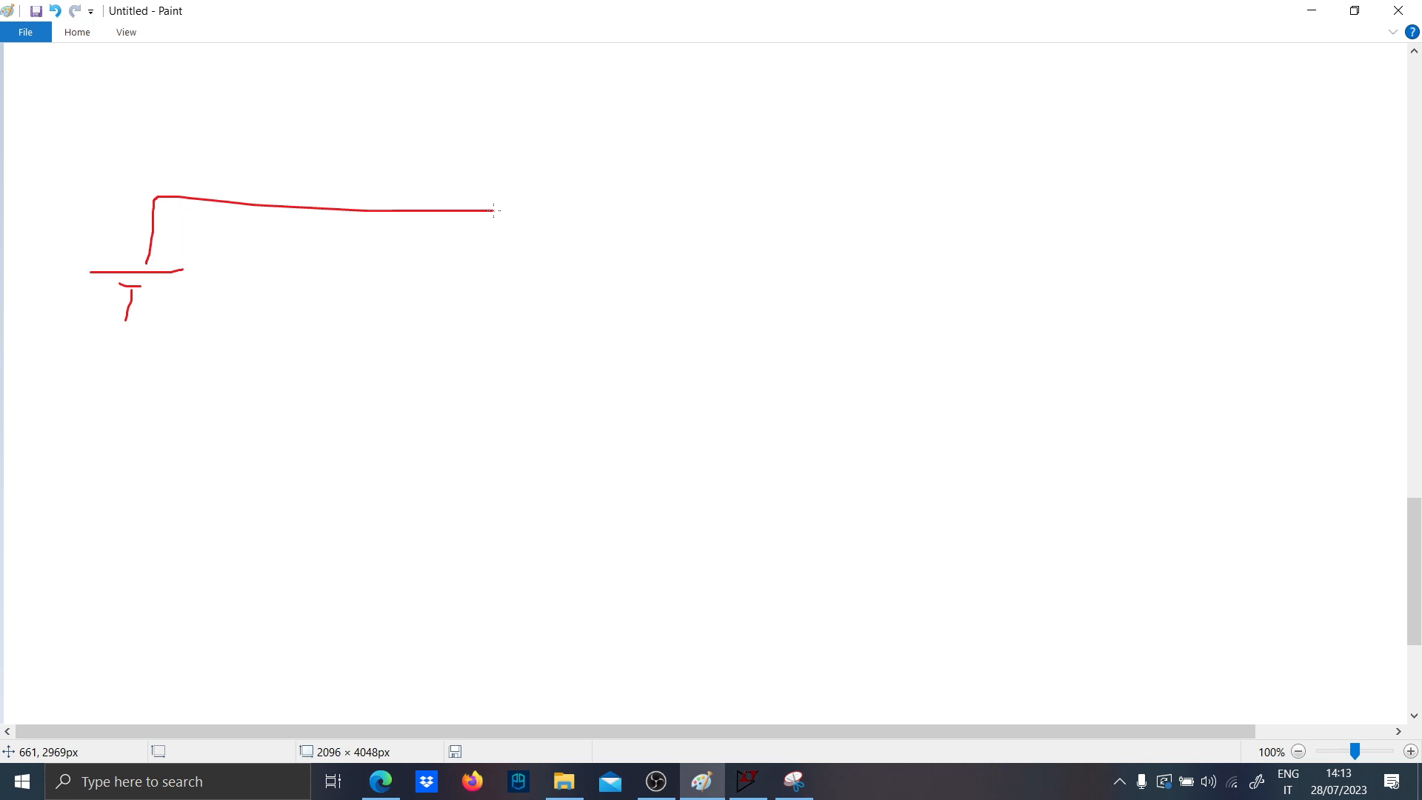
{"action": "mouse_move", "coordinate": [496, 183]}
{"action": "left_mouse_down"}
{"action": "mouse_move", "coordinate": [476, 300]}
{"action": "mouse_move", "coordinate": [501, 178]}
{"action": "left_mouse_up"}
{"action": "scroll", "coordinate": [524, 196], "scroll_direction": "up", "scroll_amount": 5}
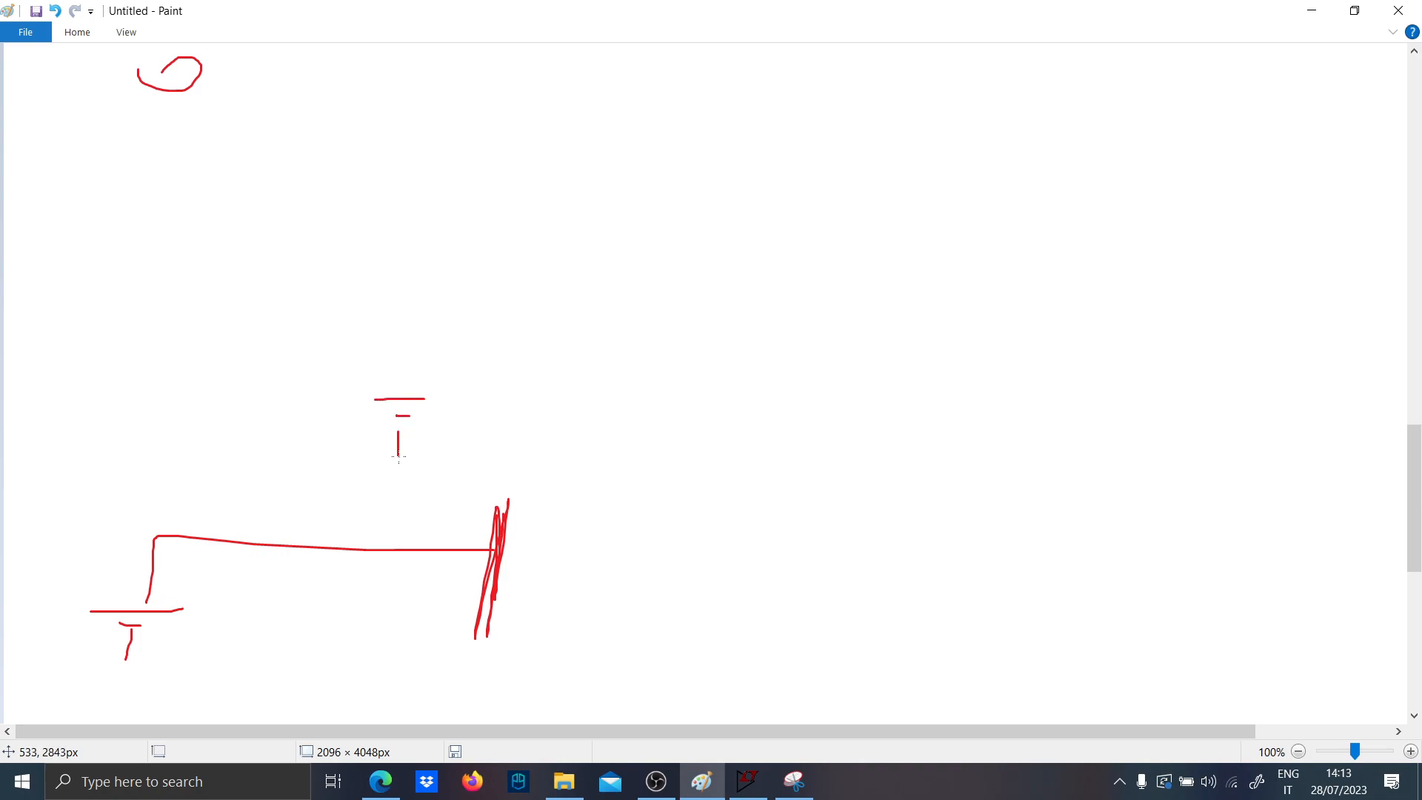
{"action": "mouse_move", "coordinate": [413, 319]}
{"action": "left_mouse_down"}
{"action": "mouse_move", "coordinate": [519, 386]}
{"action": "mouse_move", "coordinate": [474, 430]}
{"action": "mouse_move", "coordinate": [508, 503]}
{"action": "left_mouse_up"}
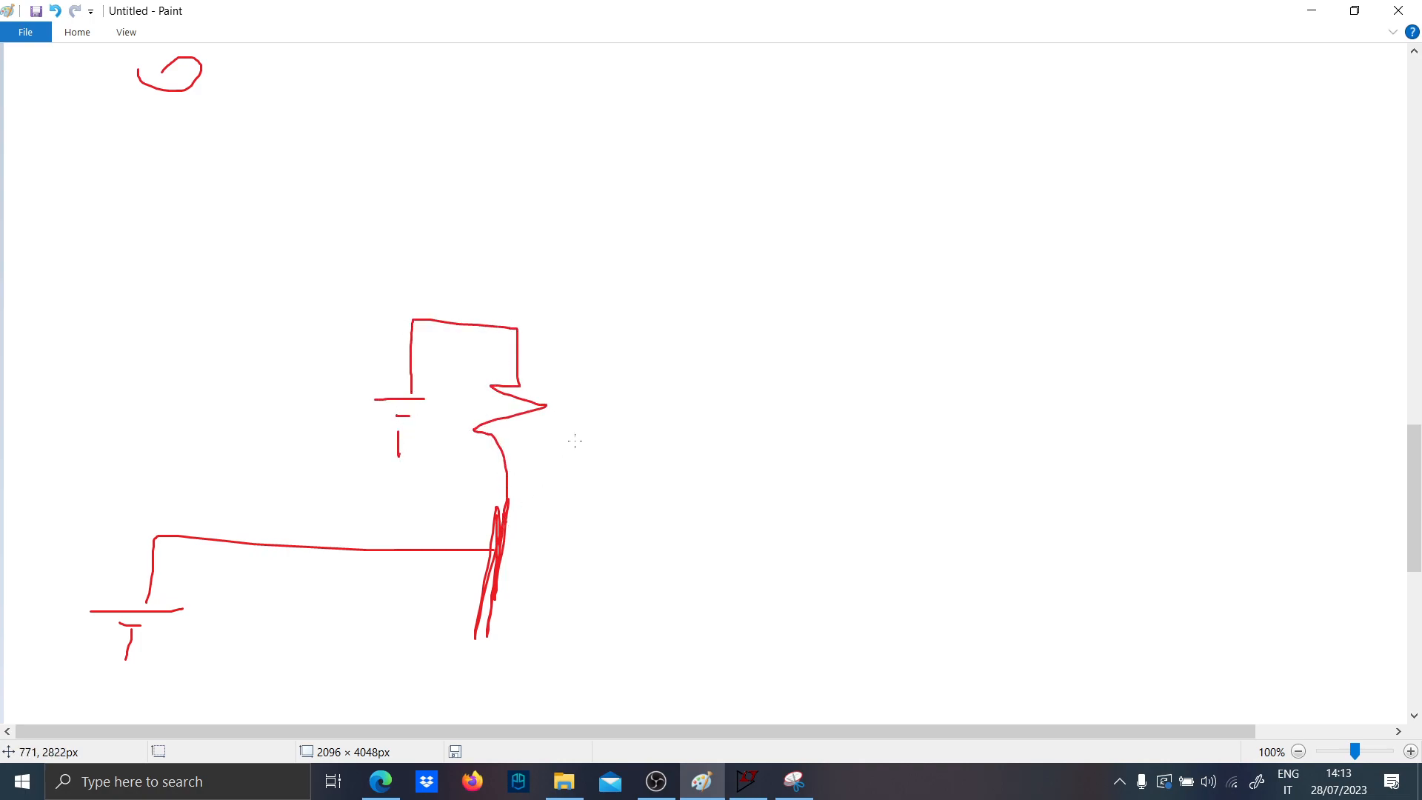
- Label the pull-up resistor Rp and the MOSFET Rds on, and draw the grounded source and the output terminal Vo
{"action": "left_click_drag", "start_coordinate": [576, 392], "coordinate": [606, 404]}
{"action": "scroll", "coordinate": [514, 425], "scroll_direction": "down", "scroll_amount": 2}
{"action": "left_click_drag", "start_coordinate": [457, 377], "coordinate": [501, 487]}
{"action": "mouse_move", "coordinate": [546, 372]}
{"action": "left_mouse_down"}
{"action": "mouse_move", "coordinate": [545, 433]}
{"action": "mouse_move", "coordinate": [745, 467]}
{"action": "left_mouse_up"}
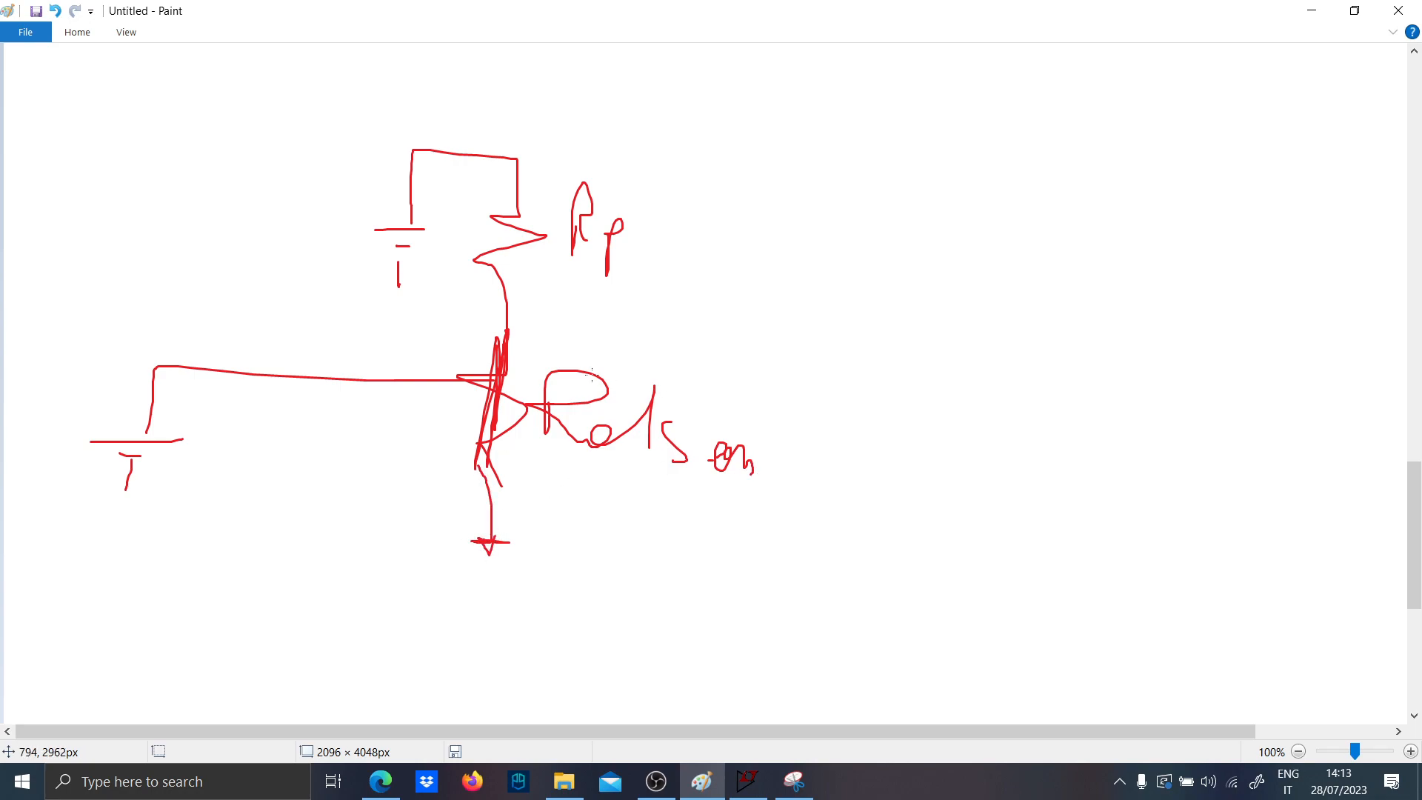
{"action": "left_click_drag", "start_coordinate": [503, 319], "coordinate": [622, 313]}
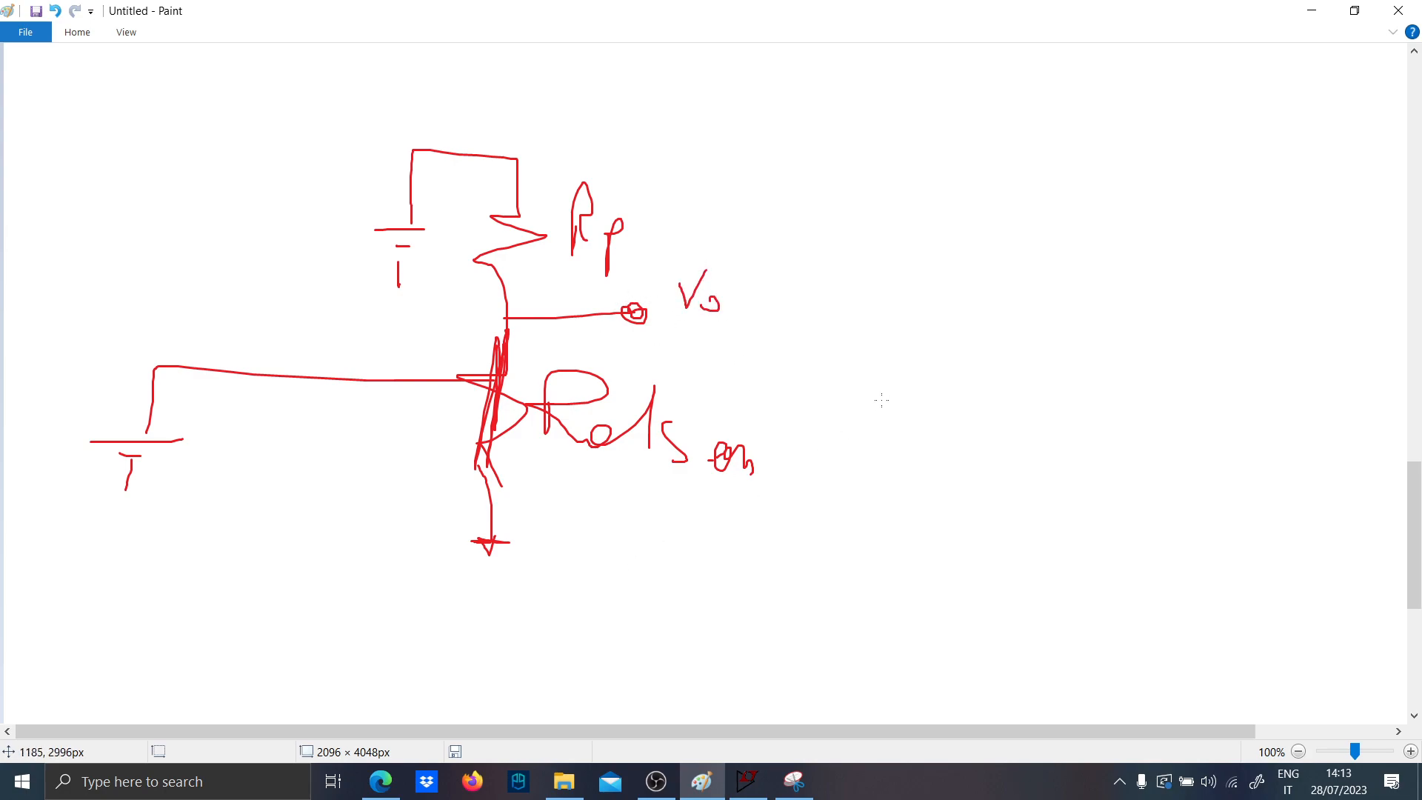
- Write the start of the output voltage equation, Vo = V1 ·, beside the MOSFET sketch
{"action": "left_click_drag", "start_coordinate": [840, 356], "coordinate": [842, 378]}
{"action": "left_click_drag", "start_coordinate": [916, 334], "coordinate": [937, 329]}
{"action": "left_click_drag", "start_coordinate": [947, 357], "coordinate": [944, 366]}
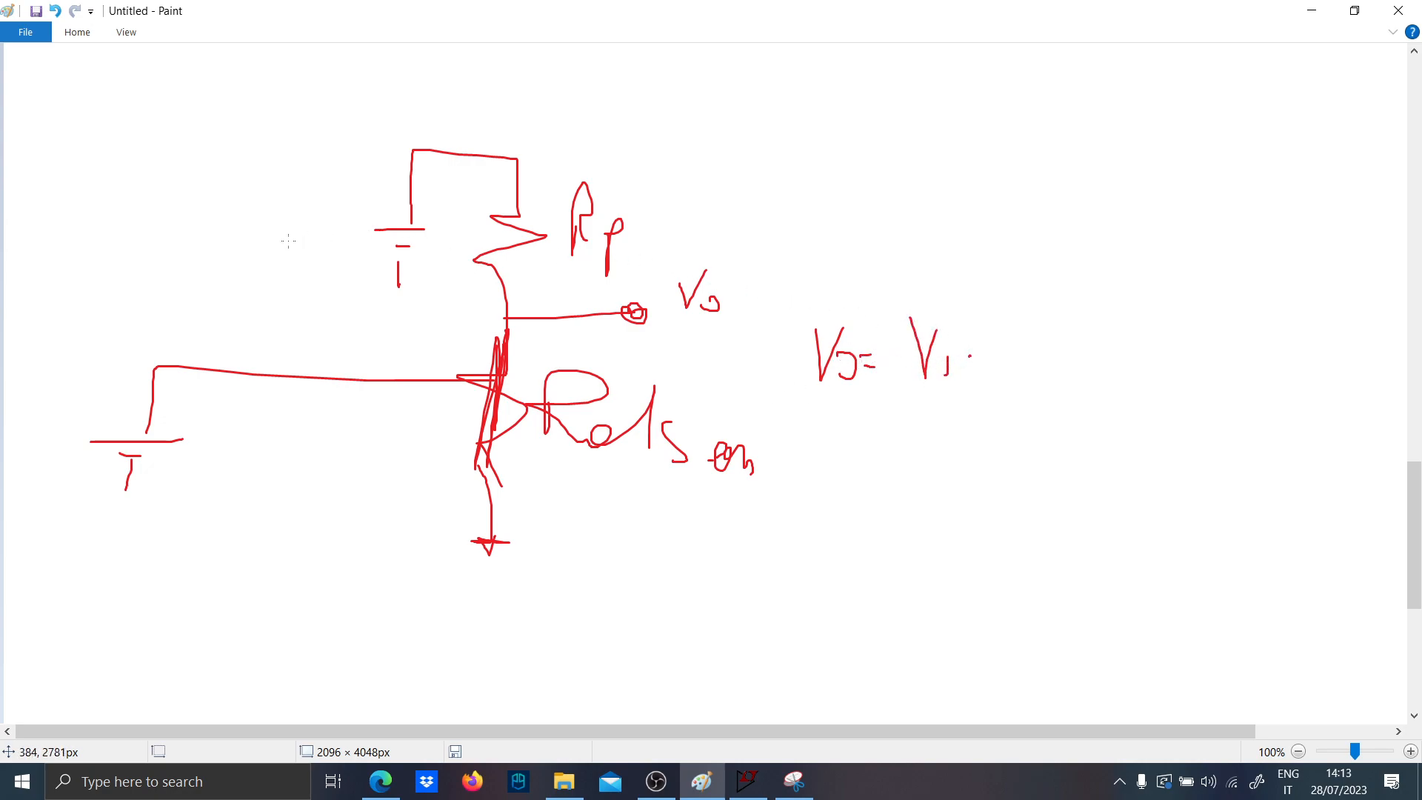
- Sketch the equivalent divider below the MOSFET drawing: a grounded 5V source, series Rp, Rds branch and output Vo
{"action": "scroll", "coordinate": [388, 402], "scroll_direction": "down", "scroll_amount": 5}
{"action": "mouse_move", "coordinate": [221, 343]}
{"action": "left_mouse_down"}
{"action": "mouse_move", "coordinate": [342, 344]}
{"action": "mouse_move", "coordinate": [383, 248]}
{"action": "mouse_move", "coordinate": [423, 264]}
{"action": "mouse_move", "coordinate": [561, 248]}
{"action": "left_mouse_up"}
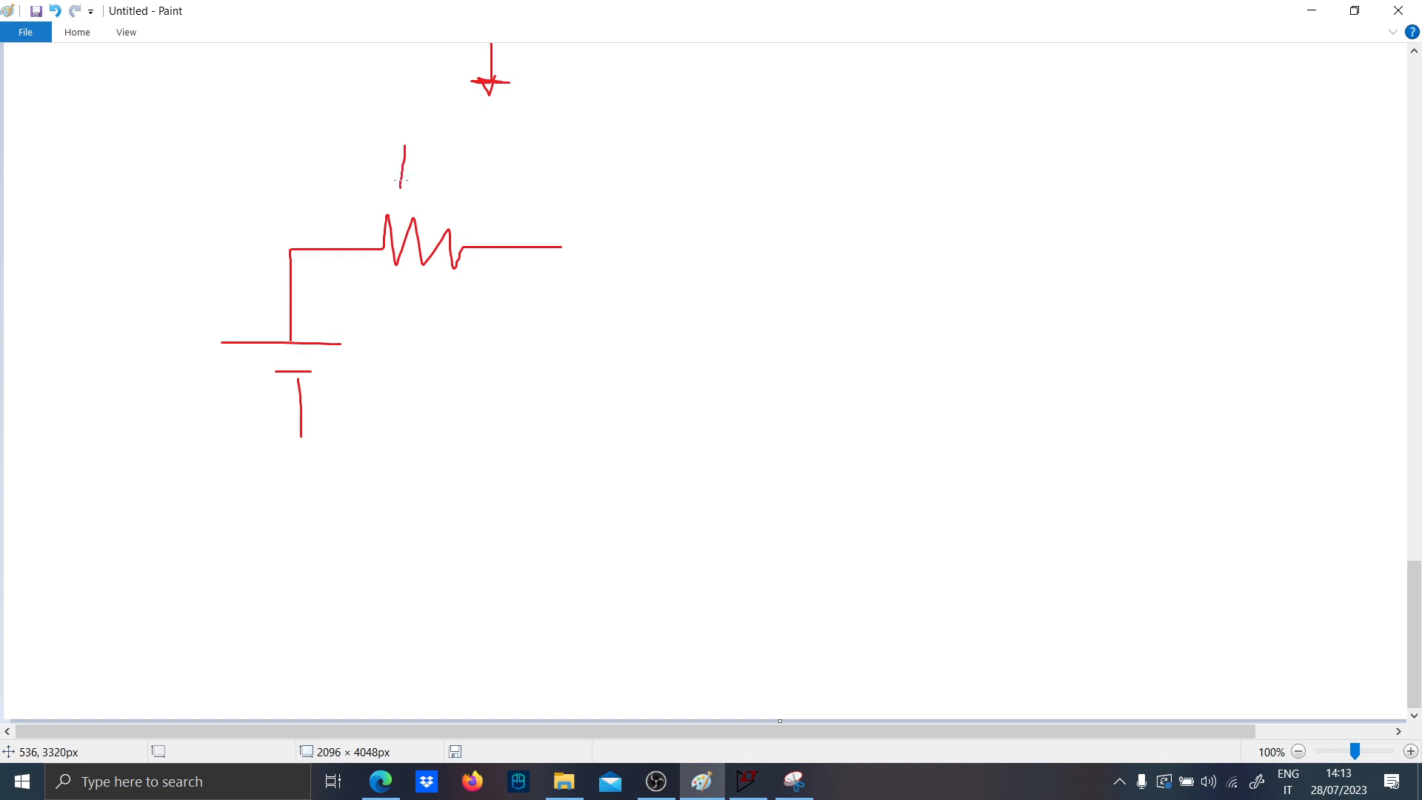
{"action": "left_click_drag", "start_coordinate": [432, 149], "coordinate": [437, 179]}
{"action": "left_click_drag", "start_coordinate": [572, 353], "coordinate": [550, 457]}
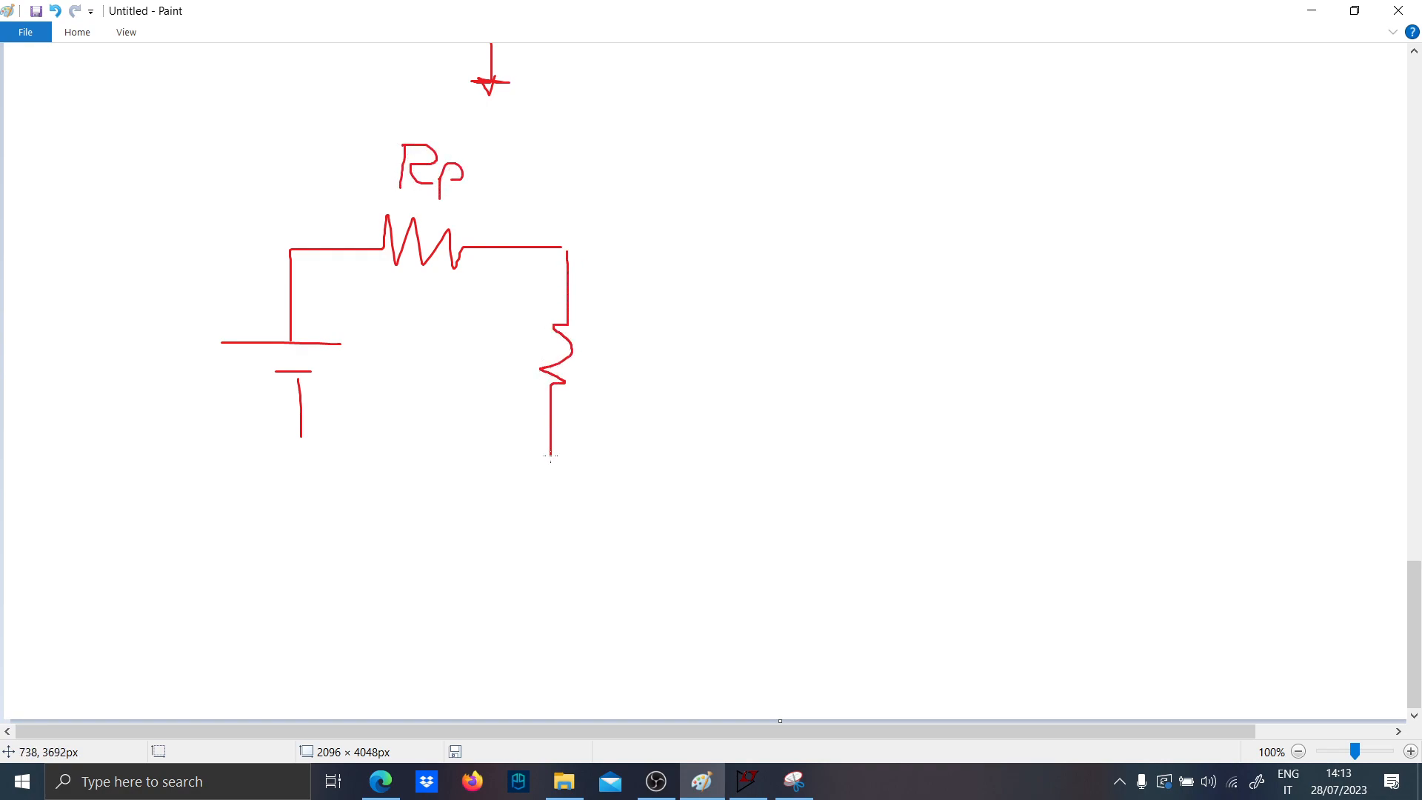
{"action": "left_click_drag", "start_coordinate": [601, 356], "coordinate": [621, 374]}
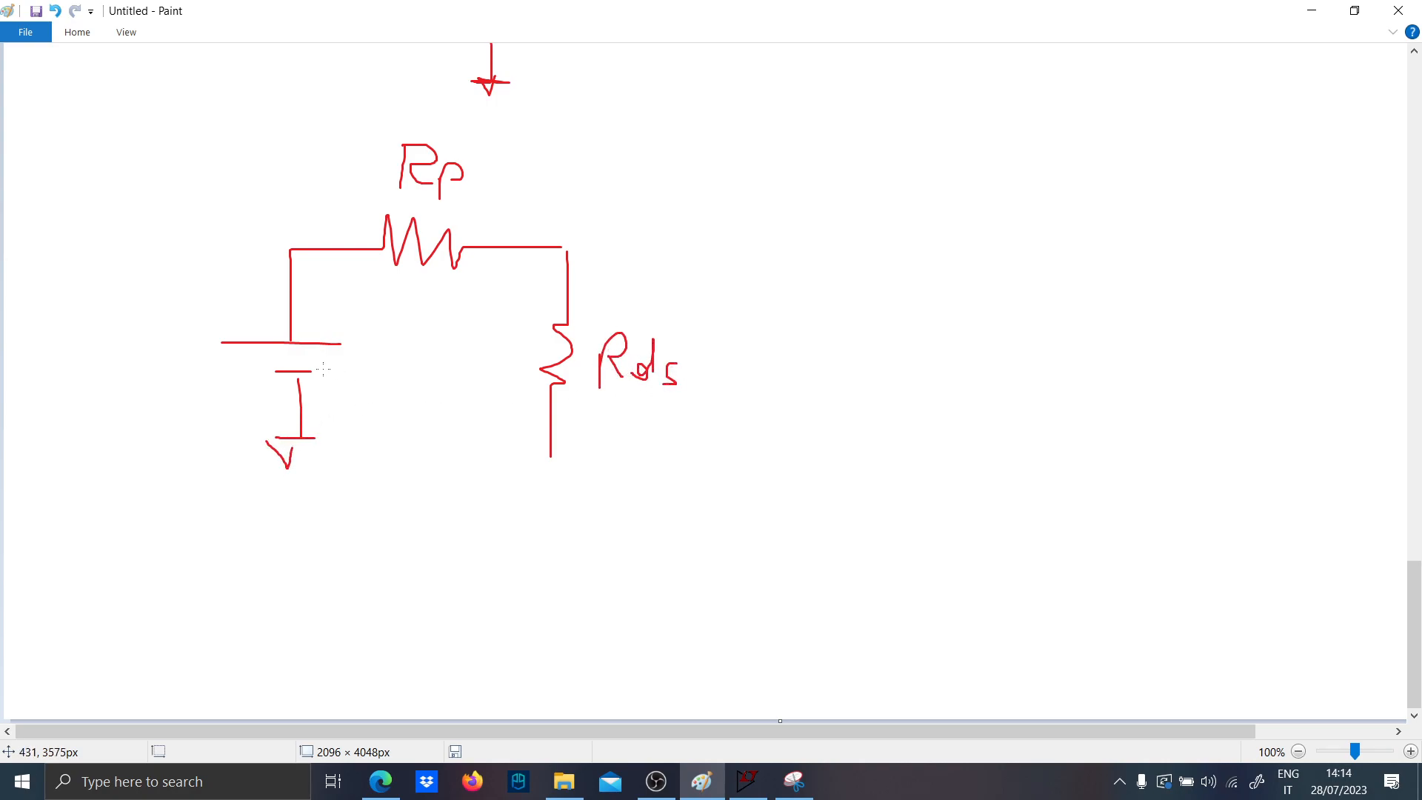
{"action": "left_click_drag", "start_coordinate": [562, 254], "coordinate": [664, 249]}
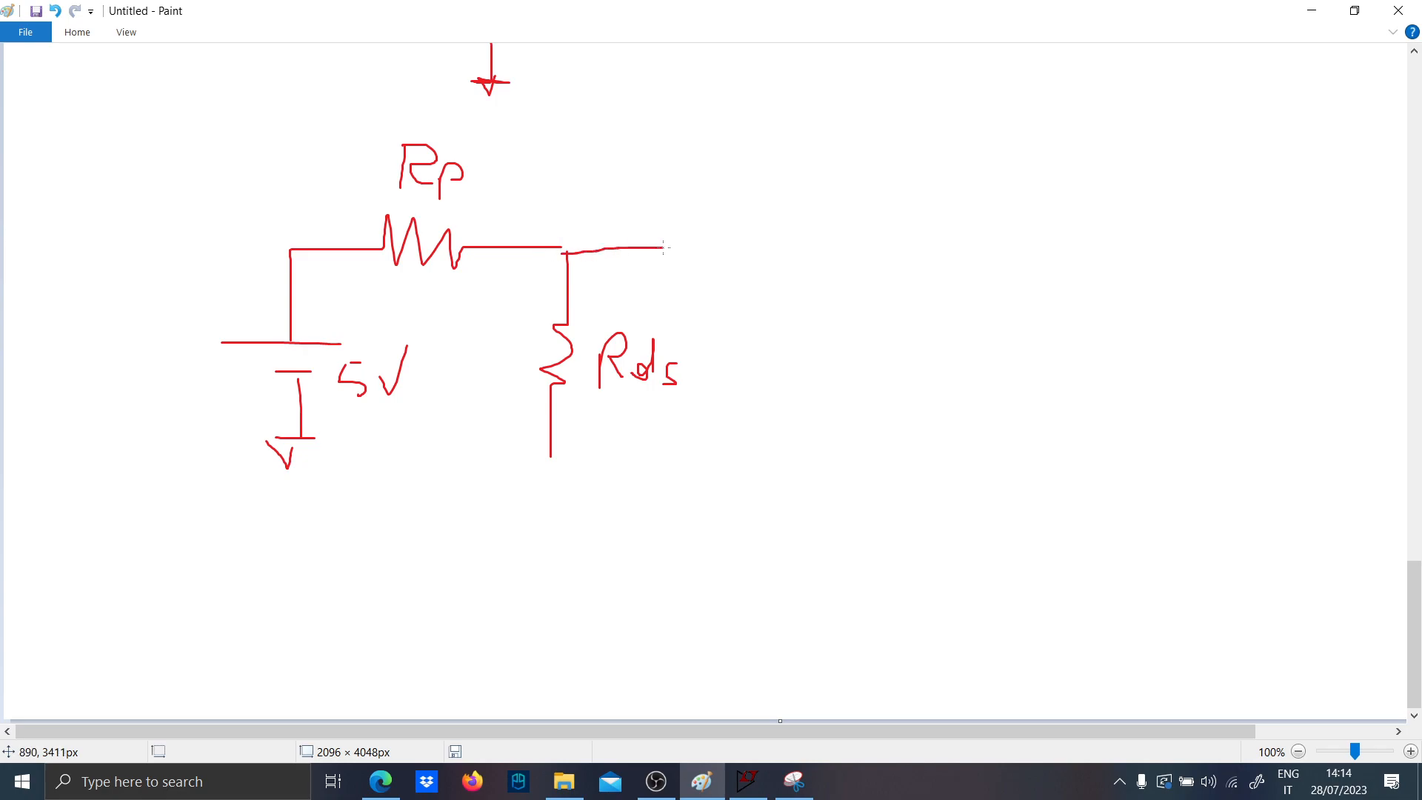
- Write the divider equation Vo = 5V · Rds / (Rp + Rds) beside the equivalent circuit
{"action": "left_click_drag", "start_coordinate": [835, 266], "coordinate": [867, 262]}
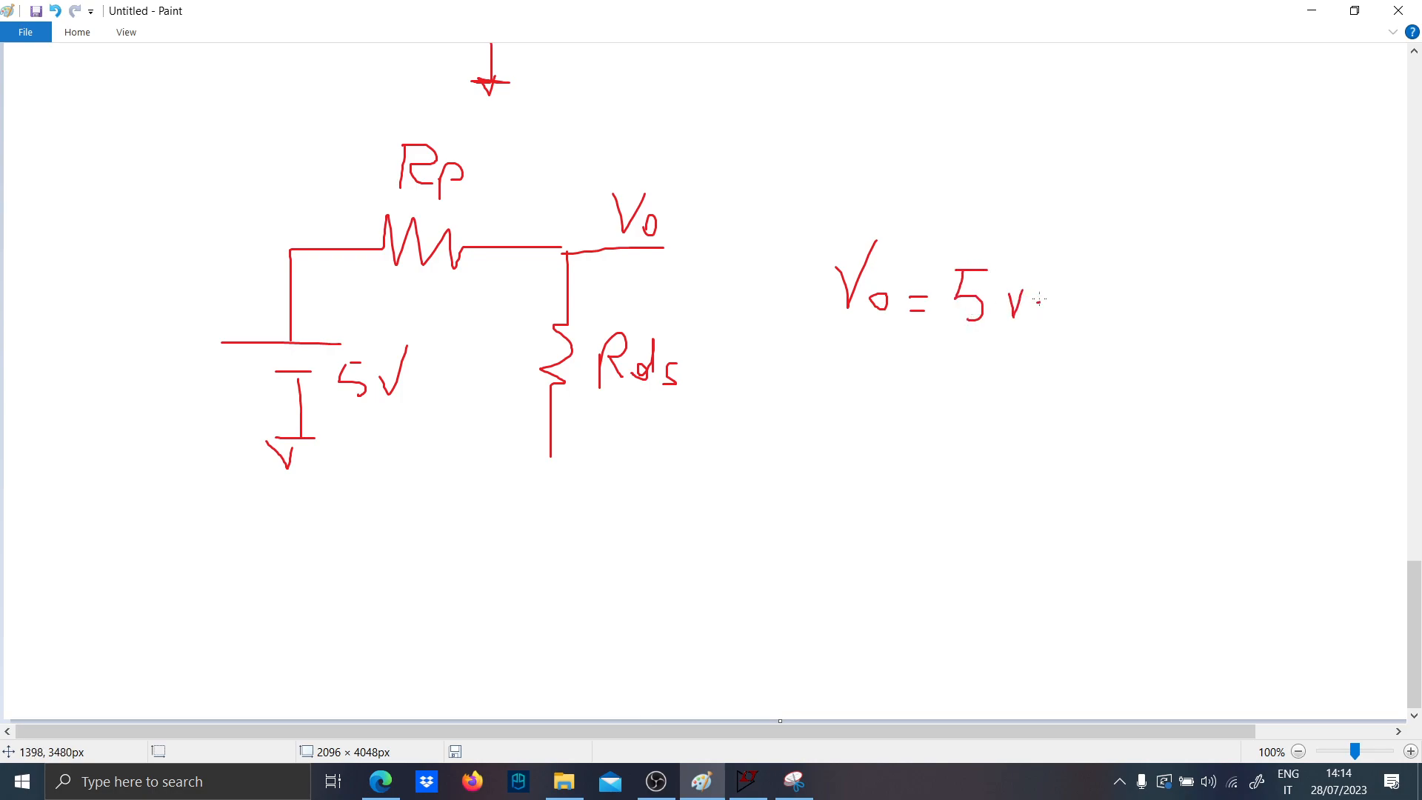
{"action": "left_click_drag", "start_coordinate": [1089, 236], "coordinate": [1161, 261]}
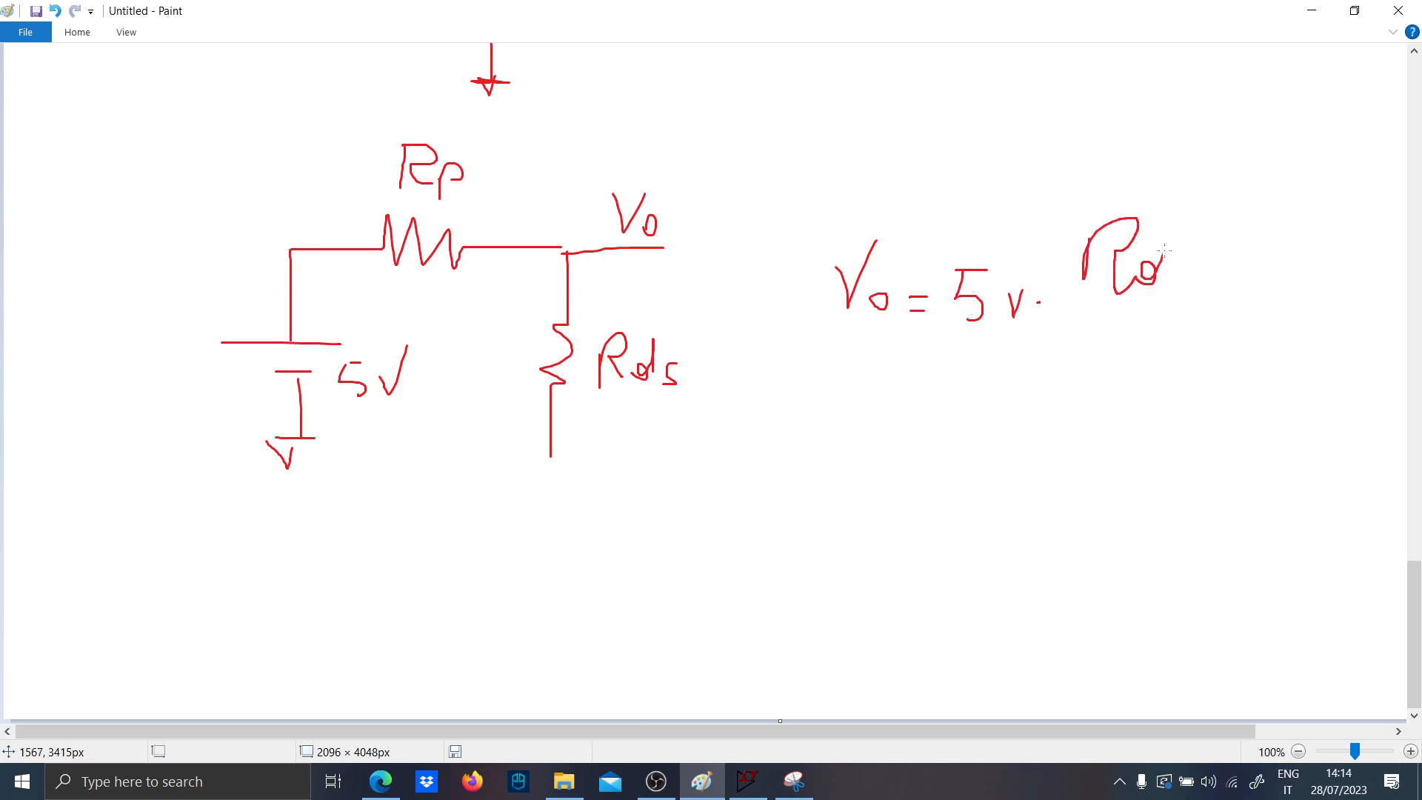
{"action": "left_click_drag", "start_coordinate": [1060, 294], "coordinate": [1259, 299]}
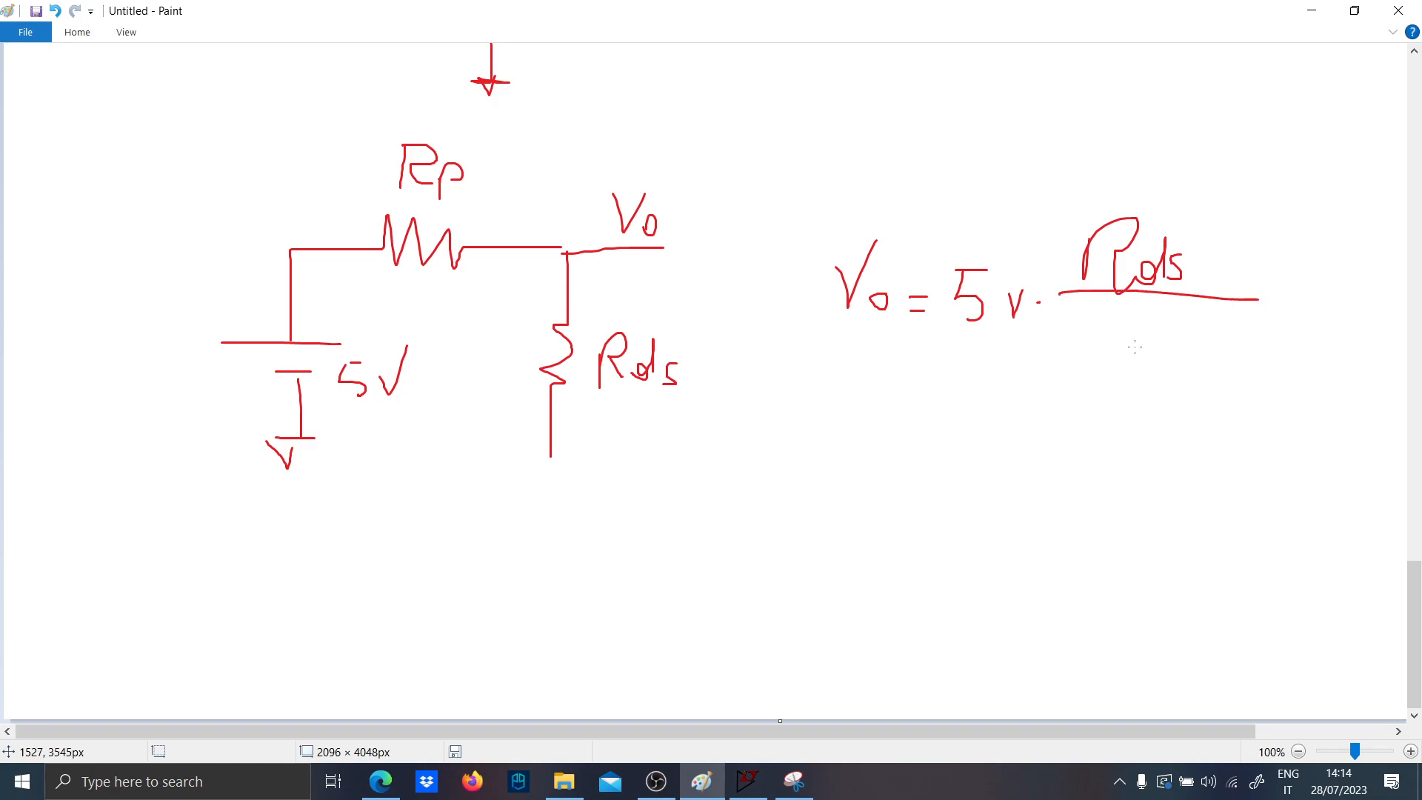
{"action": "left_click_drag", "start_coordinate": [1078, 320], "coordinate": [1098, 327]}
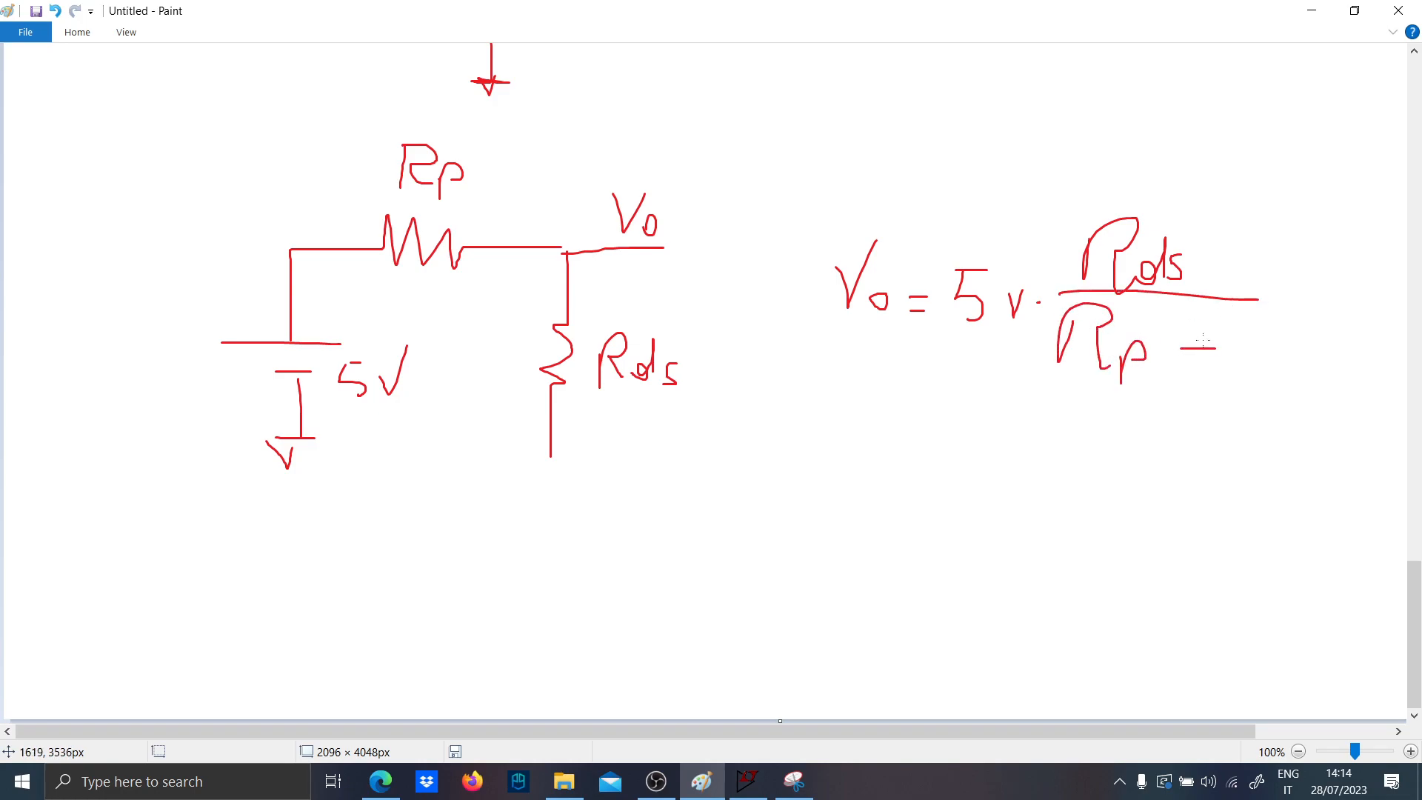
{"action": "left_click_drag", "start_coordinate": [1238, 323], "coordinate": [1253, 343]}
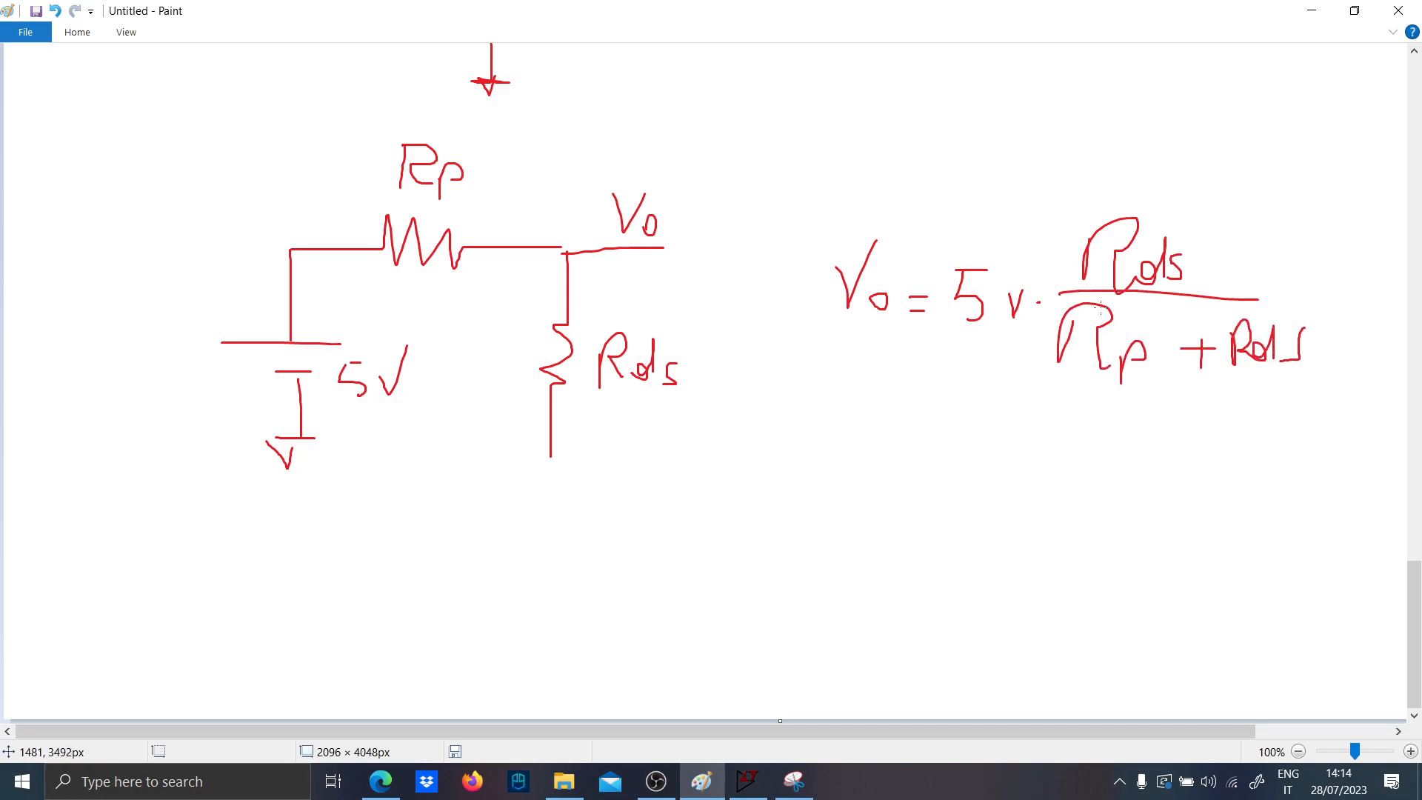
- Circle the Rds numerator and draw an arrow from it down to a 0
{"action": "mouse_move", "coordinate": [1108, 200]}
{"action": "left_mouse_down"}
{"action": "mouse_move", "coordinate": [1176, 308]}
{"action": "mouse_move", "coordinate": [1122, 240]}
{"action": "left_mouse_up"}
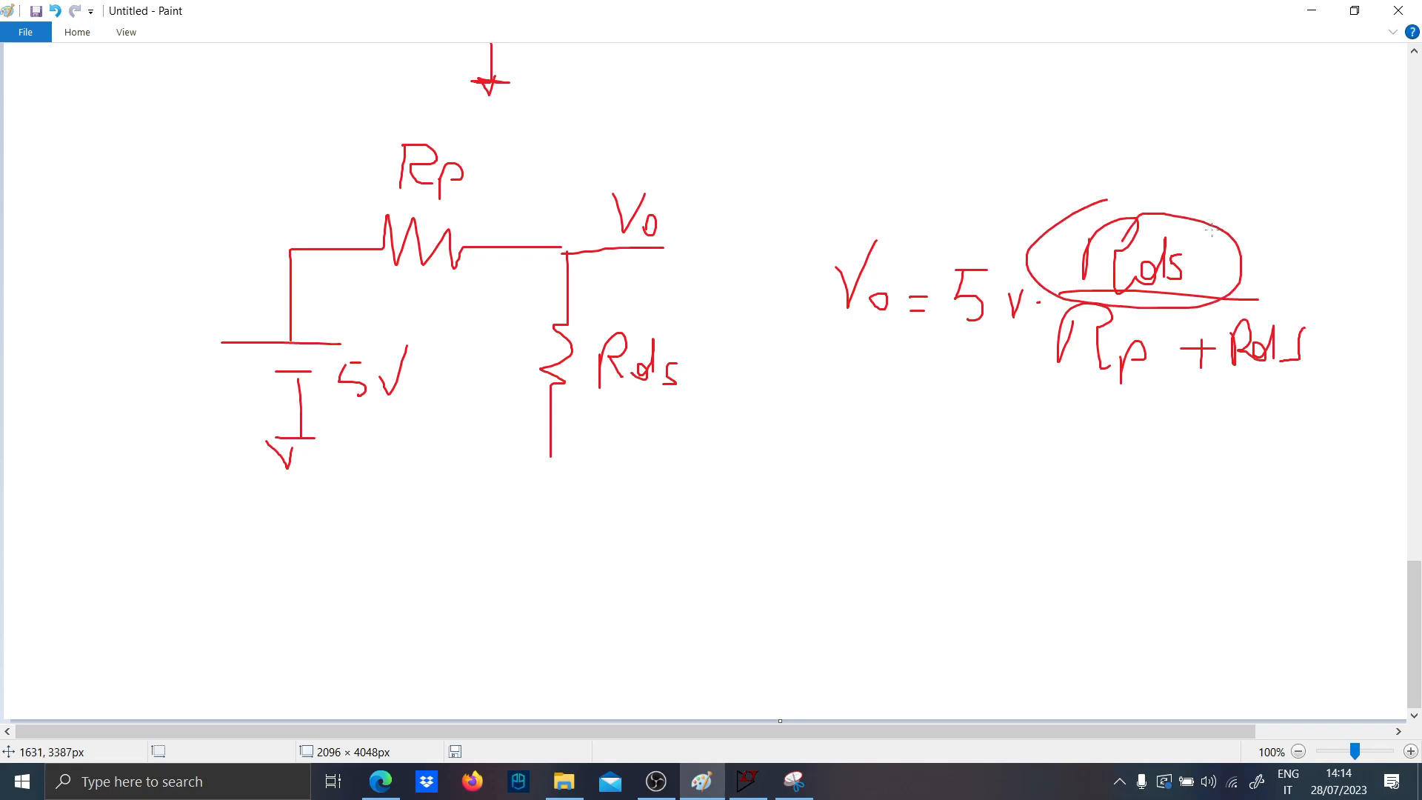
{"action": "left_click_drag", "start_coordinate": [1250, 185], "coordinate": [749, 483]}
{"action": "mouse_move", "coordinate": [803, 413]}
{"action": "left_mouse_down"}
{"action": "mouse_move", "coordinate": [750, 483]}
{"action": "mouse_move", "coordinate": [821, 486]}
{"action": "mouse_move", "coordinate": [696, 527]}
{"action": "left_mouse_up"}
- Switch to LTspice and set the pull-up resistor Rpul3 to 1
{"action": "left_click", "coordinate": [762, 786]}
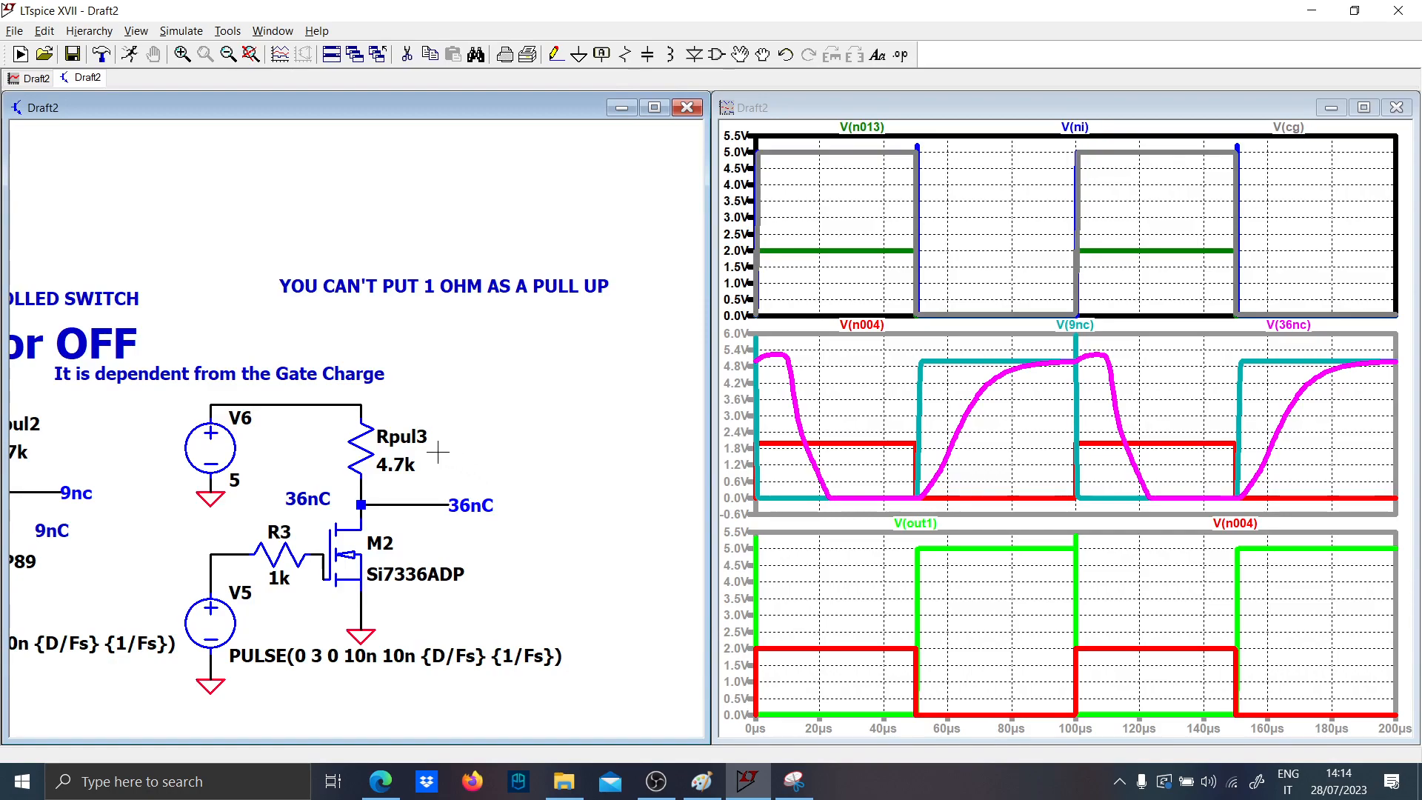
{"action": "right_click", "coordinate": [423, 467]}
{"action": "key", "text": "Return"}
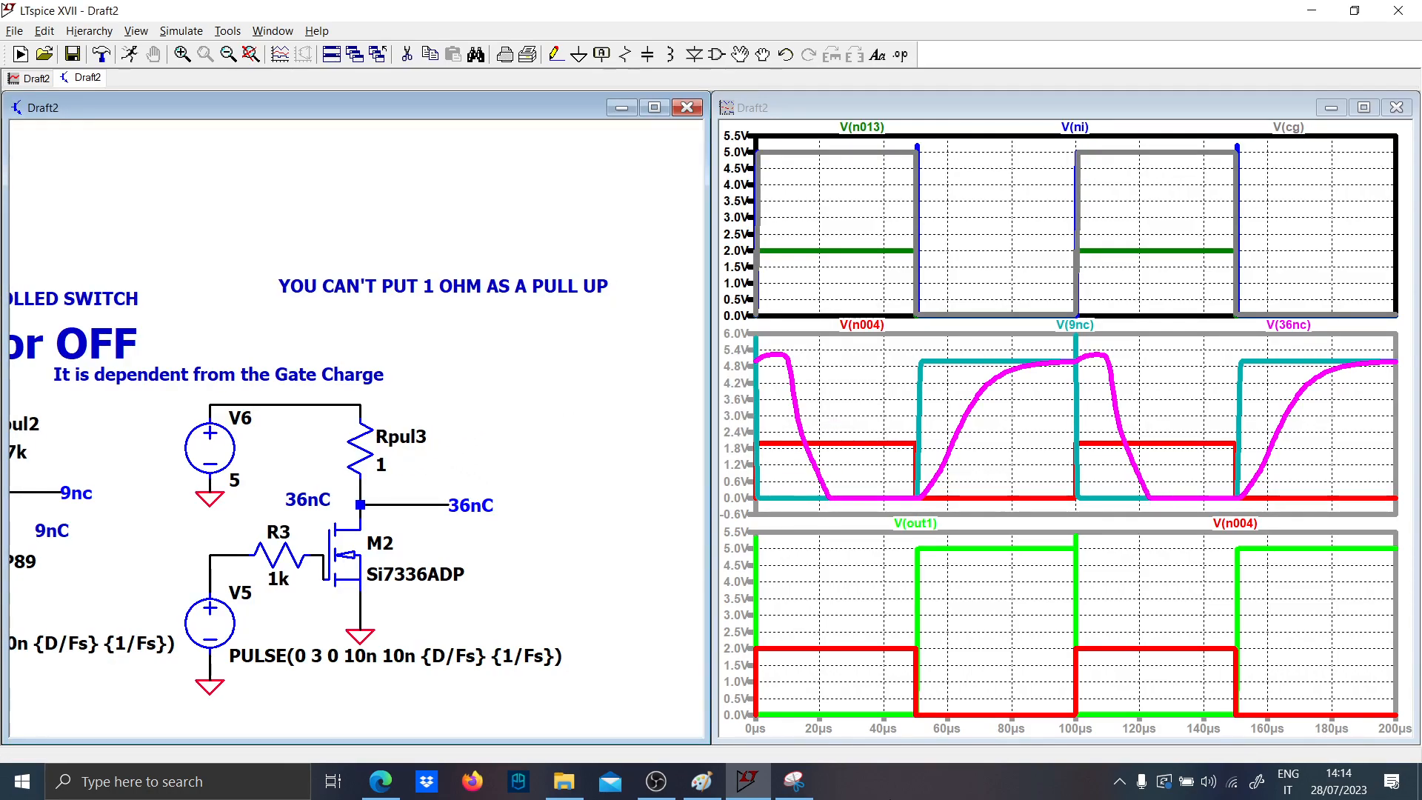
- Set the Fs parameter to 0.1k in the param directive near the inverting level shifter
{"action": "left_click_drag", "start_coordinate": [418, 546], "coordinate": [692, 624]}
{"action": "left_click_drag", "start_coordinate": [241, 437], "coordinate": [666, 484]}
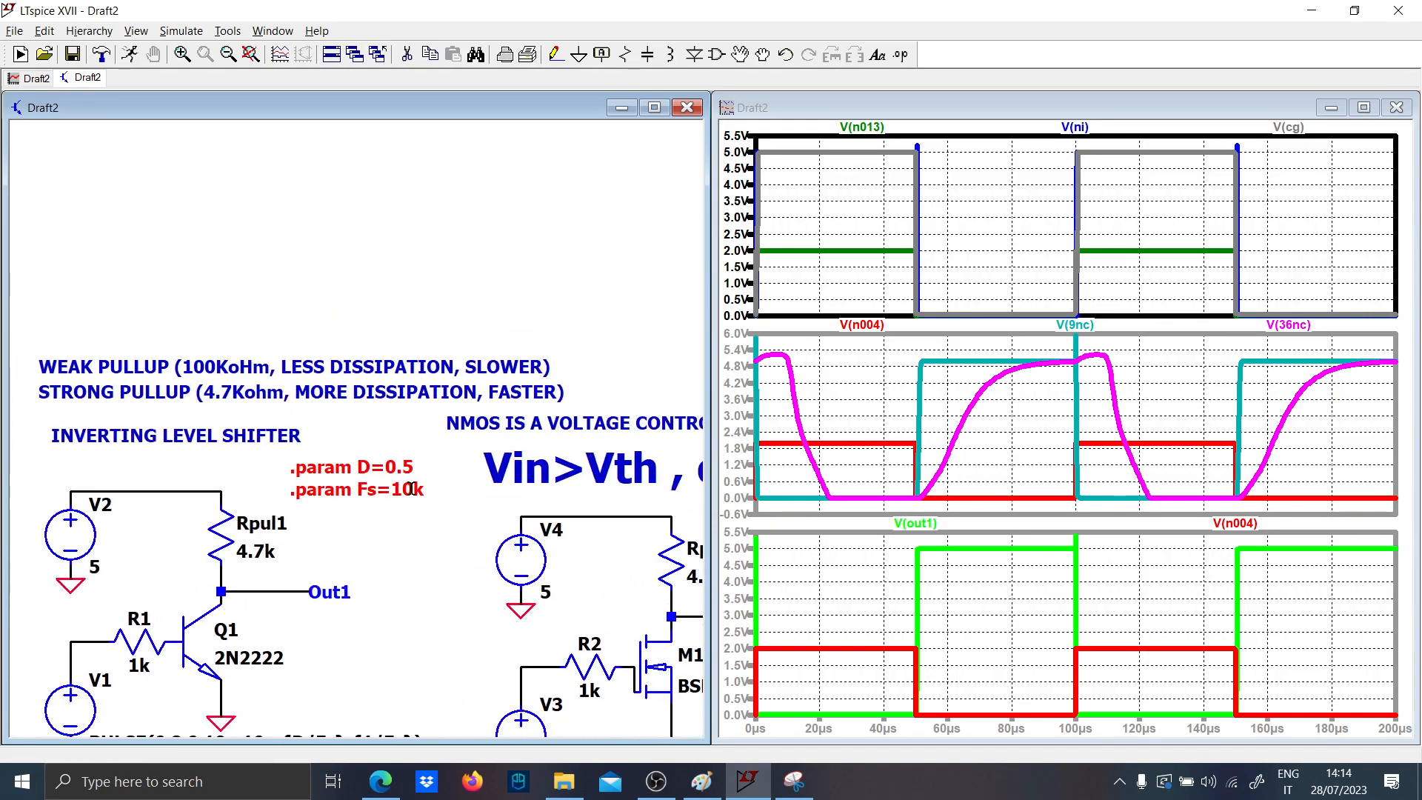
{"action": "right_click", "coordinate": [417, 494]}
{"action": "key", "text": "BackSpace"}
{"action": "key", "text": "BackSpace"}
{"action": "type", "text": "0.1k"}
{"action": "key", "text": "Return"}
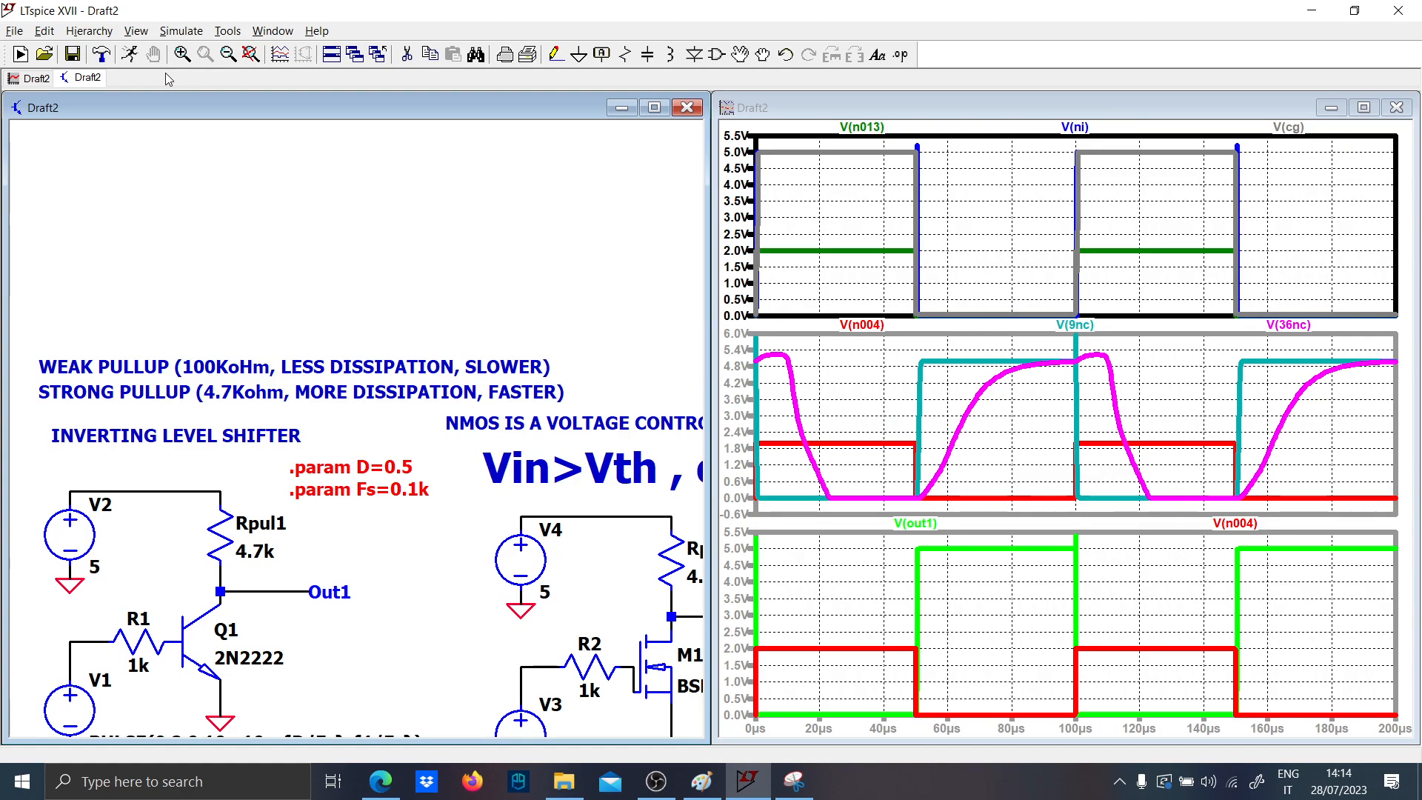
- Rerun the simulation and magnify the low level of the V(36nc) trace
{"action": "left_click", "coordinate": [131, 59]}
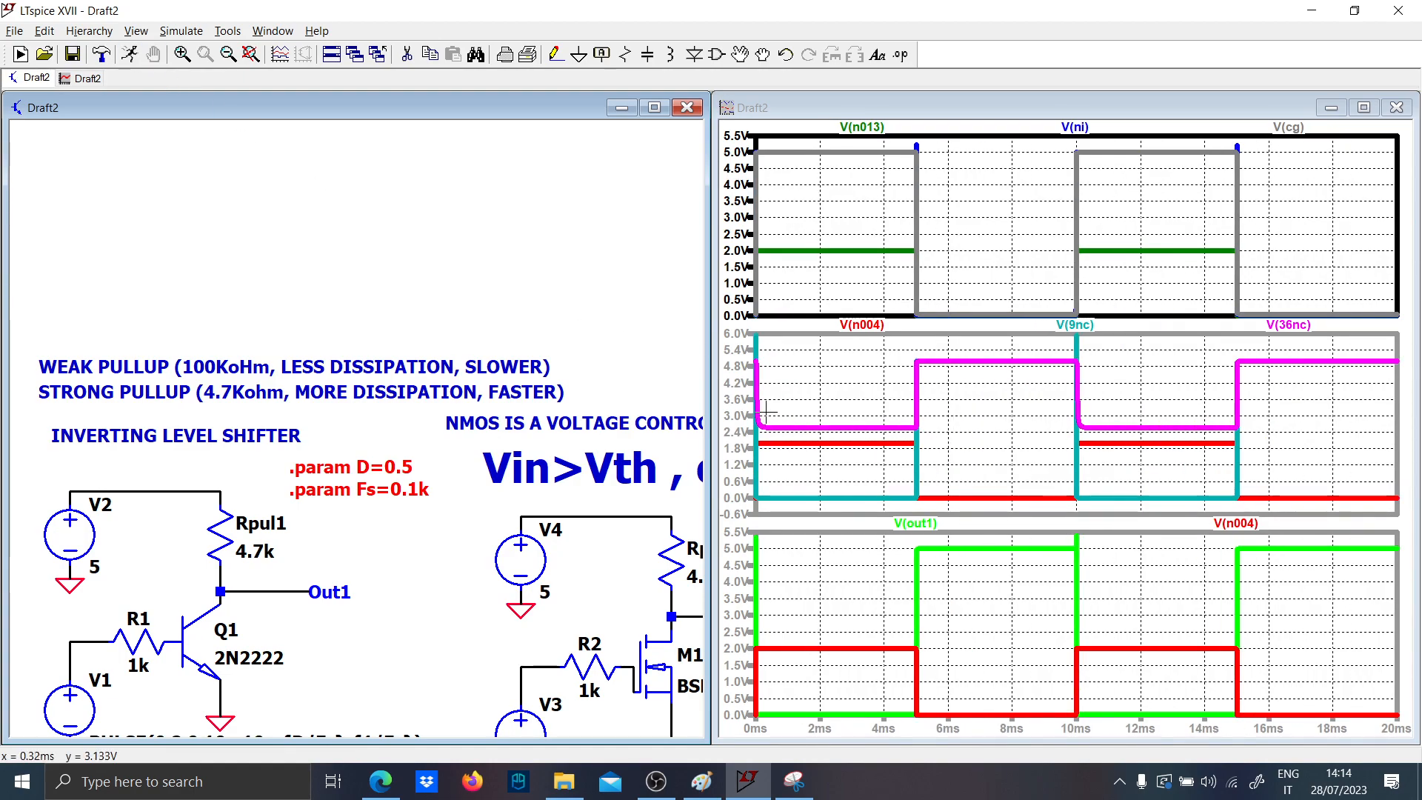
{"action": "left_click_drag", "start_coordinate": [757, 412], "coordinate": [939, 445]}
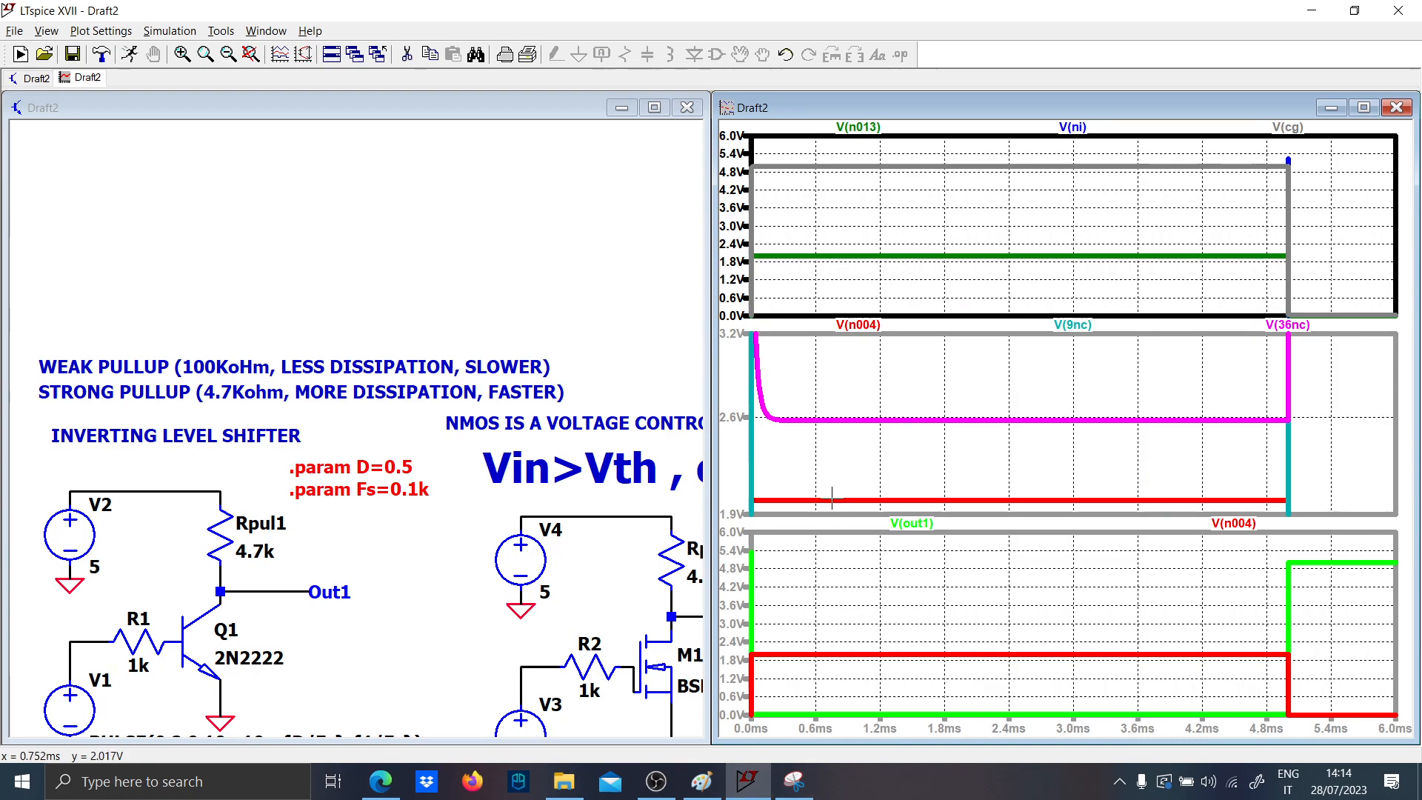
- Switch to Paint and write Vo = 500 mV below the divider equation
{"action": "left_click", "coordinate": [702, 782]}
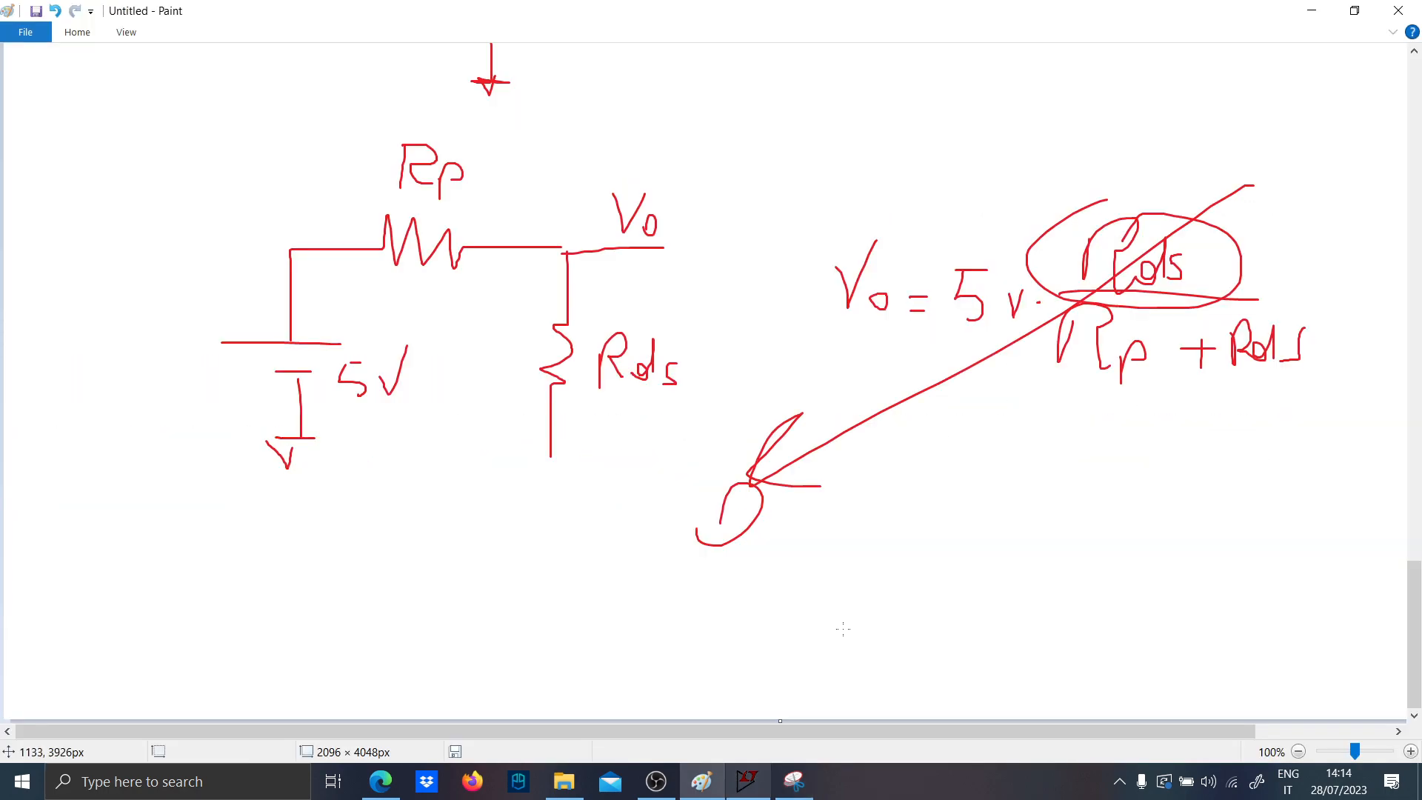
{"action": "left_click_drag", "start_coordinate": [792, 557], "coordinate": [833, 569]}
{"action": "left_click_drag", "start_coordinate": [836, 593], "coordinate": [842, 591]}
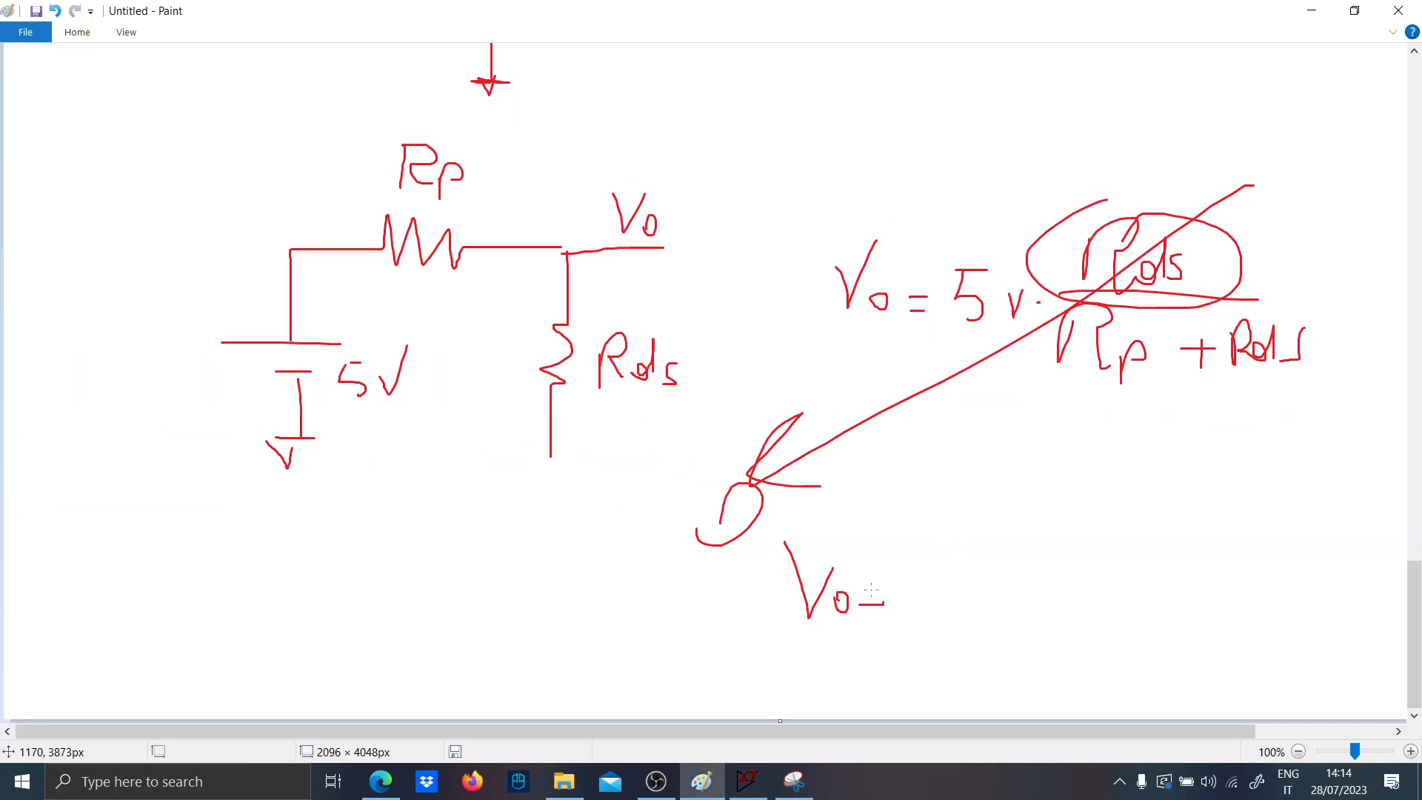
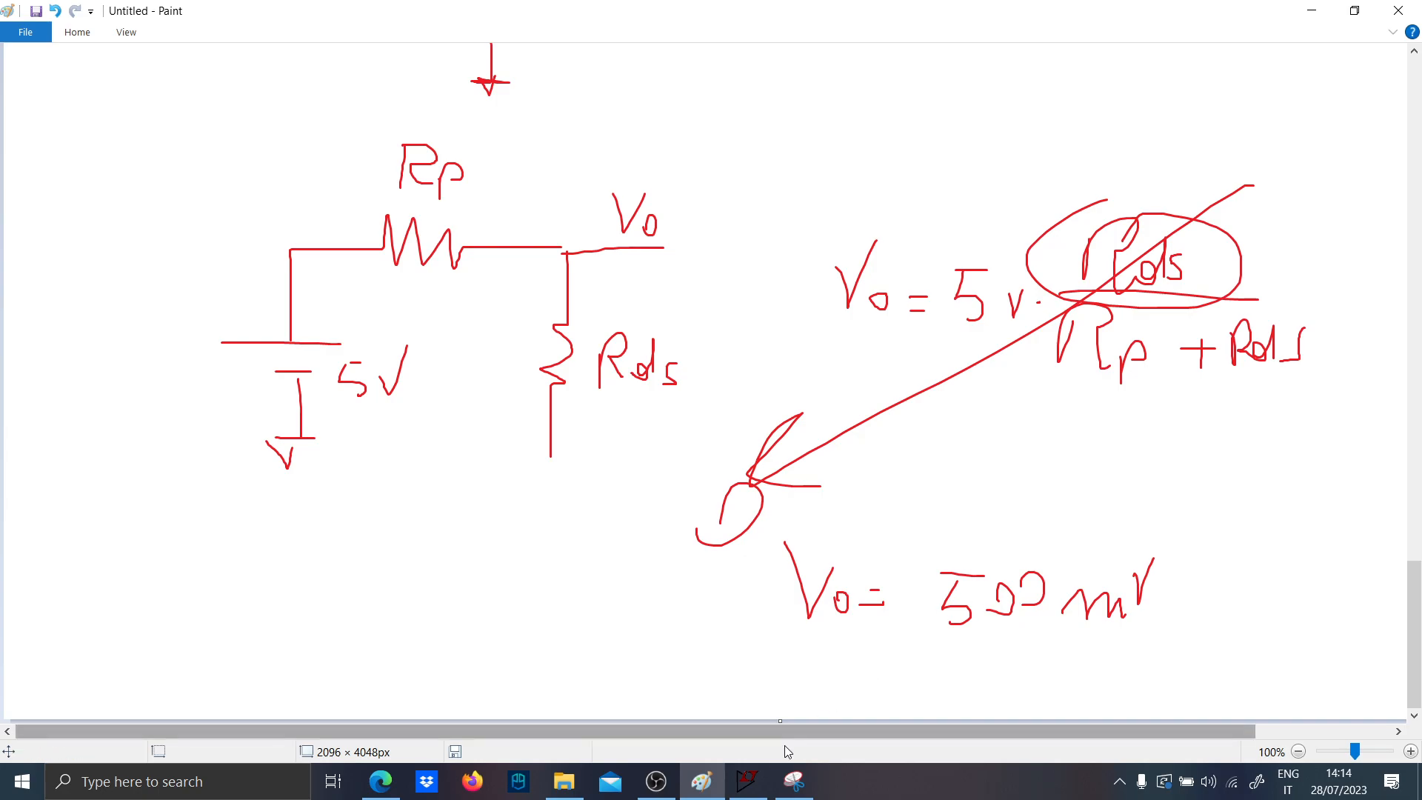
- Switch to LTspice and inspect M2's MOSFET properties and the model selection list, keeping Si7336ADP
{"action": "left_click", "coordinate": [748, 782]}
{"action": "scroll", "coordinate": [387, 509], "scroll_direction": "up", "scroll_amount": 3}
{"action": "left_click_drag", "start_coordinate": [511, 571], "coordinate": [119, 463]}
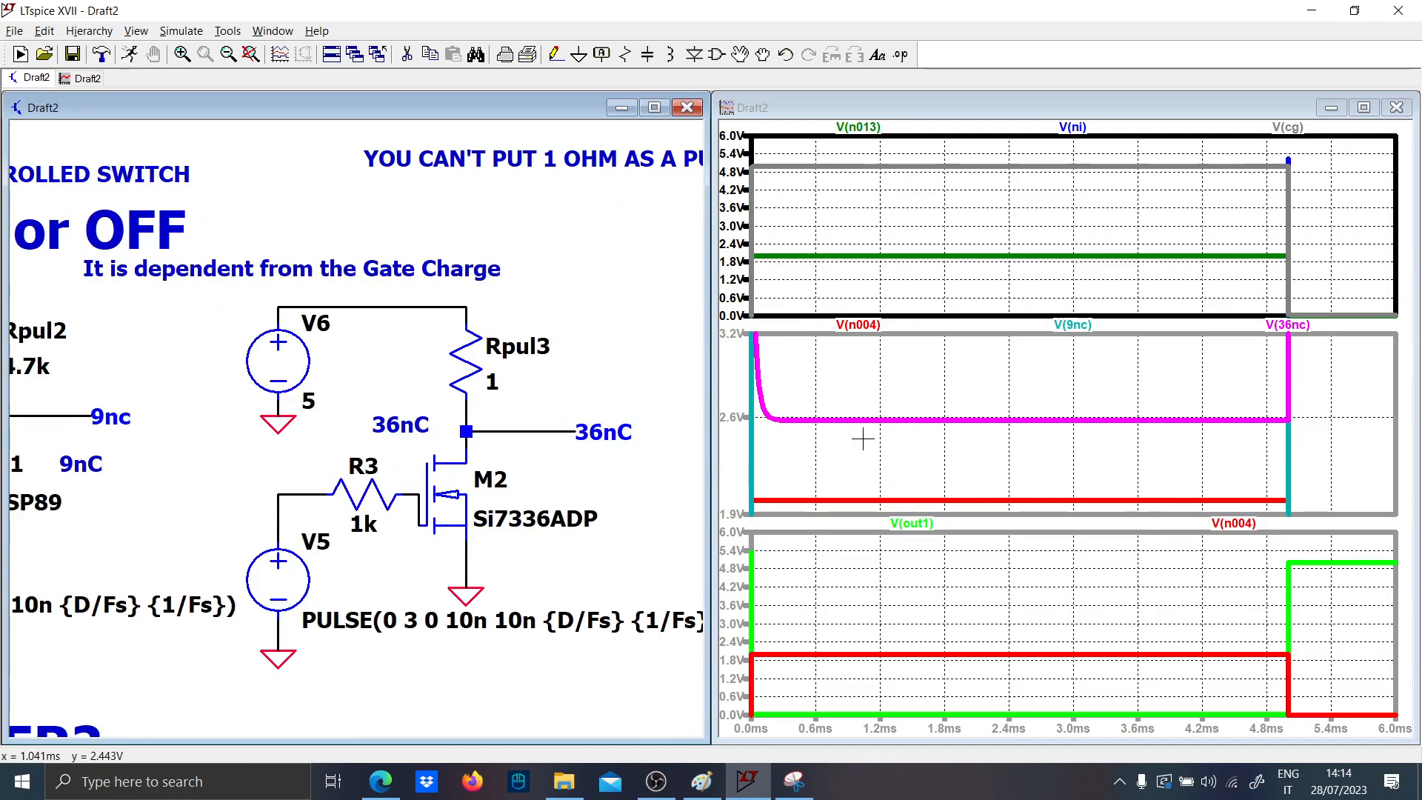
{"action": "right_click", "coordinate": [447, 494]}
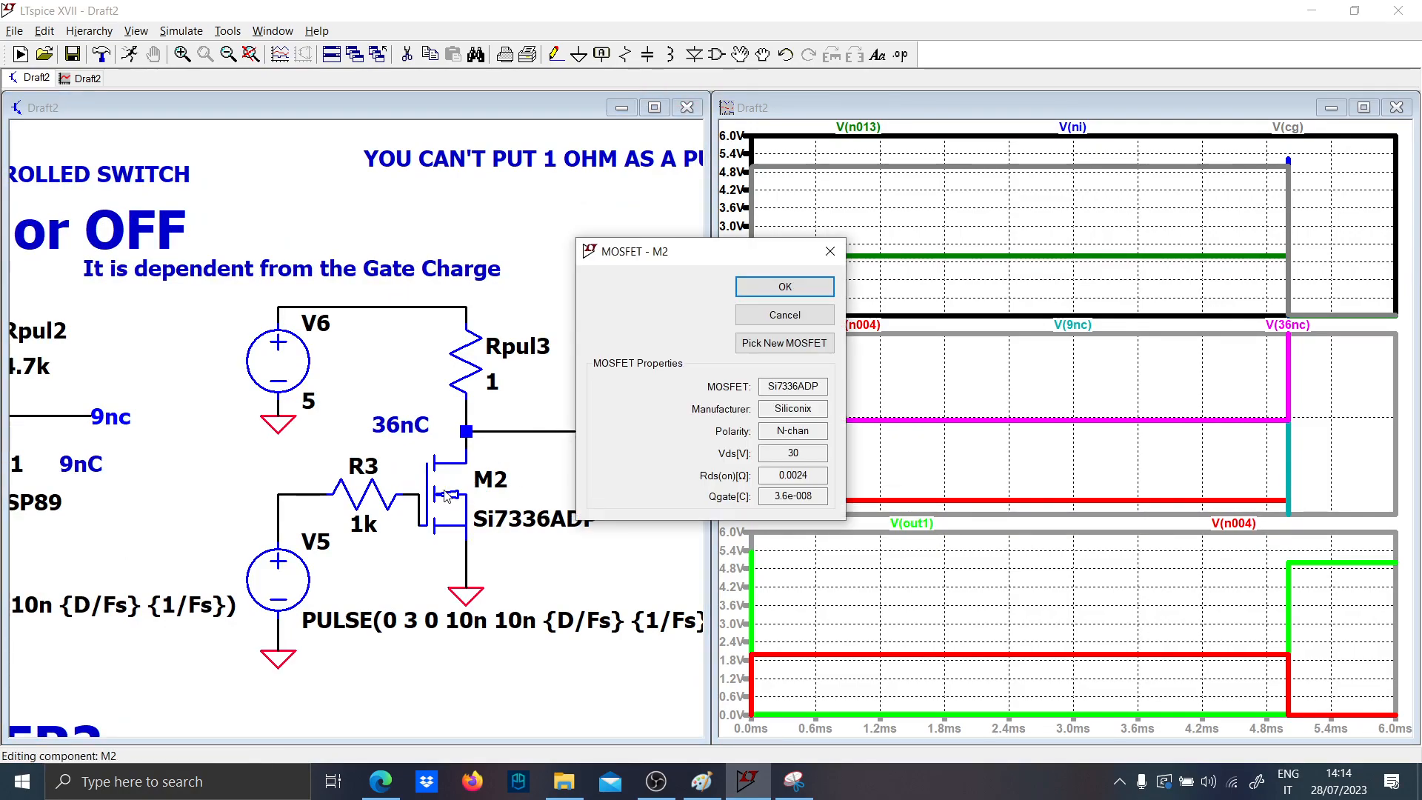
{"action": "left_click", "coordinate": [784, 343]}
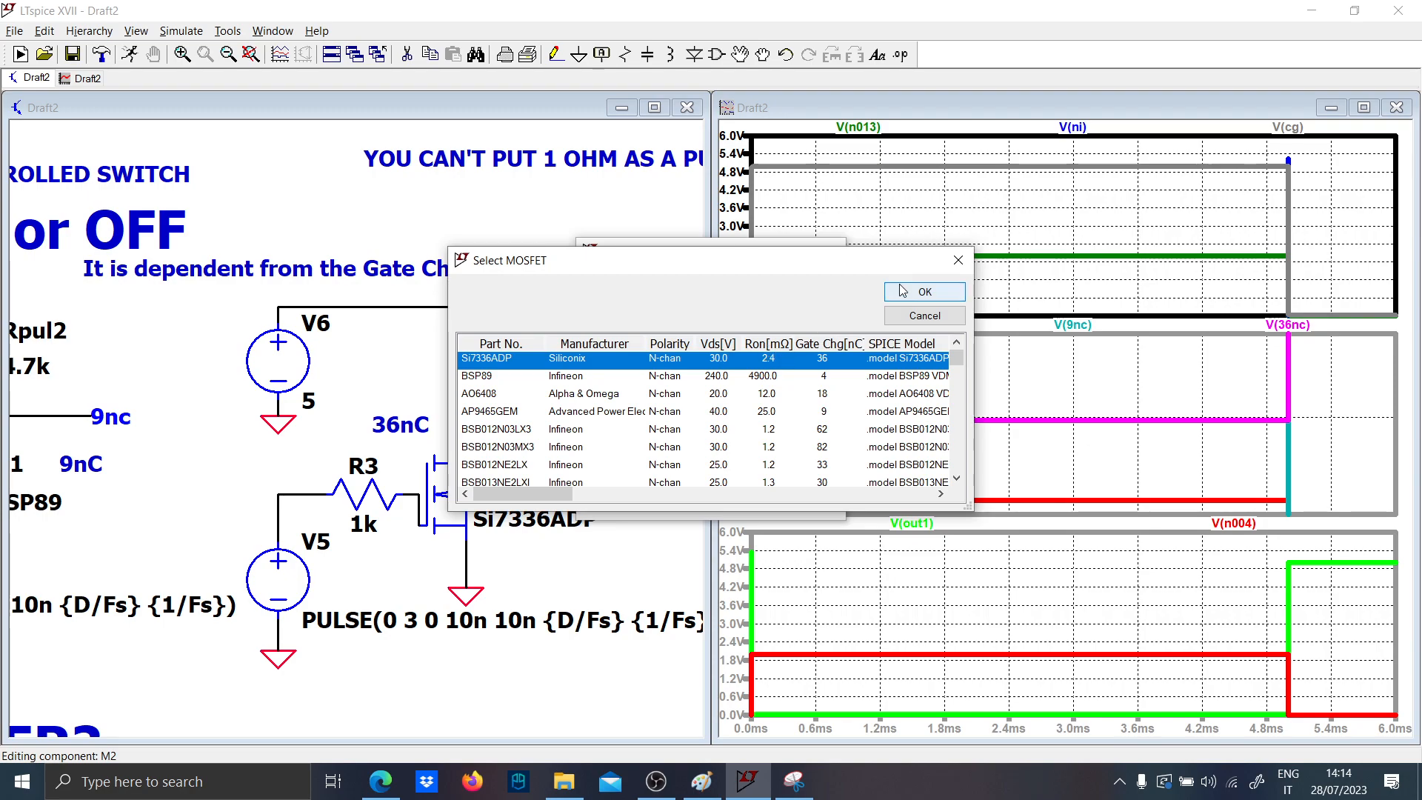
{"action": "left_click", "coordinate": [925, 288]}
{"action": "left_click", "coordinate": [705, 286]}
- Set the pull-up resistor Rpul3 to 1k and rerun the simulation
{"action": "right_click", "coordinate": [897, 374]}
{"action": "left_click", "coordinate": [935, 386]}
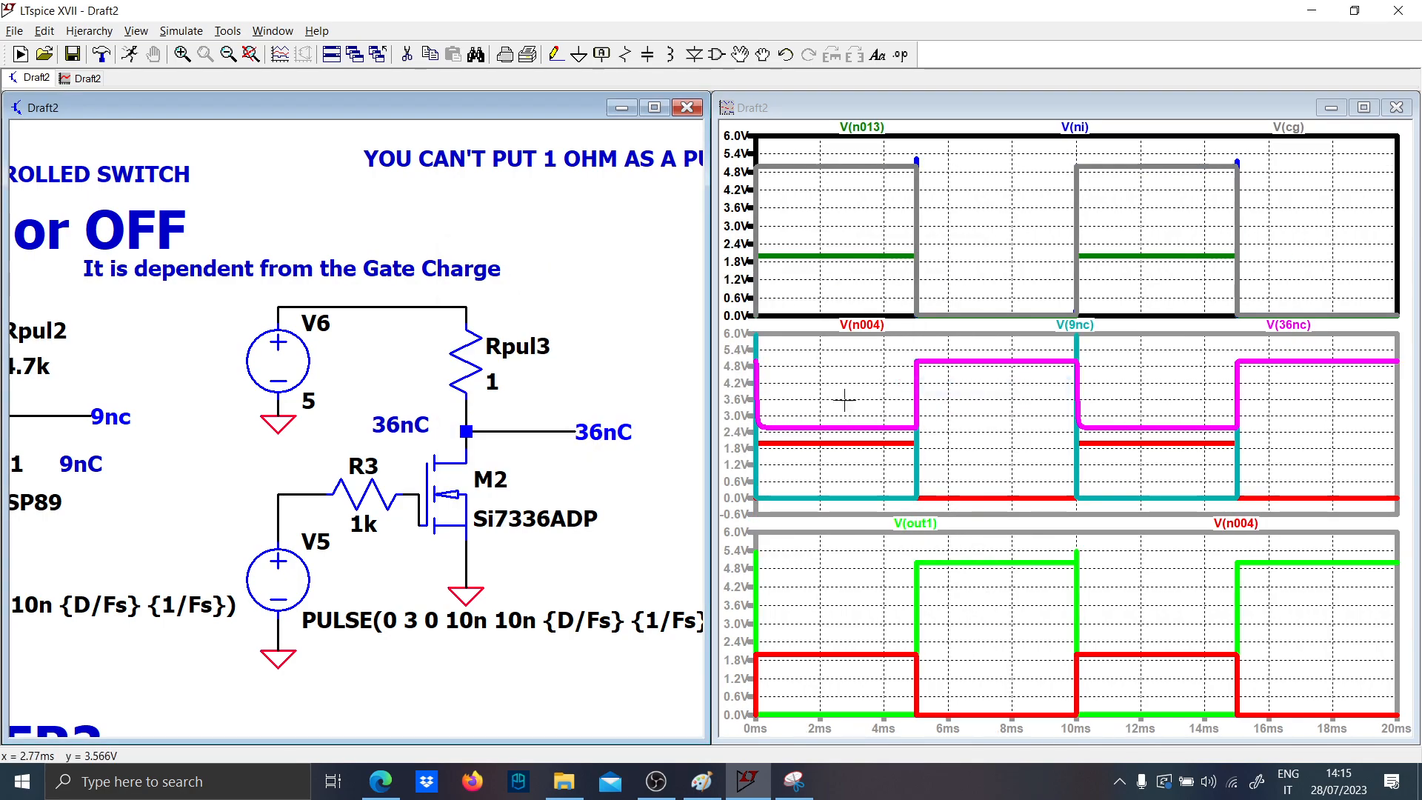
{"action": "right_click", "coordinate": [492, 385]}
{"action": "type", "text": "1k"}
{"action": "key", "text": "Return"}
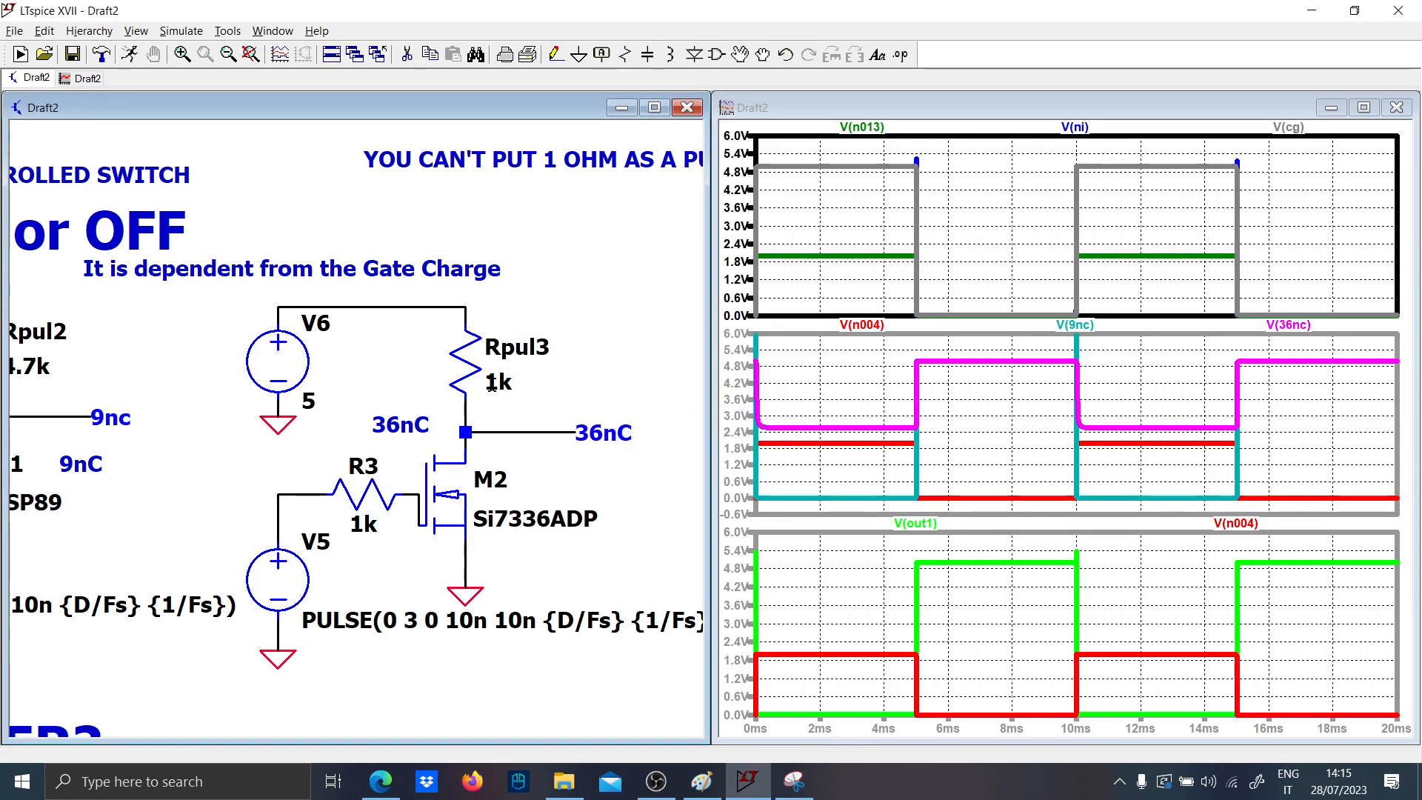
{"action": "left_click", "coordinate": [130, 54]}
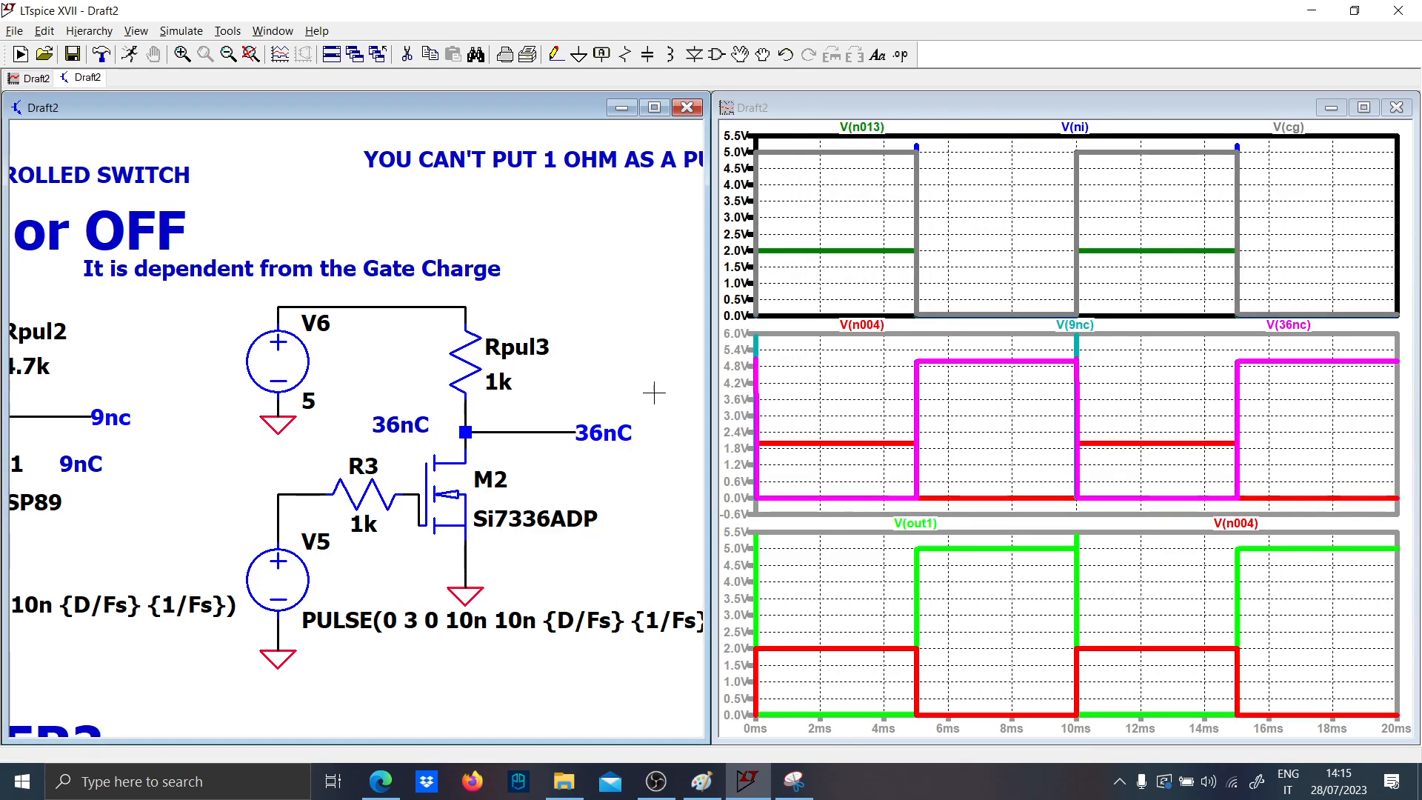
- Examine the low level of V(36nc) up close and fit the waveforms back to full view
{"action": "left_click_drag", "start_coordinate": [781, 487], "coordinate": [848, 517]}
{"action": "left_click_drag", "start_coordinate": [800, 403], "coordinate": [849, 421]}
{"action": "right_click", "coordinate": [815, 378]}
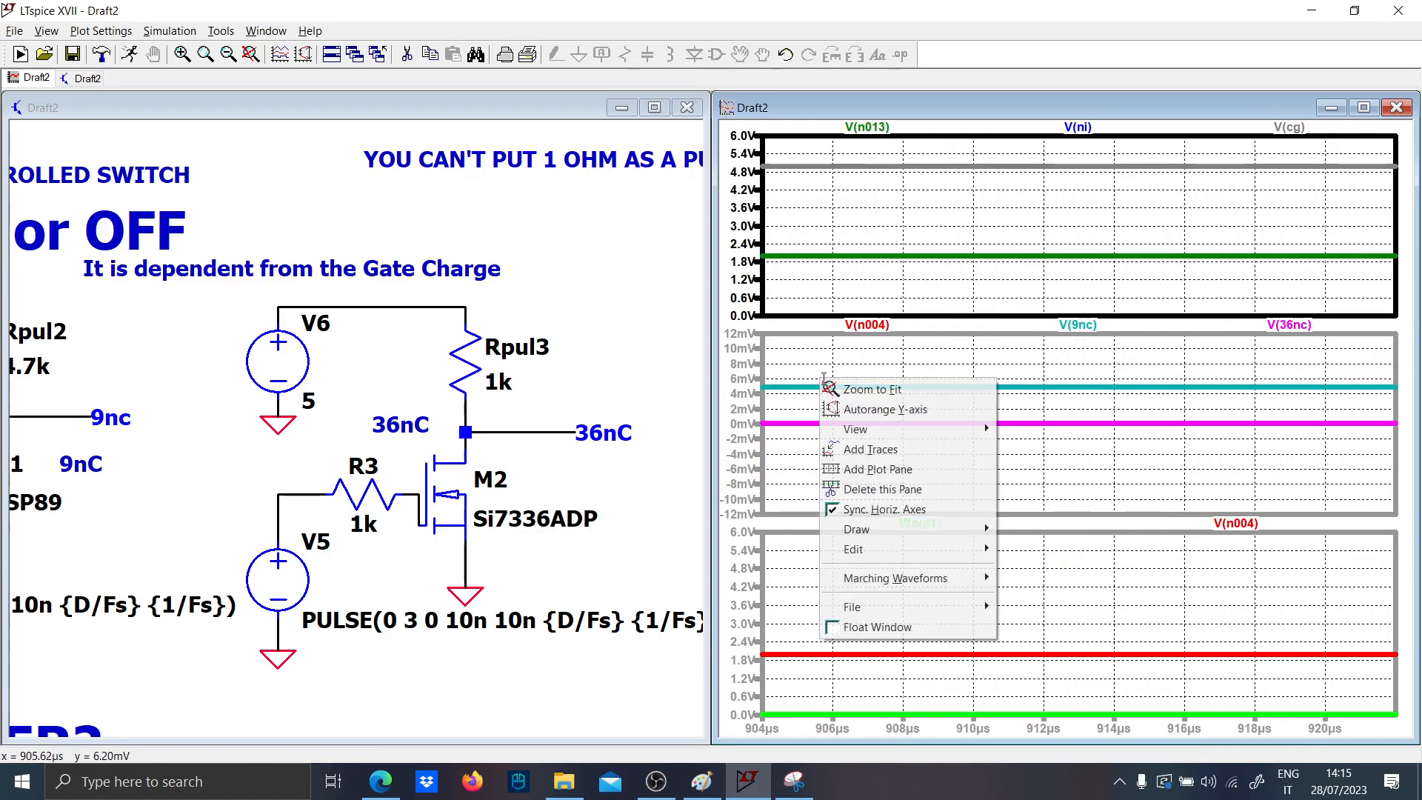
{"action": "left_click", "coordinate": [843, 388]}
- Place the comment Rpull>1k,4.7k above the M2 circuit, under the 1 ohm pull-up warning
{"action": "scroll", "coordinate": [480, 421], "scroll_direction": "down", "scroll_amount": 2}
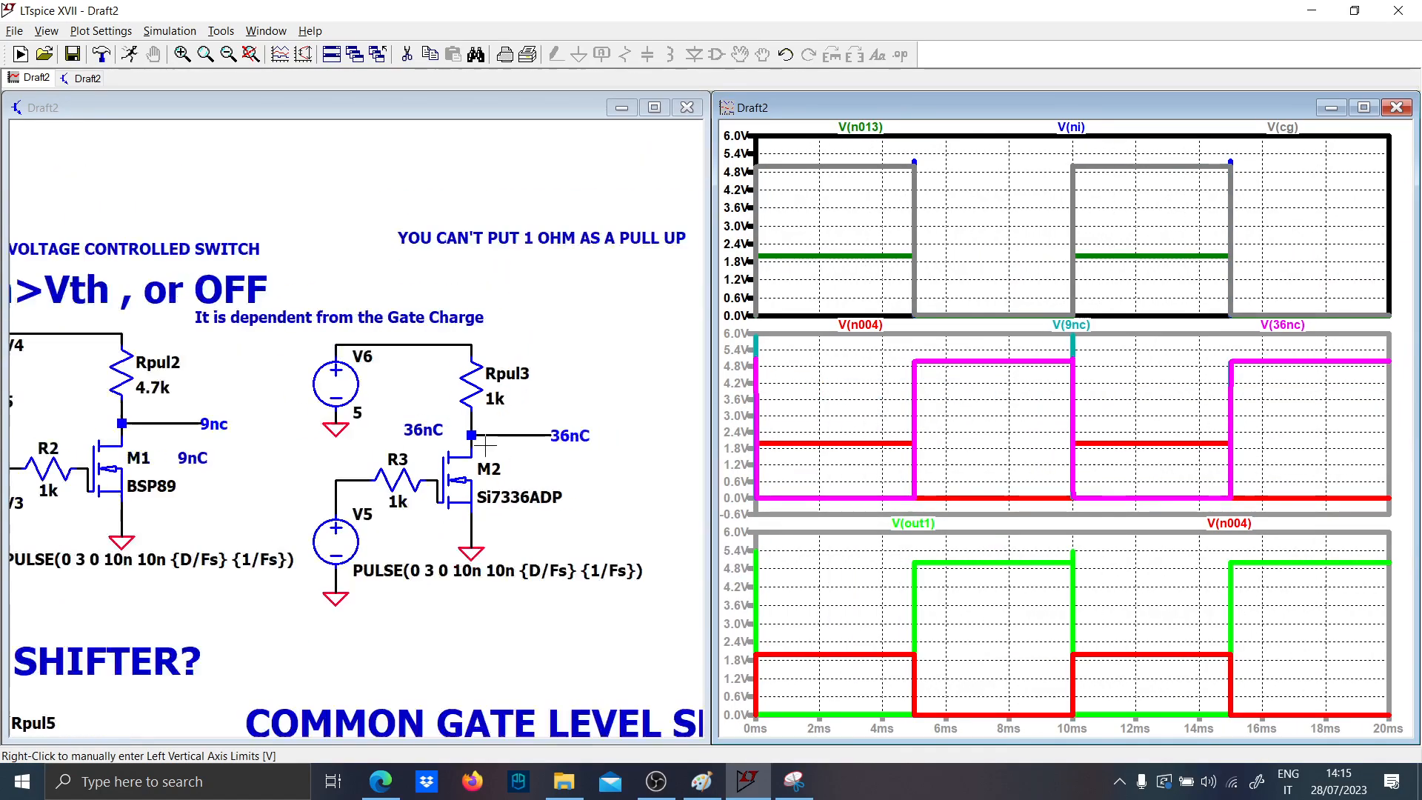
{"action": "scroll", "coordinate": [480, 421], "scroll_direction": "up", "scroll_amount": 1}
{"action": "scroll", "coordinate": [478, 393], "scroll_direction": "up", "scroll_amount": 1}
{"action": "key", "text": "t"}
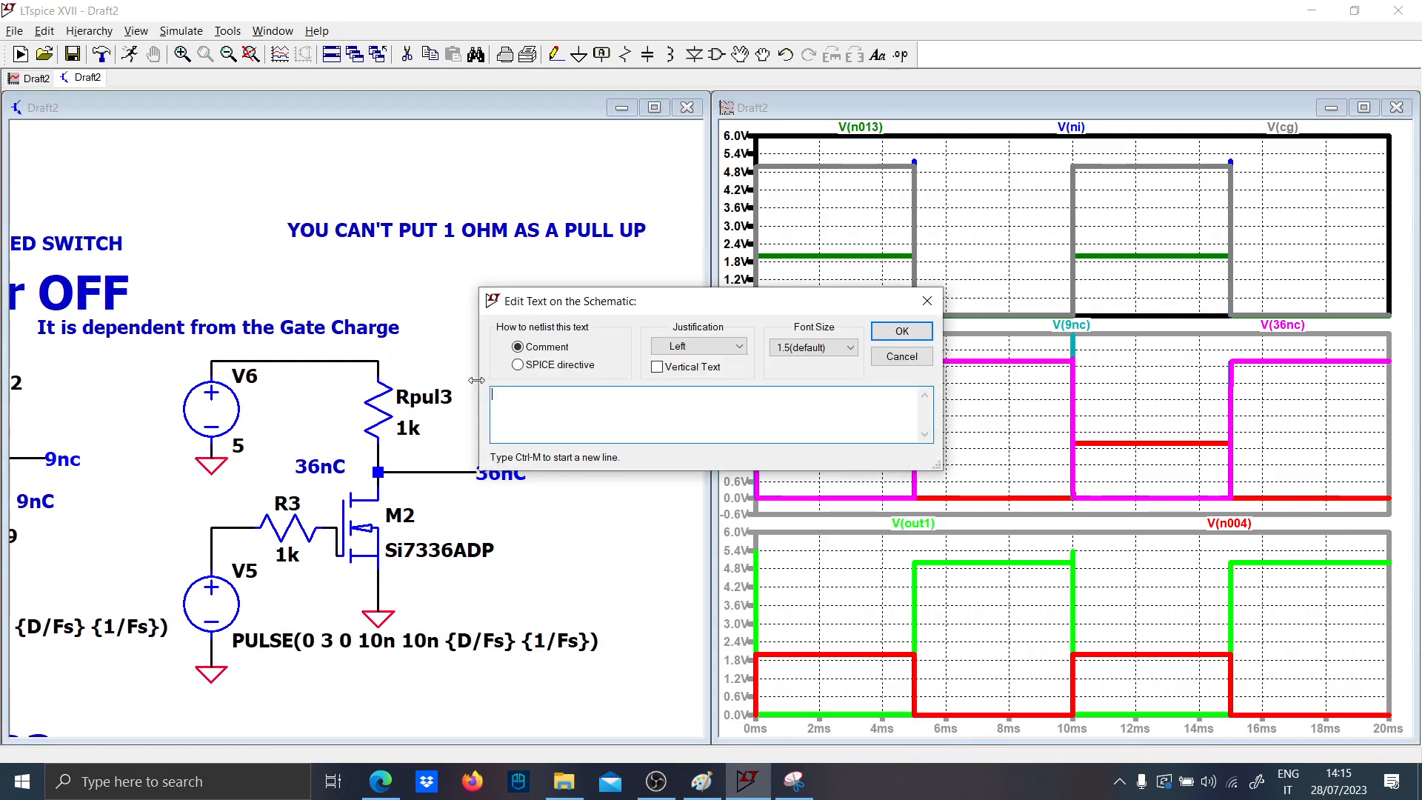
{"action": "key", "text": "Caps_Lock"}
{"action": "type", "text": "Rpull"}
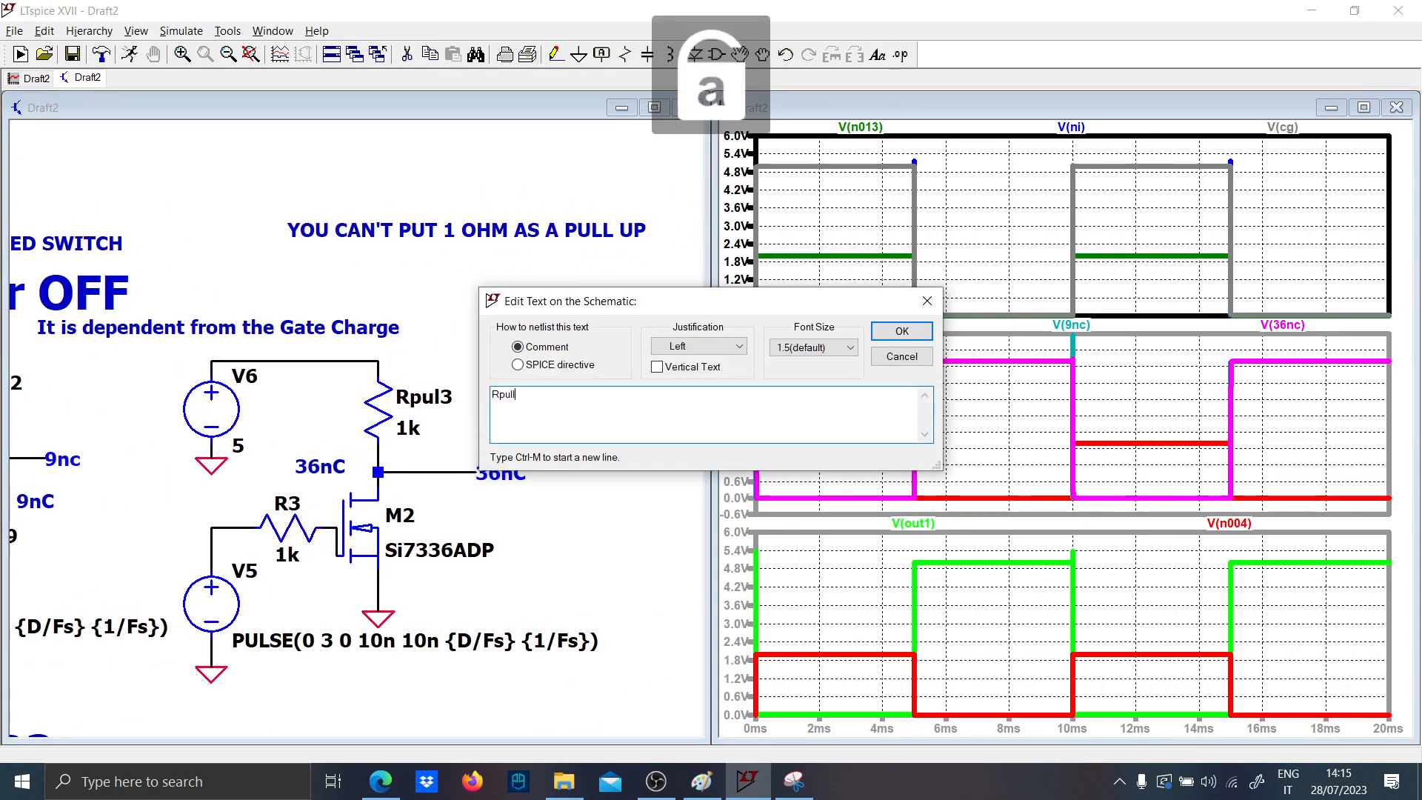
{"action": "type", "text": ">"}
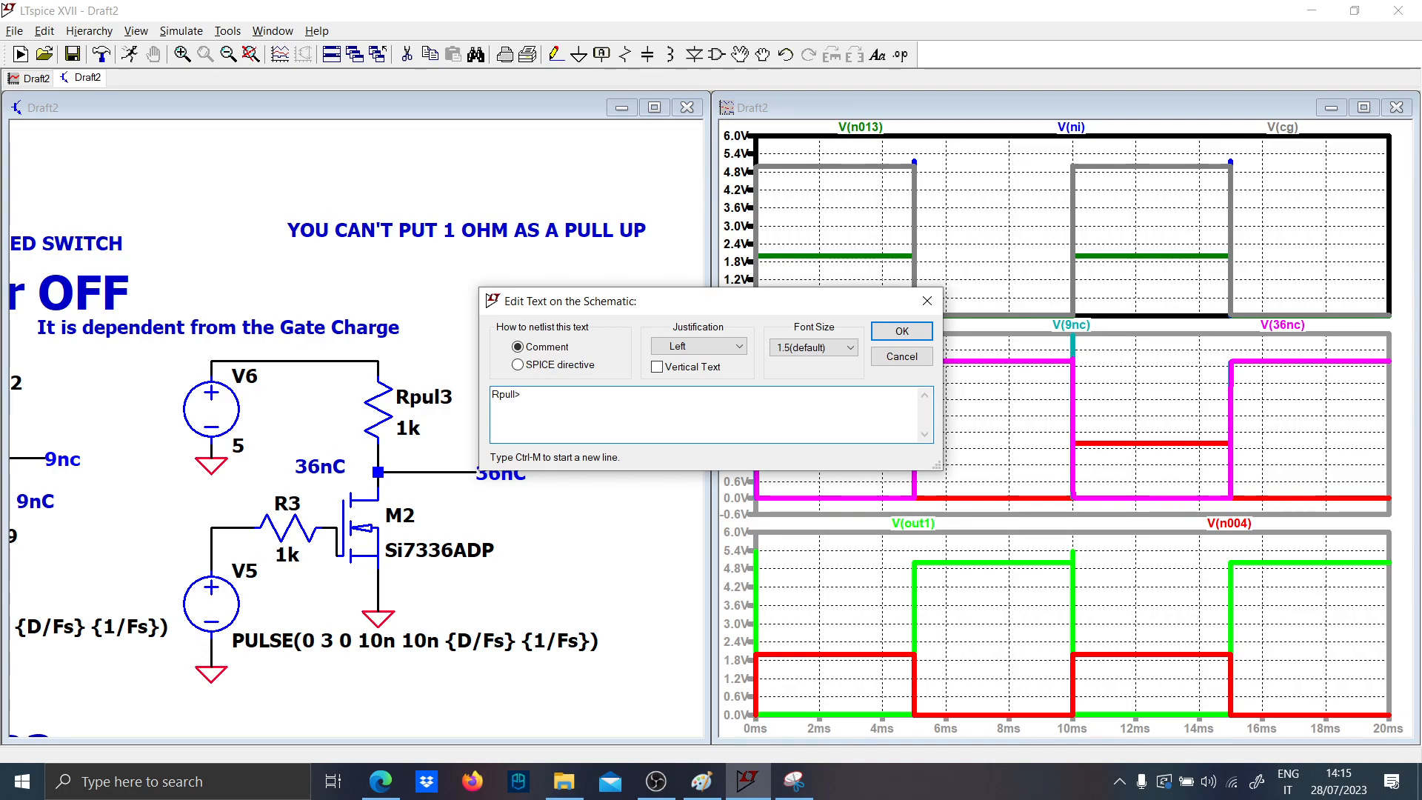
{"action": "type", "text": "1k,4.8"}
{"action": "key", "text": "BackSpace"}
{"action": "key", "text": "Return"}
{"action": "left_click", "coordinate": [470, 319]}
- Place the comment Rup<1G,Meg directly below the Rpull>1k,4.7k note above the M2 circuit
{"action": "type", "text": "t"}
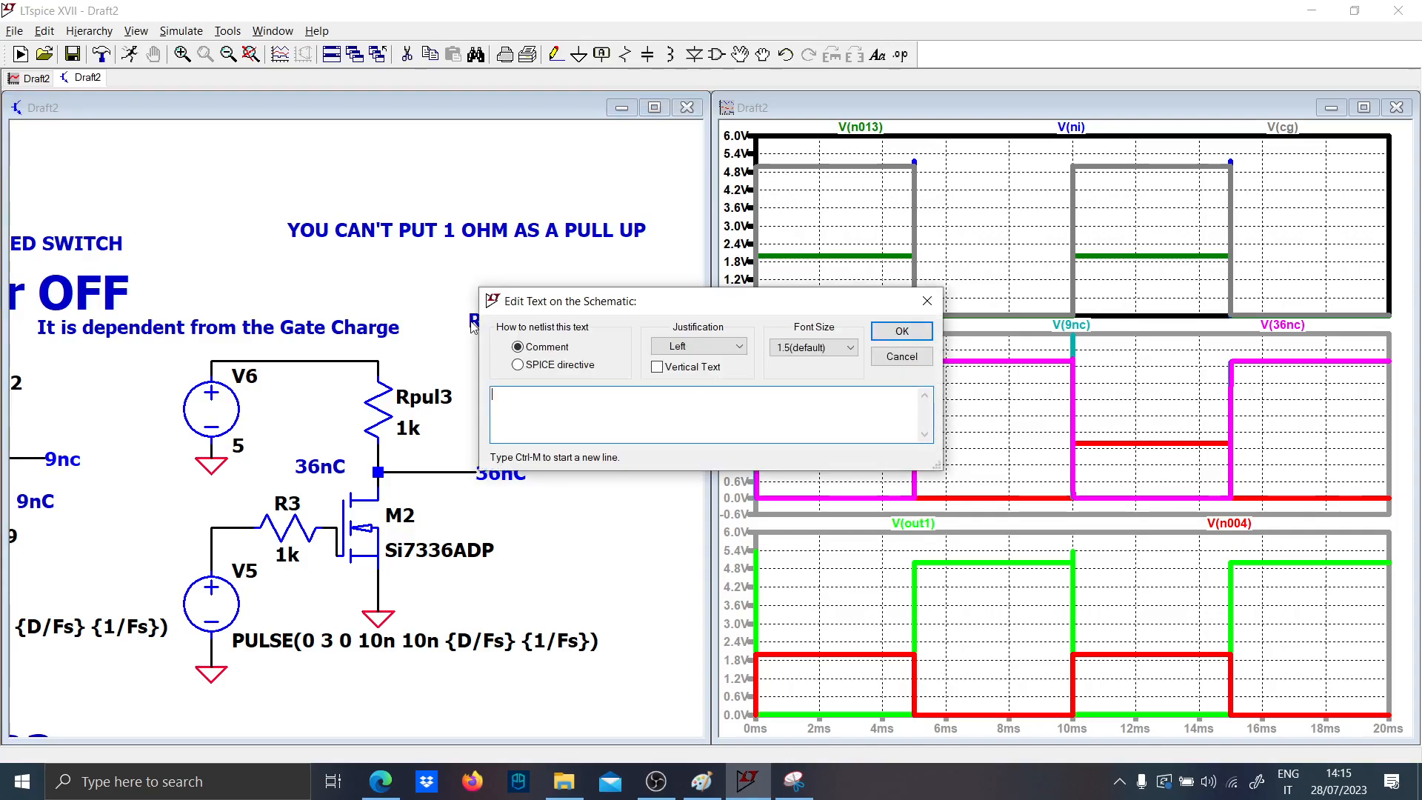
{"action": "type", "text": "Rupl"}
{"action": "key", "text": "BackSpace"}
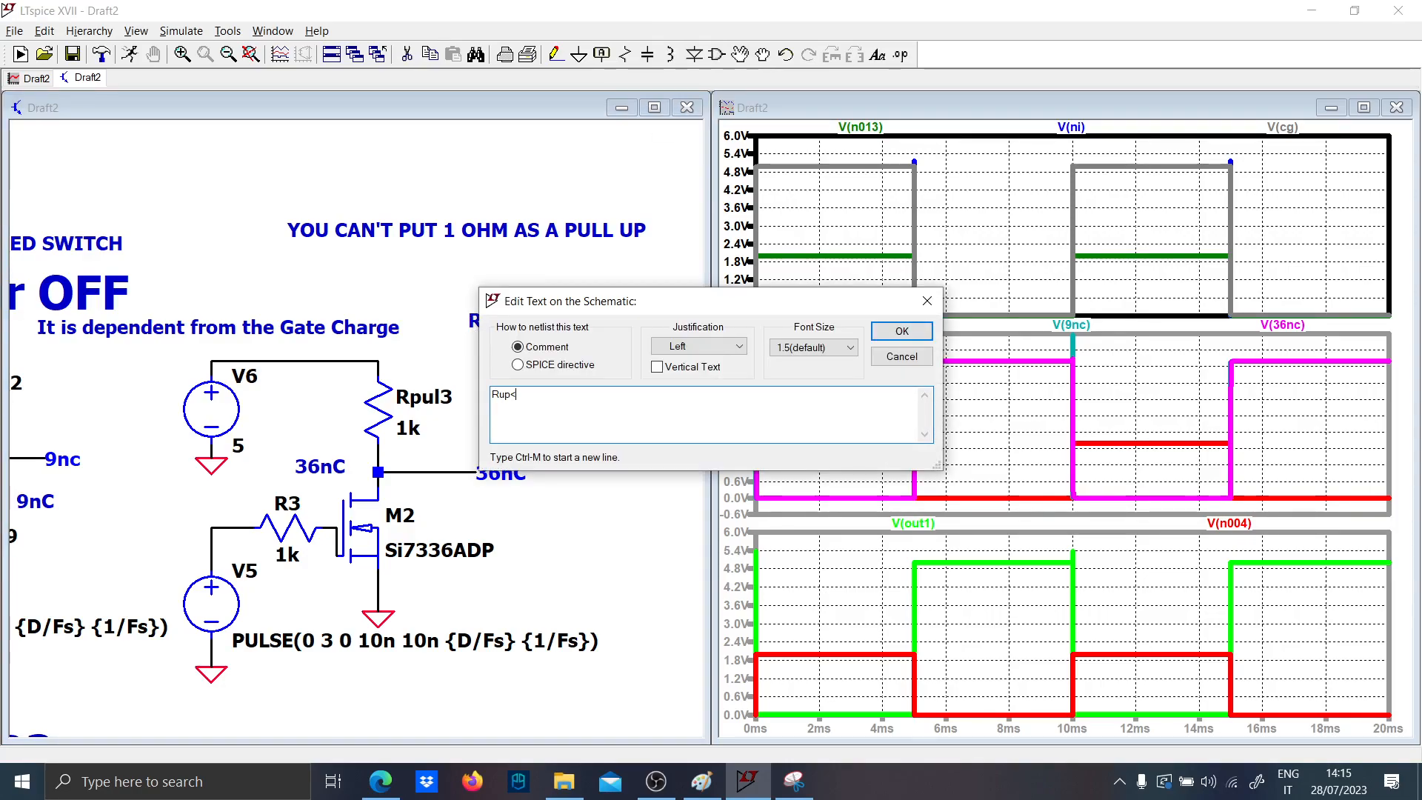
{"action": "type", "text": "<1"}
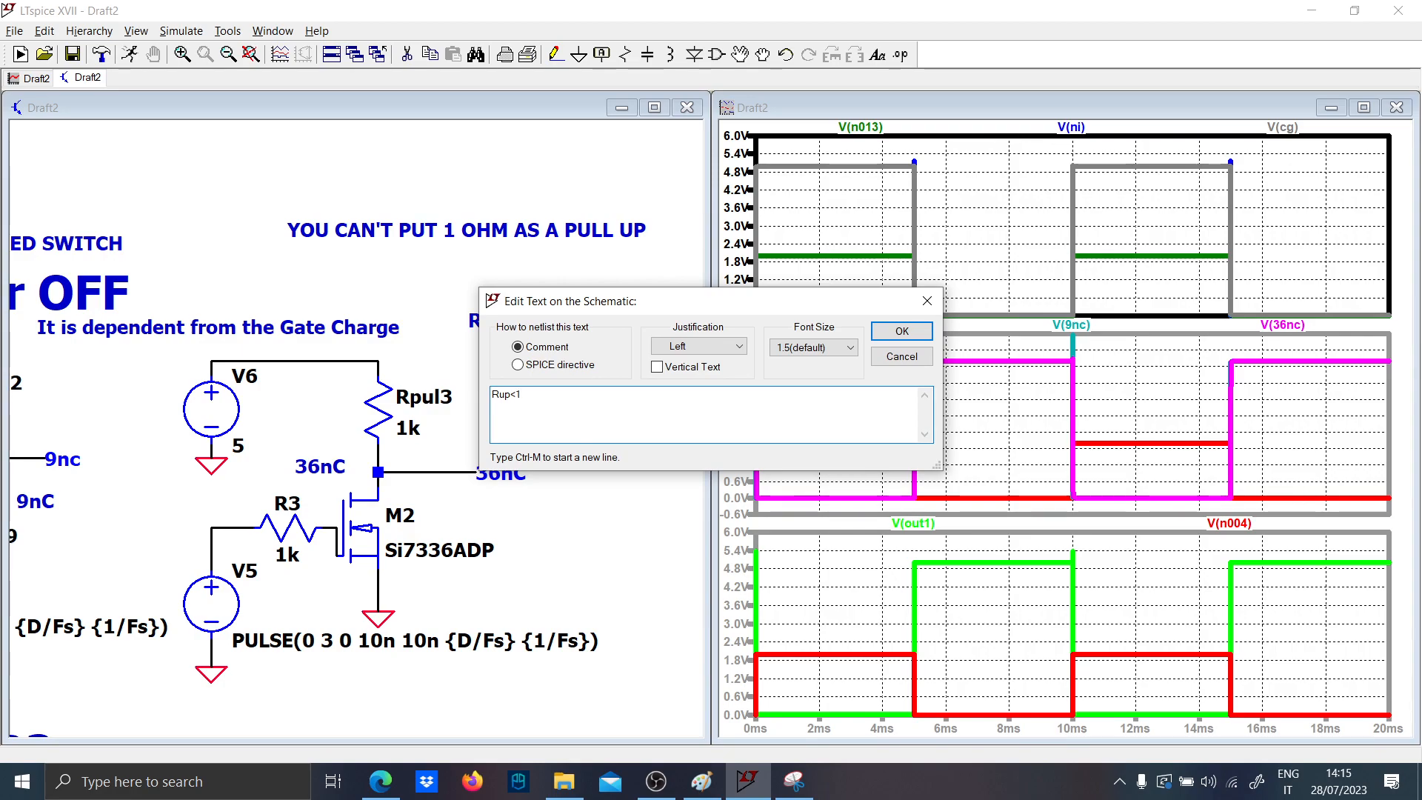
{"action": "type", "text": "G"}
{"action": "key", "text": "Caps_Lock"}
{"action": "type", "text": ",Meg"}
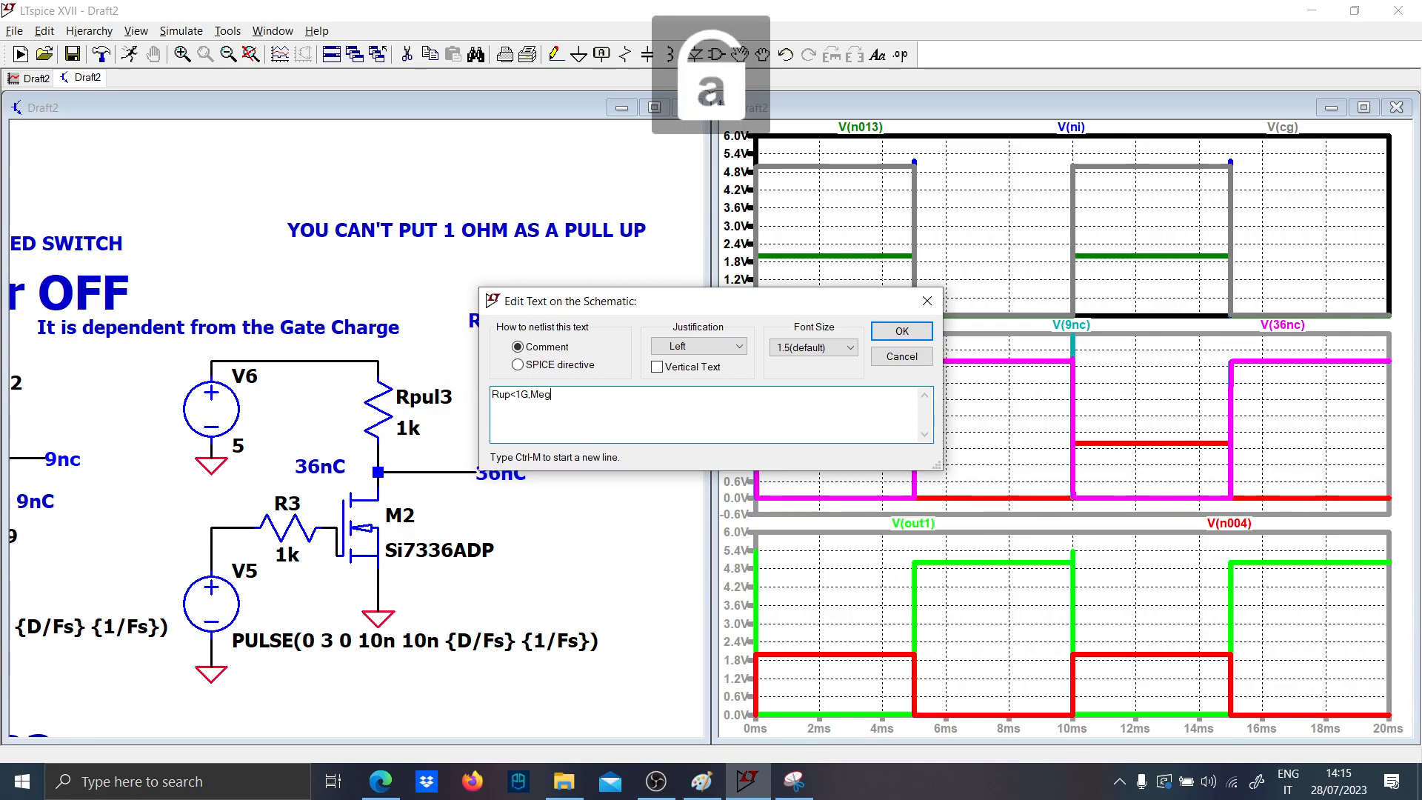
{"action": "key", "text": "Return"}
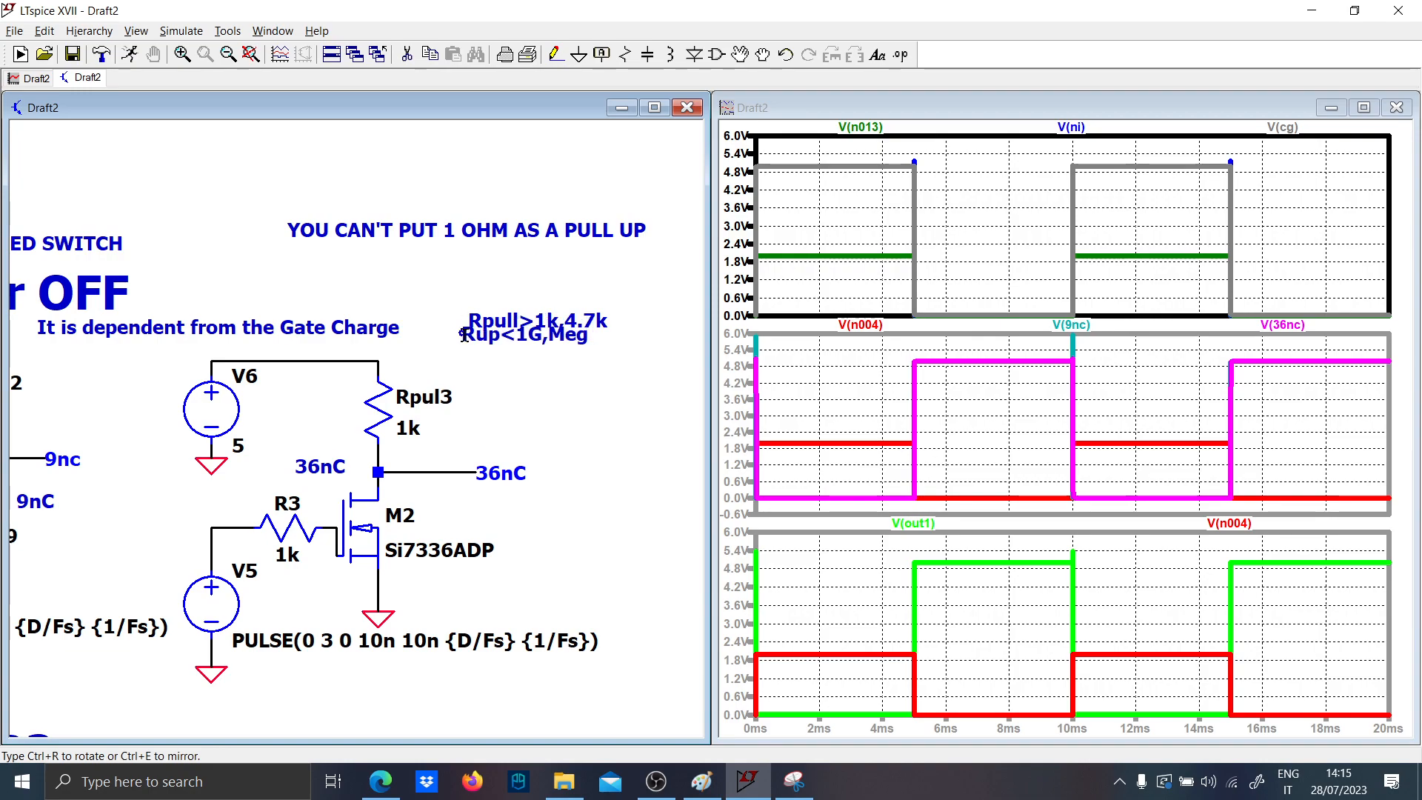
{"action": "left_click", "coordinate": [538, 356]}
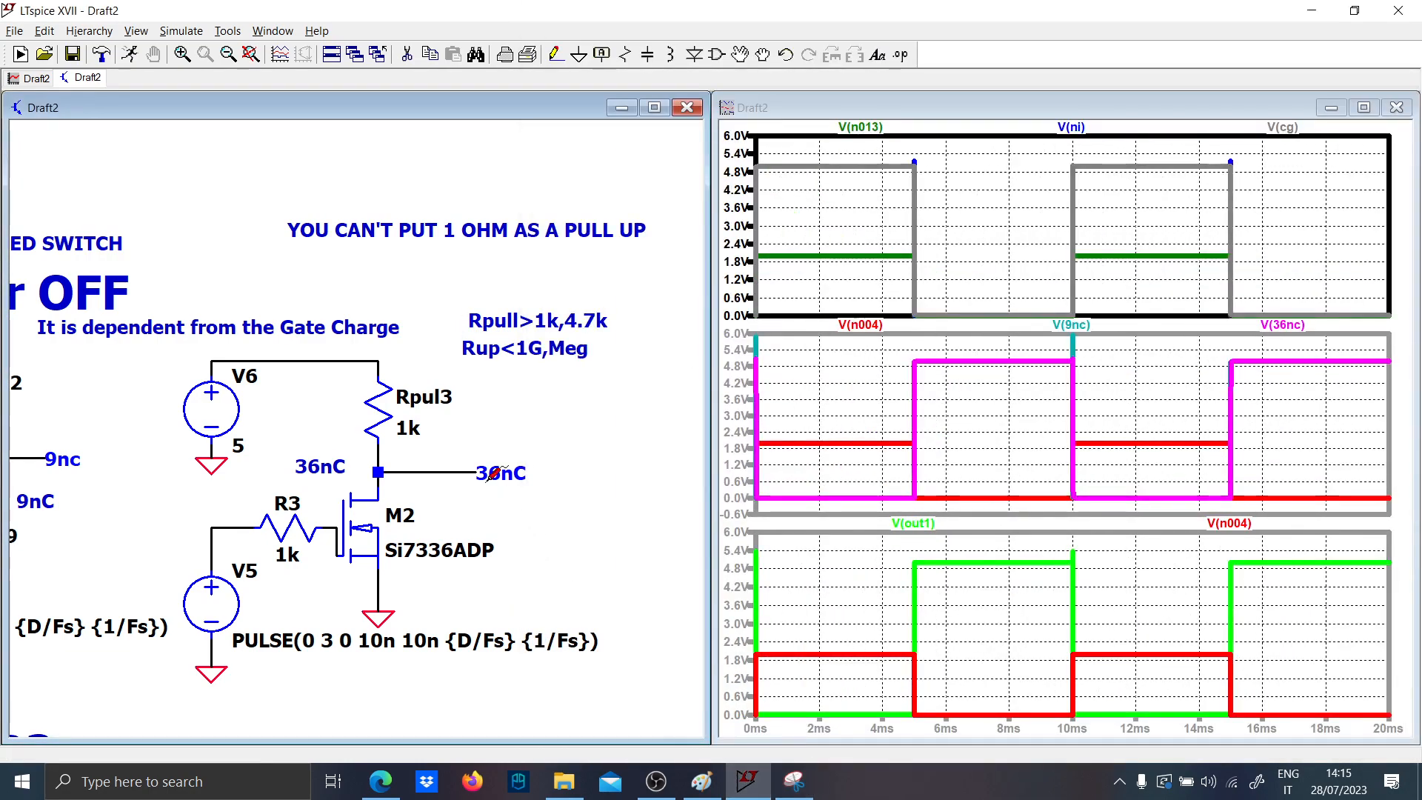
- Set the pull-up resistor Rpul3 to 100Meg and rerun the simulation
{"action": "right_click", "coordinate": [407, 428]}
{"action": "type", "text": "100Meg"}
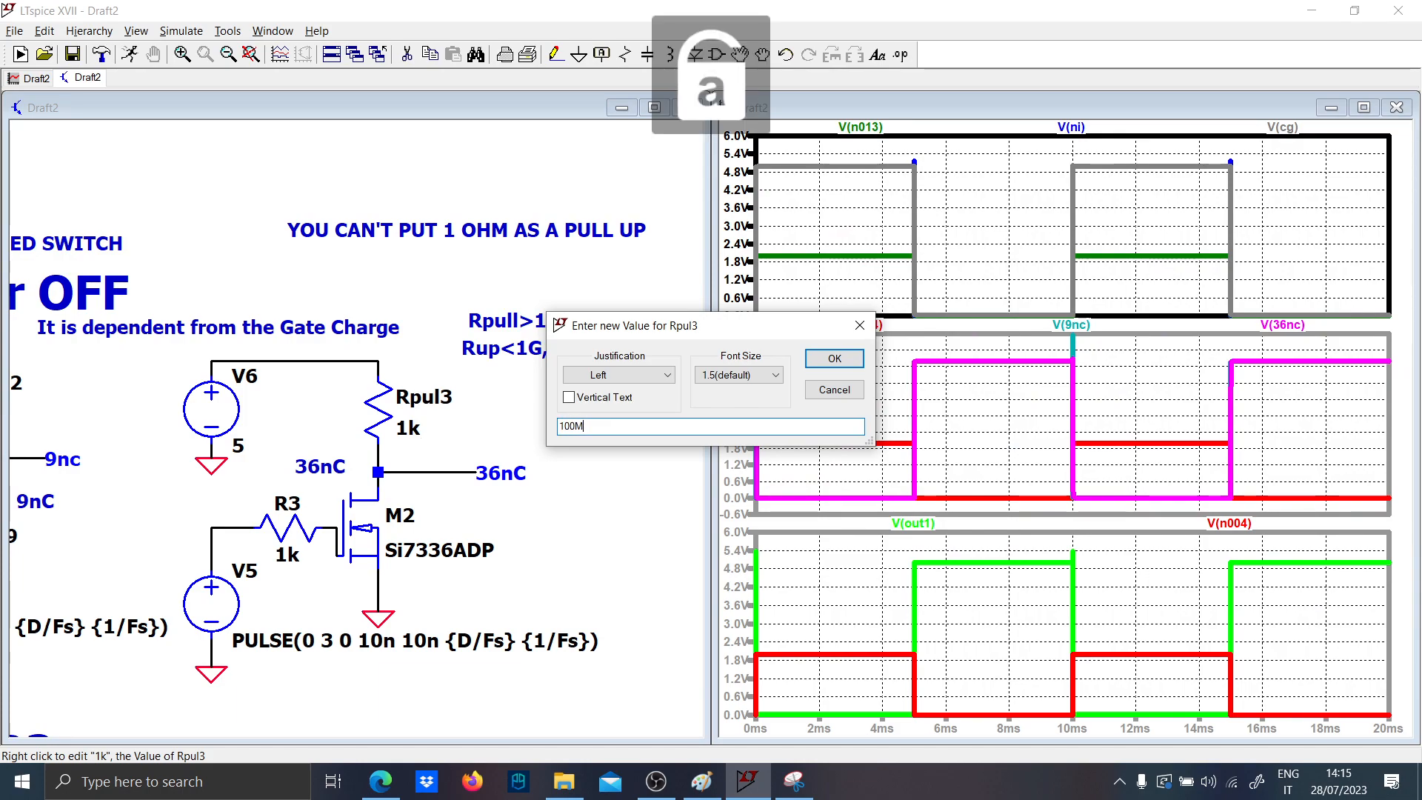
{"action": "key", "text": "Return"}
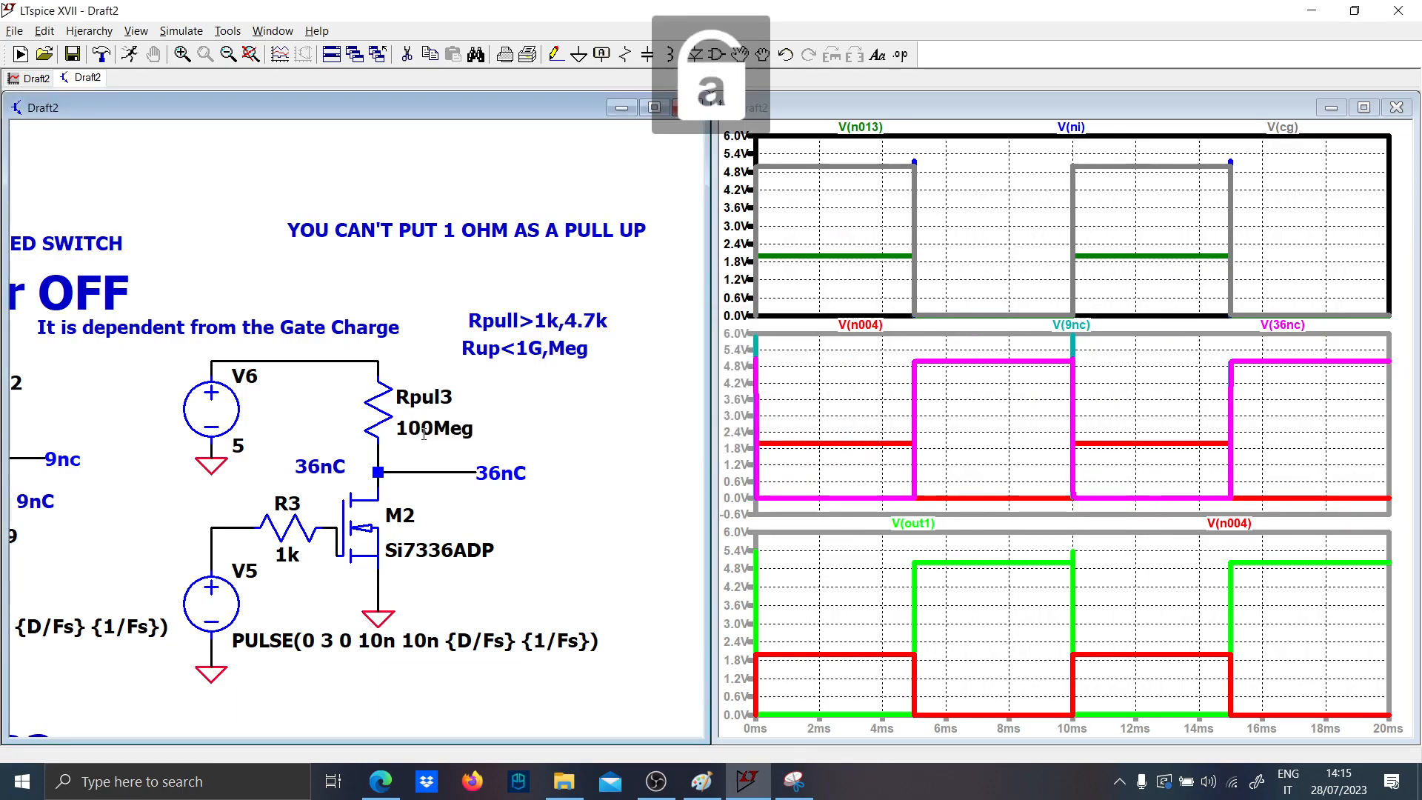
{"action": "left_click", "coordinate": [135, 56]}
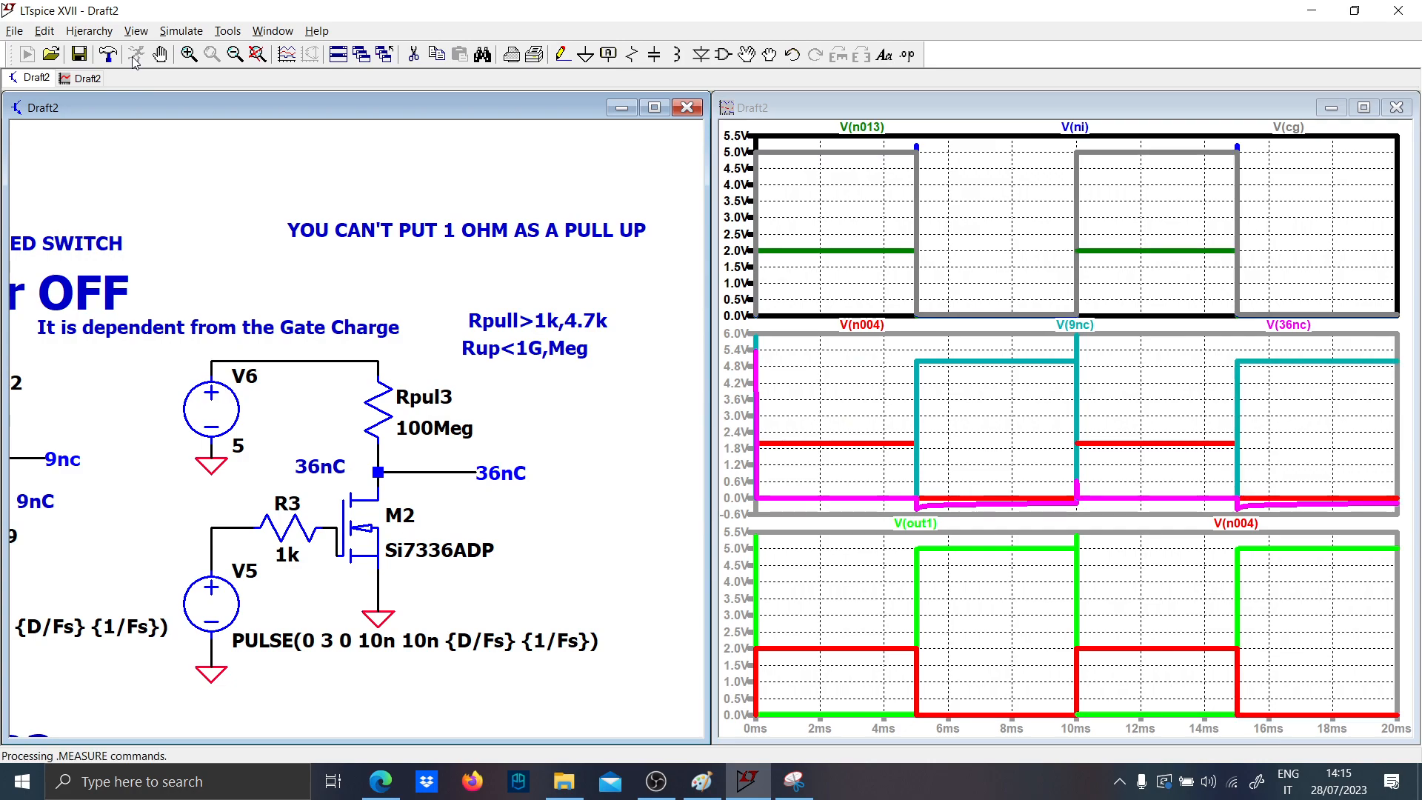
- Examine one switching period up close, then I(Rpul3) and V(36nc) each alone in the uppermost plot at full time range
{"action": "left_click_drag", "start_coordinate": [806, 469], "coordinate": [1077, 513]}
{"action": "left_click", "coordinate": [393, 418]}
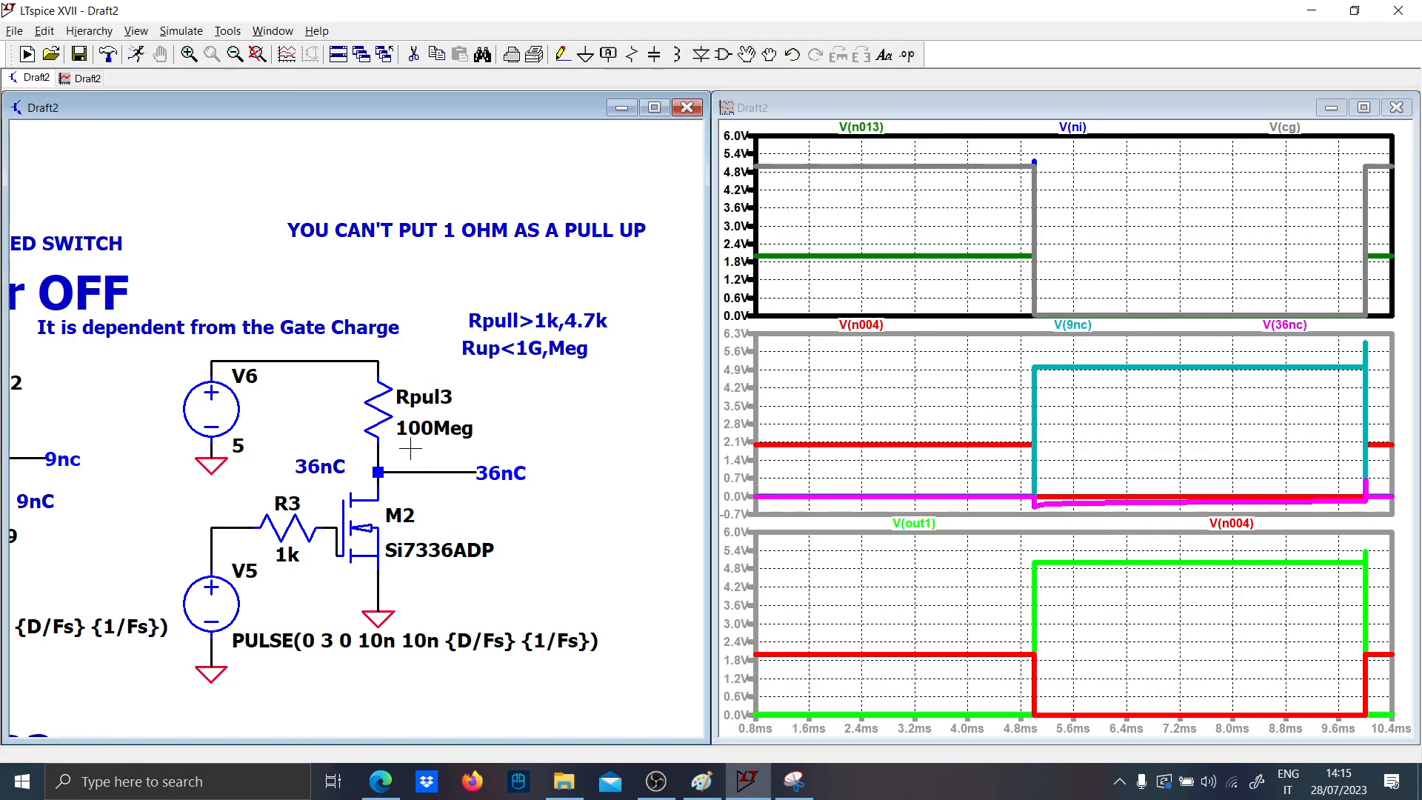
{"action": "left_click", "coordinate": [391, 422]}
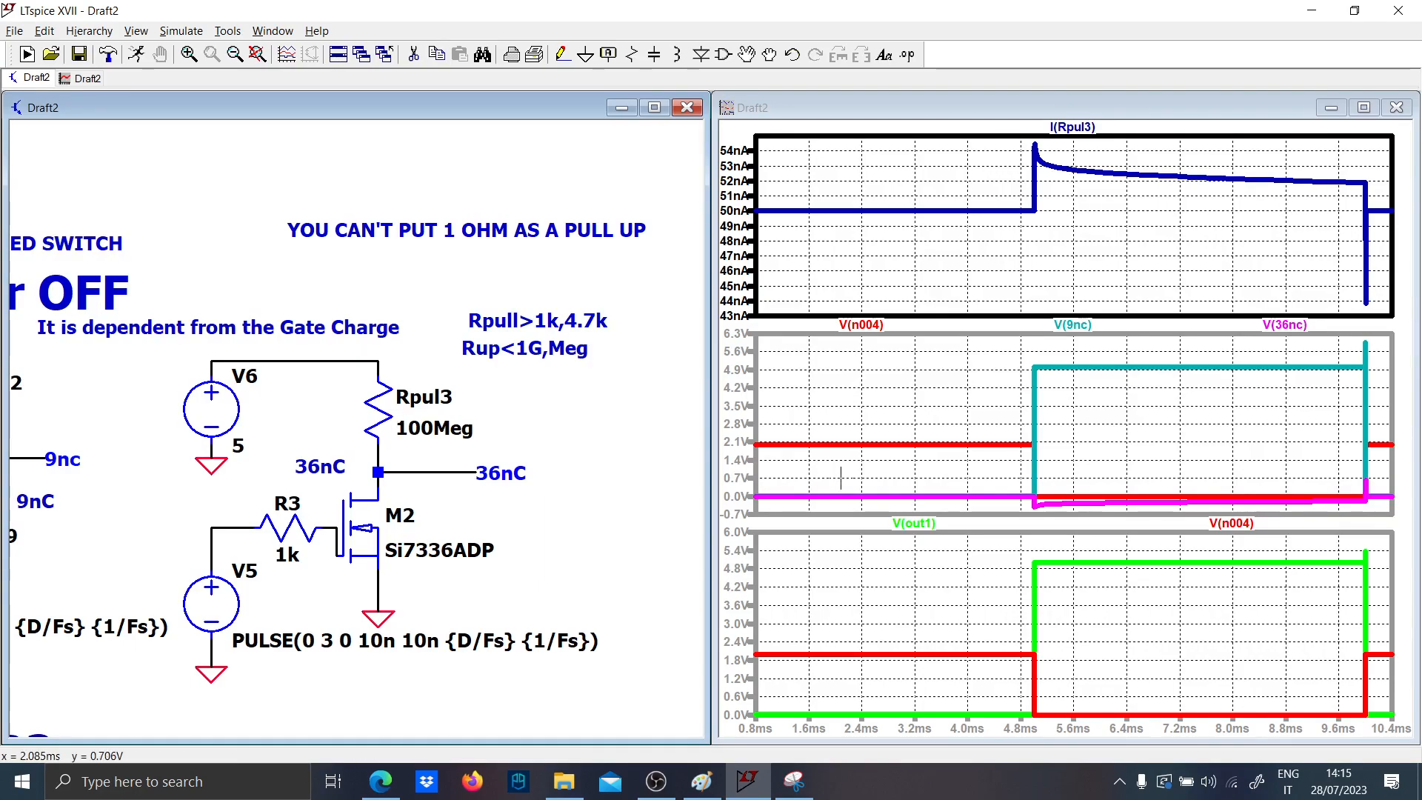
{"action": "right_click", "coordinate": [892, 287]}
{"action": "left_click", "coordinate": [918, 279]}
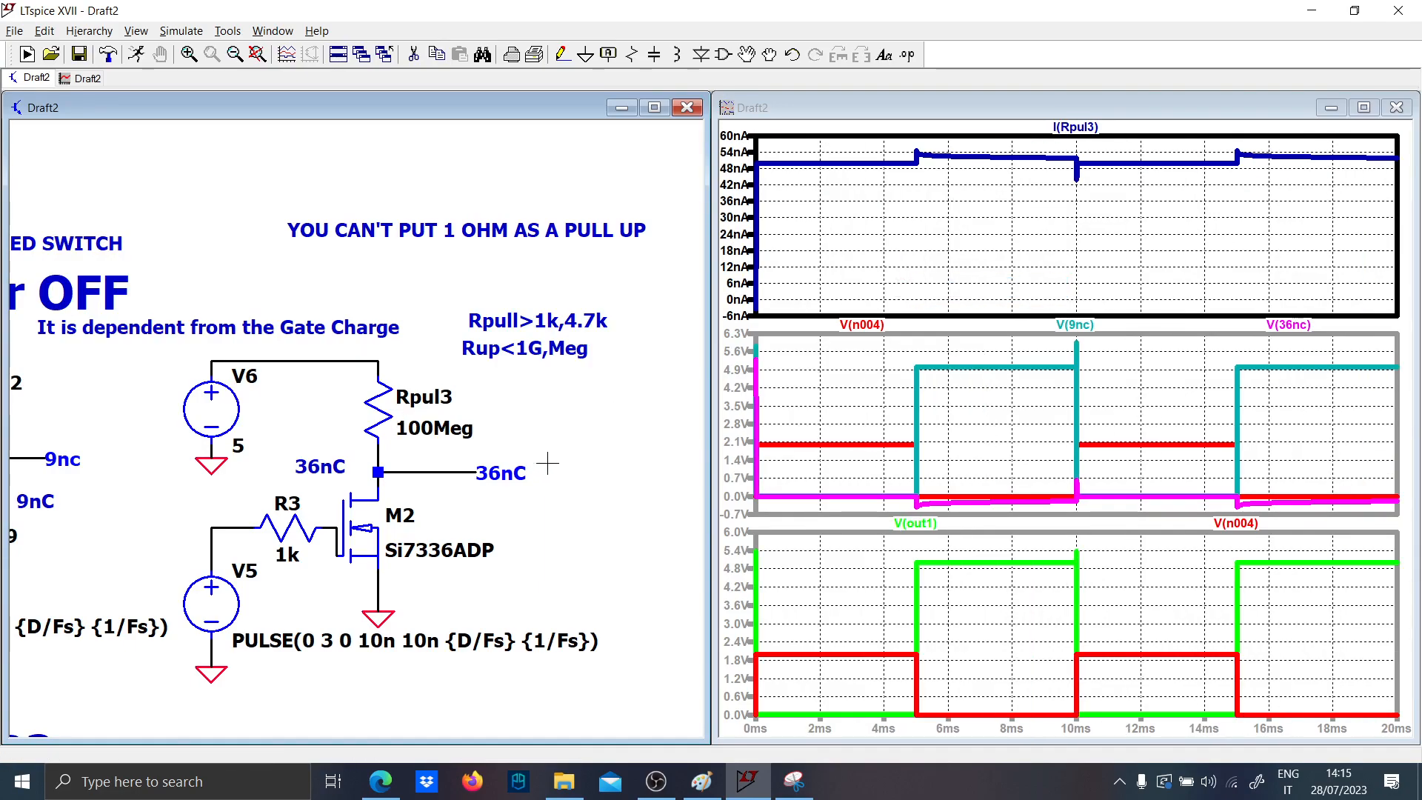
{"action": "left_click", "coordinate": [460, 464]}
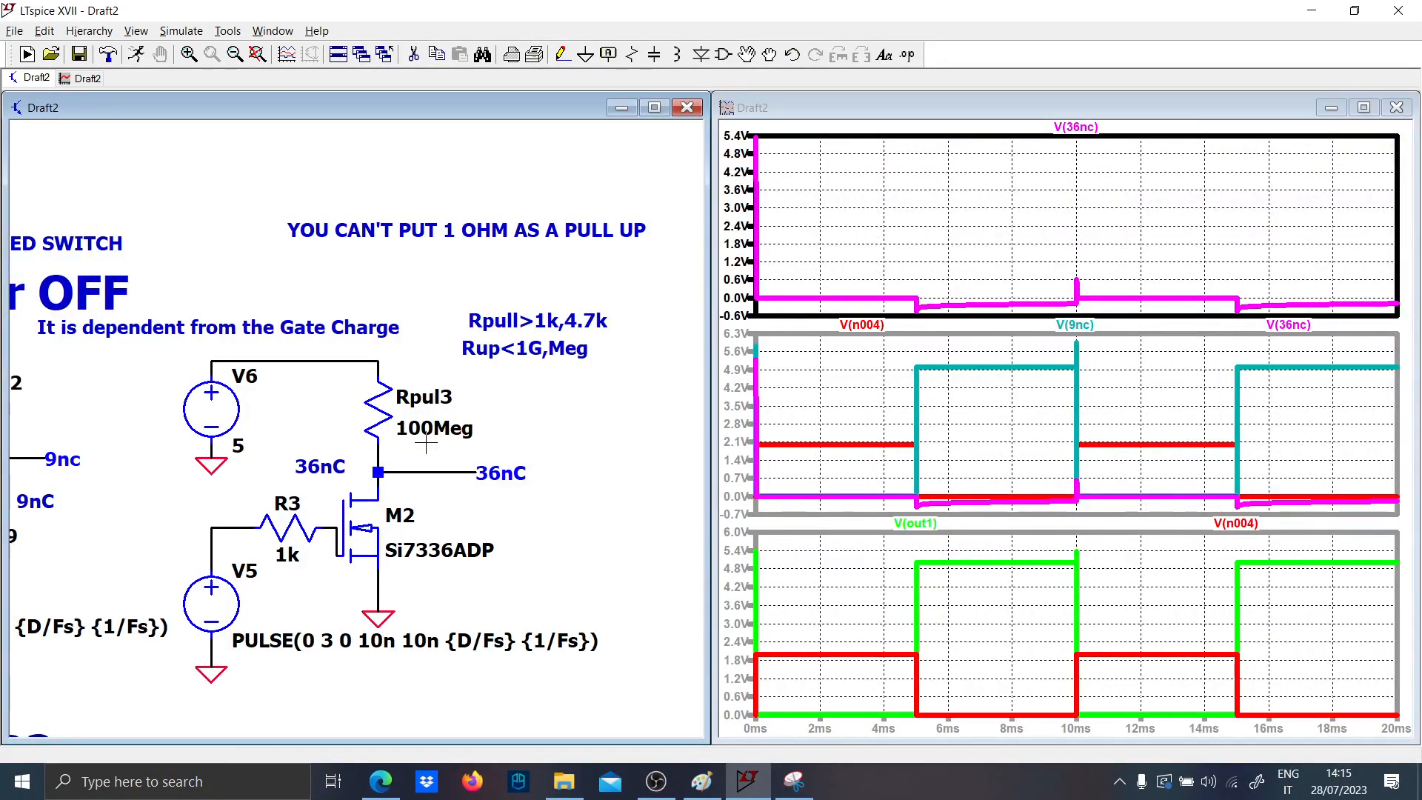
- Set the pull-up resistor Rpul3 to 1Meg and rerun the simulation
{"action": "right_click", "coordinate": [416, 406]}
{"action": "type", "text": "1Meg"}
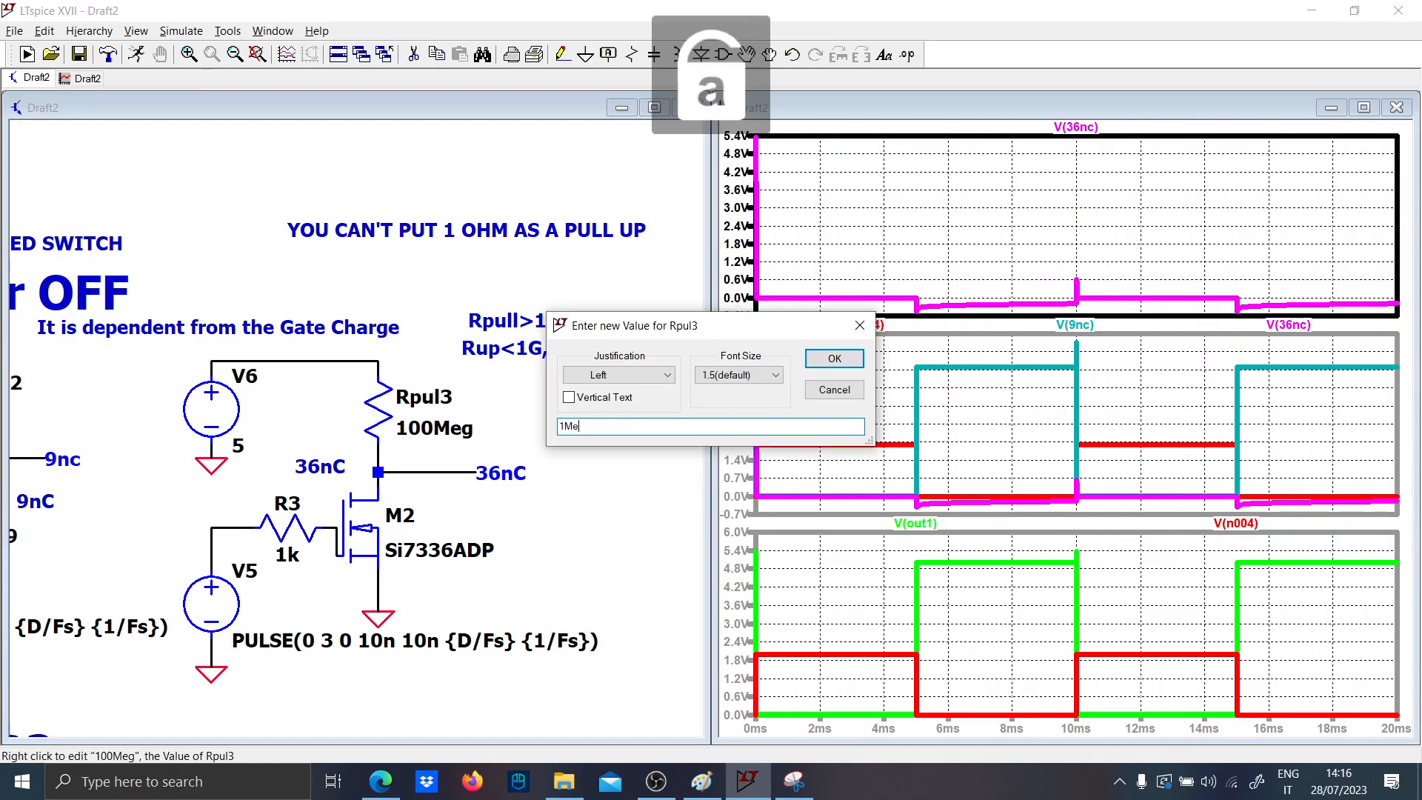
{"action": "key", "text": "Return"}
{"action": "left_click", "coordinate": [136, 55]}
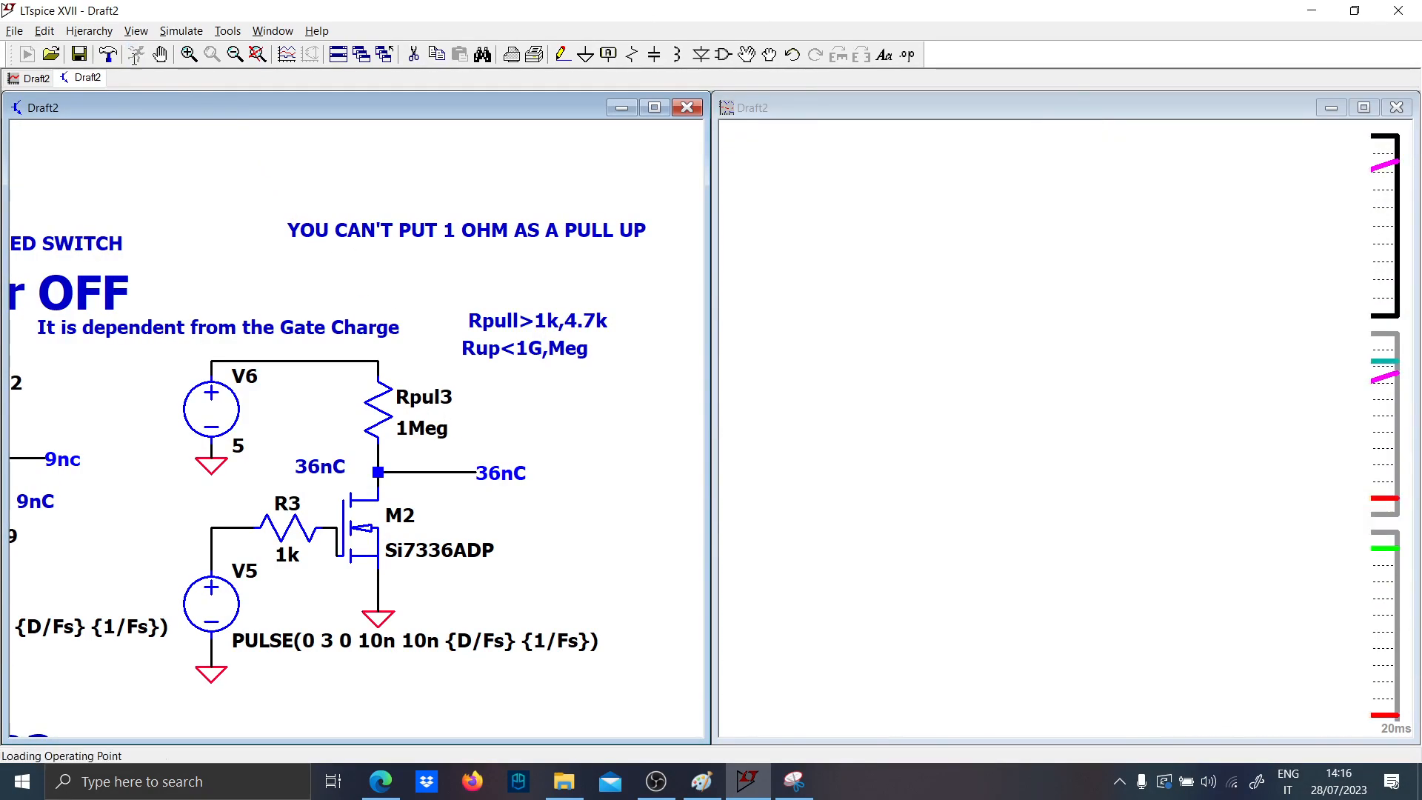
- Set the pull-up resistor Rpul3 to 4.7k and rerun the simulation
{"action": "right_click", "coordinate": [421, 425]}
{"action": "type", "text": "4.7k"}
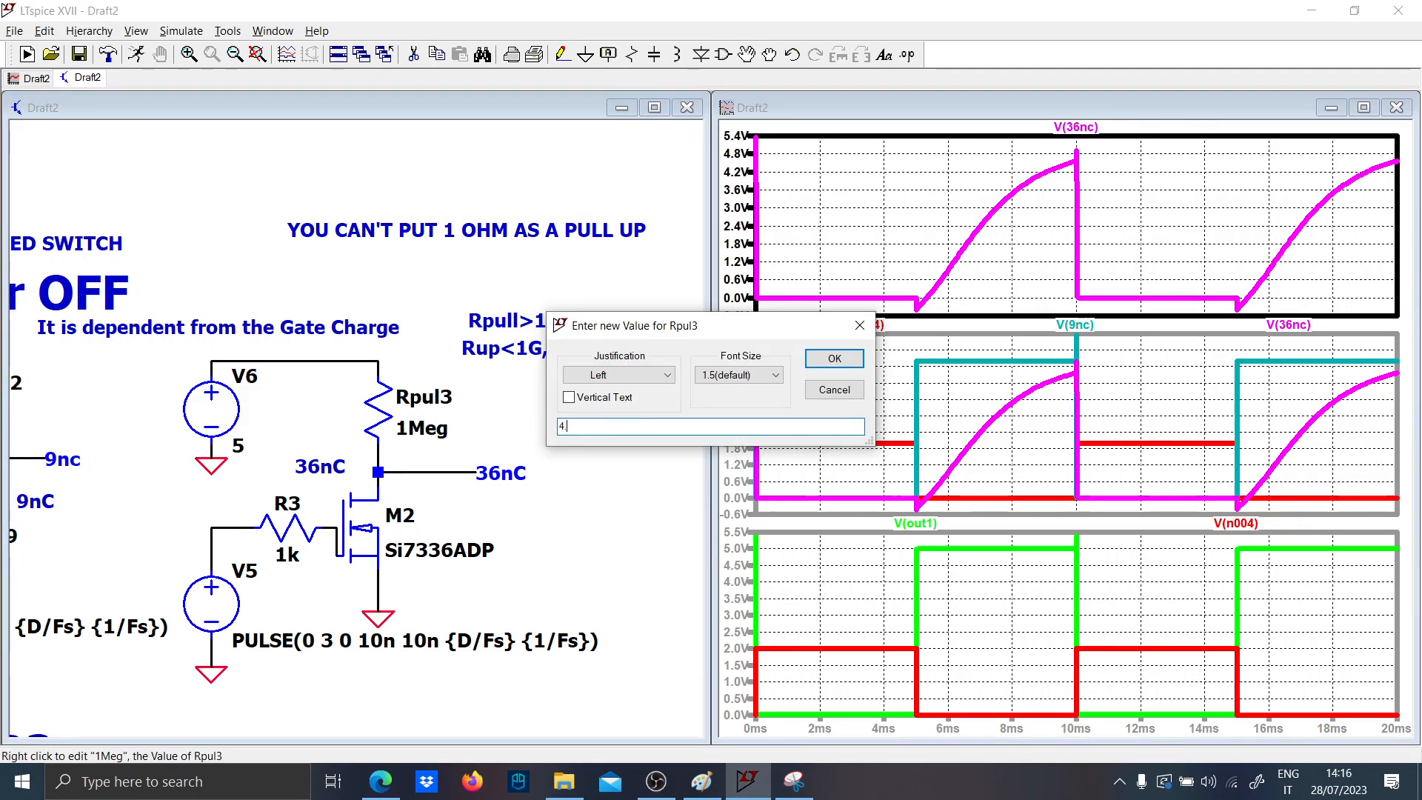
{"action": "key", "text": "Return"}
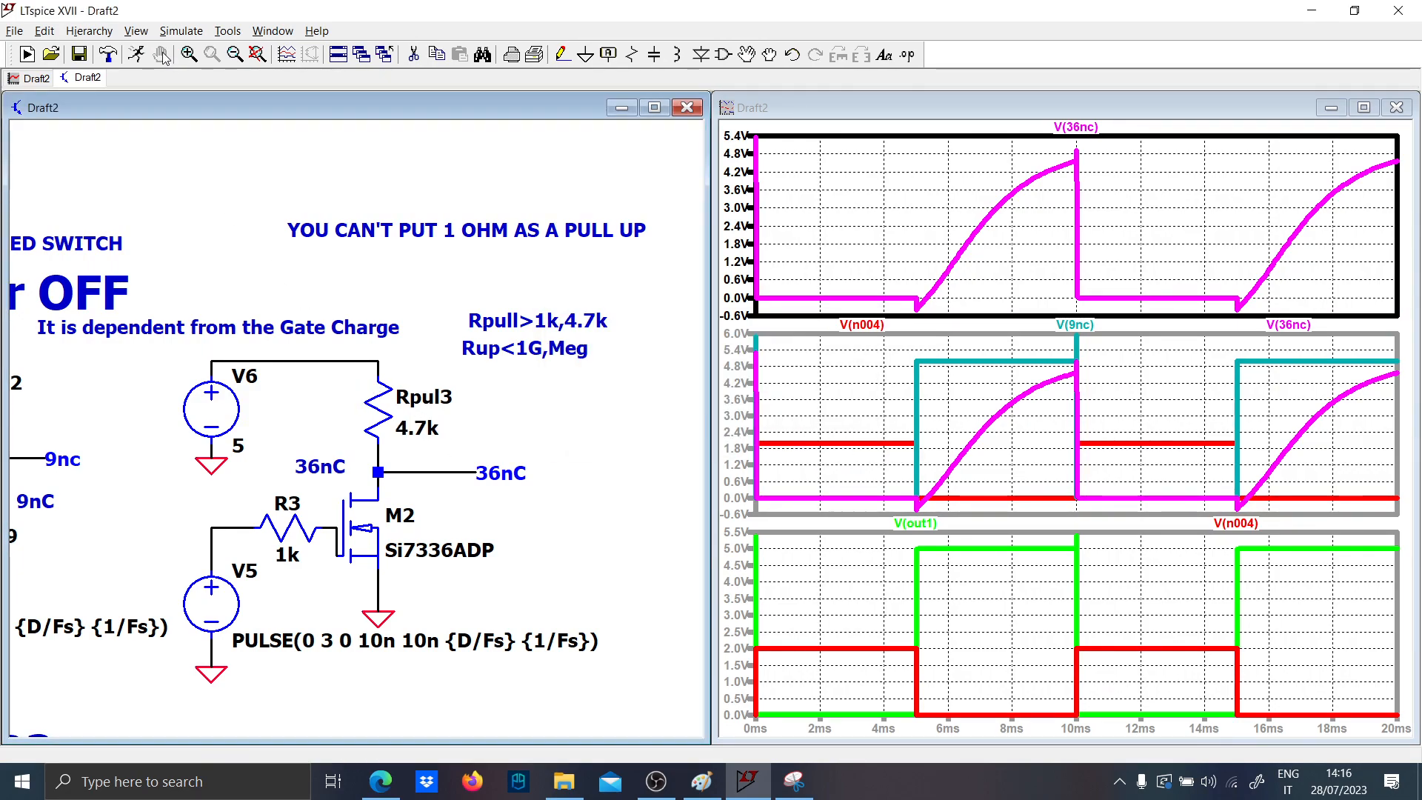
{"action": "left_click", "coordinate": [138, 54]}
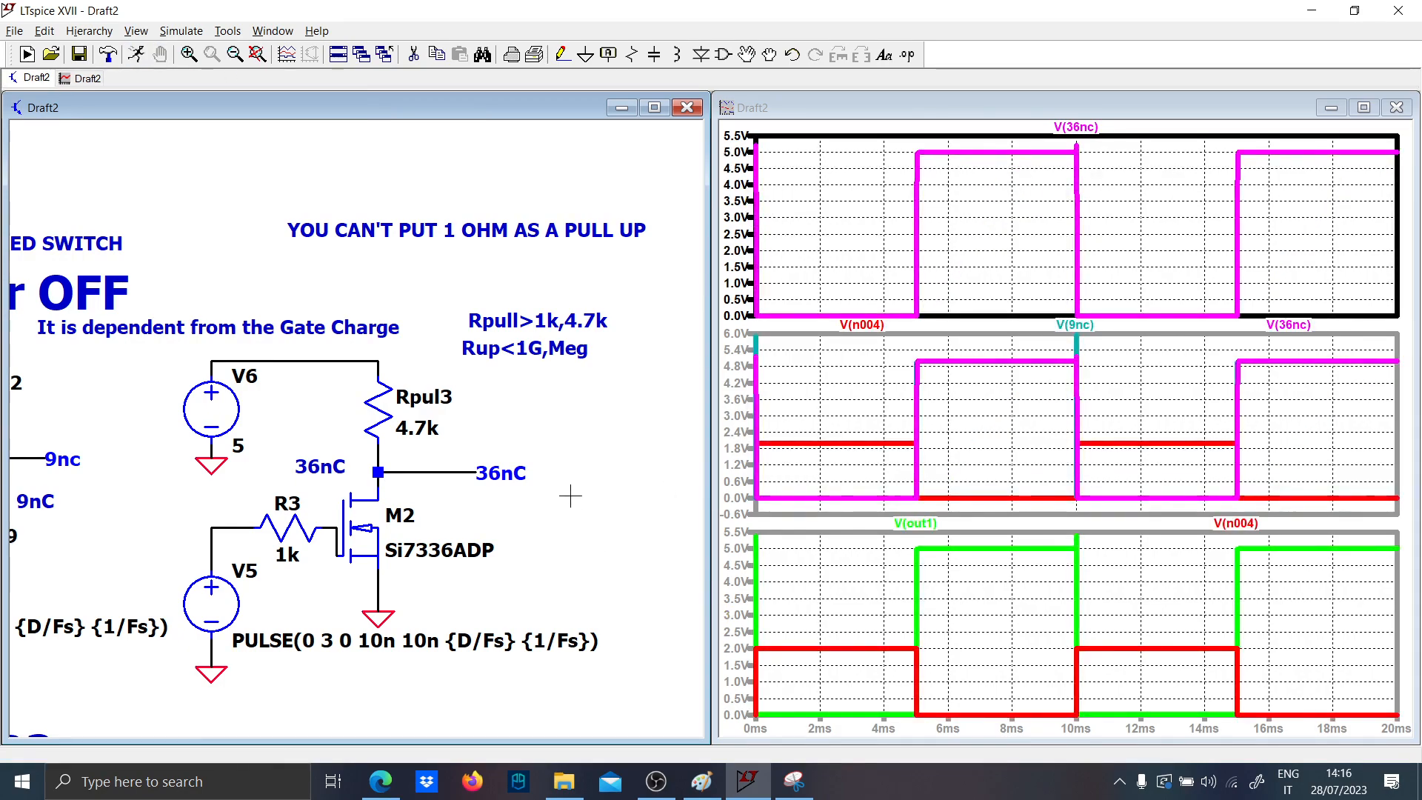
- Plot the common gate shifter's CG output in place of V(36nc) in the uppermost plot and add the non-inverting shifter's NI output
{"action": "scroll", "coordinate": [444, 574], "scroll_direction": "down", "scroll_amount": 2}
{"action": "left_click_drag", "start_coordinate": [412, 600], "coordinate": [258, 196]}
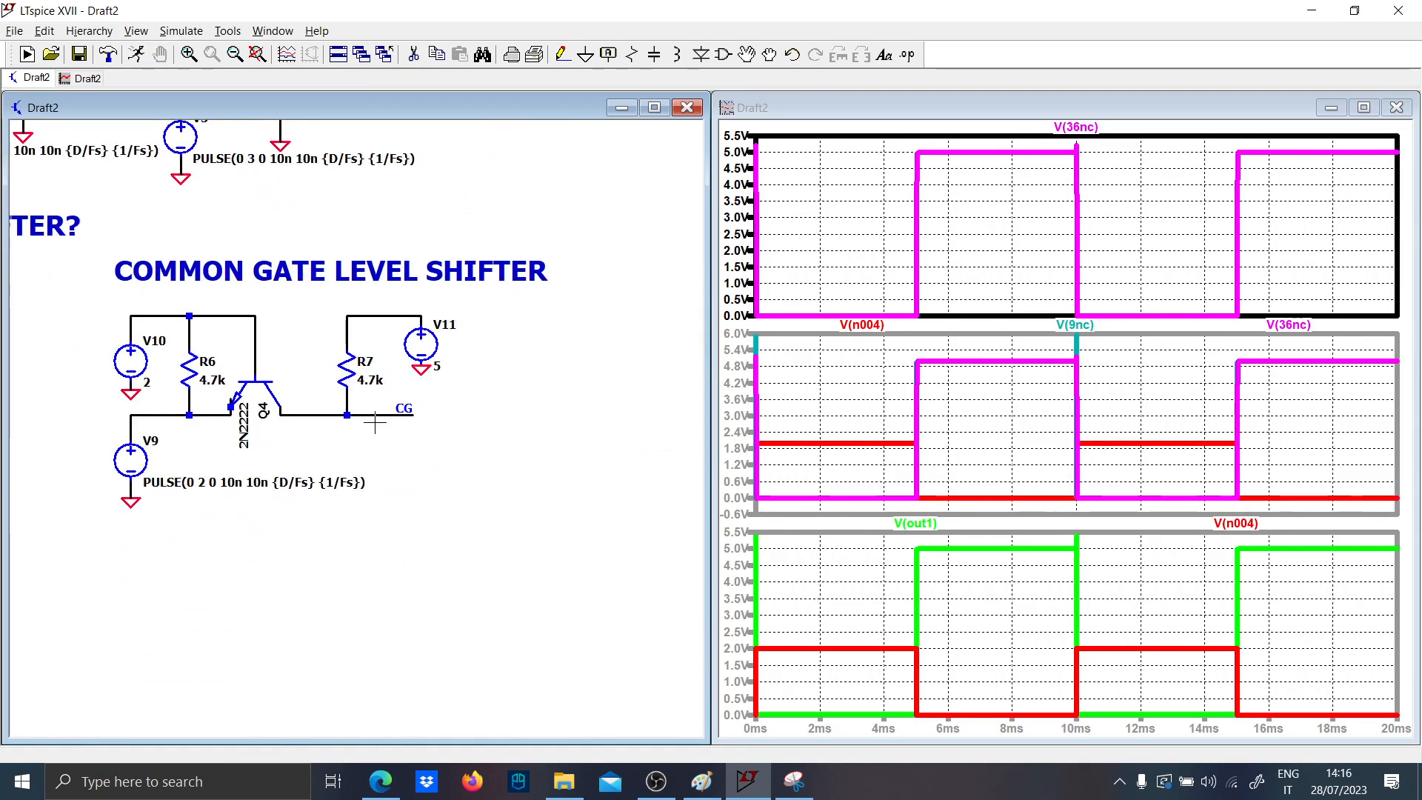
{"action": "left_click", "coordinate": [388, 415]}
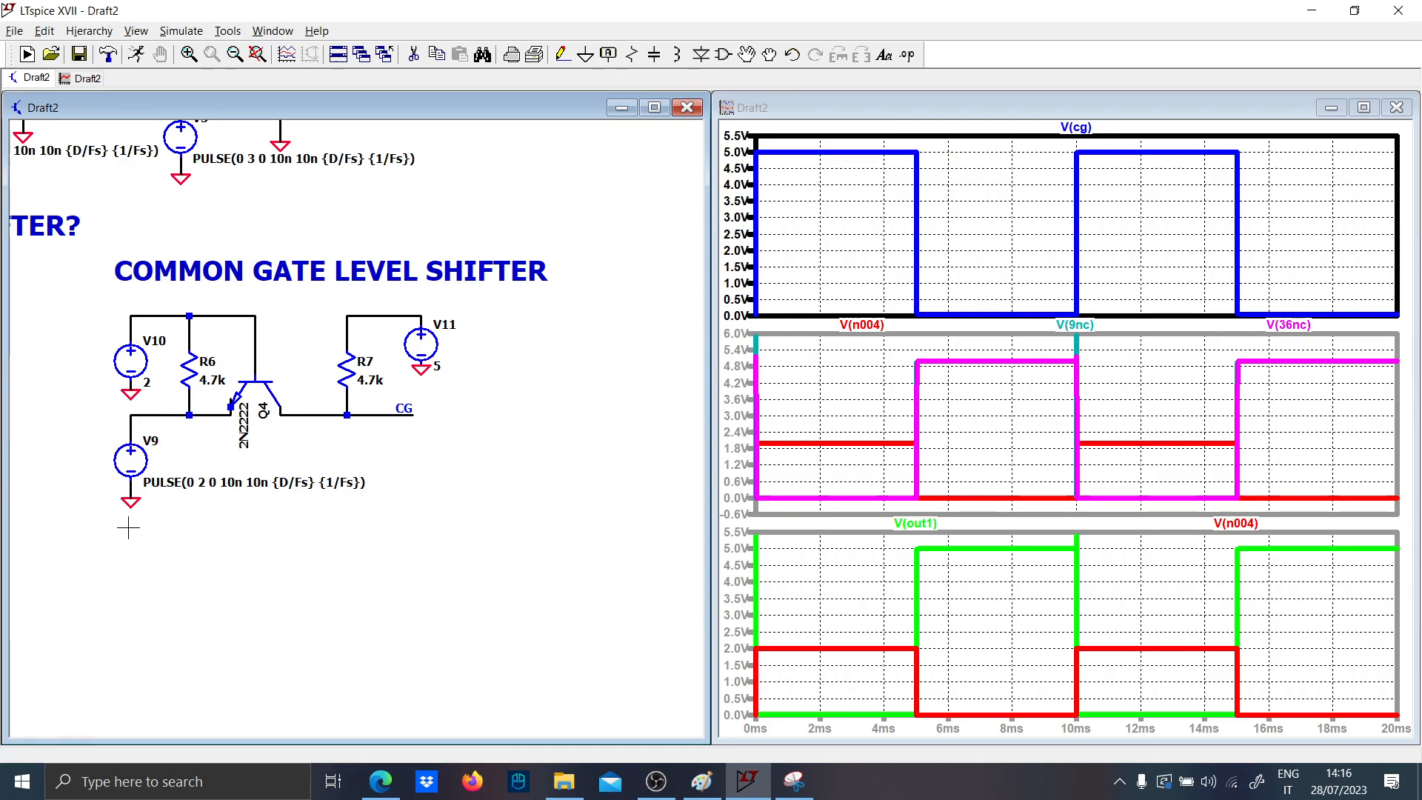
{"action": "left_click_drag", "start_coordinate": [126, 526], "coordinate": [560, 594]}
{"action": "left_click_drag", "start_coordinate": [187, 511], "coordinate": [302, 550]}
{"action": "left_click", "coordinate": [495, 406]}
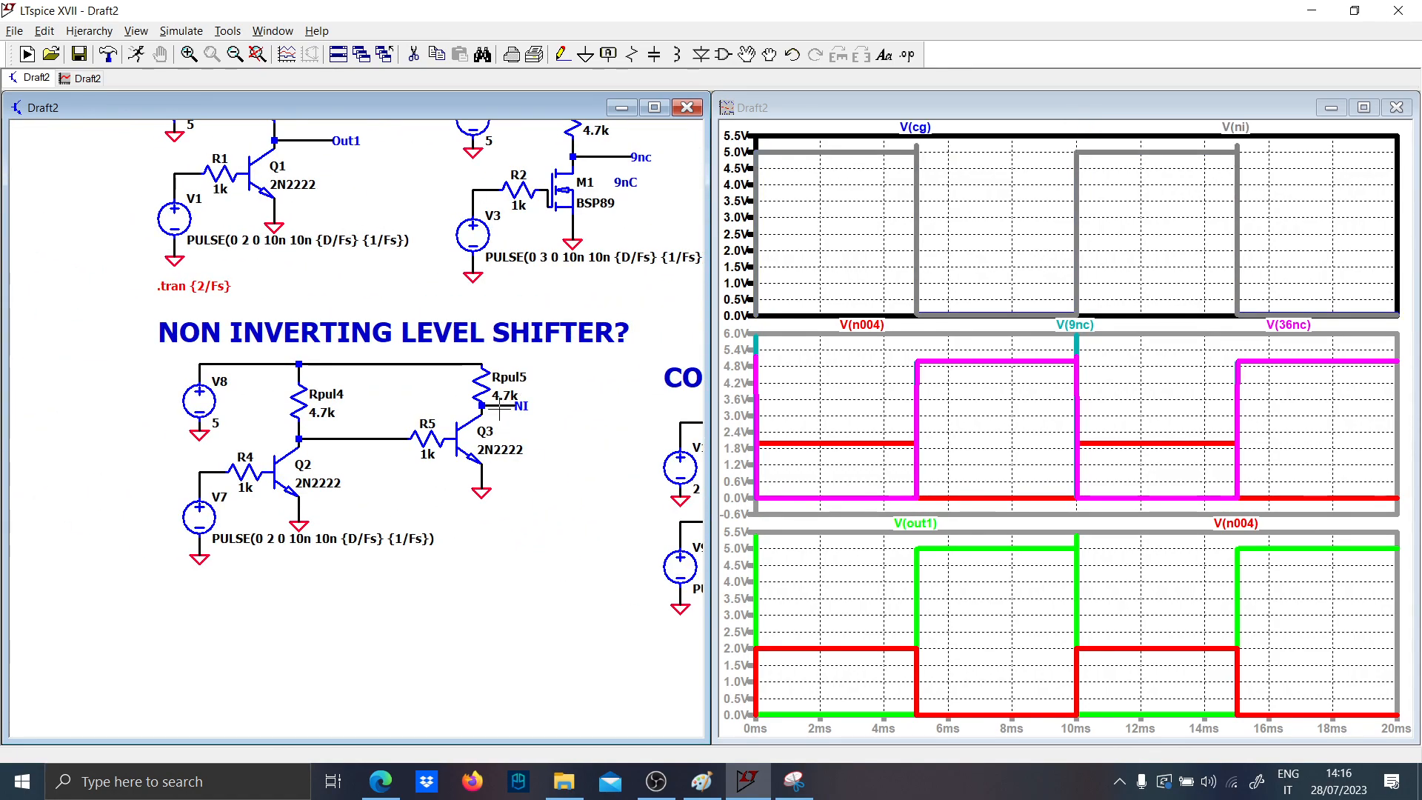
- Set the switching frequency parameter Fs to 100k and rerun the simulation
{"action": "mouse_move", "coordinate": [223, 517]}
{"action": "left_mouse_down"}
{"action": "mouse_move", "coordinate": [322, 594]}
{"action": "mouse_move", "coordinate": [239, 651]}
{"action": "left_mouse_up"}
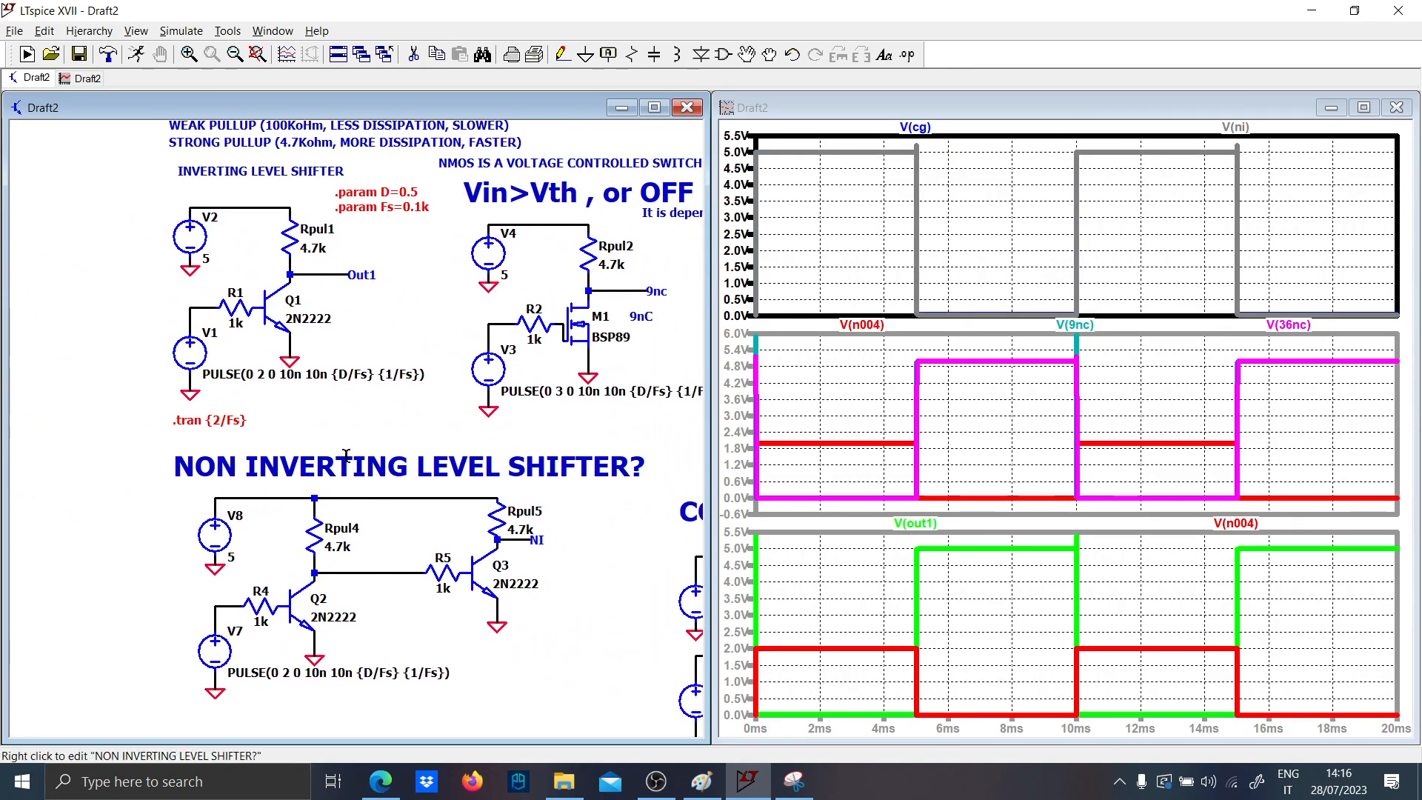
{"action": "right_click", "coordinate": [405, 206]}
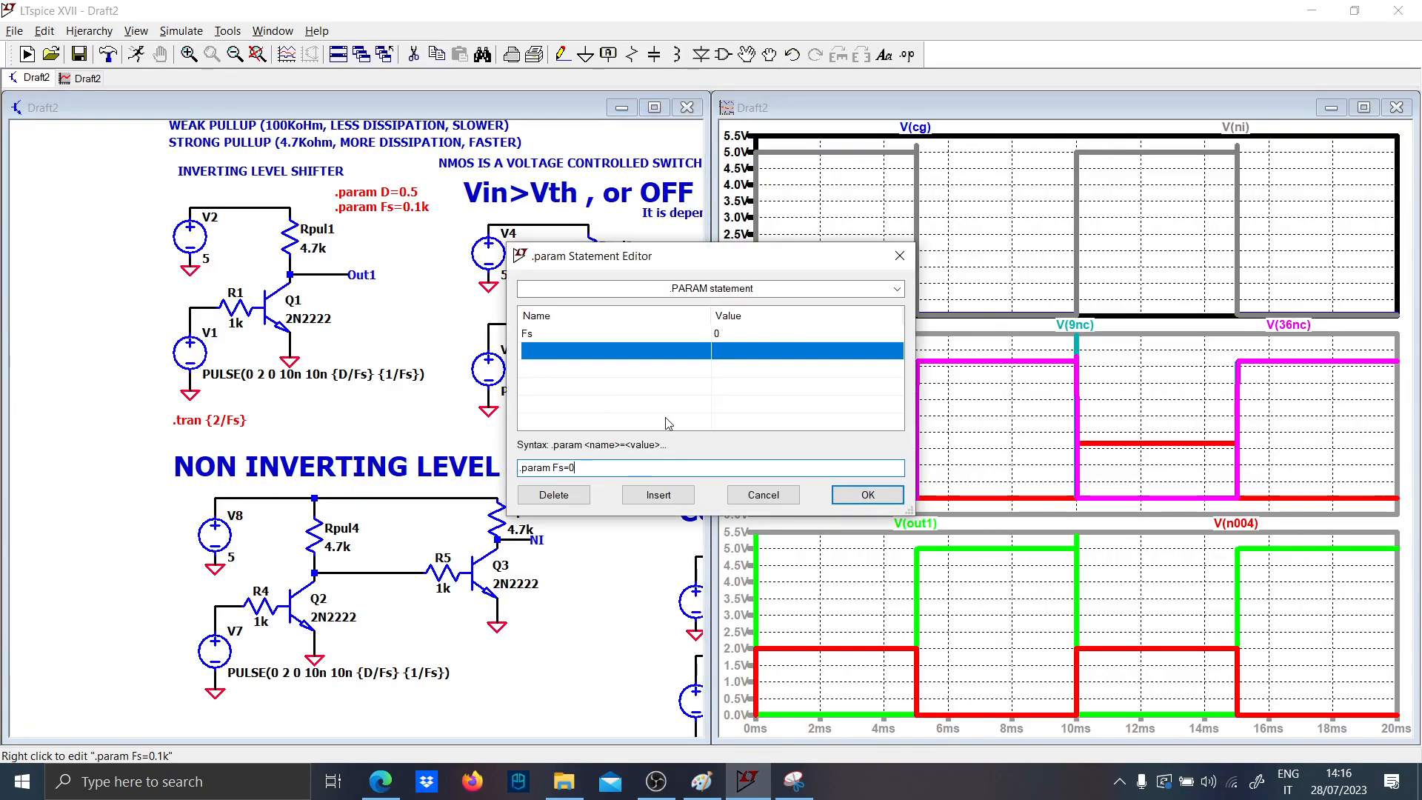
{"action": "key", "text": "BackSpace"}
{"action": "type", "text": "100"}
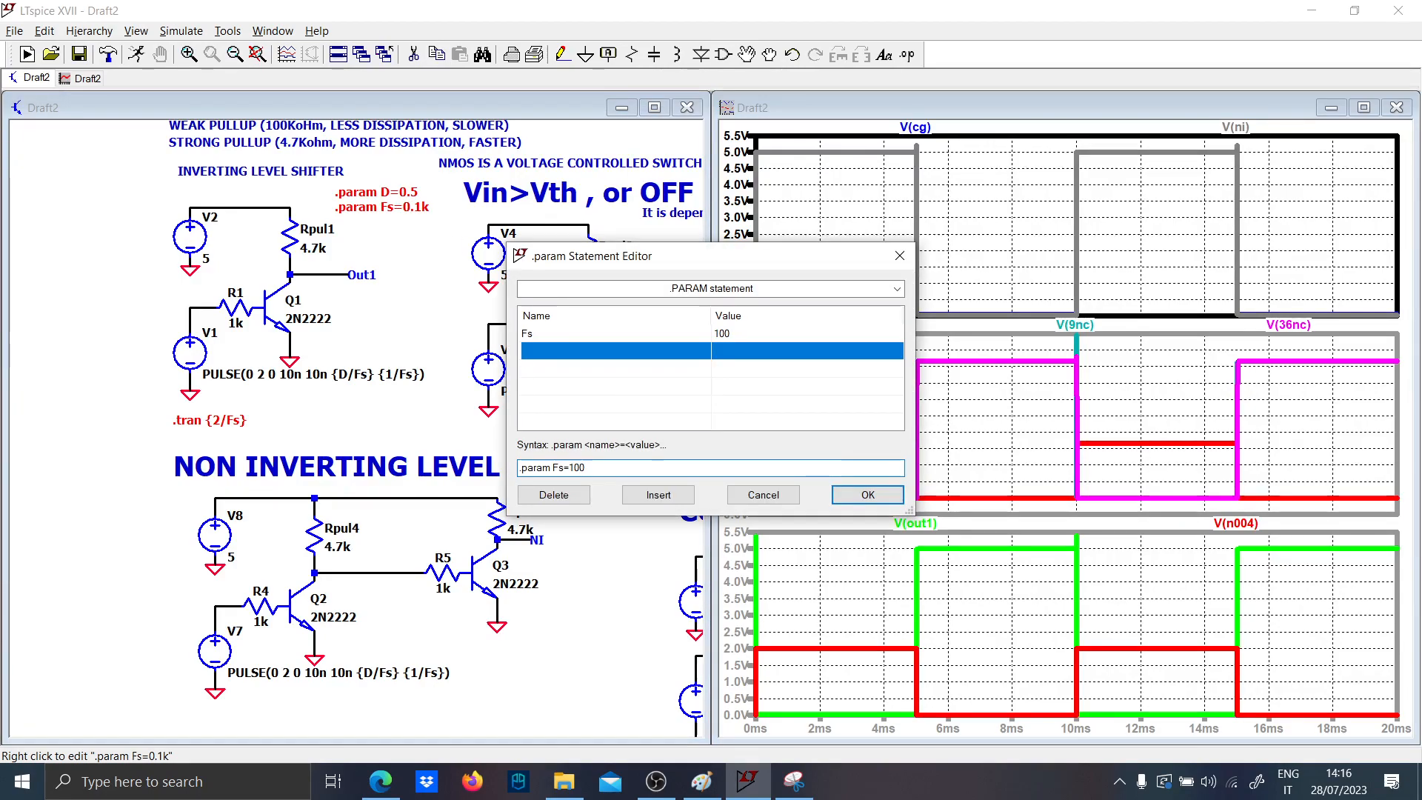
{"action": "type", "text": "k"}
{"action": "key", "text": "Return"}
{"action": "left_click", "coordinate": [141, 54]}
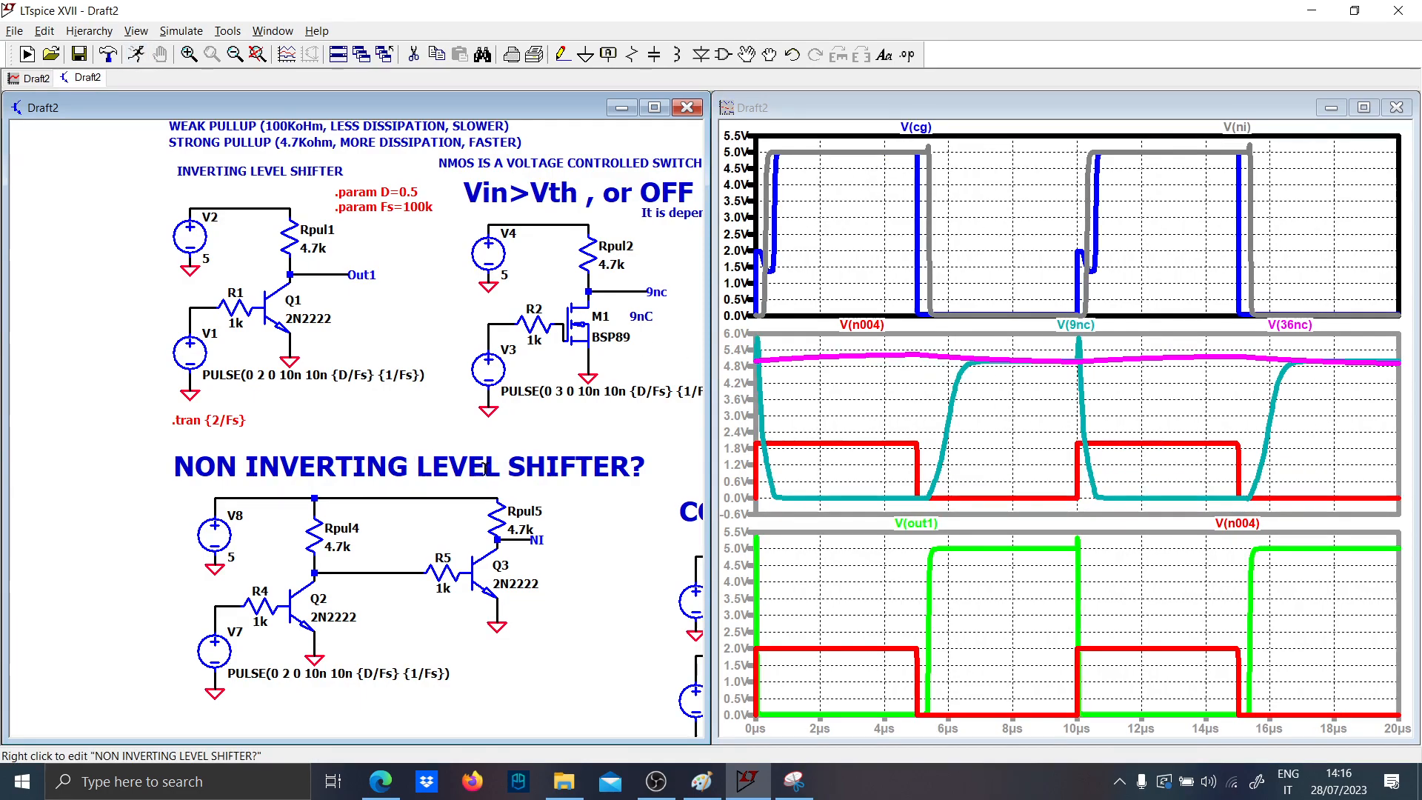
- Add the V7 input voltage of the non-inverting level shifter to the uppermost plot and zoom the waveforms to about 0–6 µs
{"action": "left_click_drag", "start_coordinate": [486, 470], "coordinate": [298, 449]}
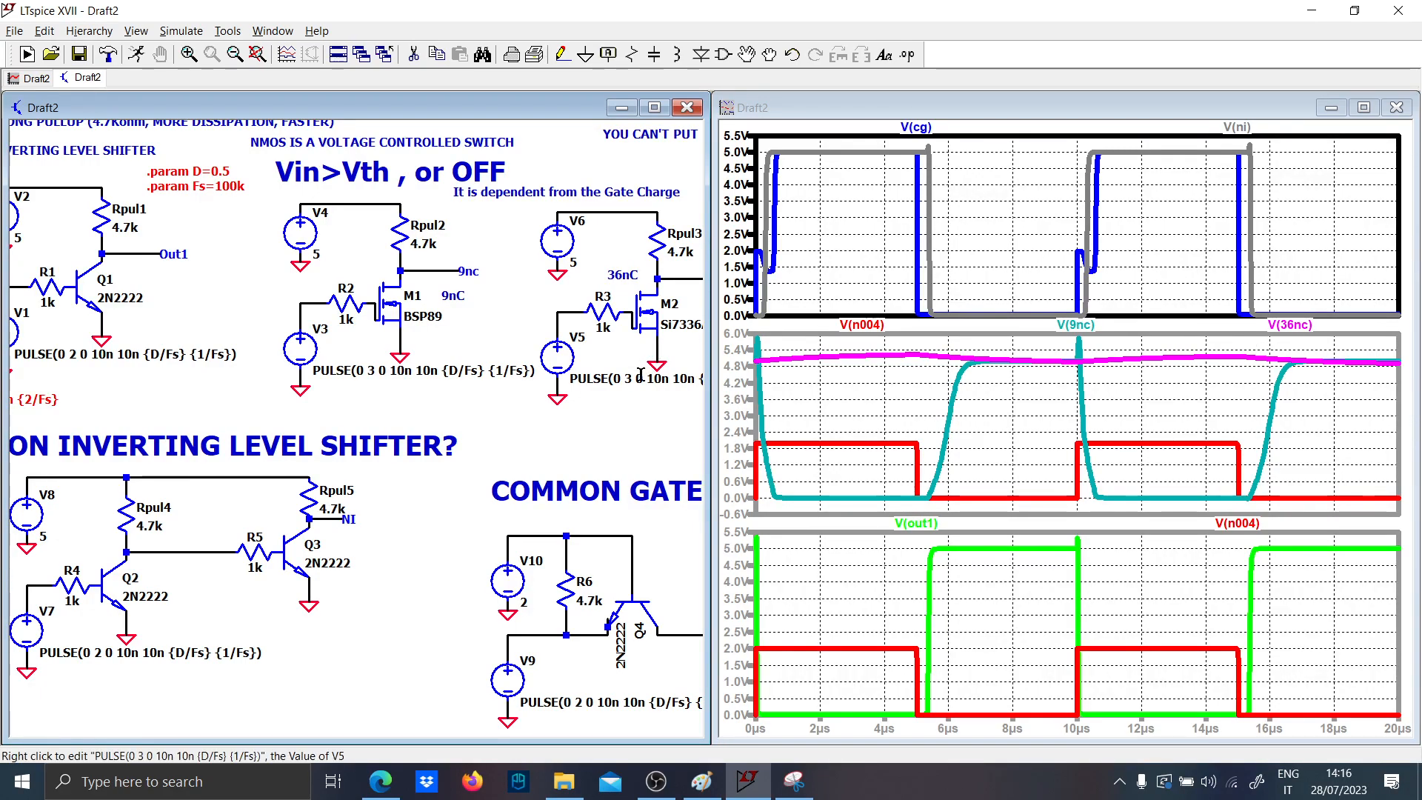
{"action": "left_click_drag", "start_coordinate": [597, 404], "coordinate": [683, 388]}
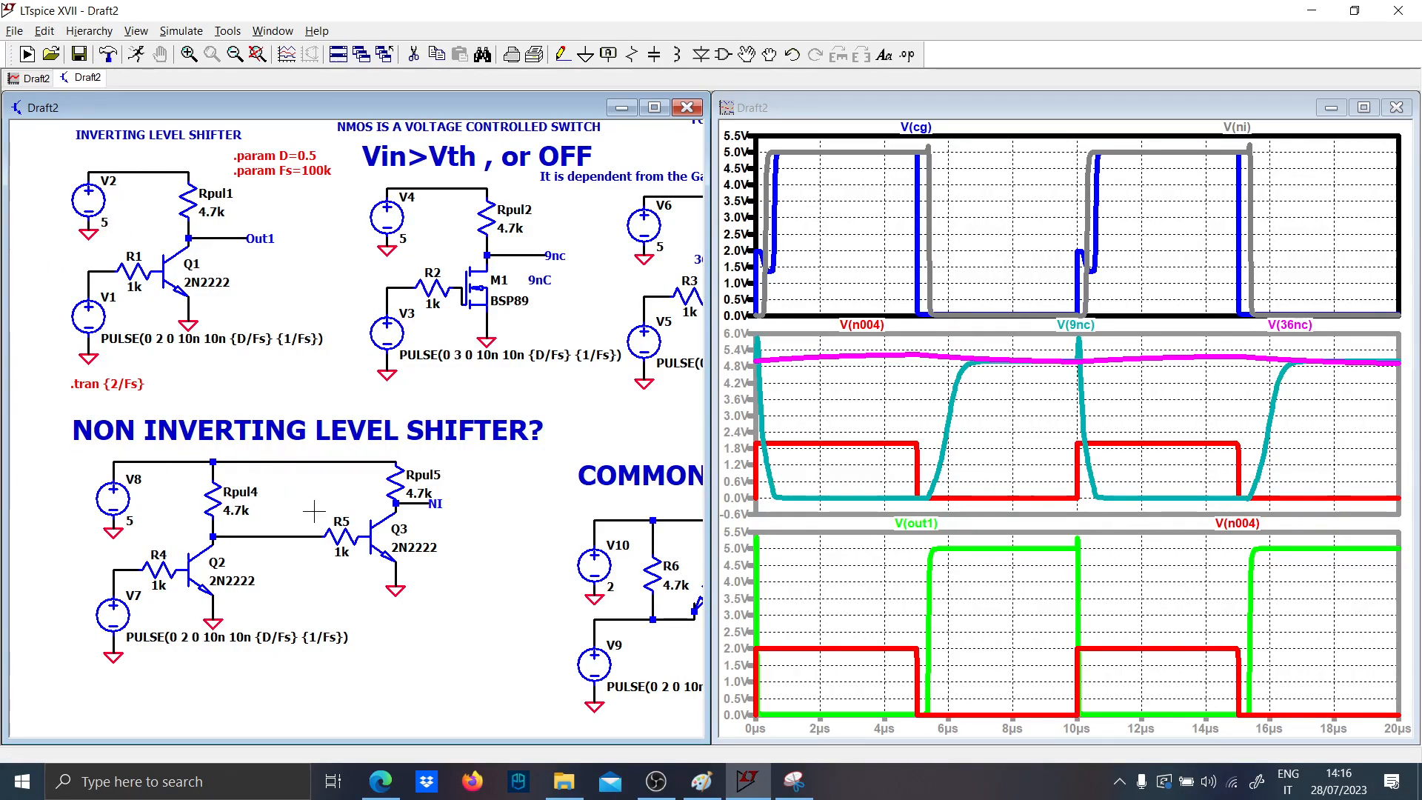
{"action": "left_click", "coordinate": [988, 300]}
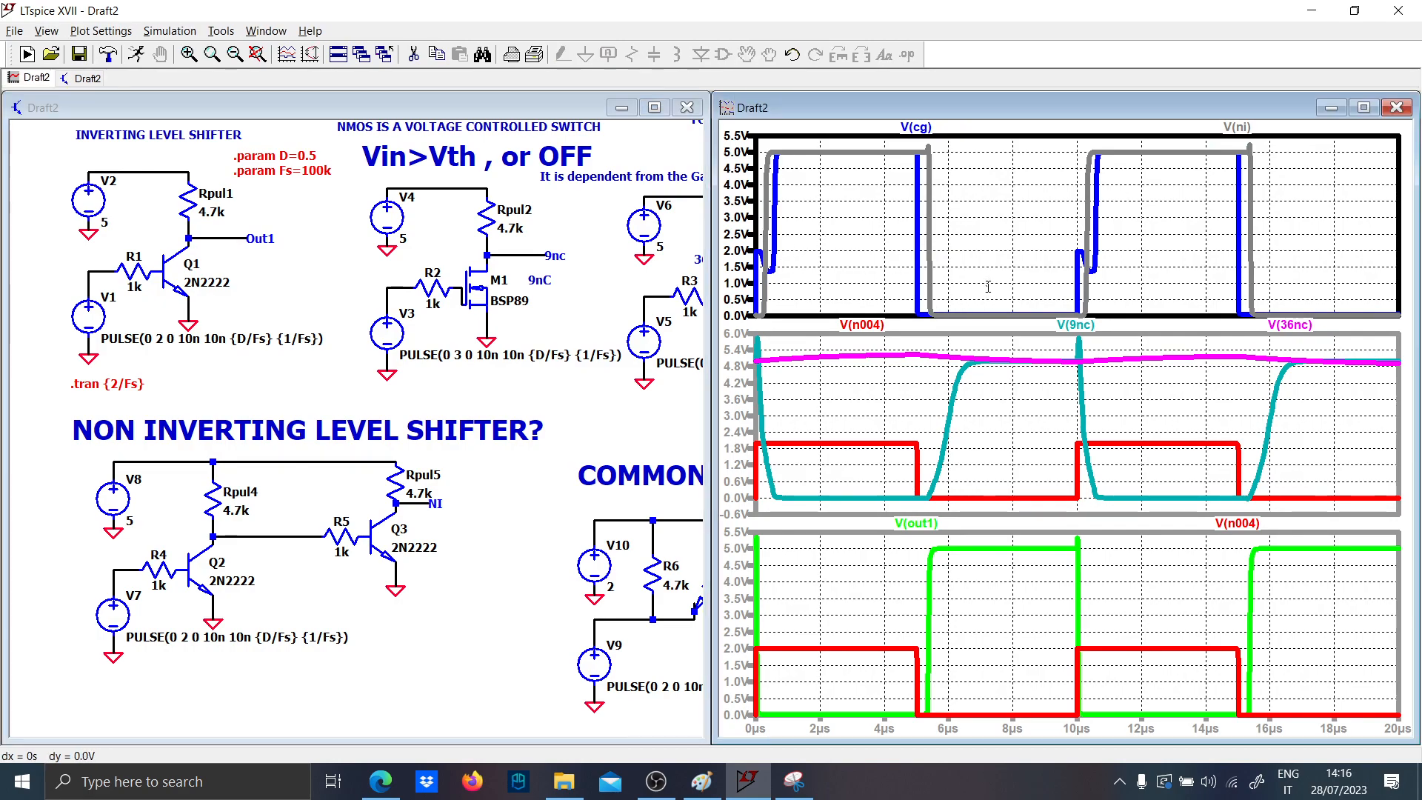
{"action": "left_click", "coordinate": [132, 548]}
{"action": "left_click", "coordinate": [115, 571]}
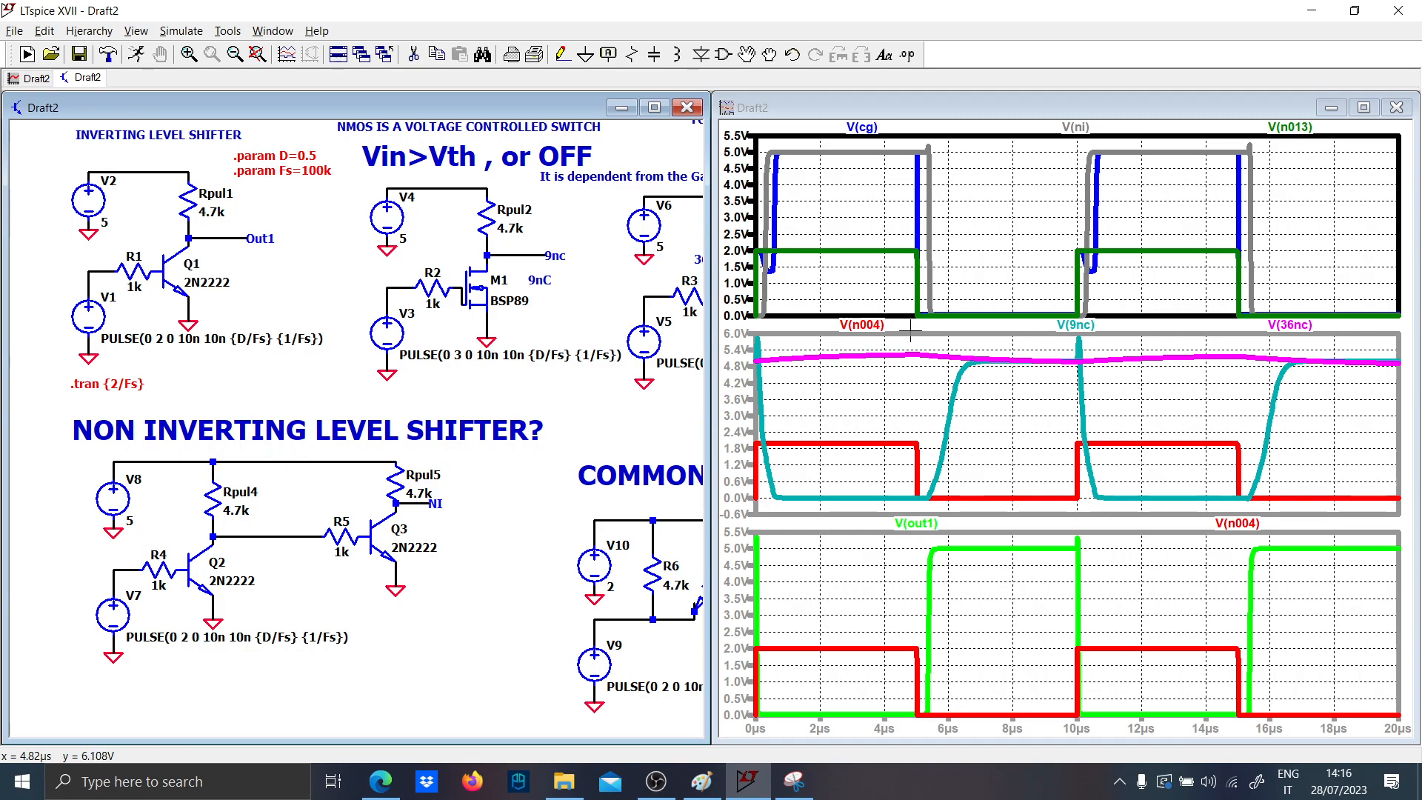
{"action": "left_click_drag", "start_coordinate": [946, 320], "coordinate": [746, 127]}
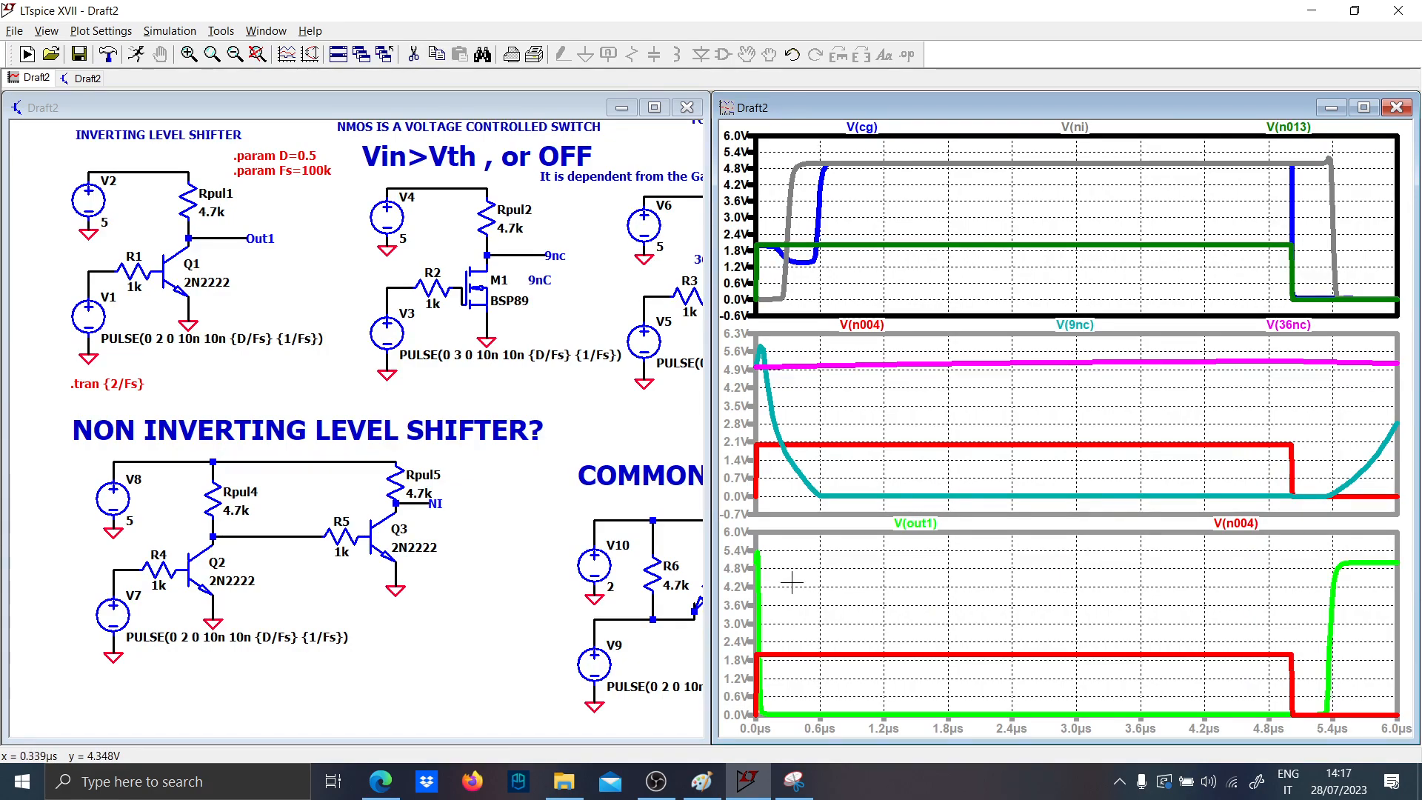
- Switch to Paint and enlarge the drawing canvas to 2192 × 6568 px
{"action": "left_click", "coordinate": [701, 782]}
{"action": "scroll", "coordinate": [401, 348], "scroll_direction": "up", "scroll_amount": 3}
{"action": "scroll", "coordinate": [403, 353], "scroll_direction": "down", "scroll_amount": 3}
{"action": "mouse_move", "coordinate": [435, 733]}
{"action": "left_mouse_down"}
{"action": "mouse_move", "coordinate": [435, 750]}
{"action": "mouse_move", "coordinate": [1015, 751]}
{"action": "left_mouse_up"}
{"action": "scroll", "coordinate": [303, 431], "scroll_direction": "down", "scroll_amount": 5}
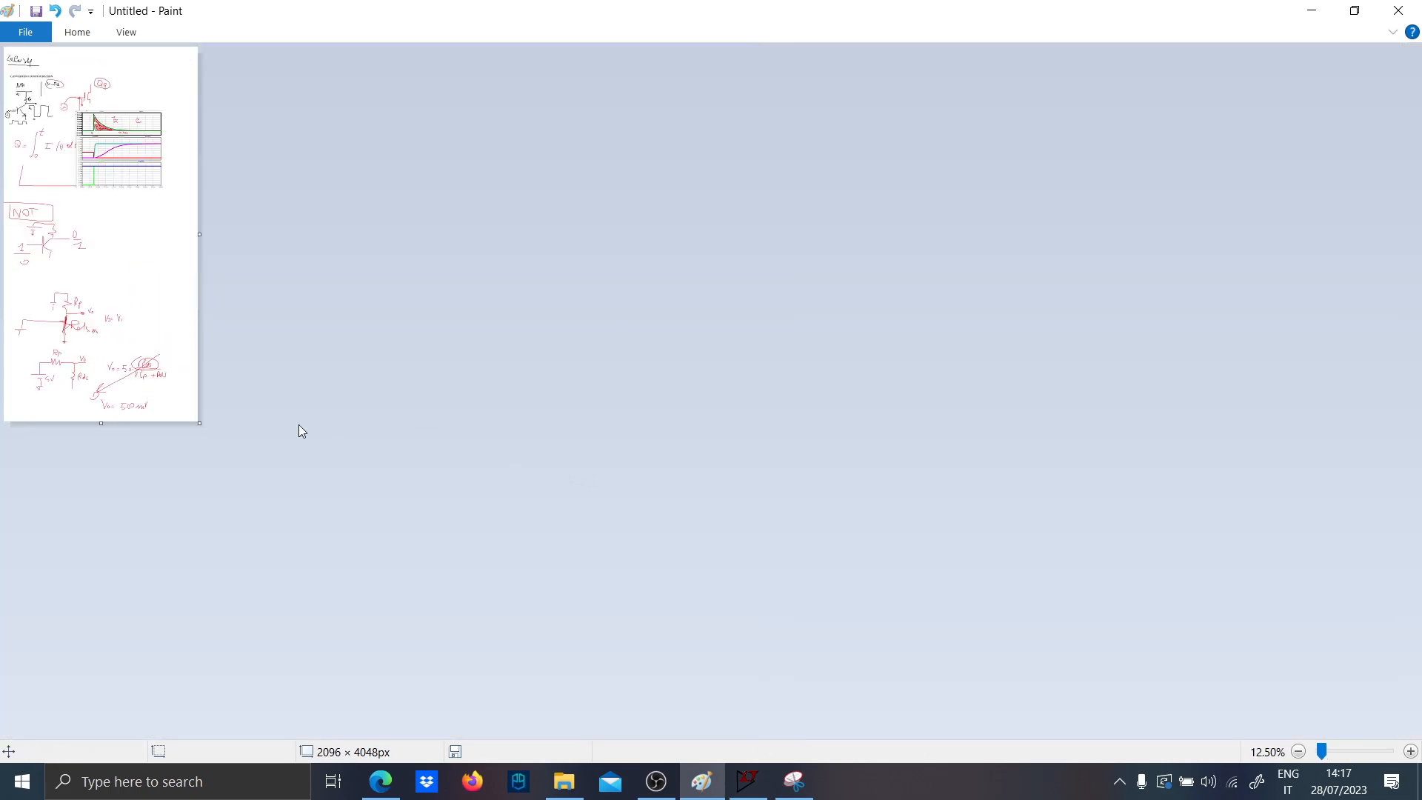
{"action": "left_click_drag", "start_coordinate": [207, 435], "coordinate": [206, 656]}
- Below the existing sketches, draw a pulse source driving an NPN transistor's base through resistor R with capacitor C in parallel
{"action": "scroll", "coordinate": [152, 518], "scroll_direction": "up", "scroll_amount": 5}
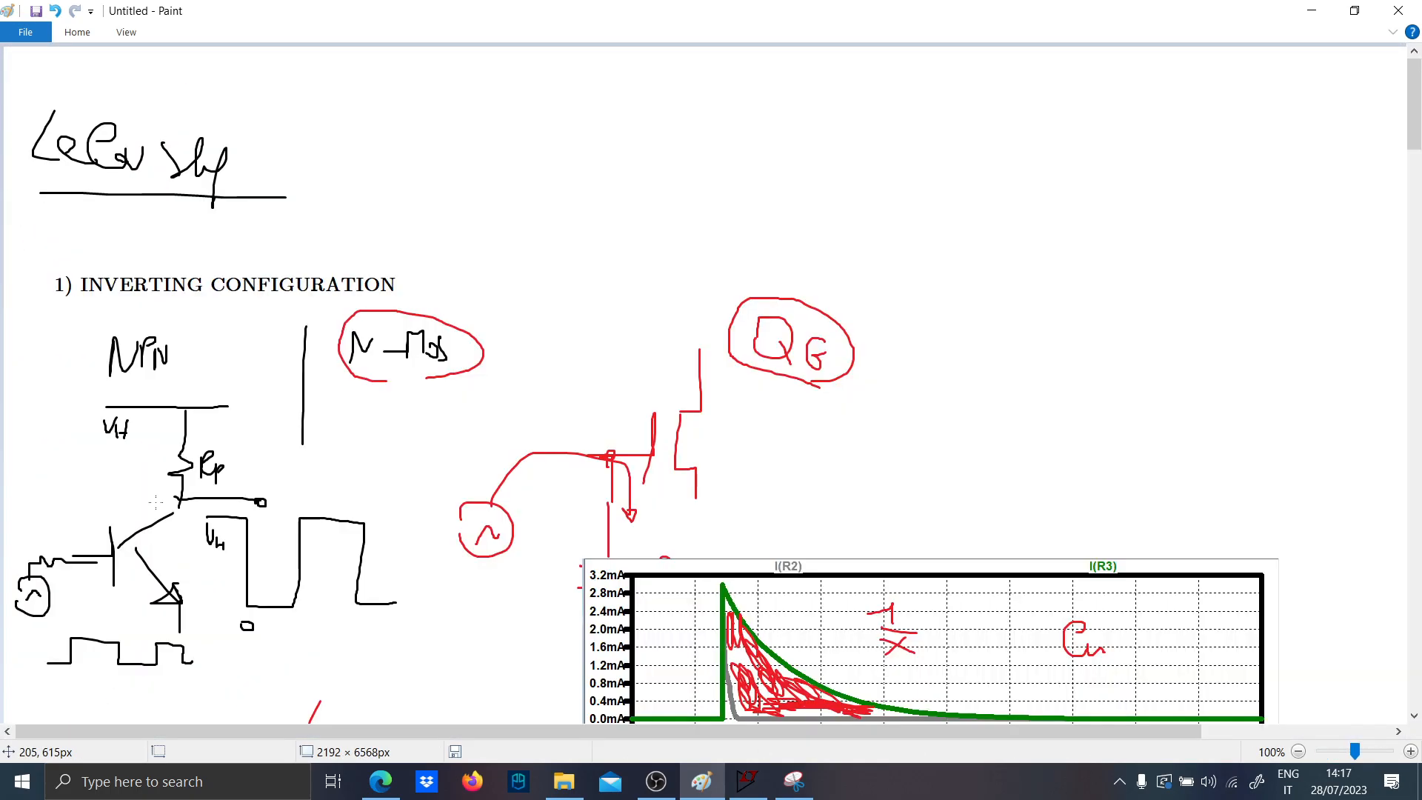
{"action": "scroll", "coordinate": [171, 430], "scroll_direction": "down", "scroll_amount": 20}
{"action": "scroll", "coordinate": [172, 431], "scroll_direction": "down", "scroll_amount": 10}
{"action": "mouse_move", "coordinate": [19, 77]}
{"action": "left_mouse_down"}
{"action": "mouse_move", "coordinate": [537, 117]}
{"action": "mouse_move", "coordinate": [1406, 149]}
{"action": "left_mouse_up"}
{"action": "scroll", "coordinate": [205, 304], "scroll_direction": "down", "scroll_amount": 3}
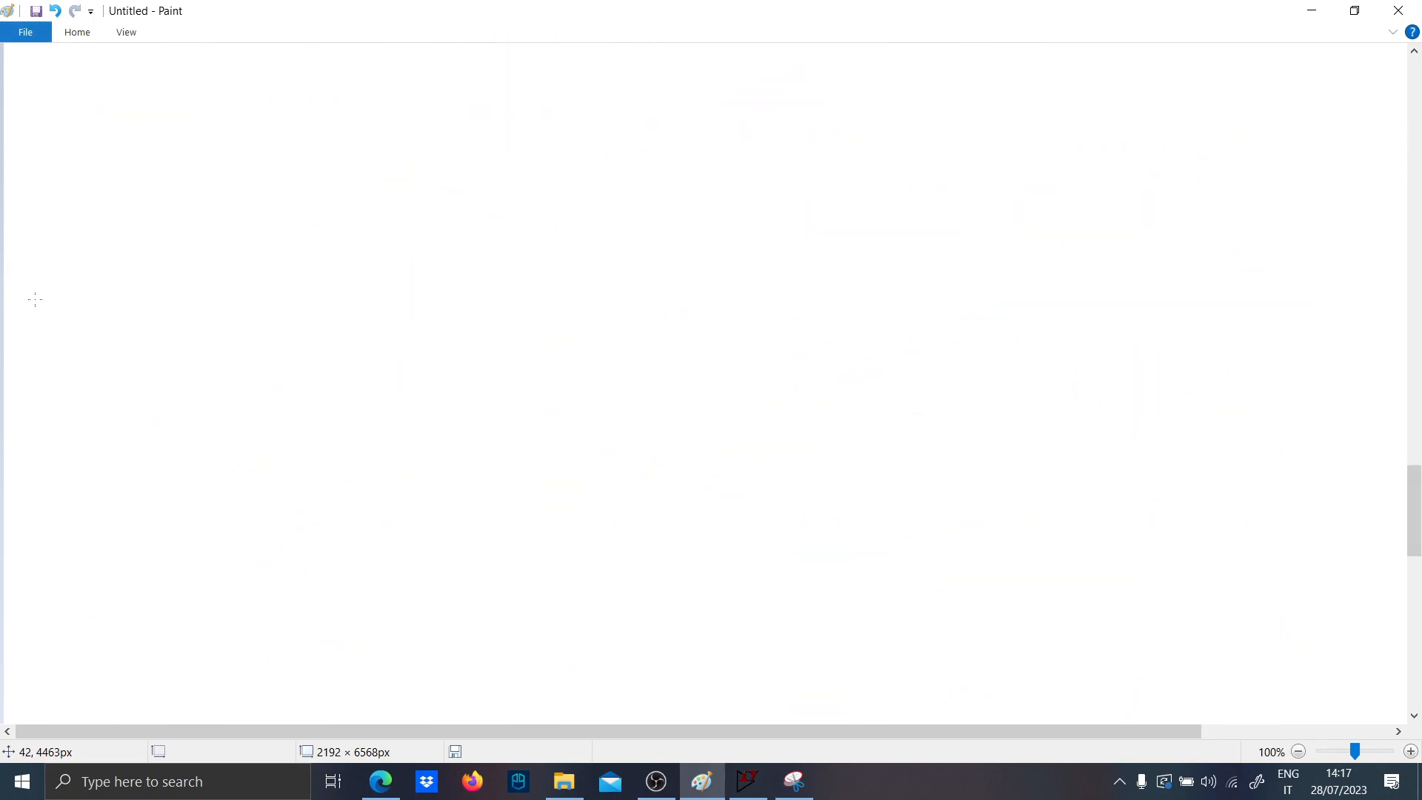
{"action": "left_click_drag", "start_coordinate": [134, 442], "coordinate": [68, 432]}
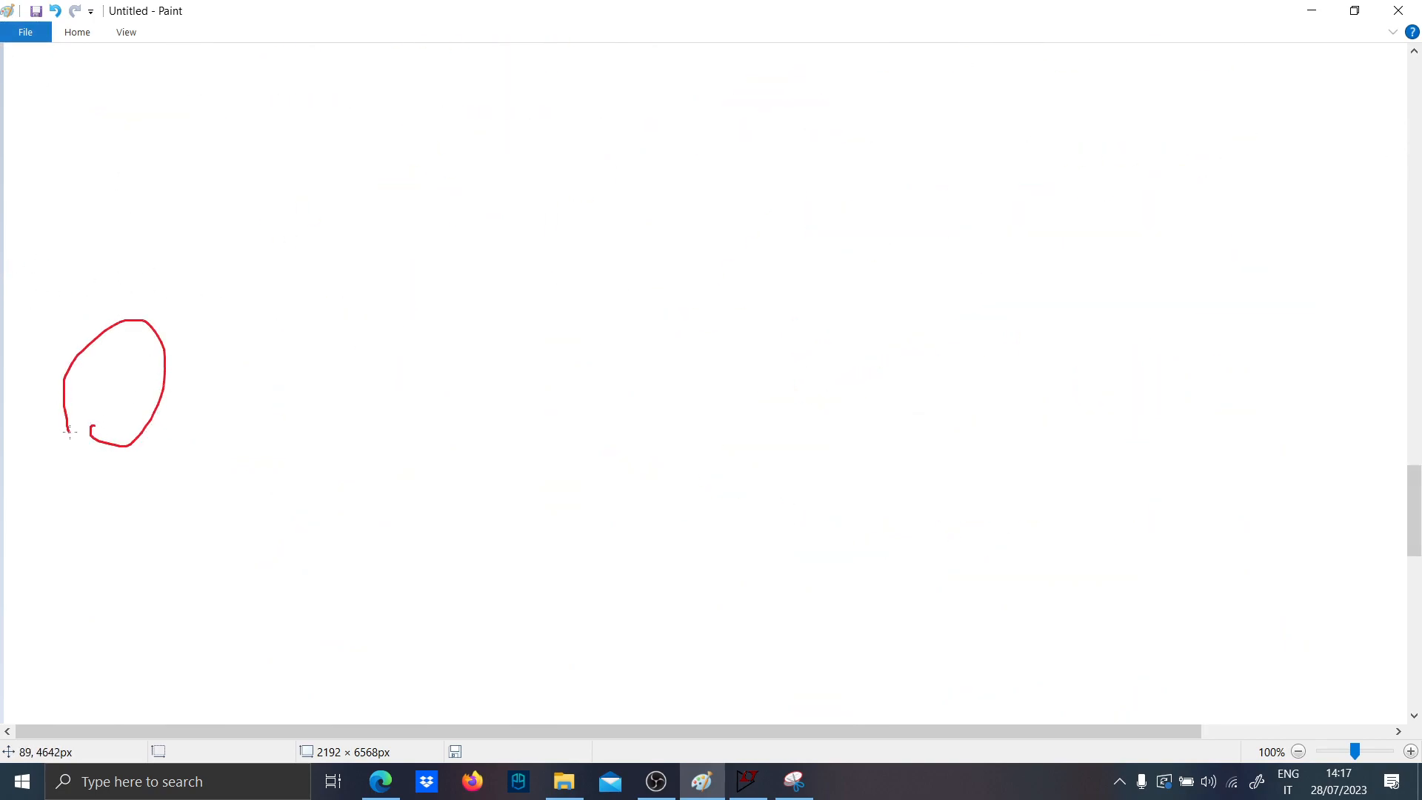
{"action": "left_click_drag", "start_coordinate": [140, 268], "coordinate": [482, 299]}
{"action": "mouse_move", "coordinate": [246, 282]}
{"action": "left_mouse_down"}
{"action": "mouse_move", "coordinate": [233, 406]}
{"action": "mouse_move", "coordinate": [298, 427]}
{"action": "mouse_move", "coordinate": [471, 307]}
{"action": "mouse_move", "coordinate": [601, 315]}
{"action": "mouse_move", "coordinate": [593, 369]}
{"action": "mouse_move", "coordinate": [686, 284]}
{"action": "left_mouse_up"}
{"action": "left_click_drag", "start_coordinate": [616, 324], "coordinate": [728, 402]}
- Complete the transistor sketch with pull-up resistor Rp on the collector, a 5V supply and a grounded emitter
{"action": "left_click_drag", "start_coordinate": [680, 285], "coordinate": [744, 183]}
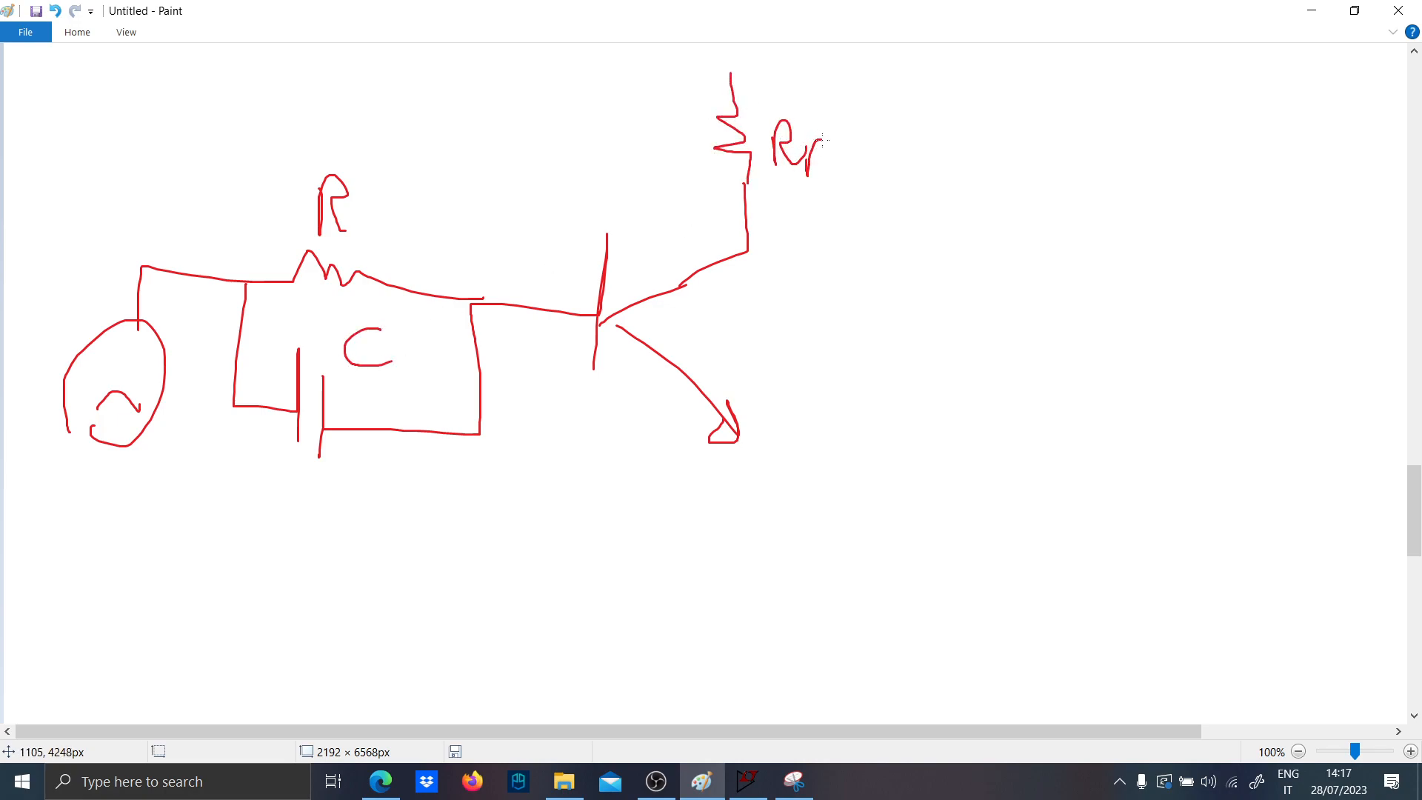
{"action": "mouse_move", "coordinate": [731, 74]}
{"action": "left_mouse_down"}
{"action": "mouse_move", "coordinate": [533, 78]}
{"action": "mouse_move", "coordinate": [588, 112]}
{"action": "left_mouse_up"}
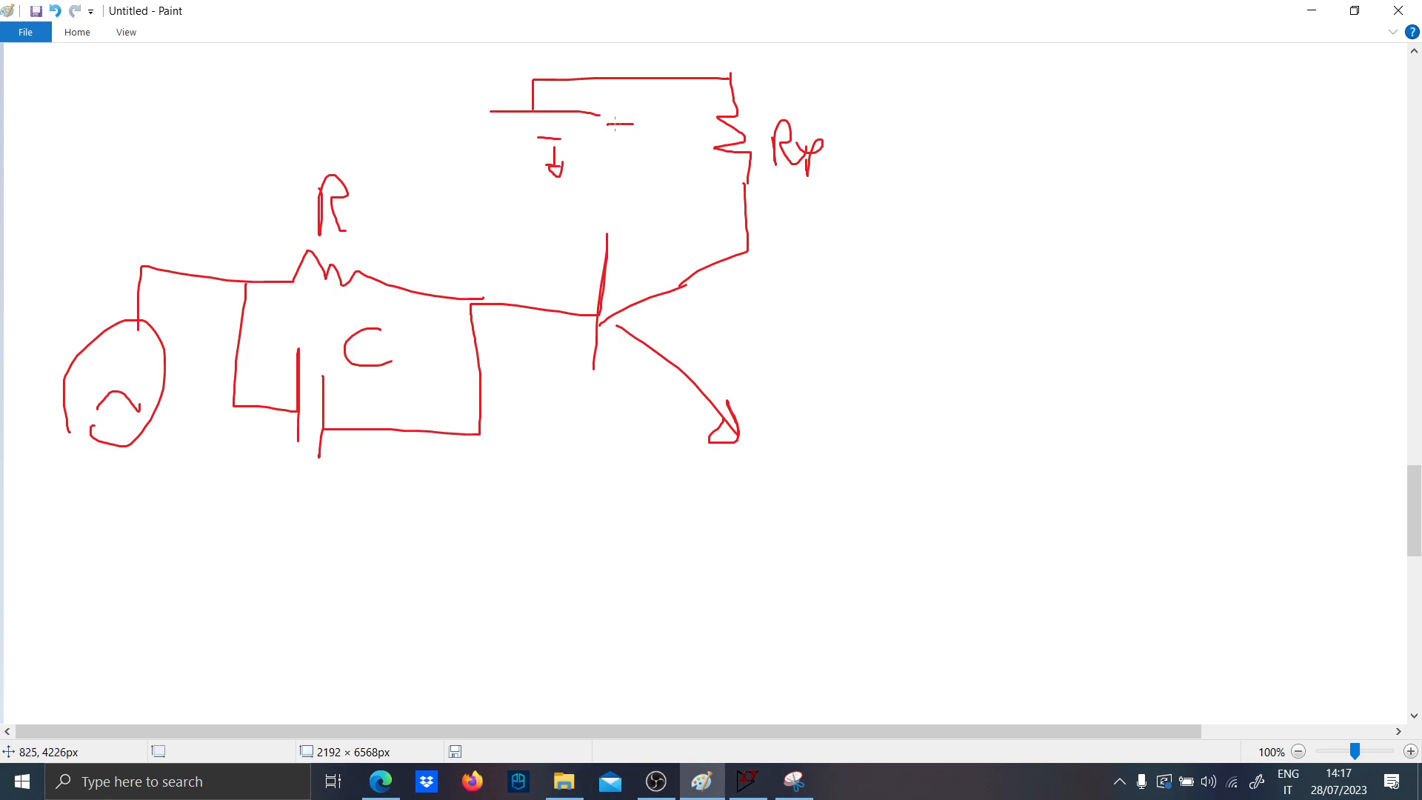
{"action": "mouse_move", "coordinate": [742, 459]}
{"action": "left_mouse_down"}
{"action": "mouse_move", "coordinate": [694, 597]}
{"action": "mouse_move", "coordinate": [726, 632]}
{"action": "left_mouse_up"}
- Circle capacitor C and annotate case 1) with a rising edge and the circled note VC → VIN − VBE
{"action": "mouse_move", "coordinate": [402, 317]}
{"action": "left_mouse_down"}
{"action": "mouse_move", "coordinate": [291, 308]}
{"action": "mouse_move", "coordinate": [429, 474]}
{"action": "mouse_move", "coordinate": [372, 323]}
{"action": "left_mouse_up"}
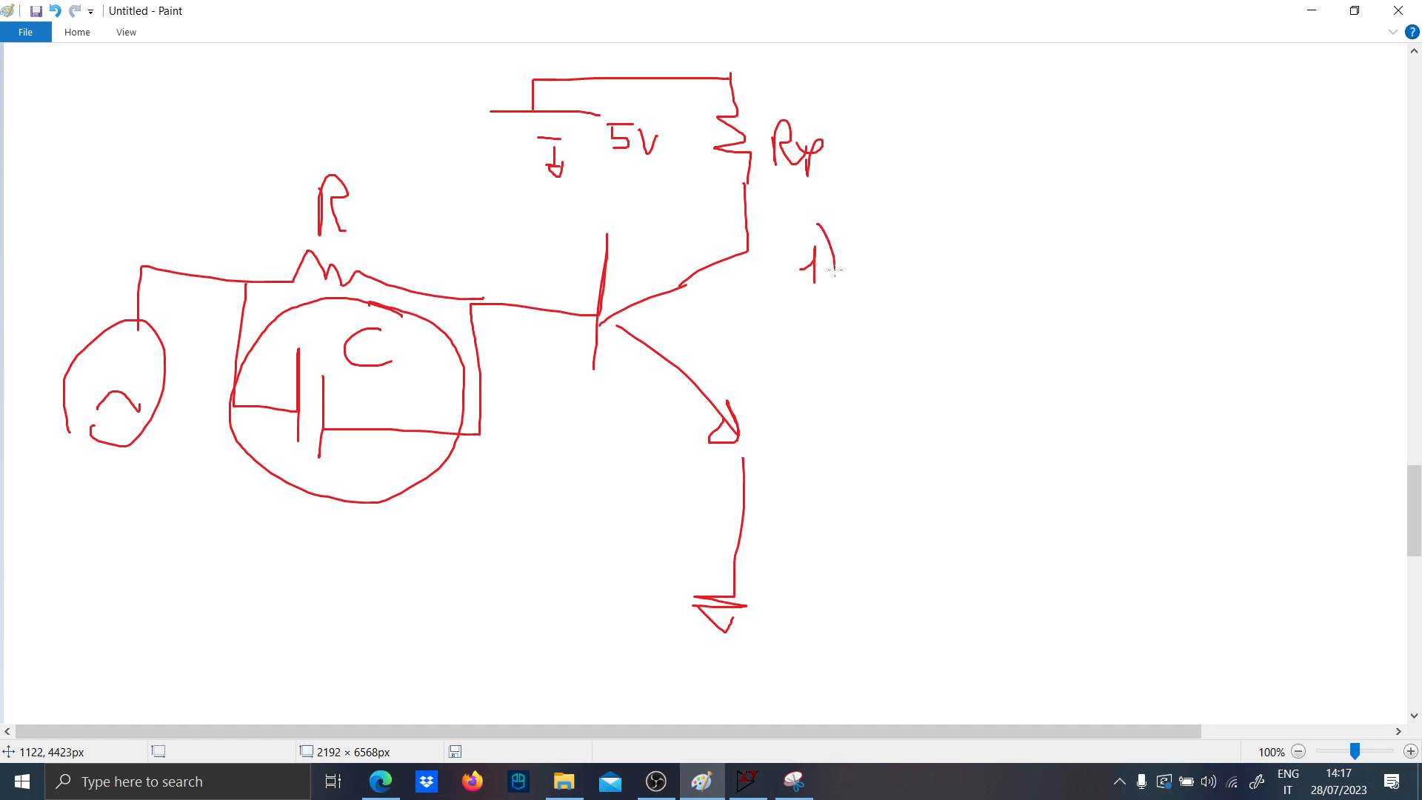
{"action": "mouse_move", "coordinate": [917, 342]}
{"action": "left_mouse_down"}
{"action": "mouse_move", "coordinate": [937, 160]}
{"action": "mouse_move", "coordinate": [1019, 156]}
{"action": "left_mouse_up"}
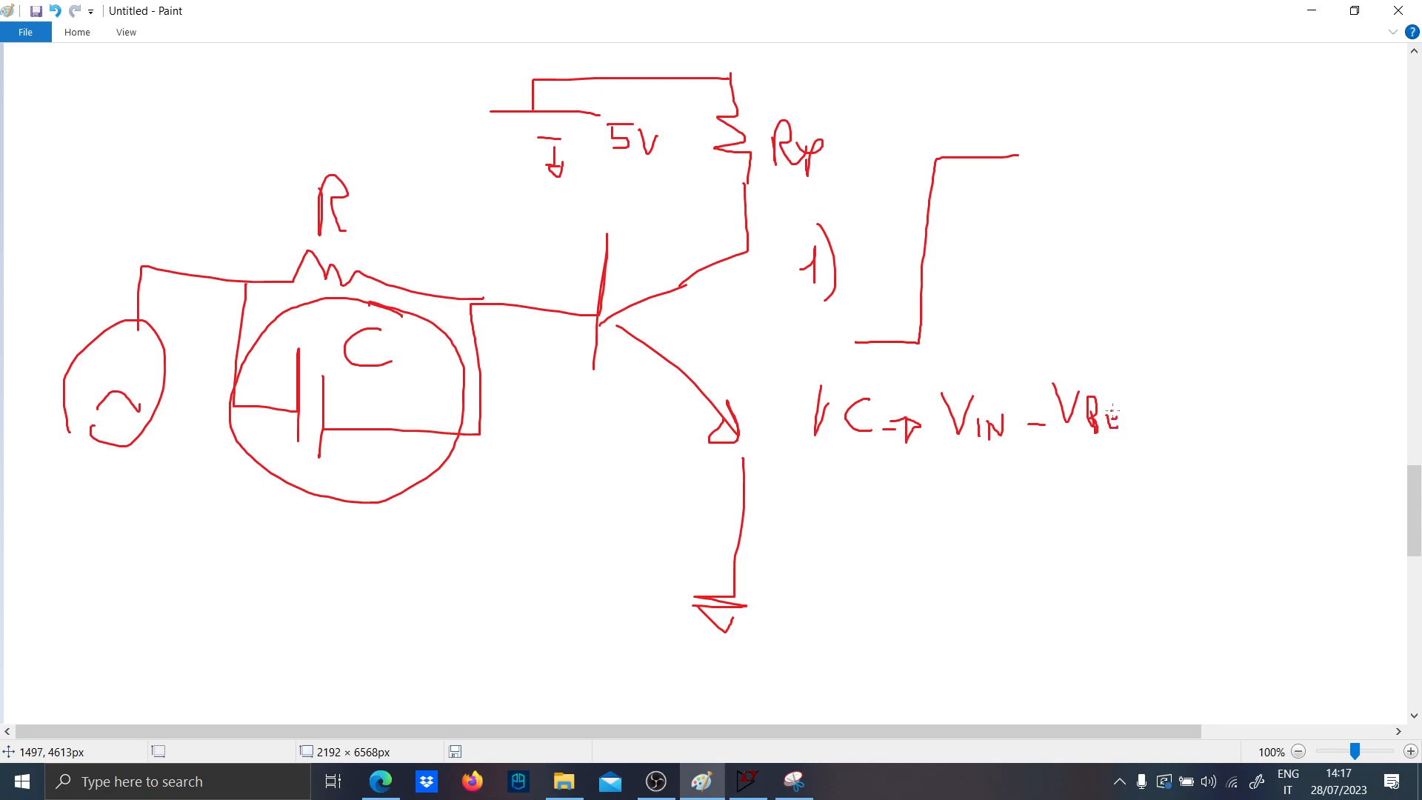
{"action": "mouse_move", "coordinate": [1100, 455]}
{"action": "left_mouse_down"}
{"action": "mouse_move", "coordinate": [993, 351]}
{"action": "mouse_move", "coordinate": [811, 436]}
{"action": "mouse_move", "coordinate": [1021, 446]}
{"action": "left_mouse_up"}
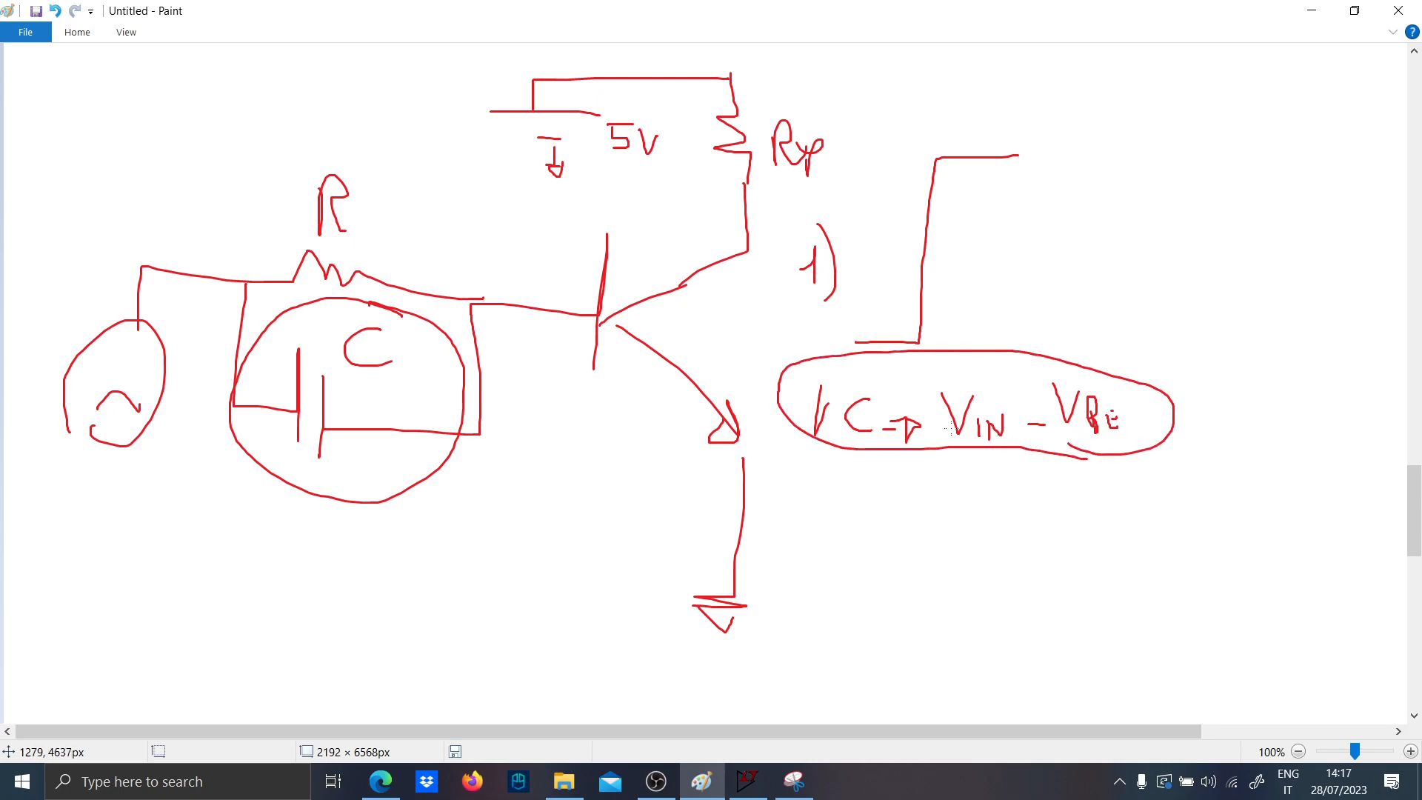
- Ground the source and draw voltage arrows for the base-emitter junction, the input and capacitor C
{"action": "left_click_drag", "start_coordinate": [678, 497], "coordinate": [549, 381]}
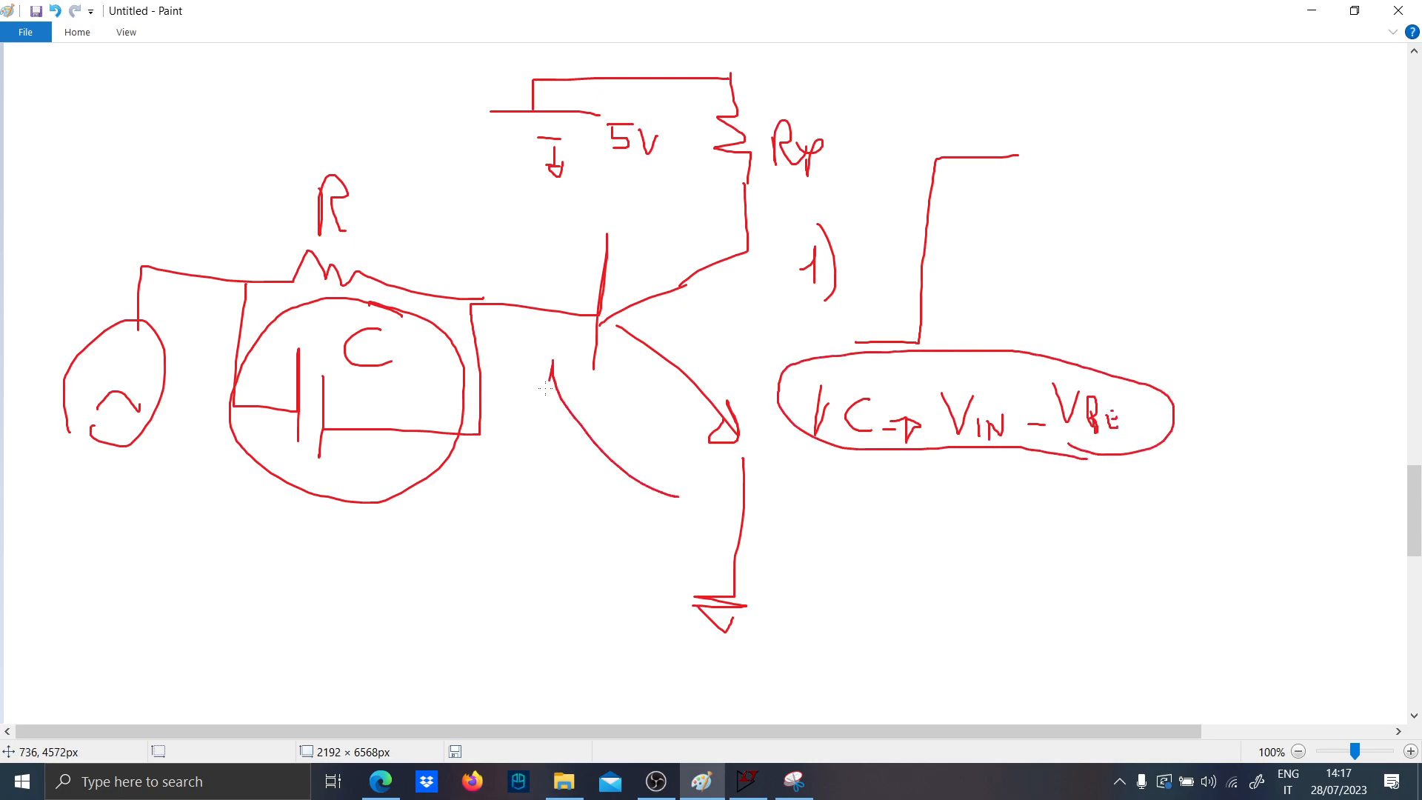
{"action": "mouse_move", "coordinate": [108, 465]}
{"action": "left_mouse_down"}
{"action": "mouse_move", "coordinate": [128, 585]}
{"action": "mouse_move", "coordinate": [147, 593]}
{"action": "mouse_move", "coordinate": [151, 574]}
{"action": "left_mouse_up"}
{"action": "mouse_move", "coordinate": [168, 533]}
{"action": "left_mouse_down"}
{"action": "mouse_move", "coordinate": [194, 455]}
{"action": "mouse_move", "coordinate": [204, 306]}
{"action": "left_mouse_up"}
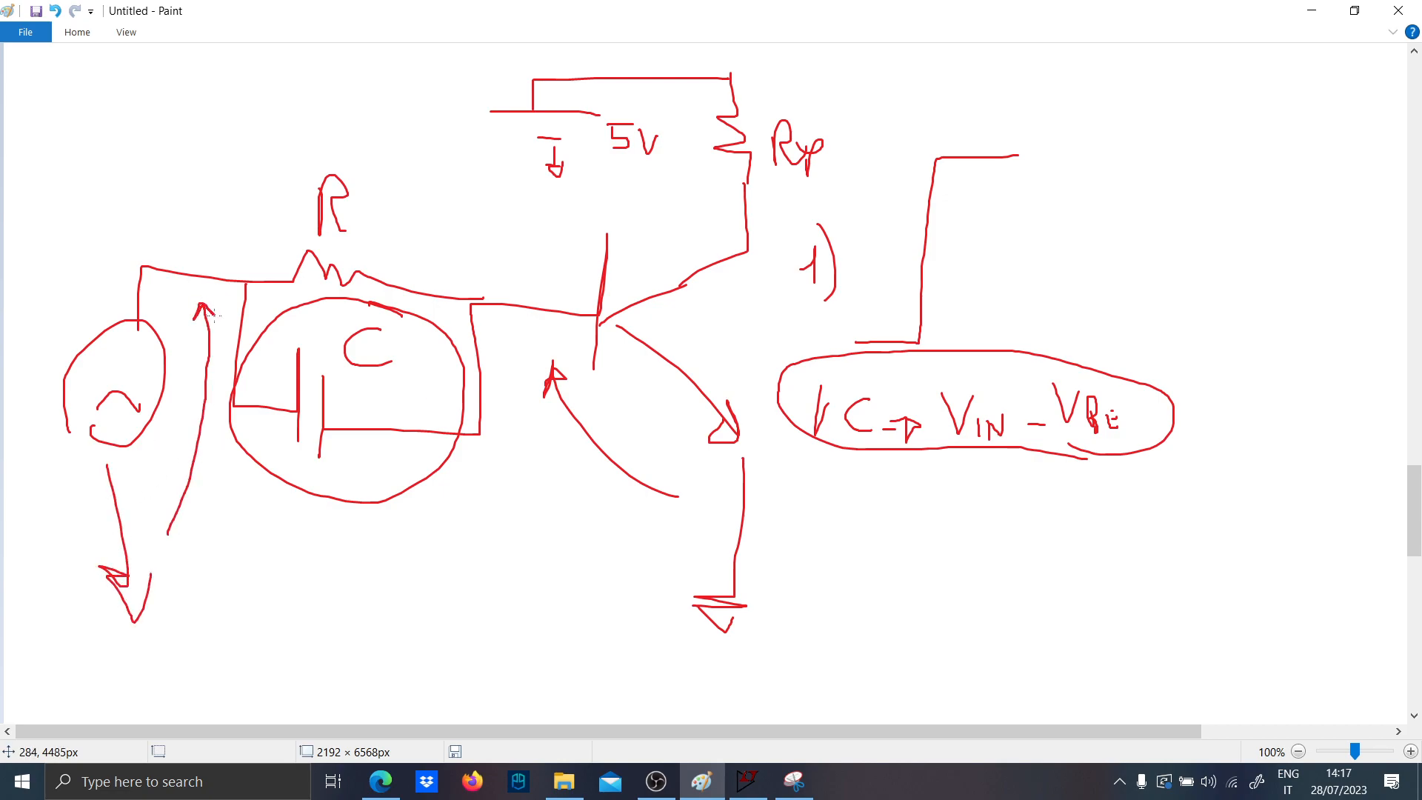
{"action": "mouse_move", "coordinate": [506, 491]}
{"action": "left_mouse_down"}
{"action": "mouse_move", "coordinate": [326, 520]}
{"action": "mouse_move", "coordinate": [257, 485]}
{"action": "left_mouse_up"}
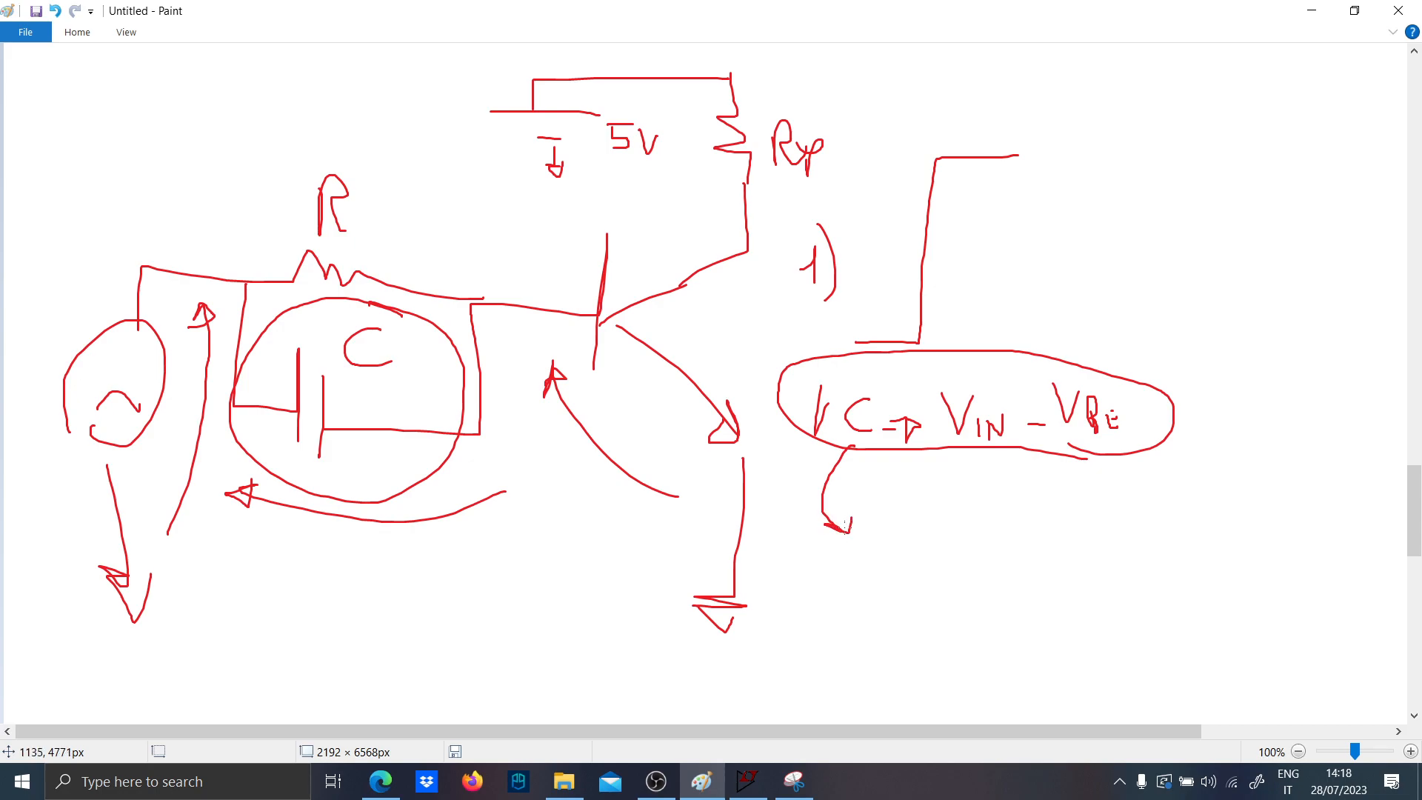
- Sketch a narrow spike with a pointing arrow below the VC note and label capacitor C as 1nF
{"action": "left_click_drag", "start_coordinate": [903, 640], "coordinate": [928, 650]}
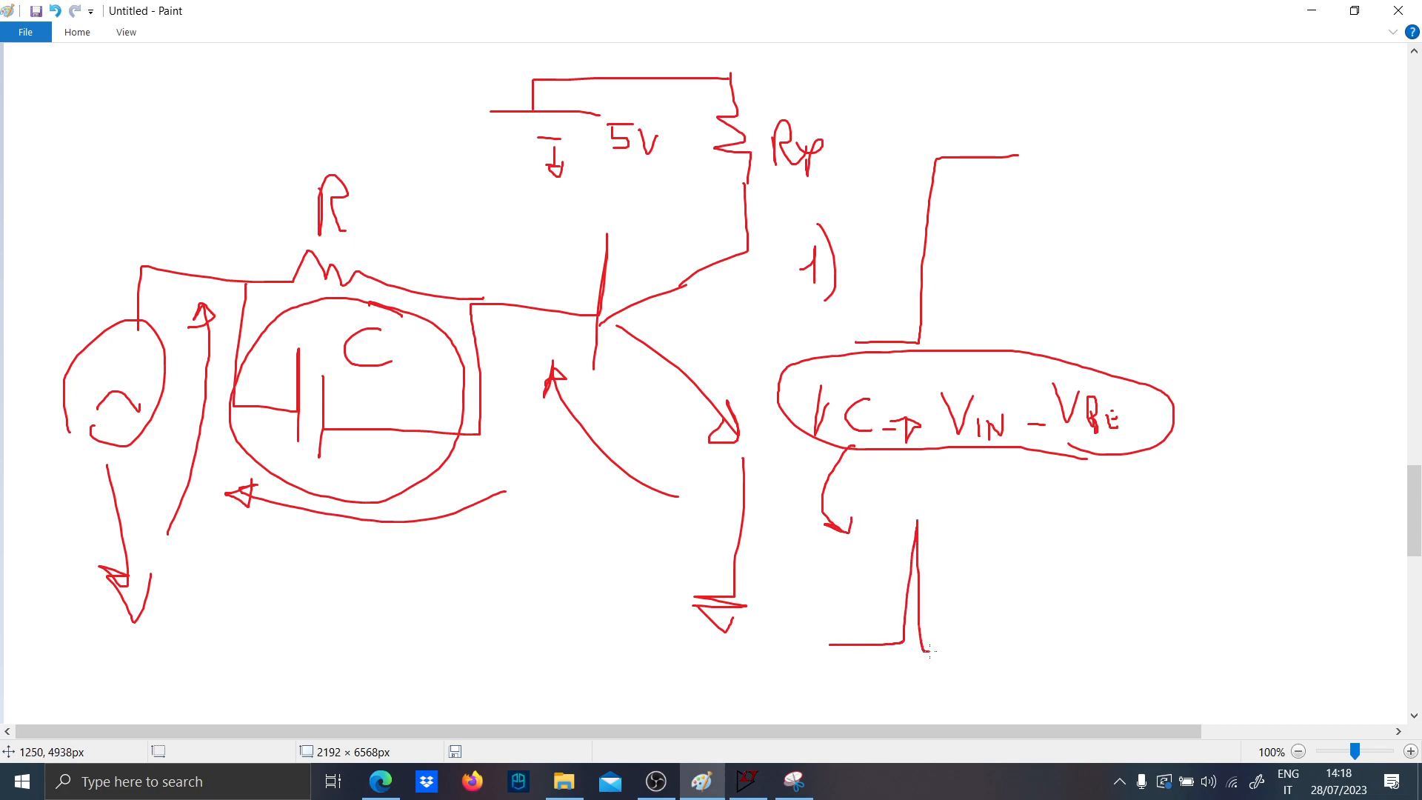
{"action": "left_click_drag", "start_coordinate": [986, 570], "coordinate": [925, 583]}
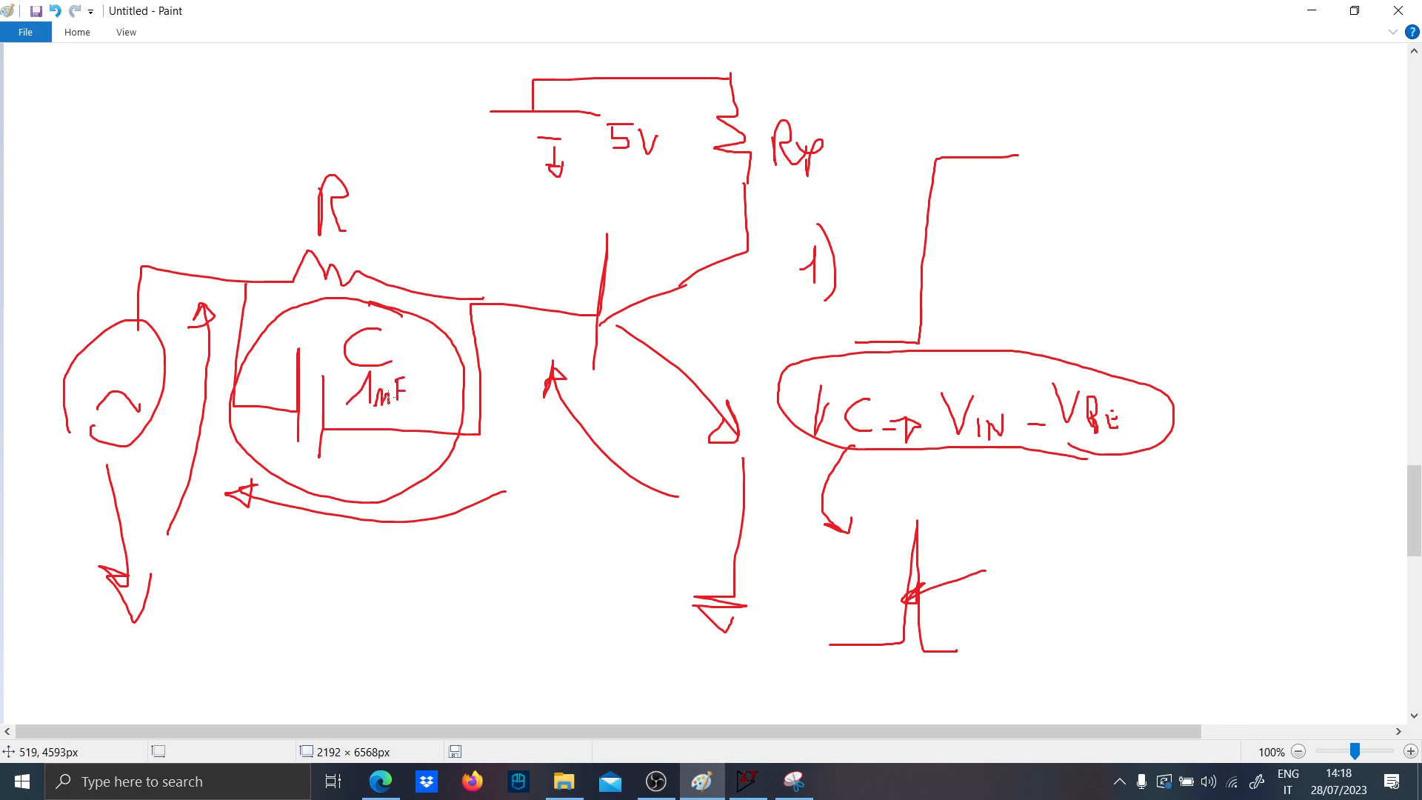
- Switch to LTspice and wire a parallel branch around R1 from V1's output to Q1's base
{"action": "left_click", "coordinate": [750, 783]}
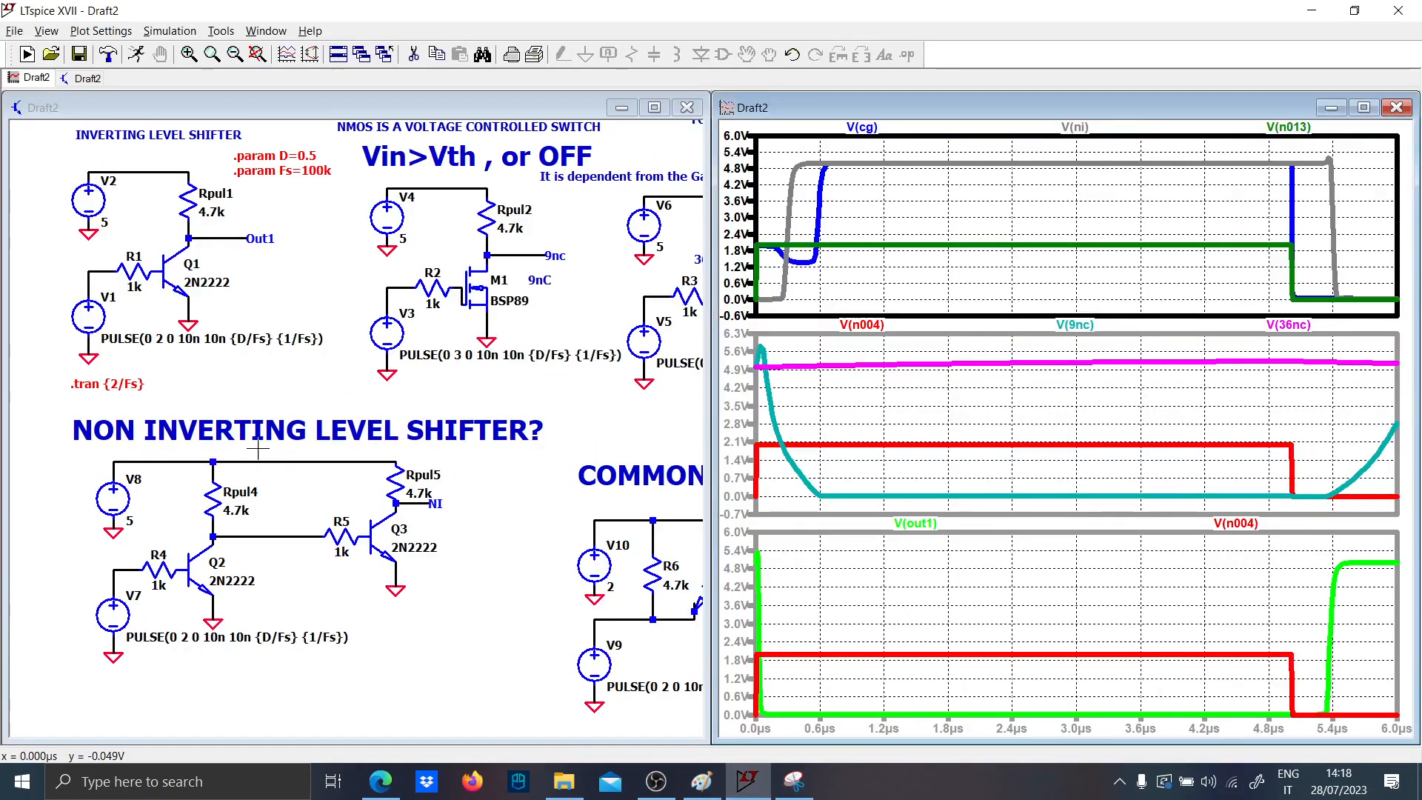
{"action": "left_click_drag", "start_coordinate": [200, 353], "coordinate": [467, 411]}
{"action": "scroll", "coordinate": [466, 411], "scroll_direction": "up", "scroll_amount": 4}
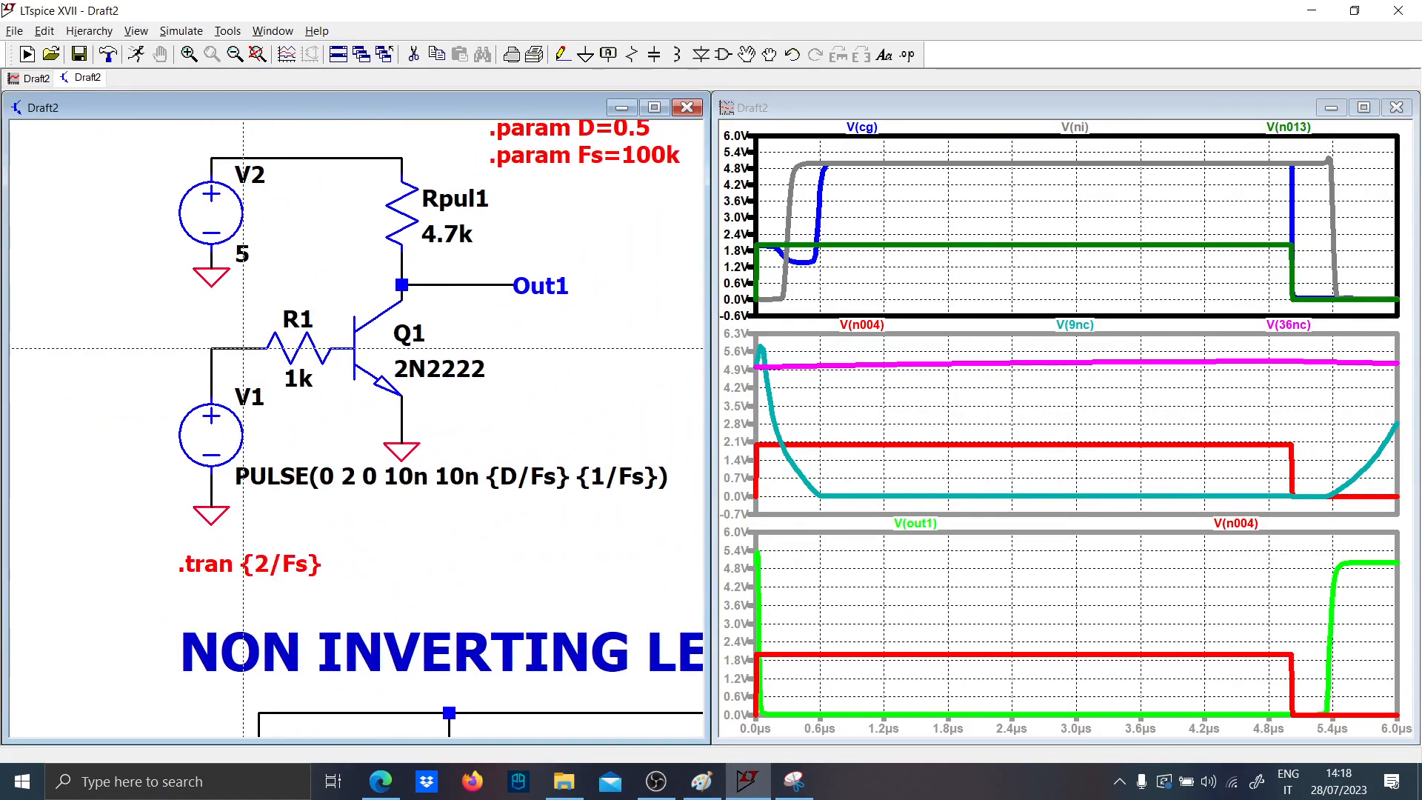
{"action": "left_click", "coordinate": [243, 347]}
{"action": "left_click", "coordinate": [243, 268]}
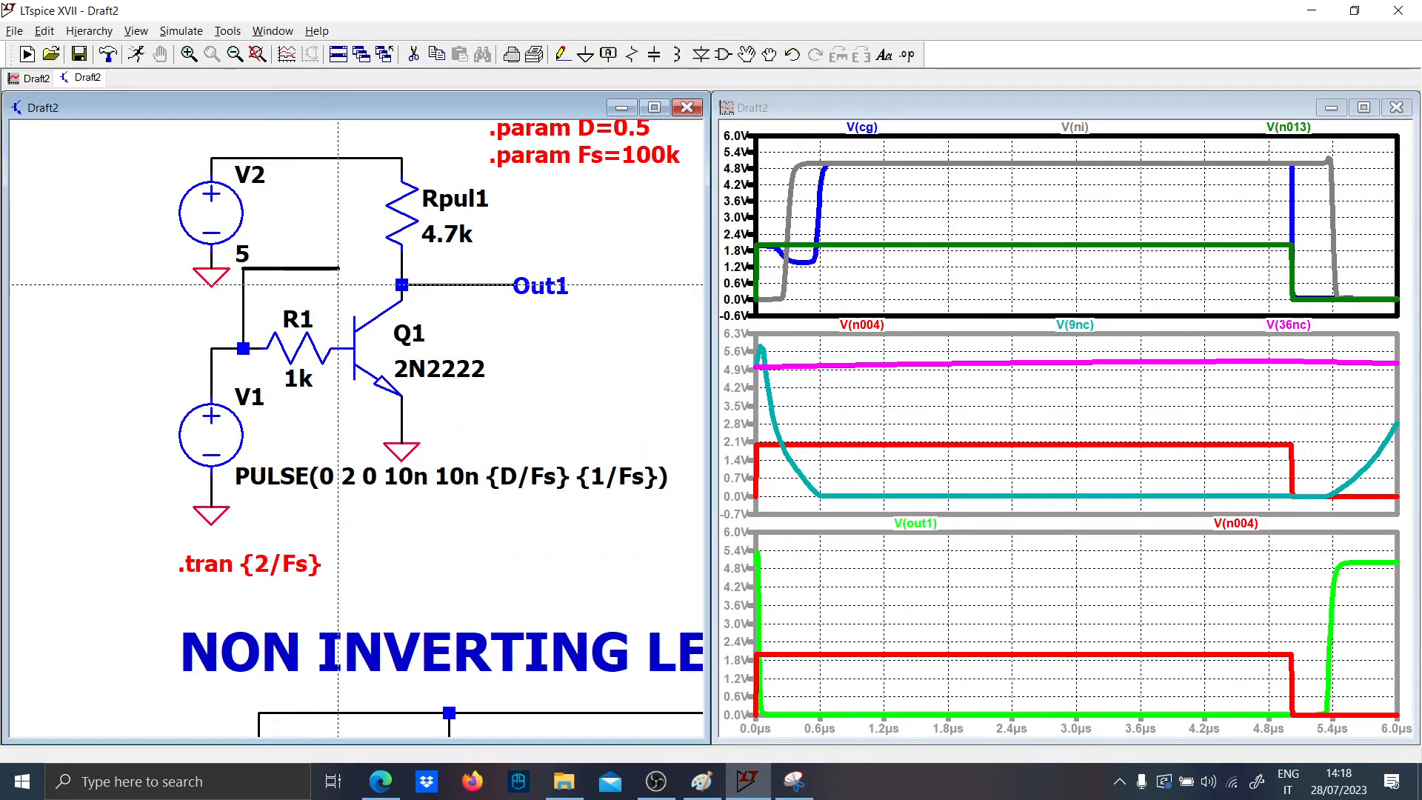
{"action": "left_click", "coordinate": [339, 348]}
- Place a horizontal capacitor in the branch above R1 and set its value to 1n
{"action": "key", "text": "c"}
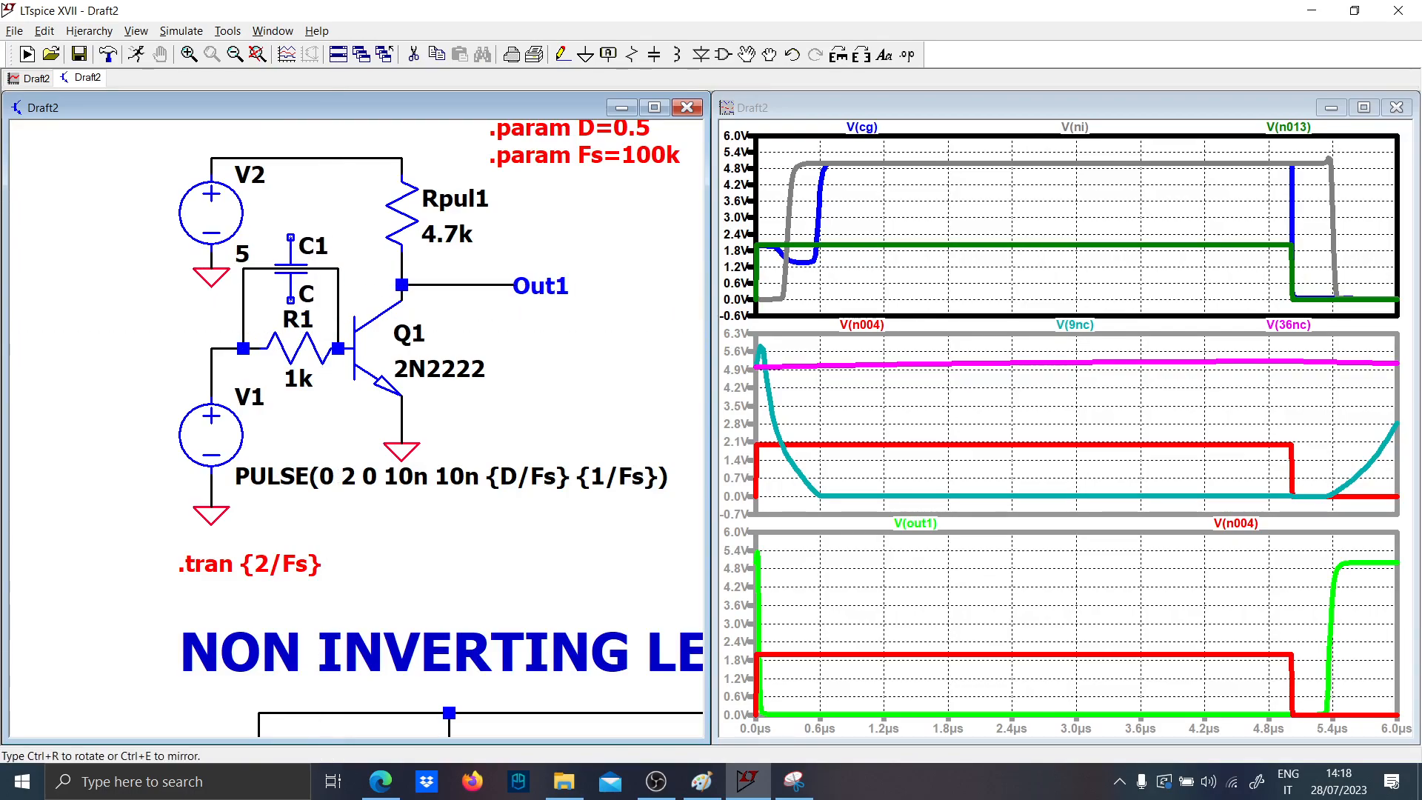
{"action": "key", "text": "ctrl+r"}
{"action": "left_click", "coordinate": [291, 268]}
{"action": "key", "text": "Escape"}
{"action": "right_click", "coordinate": [304, 298]}
{"action": "type", "text": "1n"}
{"action": "key", "text": "Return"}
- Rerun the simulation, examine the waveform edges at about 4–6 µs and restore the full time range
{"action": "left_click", "coordinate": [136, 54]}
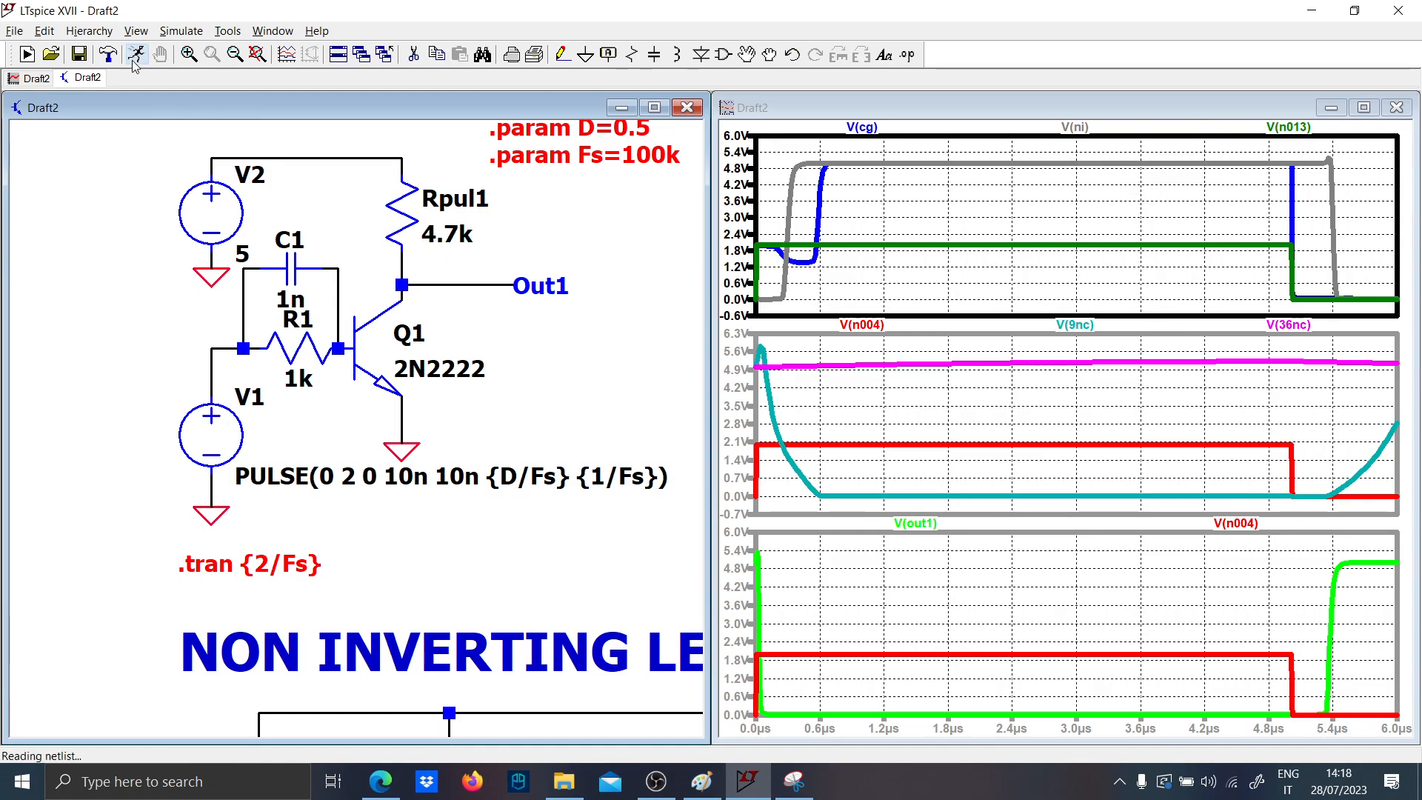
{"action": "left_click_drag", "start_coordinate": [889, 648], "coordinate": [948, 652]}
{"action": "right_click", "coordinate": [1053, 332]}
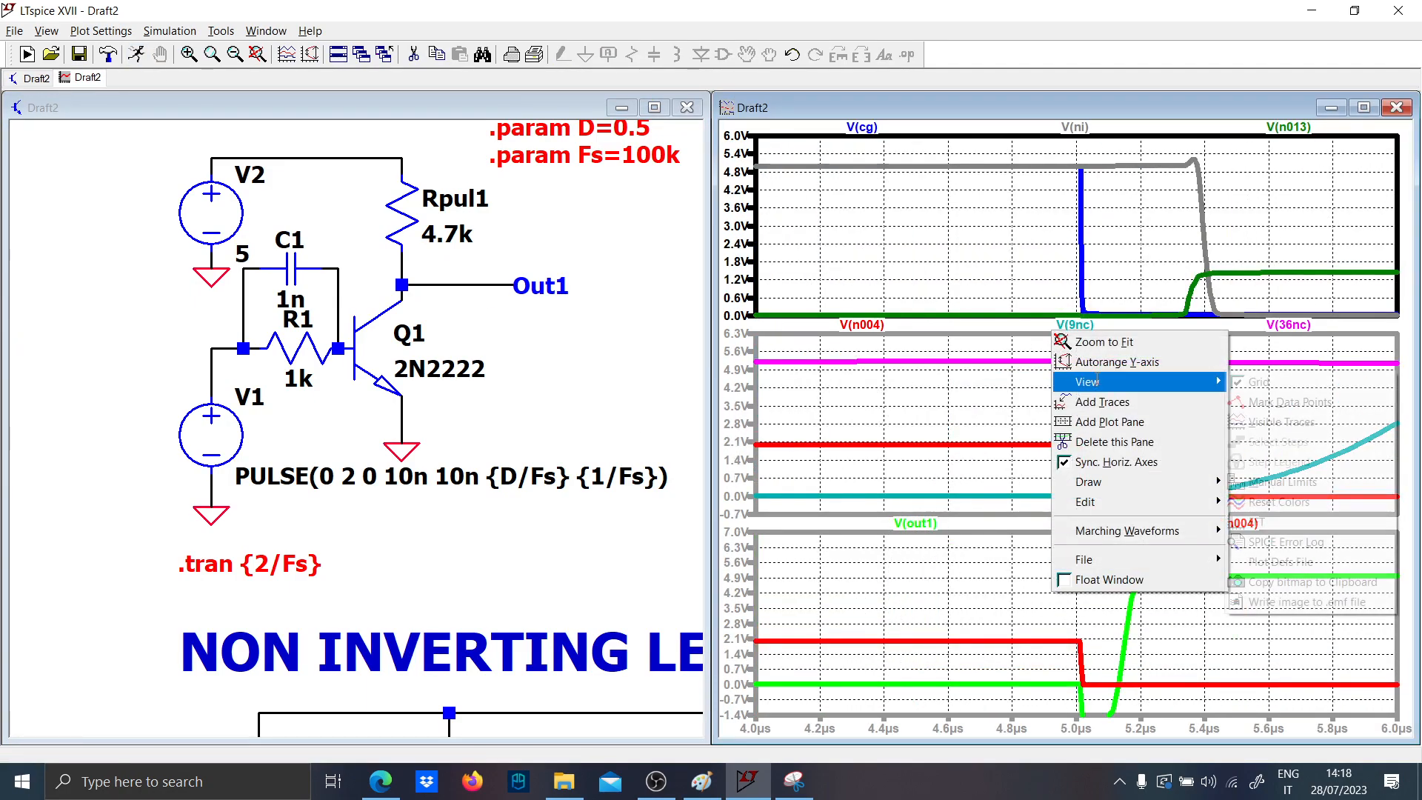
{"action": "left_click", "coordinate": [1099, 343]}
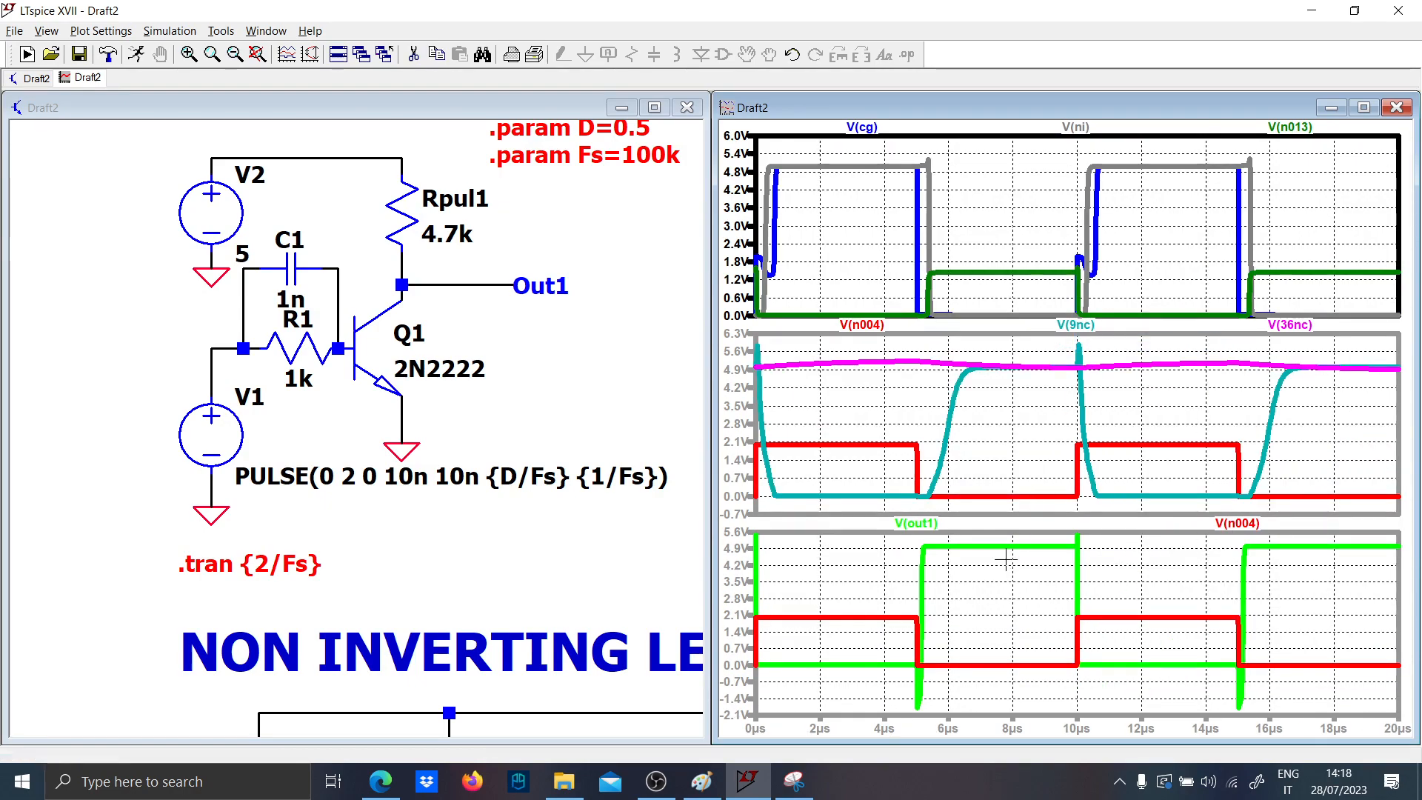
- Delete the wire joining C1 to Q1's base and remove the stray V(n005) trace from the uppermost plot
{"action": "left_click", "coordinate": [337, 297]}
{"action": "key", "text": "Delete"}
{"action": "left_click", "coordinate": [338, 296]}
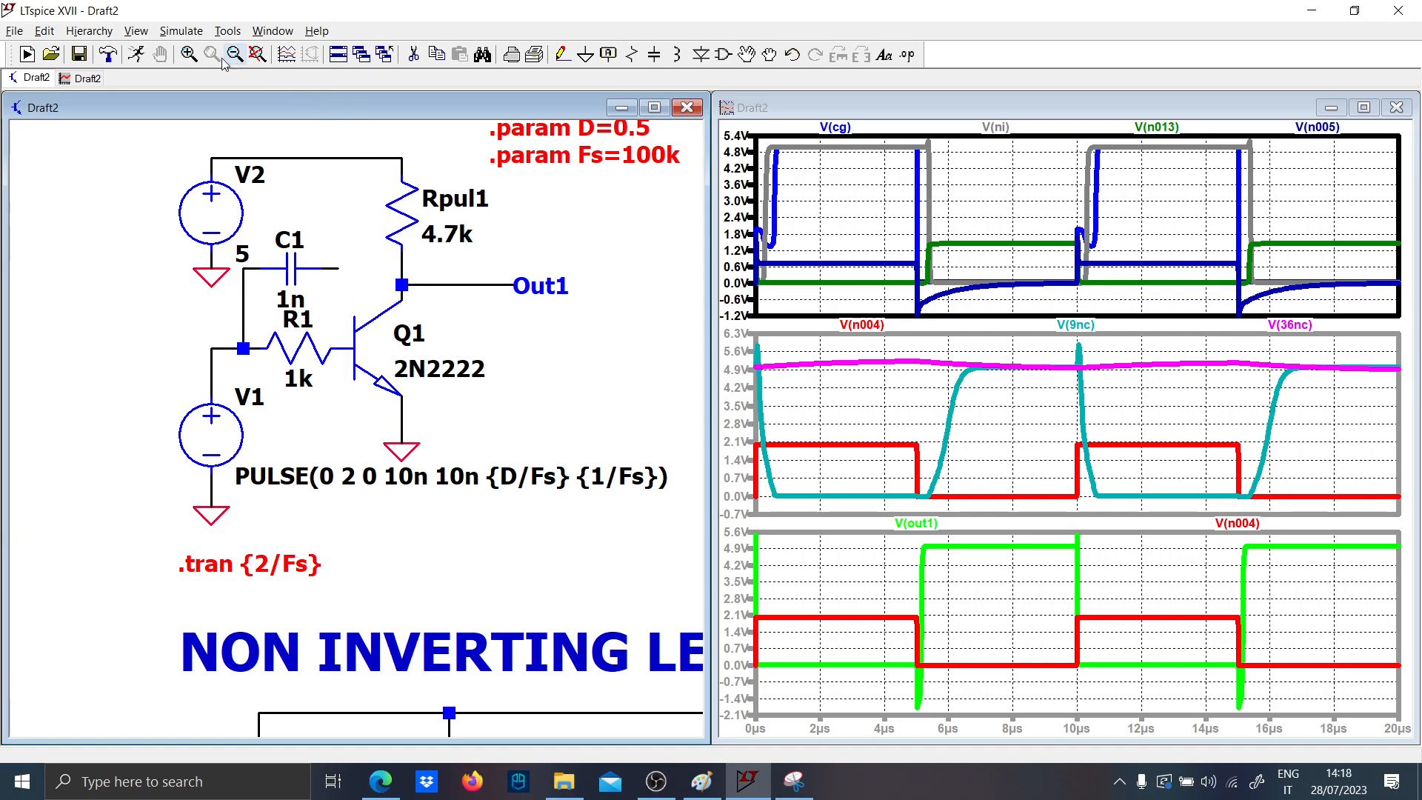
{"action": "right_click", "coordinate": [1310, 126]}
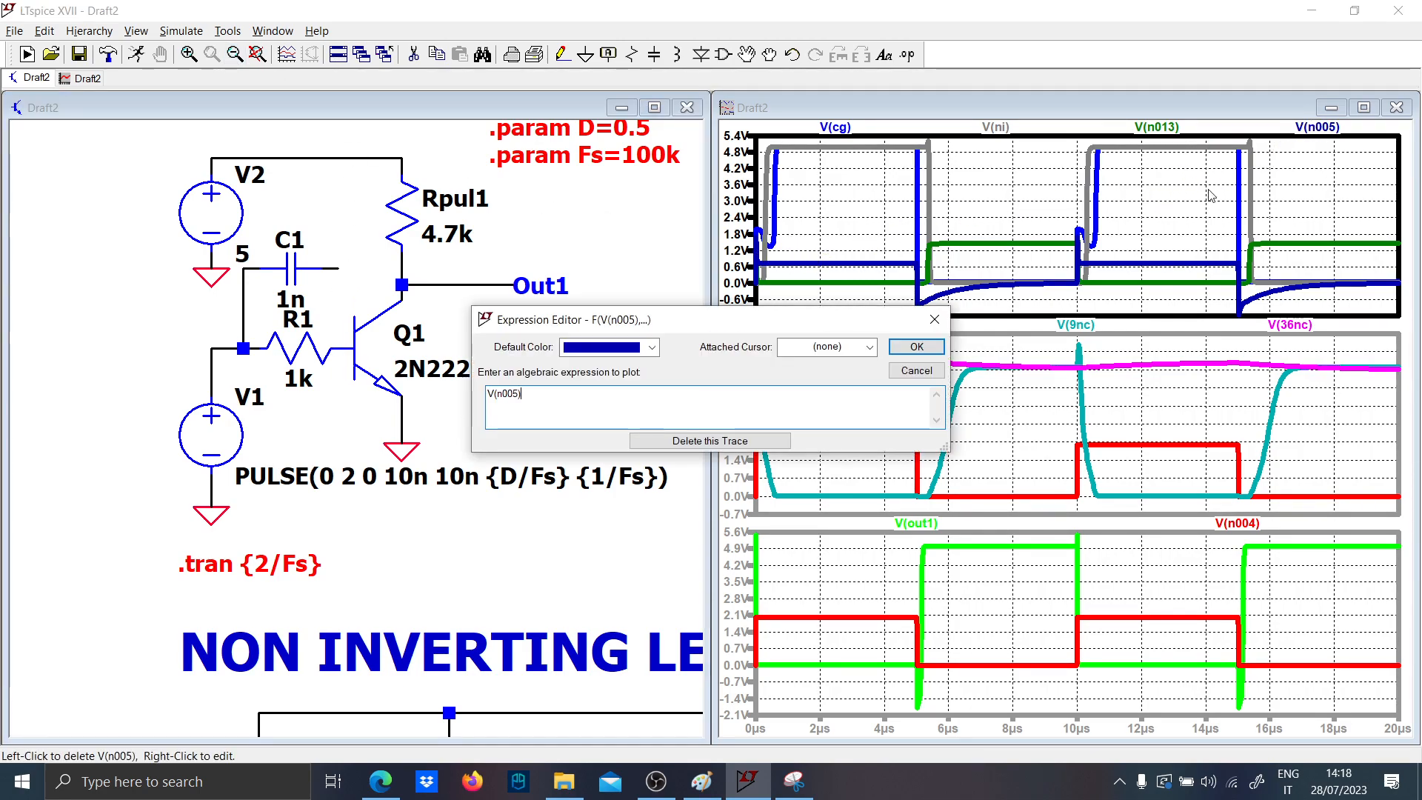
{"action": "left_click", "coordinate": [746, 443]}
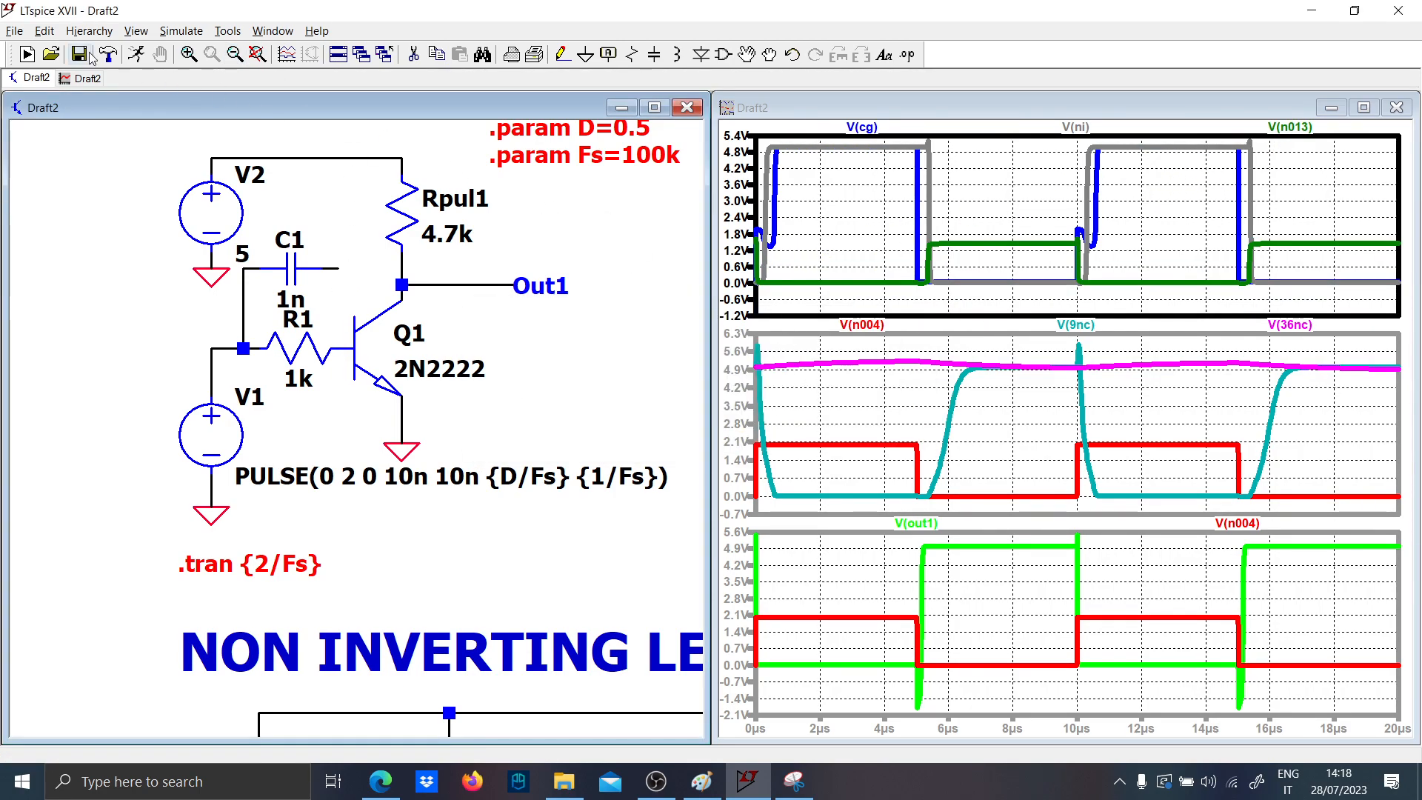
- Rerun the simulation without the C1 connection and examine Out1 around the input's falling edge
{"action": "left_click", "coordinate": [137, 55]}
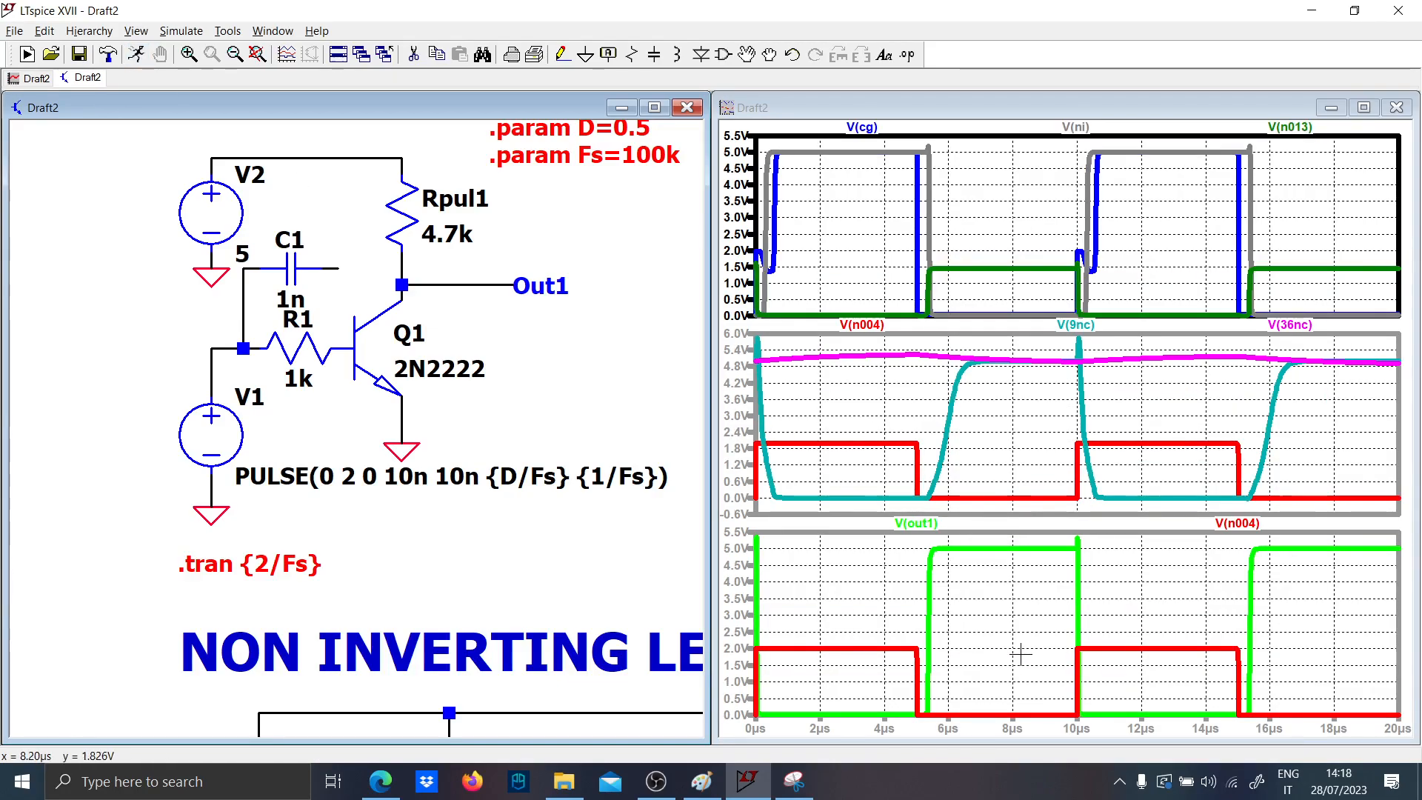
{"action": "left_click", "coordinate": [1020, 654]}
{"action": "left_click_drag", "start_coordinate": [893, 548], "coordinate": [1102, 712]}
- Rewire C1 to Q1's base and rerun the simulation
{"action": "left_click", "coordinate": [552, 404]}
{"action": "left_click", "coordinate": [563, 54]}
{"action": "left_click", "coordinate": [338, 269]}
{"action": "left_click", "coordinate": [339, 348]}
{"action": "left_click", "coordinate": [137, 54]}
- Examine Out1's rising edge at about 4.6–6.6 µs and restore the full time range
{"action": "left_click_drag", "start_coordinate": [962, 678], "coordinate": [910, 529]}
{"action": "right_click", "coordinate": [902, 555]}
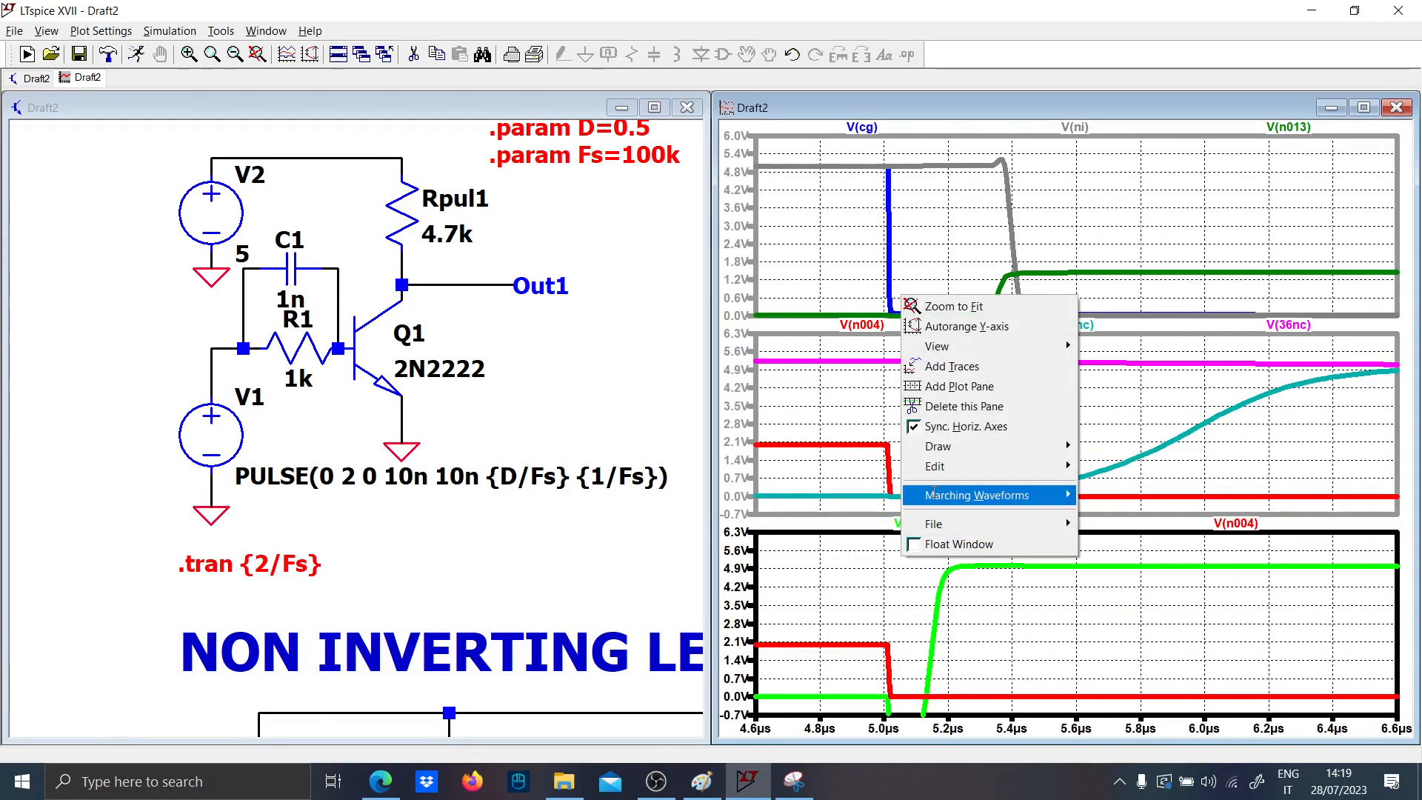
{"action": "left_click", "coordinate": [952, 306]}
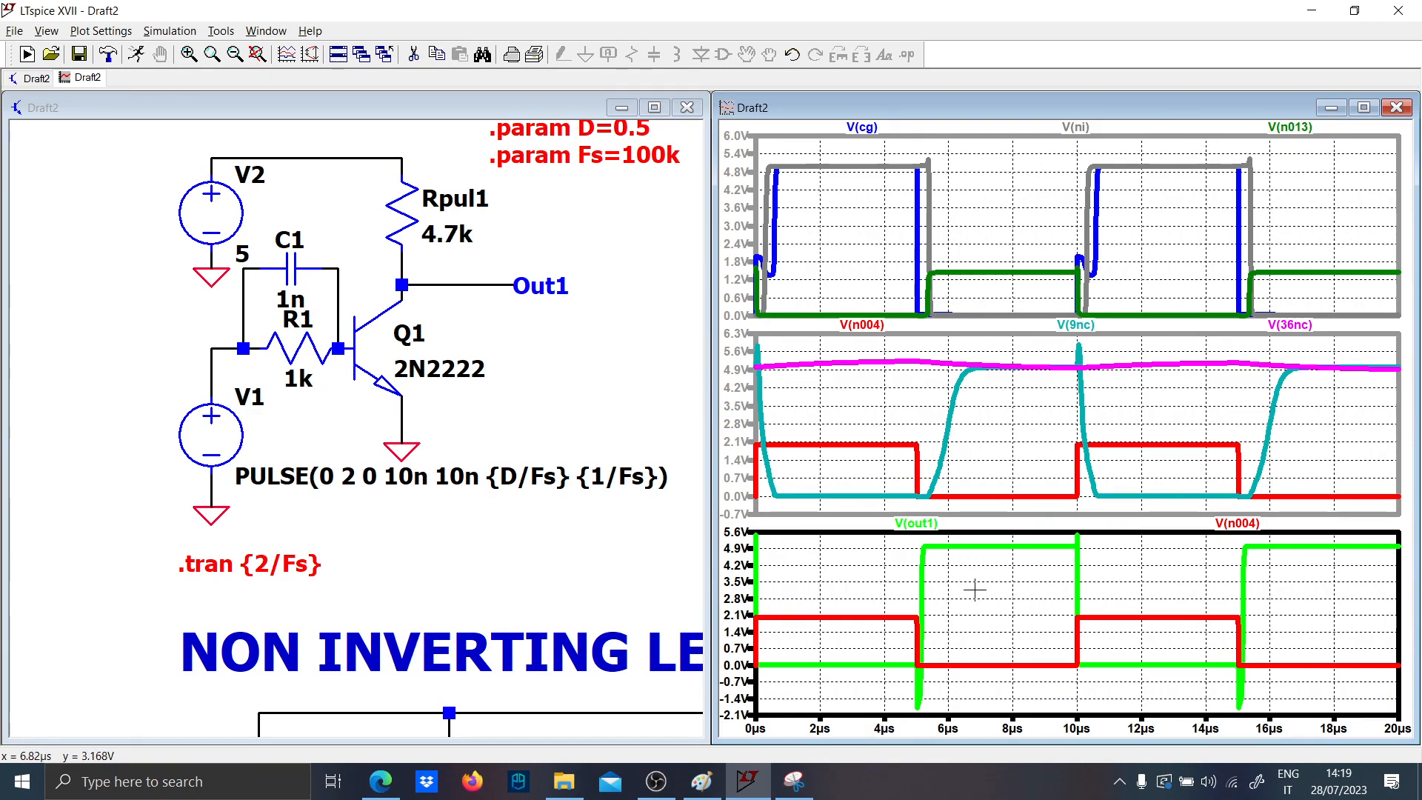
- Add the current through C1 to the lowest plot alongside Out1
{"action": "right_click", "coordinate": [969, 637]}
{"action": "left_click", "coordinate": [968, 634]}
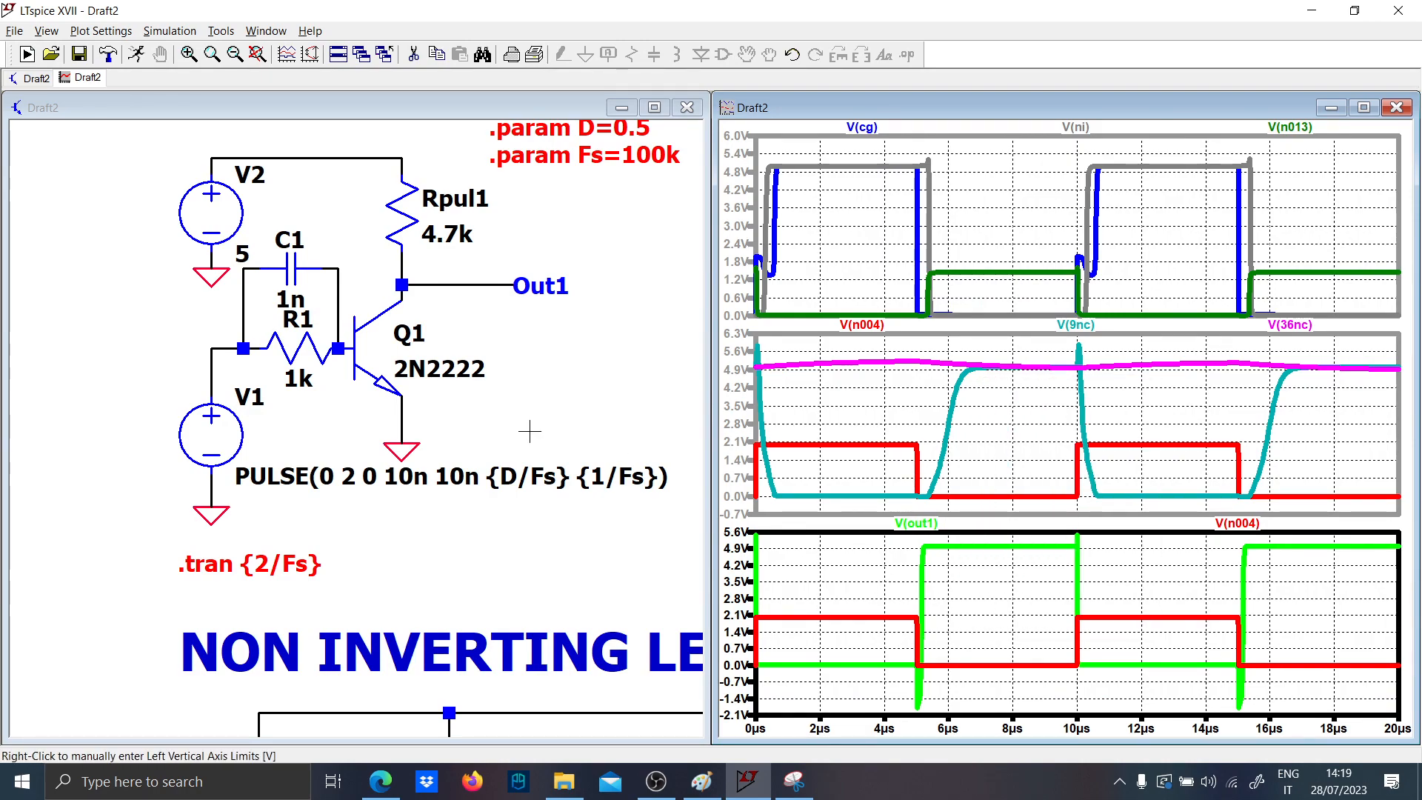
{"action": "left_click", "coordinate": [303, 397]}
{"action": "left_click", "coordinate": [285, 260]}
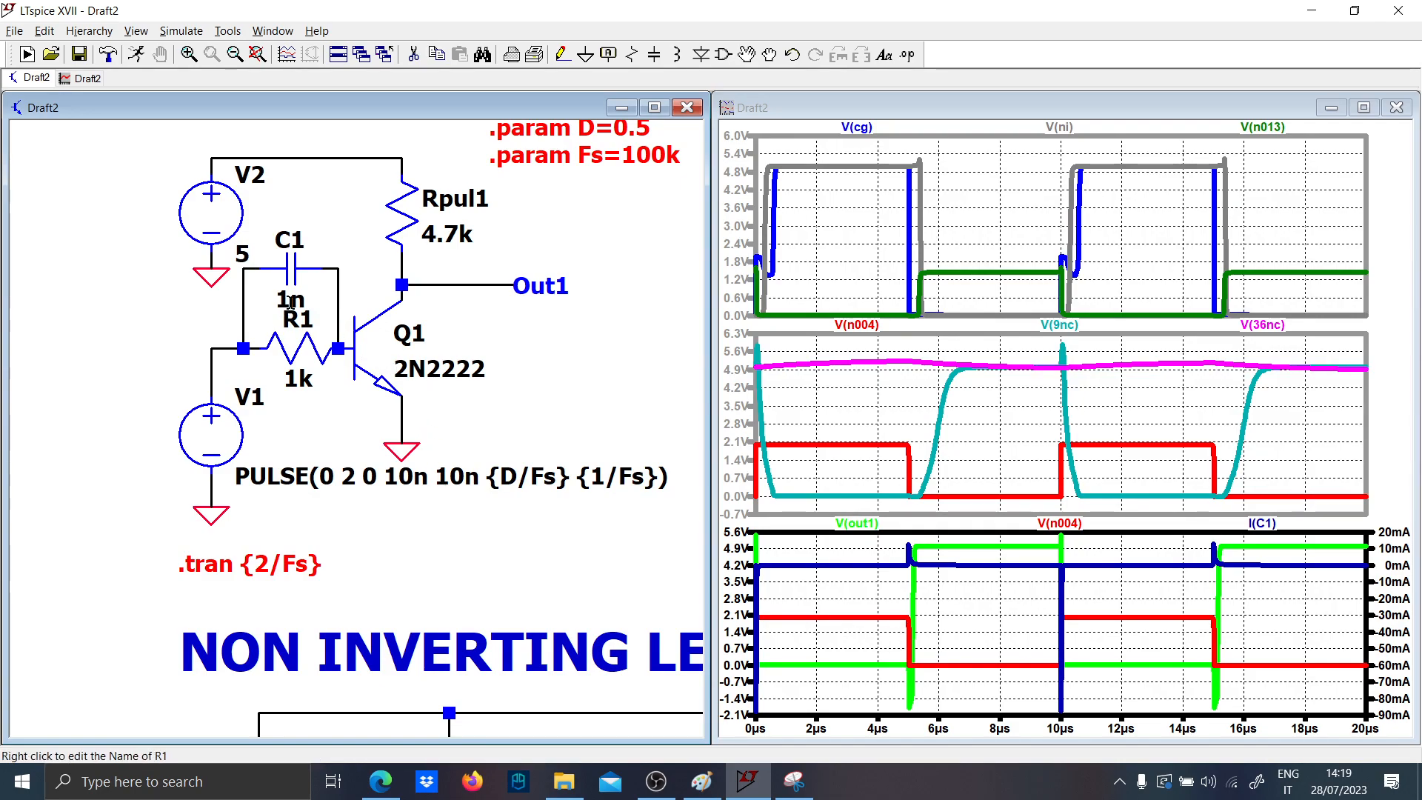
- Set C1 to 100n and rerun the simulation
{"action": "right_click", "coordinate": [295, 305]}
{"action": "type", "text": "100"}
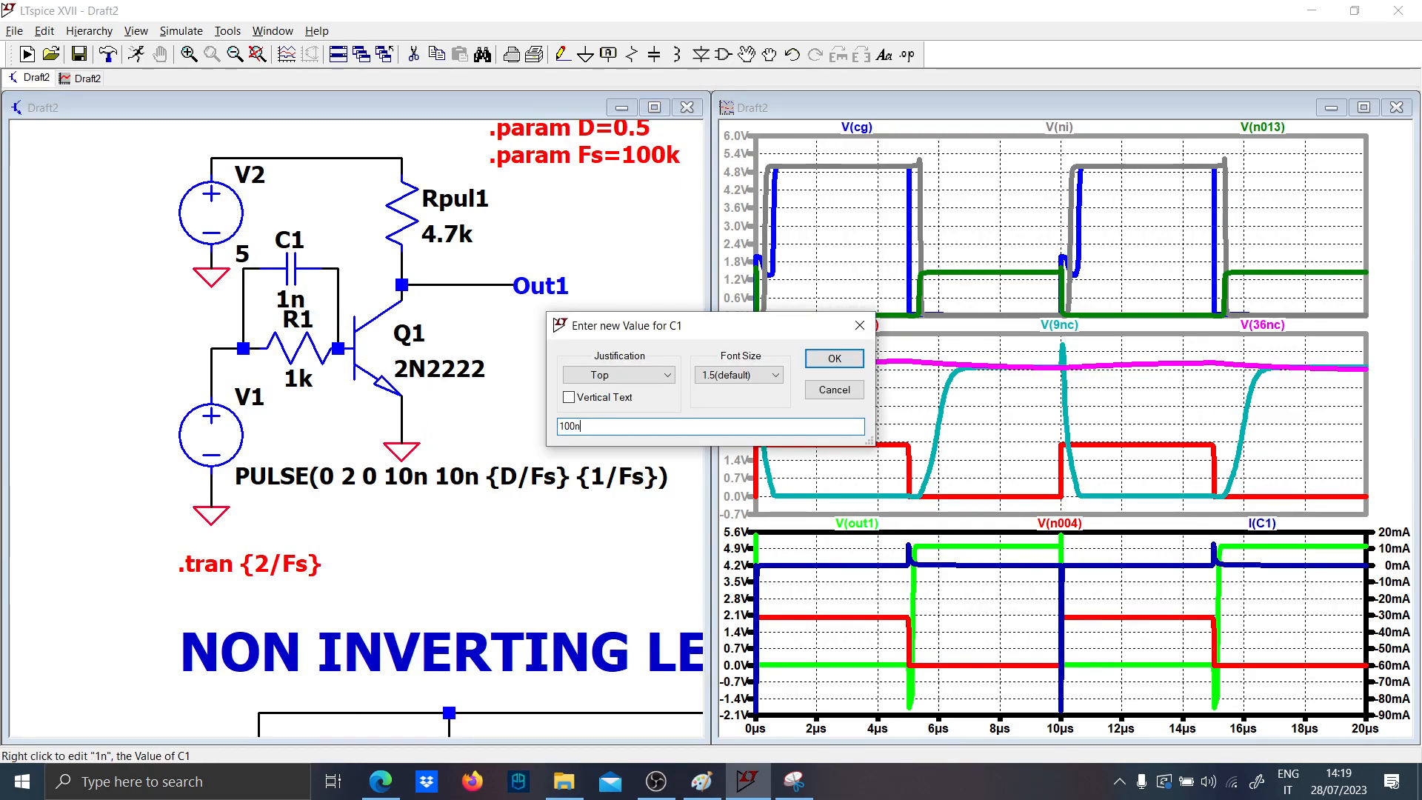
{"action": "type", "text": "n"}
{"action": "key", "text": "Return"}
{"action": "left_click", "coordinate": [137, 54]}
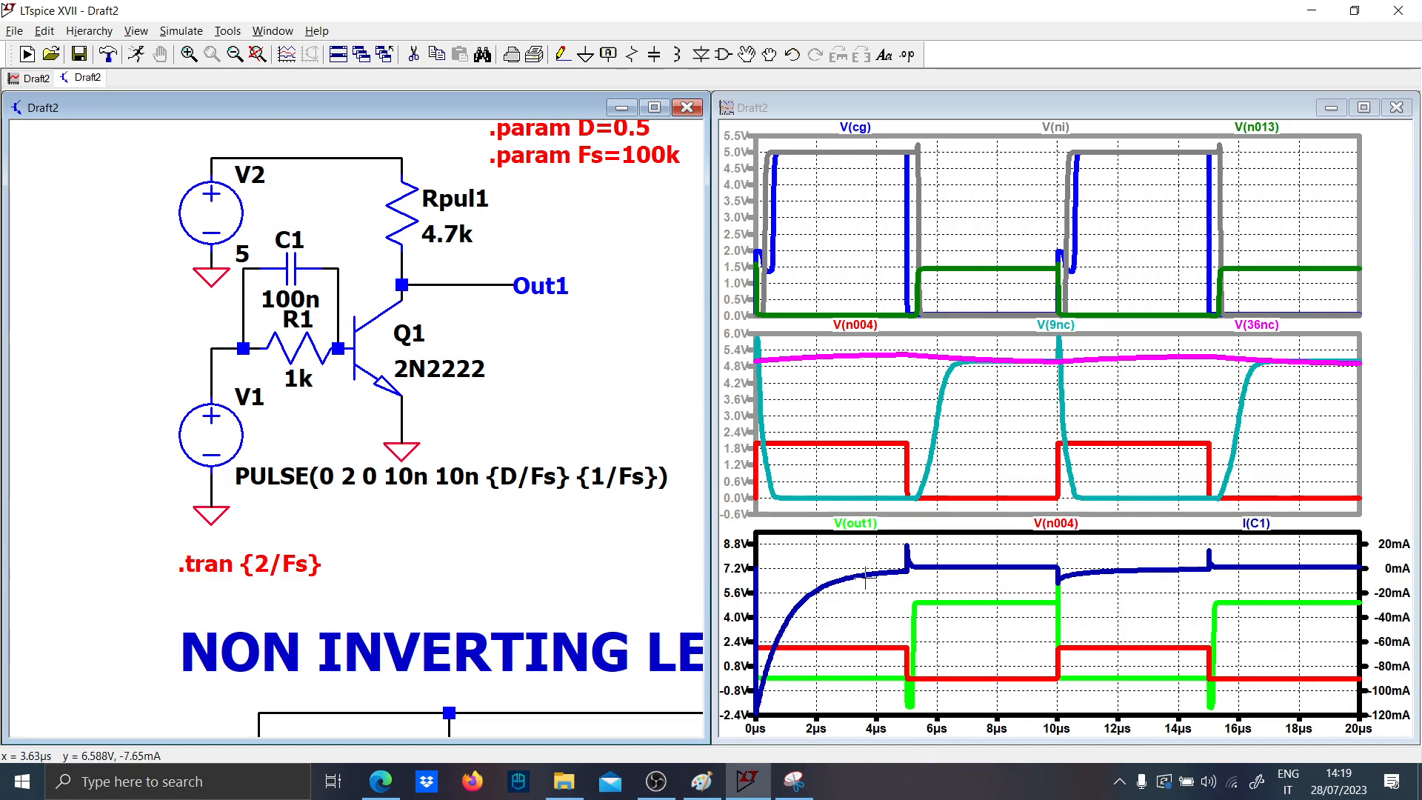
- Set C1 to 1u and rerun the simulation
{"action": "right_click", "coordinate": [280, 308]}
{"action": "type", "text": "1"}
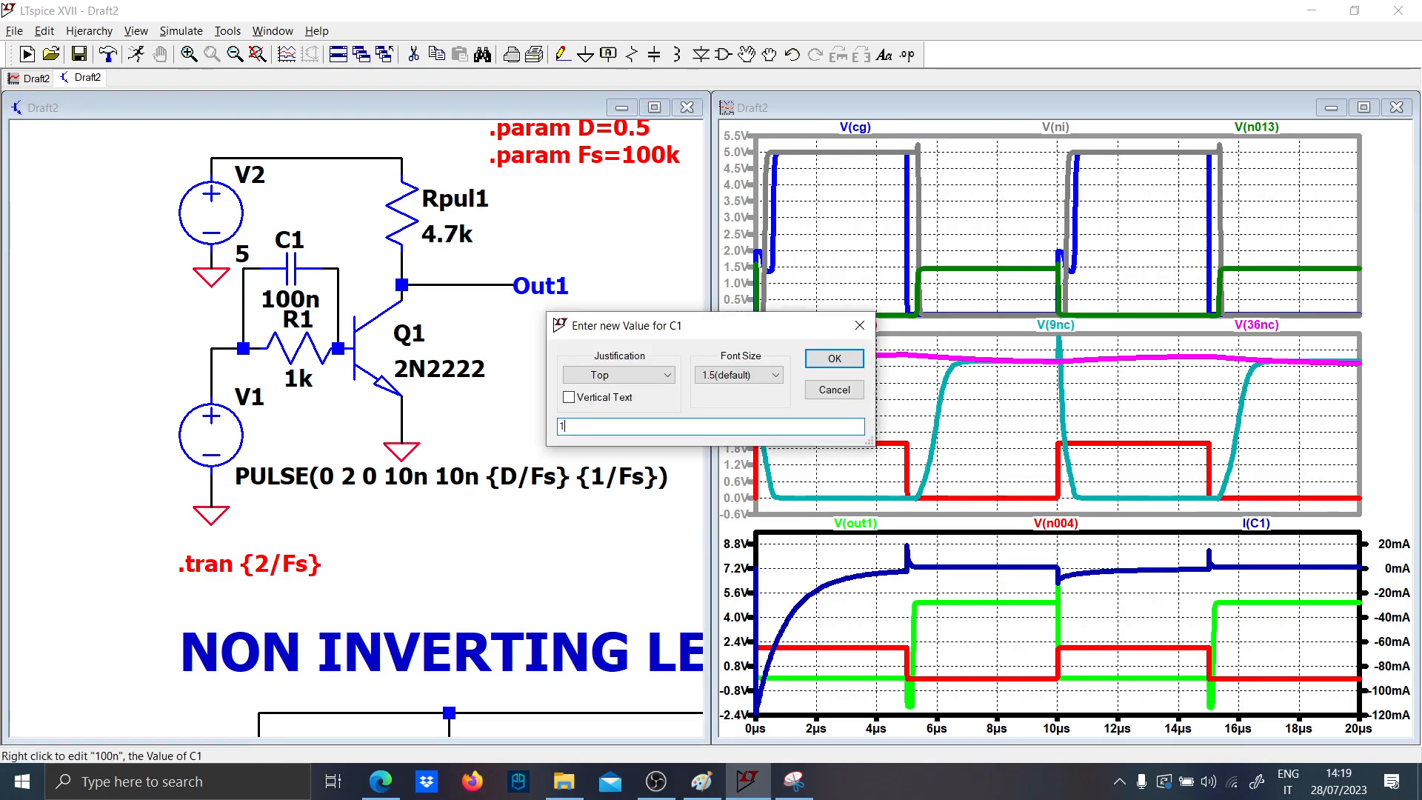
{"action": "type", "text": "u"}
{"action": "key", "text": "Return"}
{"action": "left_click", "coordinate": [137, 55]}
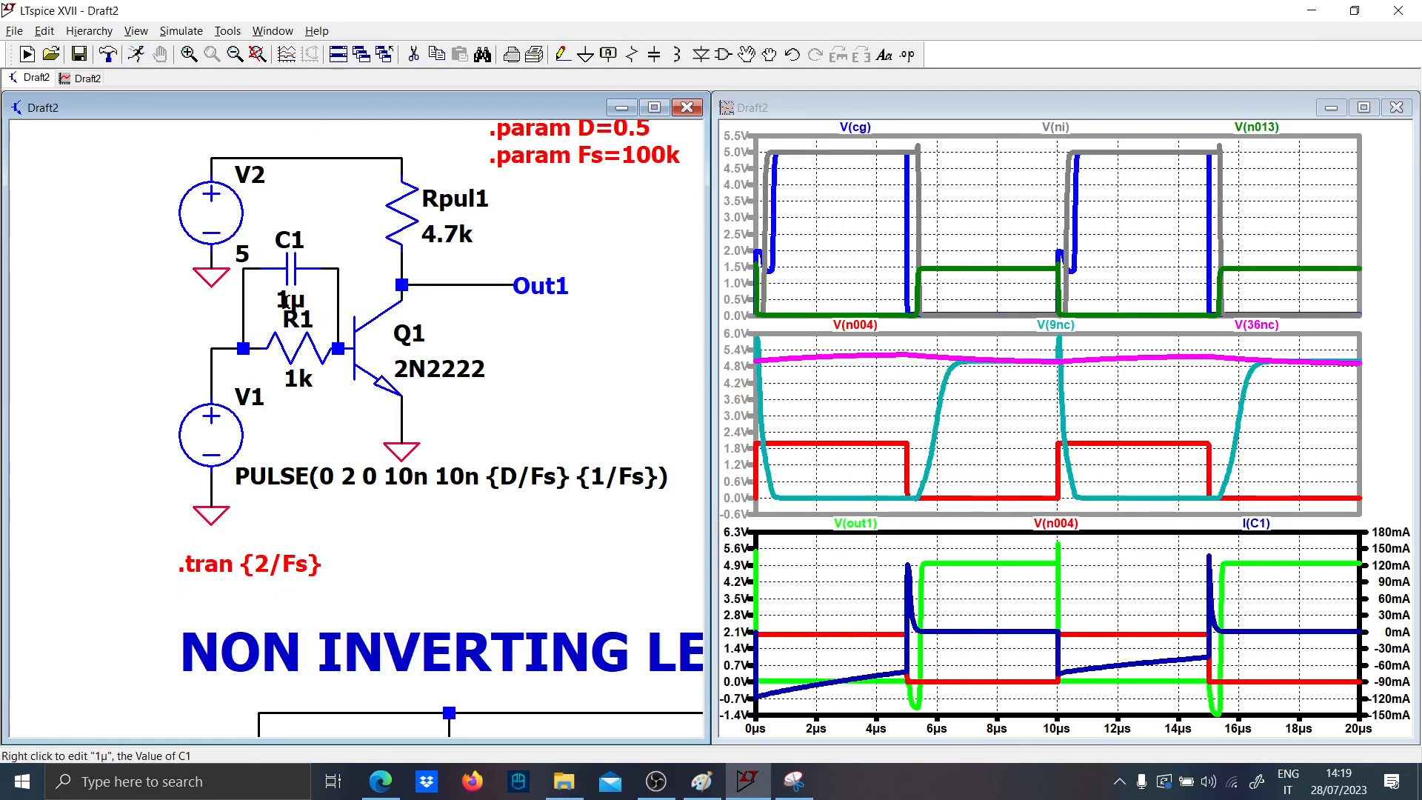
- Set C1 to 500p and rerun the simulation
{"action": "right_click", "coordinate": [285, 300]}
{"action": "type", "text": "500p"}
{"action": "key", "text": "Return"}
{"action": "left_click", "coordinate": [137, 56]}
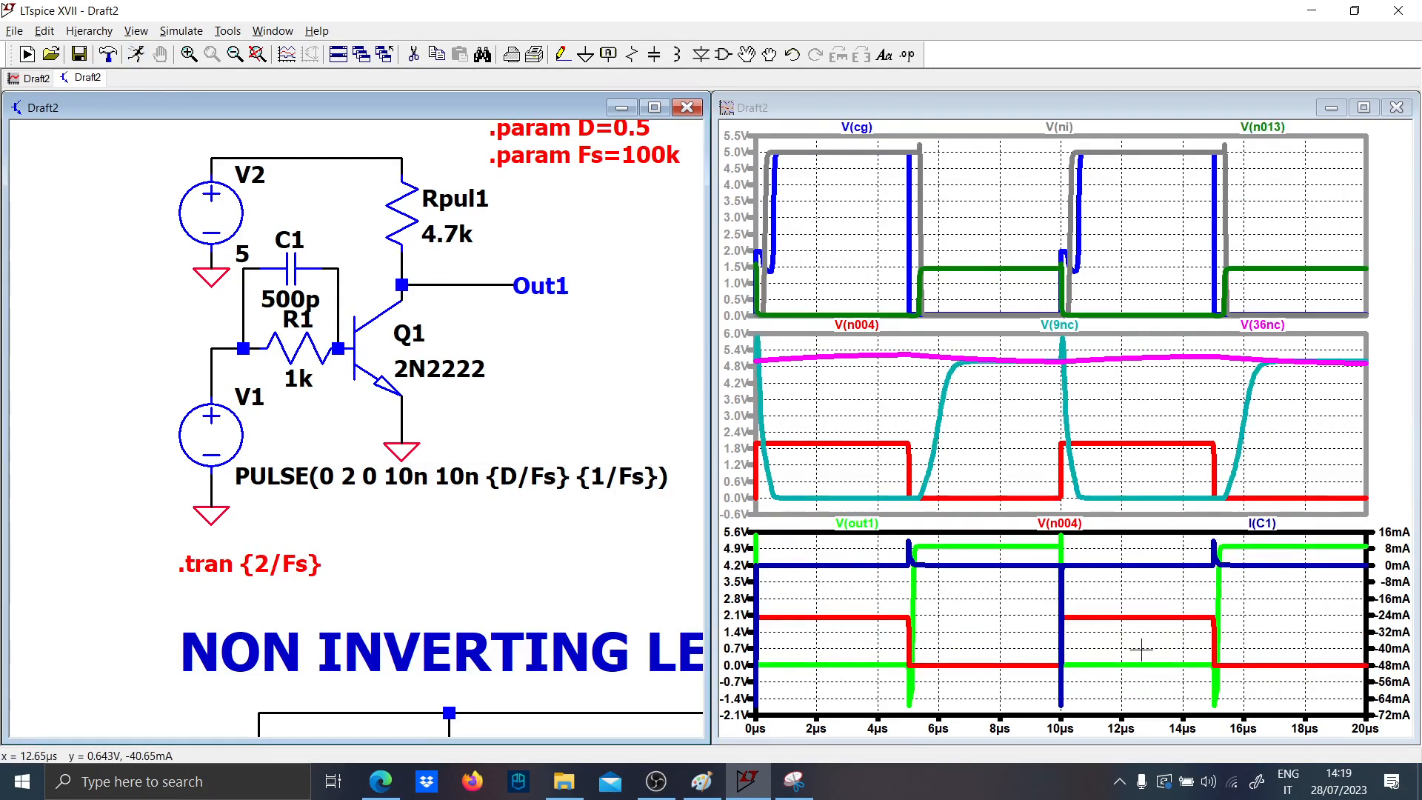
- Set C1 to 1n and rerun the simulation
{"action": "right_click", "coordinate": [305, 299]}
{"action": "type", "text": "1n"}
{"action": "key", "text": "Return"}
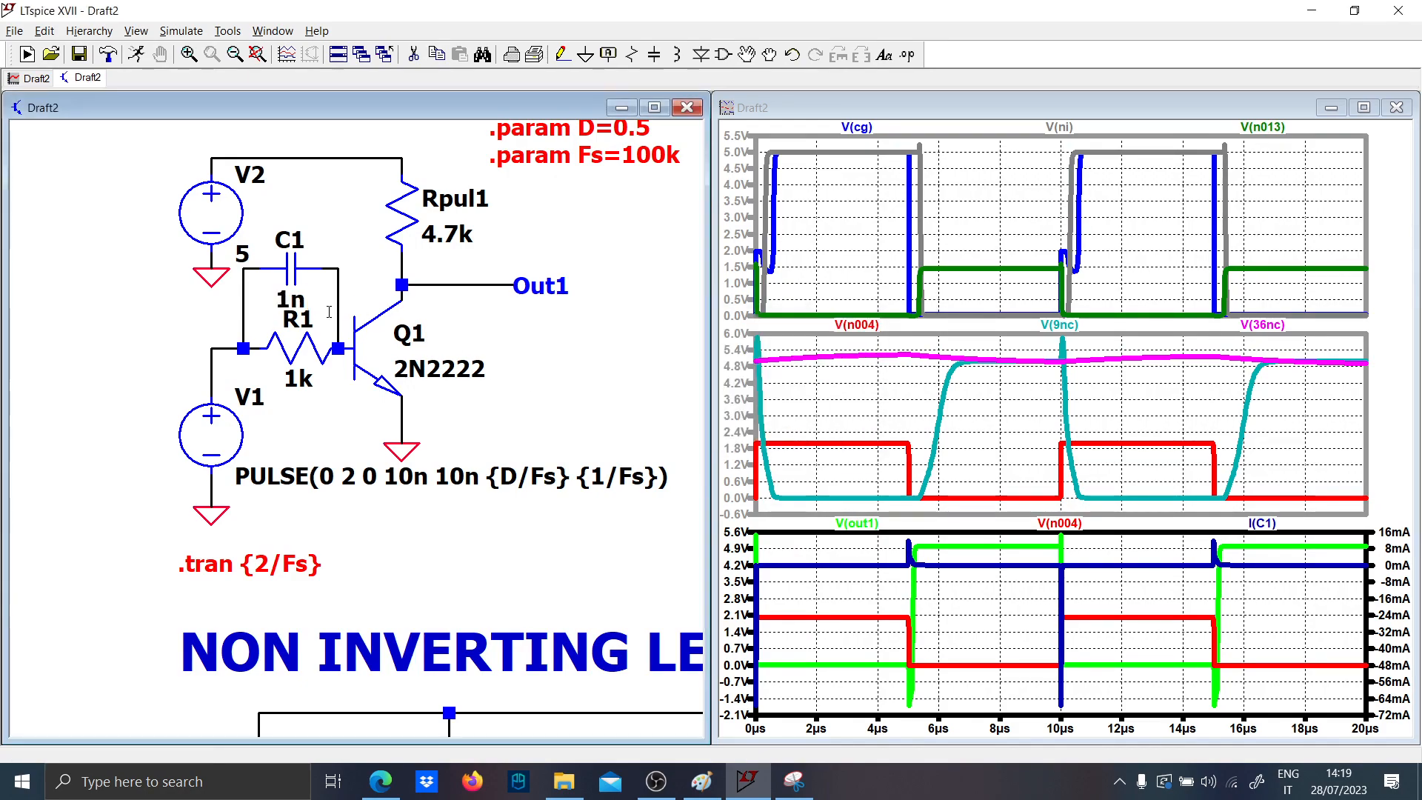
{"action": "left_click", "coordinate": [136, 54]}
- Place a 1n capacitor above R5 and wire it in parallel with R5 at Q3's base
{"action": "scroll", "coordinate": [395, 257], "scroll_direction": "down", "scroll_amount": 1}
{"action": "key", "text": "c"}
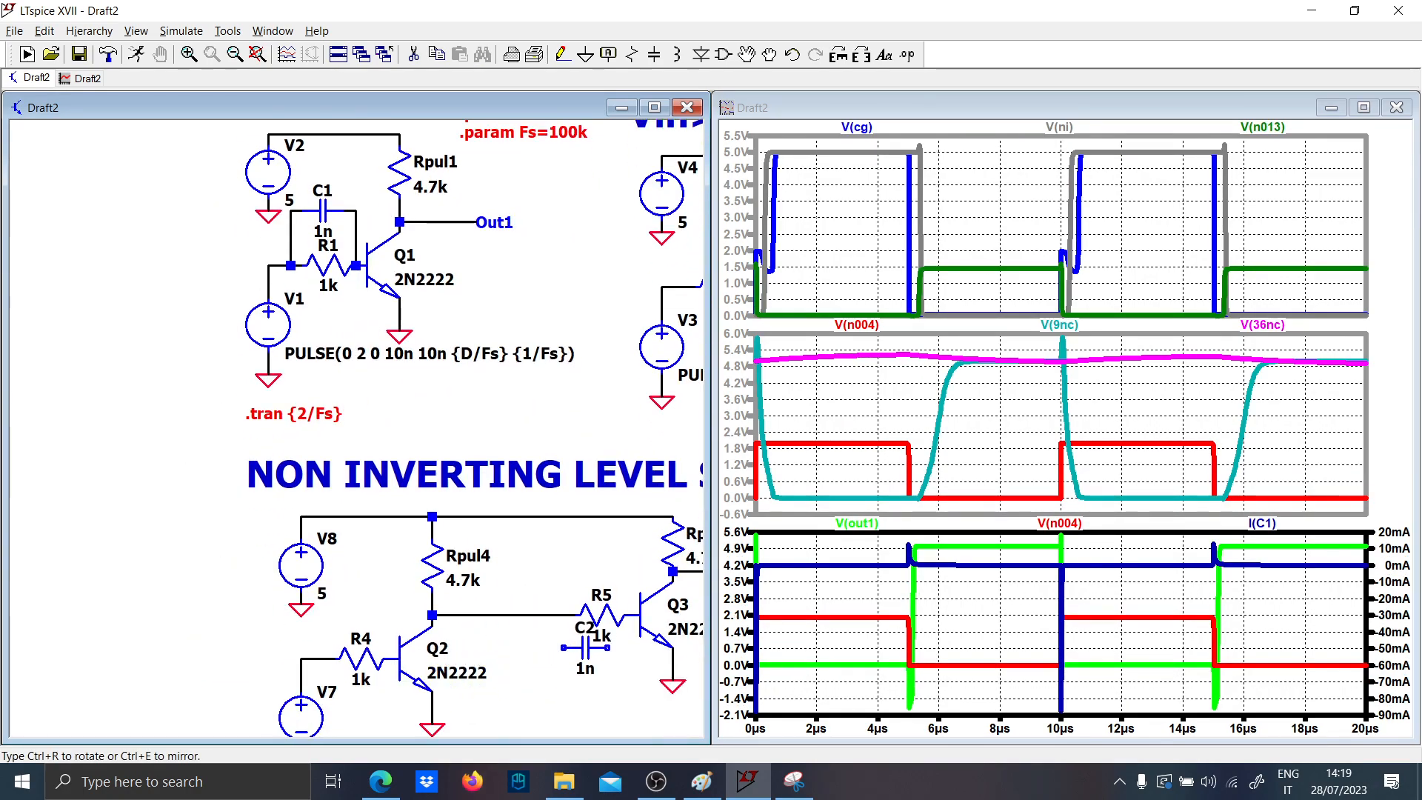
{"action": "left_click", "coordinate": [596, 560]}
{"action": "key", "text": "Escape"}
{"action": "key", "text": "F3"}
{"action": "left_click", "coordinate": [563, 615]}
{"action": "left_click", "coordinate": [563, 560]}
{"action": "left_click", "coordinate": [630, 571]}
{"action": "left_click", "coordinate": [629, 626]}
{"action": "key", "text": "Escape"}
- Place another 1n capacitor above R4 and wire it in parallel with R4 at Q2's base
{"action": "left_click_drag", "start_coordinate": [410, 619], "coordinate": [504, 550]}
{"action": "key", "text": "c"}
{"action": "left_click", "coordinate": [461, 534]}
{"action": "key", "text": "Escape"}
{"action": "key", "text": "F3"}
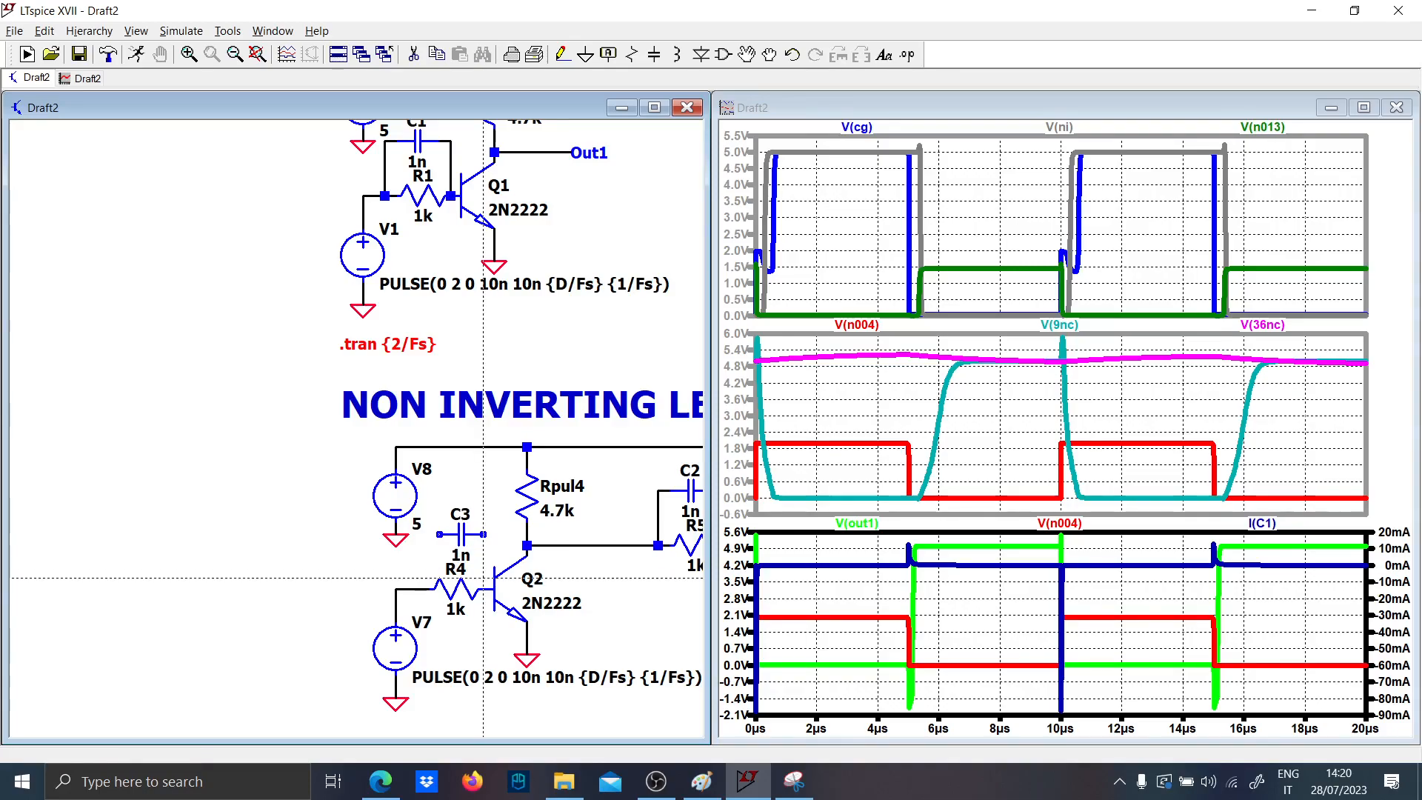
{"action": "left_click", "coordinate": [483, 589]}
{"action": "left_click", "coordinate": [483, 534]}
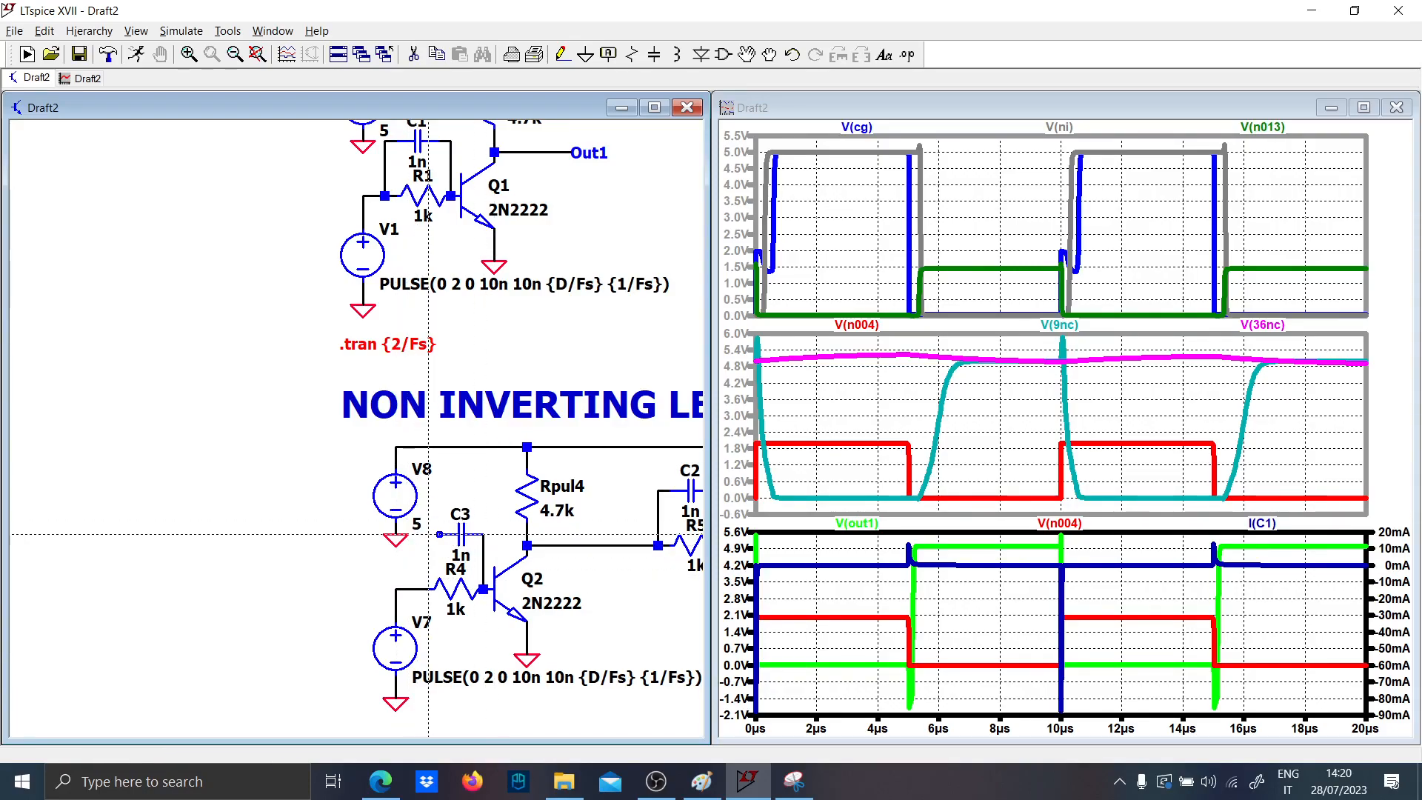
{"action": "left_click", "coordinate": [439, 535]}
{"action": "left_click", "coordinate": [418, 534]}
{"action": "left_click", "coordinate": [418, 589]}
{"action": "key", "text": "Escape"}
- Rerun the simulation and zoom the plots in on the switching edge around 10 µs
{"action": "scroll", "coordinate": [568, 607], "scroll_direction": "down", "scroll_amount": 1}
{"action": "left_click_drag", "start_coordinate": [567, 608], "coordinate": [329, 624]}
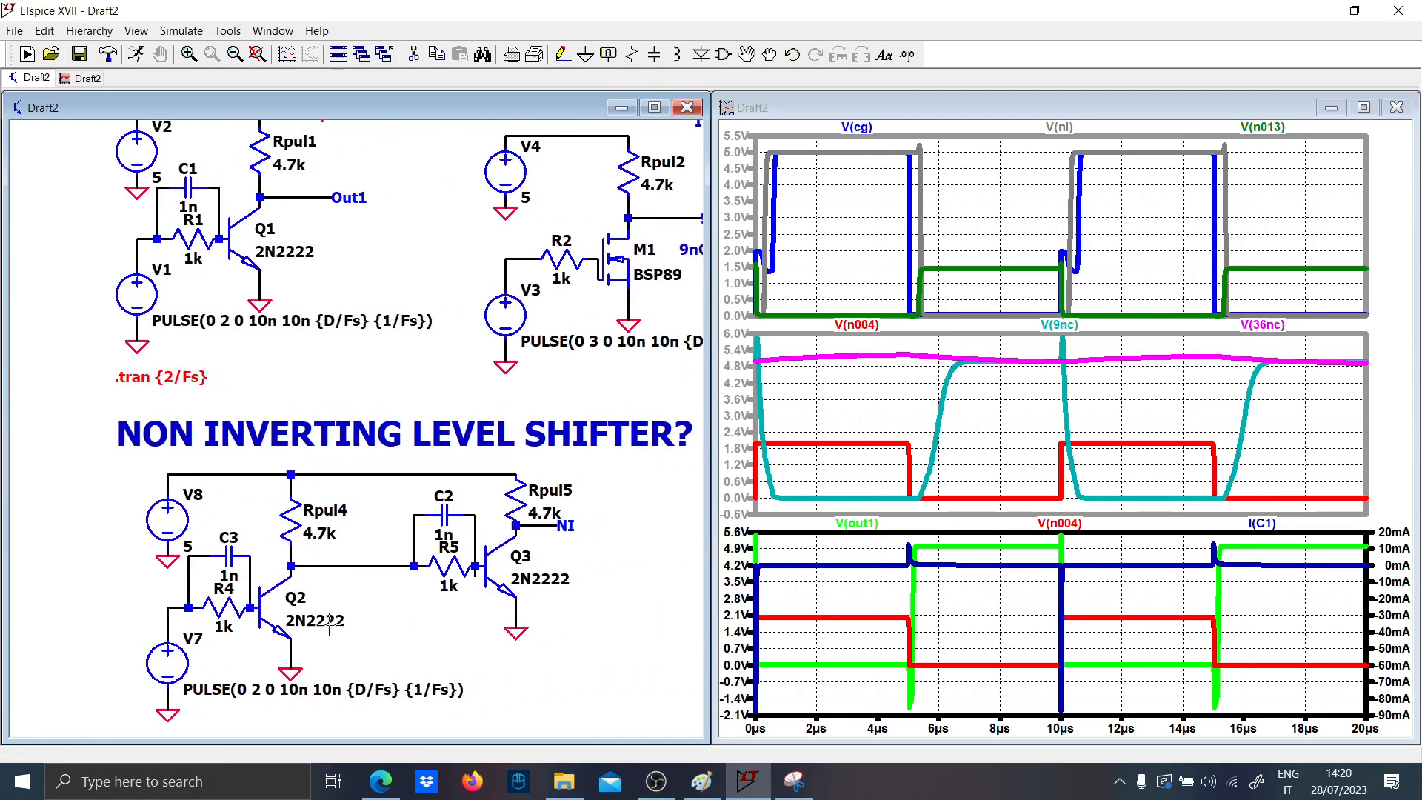
{"action": "left_click", "coordinate": [139, 59]}
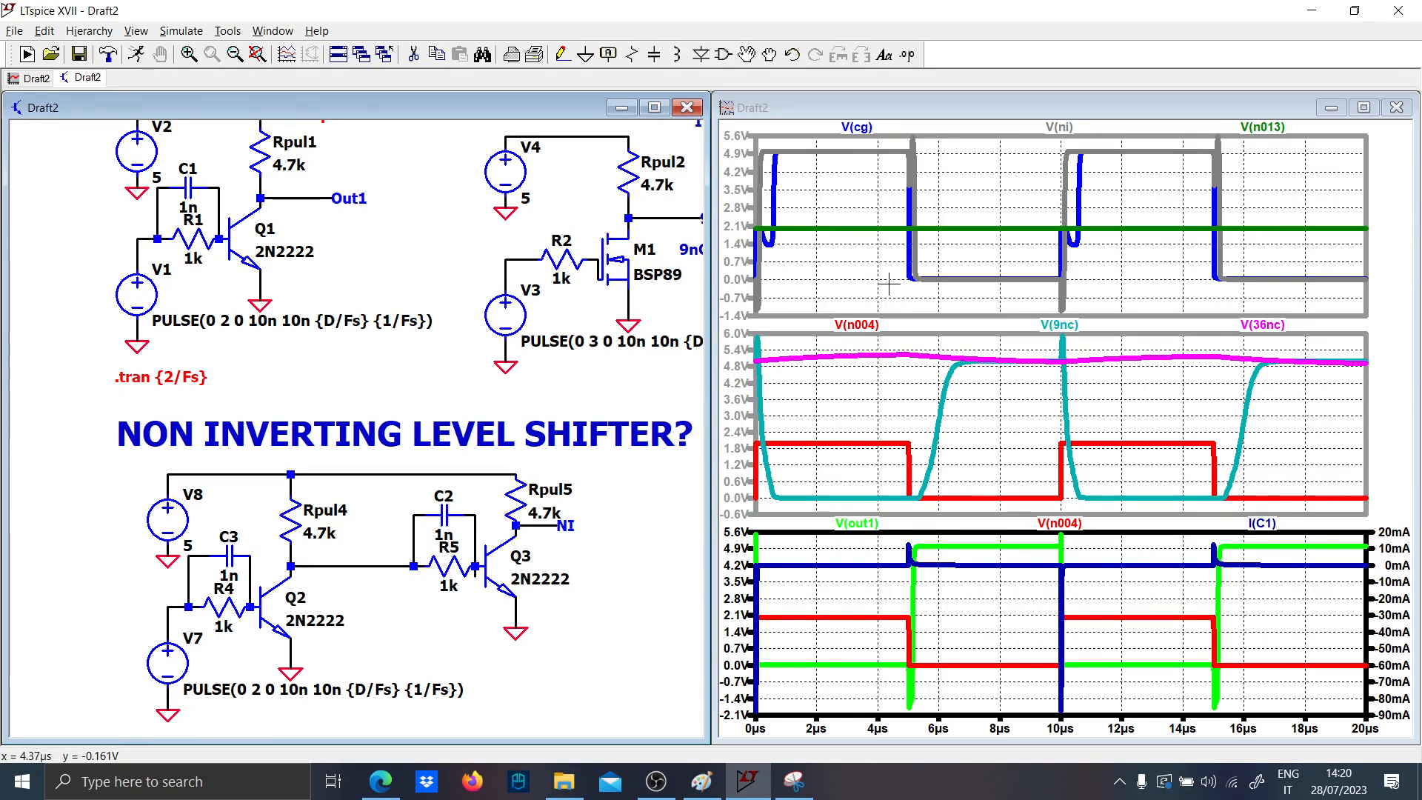
{"action": "left_click_drag", "start_coordinate": [1022, 144], "coordinate": [1123, 305]}
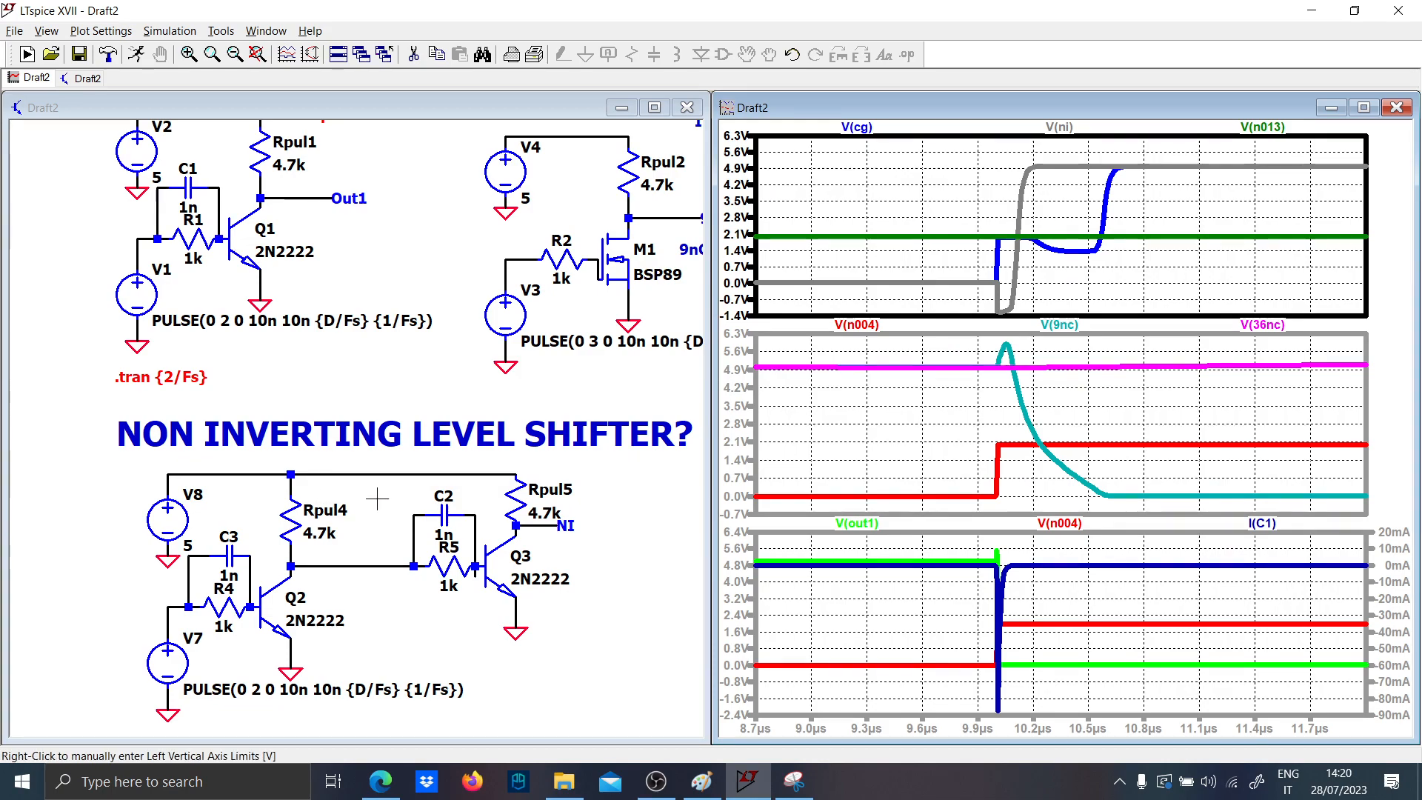
{"action": "left_click_drag", "start_coordinate": [593, 550], "coordinate": [505, 588]}
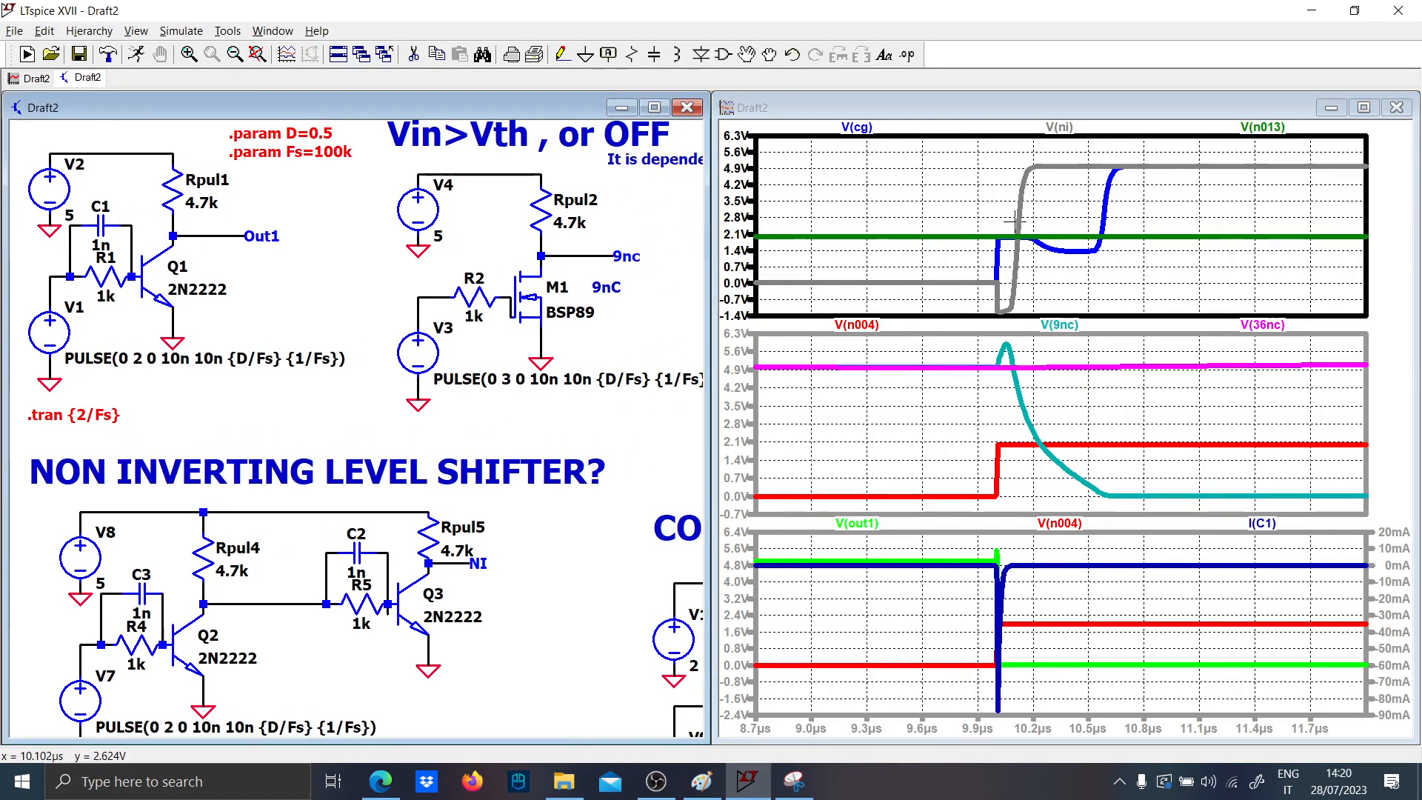
{"action": "left_click_drag", "start_coordinate": [613, 600], "coordinate": [79, 479]}
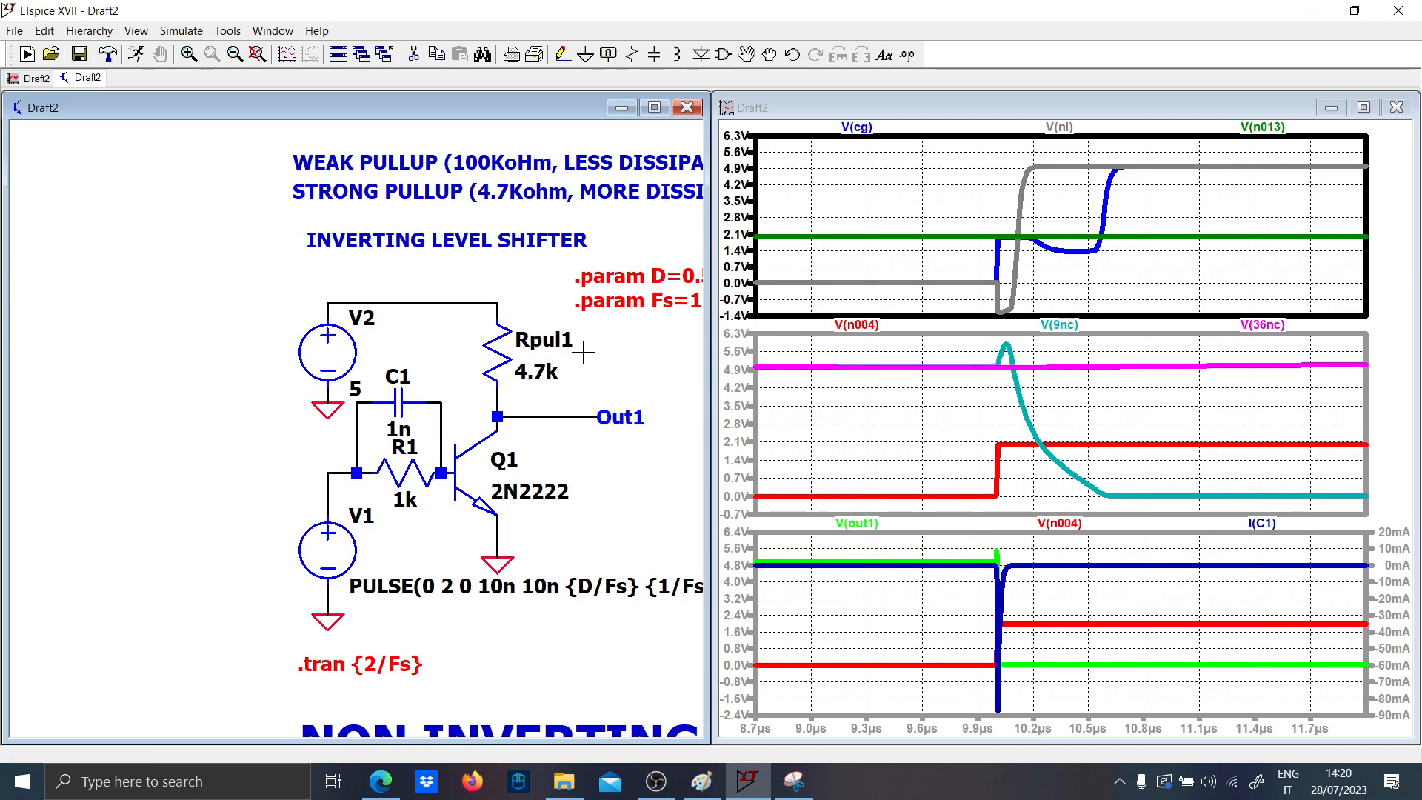
{"action": "left_click_drag", "start_coordinate": [608, 387], "coordinate": [348, 369]}
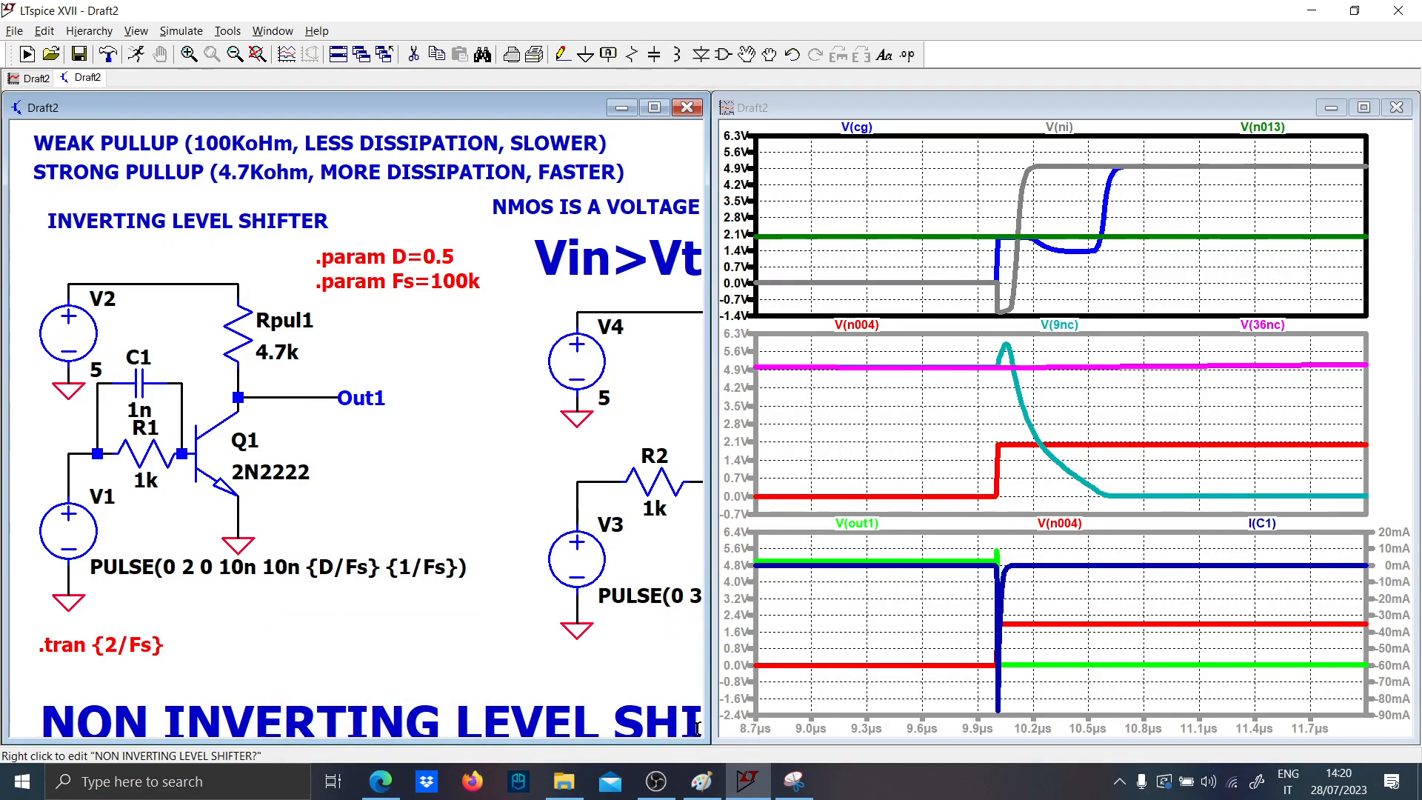
- Switch to Paint, handwrite "fsw < 100 kHz" in red on a blank area of the canvas, and circle it
{"action": "left_click", "coordinate": [701, 782]}
{"action": "scroll", "coordinate": [413, 399], "scroll_direction": "down", "scroll_amount": 10}
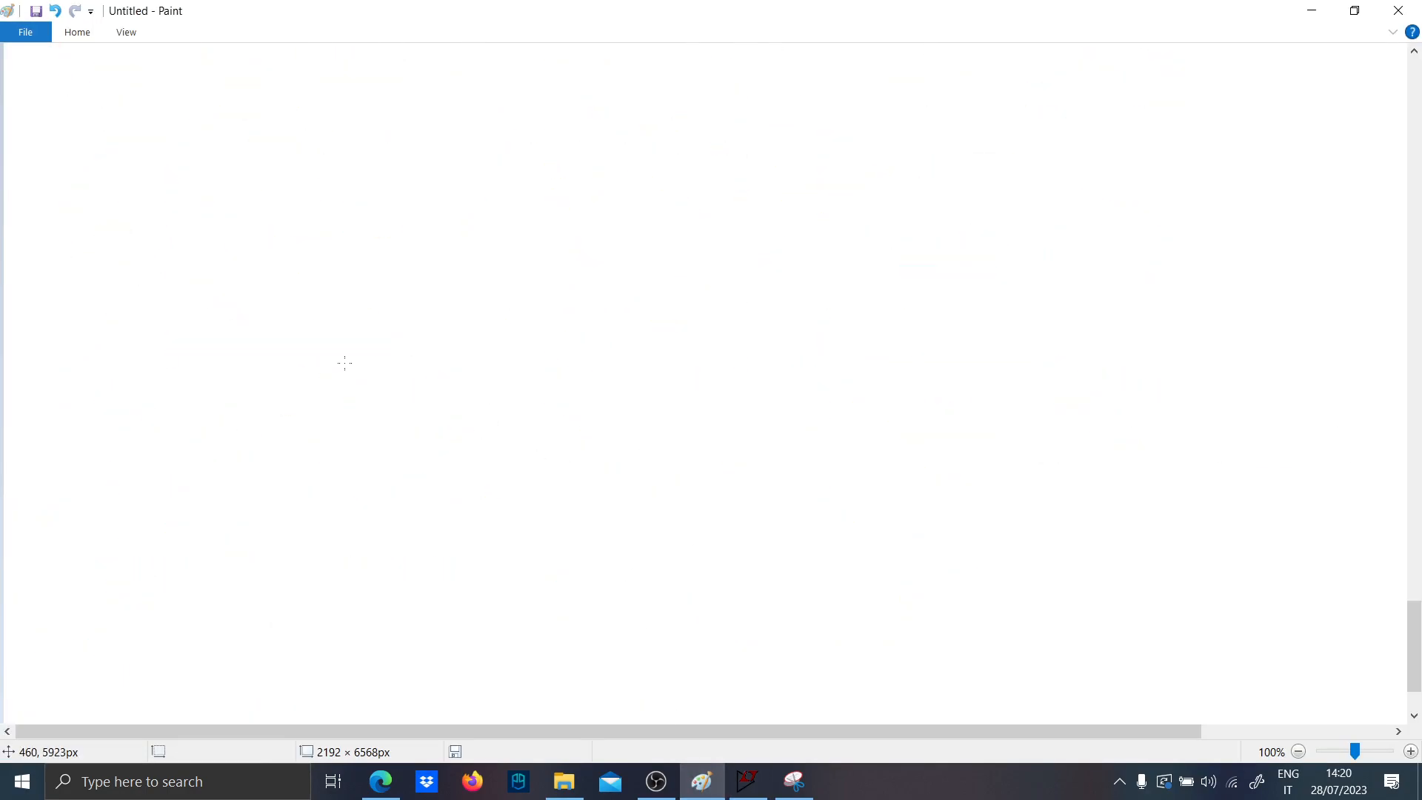
{"action": "left_click", "coordinate": [65, 37]}
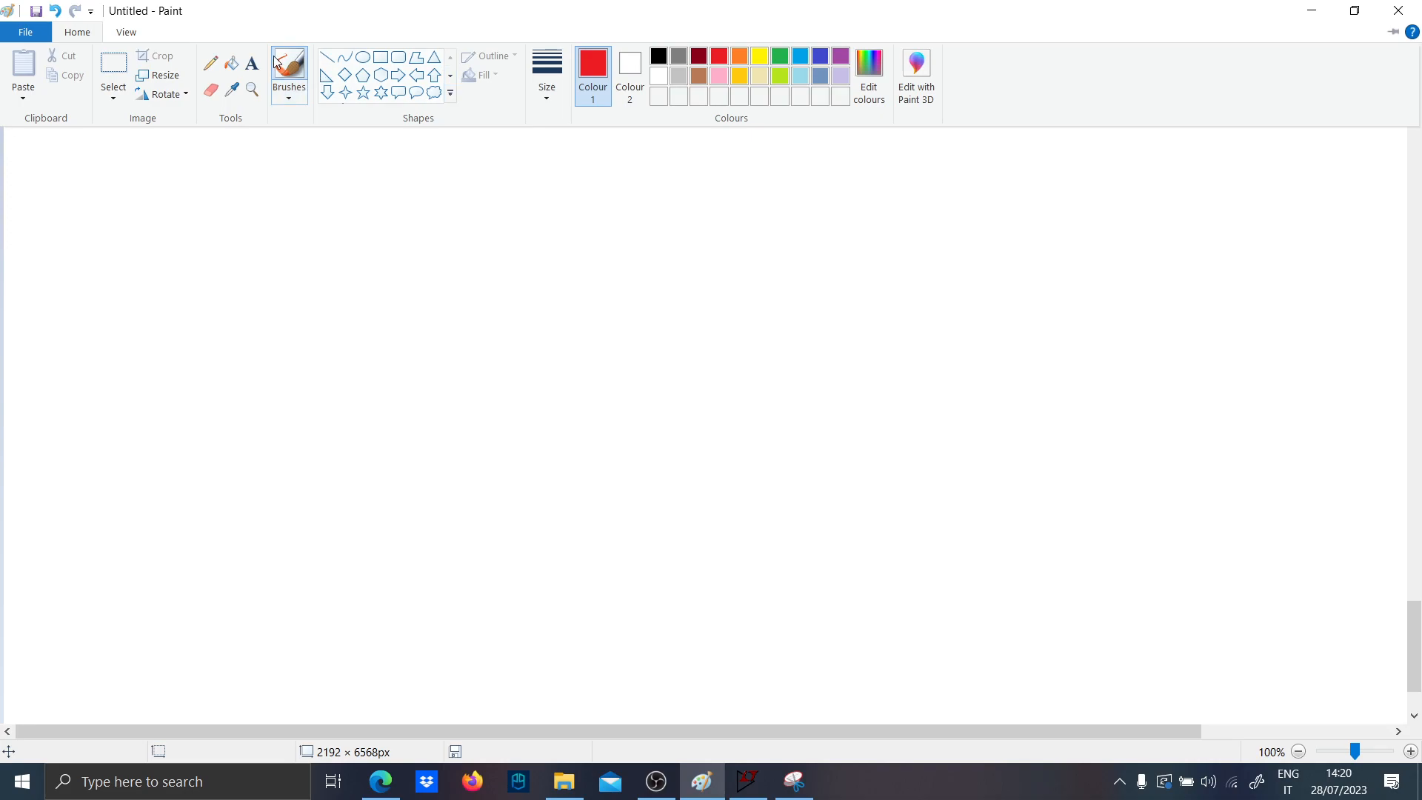
{"action": "left_click", "coordinate": [164, 253]}
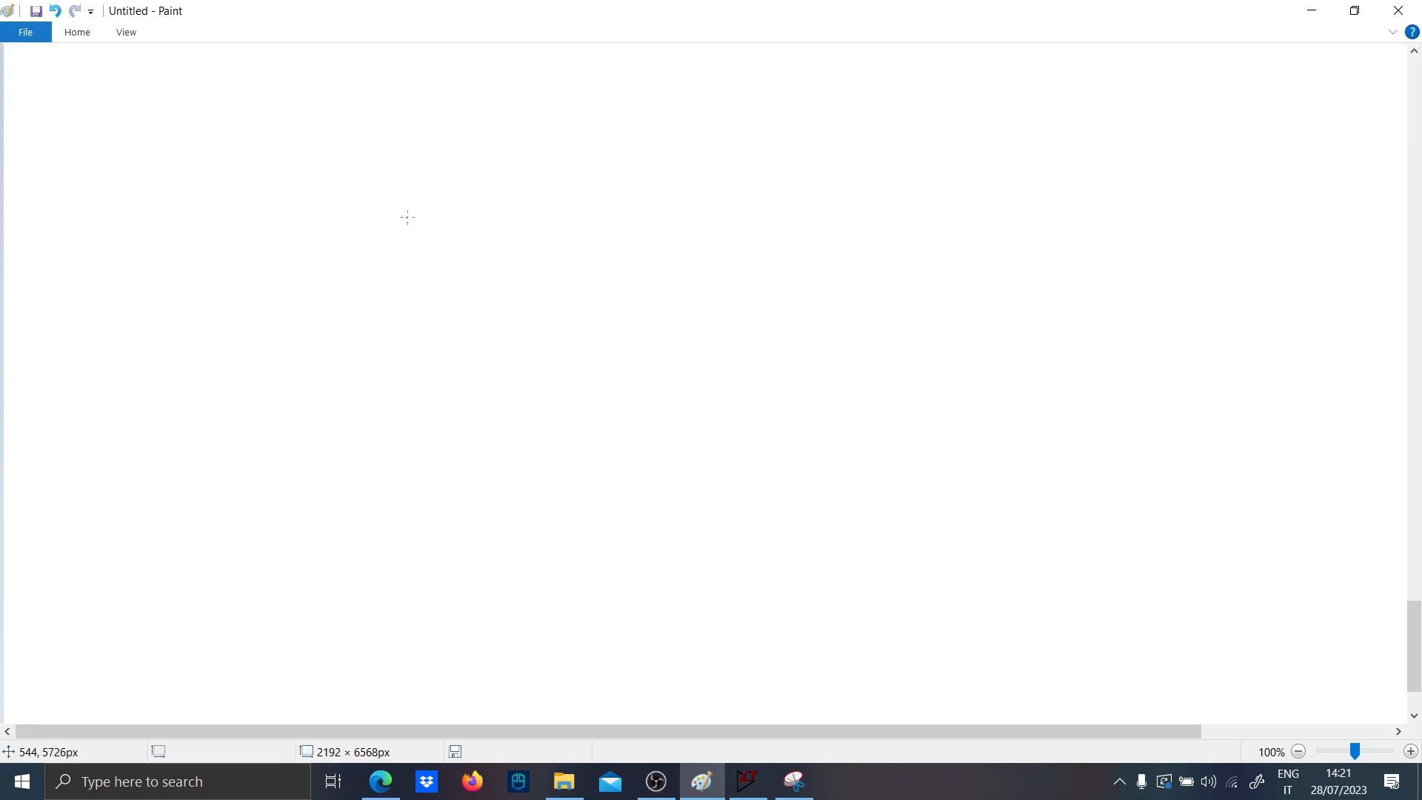
{"action": "left_click_drag", "start_coordinate": [212, 206], "coordinate": [317, 235]}
{"action": "left_click_drag", "start_coordinate": [347, 185], "coordinate": [345, 228]}
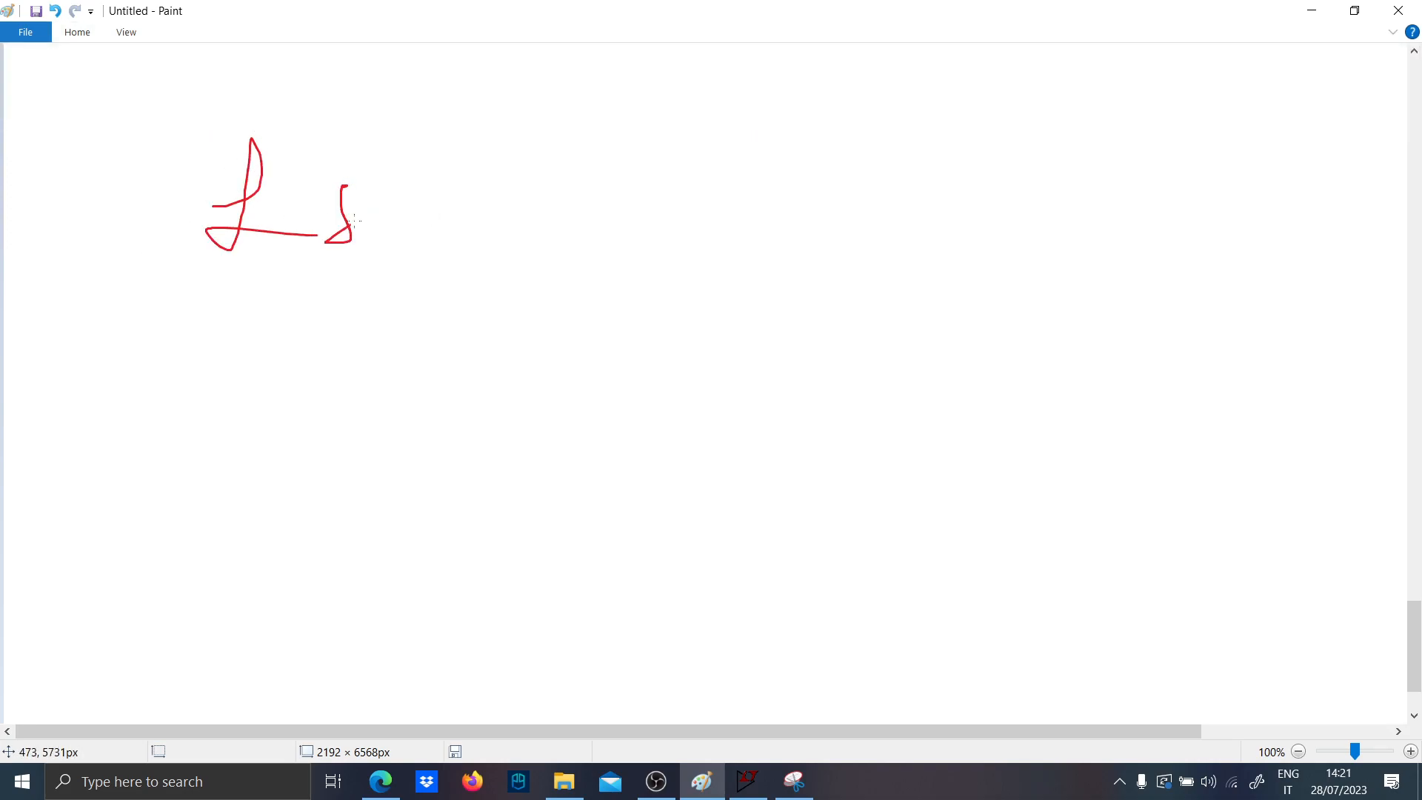
{"action": "left_click_drag", "start_coordinate": [535, 193], "coordinate": [502, 236]}
{"action": "mouse_move", "coordinate": [529, 231]}
{"action": "left_mouse_down"}
{"action": "mouse_move", "coordinate": [586, 202]}
{"action": "mouse_move", "coordinate": [694, 219]}
{"action": "mouse_move", "coordinate": [725, 244]}
{"action": "left_mouse_up"}
{"action": "left_click_drag", "start_coordinate": [728, 231], "coordinate": [746, 215]}
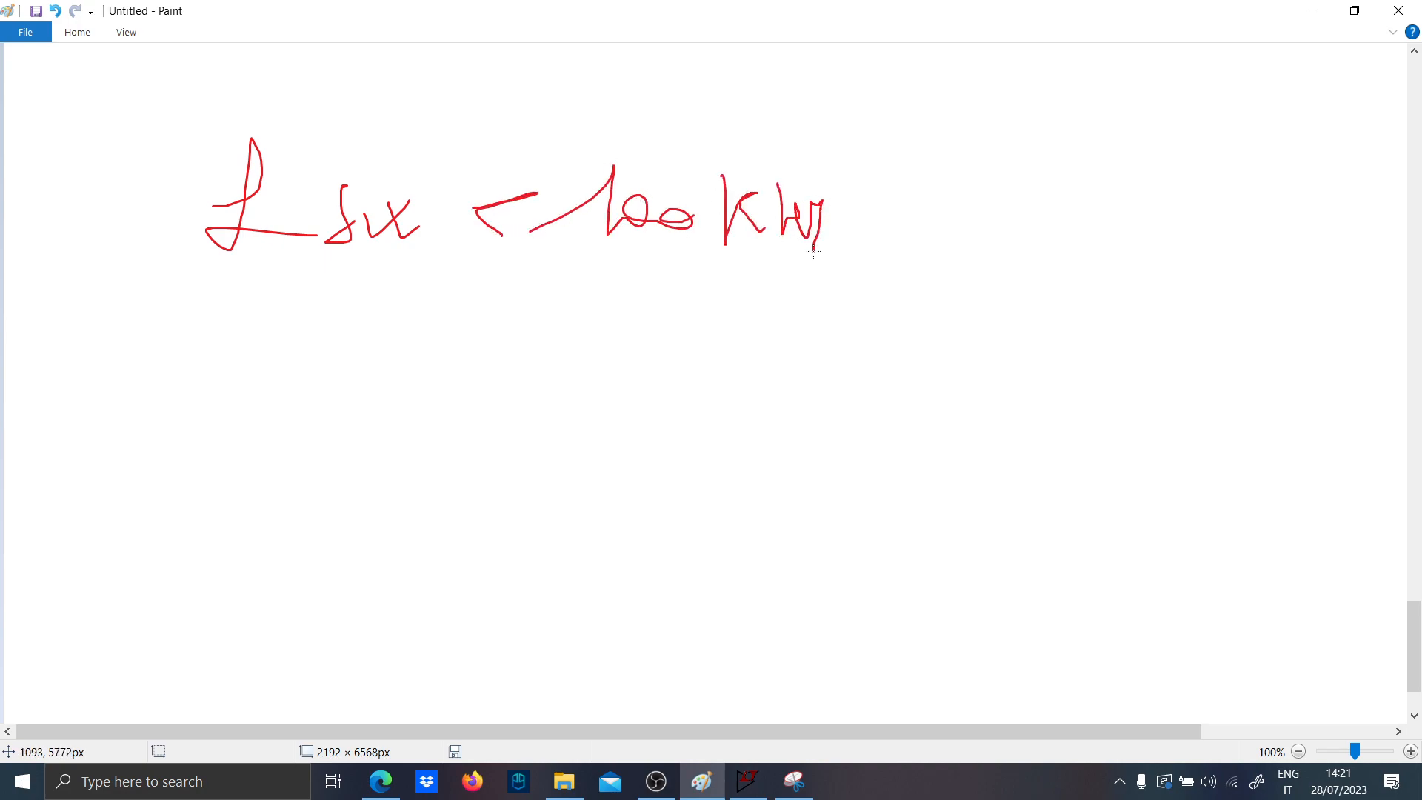
{"action": "mouse_move", "coordinate": [574, 294]}
{"action": "left_mouse_down"}
{"action": "mouse_move", "coordinate": [292, 94]}
{"action": "mouse_move", "coordinate": [638, 289]}
{"action": "left_mouse_up"}
- Handwrite an underlined heading below the circled note, add f, upward arrows and 1 MHz under it, and return to LTspice
{"action": "left_click_drag", "start_coordinate": [180, 442], "coordinate": [157, 510]}
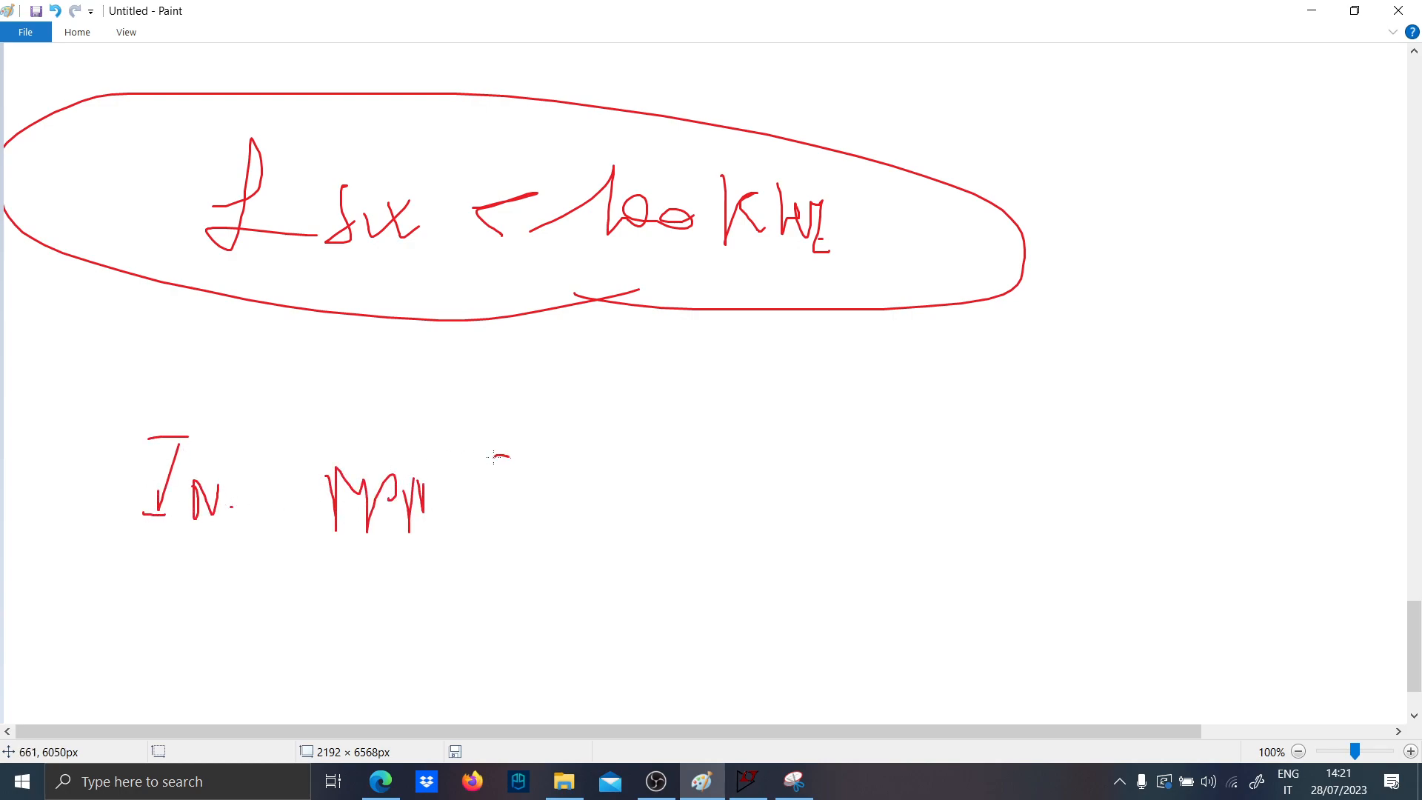
{"action": "left_click_drag", "start_coordinate": [160, 551], "coordinate": [763, 560]}
{"action": "scroll", "coordinate": [292, 498], "scroll_direction": "down", "scroll_amount": 2}
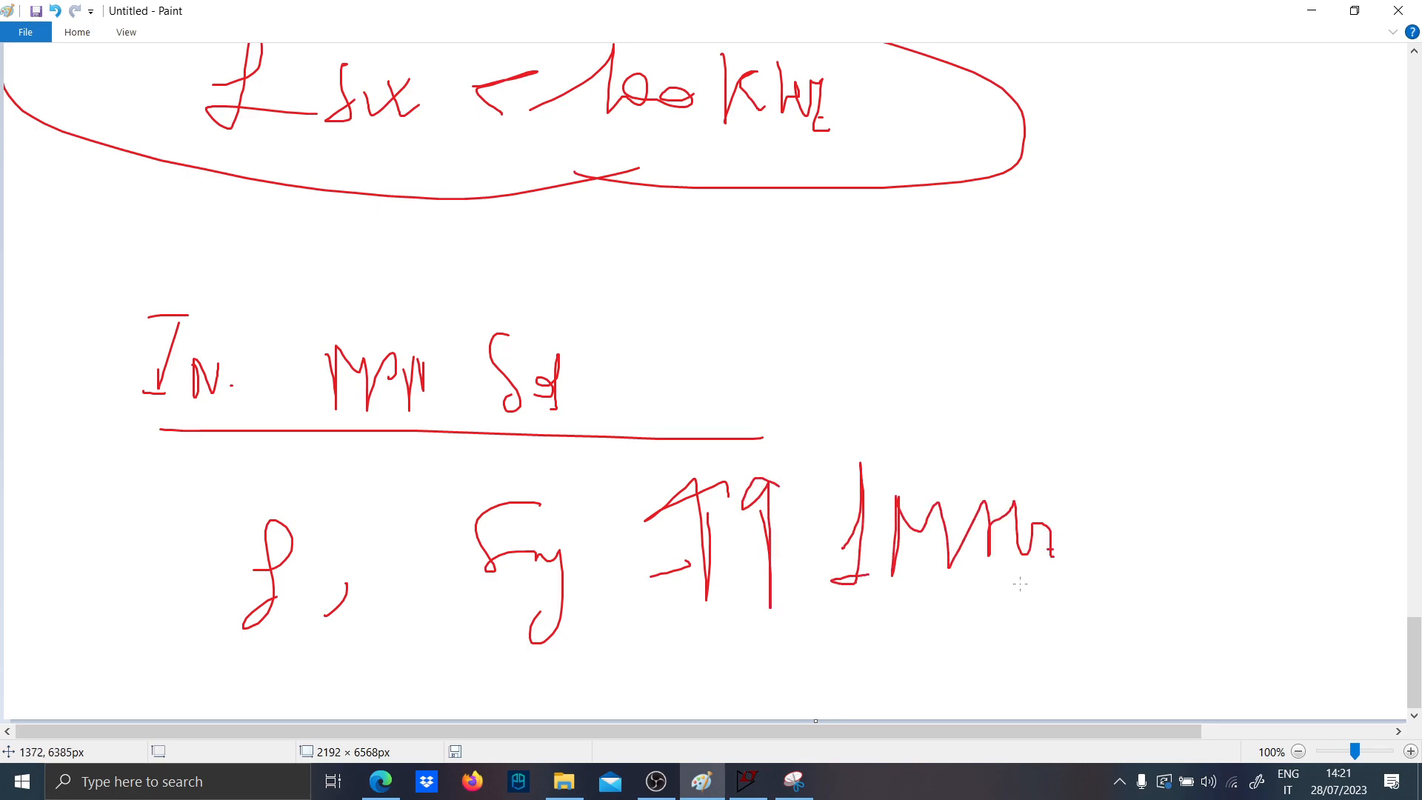
{"action": "left_click", "coordinate": [1312, 11]}
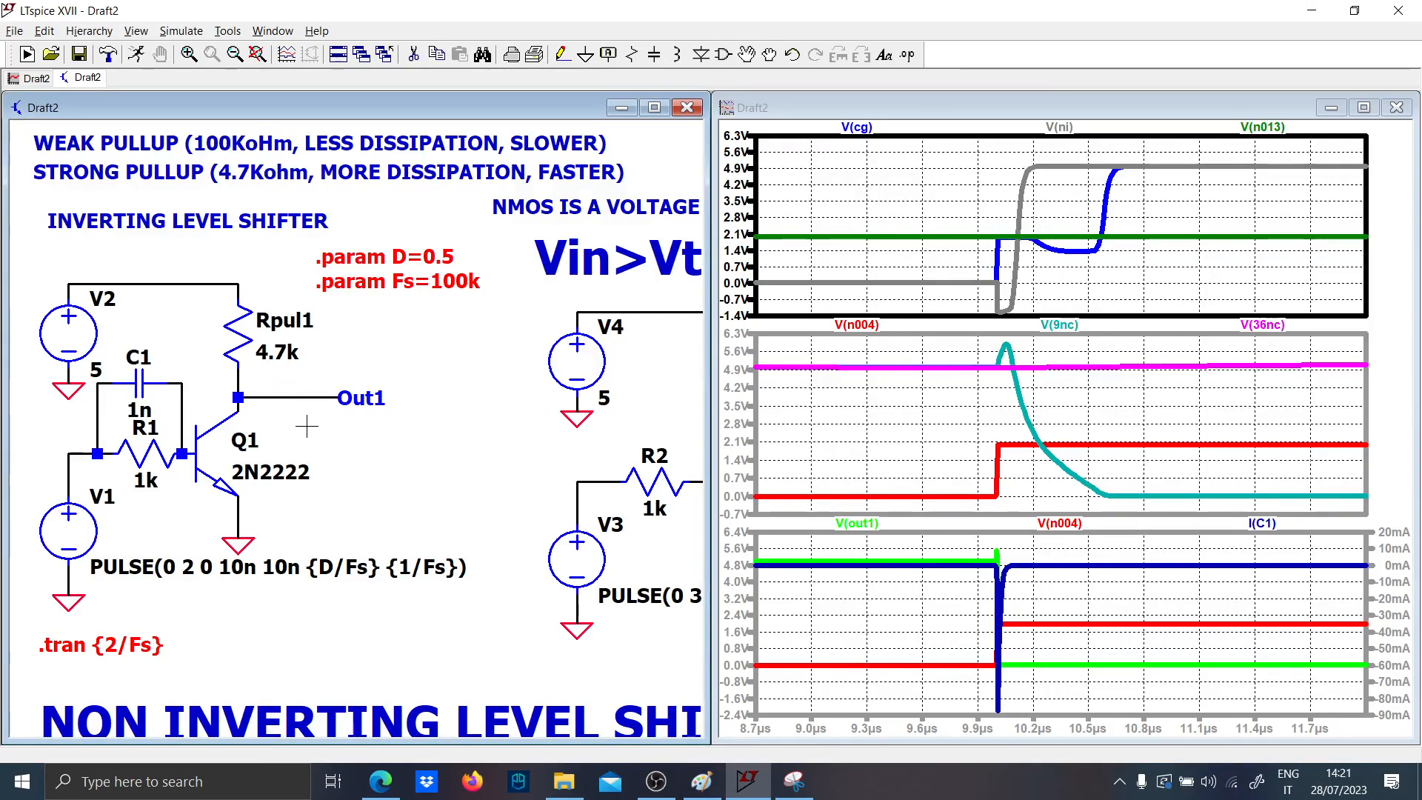
{"action": "scroll", "coordinate": [430, 522], "scroll_direction": "down", "scroll_amount": 3}
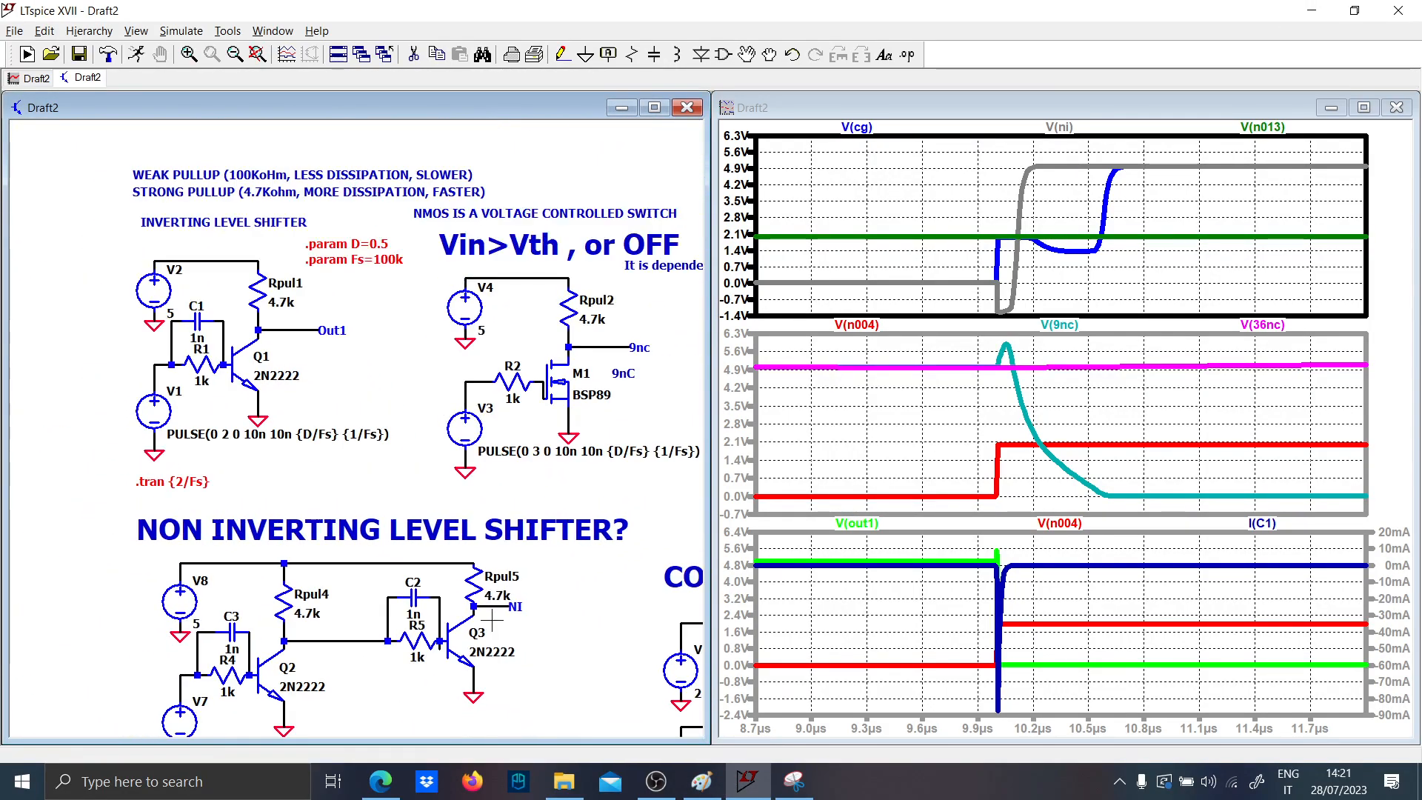
{"action": "scroll", "coordinate": [548, 647], "scroll_direction": "down", "scroll_amount": 2}
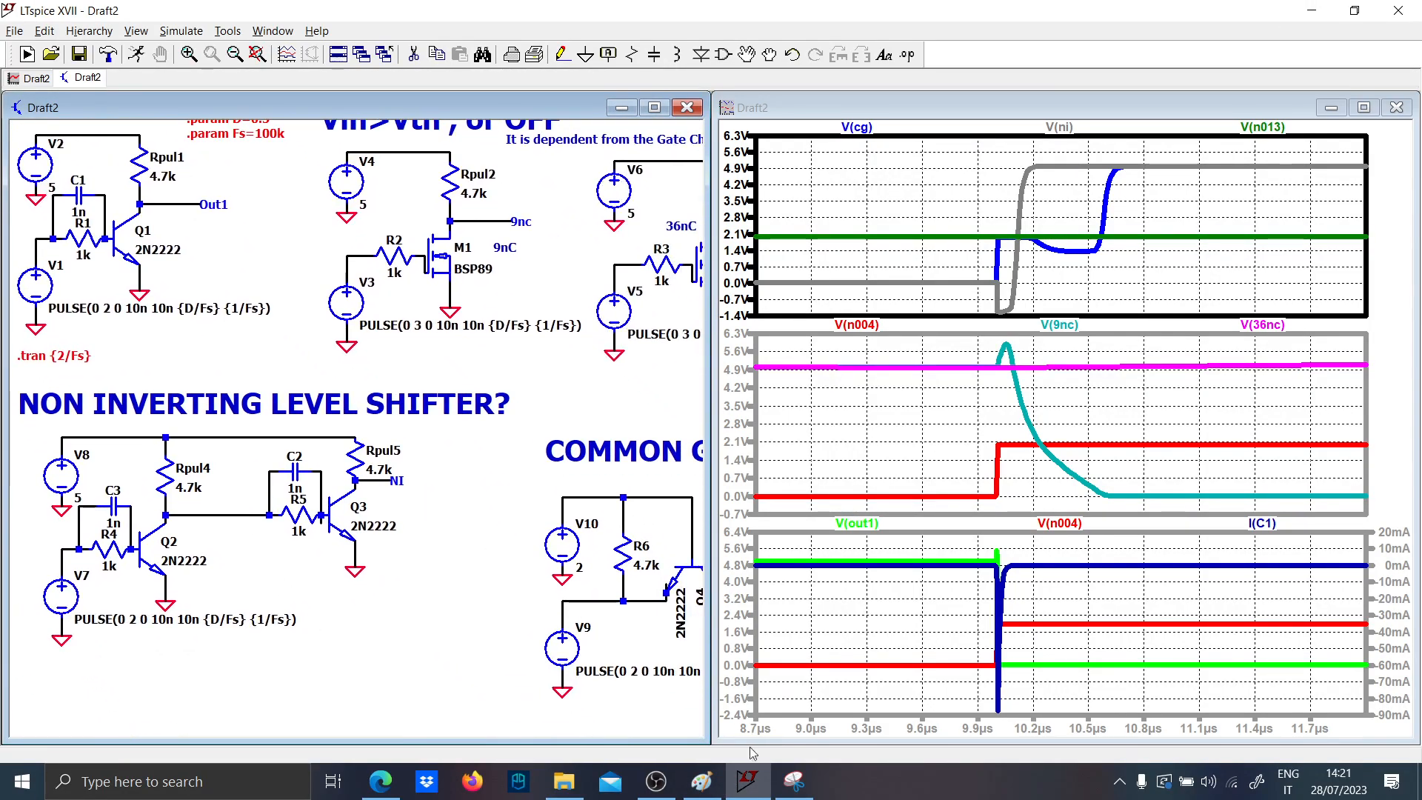
- Switch to Edge and open Google in a new tab
{"action": "left_click", "coordinate": [380, 782]}
{"action": "left_click", "coordinate": [1242, 15]}
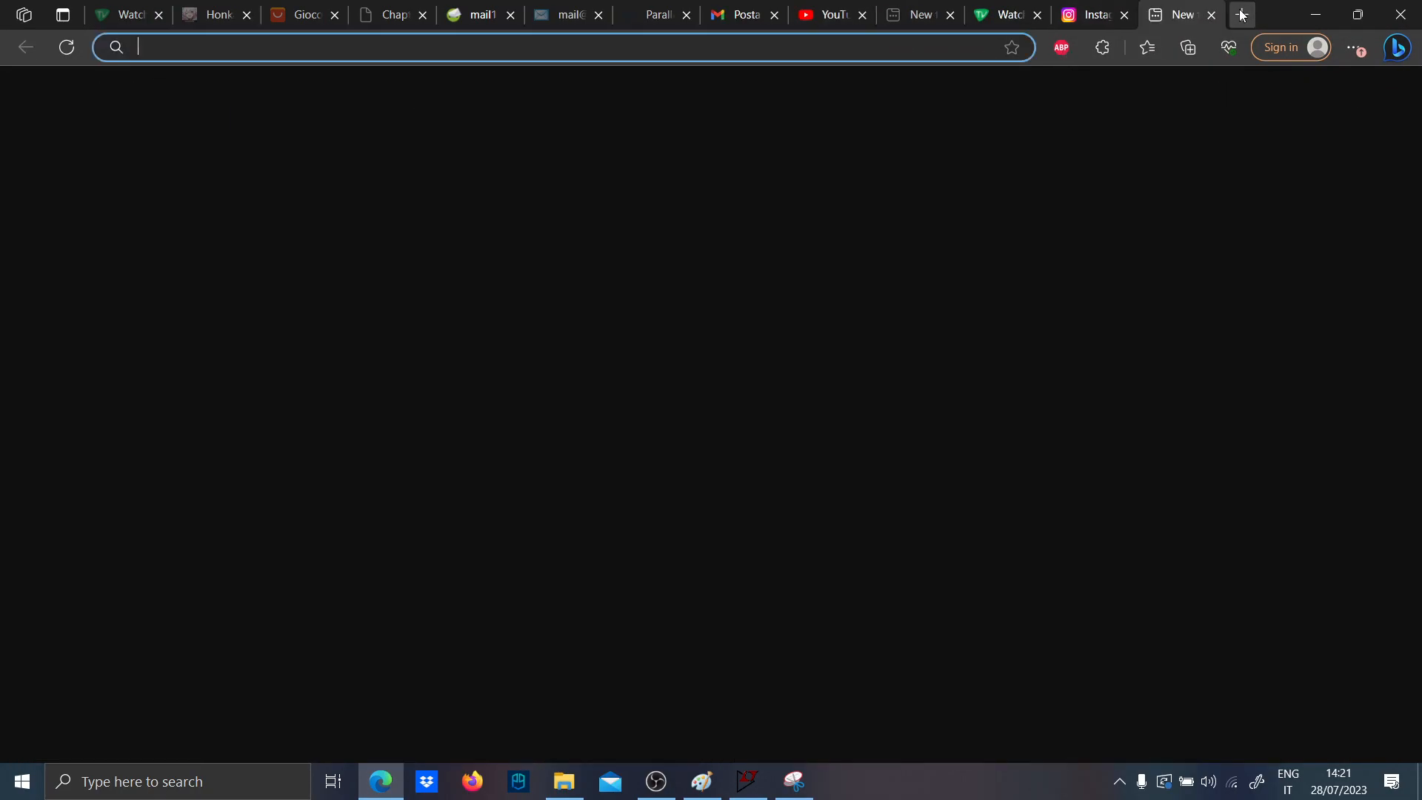
{"action": "type", "text": "goog"}
{"action": "key", "text": "Return"}
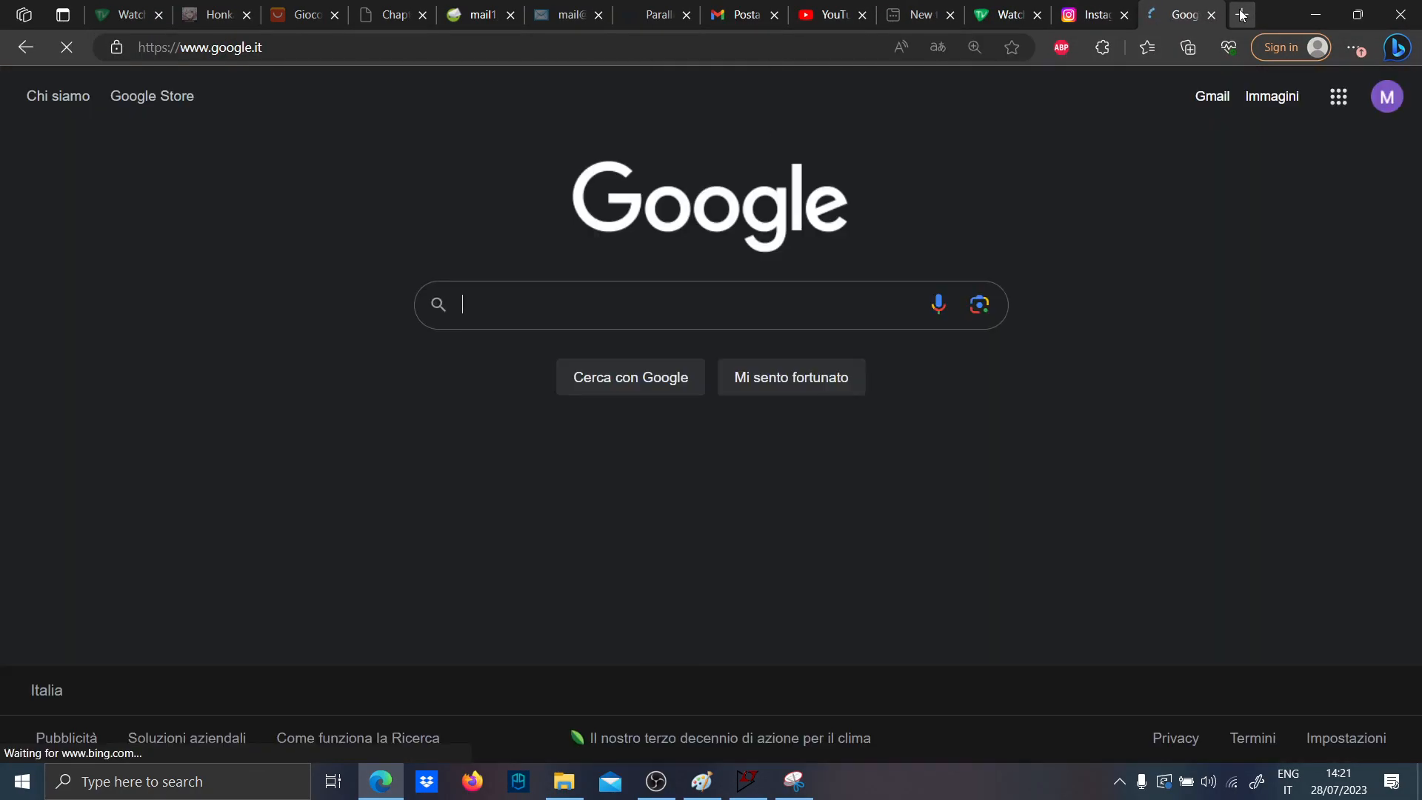
- Search Google for "TSX texas level shifter"
{"action": "key", "text": "Caps_Lock"}
{"action": "type", "text": "TSX I"}
{"action": "key", "text": "Caps_Lock"}
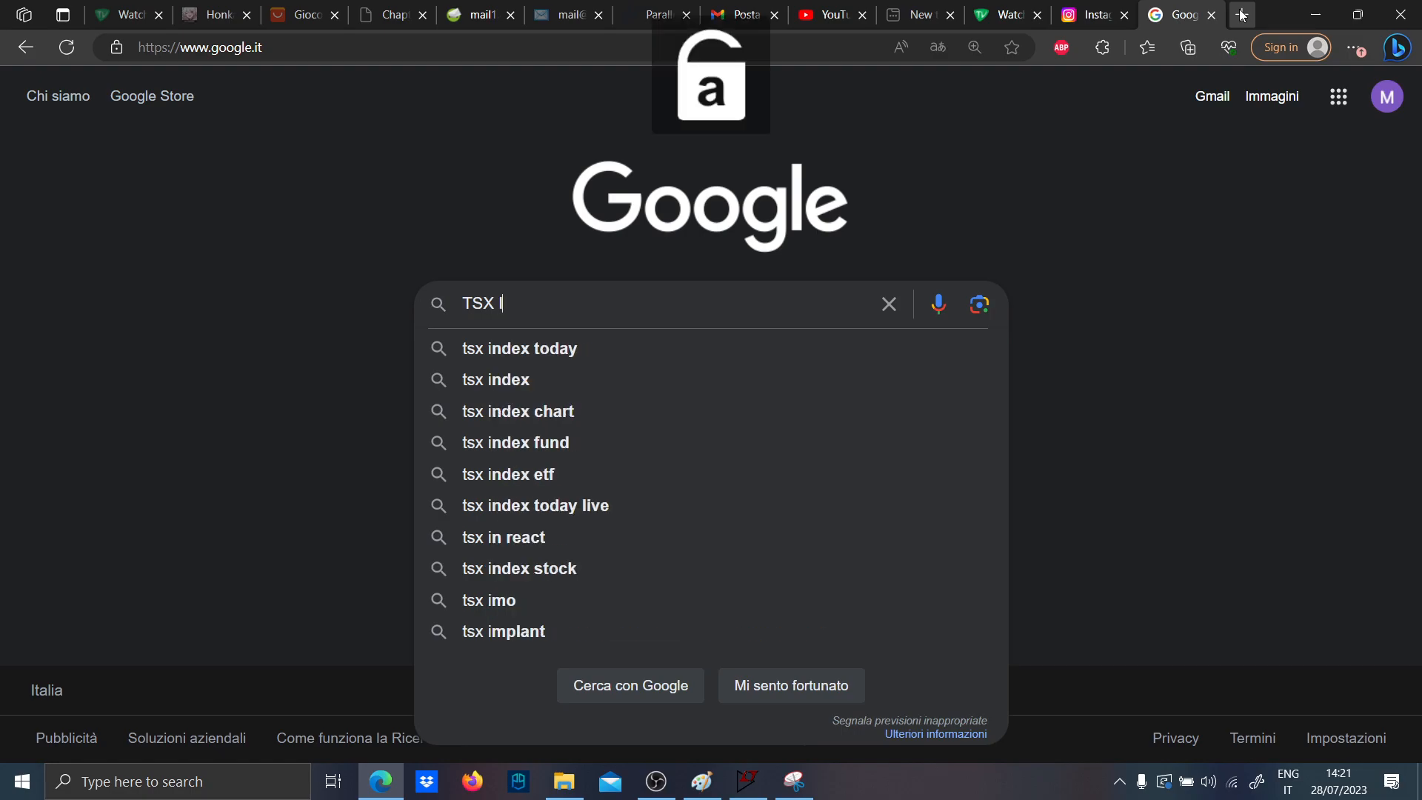
{"action": "type", "text": "nveer"}
{"action": "key", "text": "BackSpace"}
{"action": "key", "text": "BackSpace"}
{"action": "key", "text": "BackSpace"}
{"action": "key", "text": "BackSpace"}
{"action": "key", "text": "BackSpace"}
{"action": "key", "text": "BackSpace"}
{"action": "type", "text": "texas lelvel shifter"}
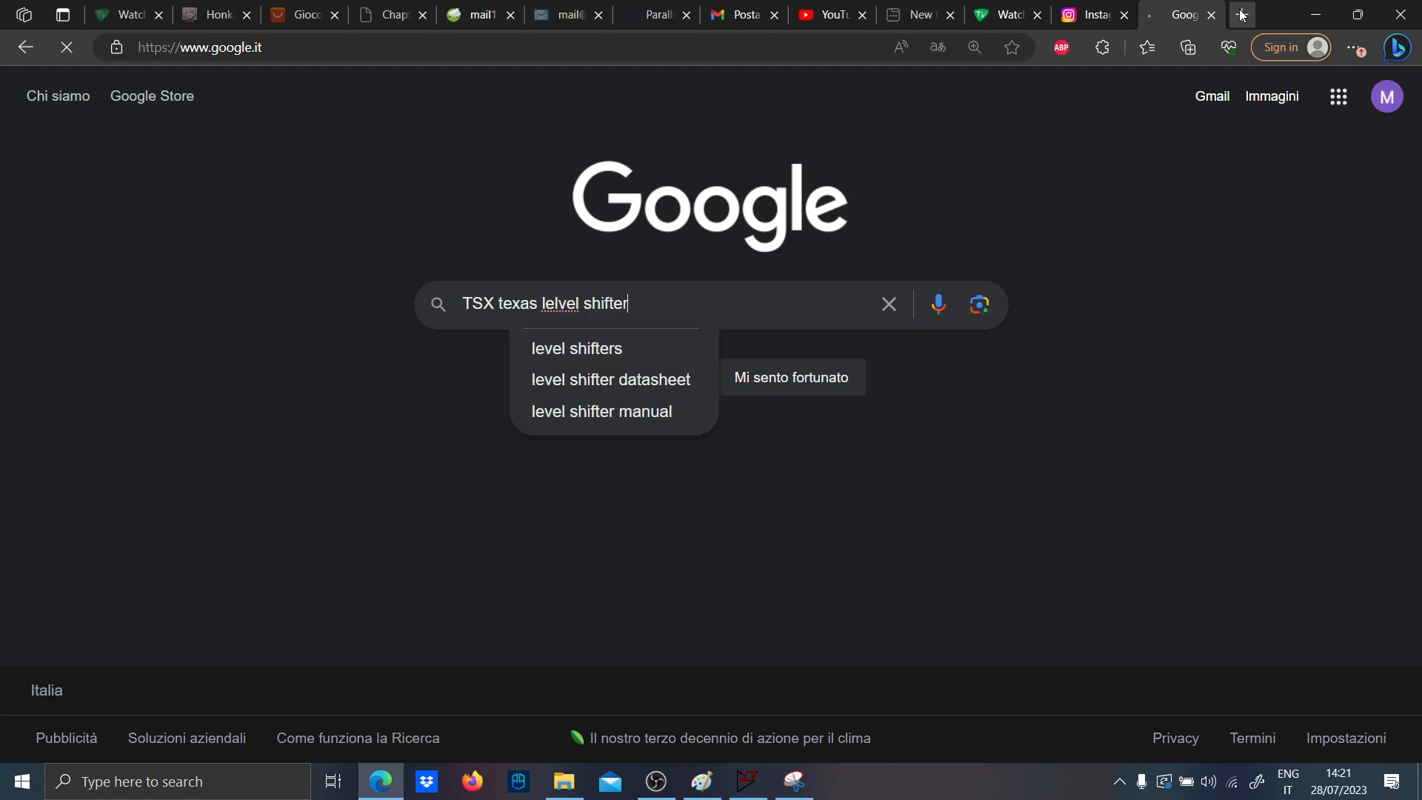
{"action": "key", "text": "Return"}
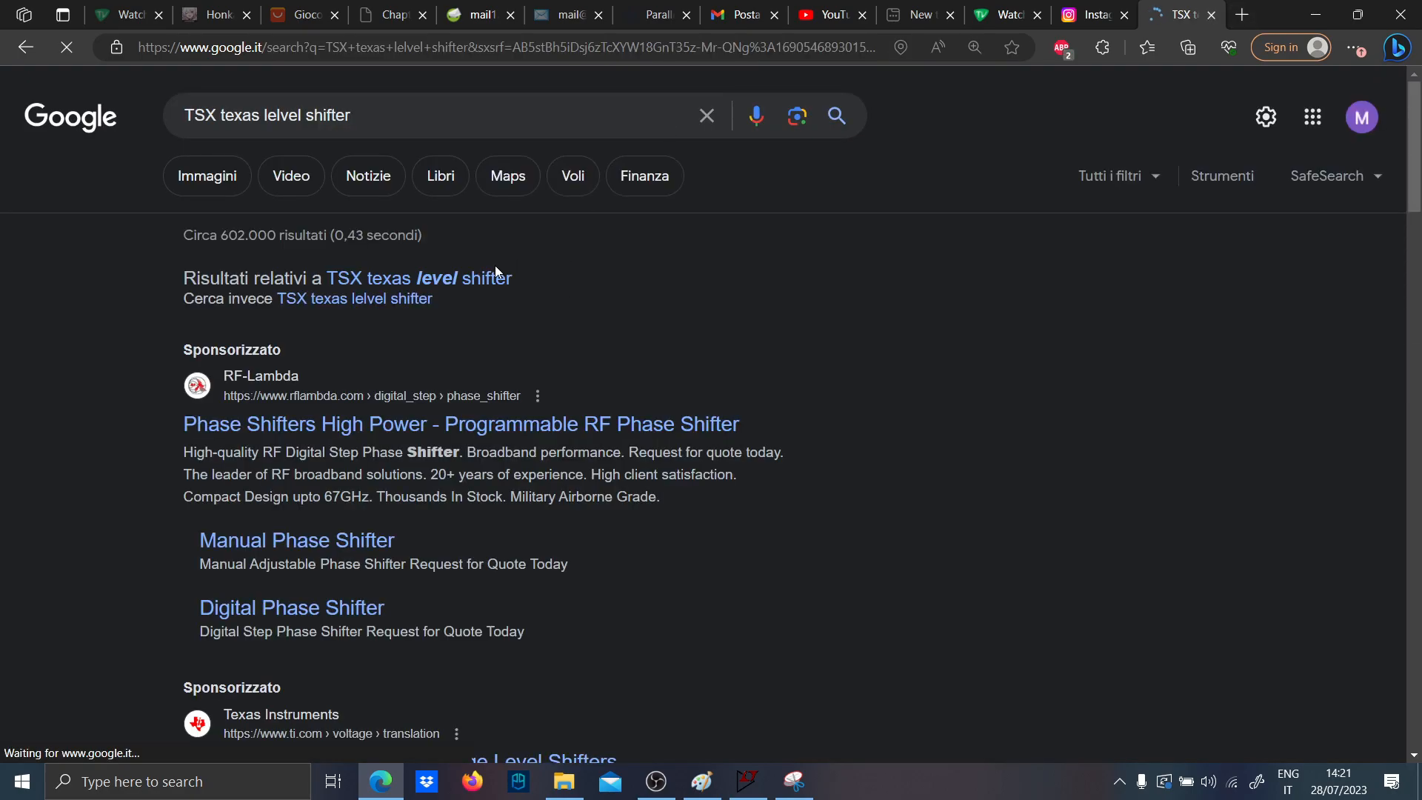
{"action": "left_click", "coordinate": [480, 281]}
- Open the Texas Instruments voltage level translator page and find its featured voltage translators chart
{"action": "scroll", "coordinate": [479, 282], "scroll_direction": "down", "scroll_amount": 3}
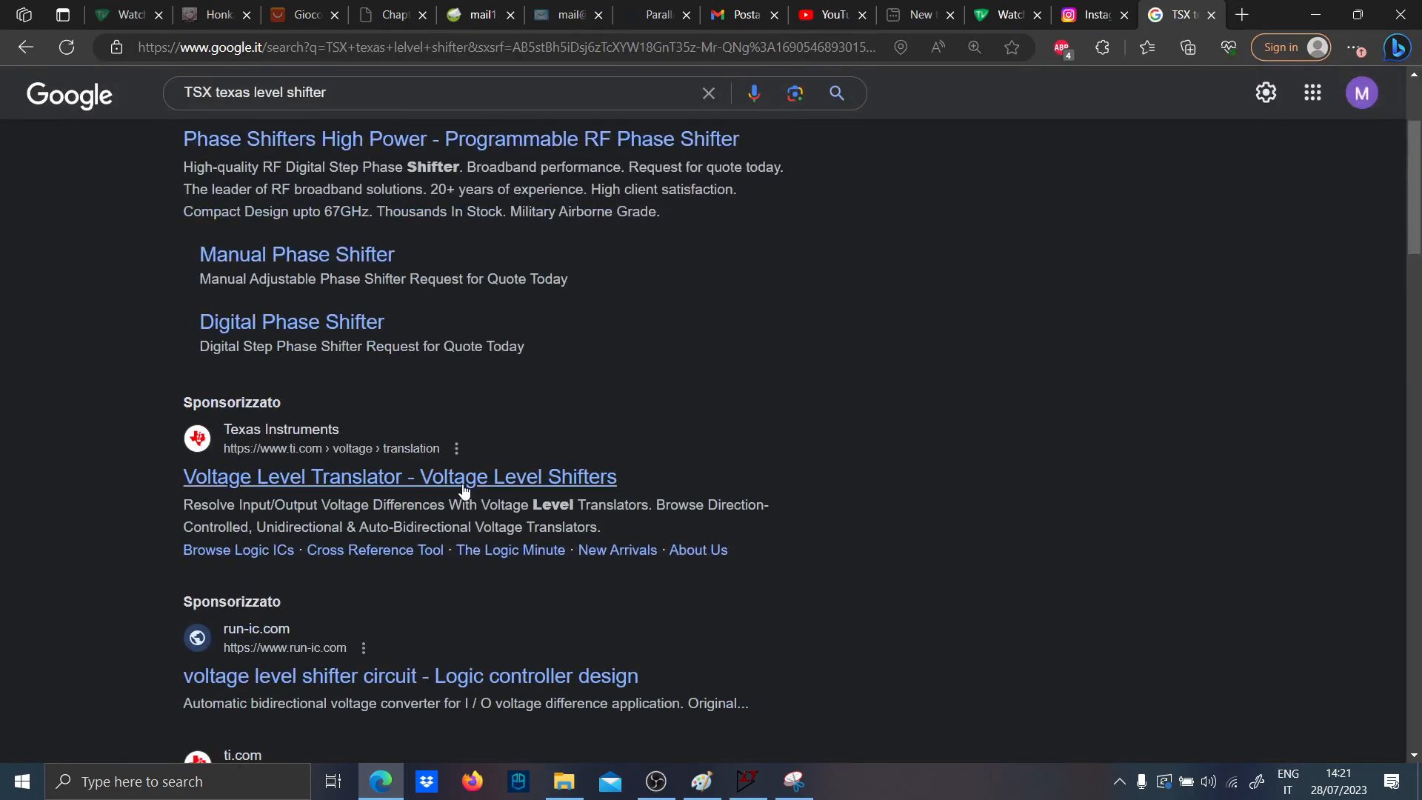
{"action": "left_click", "coordinate": [432, 480]}
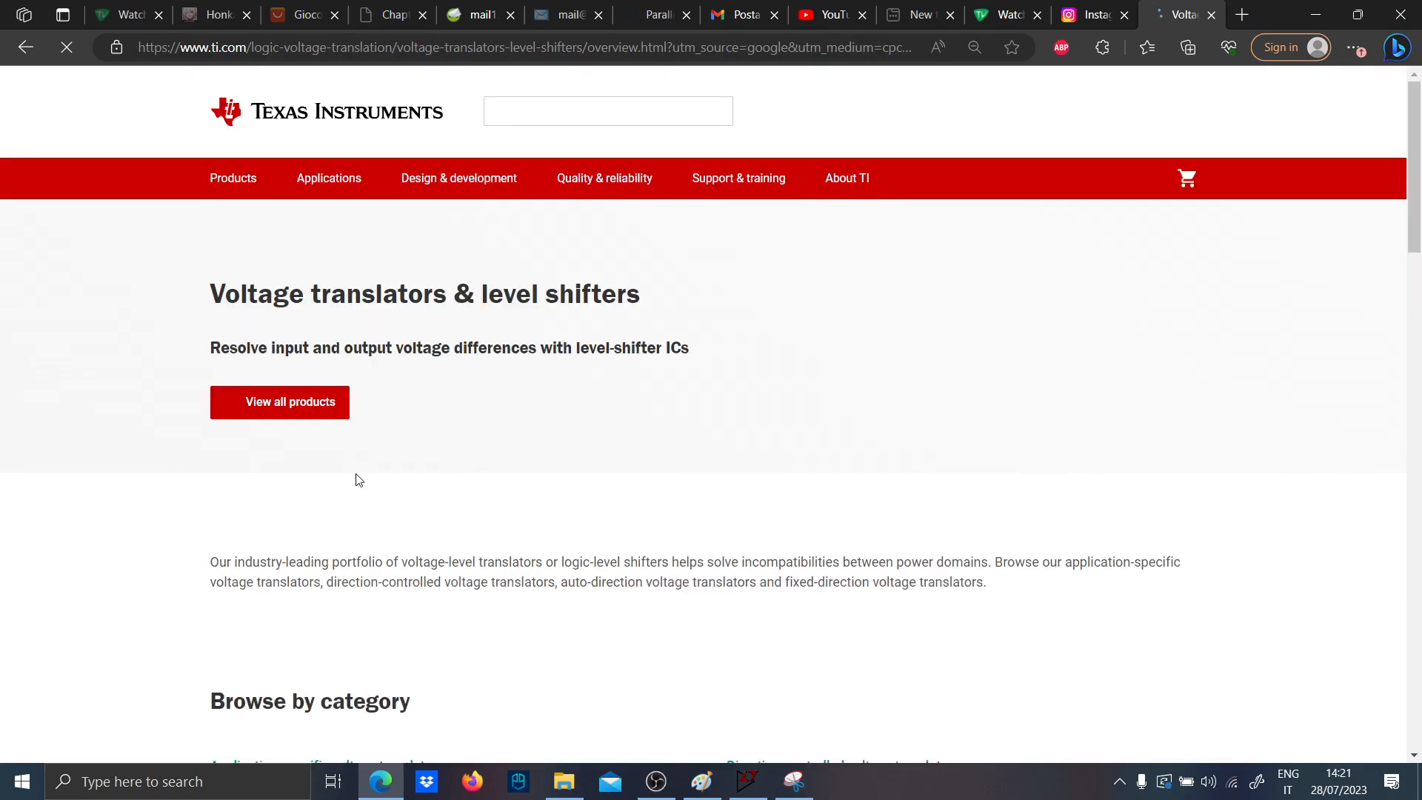
{"action": "scroll", "coordinate": [464, 533], "scroll_direction": "down", "scroll_amount": 10}
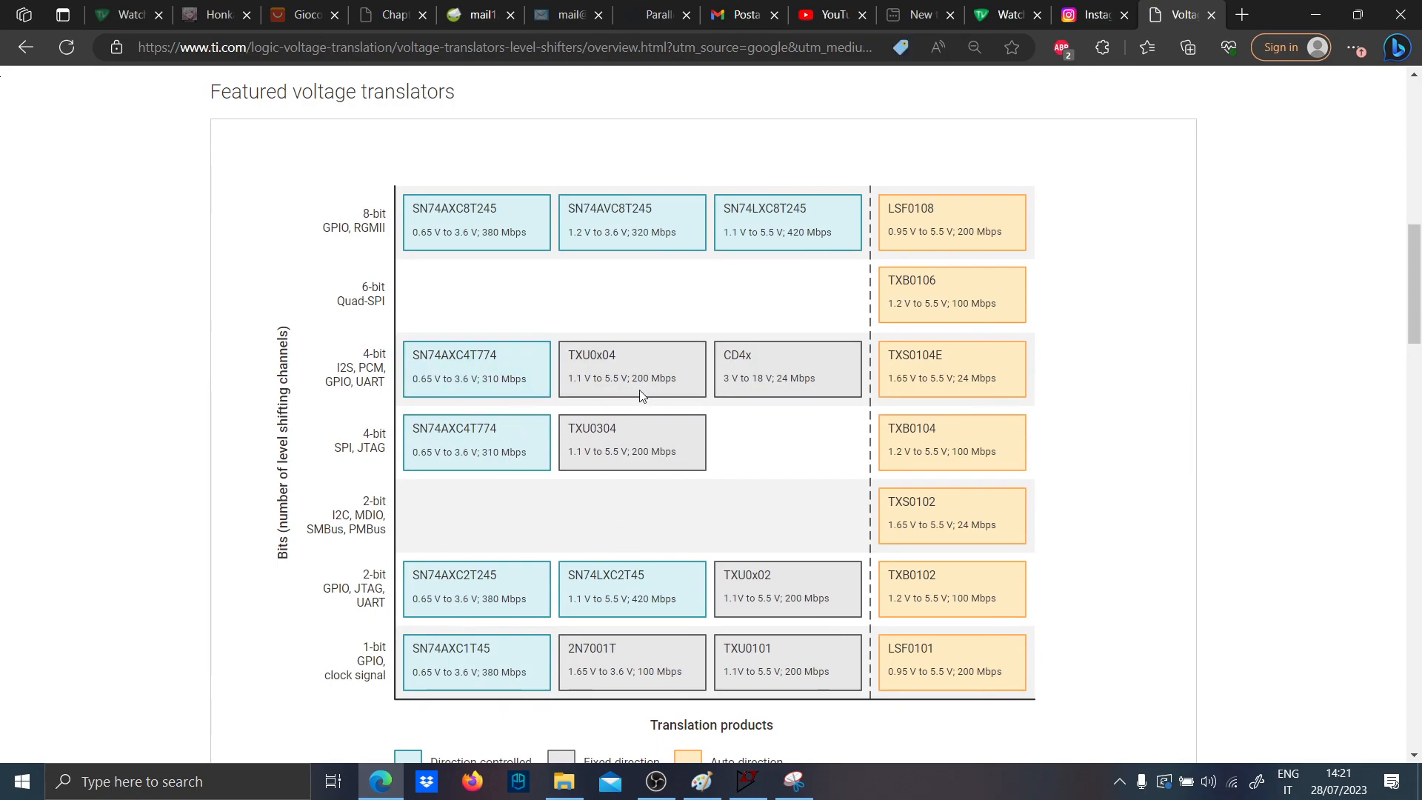
- Follow the TXS0104E entry to the TXS0104E-Q1 product page and open its datasheet
{"action": "left_click", "coordinate": [918, 363]}
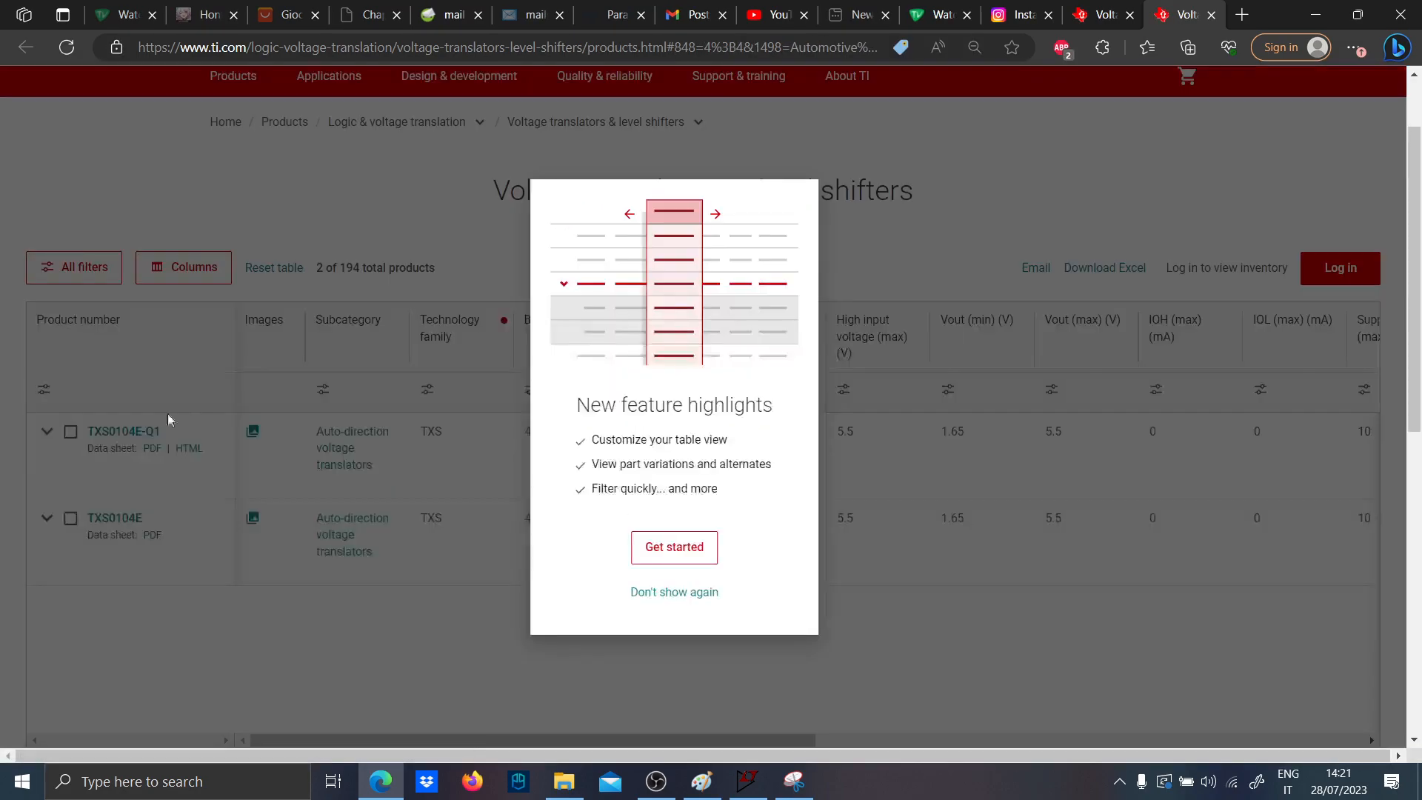
{"action": "left_click", "coordinate": [670, 593]}
{"action": "left_click", "coordinate": [128, 431]}
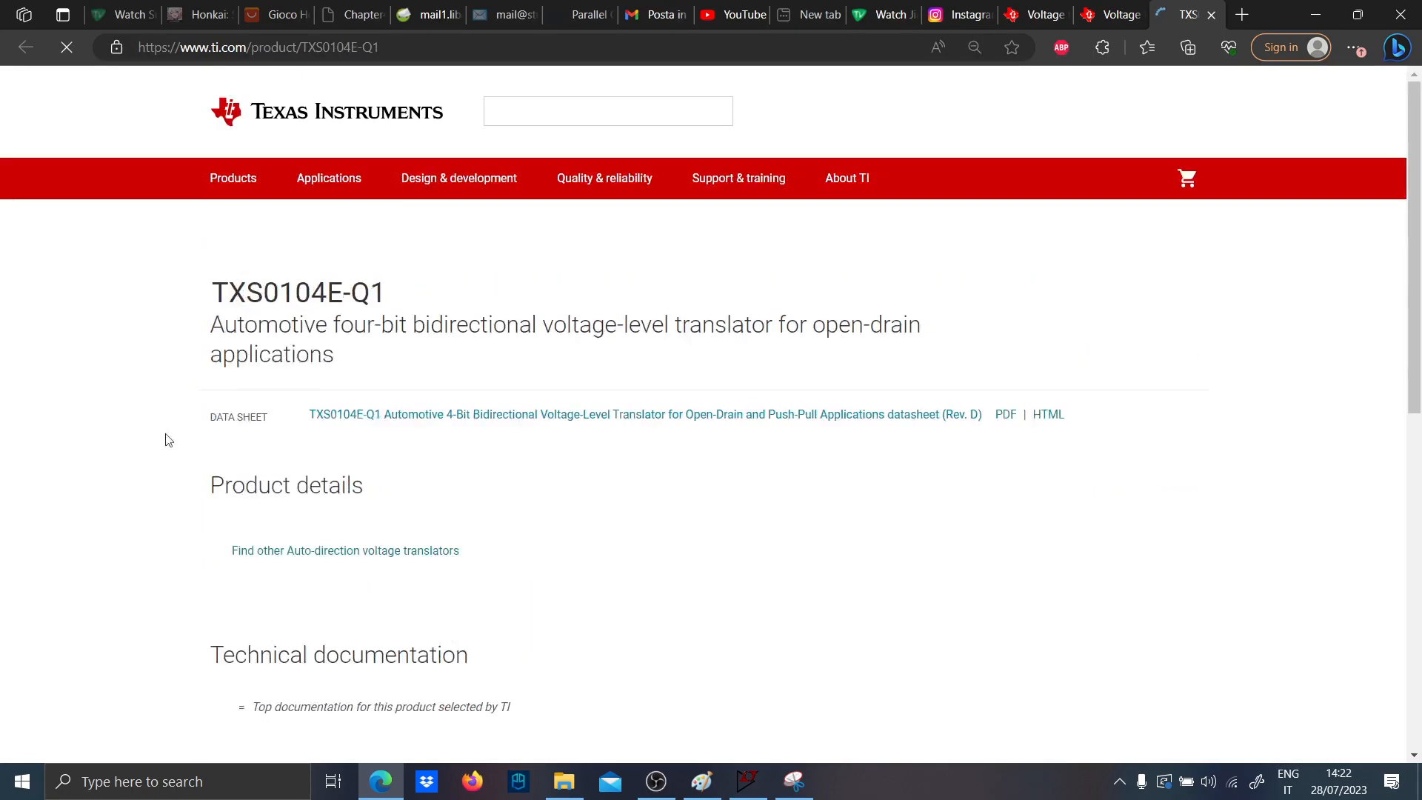
{"action": "left_click", "coordinate": [463, 422]}
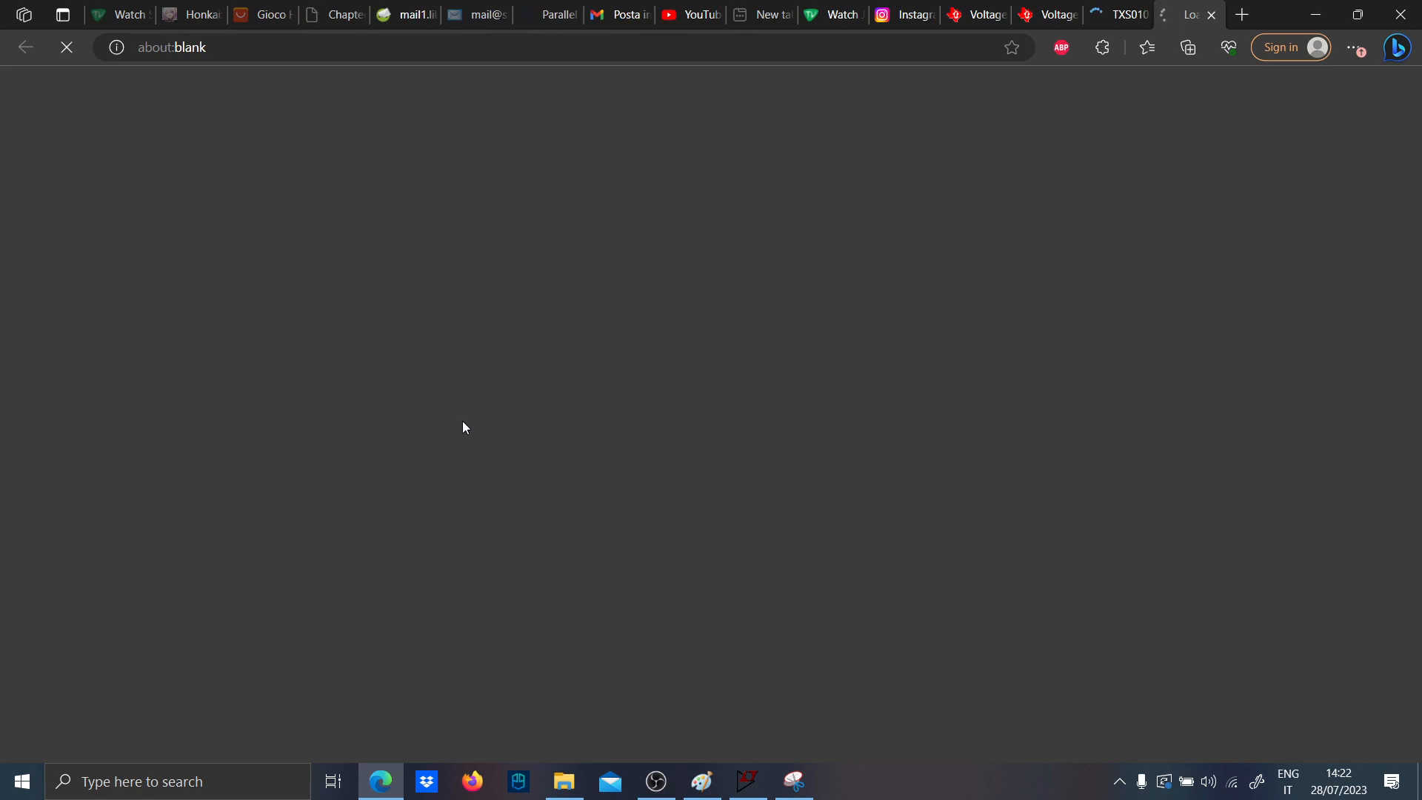
- Go through the TXS0104E-Q1 datasheet to page 15 and examine the functional block diagram with the one-shot accelerators and gate bias
{"action": "scroll", "coordinate": [505, 419], "scroll_direction": "down", "scroll_amount": 20}
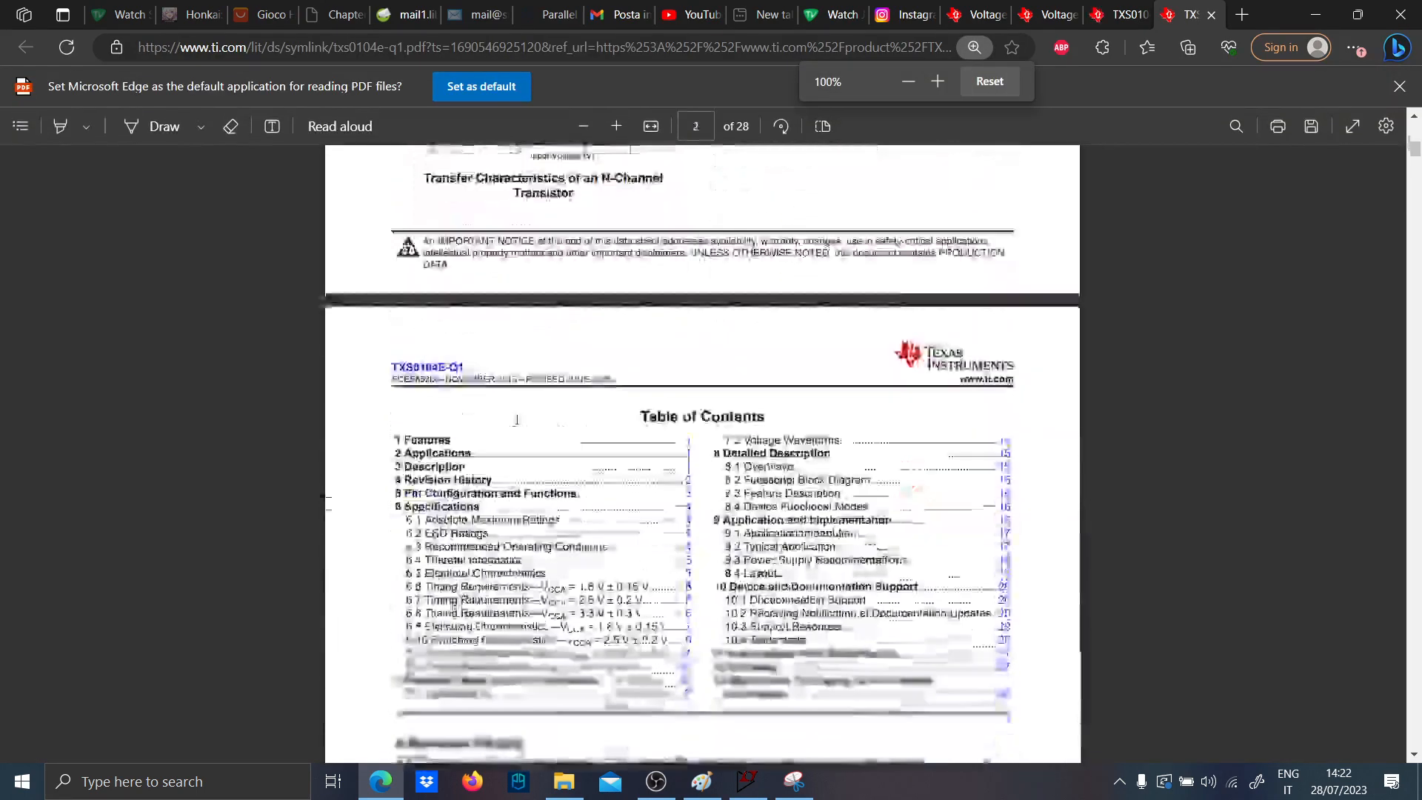
{"action": "scroll", "coordinate": [522, 401], "scroll_direction": "down", "scroll_amount": 20}
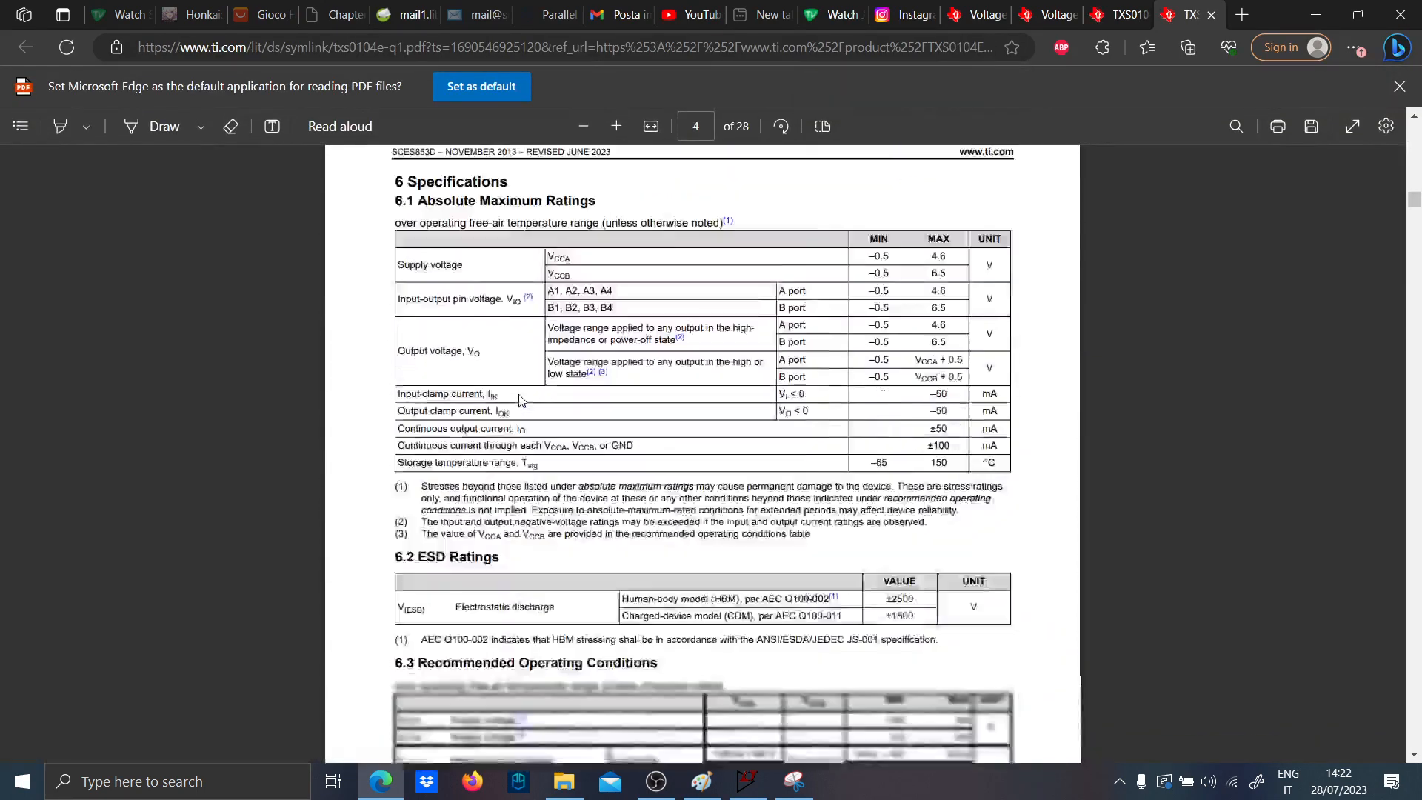
{"action": "scroll", "coordinate": [522, 401], "scroll_direction": "down", "scroll_amount": 20}
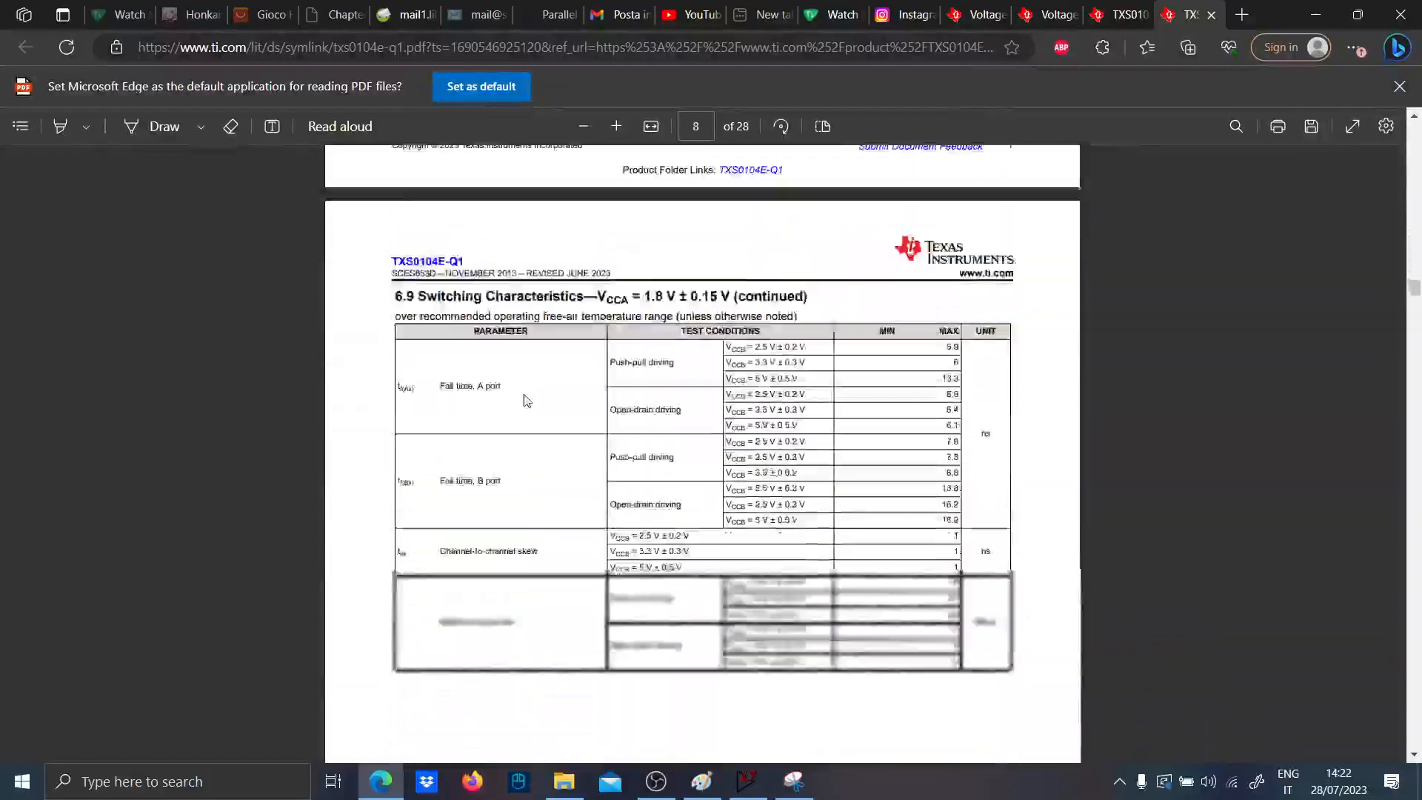
{"action": "scroll", "coordinate": [539, 406], "scroll_direction": "down", "scroll_amount": 15}
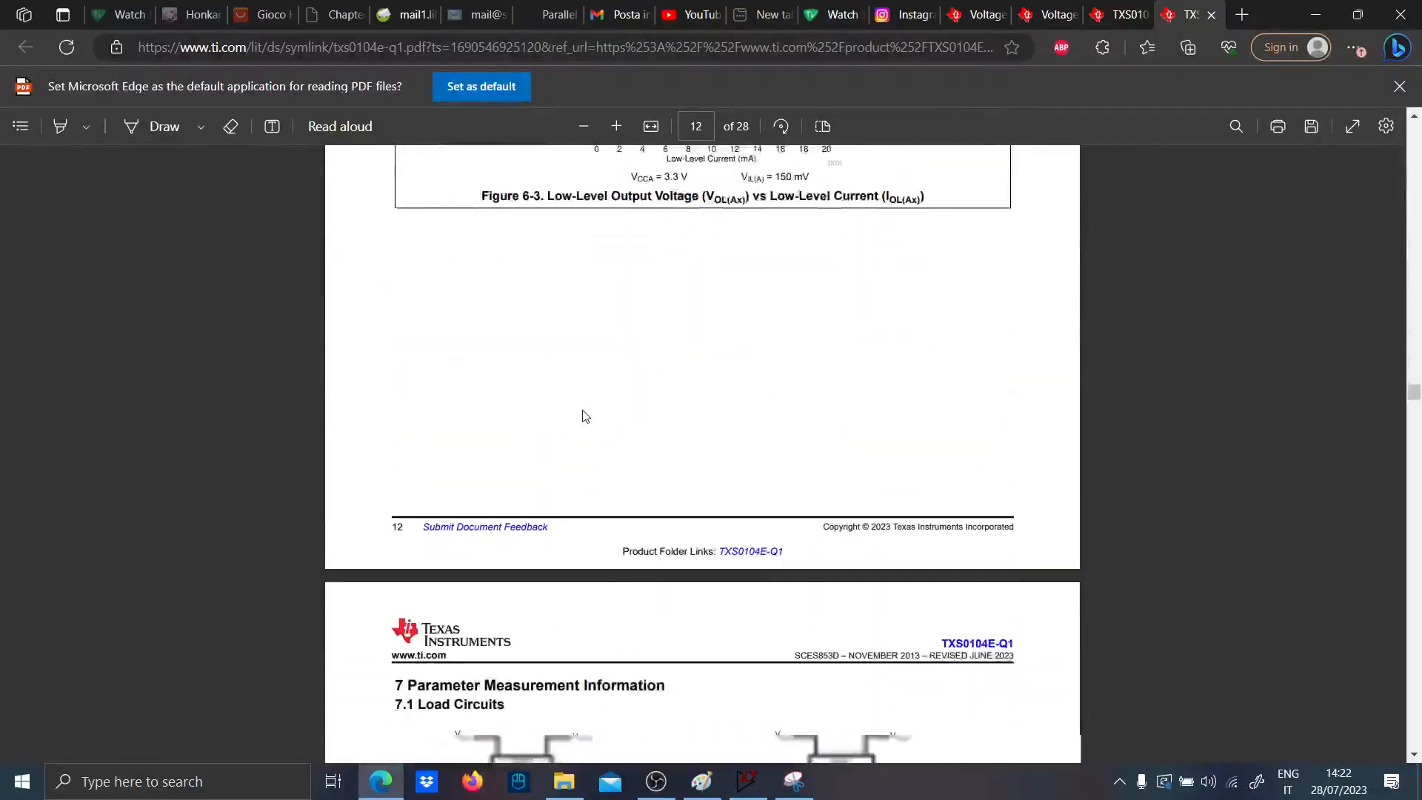
{"action": "scroll", "coordinate": [602, 449], "scroll_direction": "down", "scroll_amount": 10}
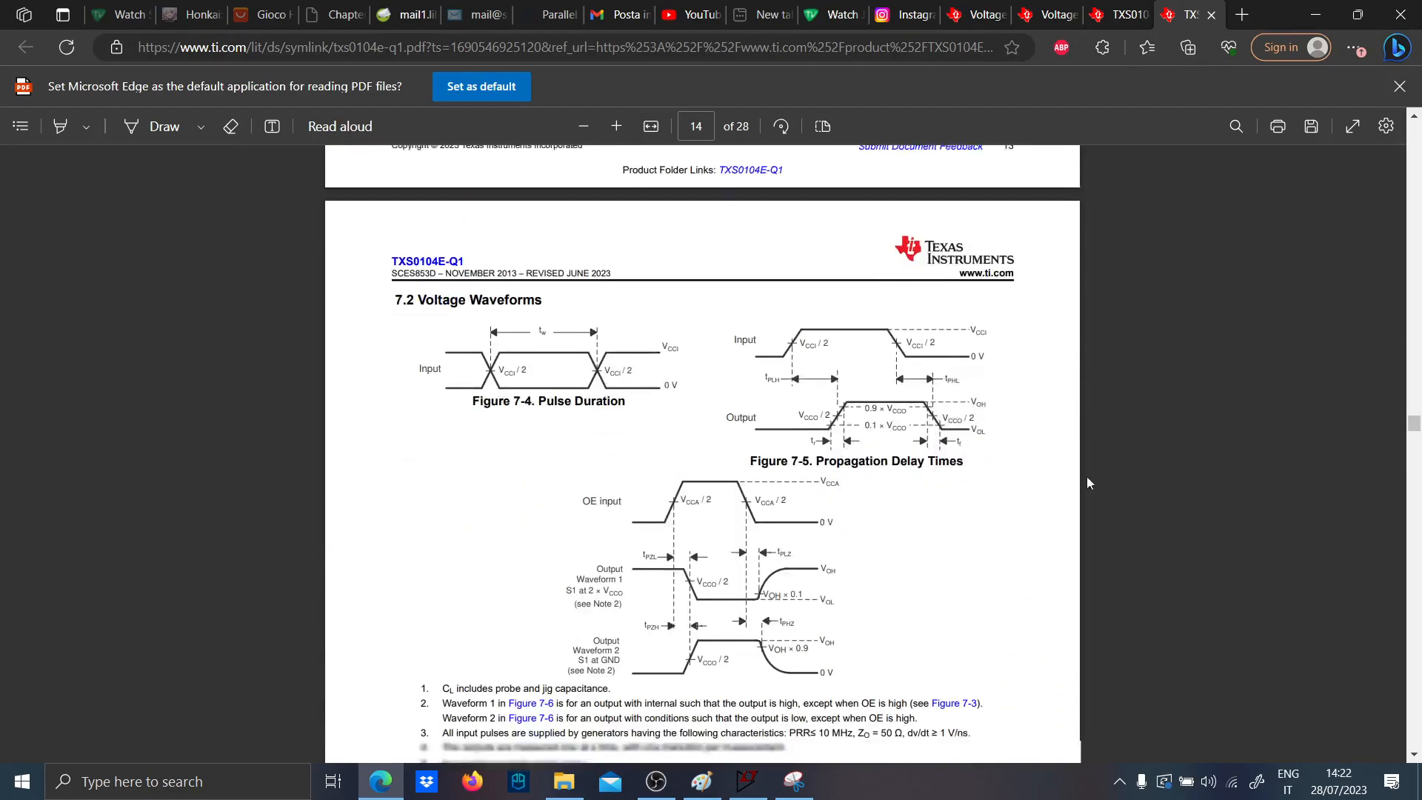
{"action": "left_click_drag", "start_coordinate": [1416, 430], "coordinate": [1411, 459]}
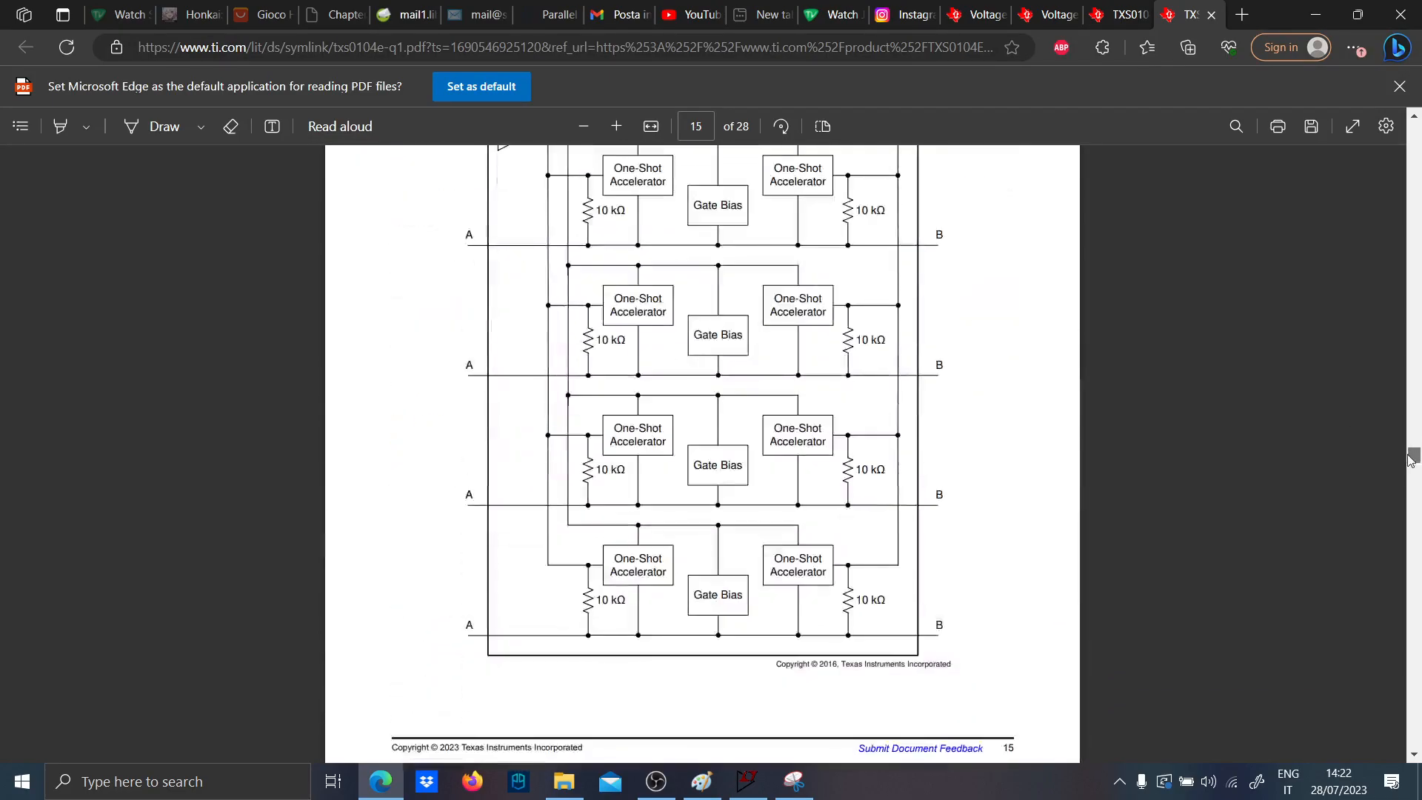
{"action": "scroll", "coordinate": [655, 526], "scroll_direction": "up", "scroll_amount": 1}
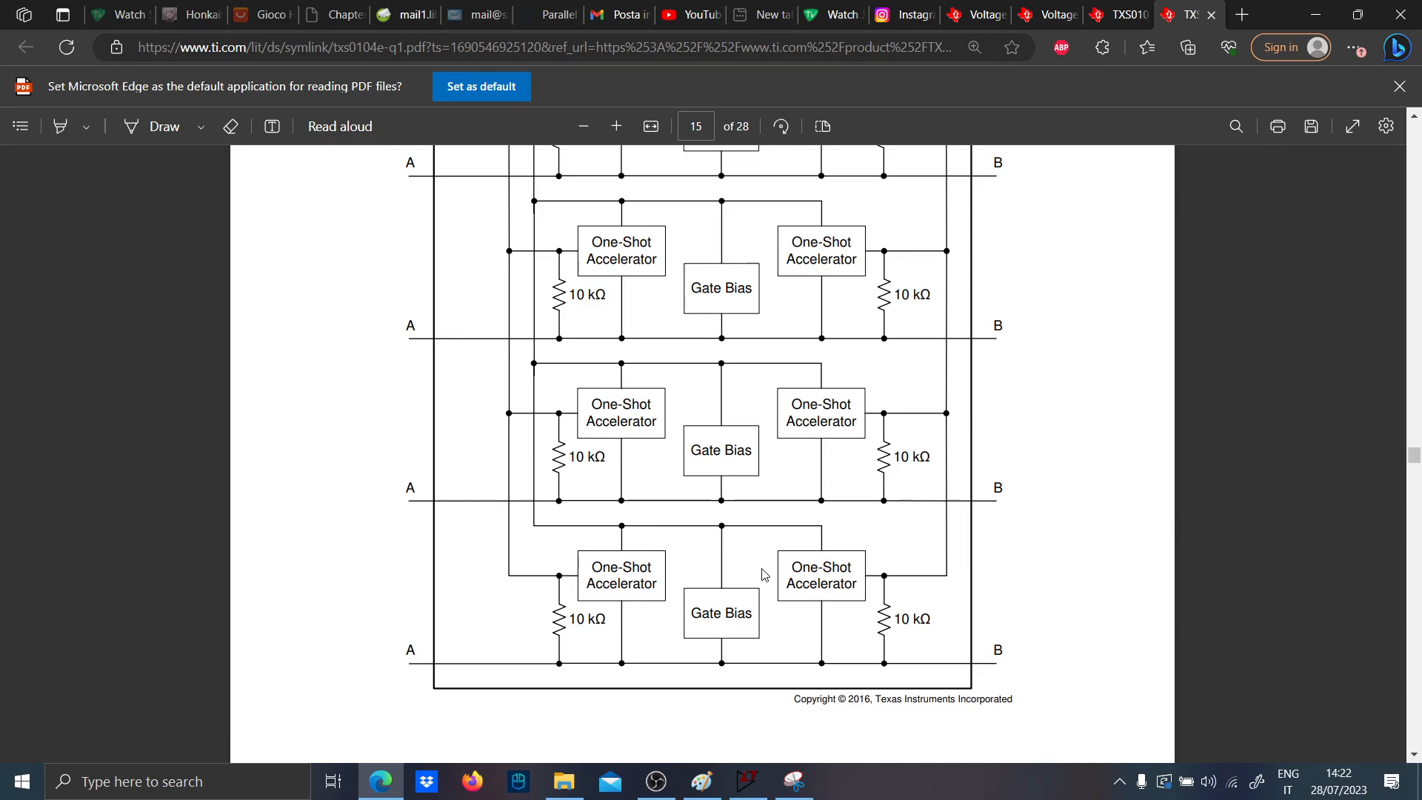
{"action": "scroll", "coordinate": [765, 575], "scroll_direction": "up", "scroll_amount": 6}
{"action": "scroll", "coordinate": [755, 553], "scroll_direction": "down", "scroll_amount": 4}
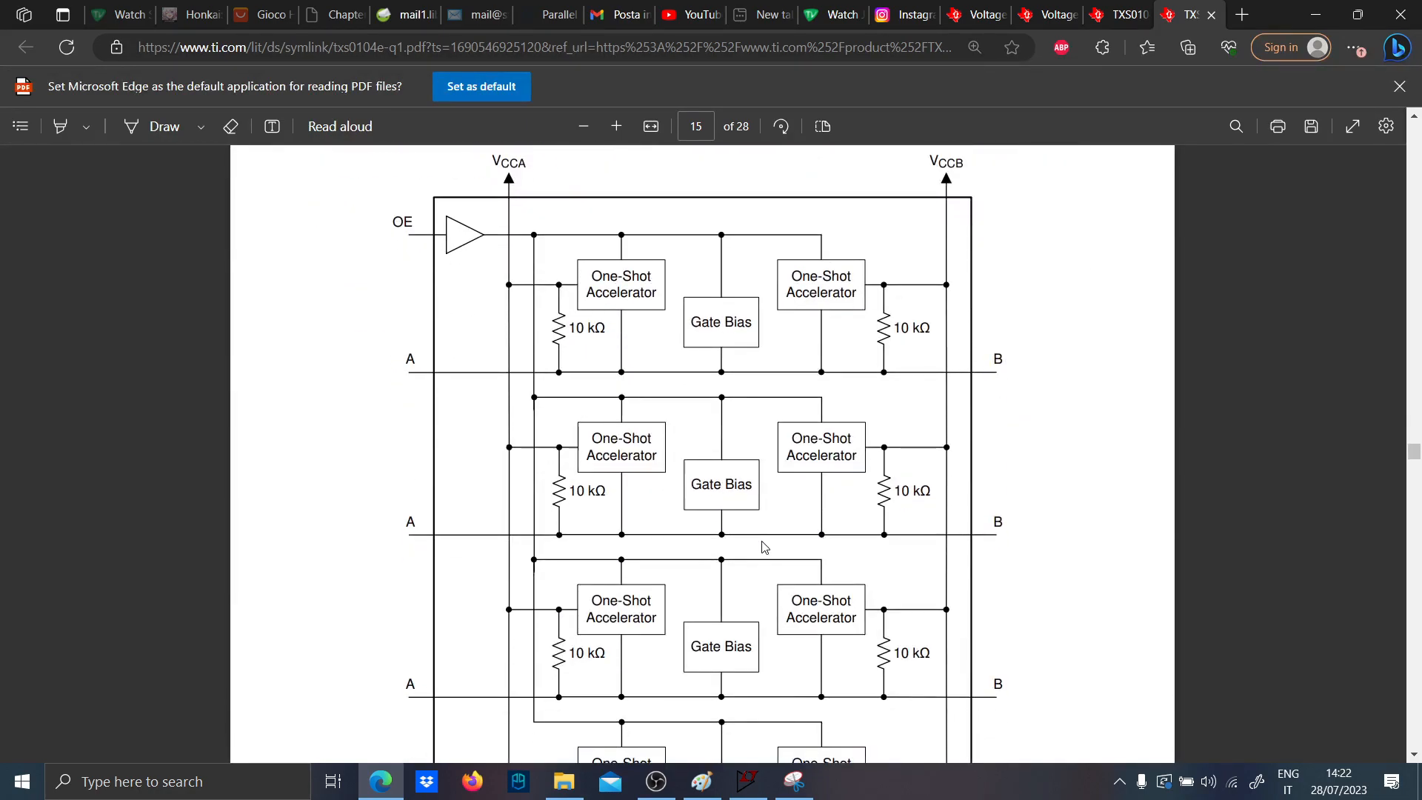